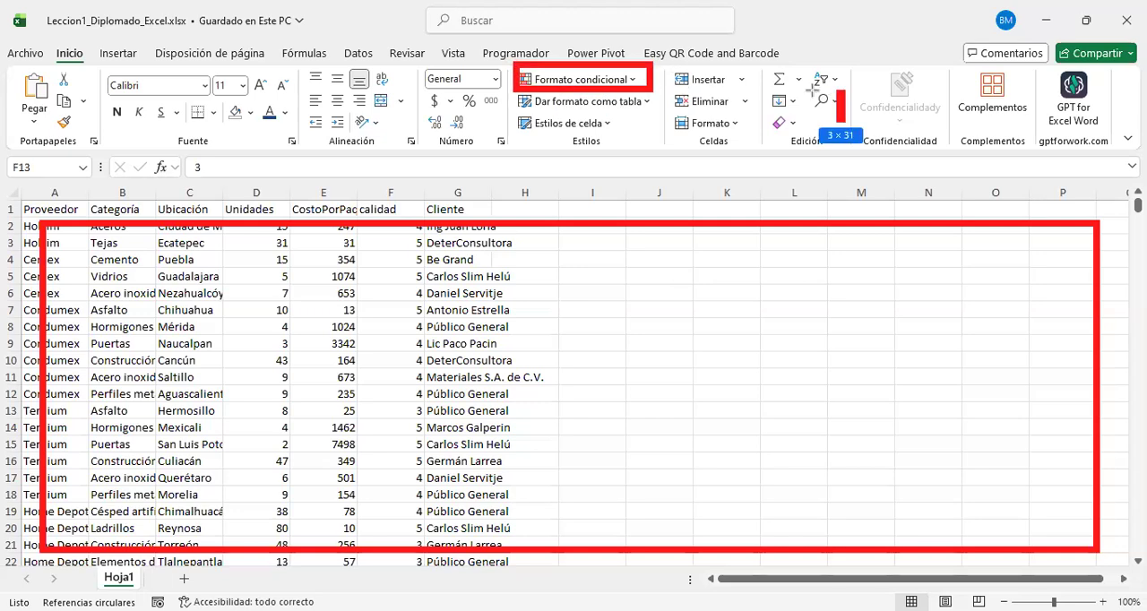
mouse_move(1108, 137)
mouse_down()
mouse_move(1081, 76)
mouse_move(1030, 73)
mouse_up()
mouse_move(286, 131)
mouse_down()
mouse_move(277, 101)
mouse_move(248, 86)
mouse_move(254, 100)
mouse_up()
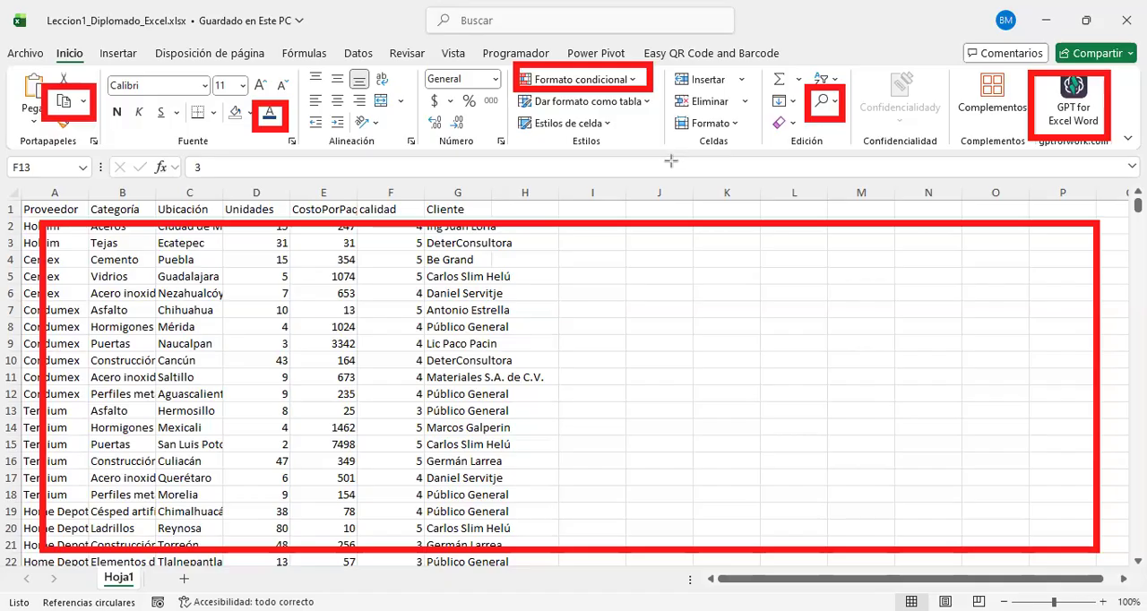
drag(674, 163, 503, 61)
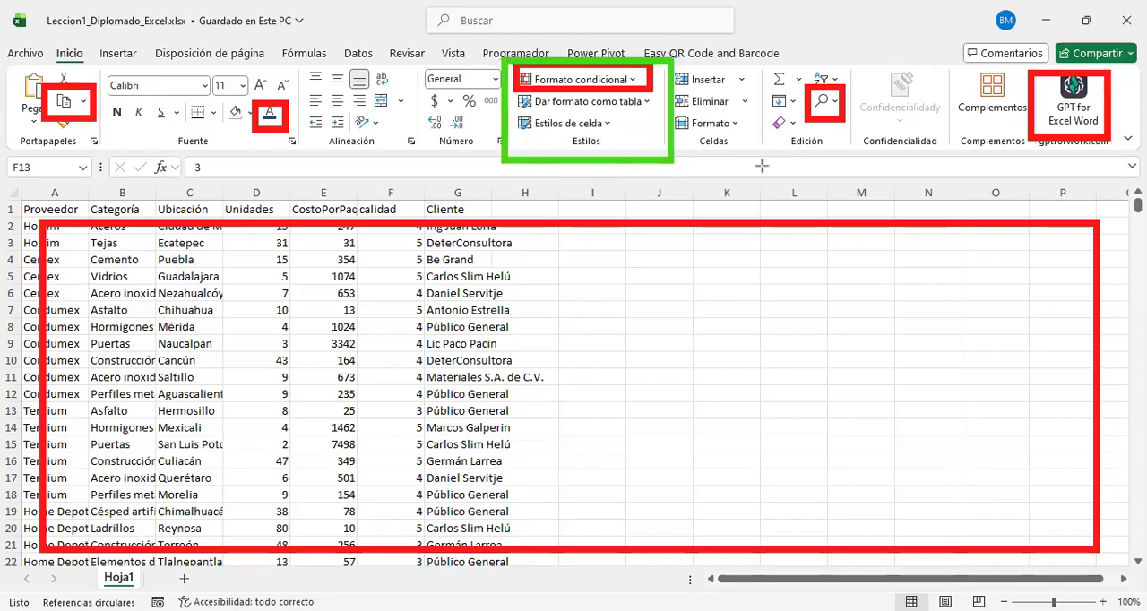
drag(767, 159, 676, 56)
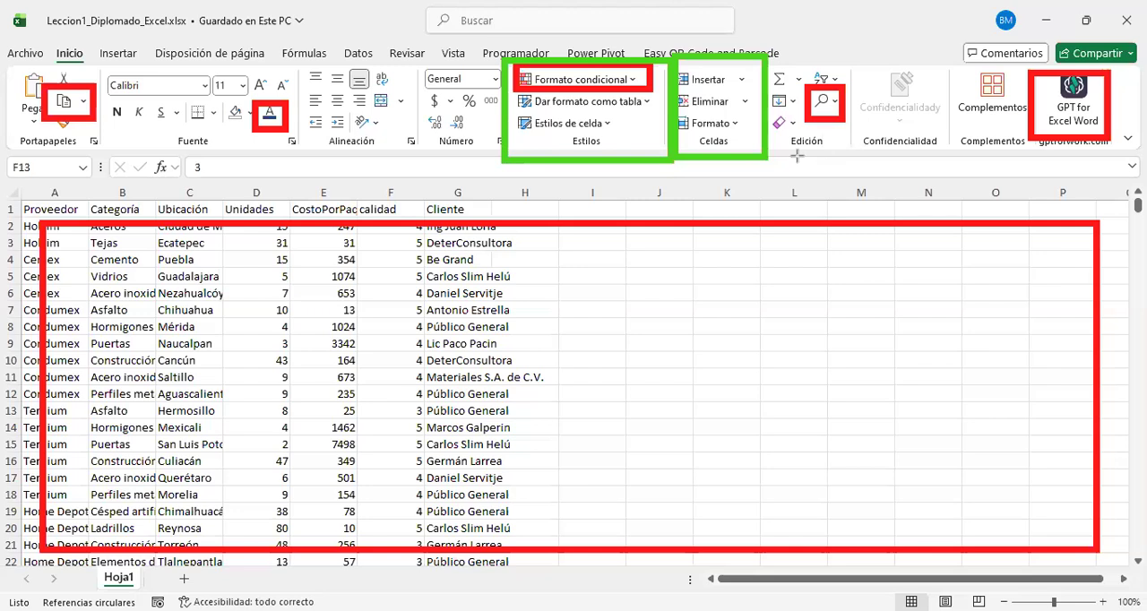
mouse_move(854, 131)
mouse_down()
mouse_move(881, 152)
mouse_move(950, 152)
mouse_up()
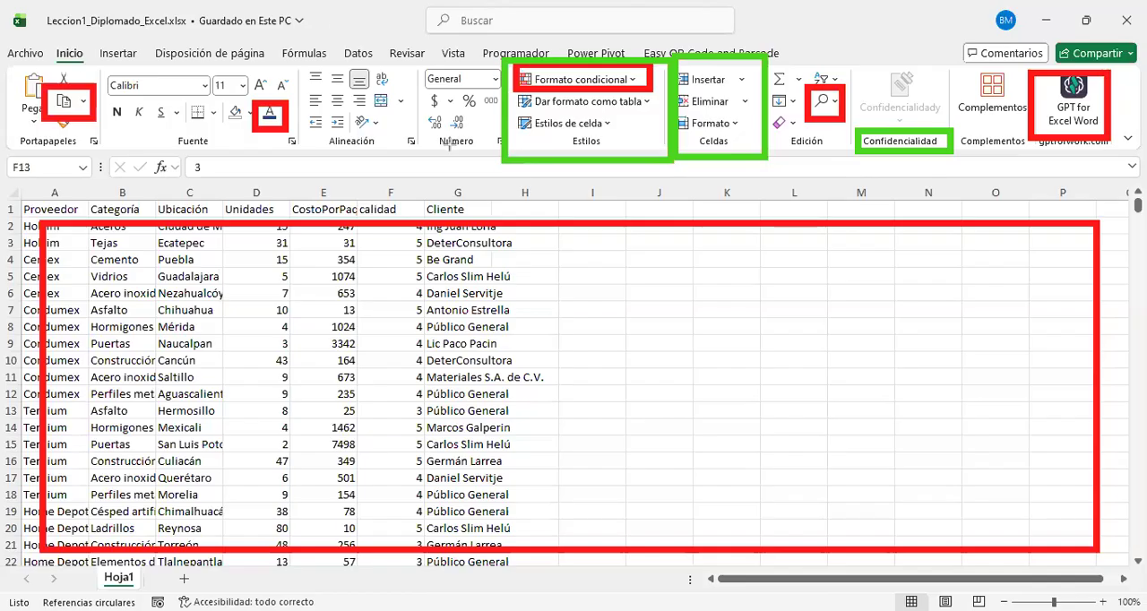
mouse_move(395, 166)
mouse_down()
mouse_move(359, 131)
mouse_move(315, 135)
mouse_up()
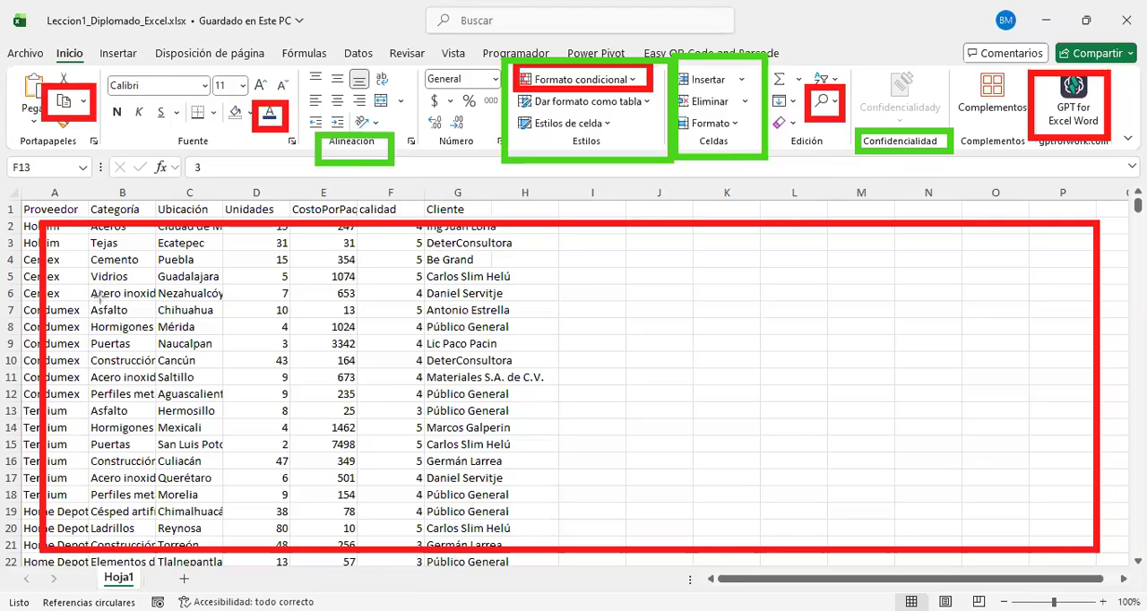
key(e)
drag(42, 44, 93, 66)
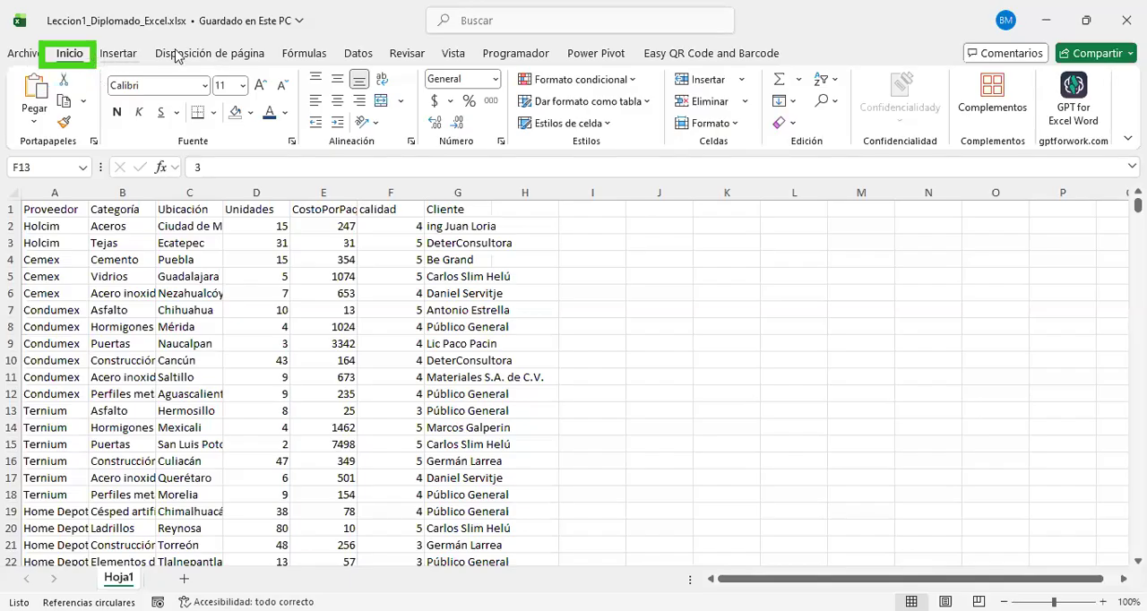
Step: Examine the command groups for inserting, page layout, formulas, data, review, Power Pivot, QR codes and barcodes, developer and view
click(120, 60)
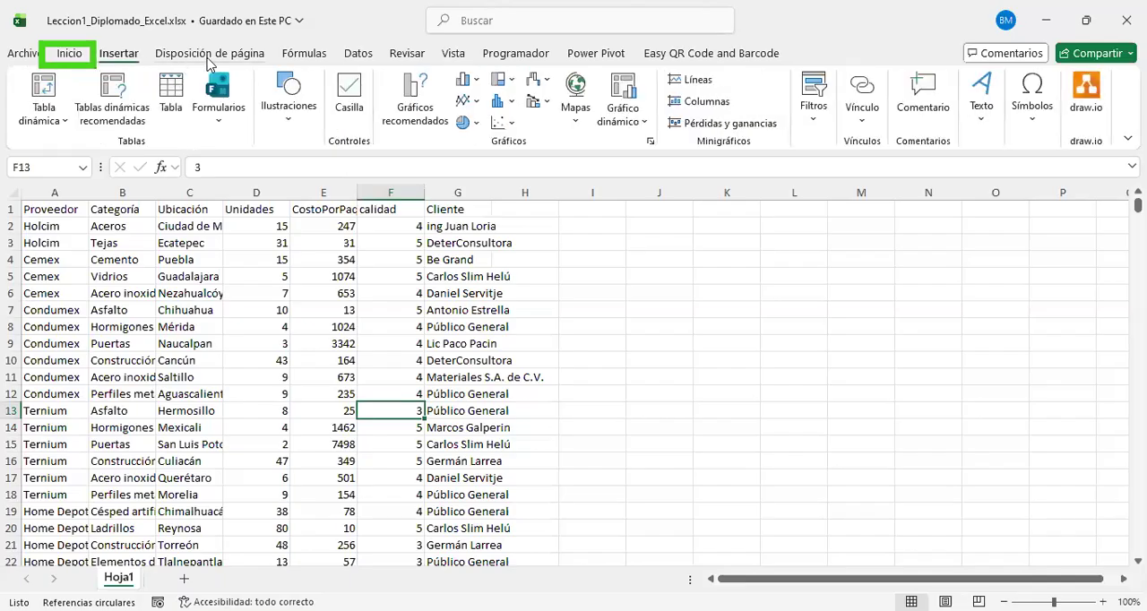
click(209, 61)
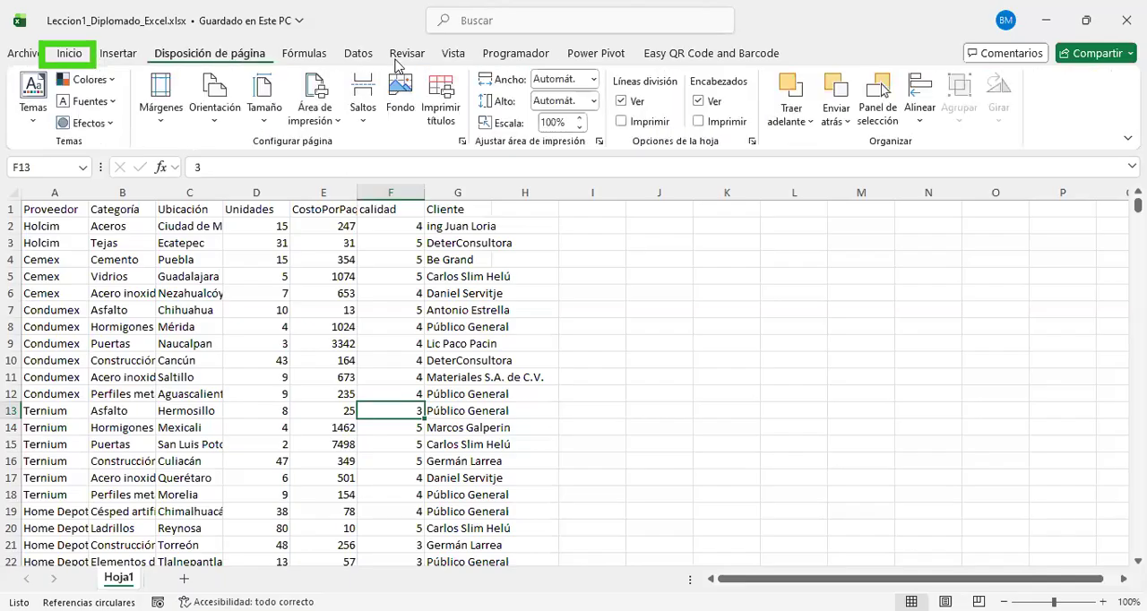
click(323, 56)
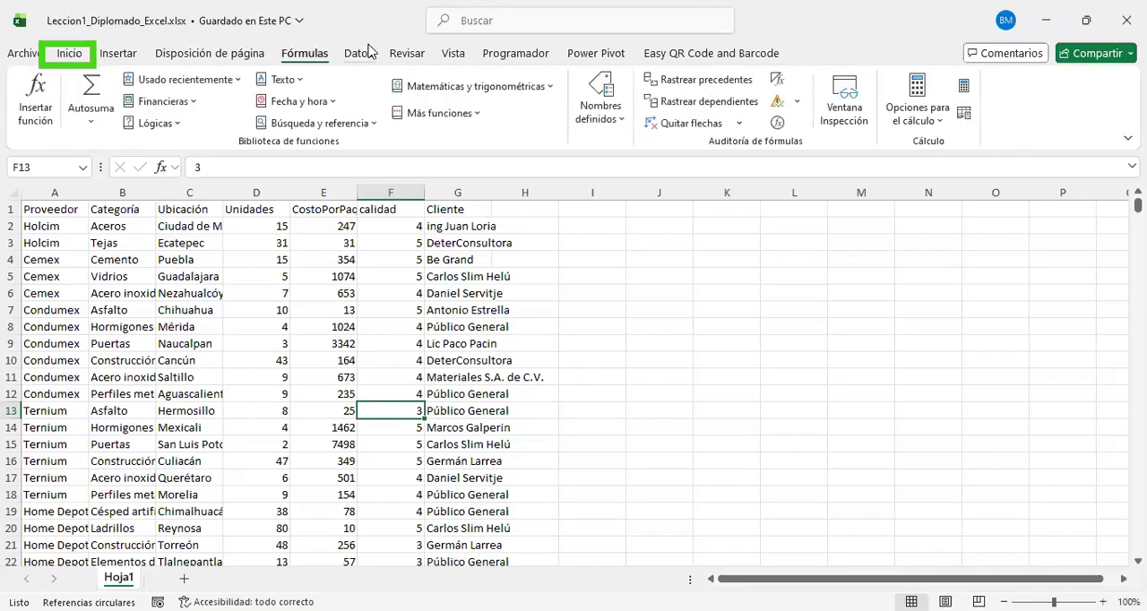
click(369, 55)
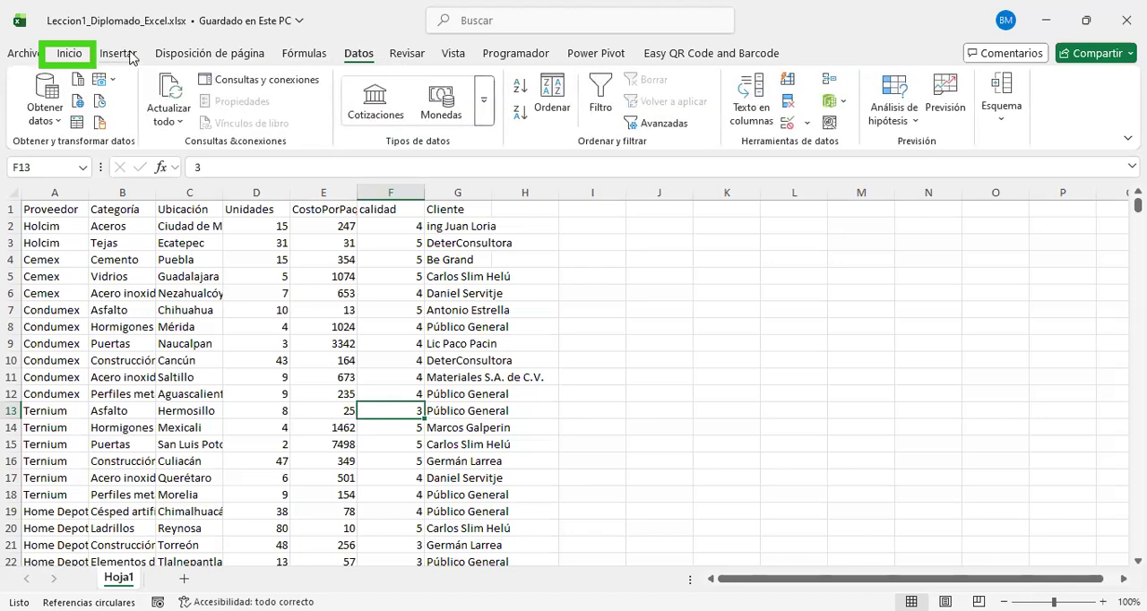
click(119, 56)
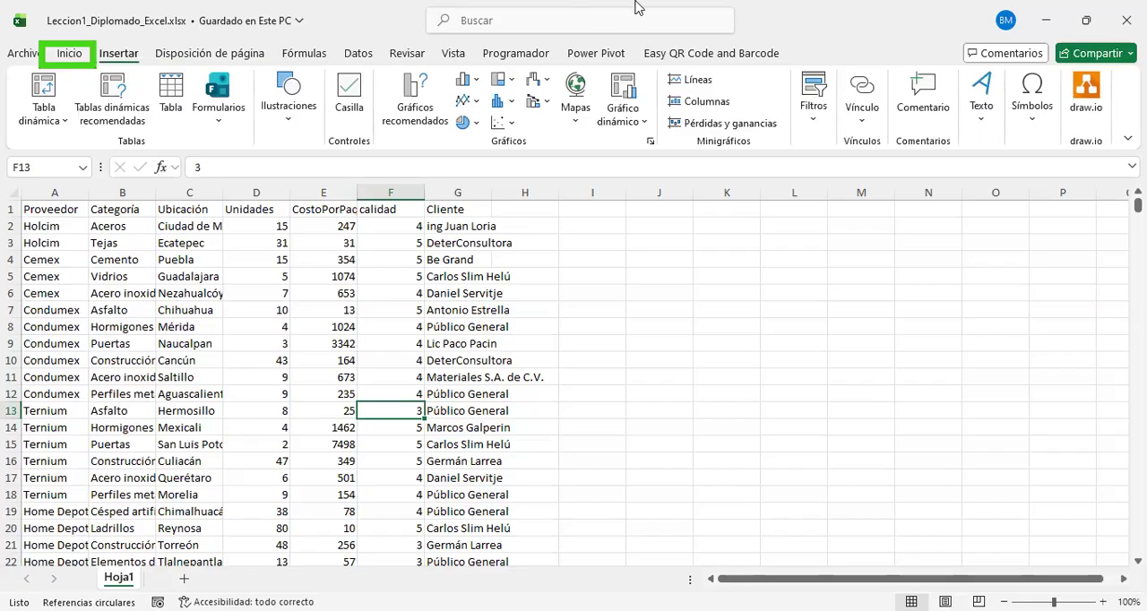
click(410, 55)
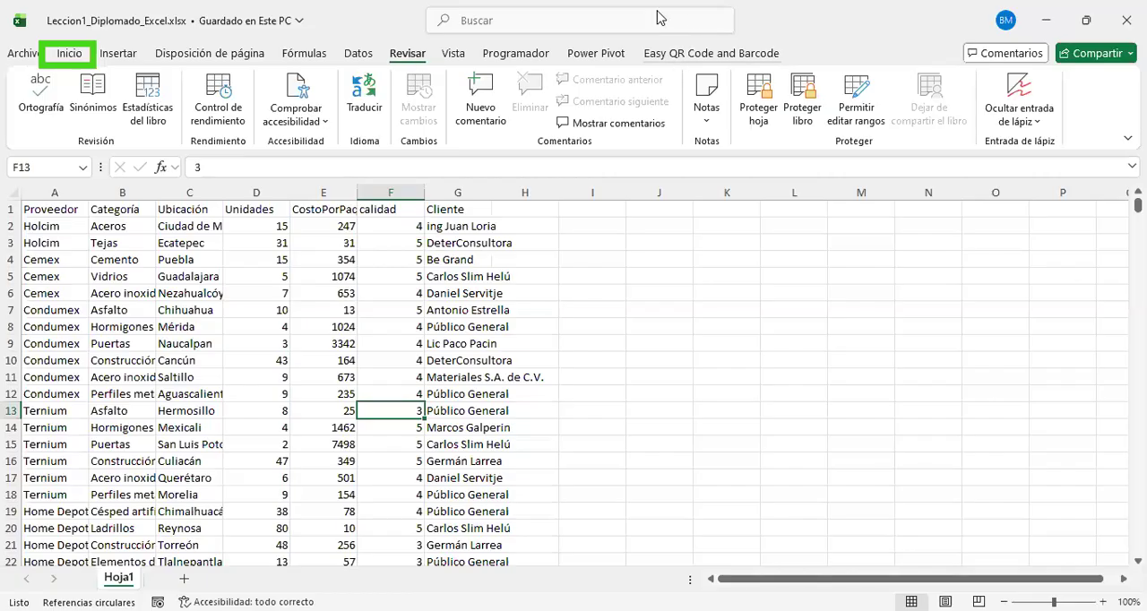
click(584, 51)
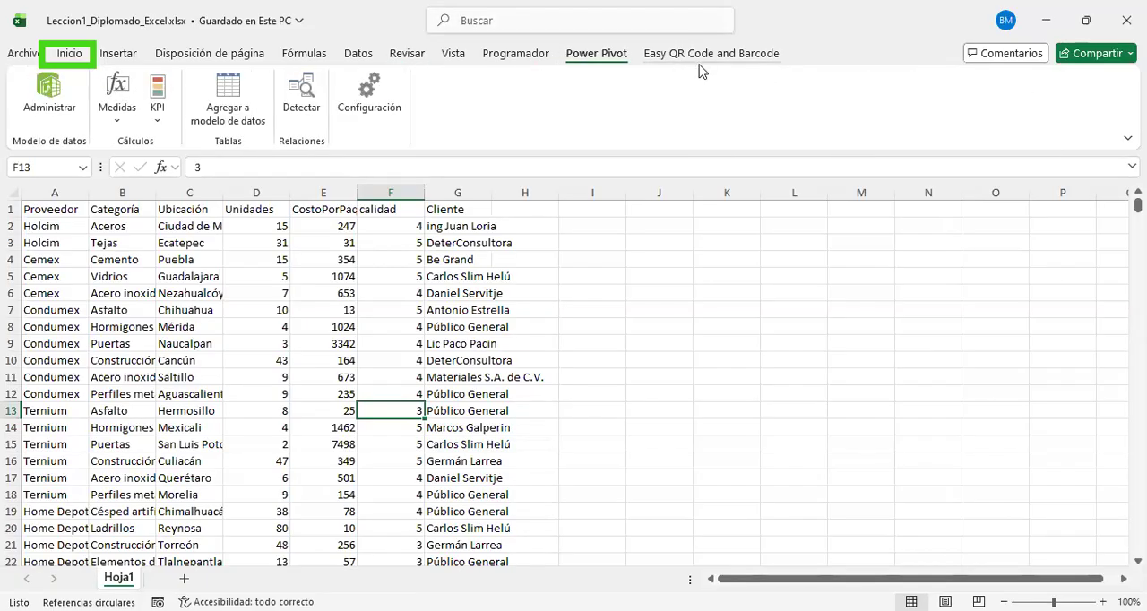
click(698, 58)
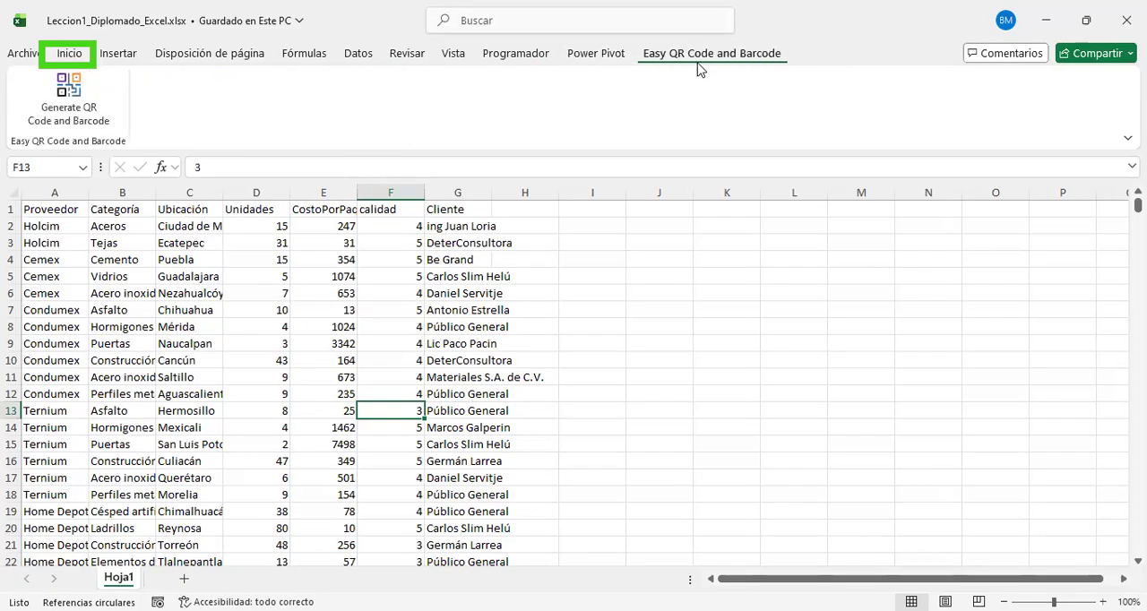
click(543, 52)
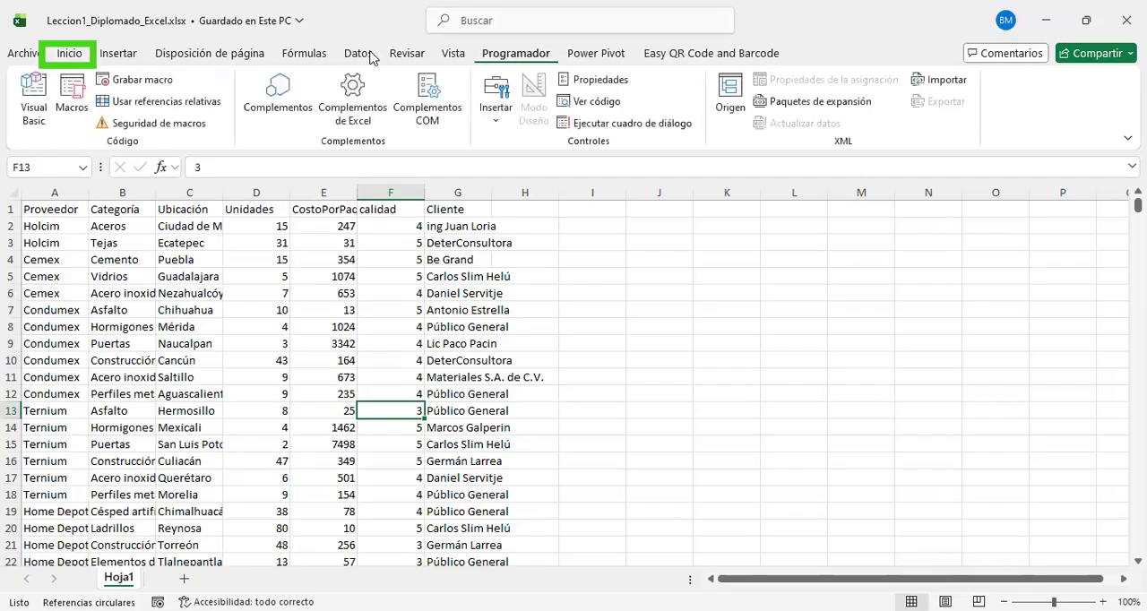
click(453, 54)
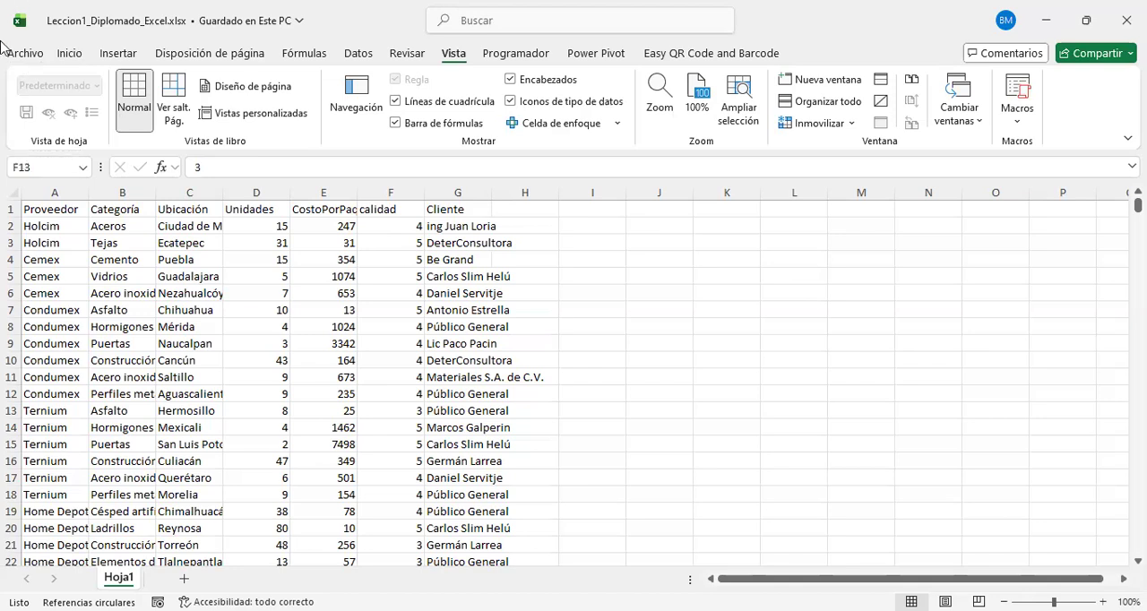
drag(13, 36, 1096, 152)
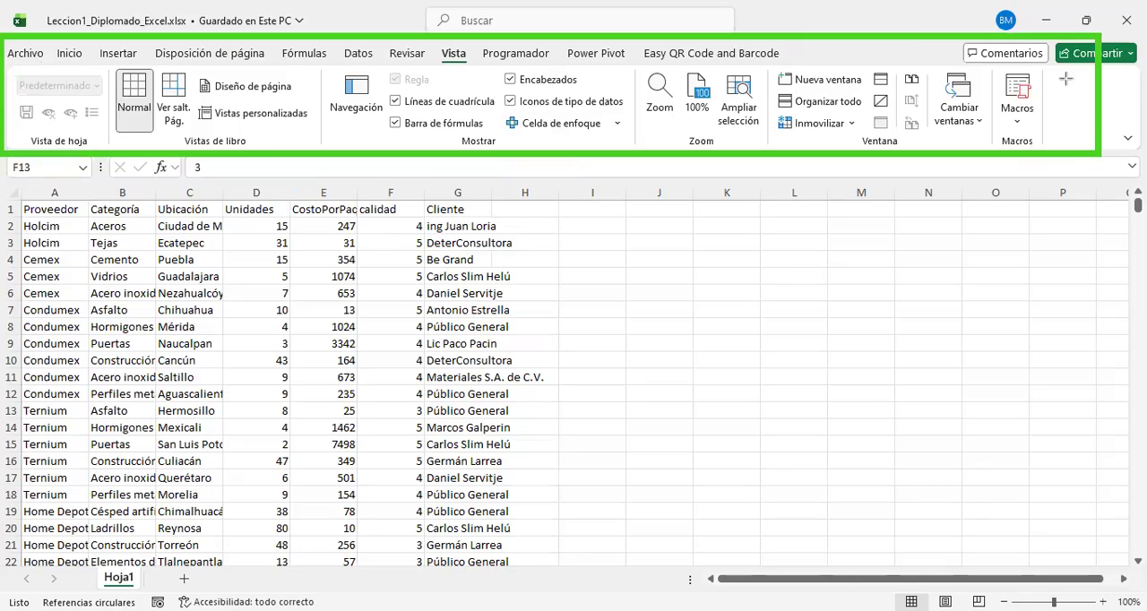
key(Escape)
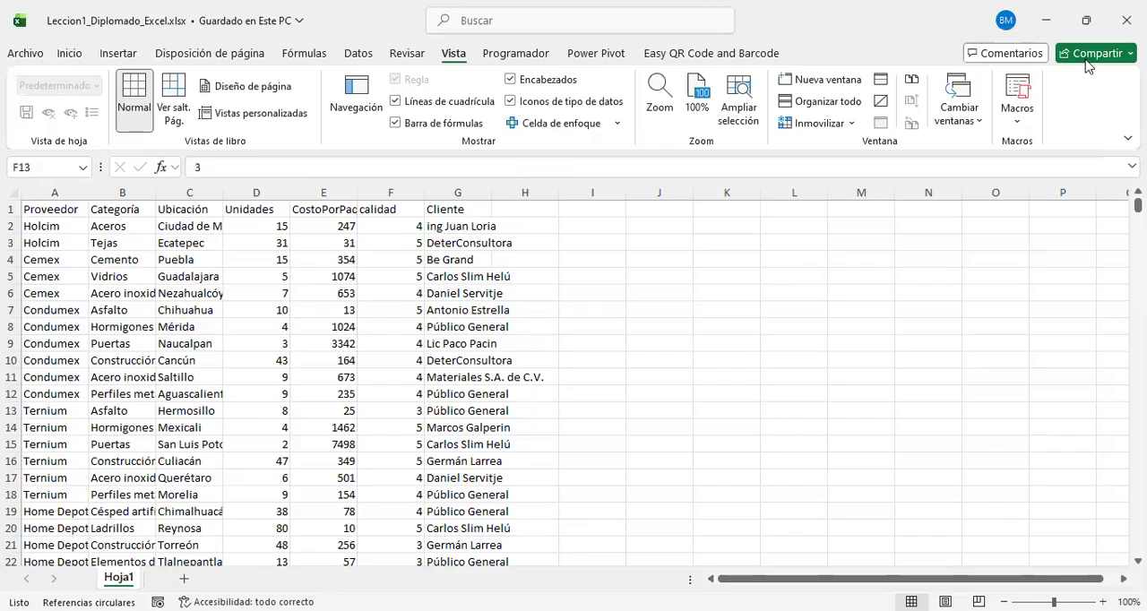
Step: Examine the recent workbooks, the new-workbook templates, and the options for opening and sharing a workbook, and return to the sheet
click(18, 59)
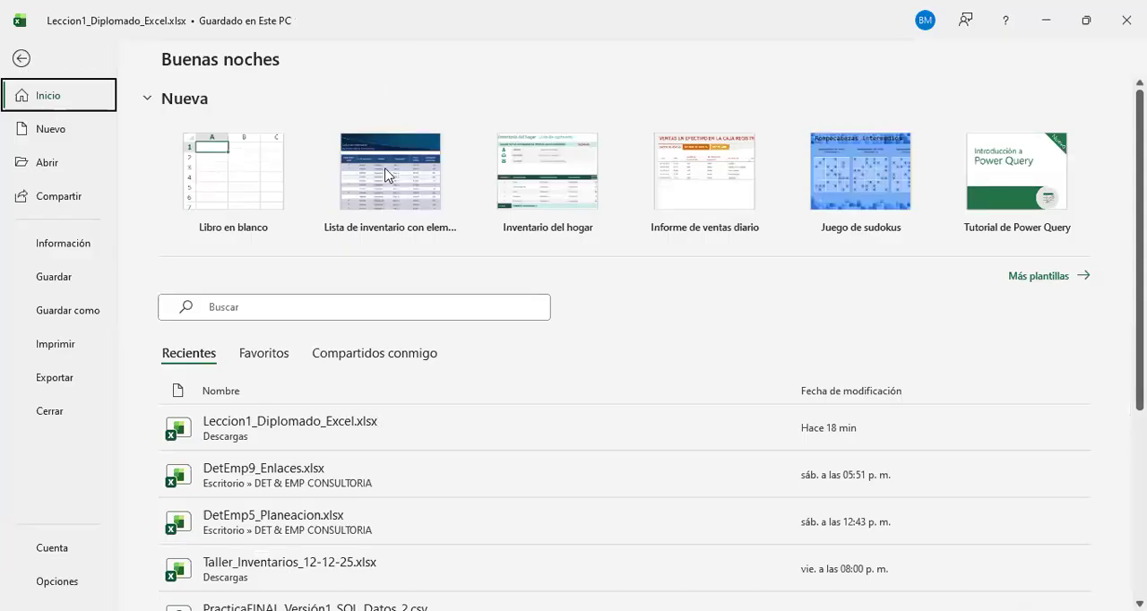
scroll(387, 177, down, 1)
scroll(387, 176, down, 1)
scroll(379, 194, up, 3)
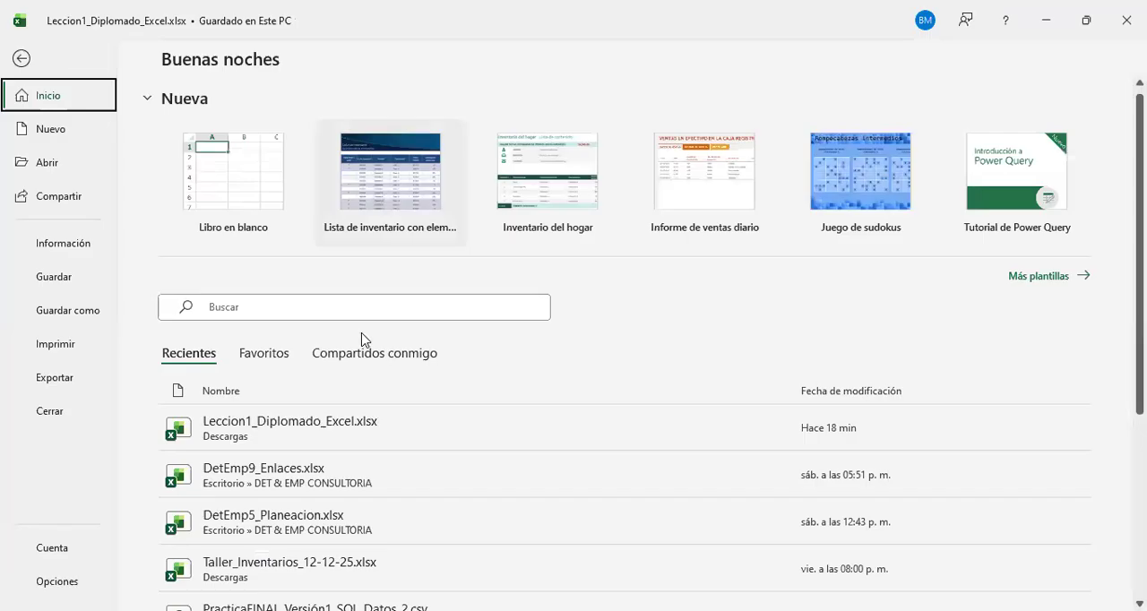
scroll(365, 304, down, 4)
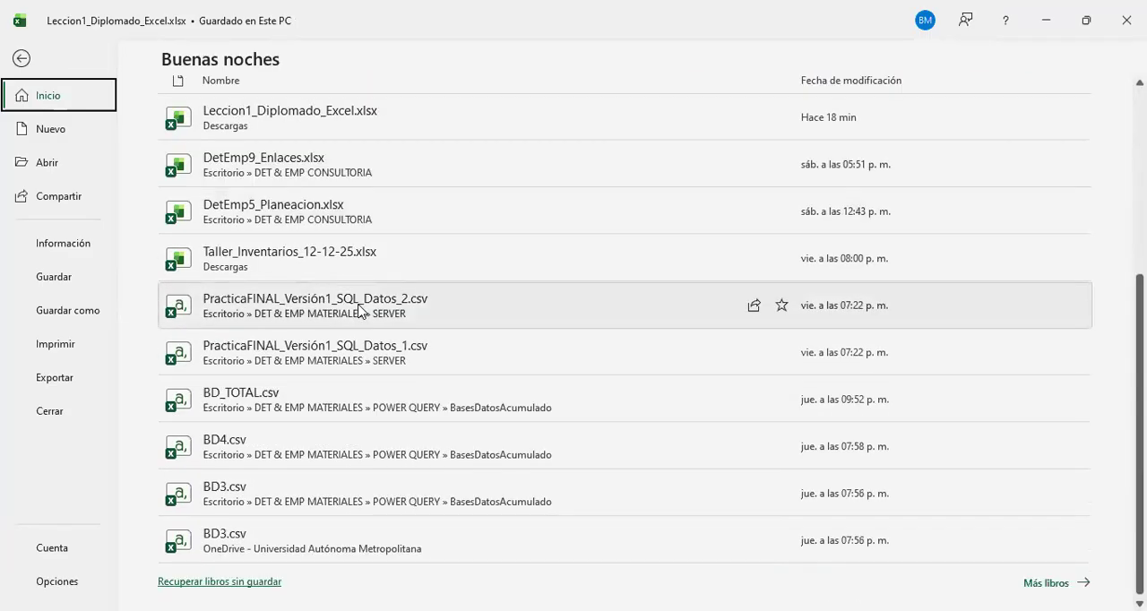
scroll(358, 309, up, 4)
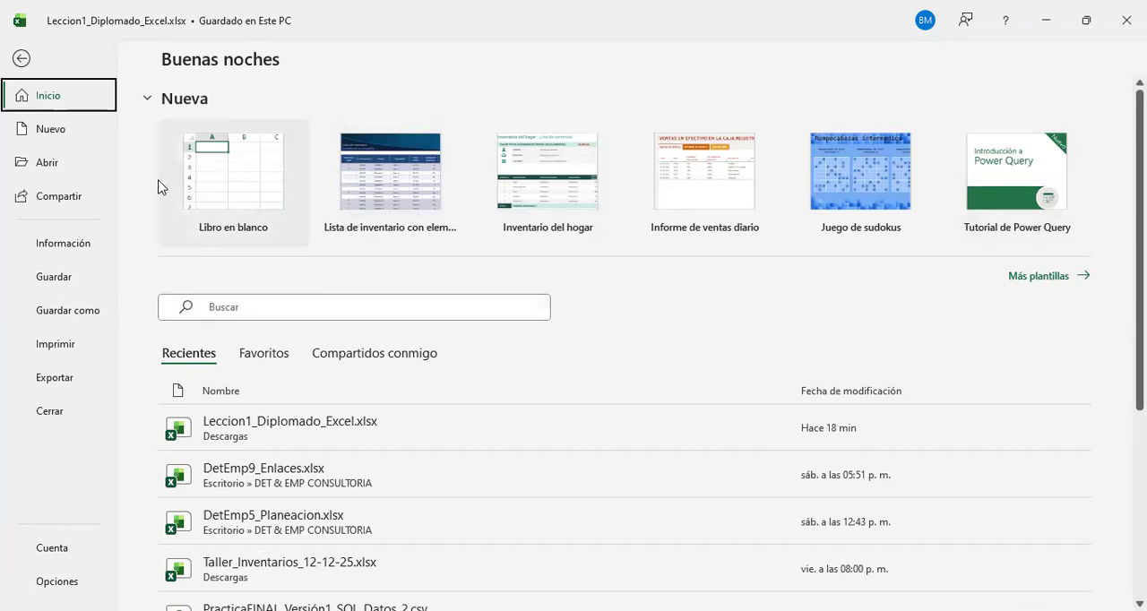
click(36, 131)
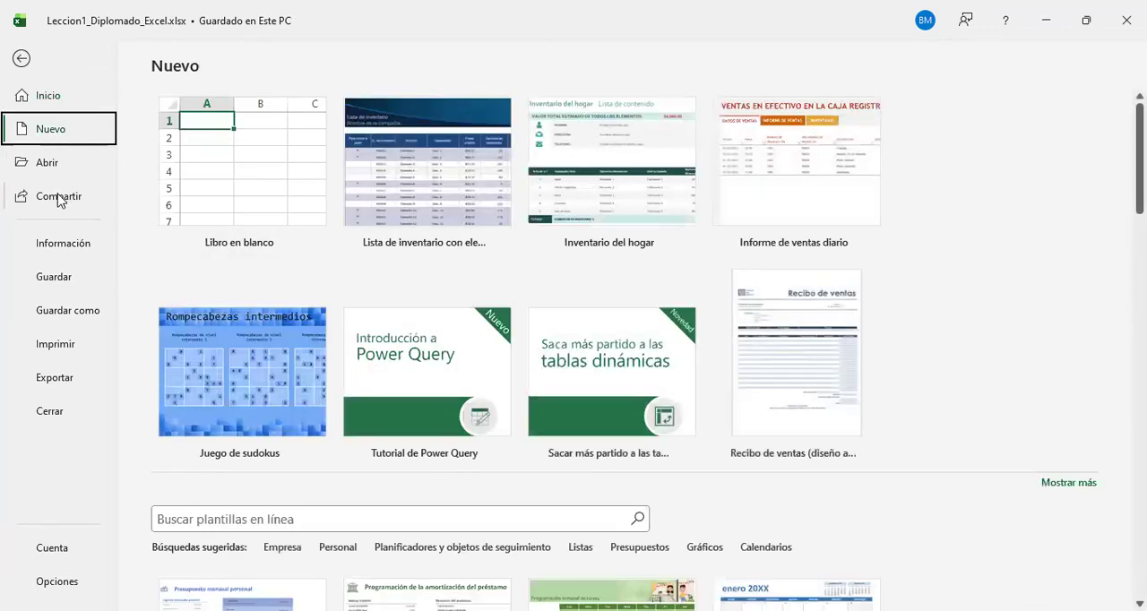
click(62, 169)
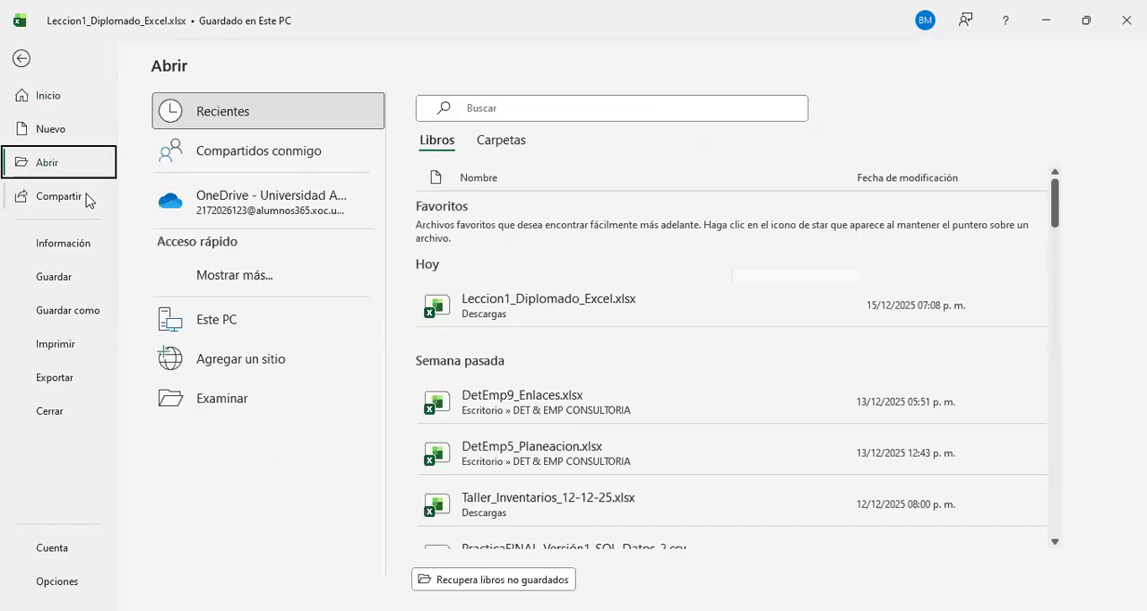
key(Escape)
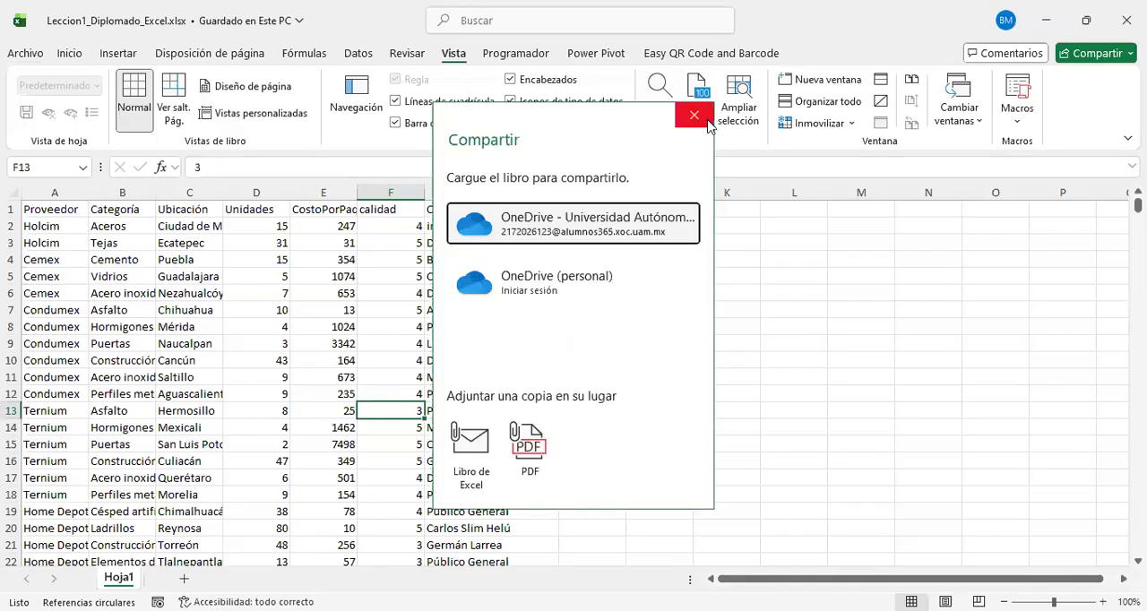
click(693, 114)
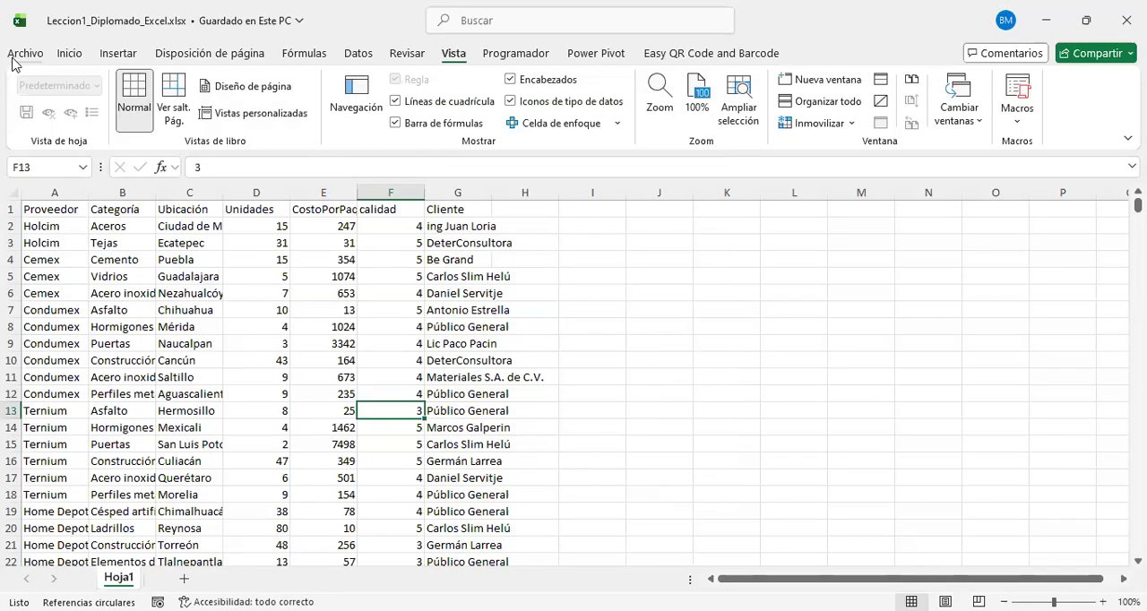
Step: Open the ribbon customization settings (Personalizar cinta de opciones) in the Excel options
click(25, 54)
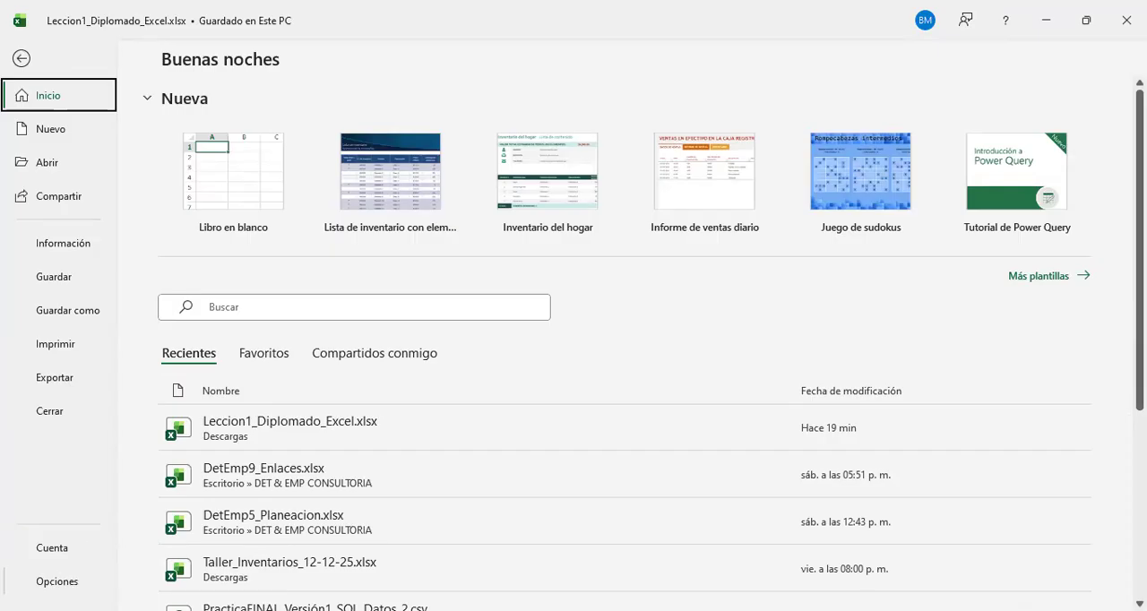
click(57, 581)
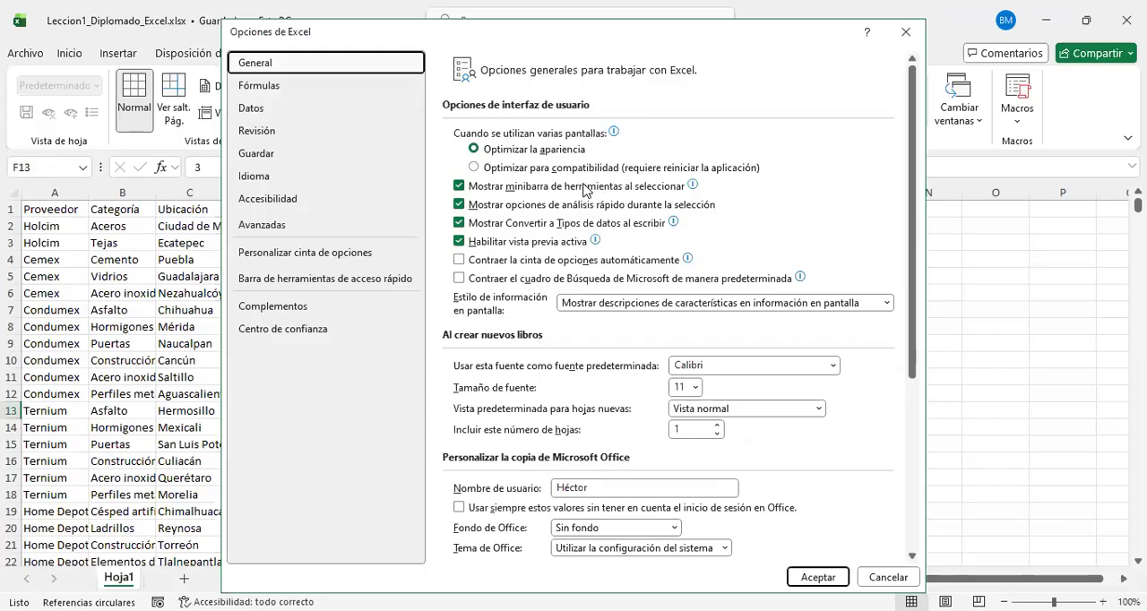
click(330, 255)
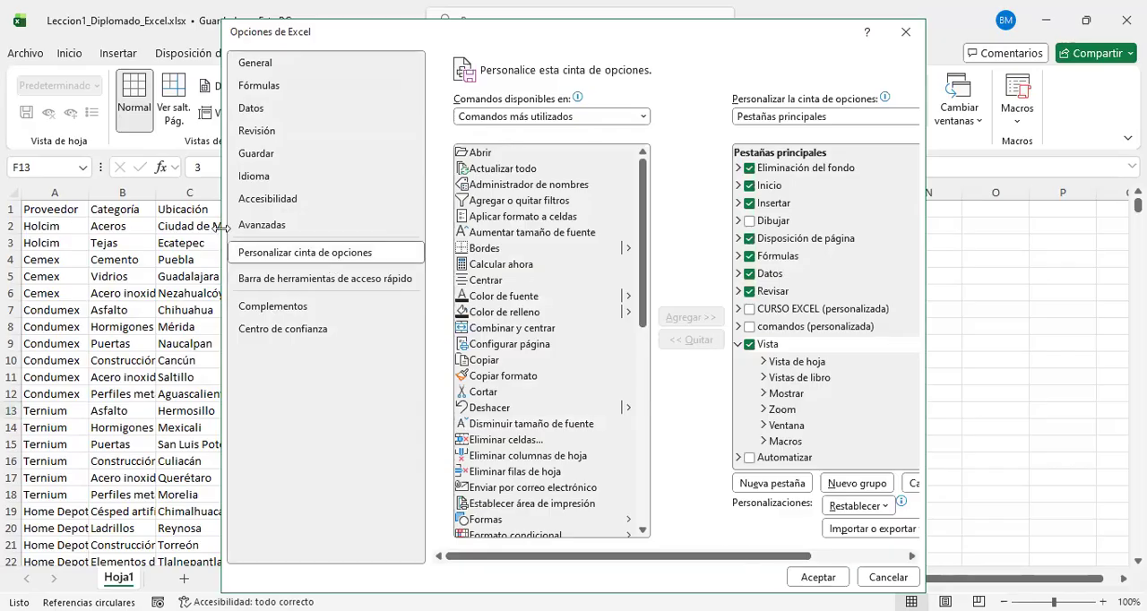
click(239, 254)
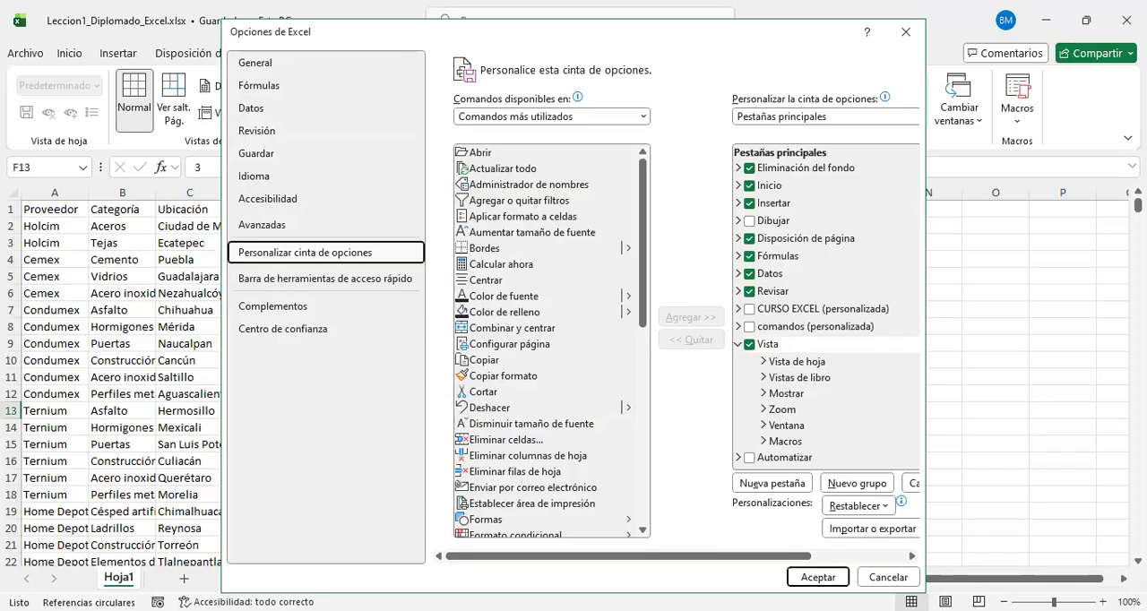
drag(208, 258, 358, 264)
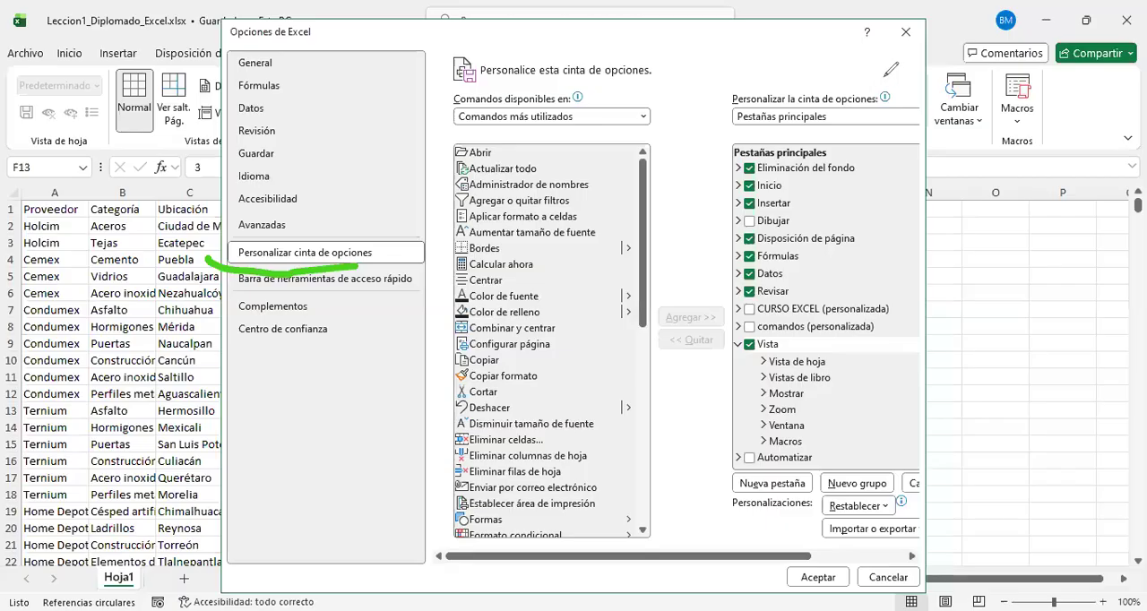
drag(724, 87, 901, 77)
drag(645, 77, 396, 91)
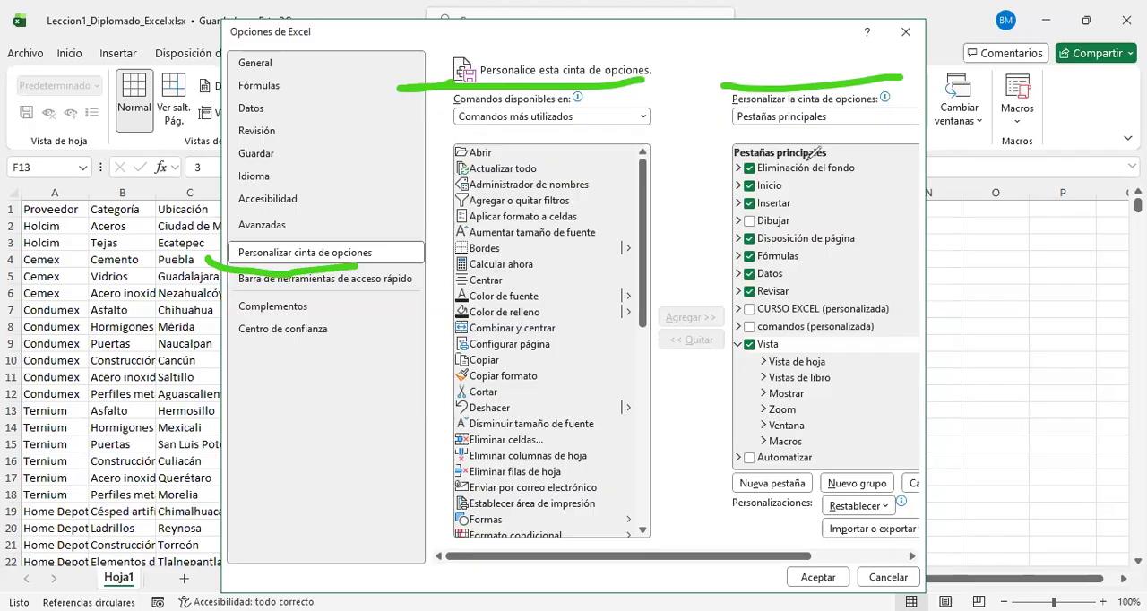
mouse_move(809, 160)
mouse_down()
mouse_move(776, 448)
mouse_move(806, 157)
mouse_up()
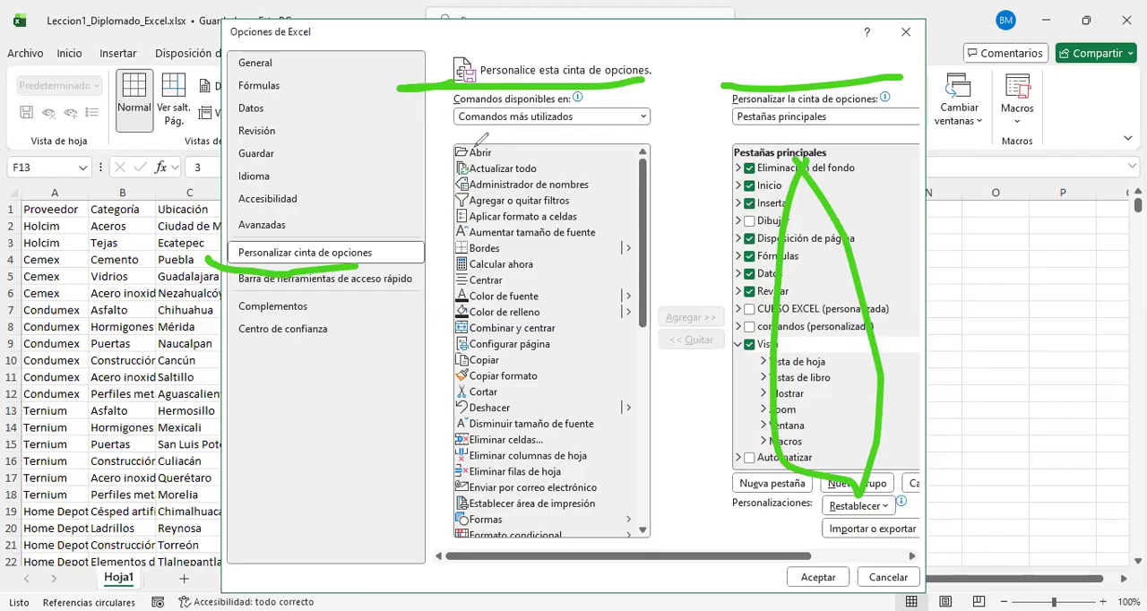
mouse_move(482, 146)
mouse_down()
mouse_move(582, 150)
mouse_move(637, 403)
mouse_move(511, 498)
mouse_move(437, 399)
mouse_move(475, 159)
mouse_move(495, 150)
mouse_up()
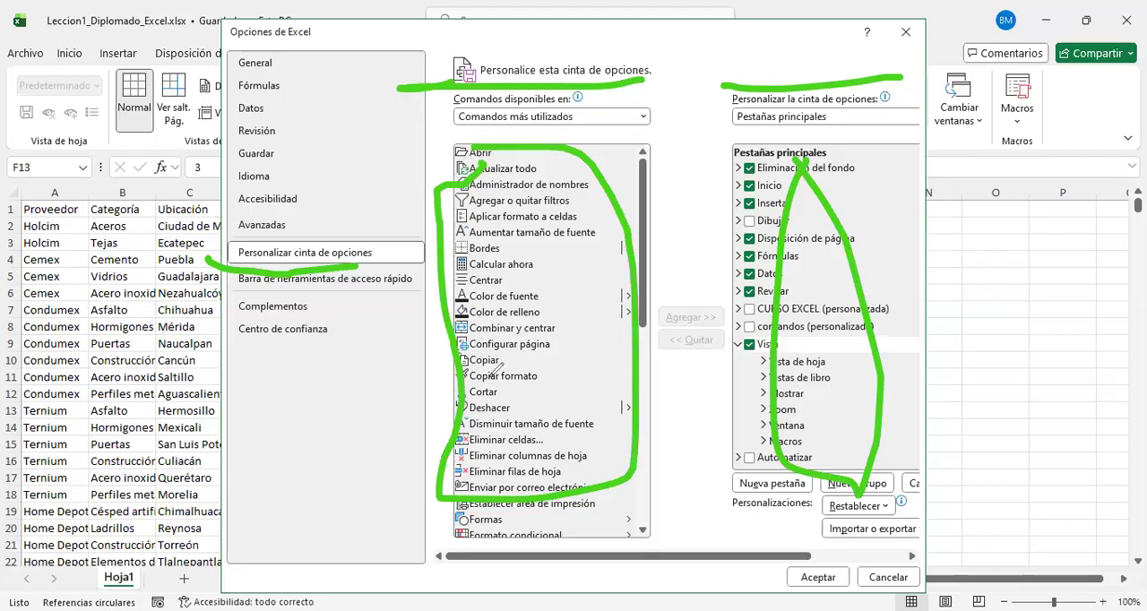
key(e)
drag(454, 139, 681, 141)
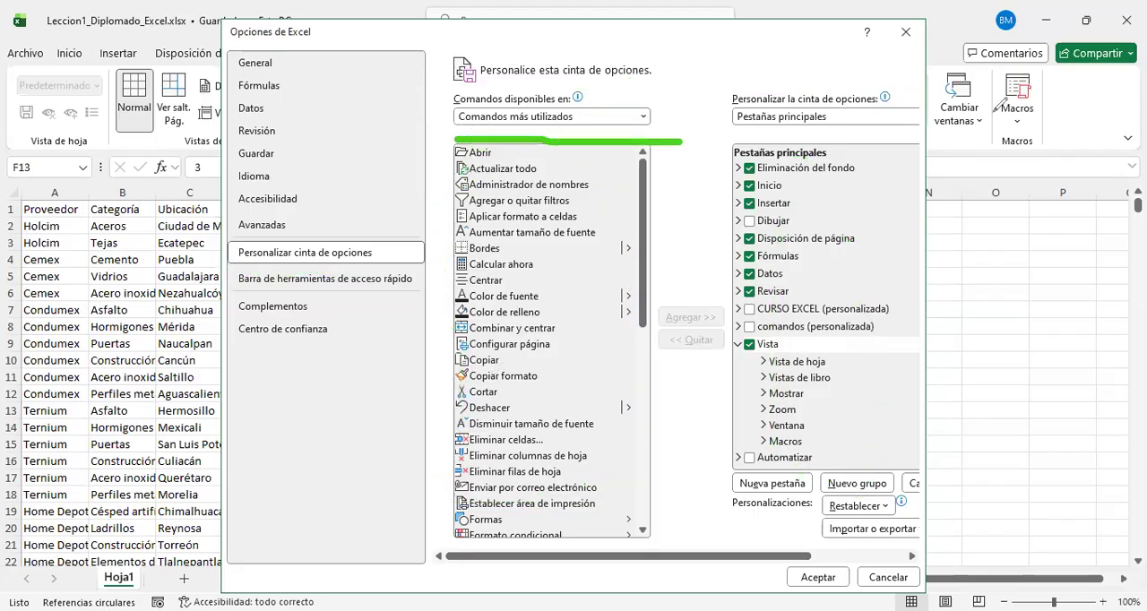
Step: Switch the available commands for the ribbon to the full set, Todos los comandos
click(642, 116)
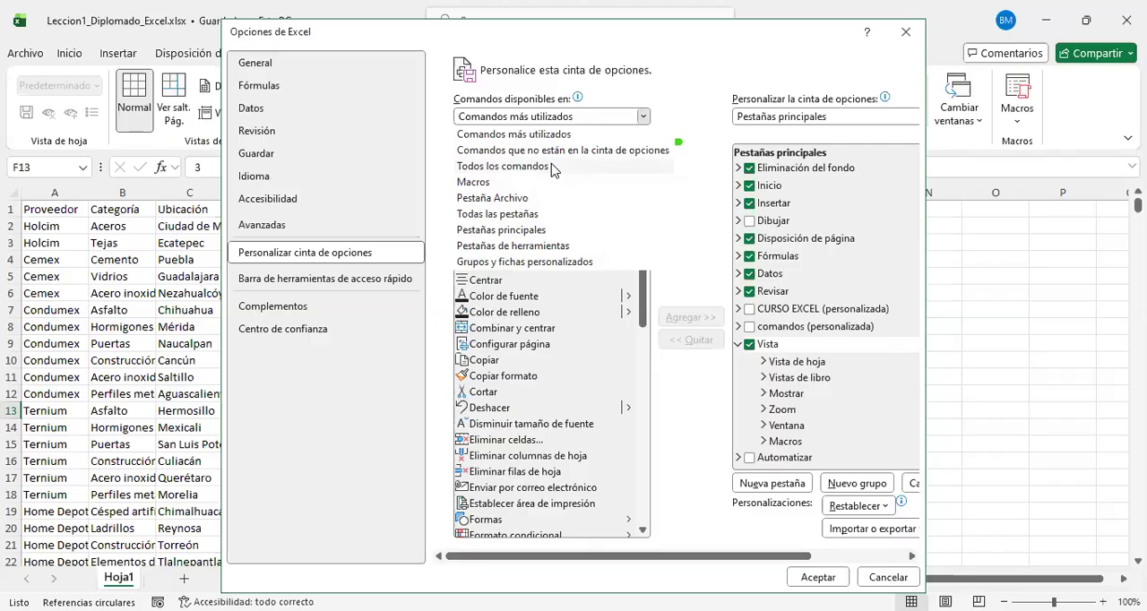
key(Escape)
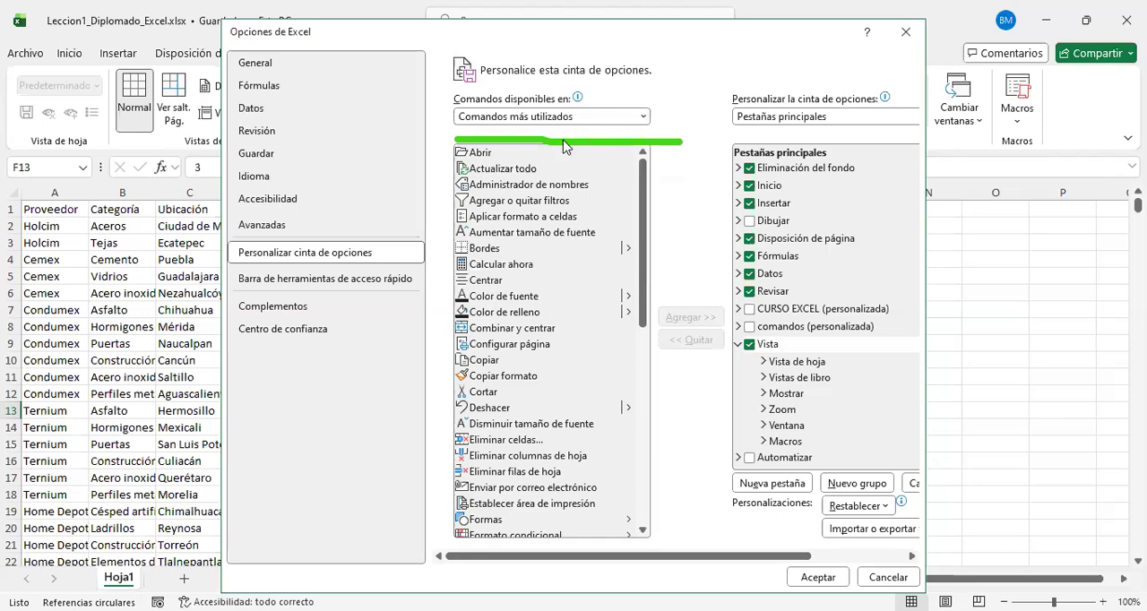
click(642, 114)
click(540, 169)
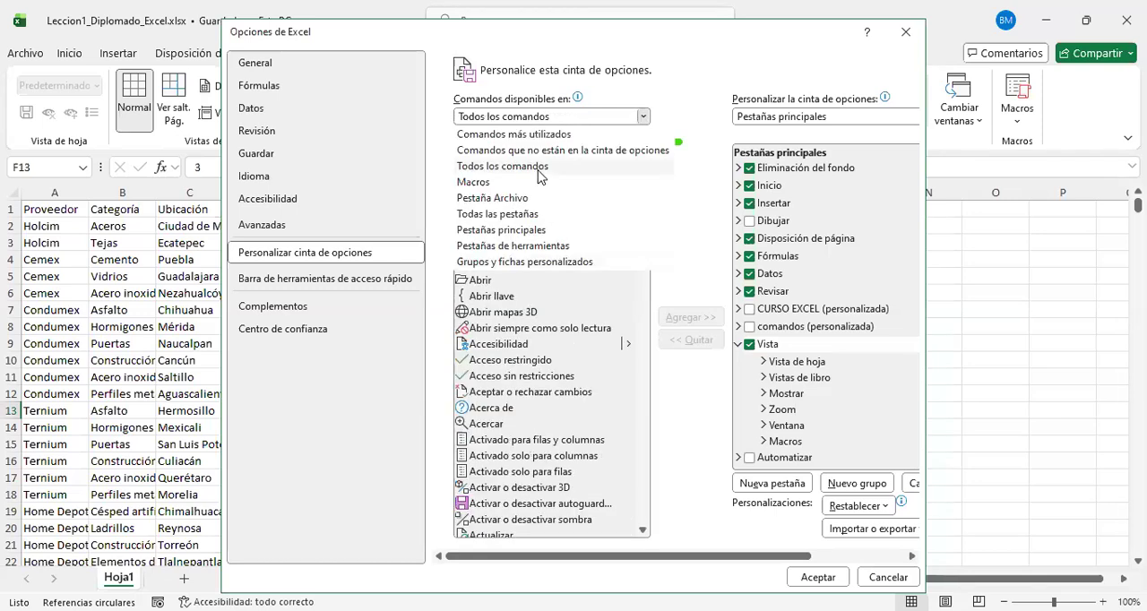
click(542, 176)
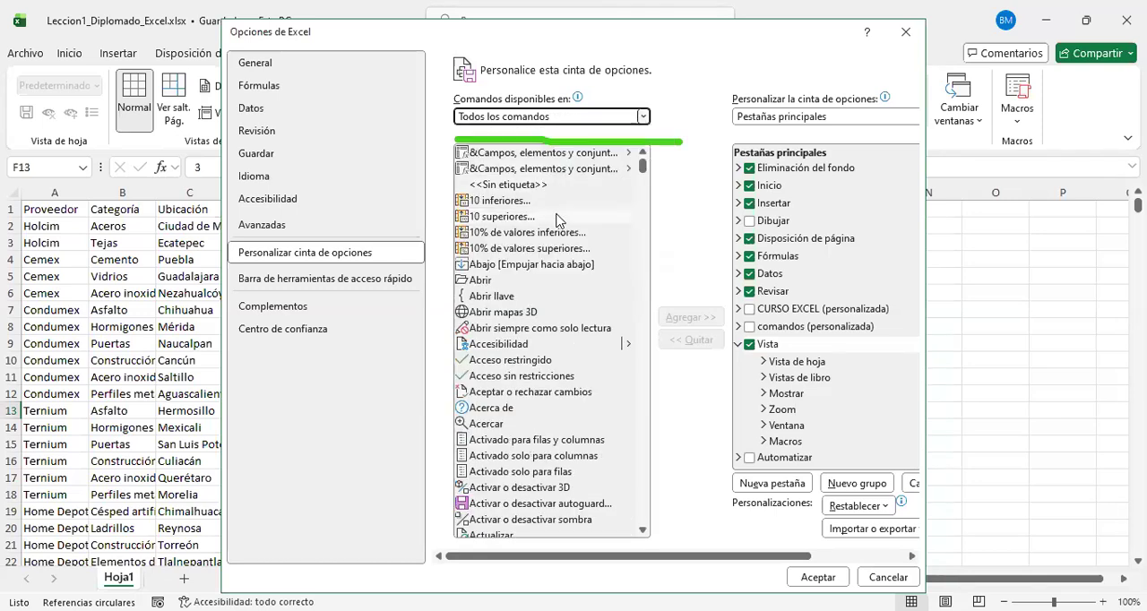
Step: Browse the full command list through the alignment commands and select Alinear en la parte superior
scroll(555, 220, down, 4)
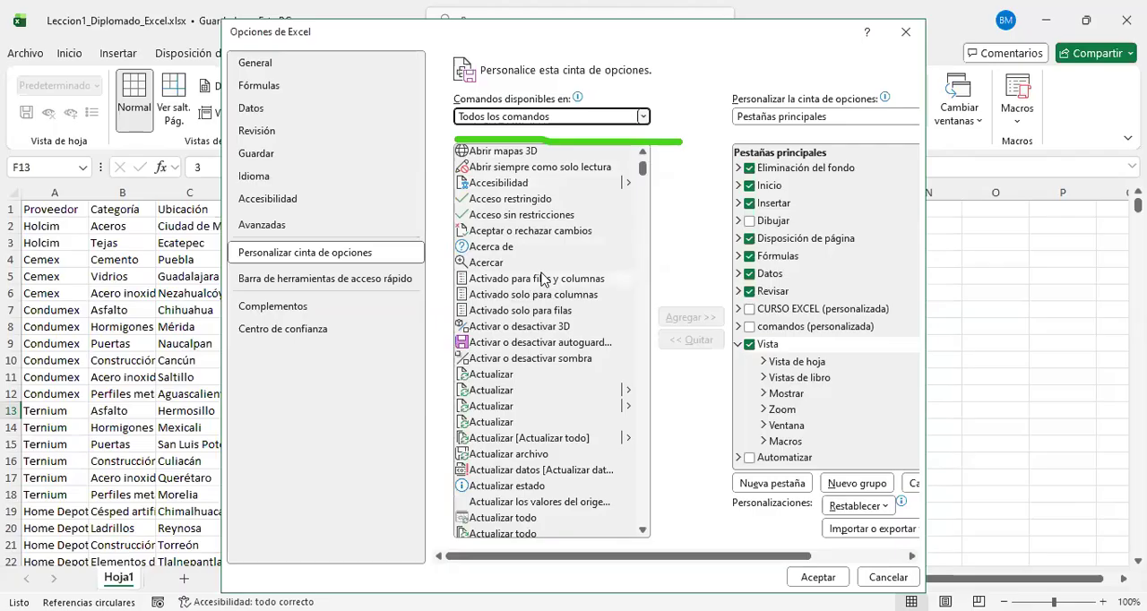
scroll(541, 280, up, 2)
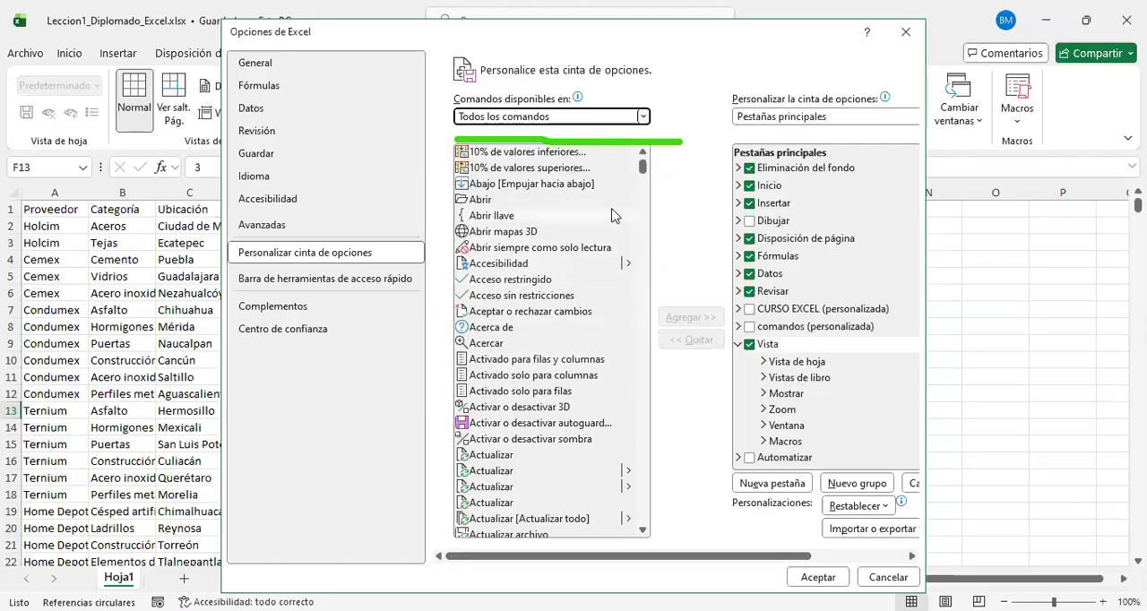
scroll(558, 251, down, 2)
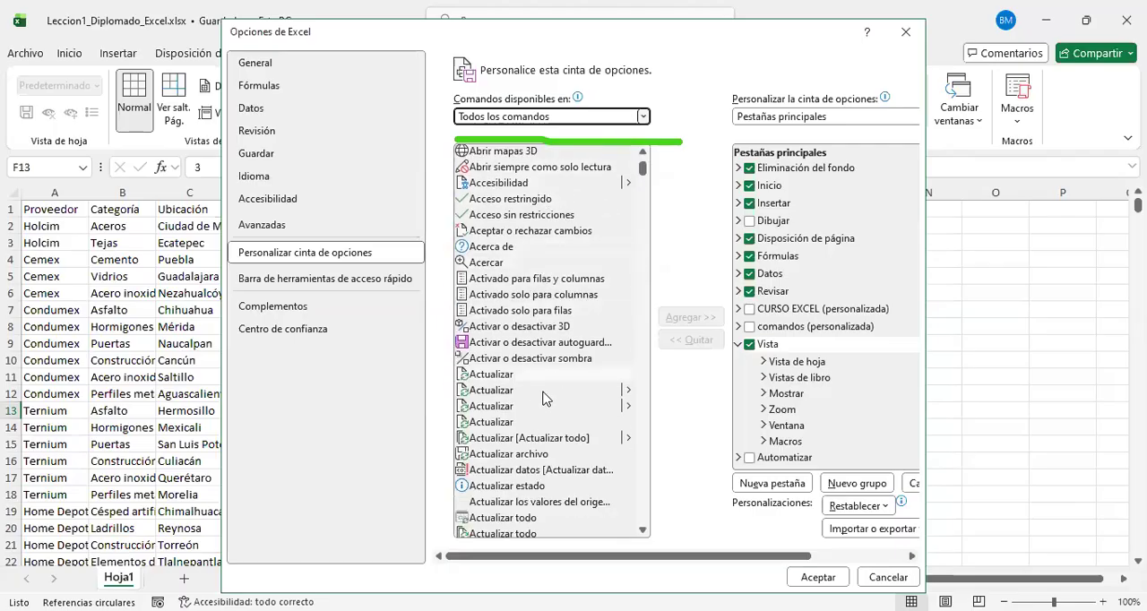
scroll(506, 345, down, 1)
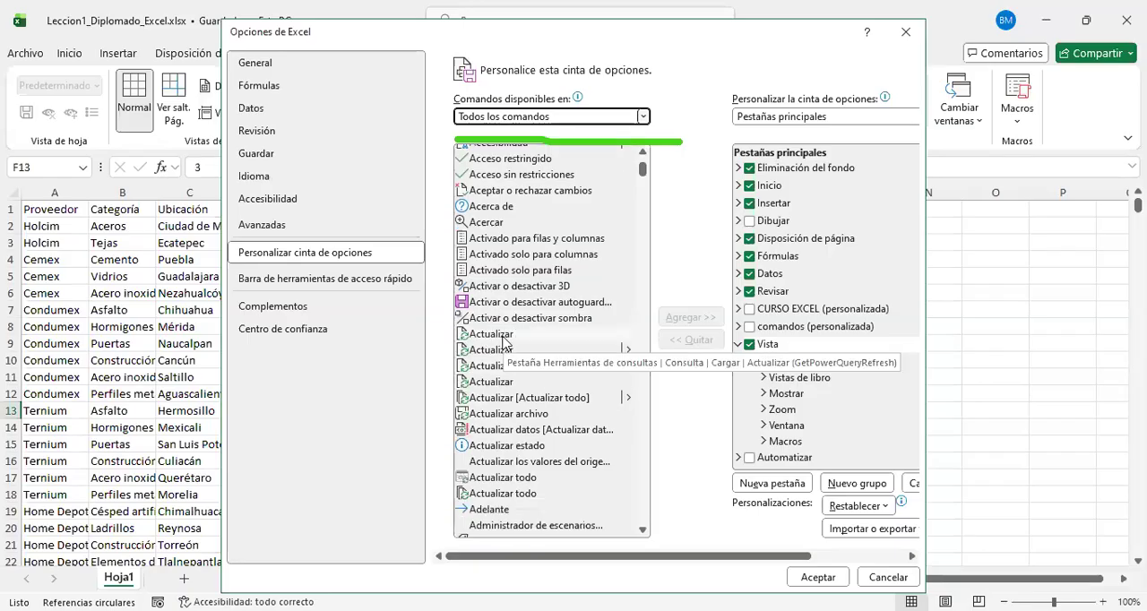
scroll(506, 423, down, 3)
scroll(506, 425, down, 20)
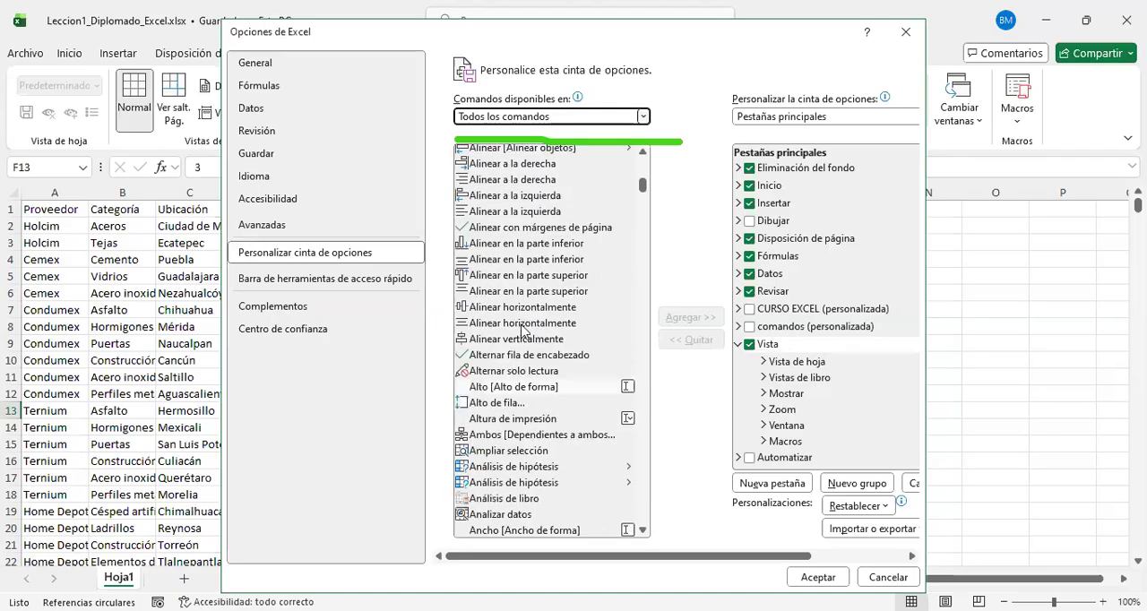
click(521, 280)
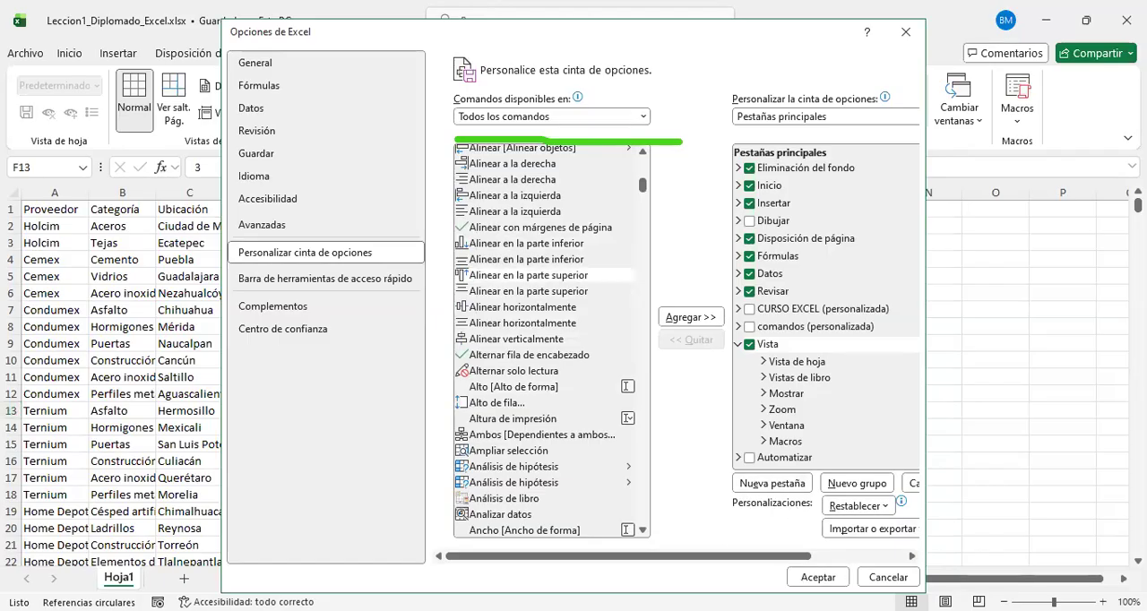
Step: Examine the options for adding or removing commands and creating tabs, and close the Excel options without applying changes
mouse_move(681, 372)
mouse_down()
mouse_move(649, 300)
mouse_move(665, 364)
mouse_move(686, 380)
mouse_up()
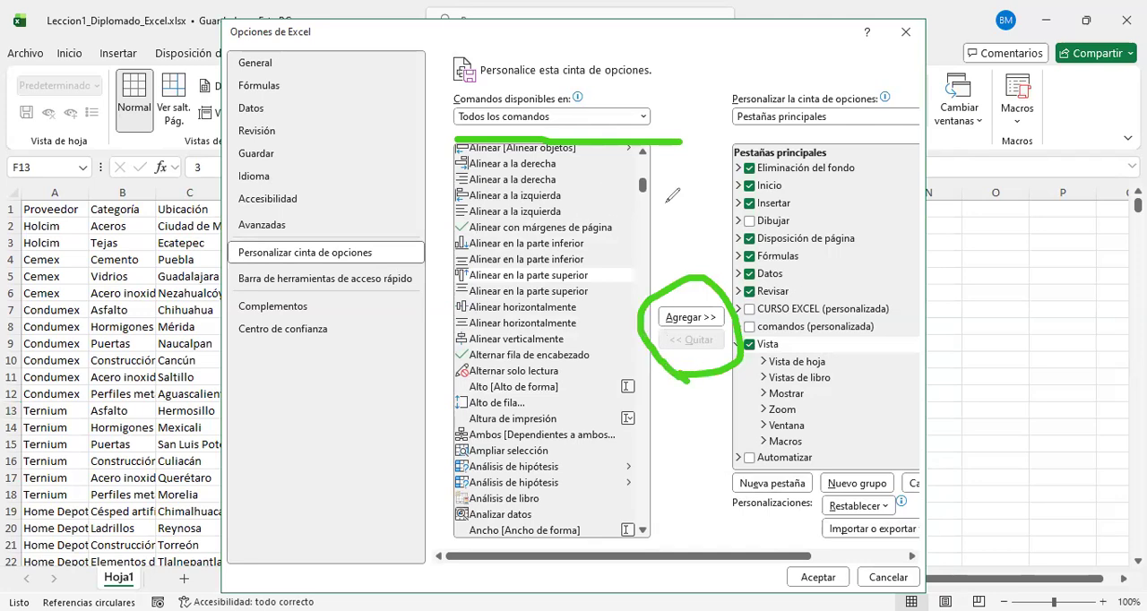
mouse_move(581, 221)
mouse_down()
mouse_move(797, 211)
mouse_move(733, 238)
mouse_up()
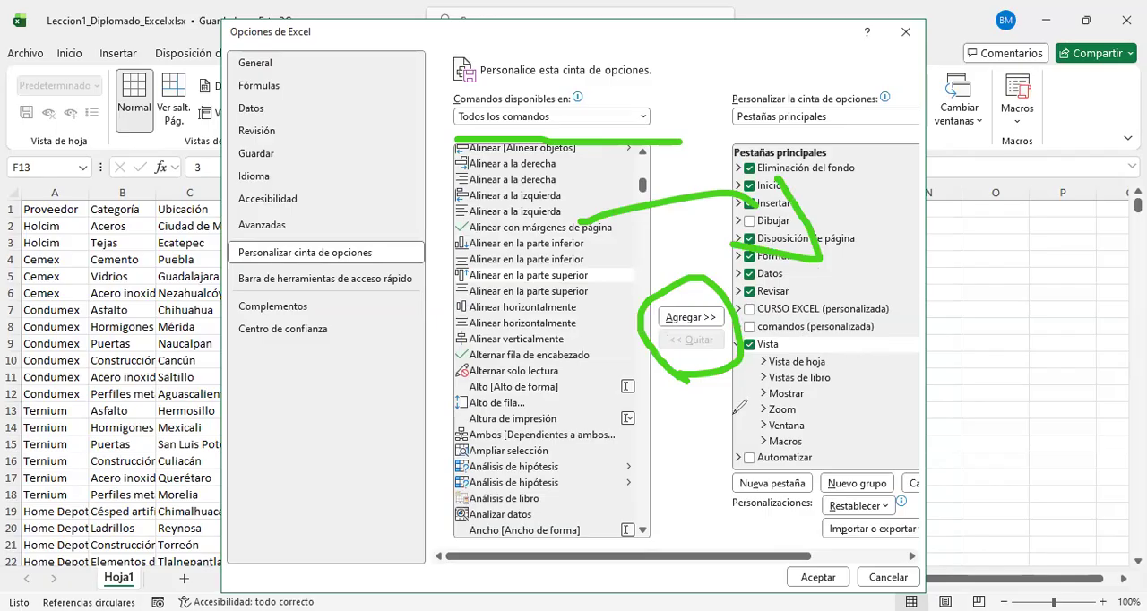
drag(728, 466, 699, 484)
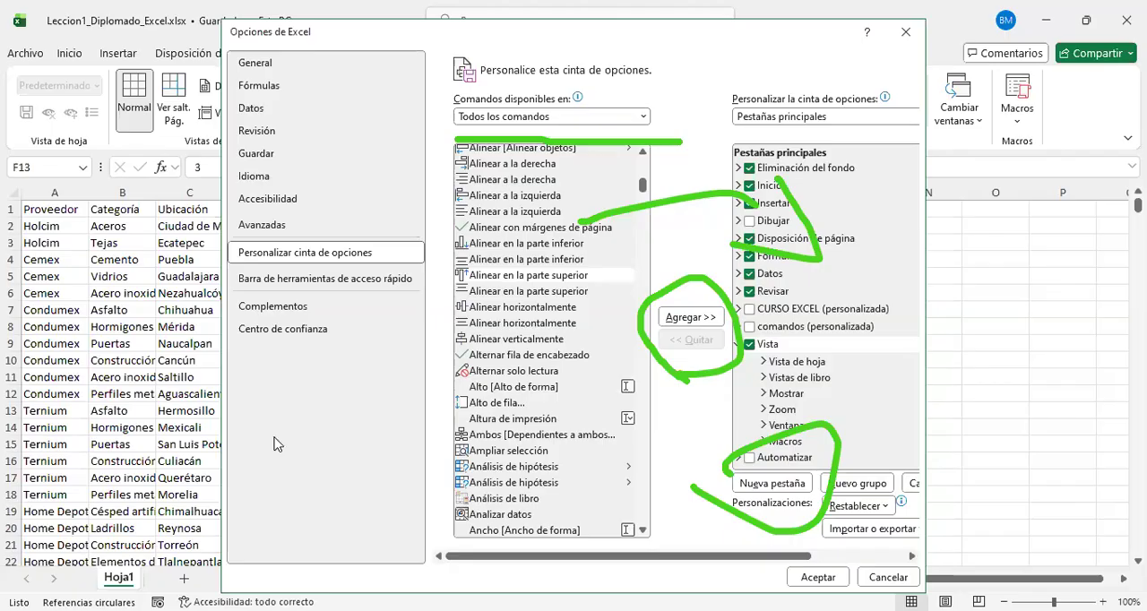
click(1078, 381)
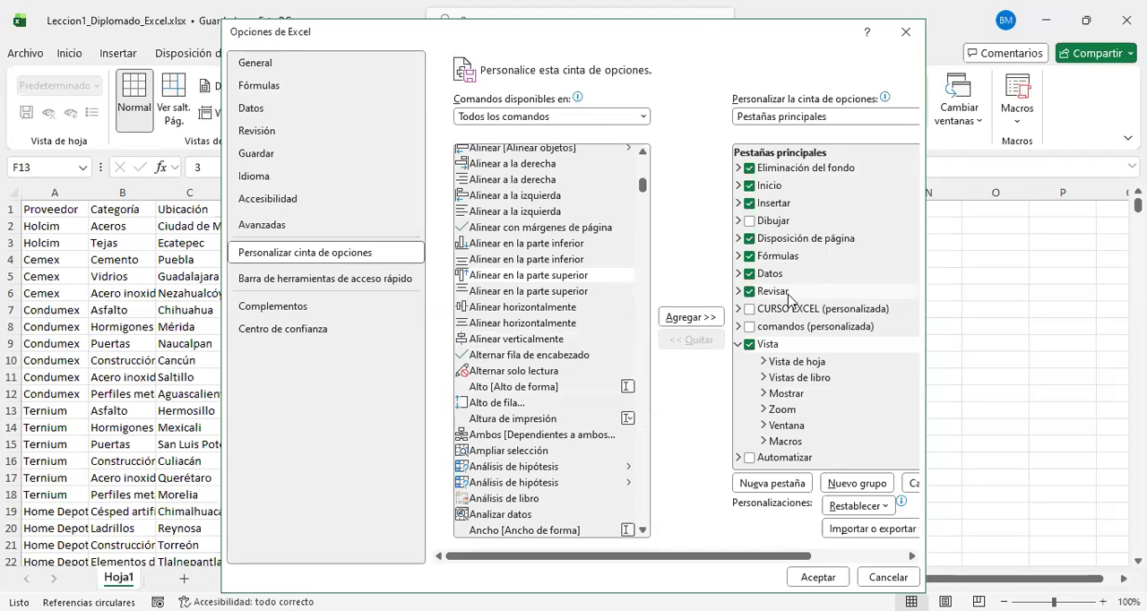
click(903, 36)
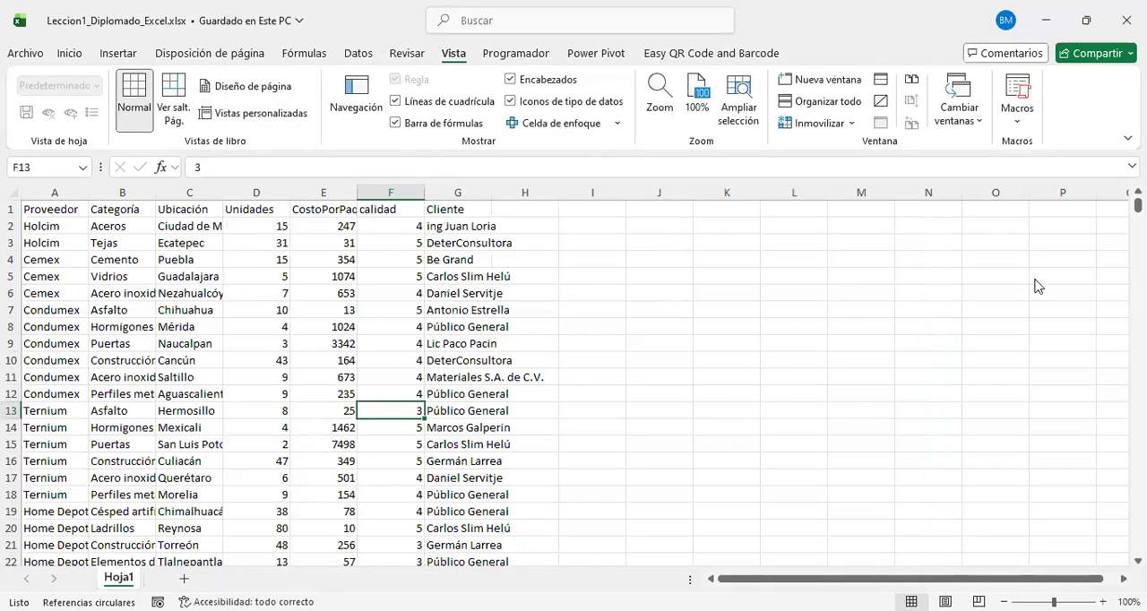
Step: Widen the name box beside the formula bar so it extends to about column H
click(13, 147)
mouse_move(4, 140)
mouse_down()
mouse_move(391, 225)
mouse_move(829, 215)
mouse_move(1088, 159)
mouse_move(1144, 173)
mouse_move(1144, 202)
mouse_up()
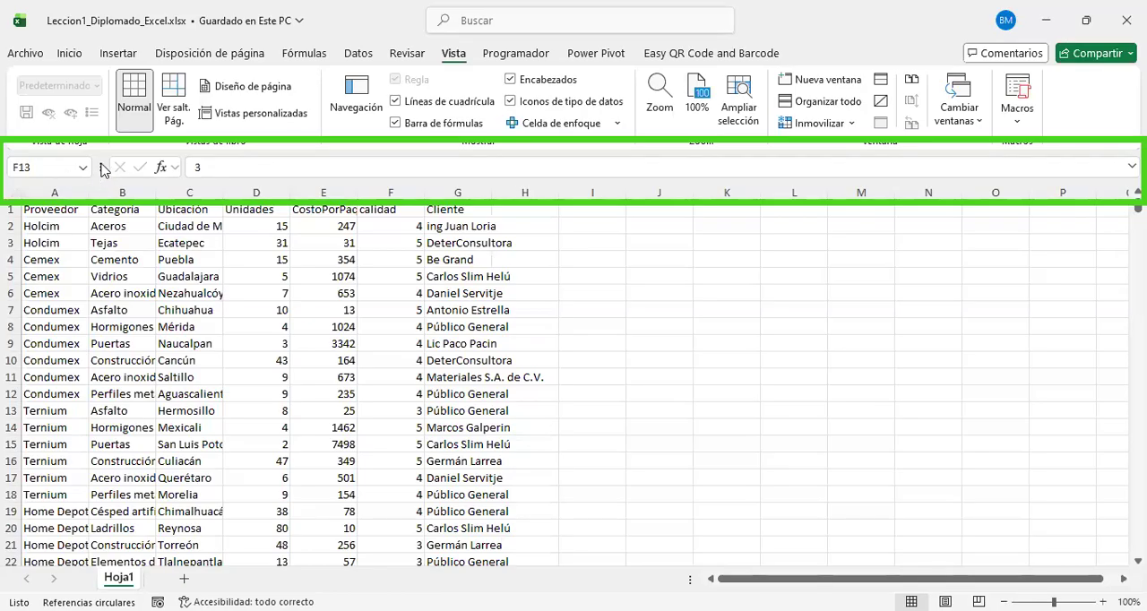
drag(96, 165, 524, 184)
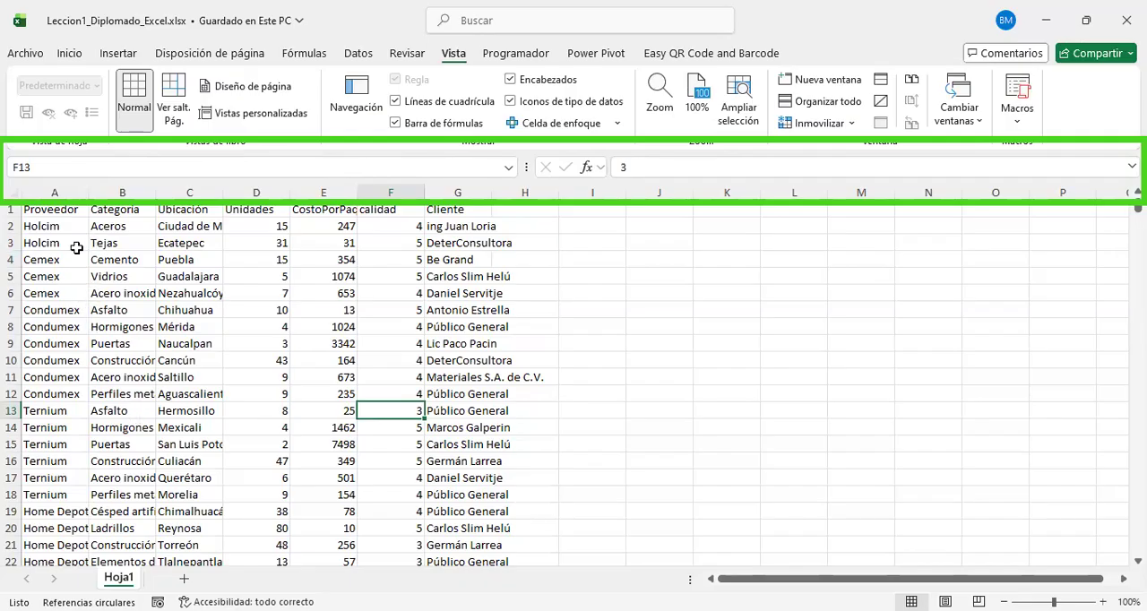
click(76, 166)
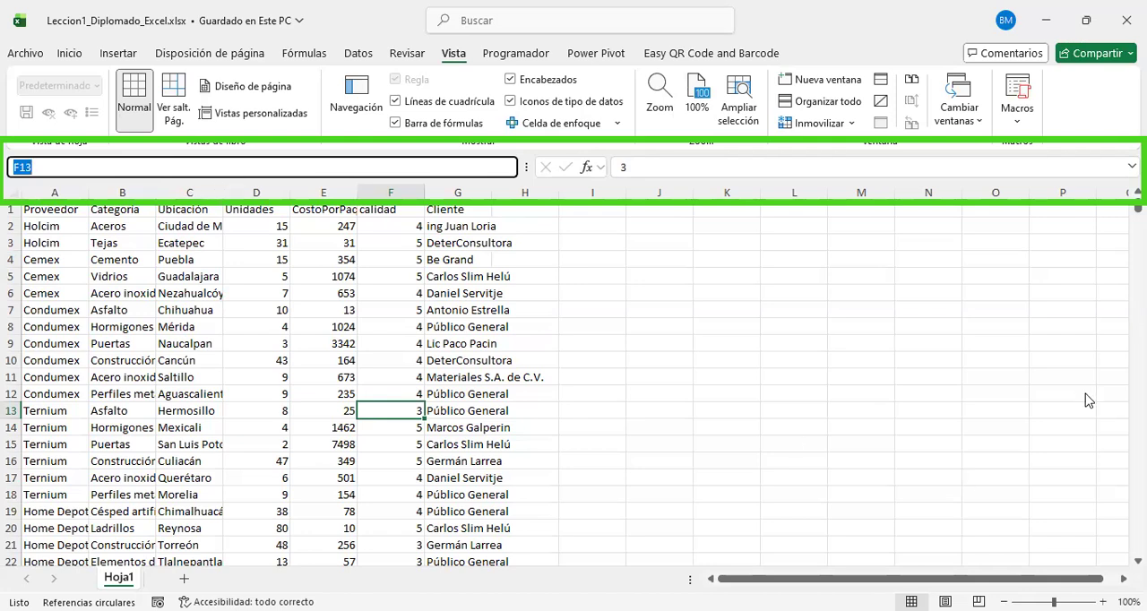
drag(544, 210, 13, 147)
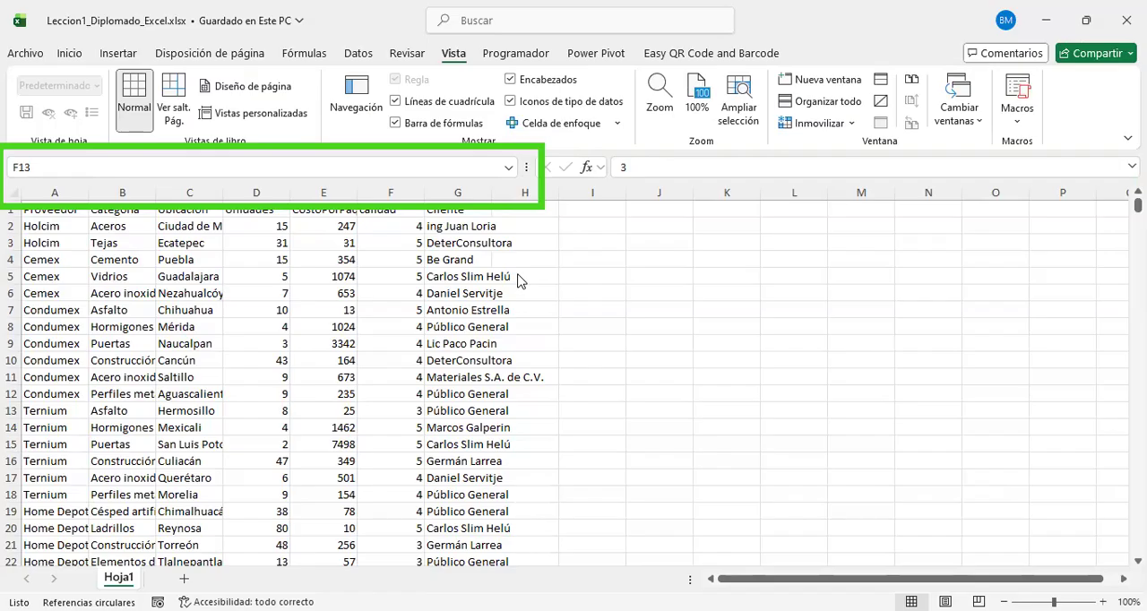
Step: Select various filled and empty cells across the sheet and examine the address each one shows in the name box
click(489, 312)
click(663, 350)
click(229, 360)
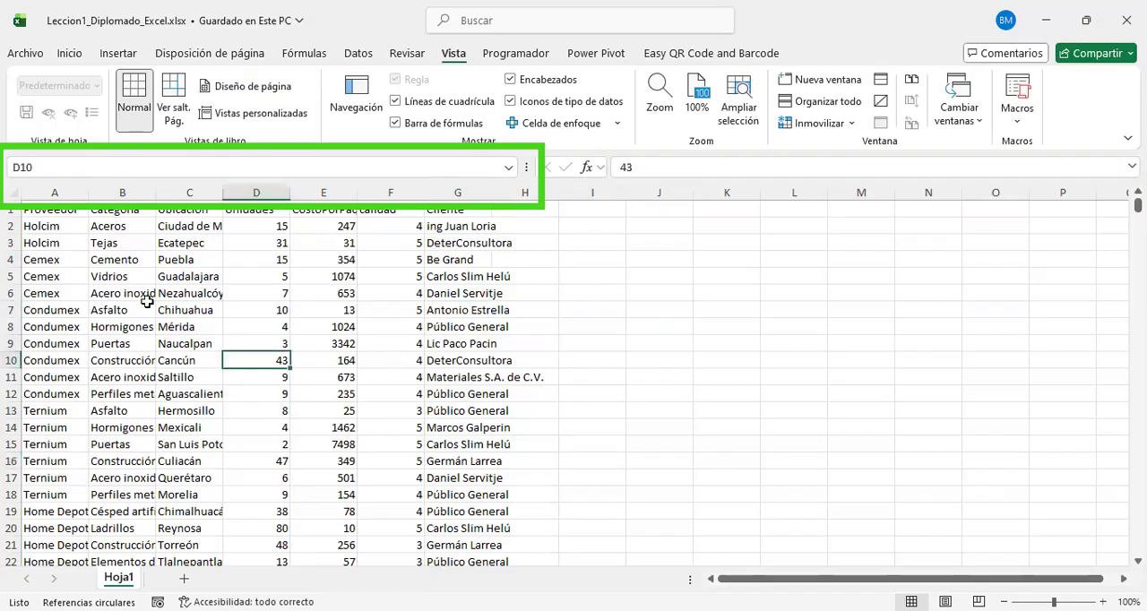
click(145, 309)
click(427, 445)
click(727, 376)
click(607, 262)
click(159, 261)
click(125, 334)
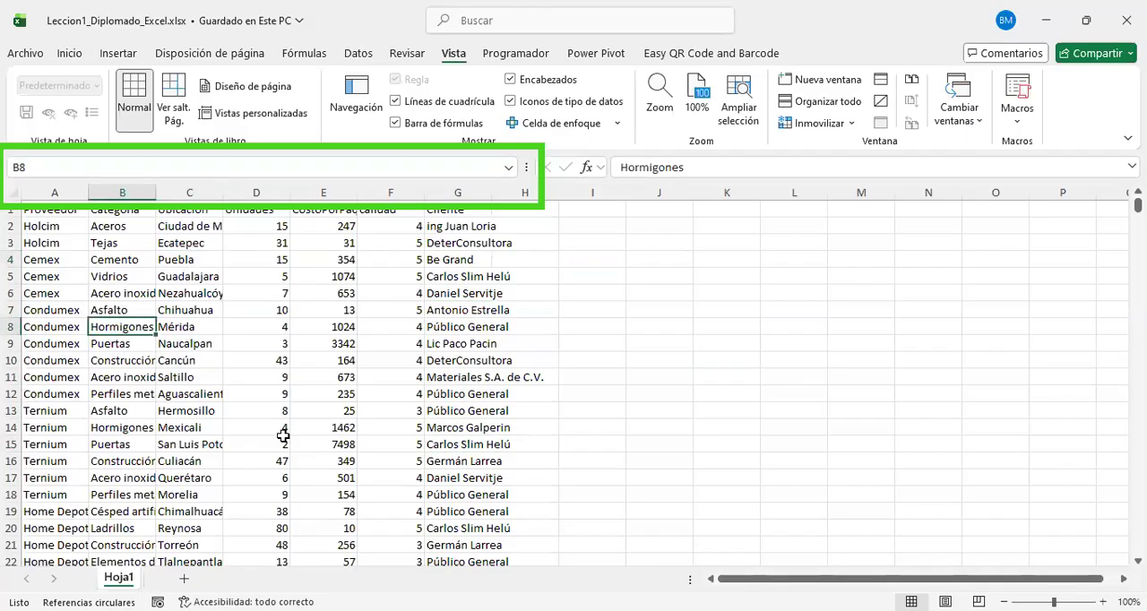
click(283, 443)
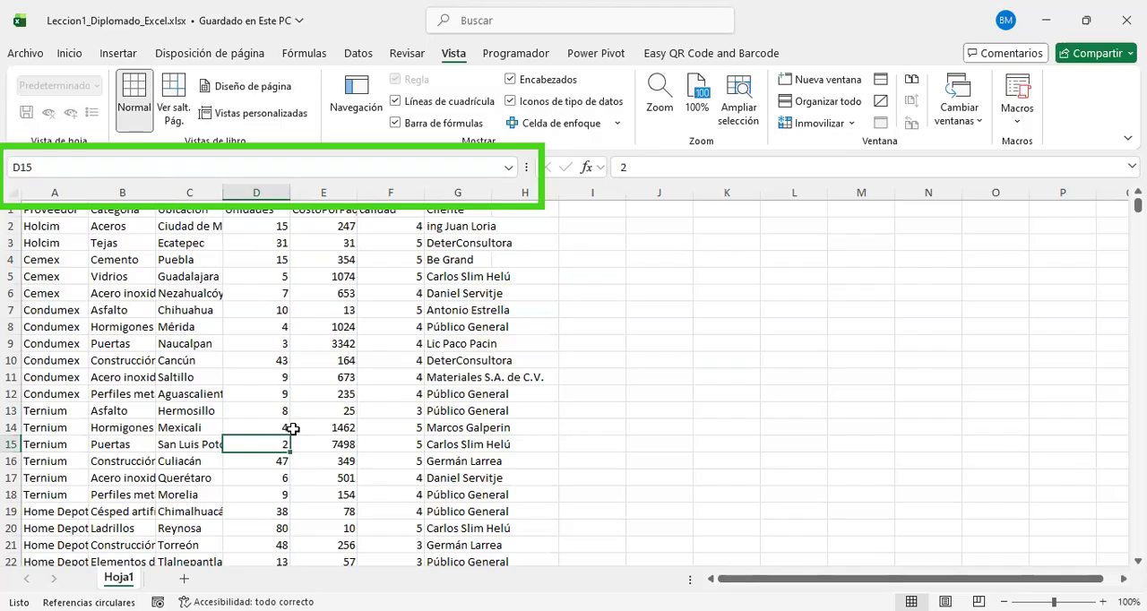
click(658, 356)
click(745, 313)
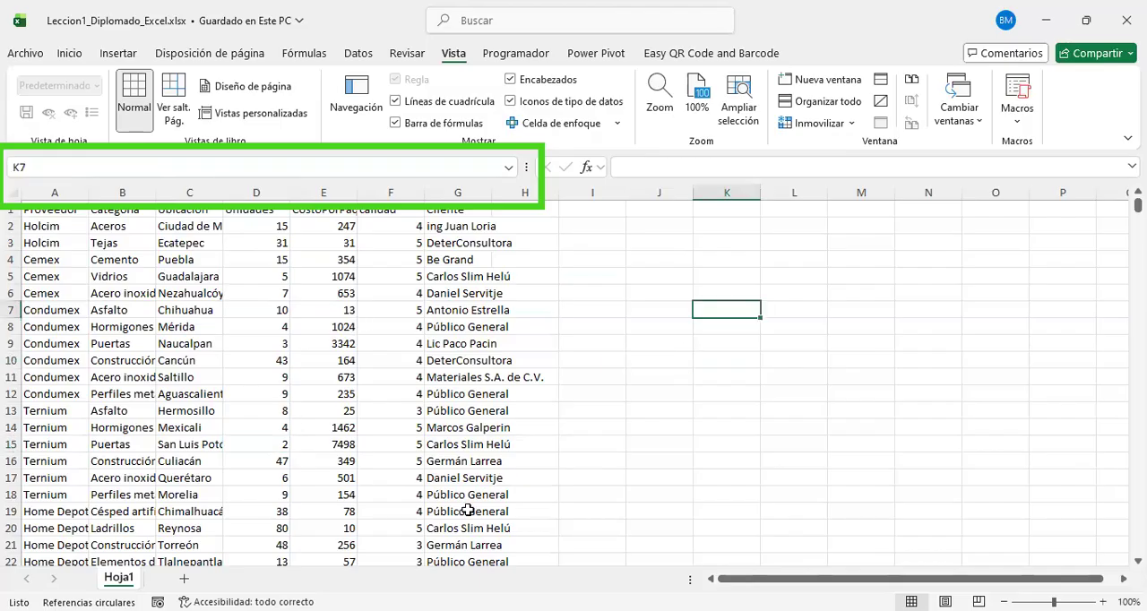
click(481, 479)
click(337, 363)
click(202, 327)
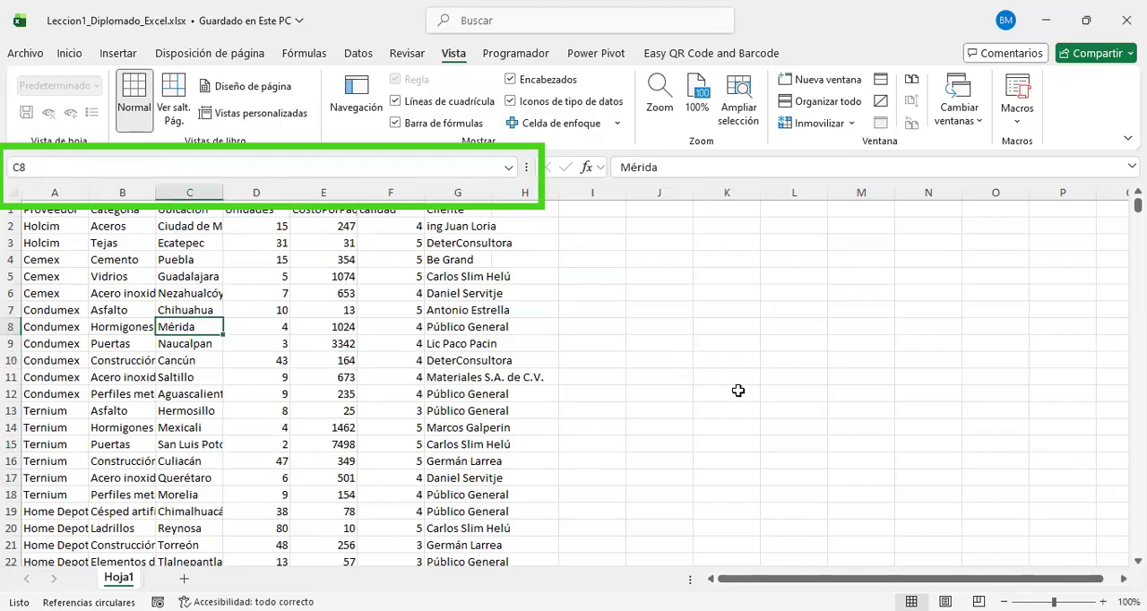
click(698, 360)
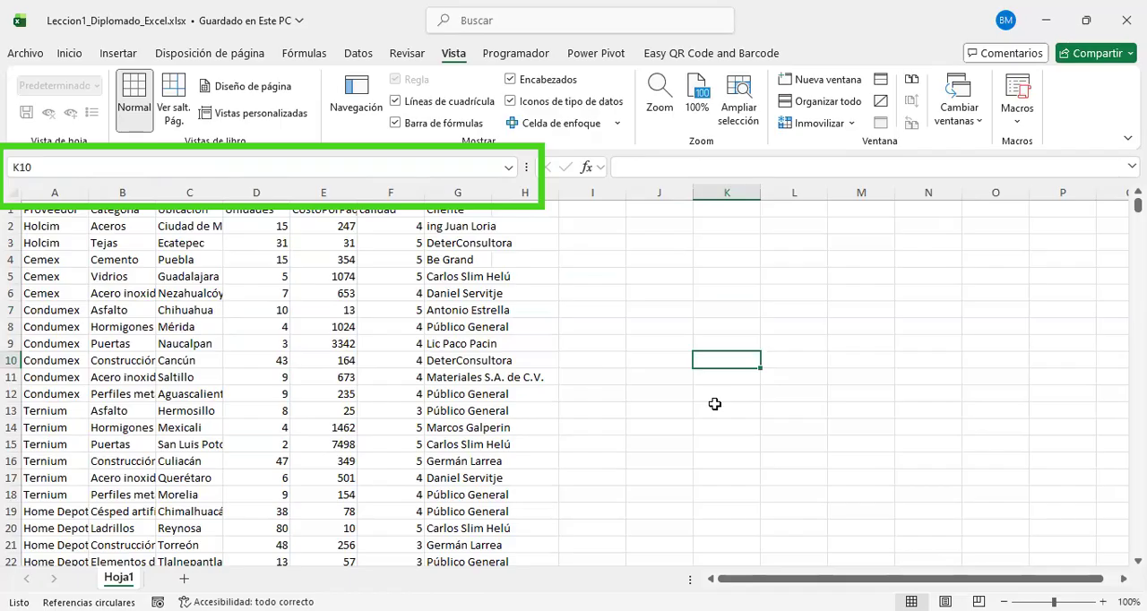
click(688, 297)
click(610, 429)
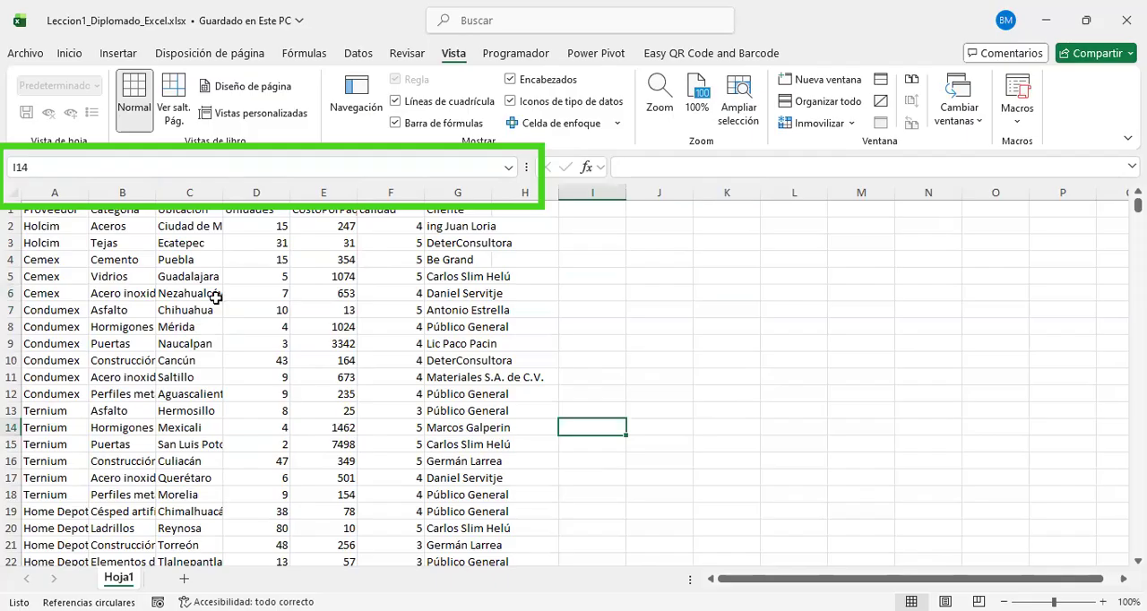
click(391, 260)
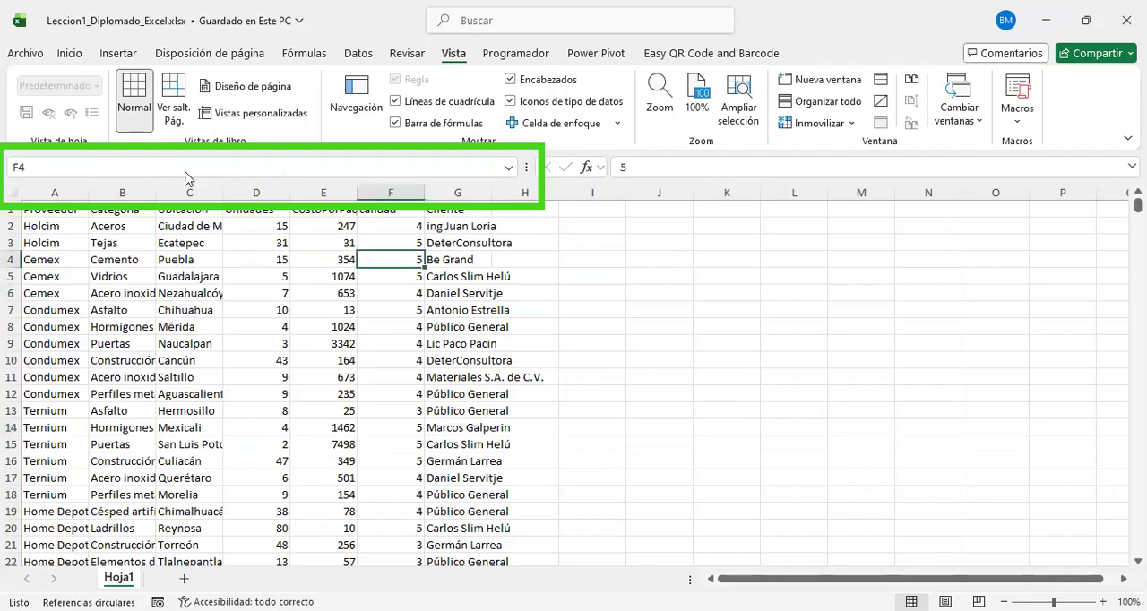
click(115, 167)
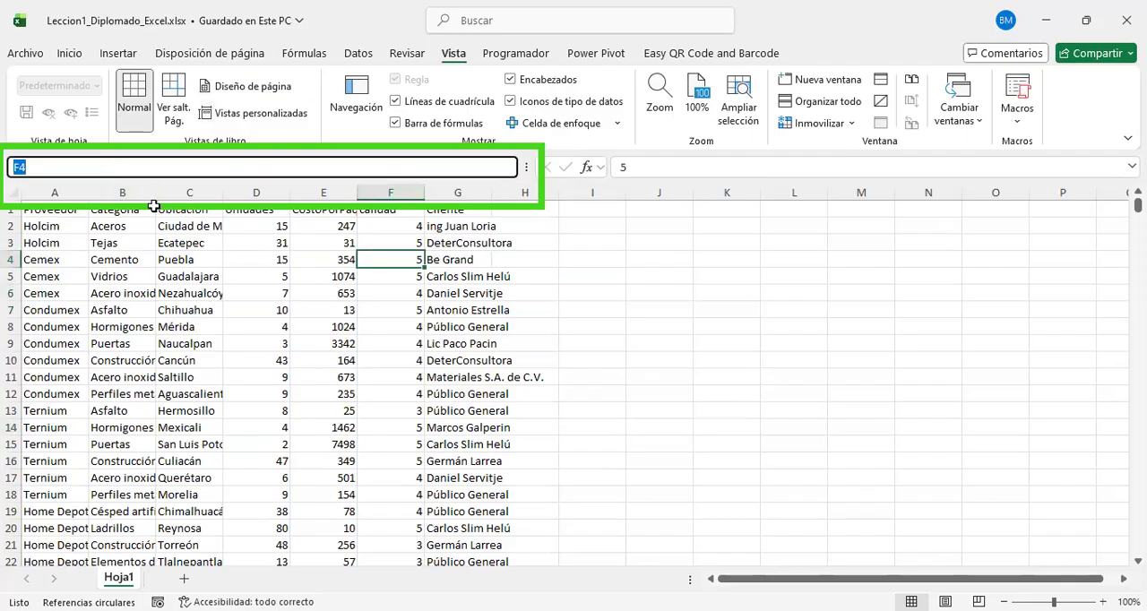
click(337, 326)
drag(361, 309, 352, 311)
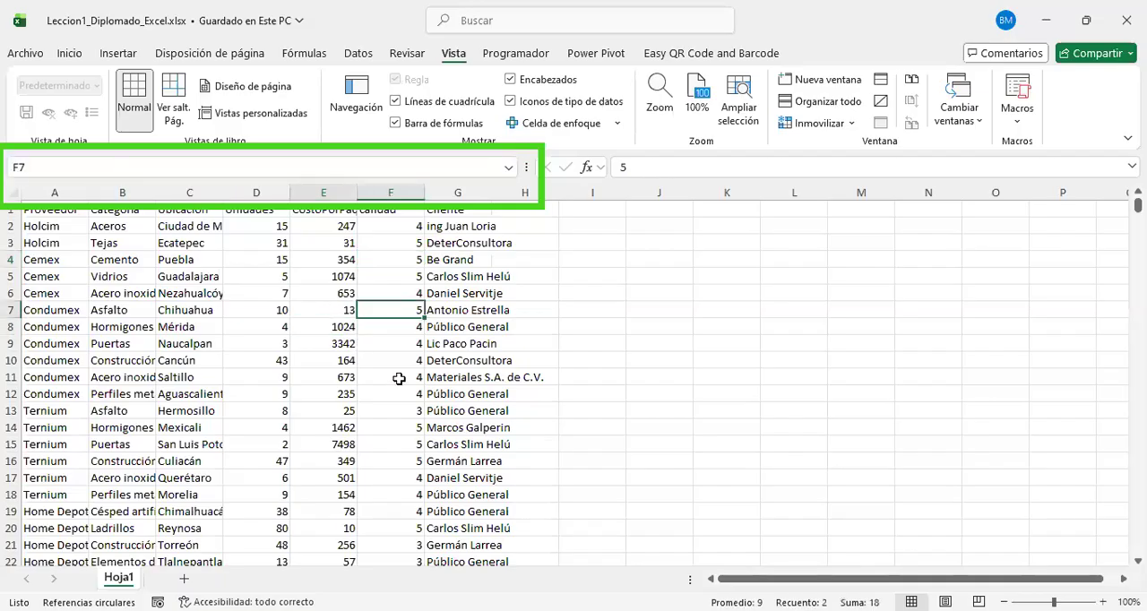
Step: Go to cell A138 by entering its address in the name box
click(79, 167)
click(67, 170)
key(BackSpace)
key(BackSpace)
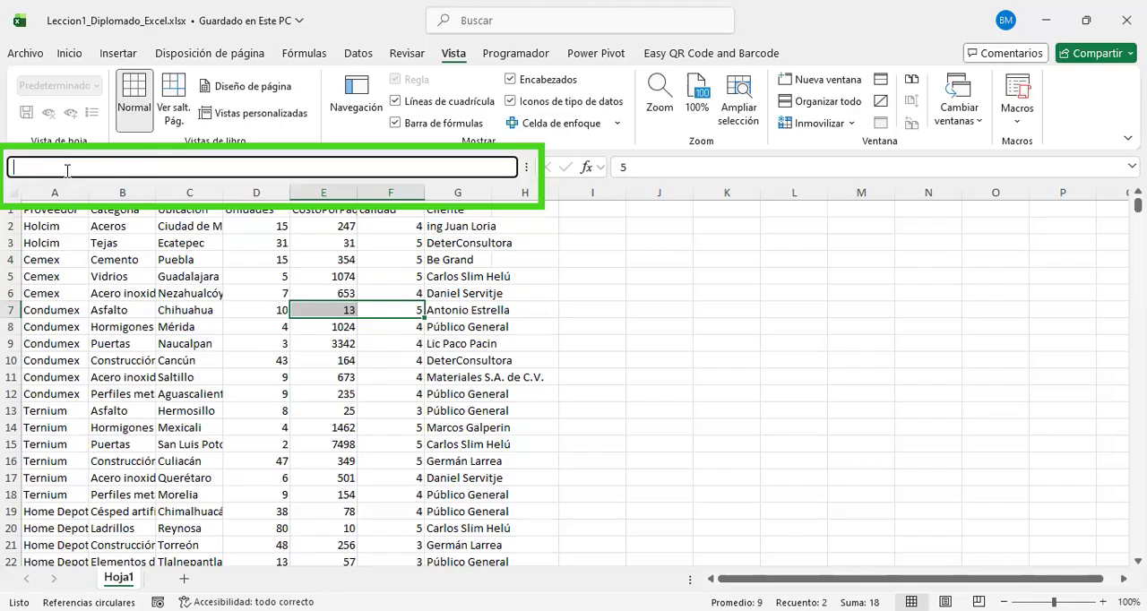
text(a138)
key(Return)
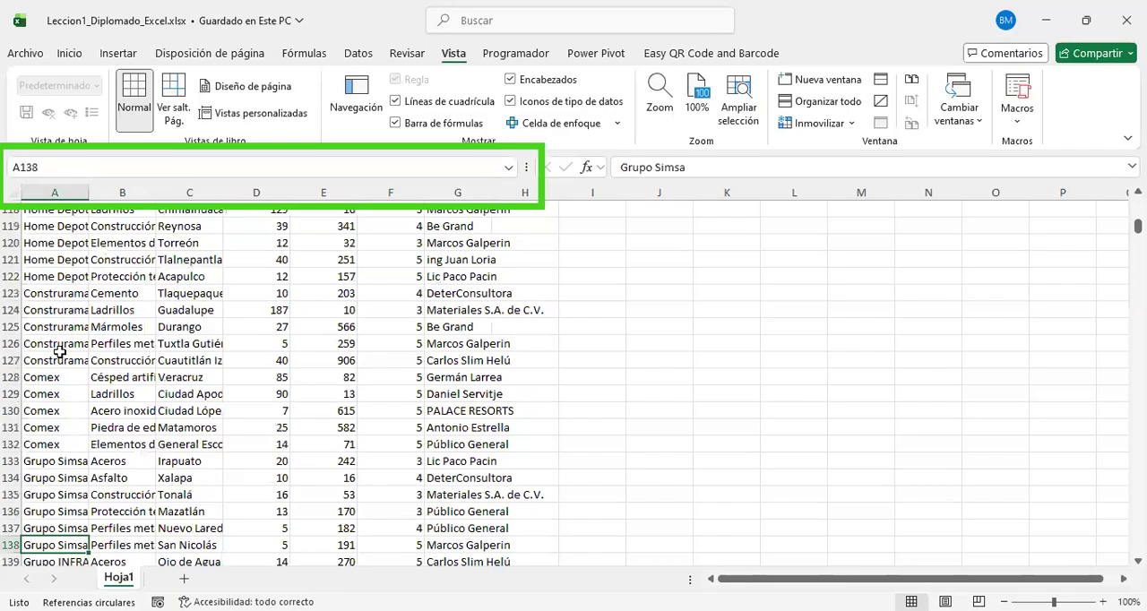
scroll(59, 352, down, 4)
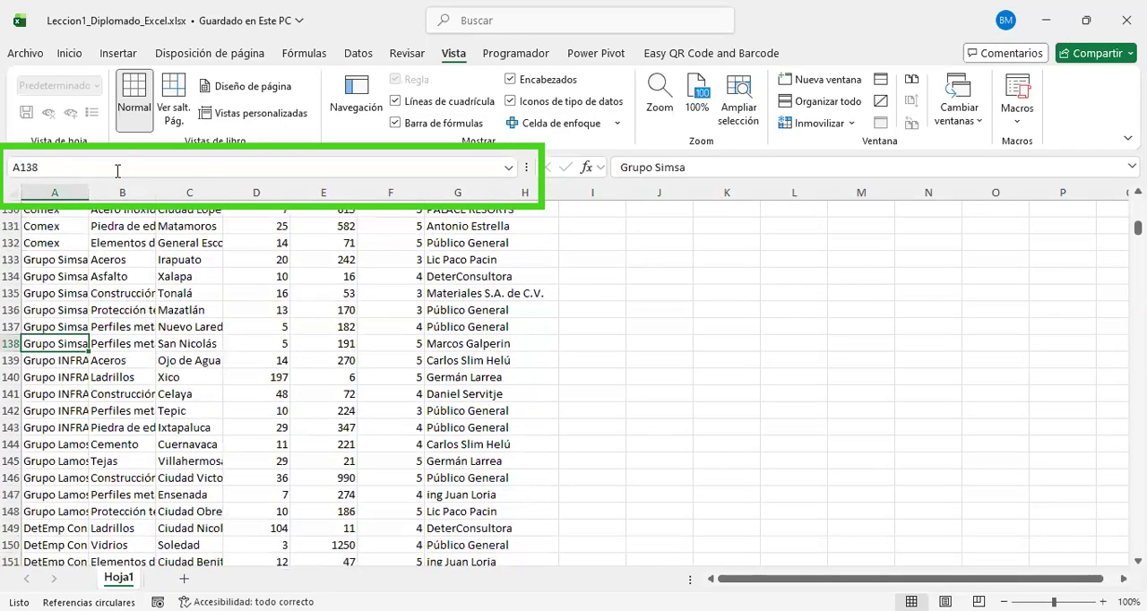
Step: Select several cells around and below row 138, ending at G164, and compare their addresses in the name box
click(118, 168)
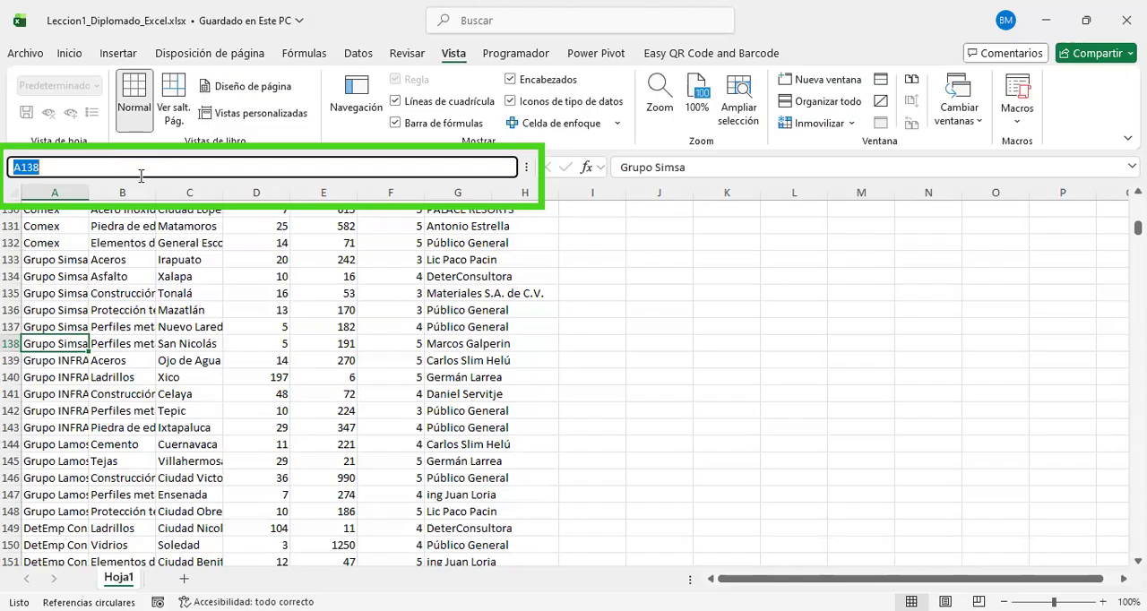
click(563, 431)
click(443, 374)
click(688, 377)
click(708, 475)
click(348, 439)
click(554, 365)
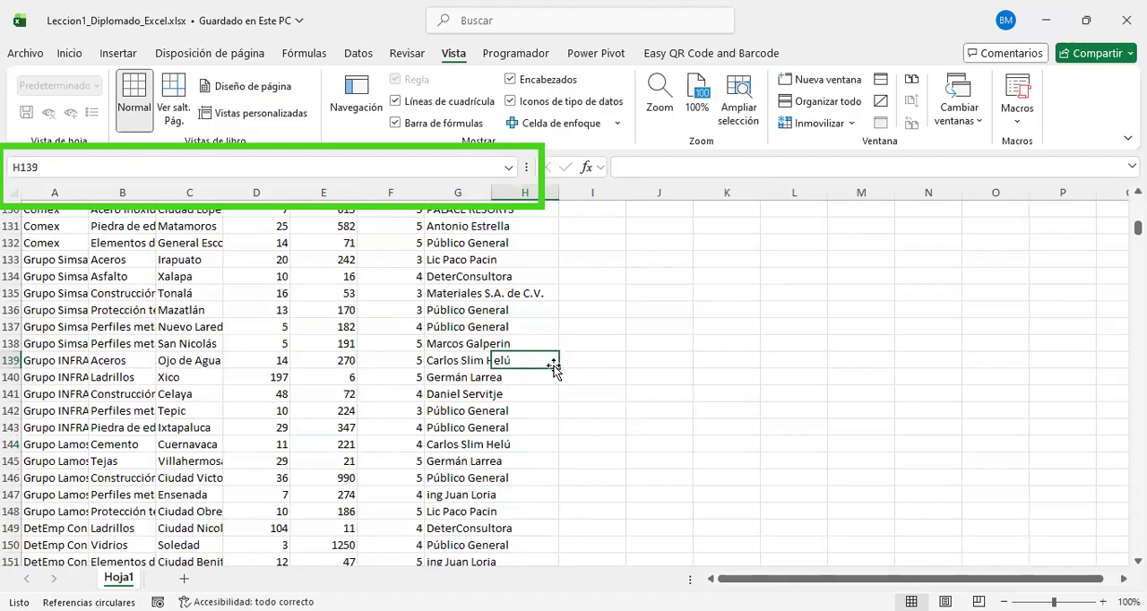
scroll(506, 345, down, 9)
click(476, 326)
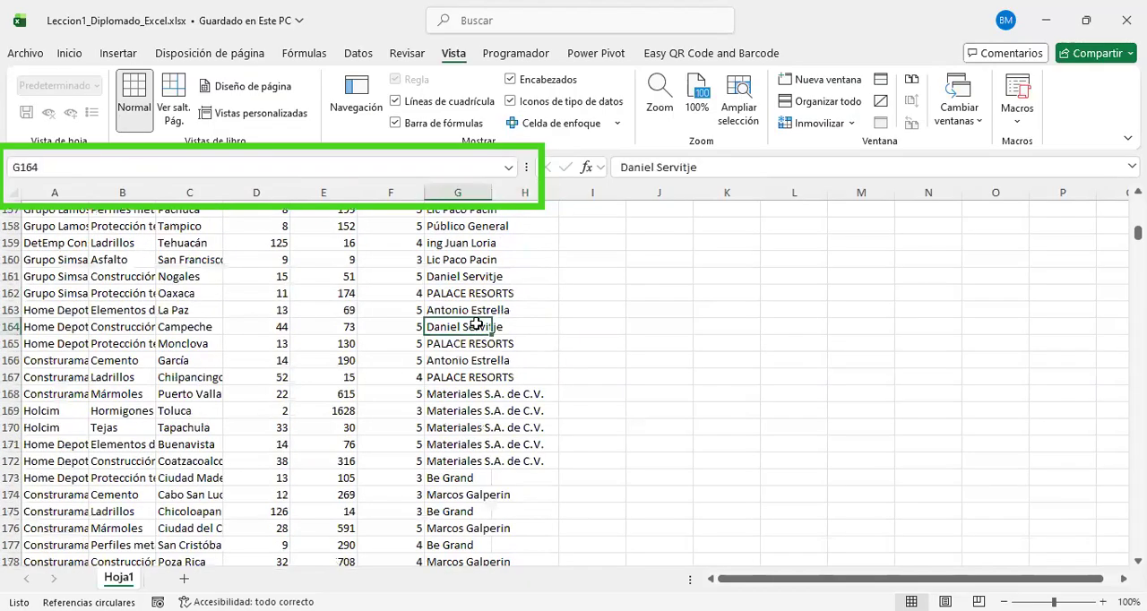
Step: Jump from cell F227 down column F to the sheet's last row and select the entire row 1048576
scroll(475, 328, down, 18)
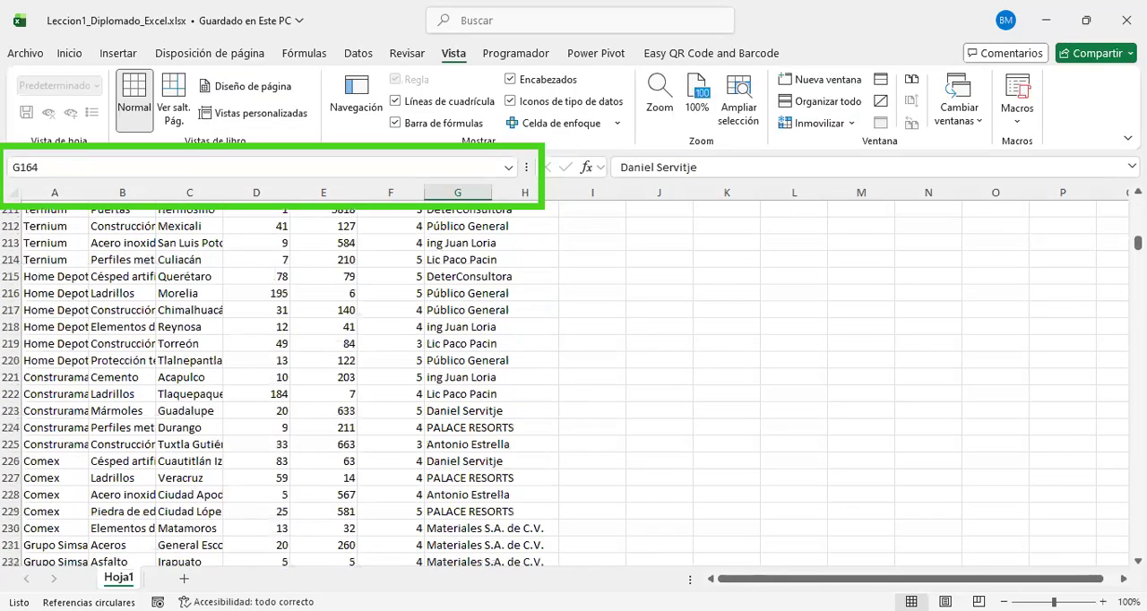
scroll(351, 427, down, 4)
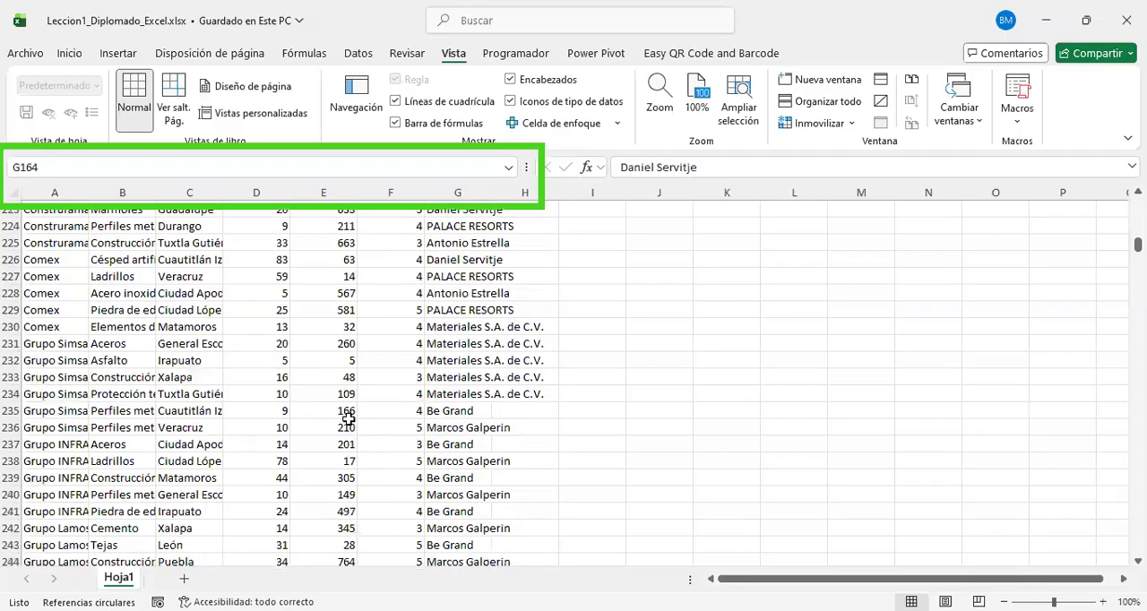
click(397, 275)
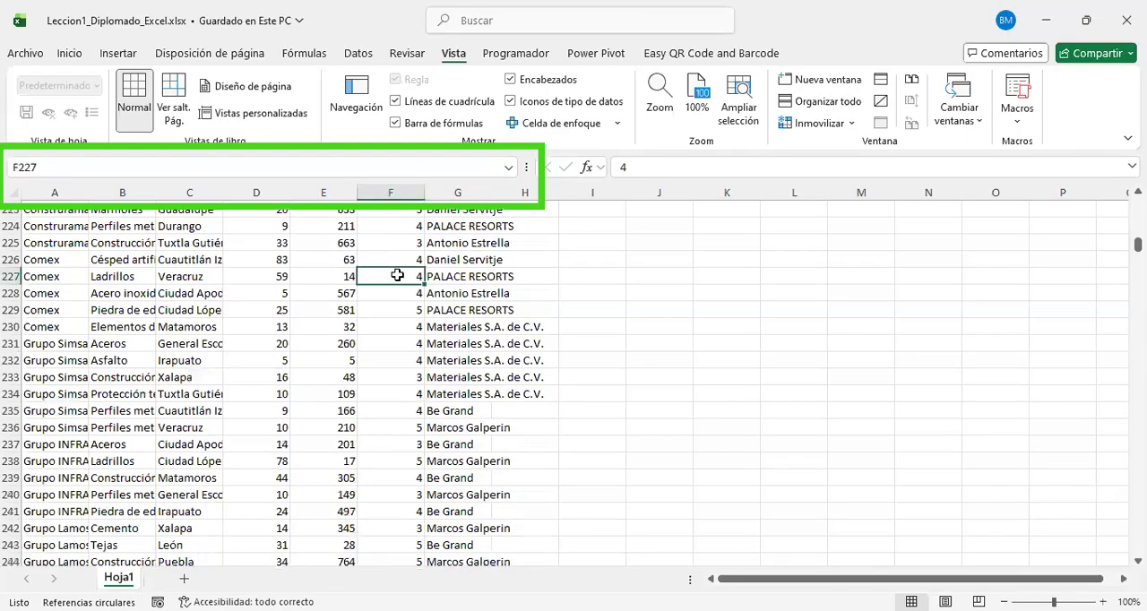
key(ctrl+Down)
key(ctrl+Down)
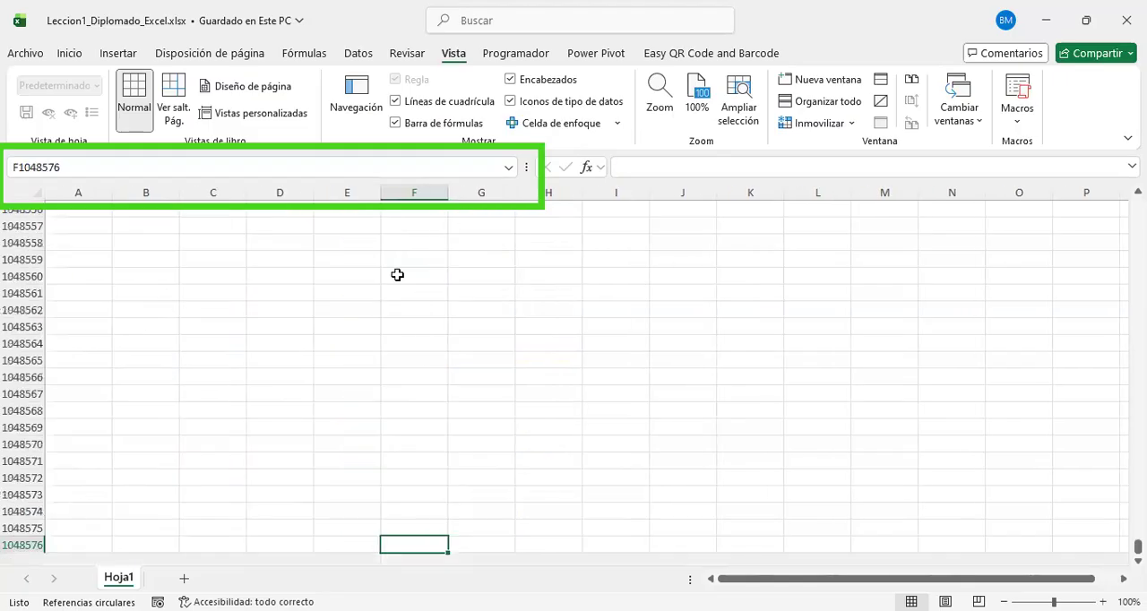
scroll(407, 342, down, 4)
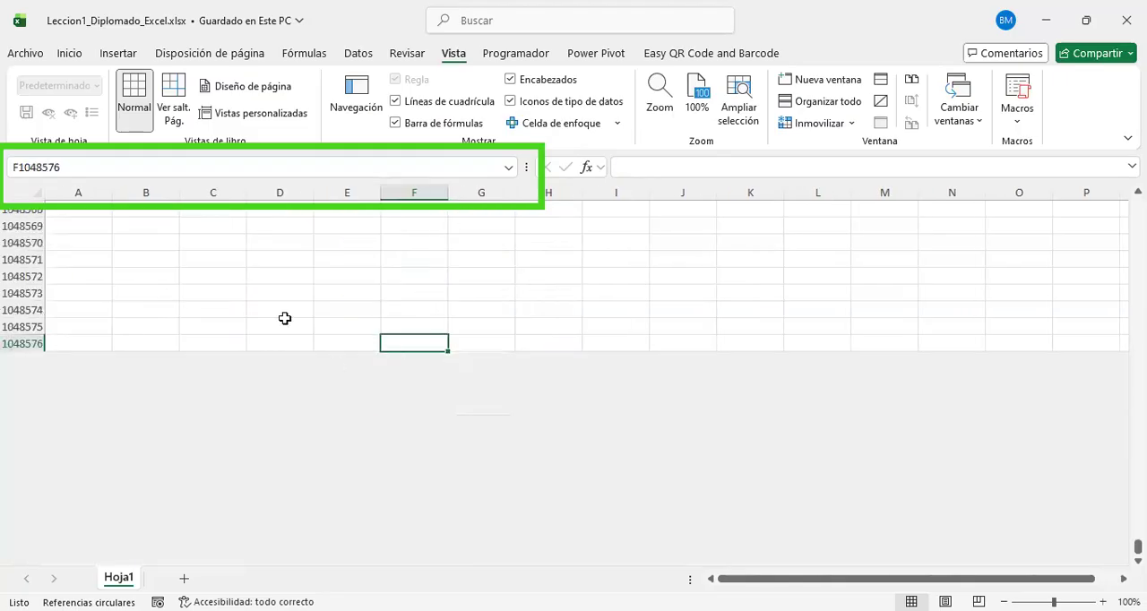
click(20, 343)
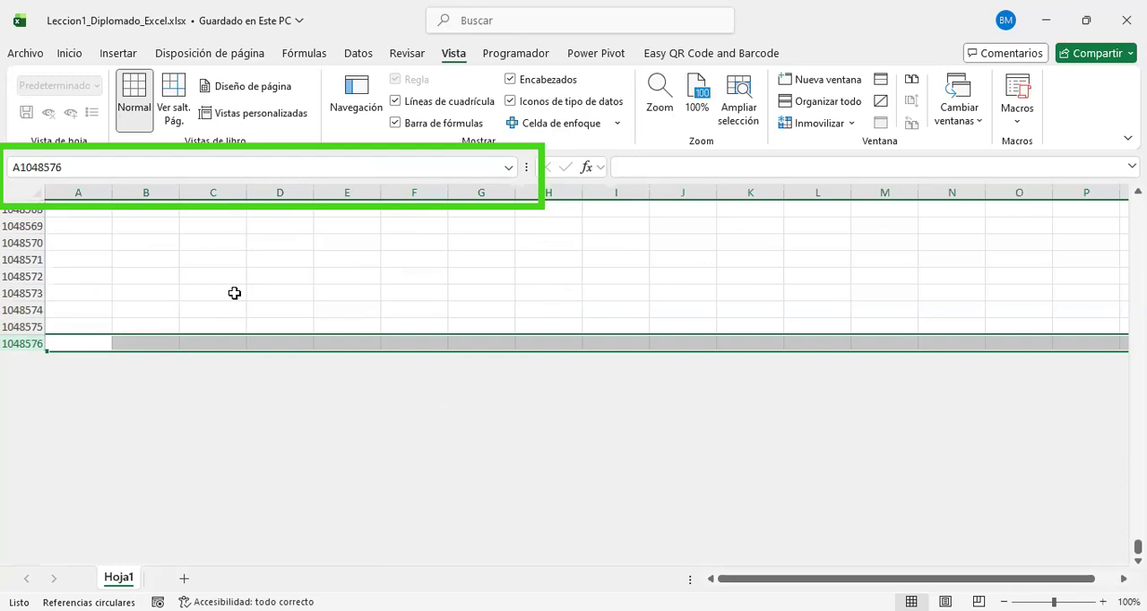
Step: Jump from cell D1048574 to the sheet's last column, XFD, and compare the addresses of several cells there in the name box
click(294, 313)
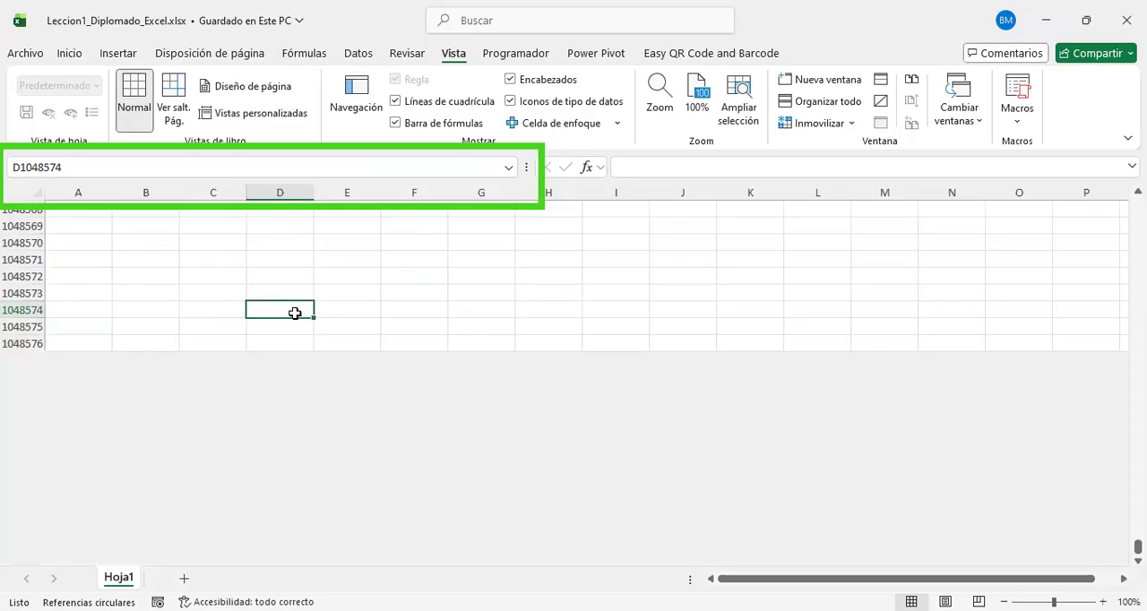
key(ctrl+Right)
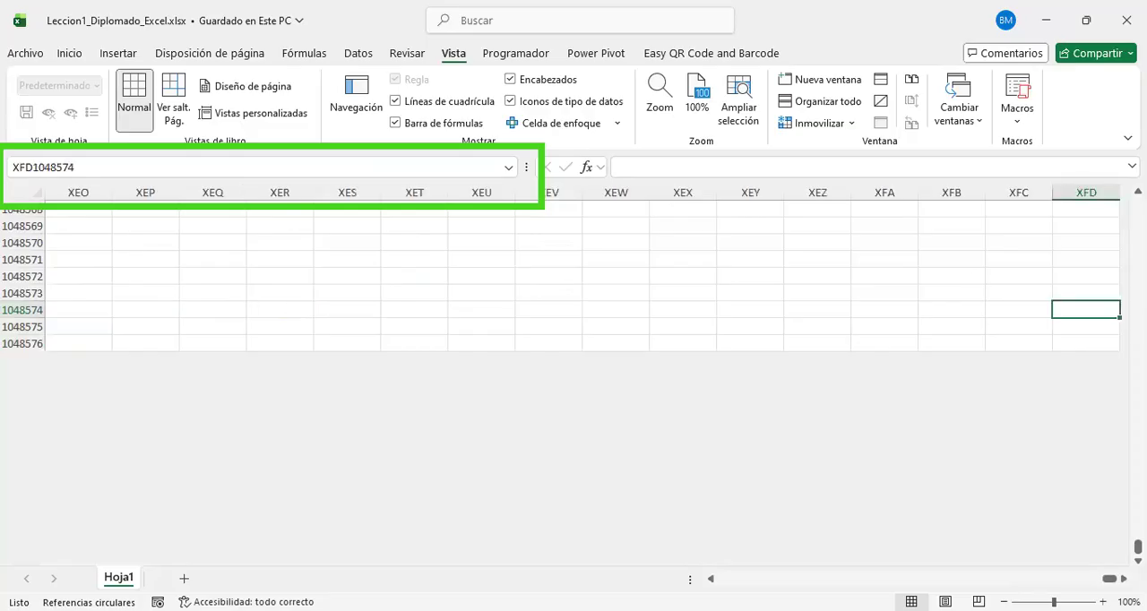
click(1086, 273)
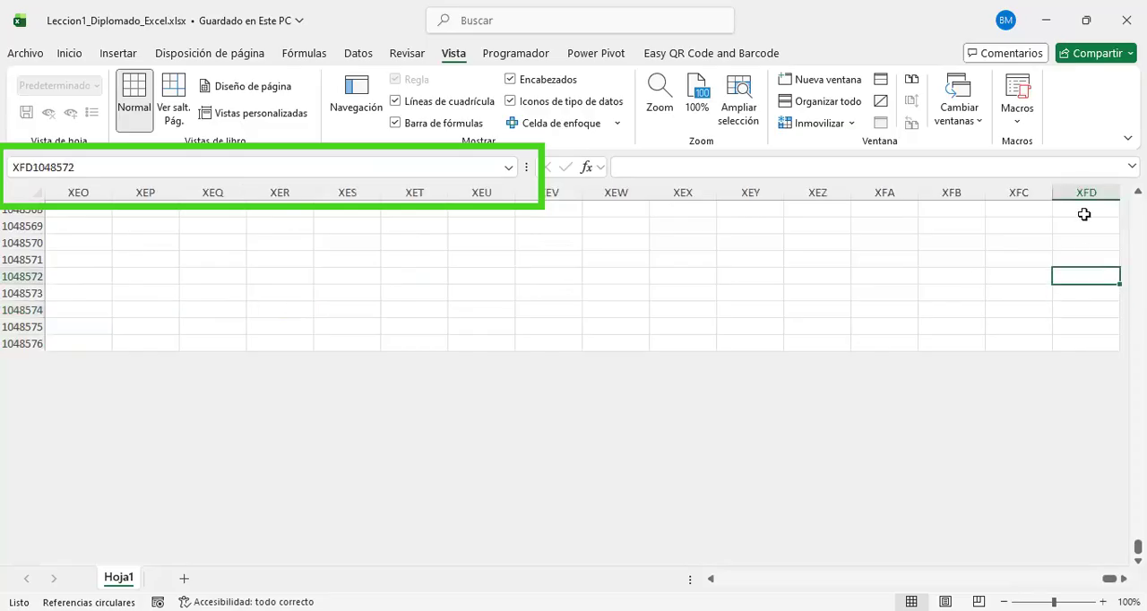
click(1079, 332)
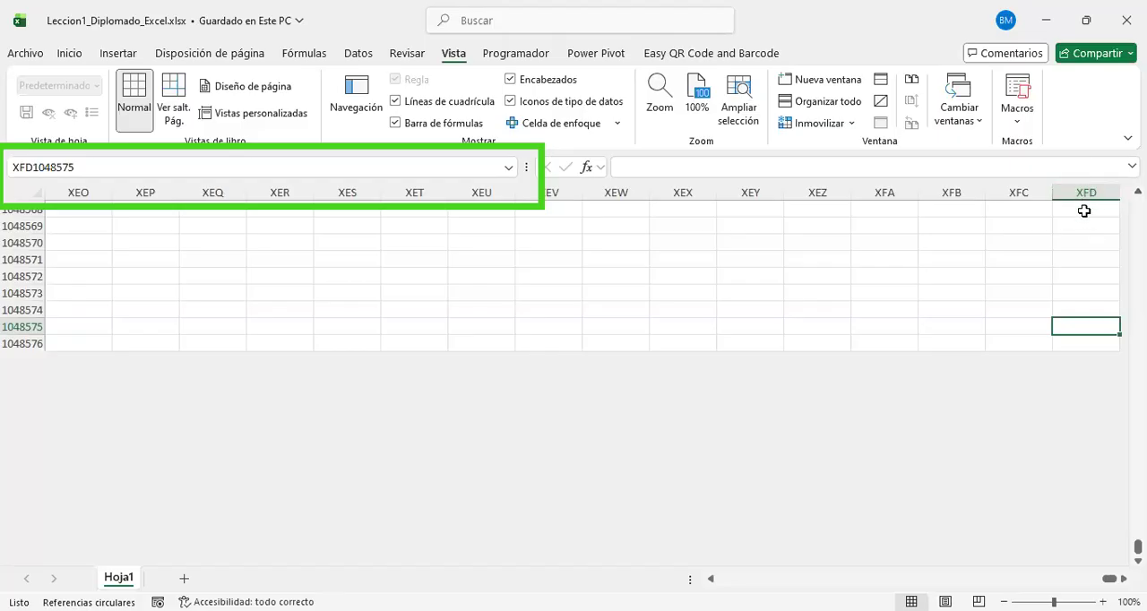
click(1083, 290)
scroll(1087, 365, up, 1)
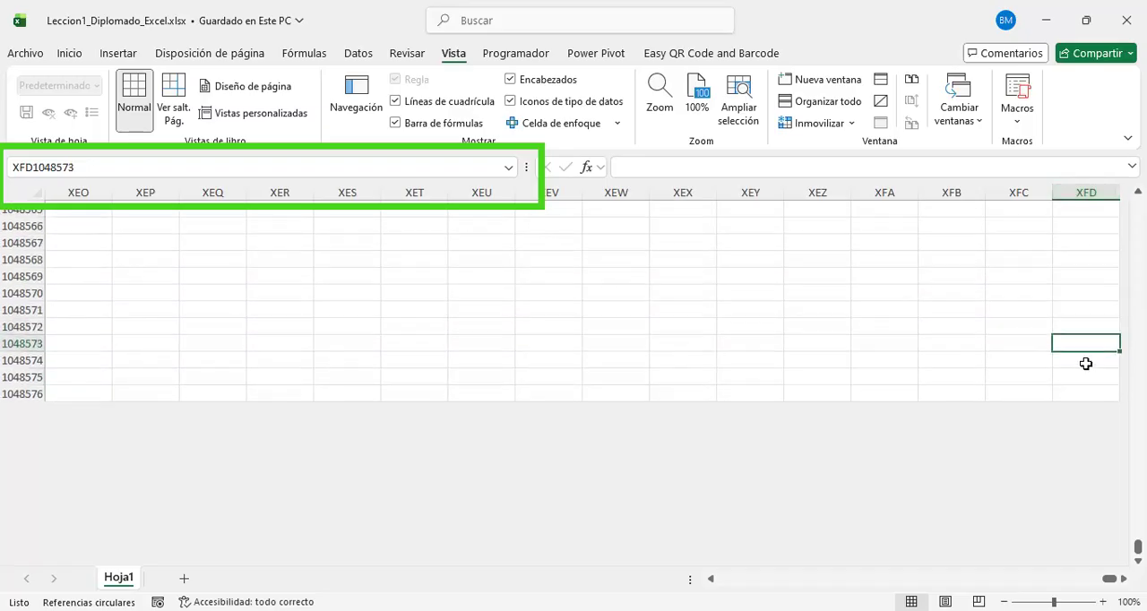
scroll(1085, 363, right, 3)
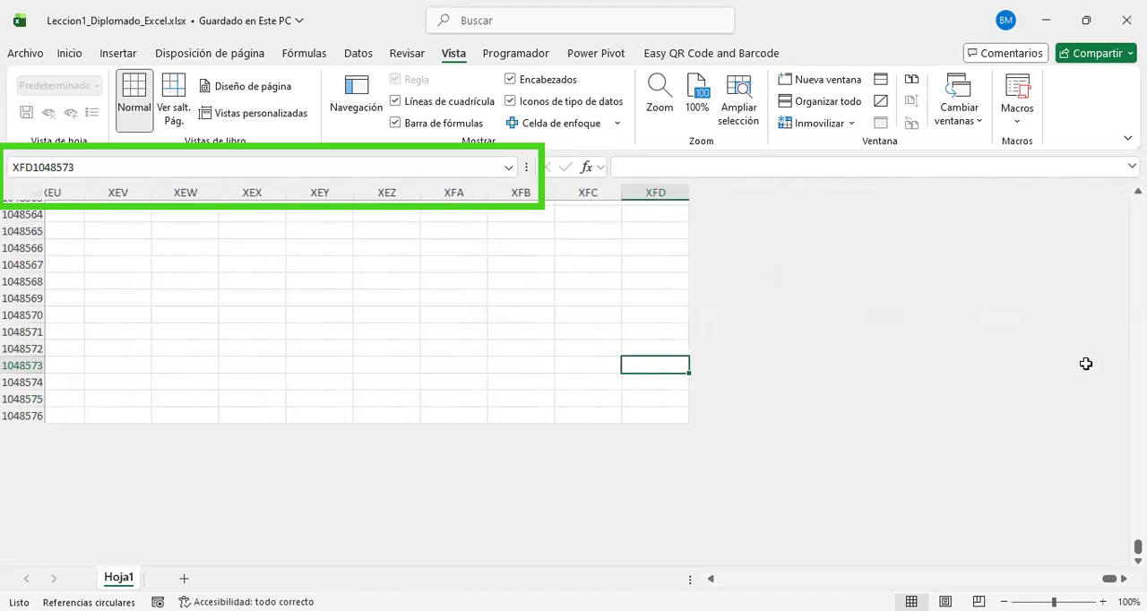
Step: Select empty cells near the sheet's end, finishing at XEY1048566, and jump back along that row to column A
click(441, 293)
scroll(328, 346, up, 2)
click(292, 352)
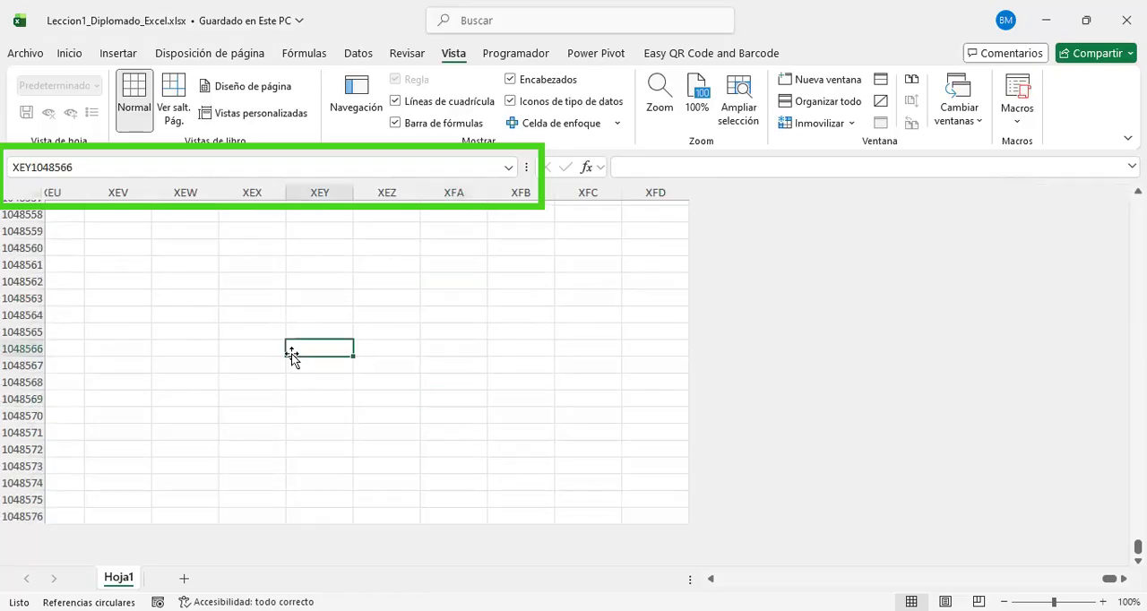
key(ctrl+Left)
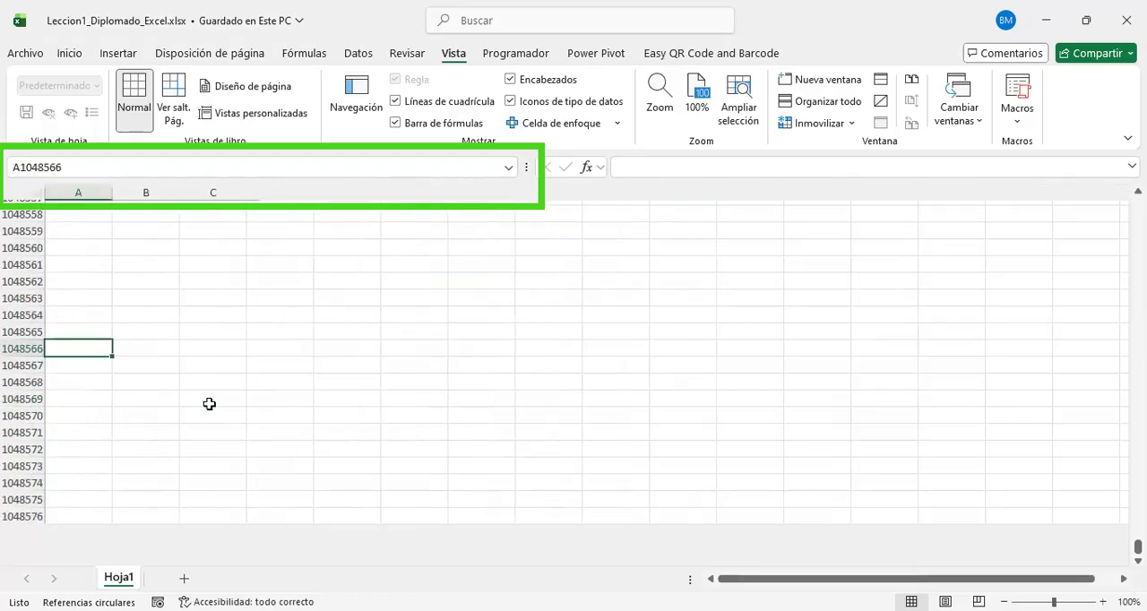
Step: Select several empty cells further up the sheet, ending at J1048393, and check their addresses in the name box
scroll(224, 407, up, 10)
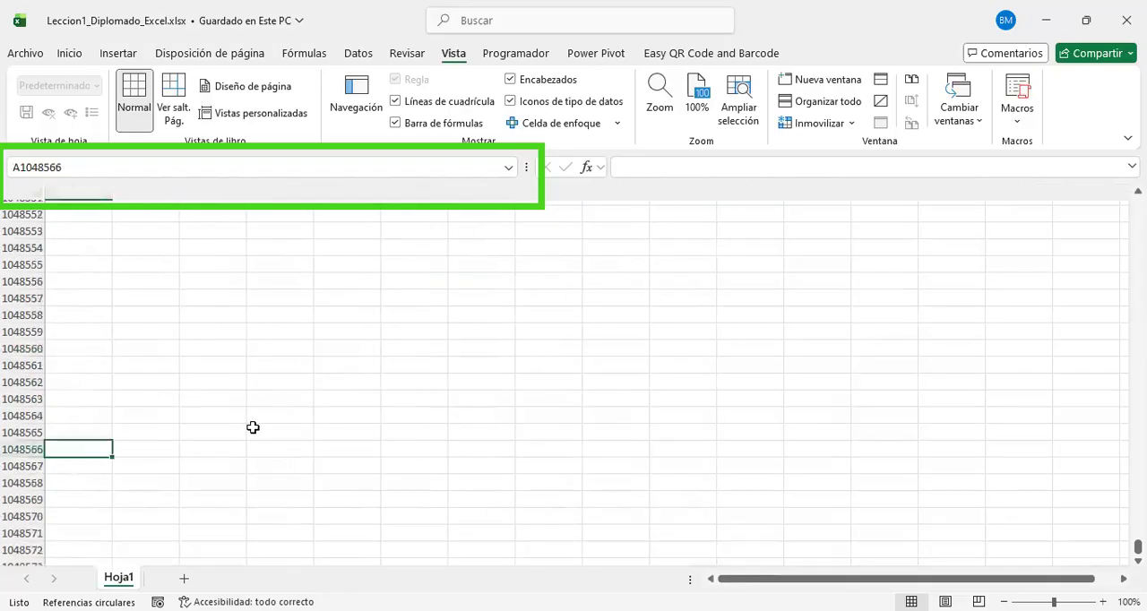
click(277, 357)
scroll(269, 359, up, 11)
click(266, 364)
scroll(273, 379, up, 9)
scroll(274, 379, up, 20)
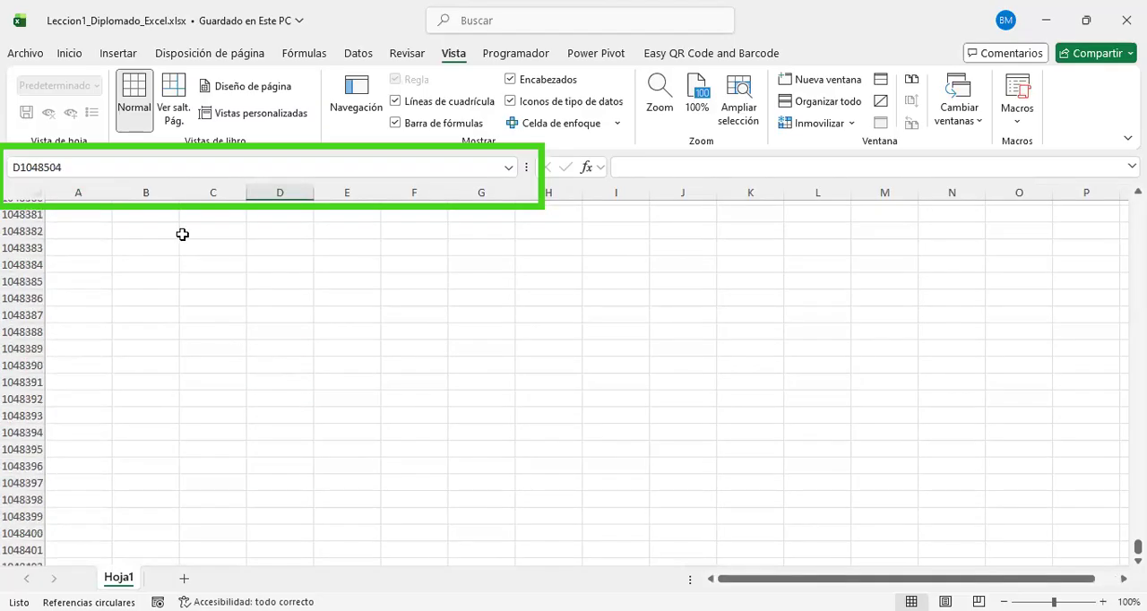
click(658, 413)
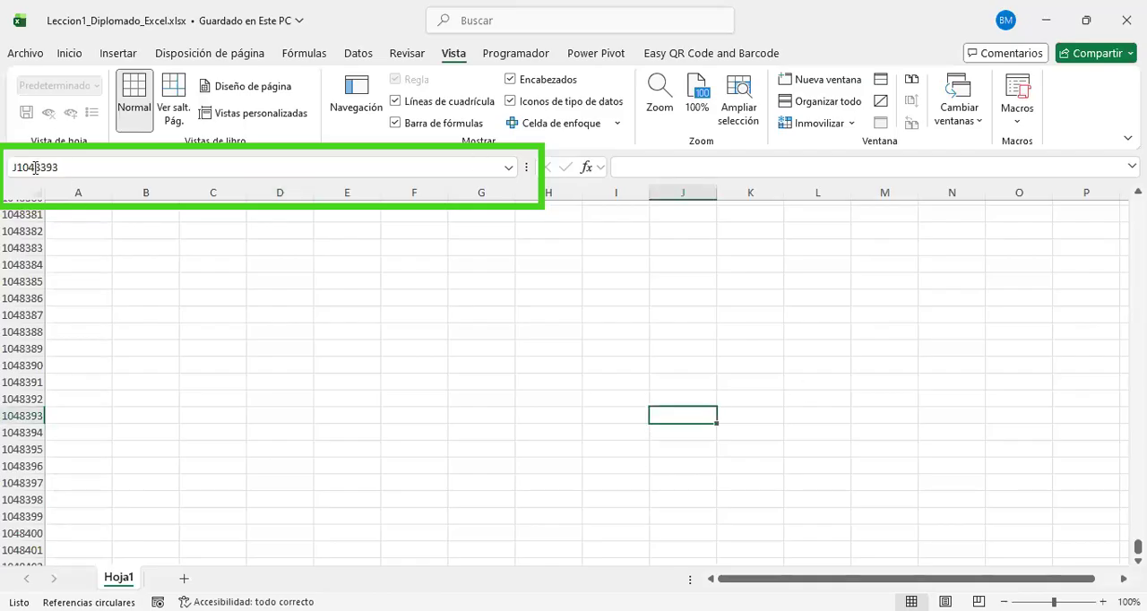
Step: Go to cell A1 and after that to cell A10 by entering each address in the name box
click(76, 169)
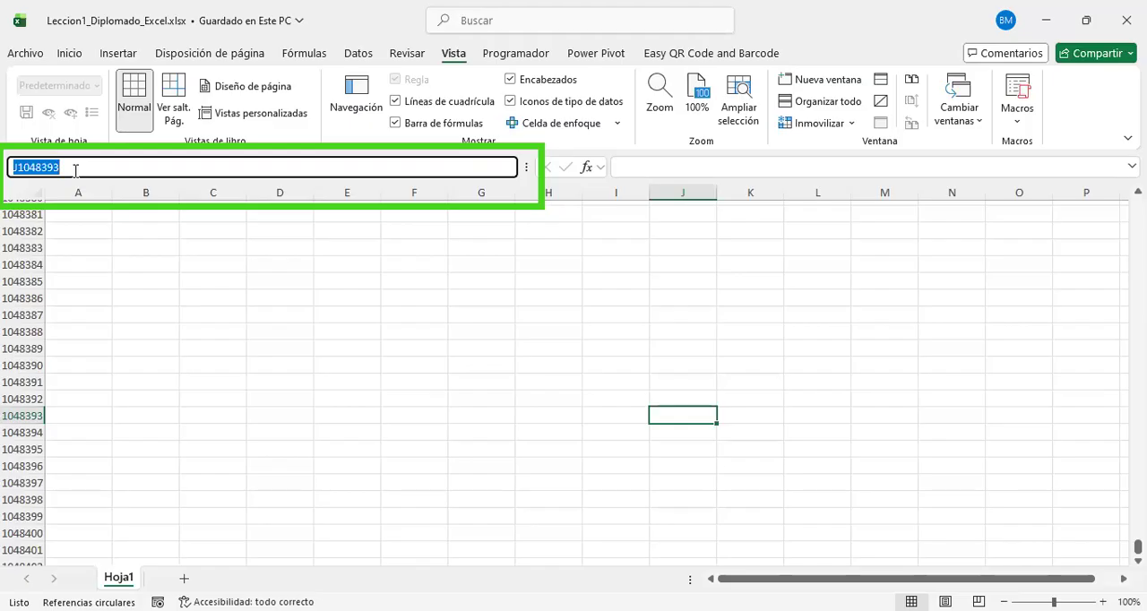
text(a1)
key(Return)
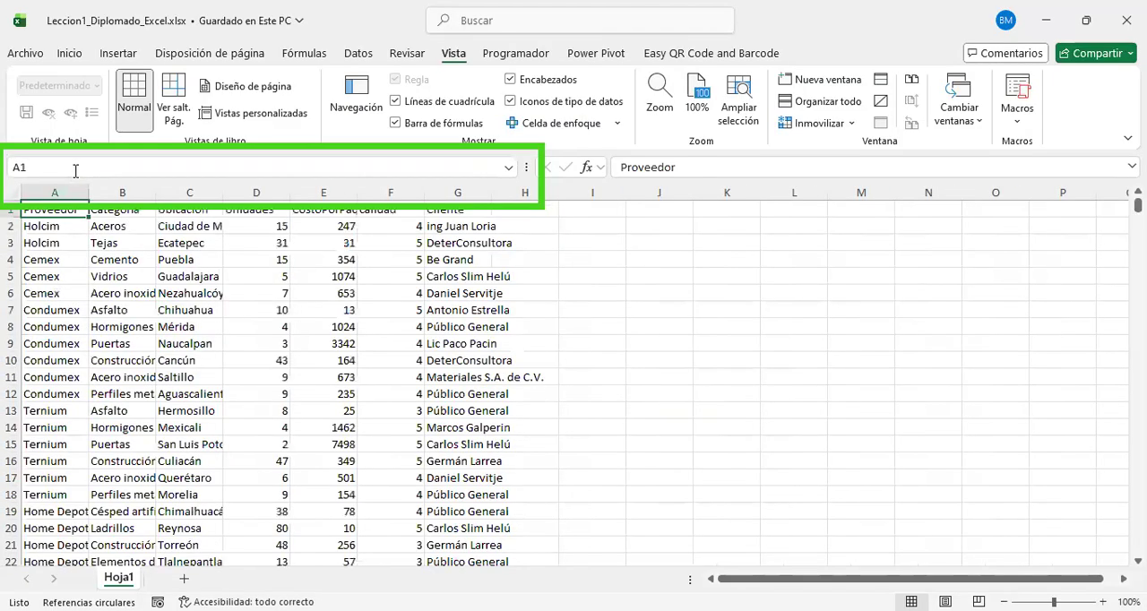
click(75, 170)
text(a10)
key(Return)
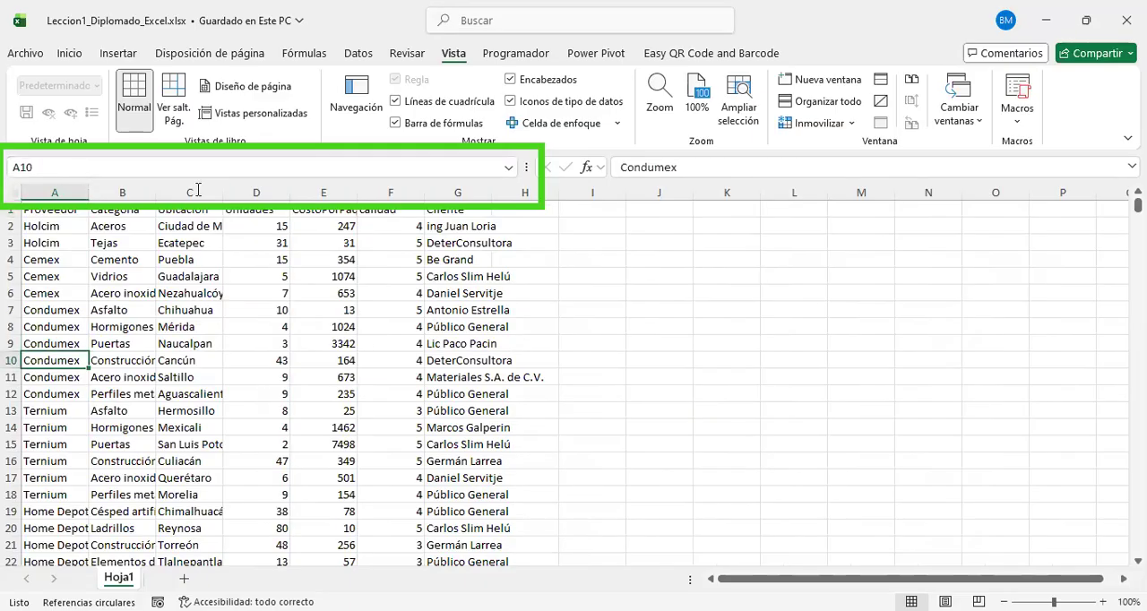
Step: Enter =TRANSPONER(G2:G1939) in cell H2 to lay out the Cliente column horizontally along row 2
click(228, 278)
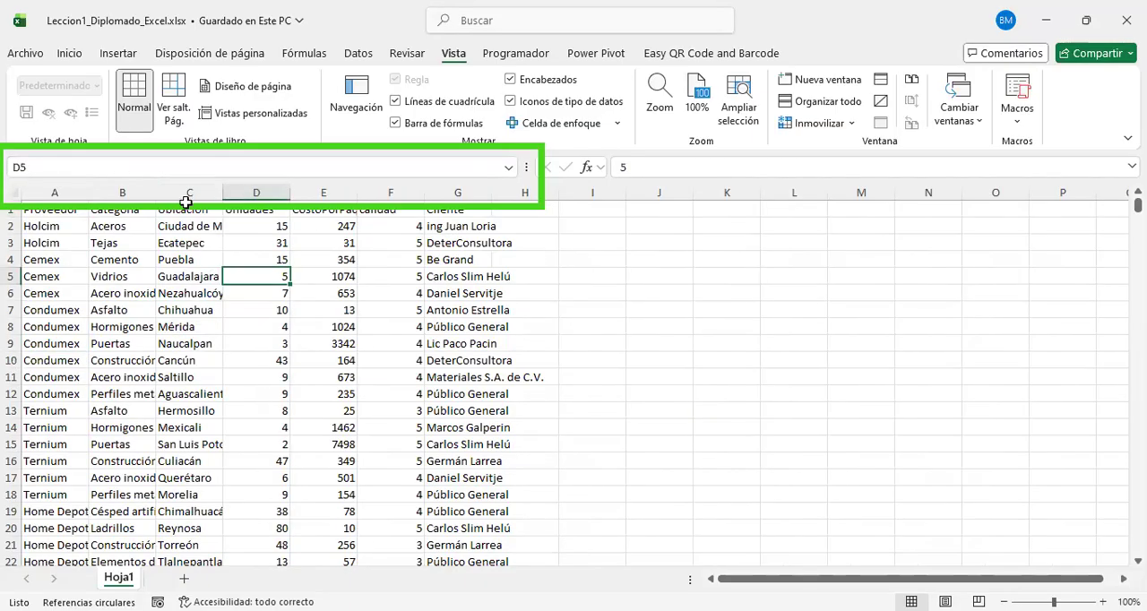
click(437, 245)
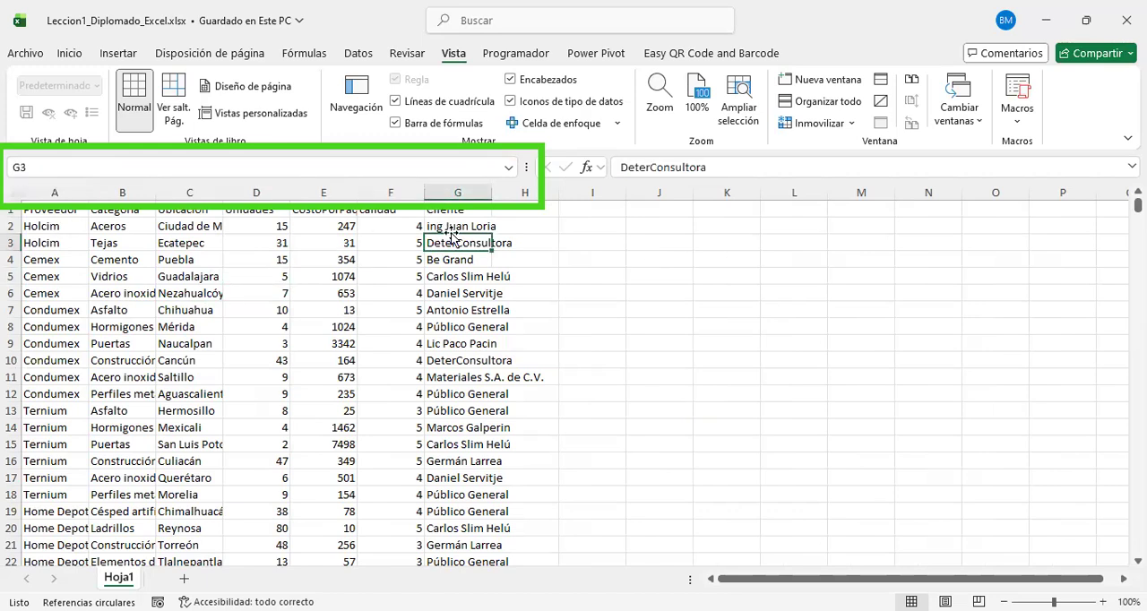
click(528, 228)
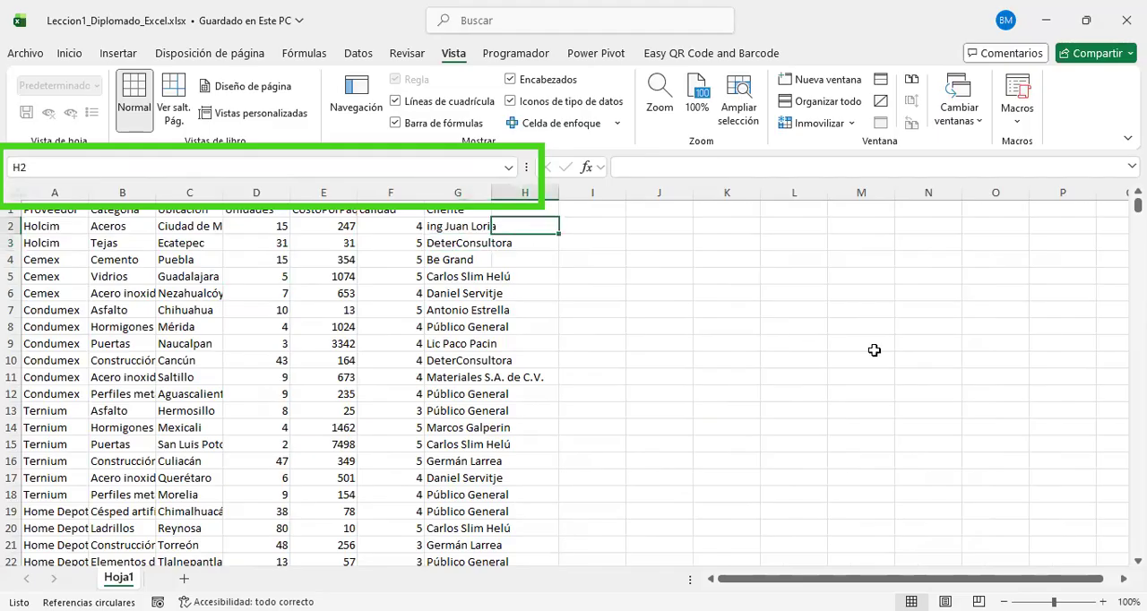
text(=t)
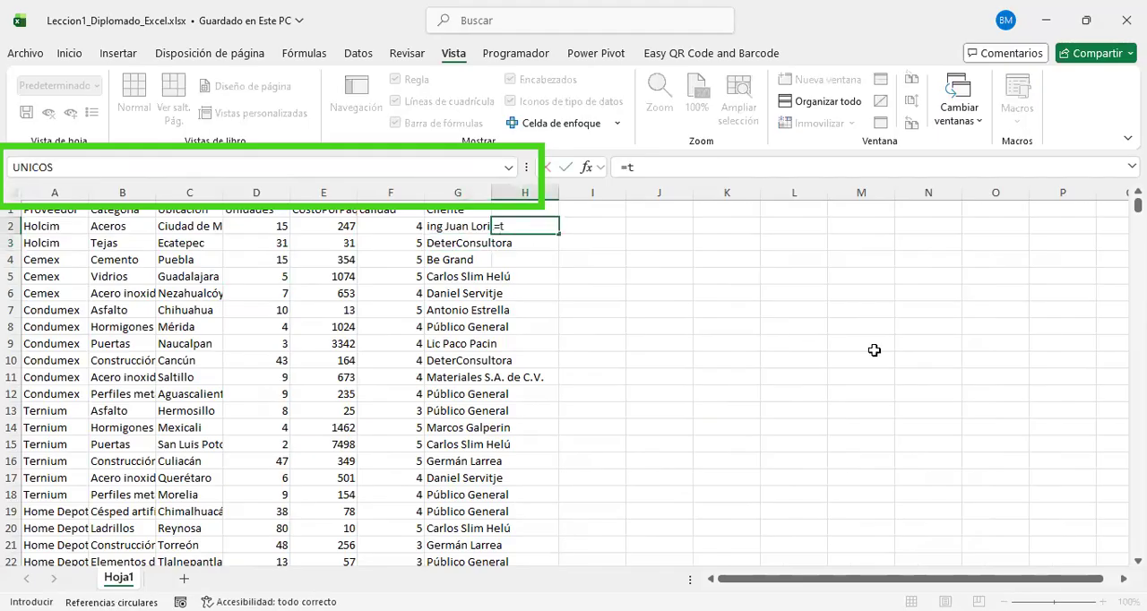
text(ransponer()
key(Left)
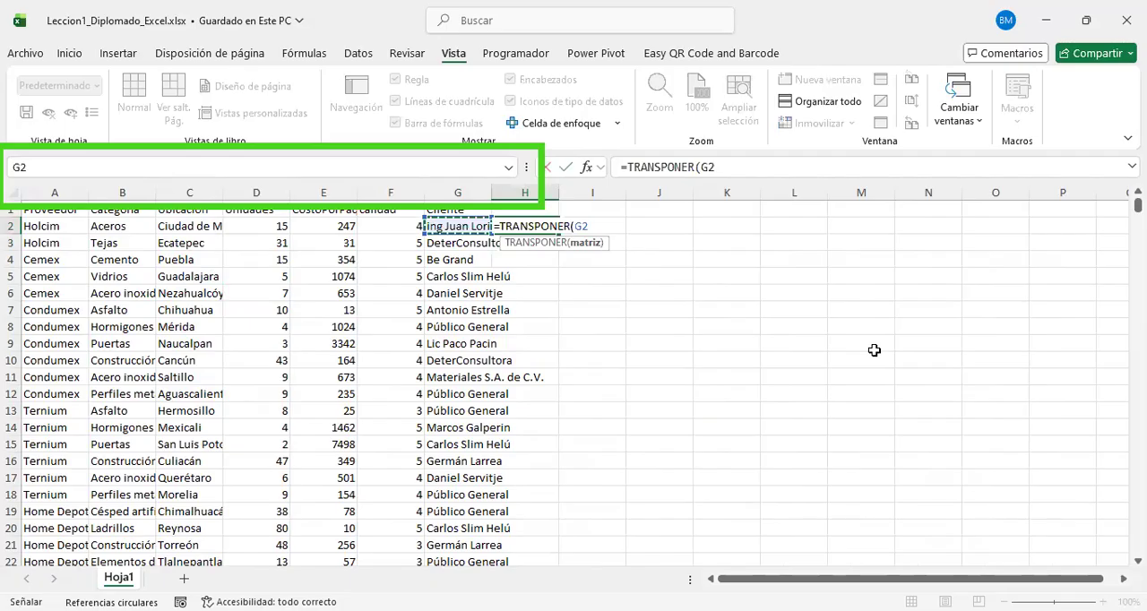
key(ctrl+shift+Down)
key(Return)
key(Up)
key(Up)
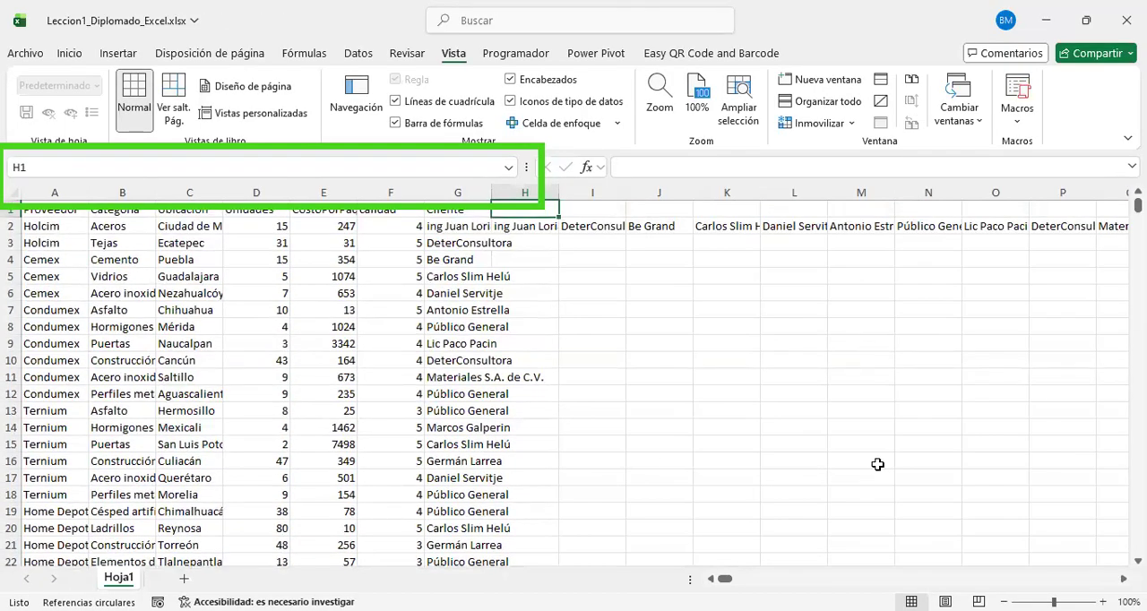
Step: Examine the transposed client values along row 2 and select cell CQ2 to read its address in the name box
scroll(679, 379, right, 5)
scroll(679, 379, right, 7)
scroll(679, 379, right, 12)
scroll(679, 379, right, 2)
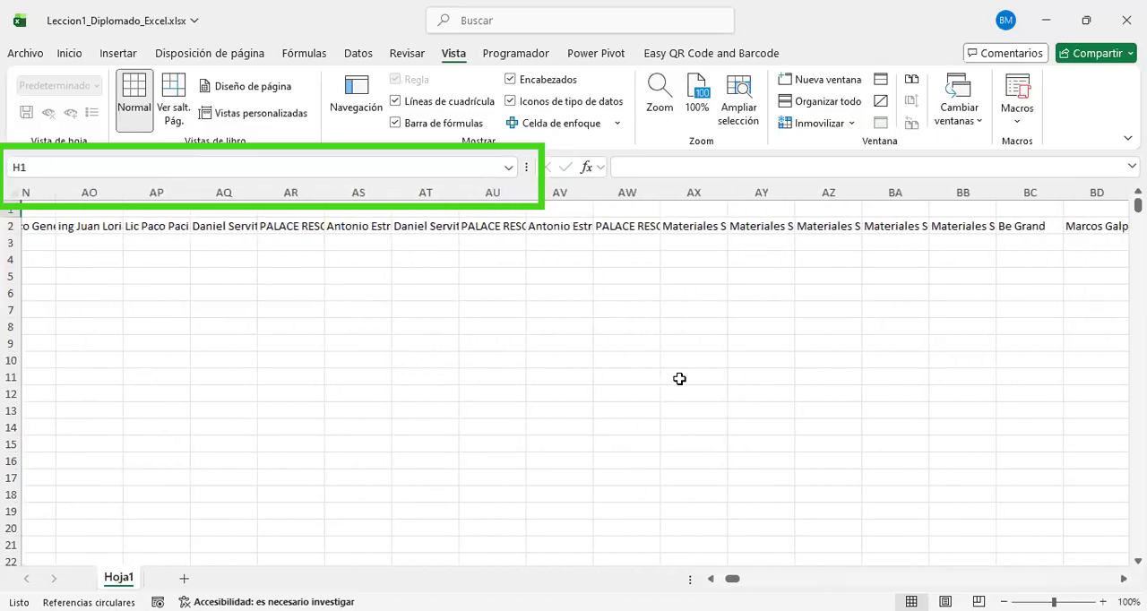
scroll(679, 379, right, 13)
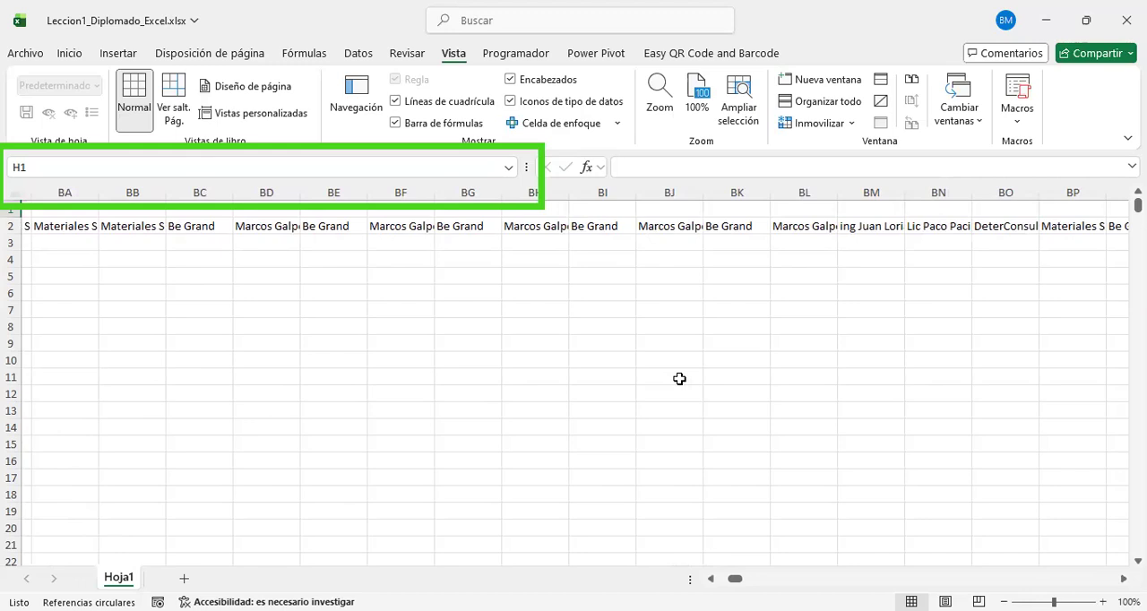
scroll(679, 379, right, 11)
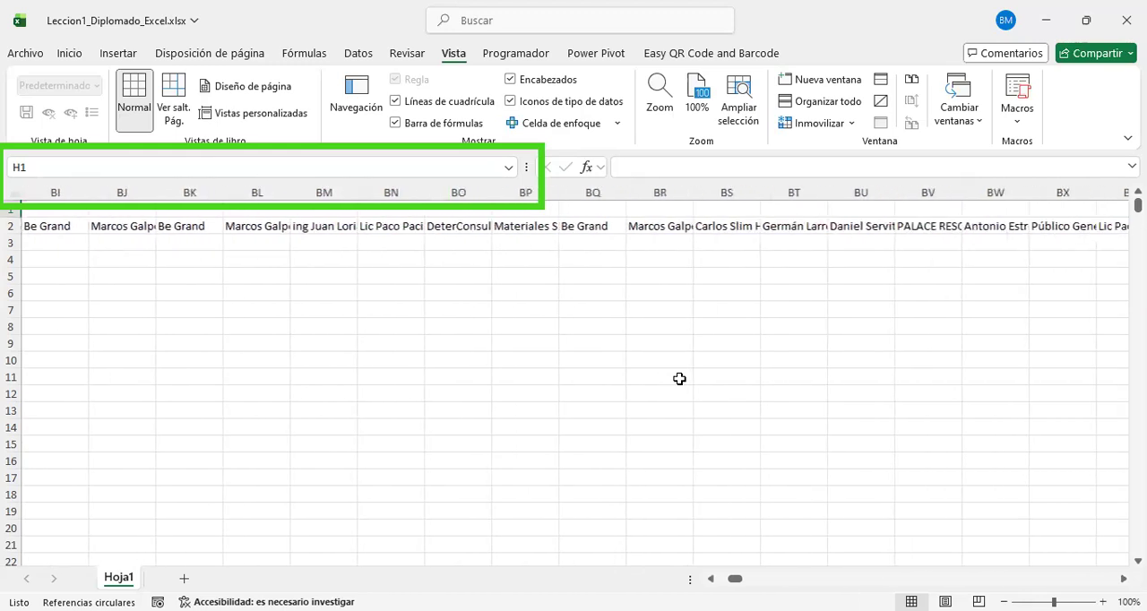
scroll(694, 223, right, 7)
scroll(694, 223, right, 13)
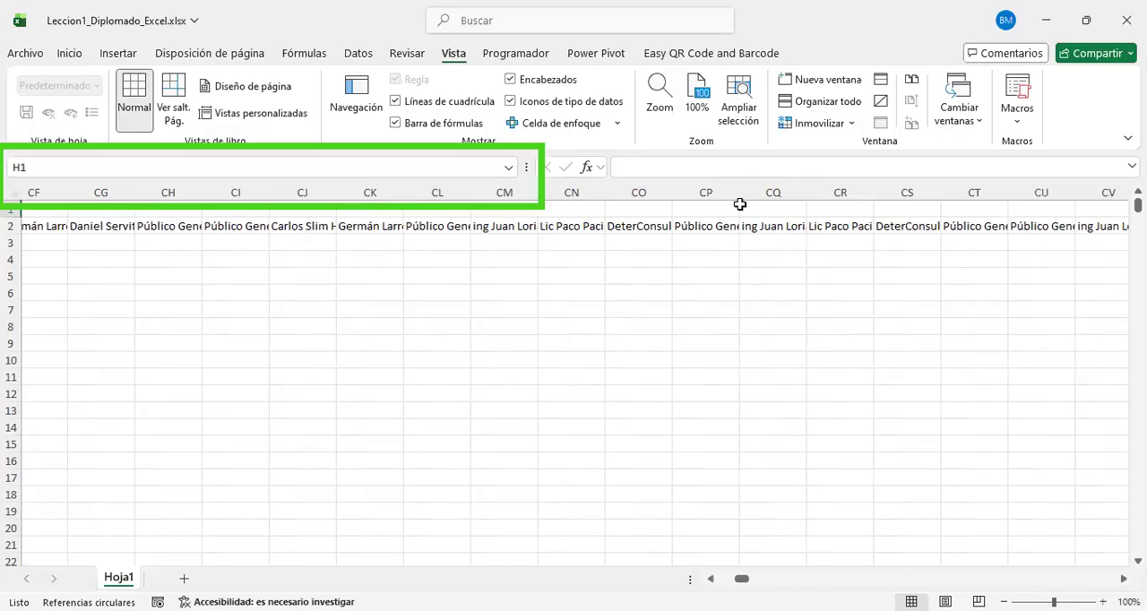
click(763, 226)
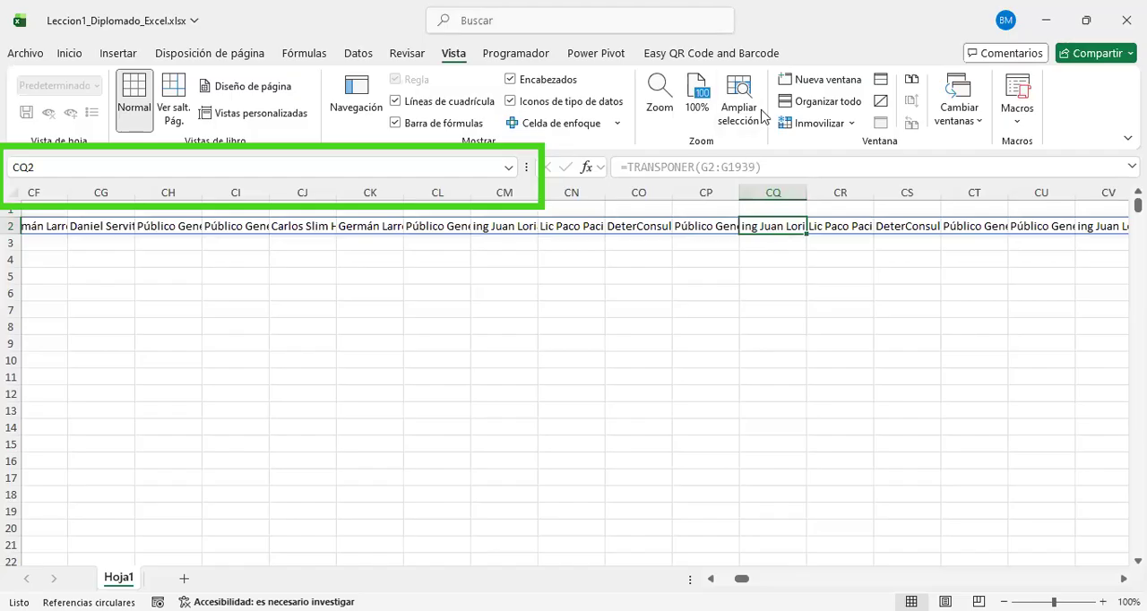
key(ctrl+Home)
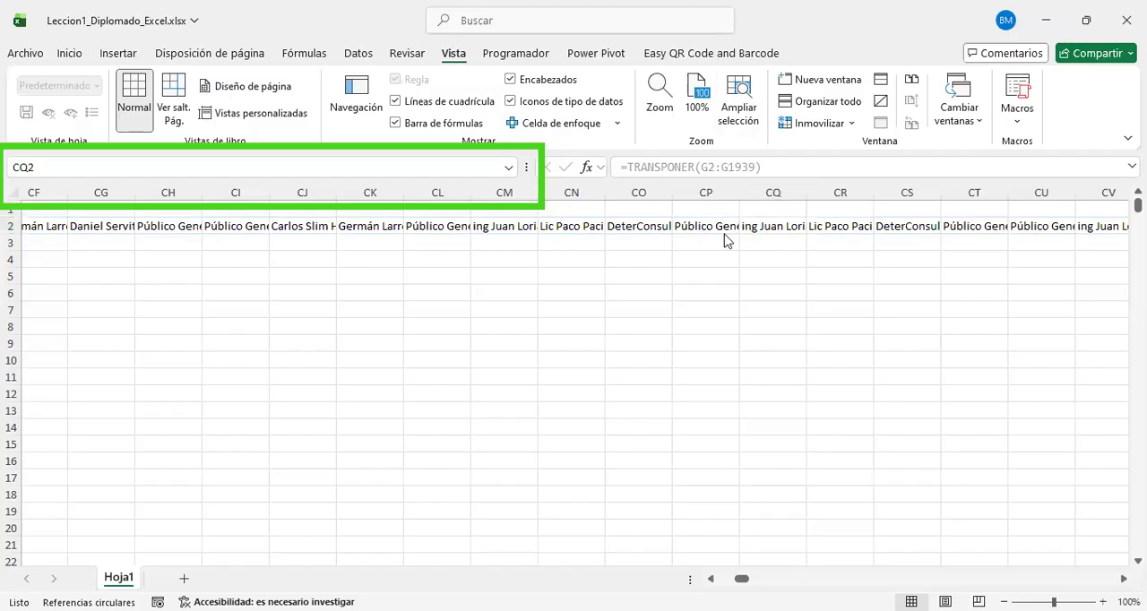
mouse_move(733, 215)
mouse_down()
mouse_move(815, 214)
mouse_move(657, 237)
mouse_move(421, 212)
mouse_up()
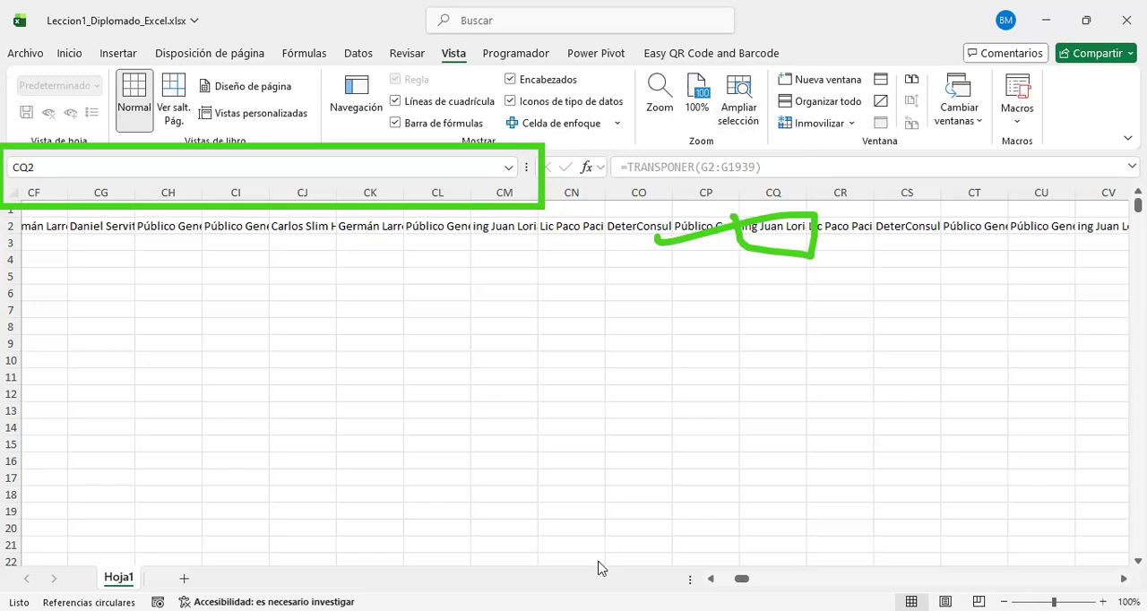
Step: Return to cell A2 by entering its address in the name box
click(73, 165)
text(A2)
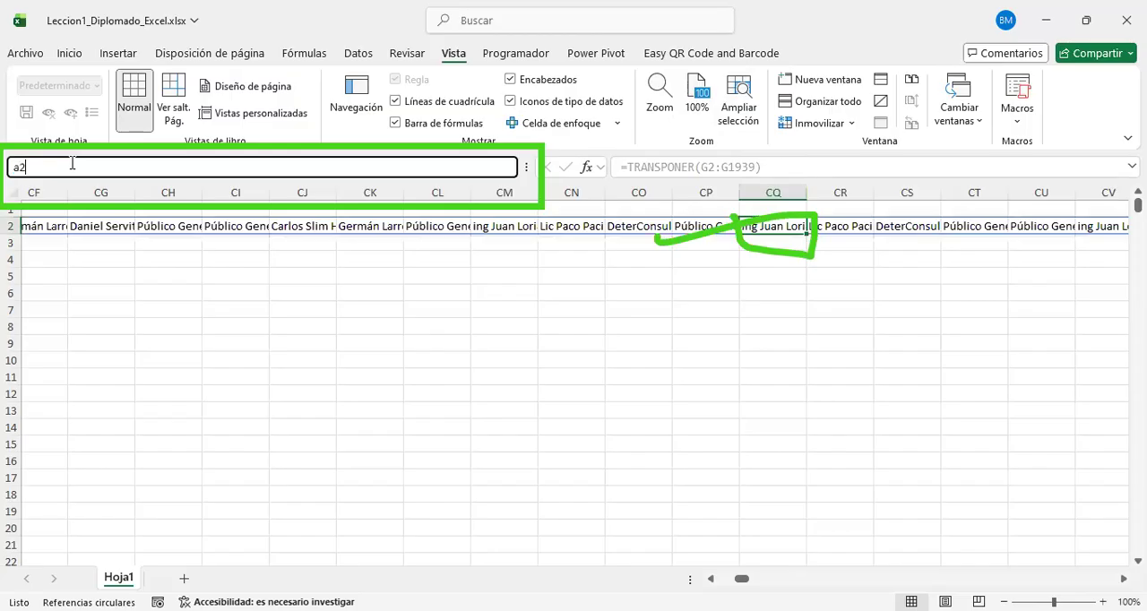
key(Return)
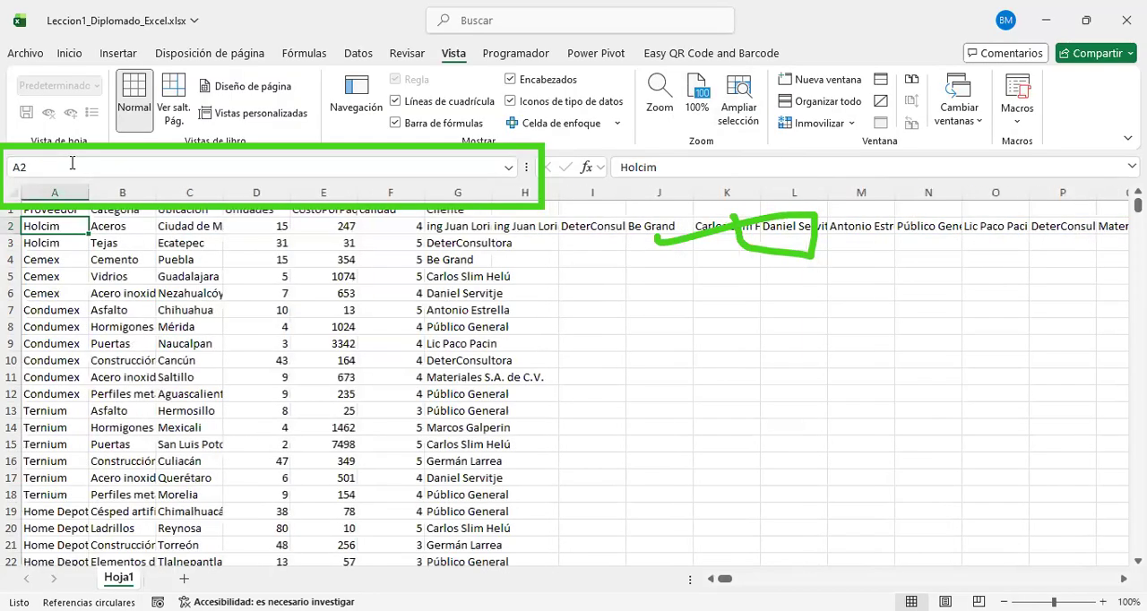
text(cq2)
key(Return)
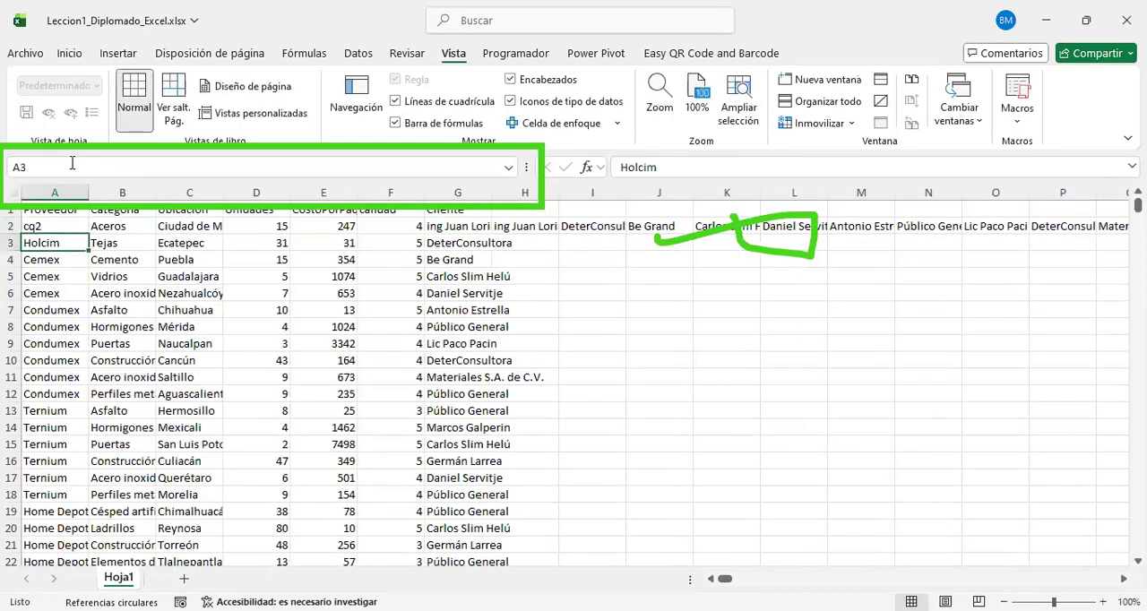
key(Up)
key(ctrl+z)
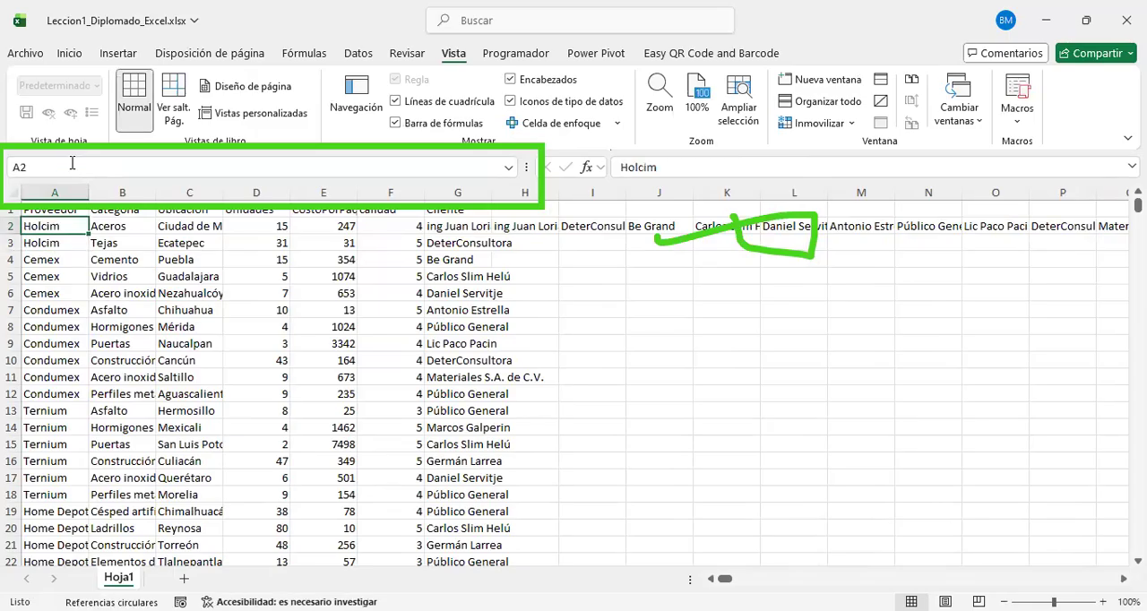
Step: Go to cell CQ2 by entering its address in the name box
click(72, 163)
text(cq2)
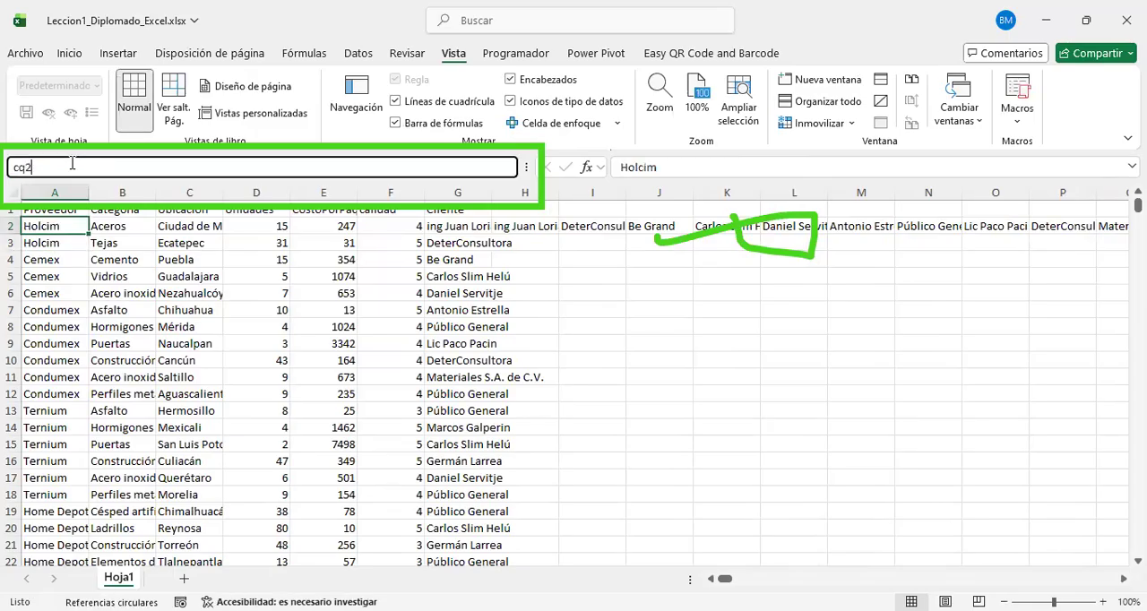
key(Return)
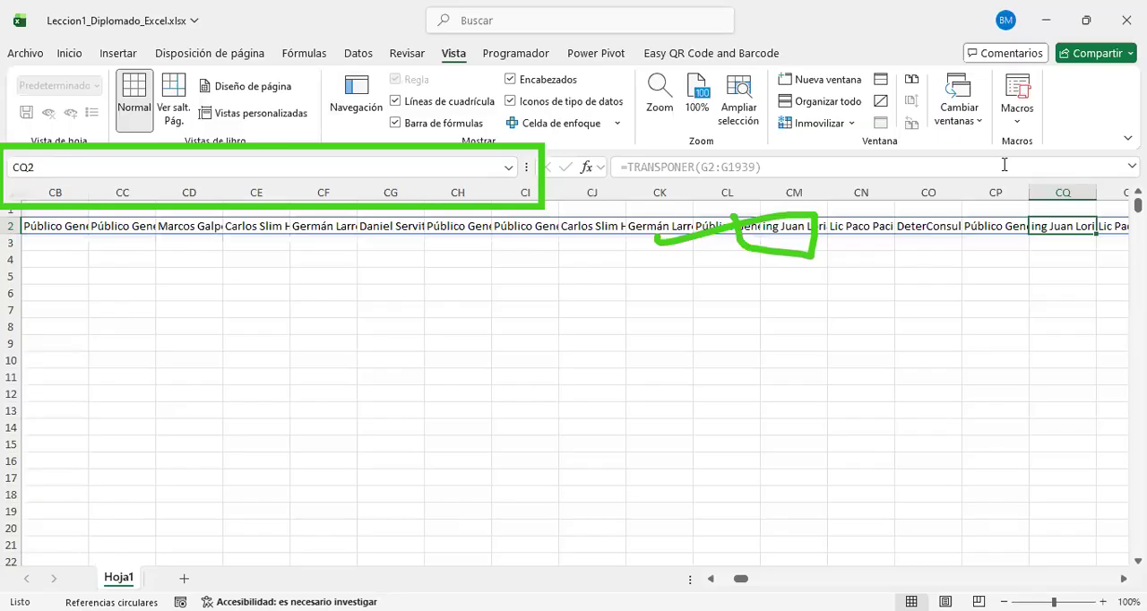
Step: Return to the first columns of row 2 and clear the TRANSPONER formula from cell H2
key(ctrl+Left)
key(Right)
key(Right)
key(Right)
key(Right)
key(Down)
key(Right)
key(Right)
key(Up)
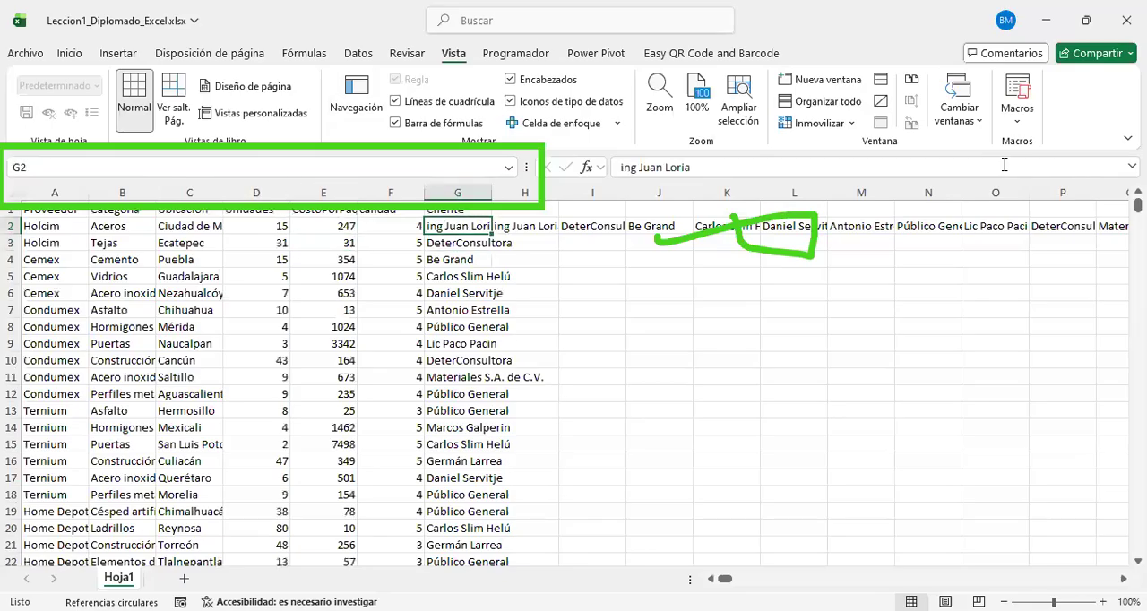
key(Right)
key(Delete)
key(Down)
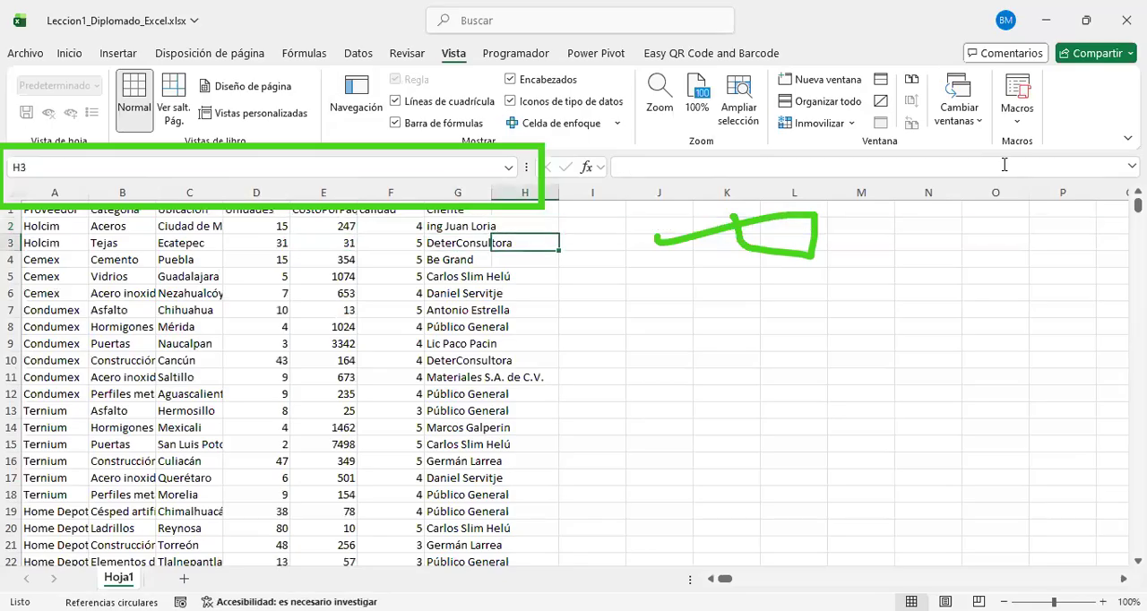
Step: Narrow the name box to widen the formula bar, and place the cursor in the formula bar for cell H3
drag(526, 166, 85, 169)
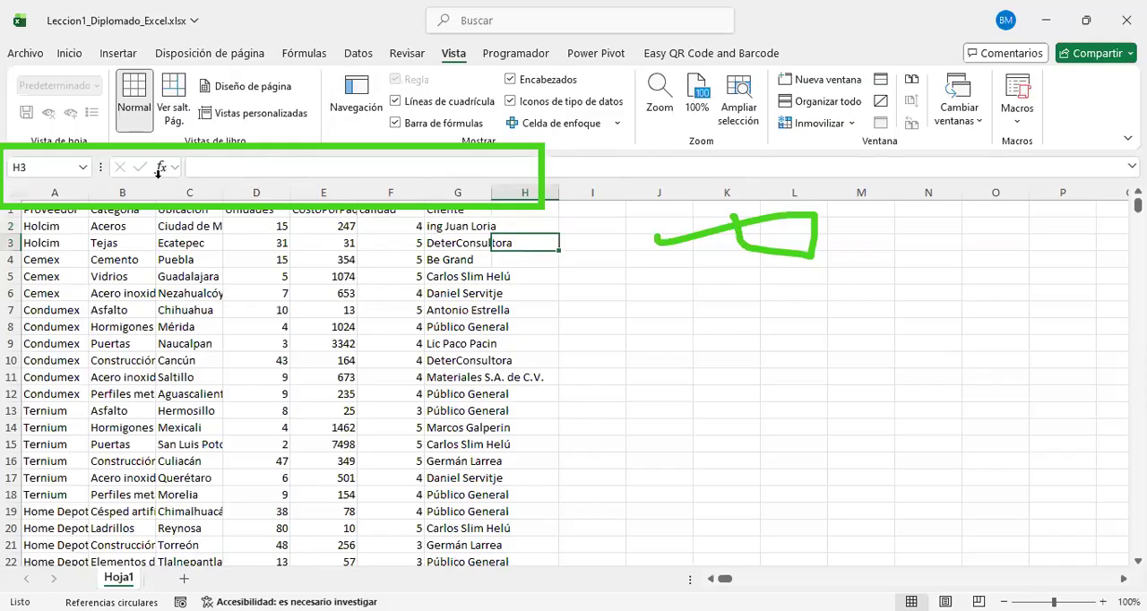
click(264, 165)
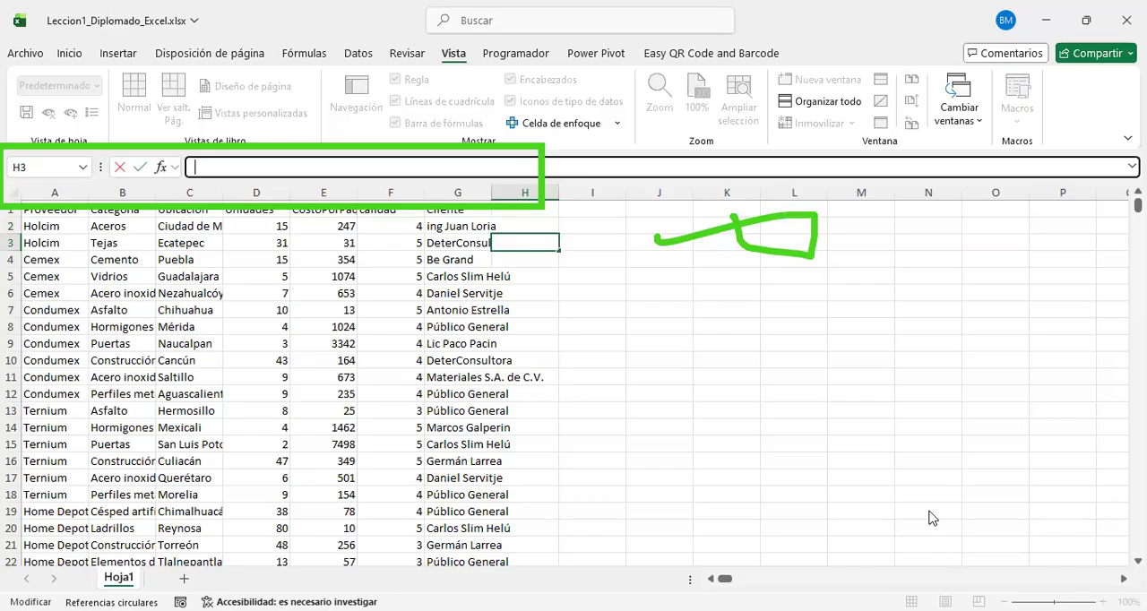
key(e)
mouse_move(93, 135)
mouse_down()
mouse_move(1143, 183)
mouse_move(1143, 195)
mouse_up()
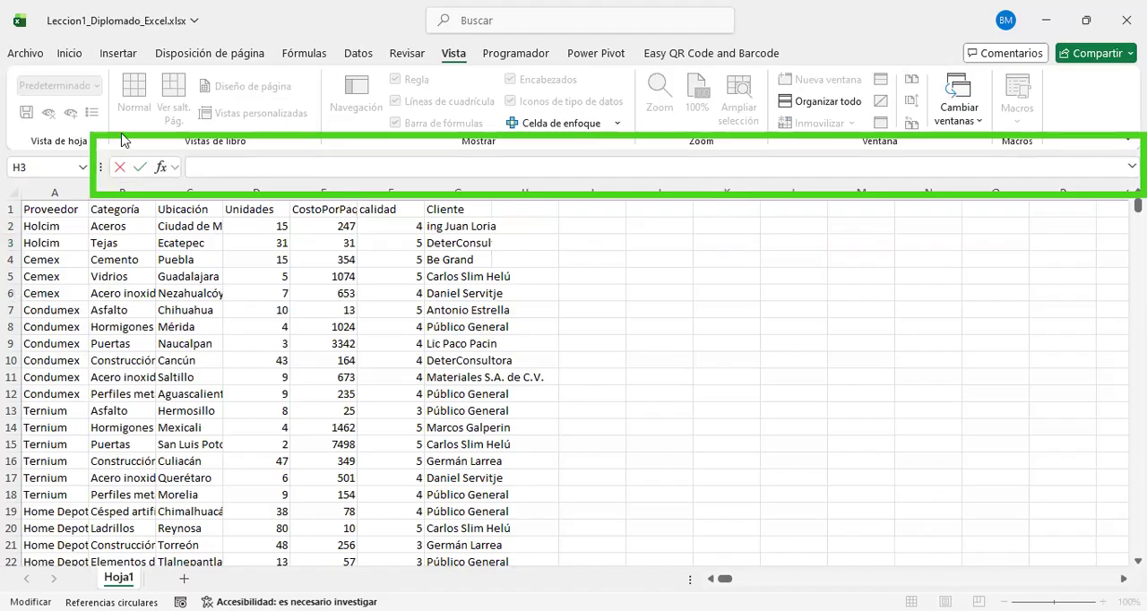
Step: Look through the recently used functions in the Insertar función dialog, cancel it and return to the formula bar
click(160, 173)
click(159, 172)
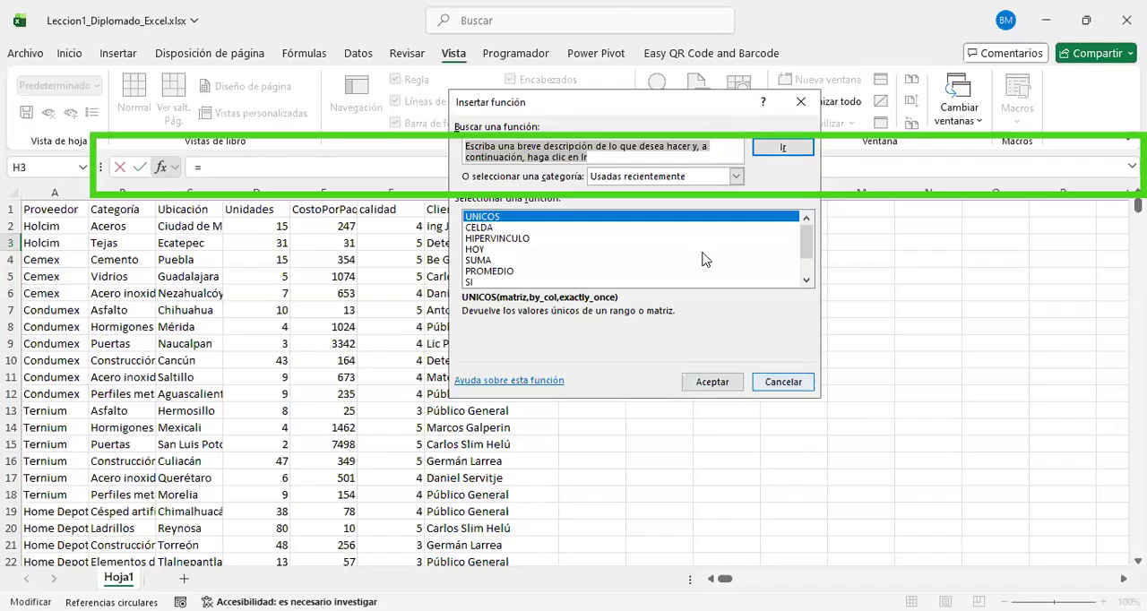
scroll(665, 249, down, 1)
scroll(665, 249, up, 1)
click(788, 381)
click(243, 166)
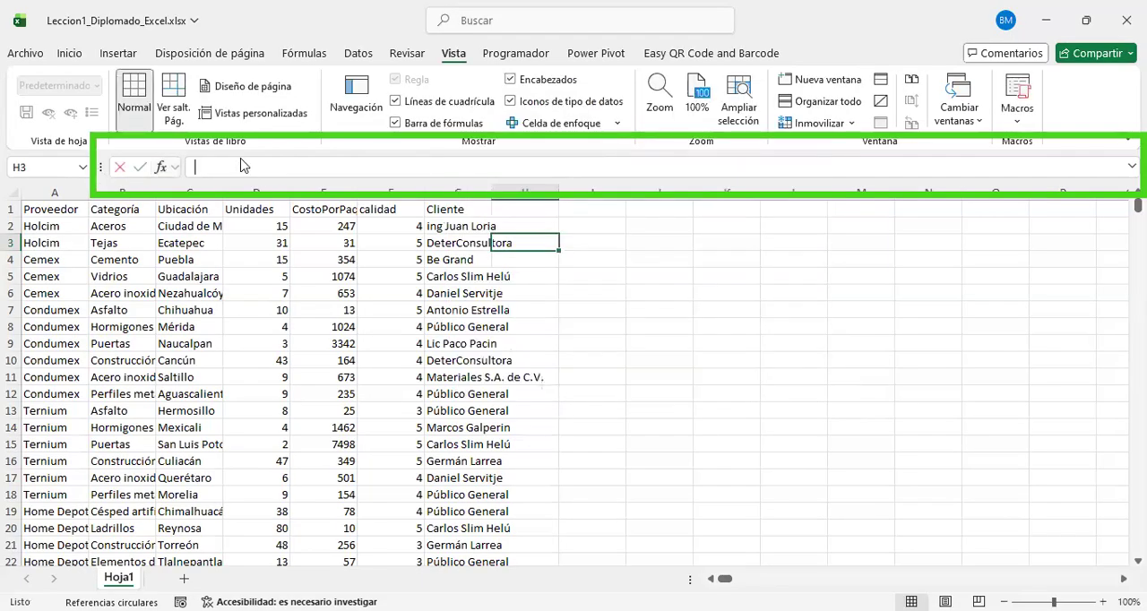
Step: Select various cells across the data table, such as C6, B8, G11 and C7, to examine their contents in the formula bar
click(437, 310)
click(266, 276)
click(138, 305)
click(355, 390)
click(206, 294)
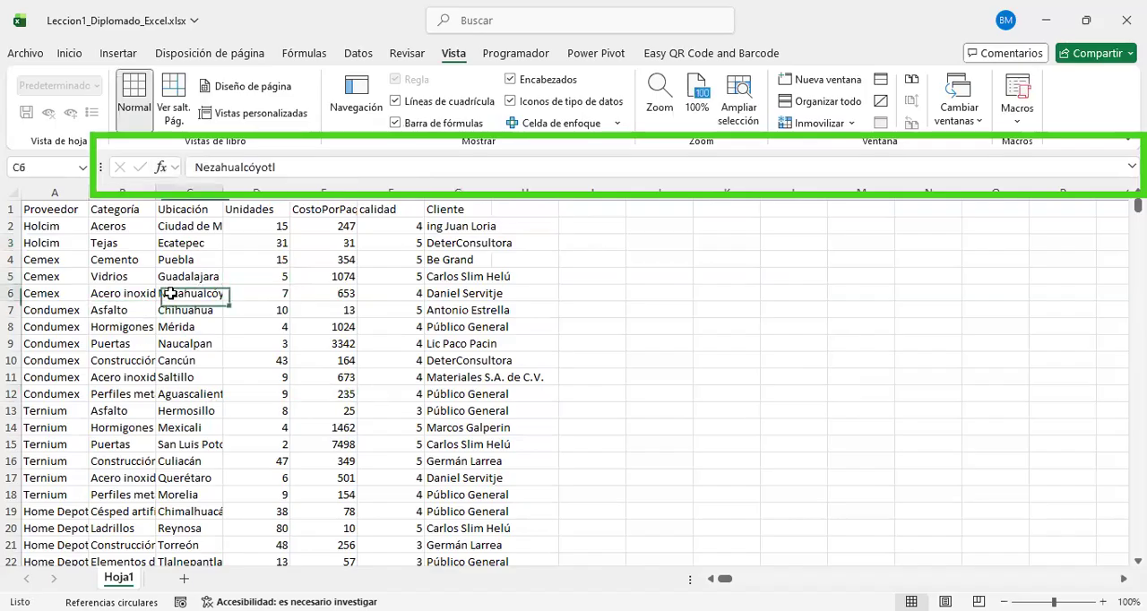
click(132, 326)
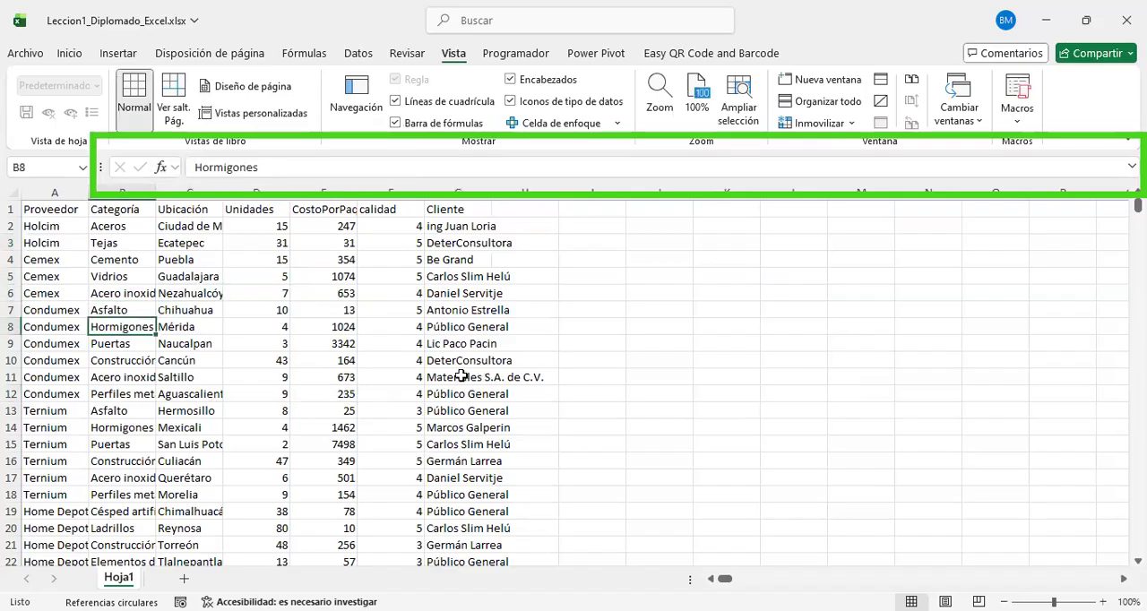
click(425, 377)
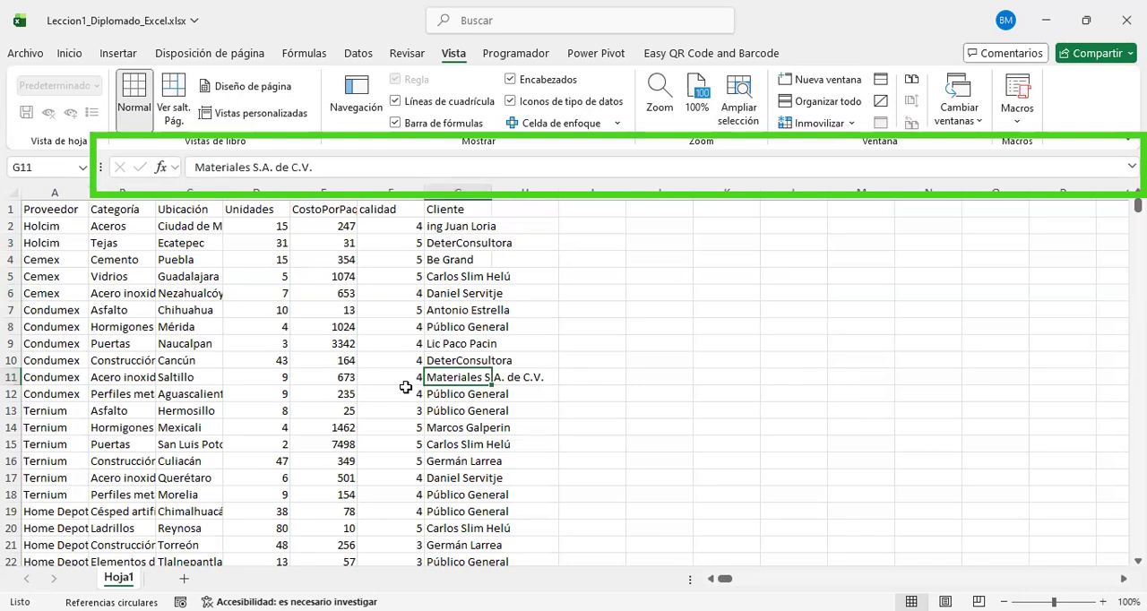
click(256, 274)
click(135, 277)
click(134, 377)
click(237, 409)
click(172, 303)
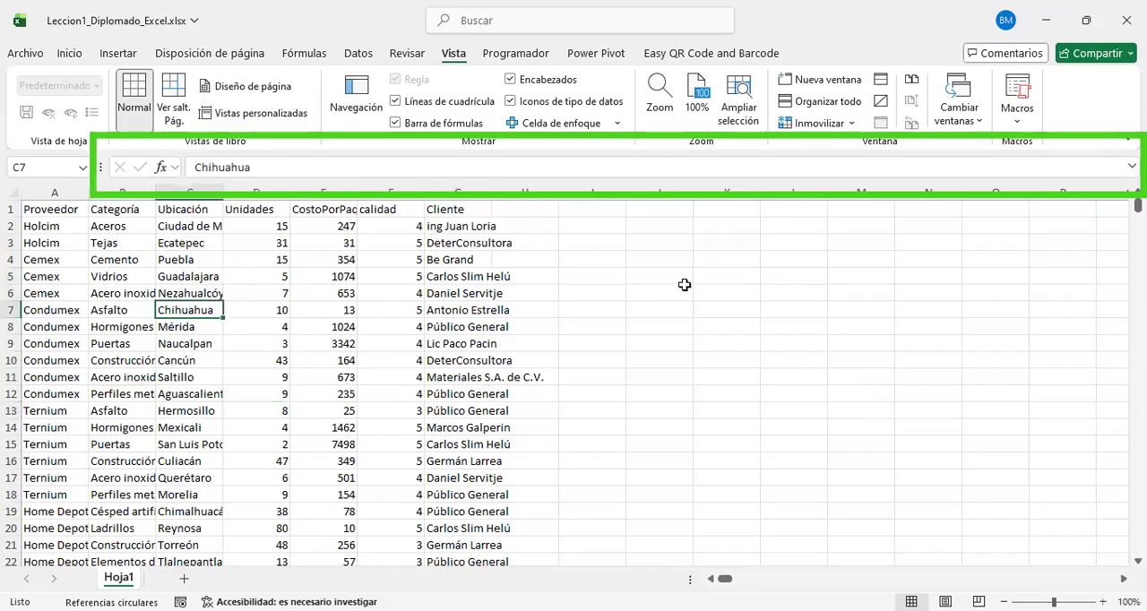
Step: Enter the sample text fmygyujgykug in cell K5 through the formula bar and clear the cell again
click(684, 292)
click(759, 282)
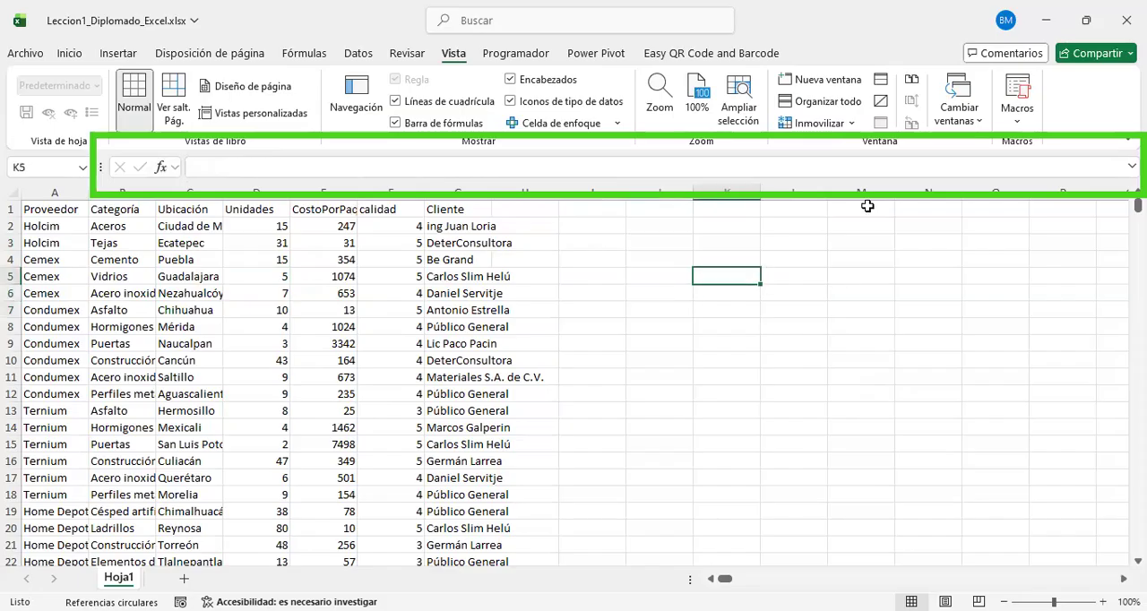
click(215, 170)
text(fmygyujgykug)
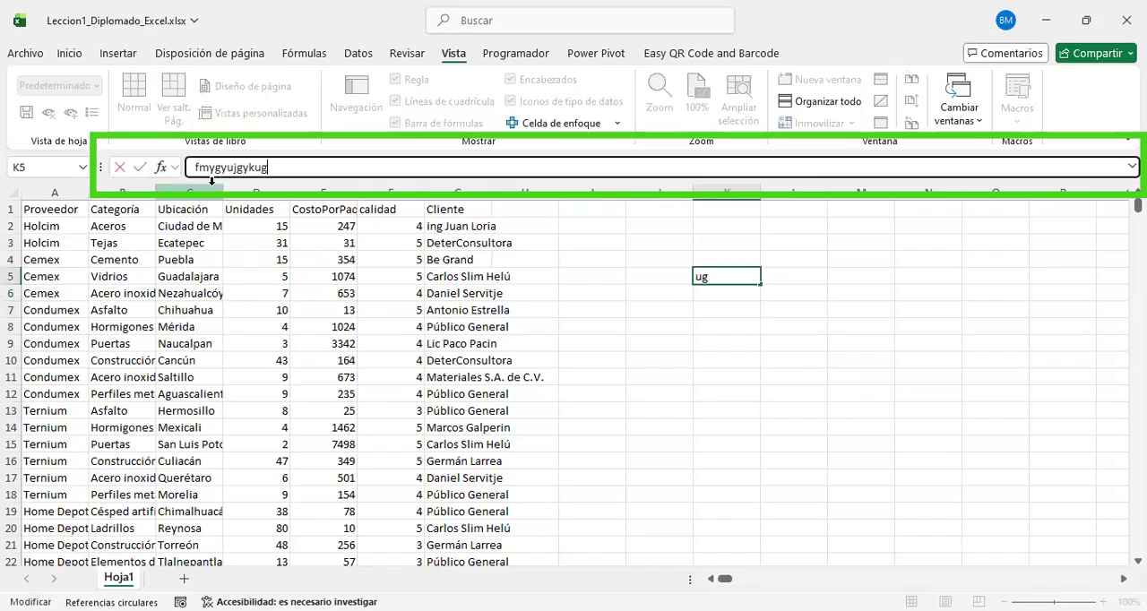
key(Return)
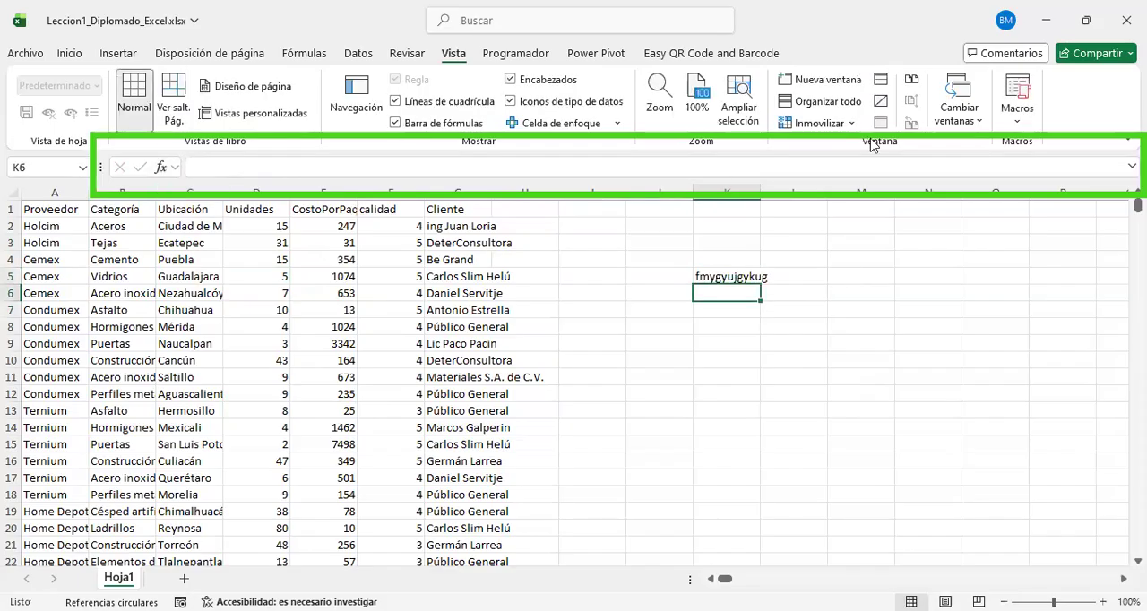
click(749, 283)
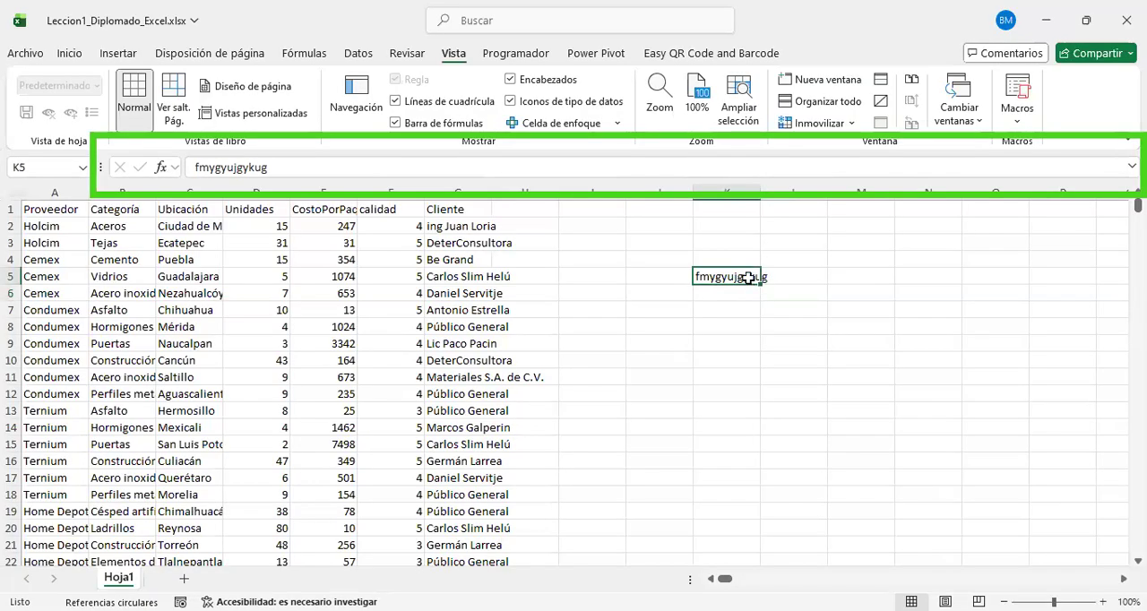
key(Delete)
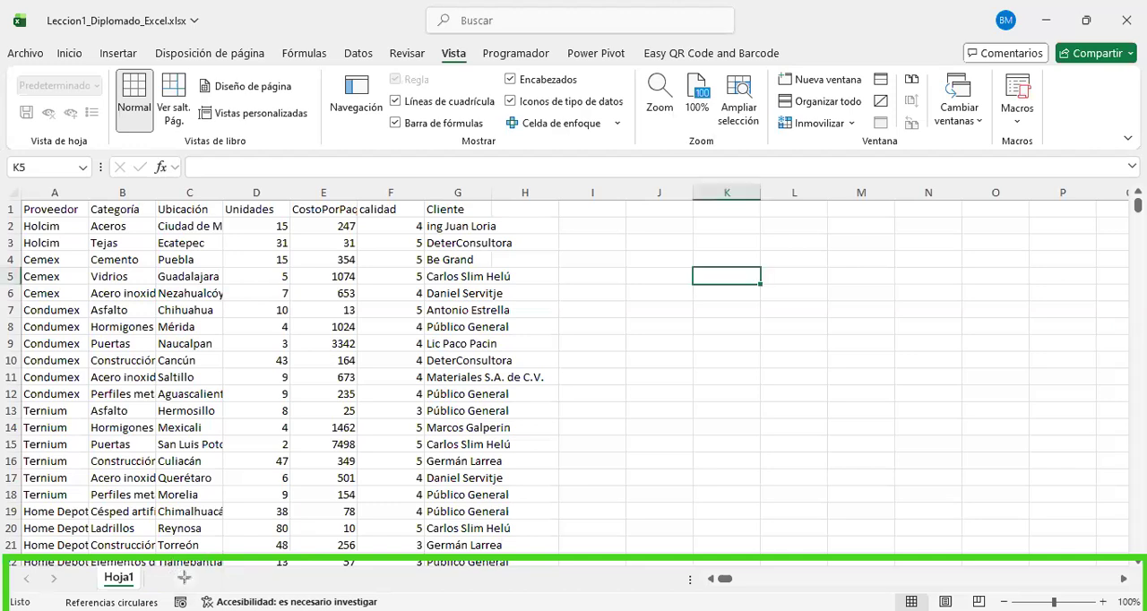
Step: Add three new blank worksheets after Hoja1
click(183, 577)
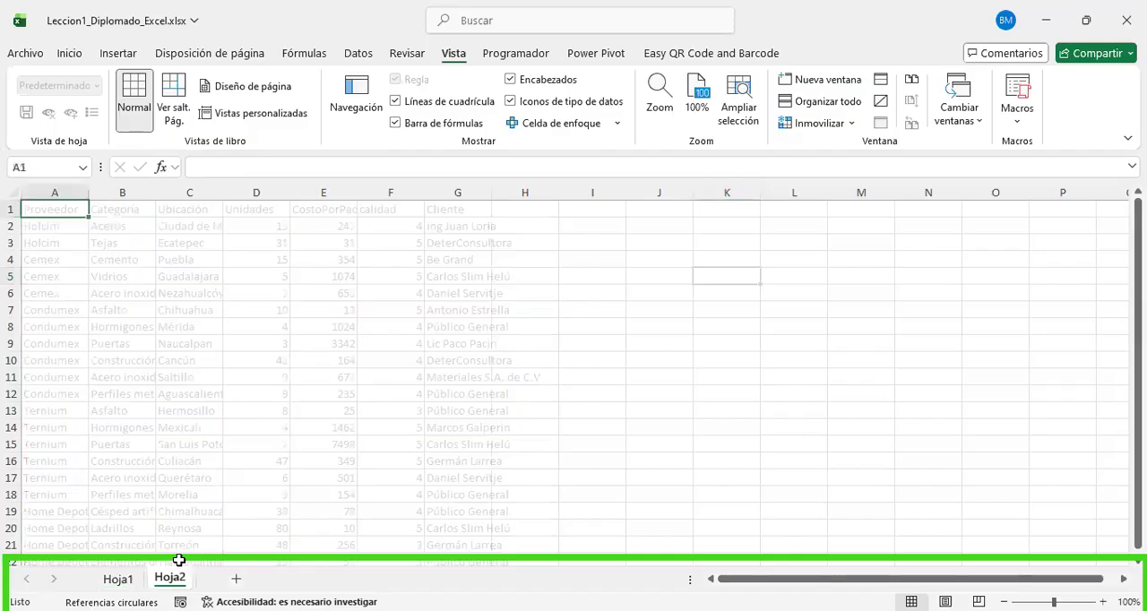
click(236, 579)
click(289, 581)
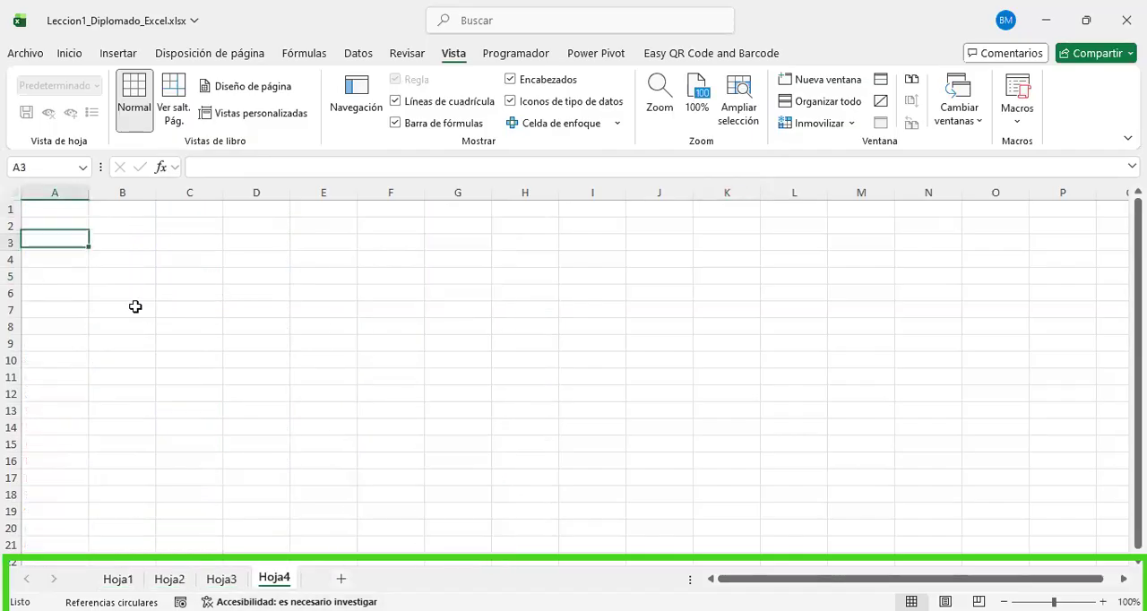
Step: Select the range E9:H14 on Hoja4 and the range D11:G13 on Hoja3
click(502, 423)
drag(501, 424, 323, 344)
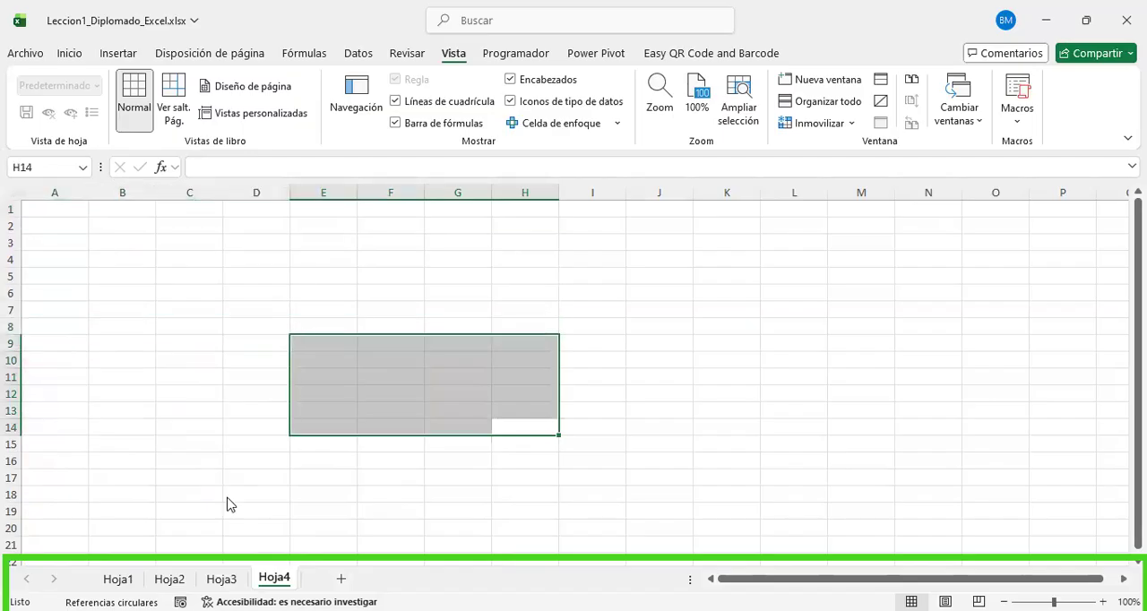
click(224, 579)
drag(458, 410, 243, 376)
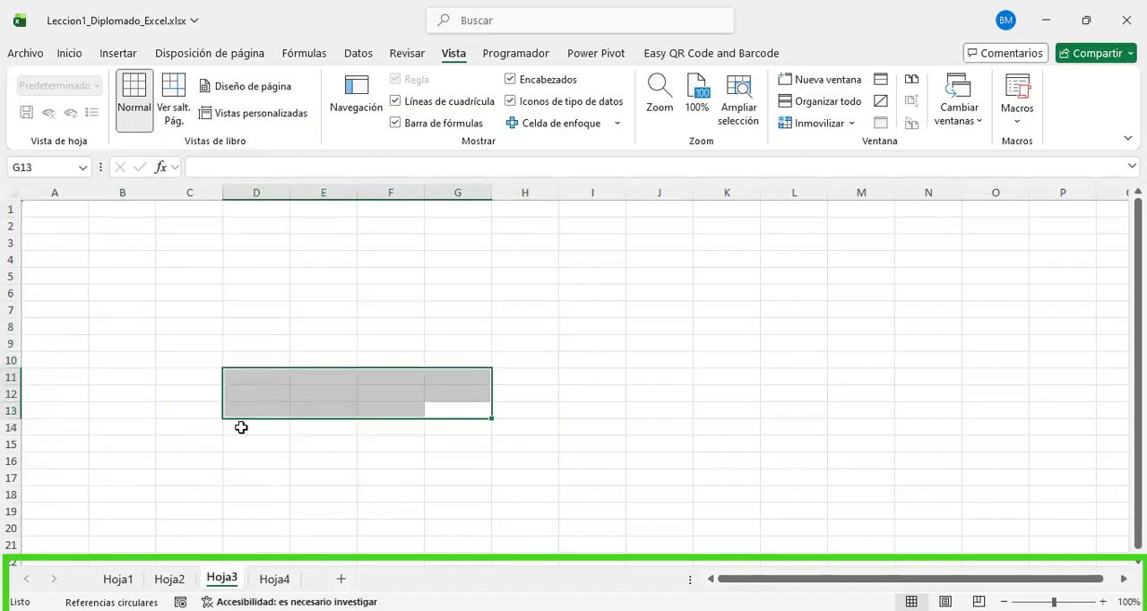
Step: Switch through the sheets Hoja2, Hoja3, Hoja4 and Hoja1, ending on Hoja4
click(169, 579)
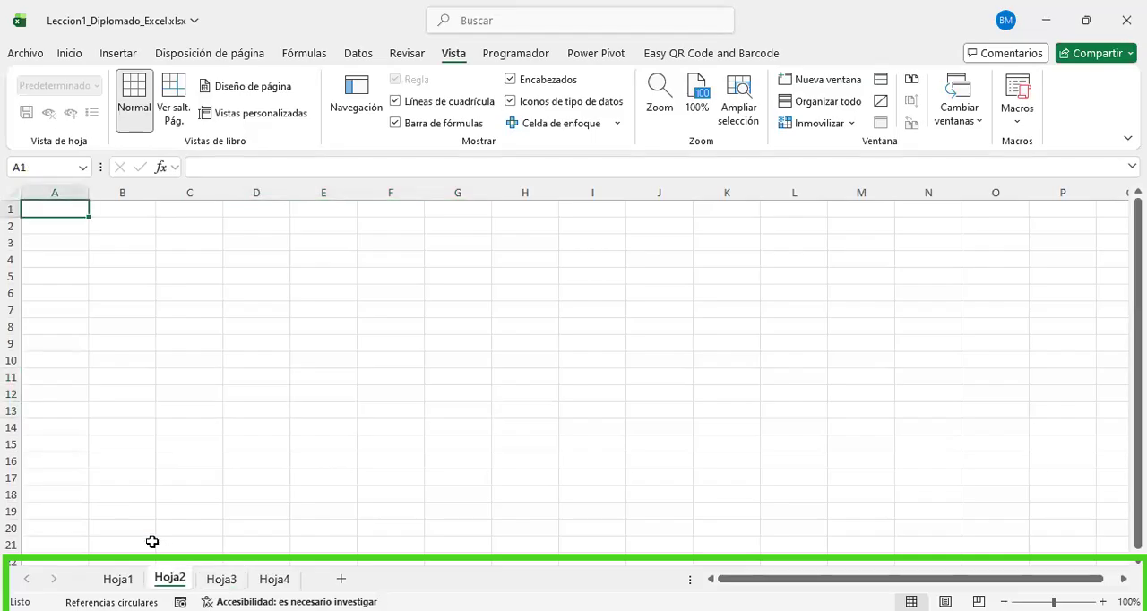
click(224, 579)
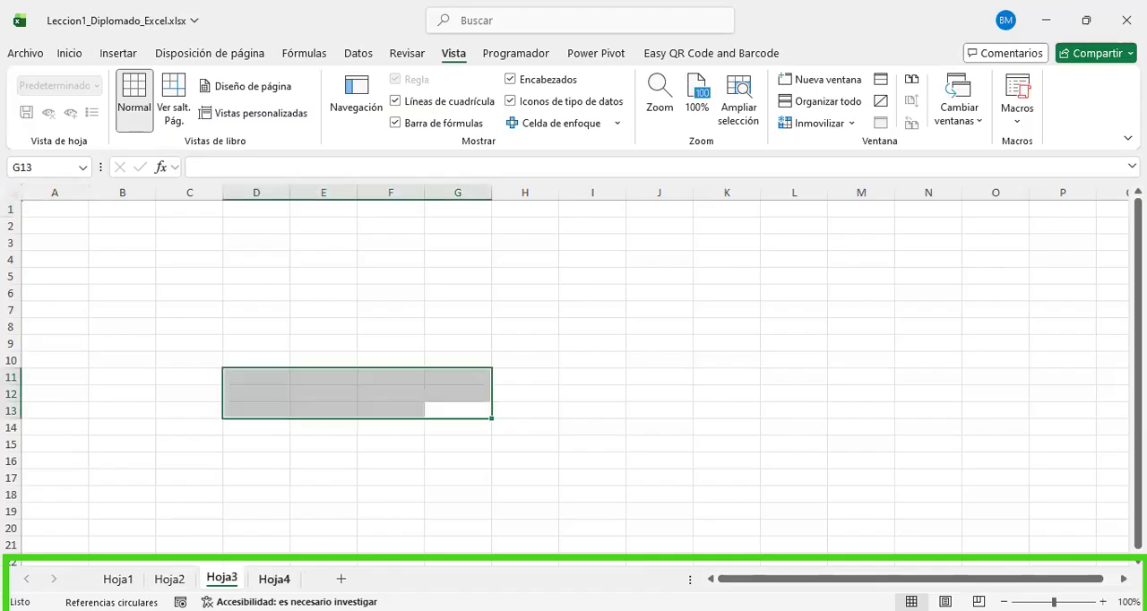
click(278, 579)
click(117, 579)
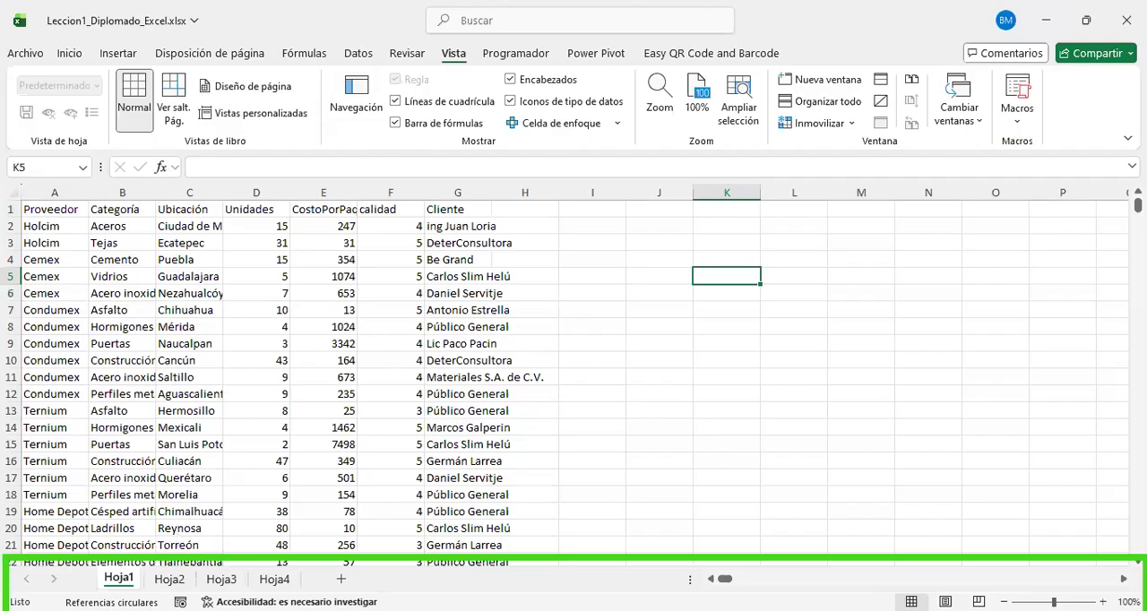
click(274, 579)
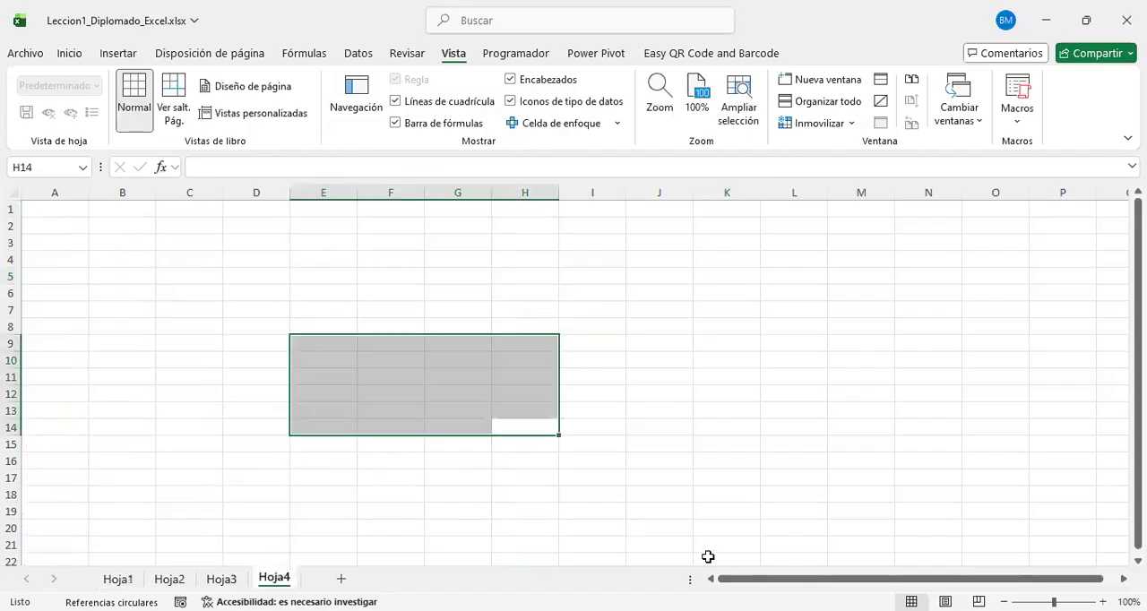
Step: Shorten the horizontal scroll bar to leave more room for the sheet tabs
drag(690, 578, 912, 579)
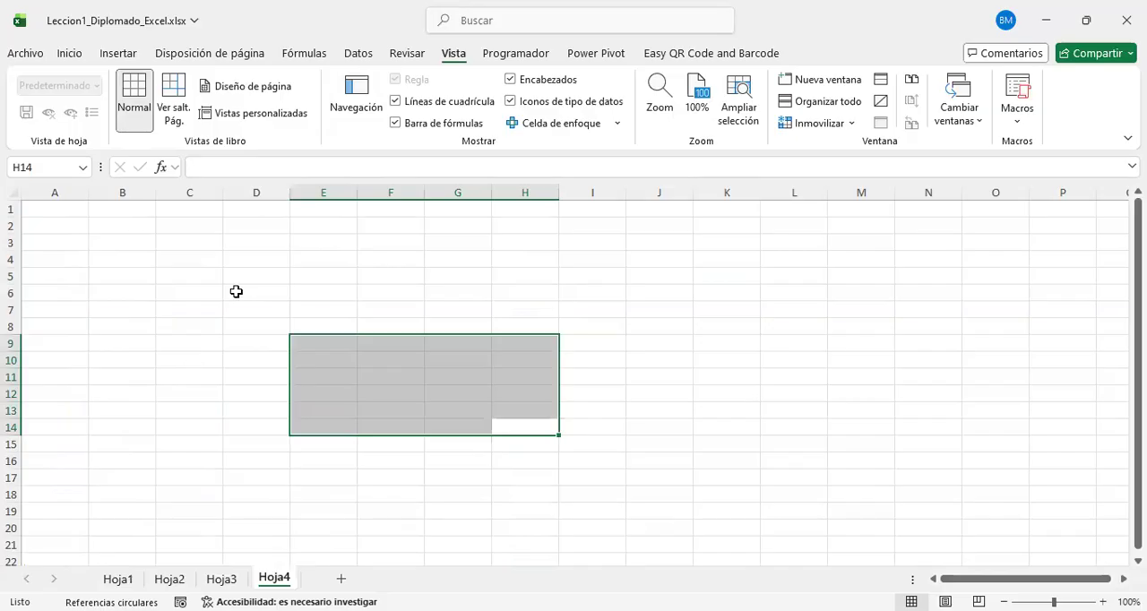
key(ctrl+2)
mouse_move(90, 602)
mouse_down()
mouse_move(58, 531)
mouse_move(3, 535)
mouse_up()
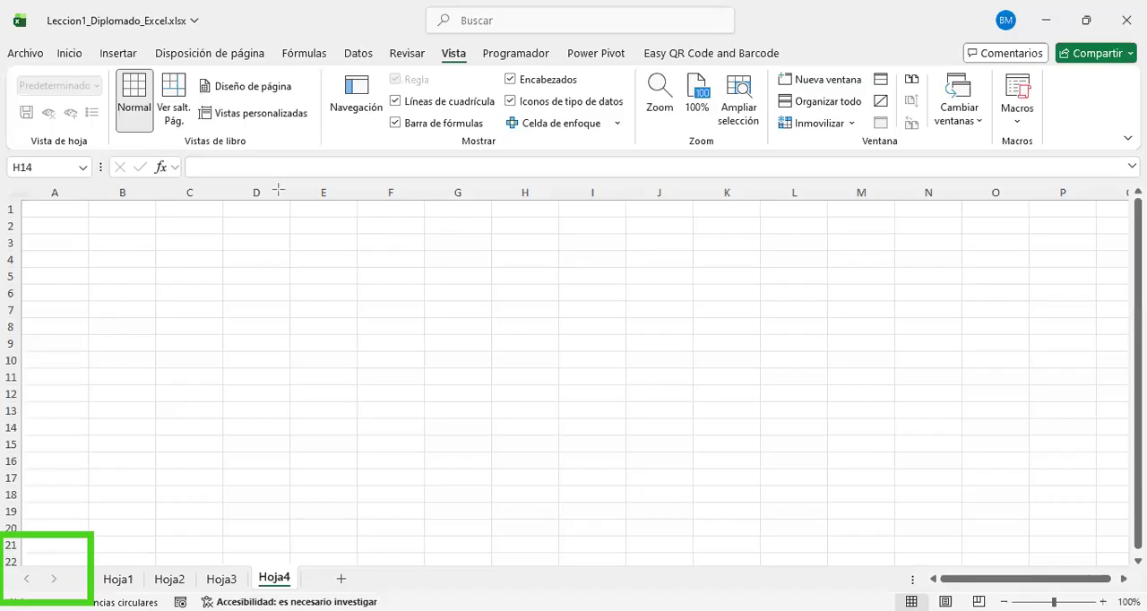
Step: Move to Hoja3 and look through the Activar list of all sheets, closing it without activating another sheet
click(52, 580)
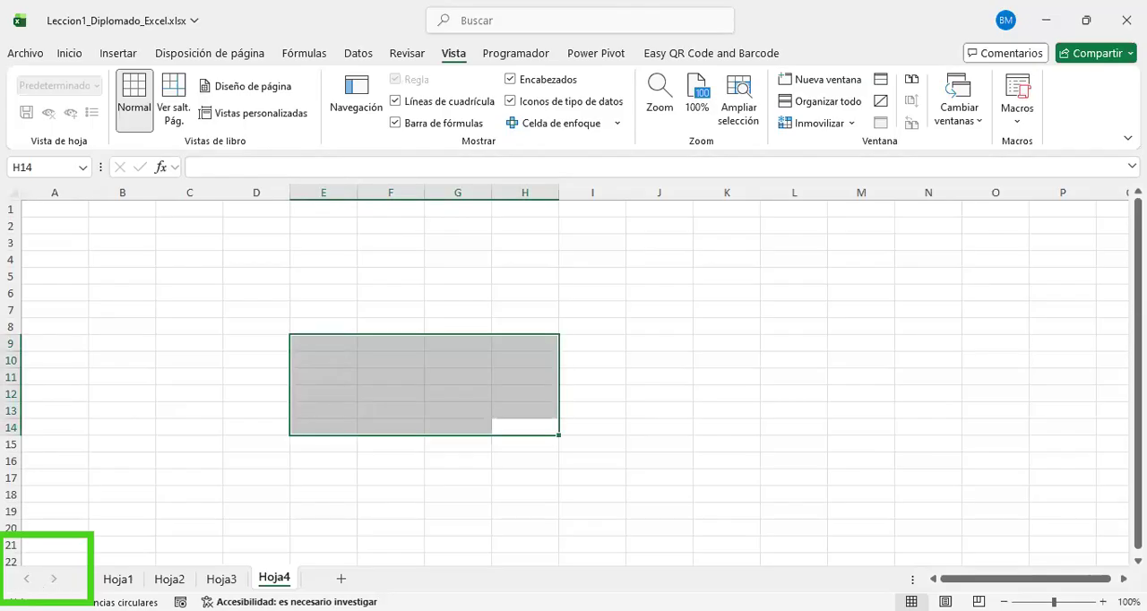
key(ctrl+Page_Up)
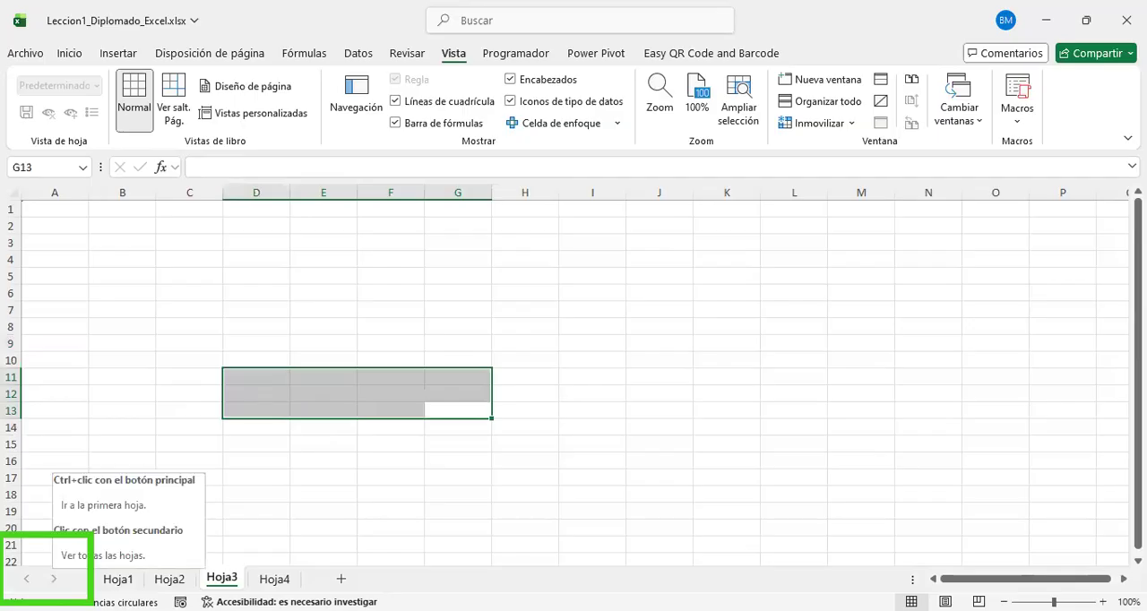
right_click(54, 579)
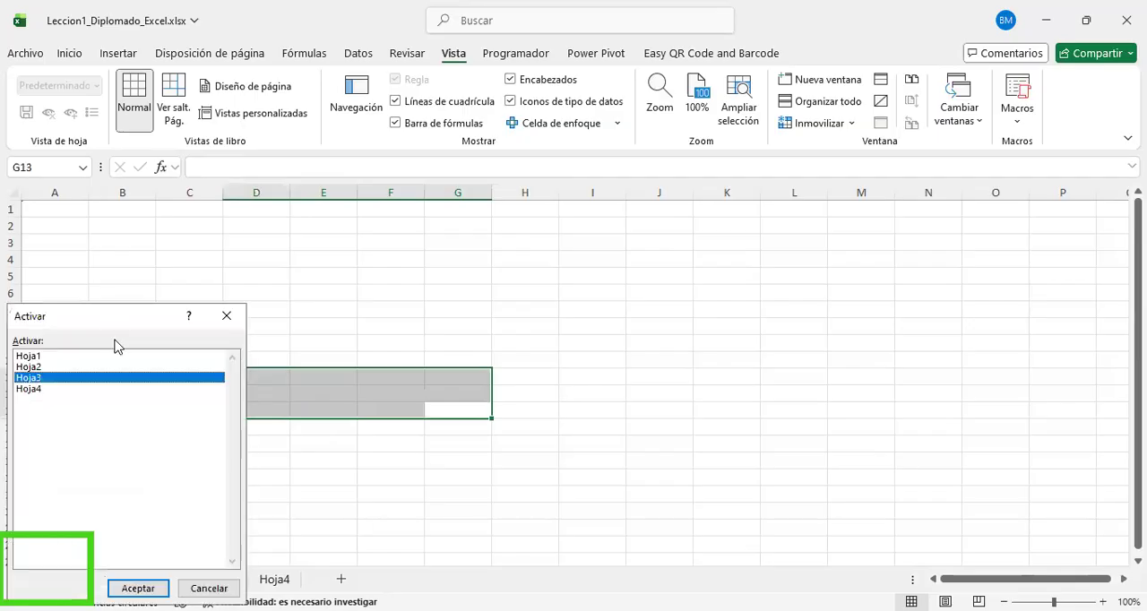
click(63, 357)
click(52, 378)
click(45, 389)
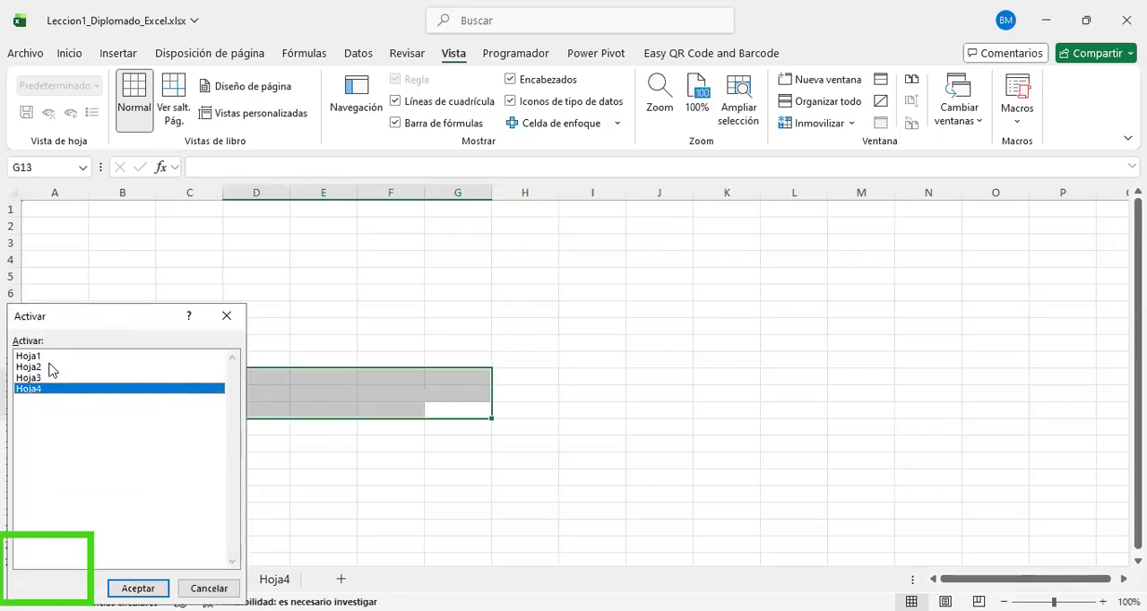
click(50, 356)
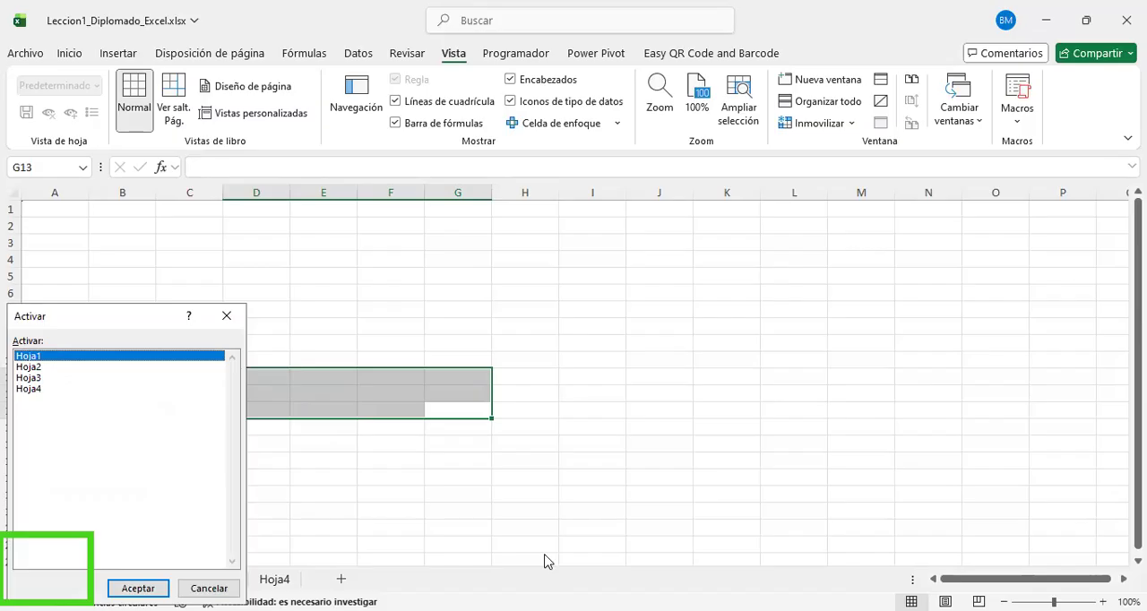
click(228, 318)
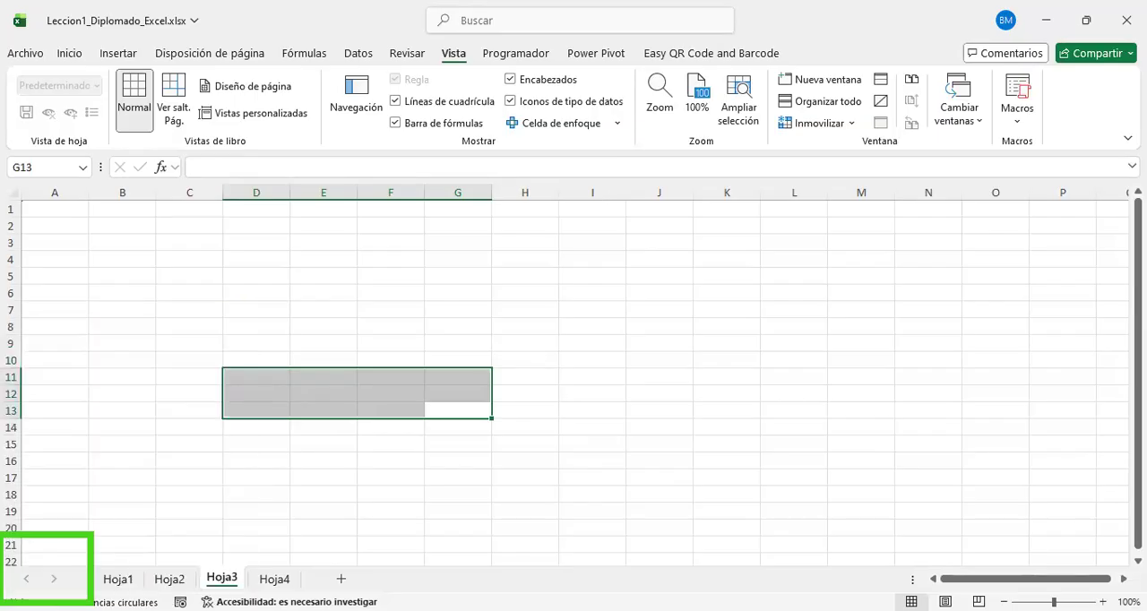
Step: Reopen the list of all sheets in the workbook and close it again, staying on Hoja3
mouse_move(295, 568)
mouse_down()
mouse_move(317, 593)
mouse_move(350, 591)
mouse_up()
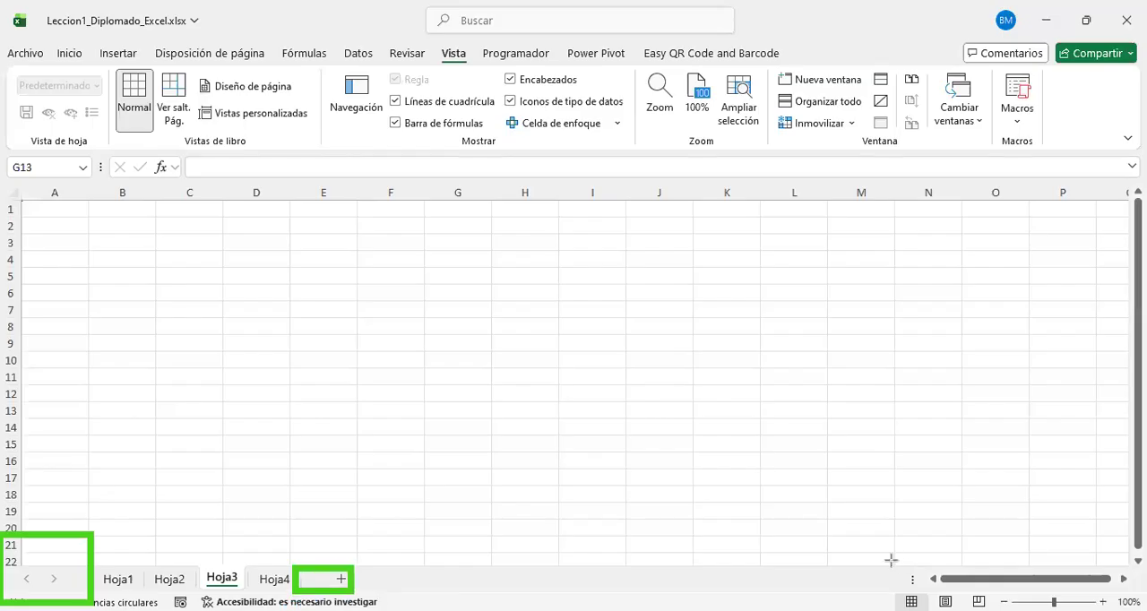
drag(890, 545, 947, 609)
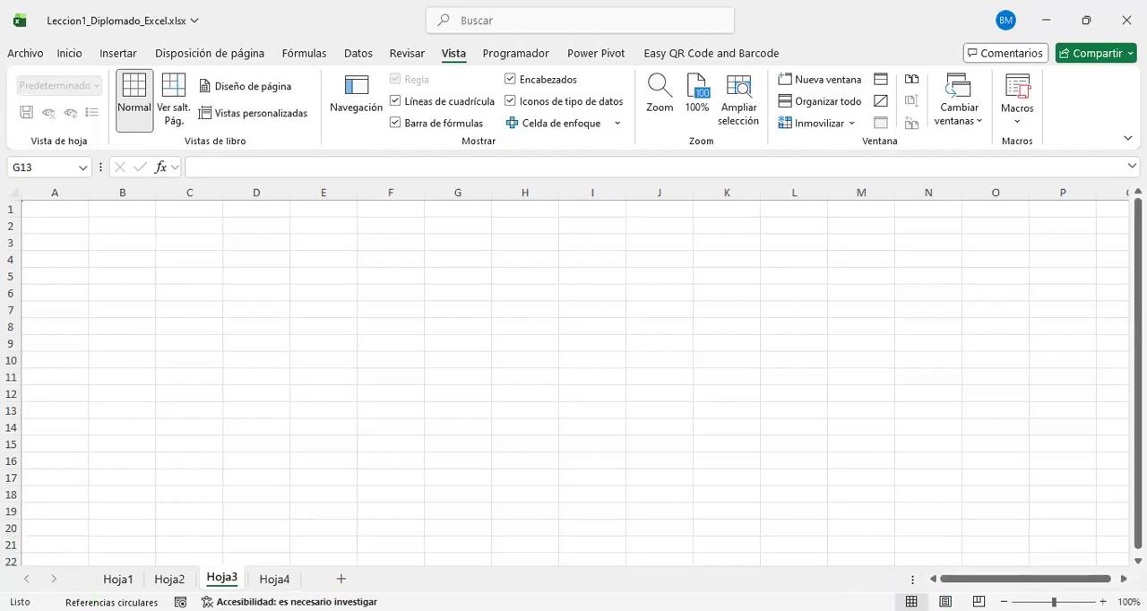
right_click(41, 579)
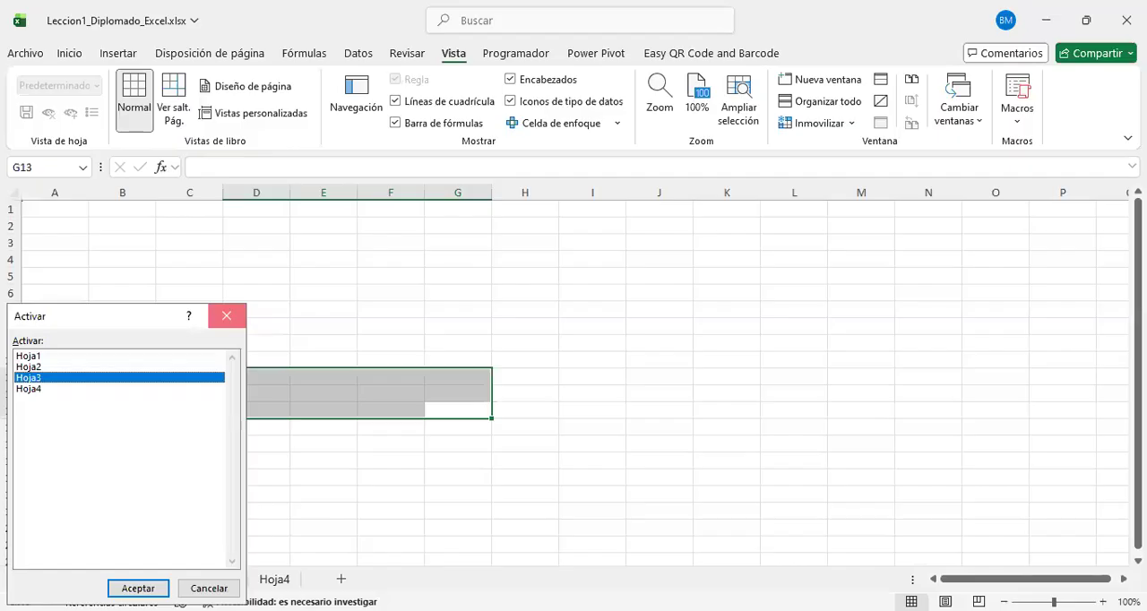
click(226, 315)
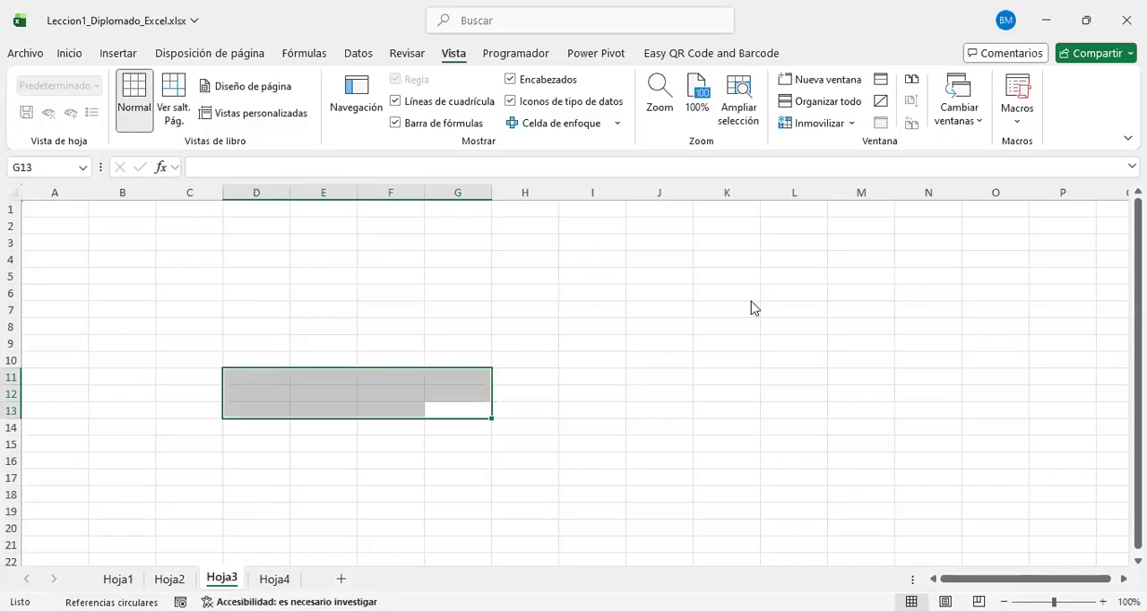
Step: Scroll Hoja3 slightly down and across to try out the vertical and horizontal scroll bars
drag(840, 545, 1144, 609)
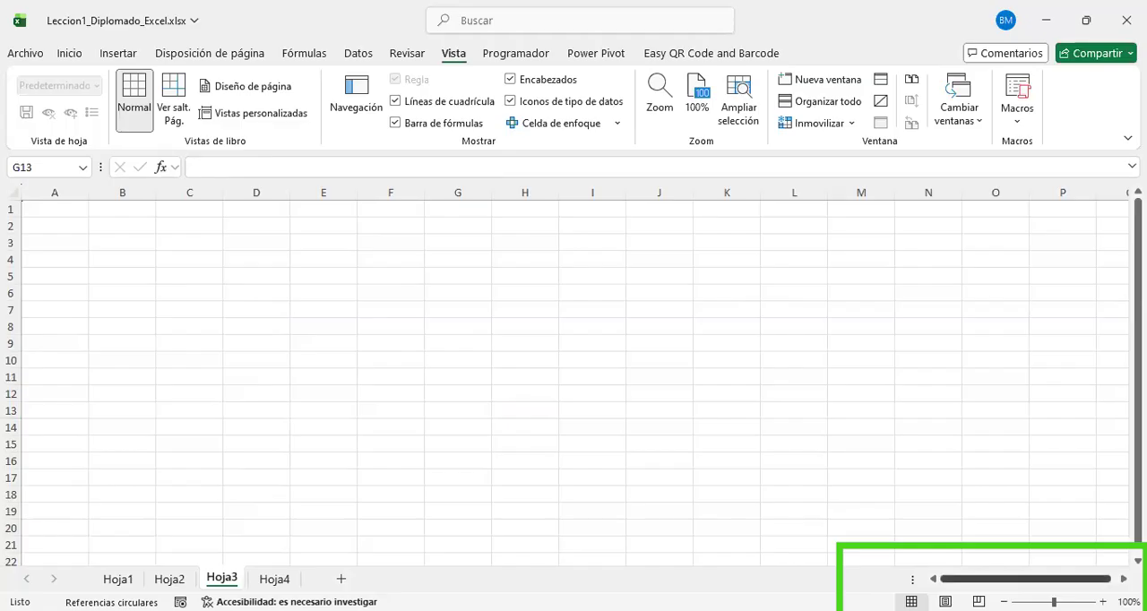
click(1027, 581)
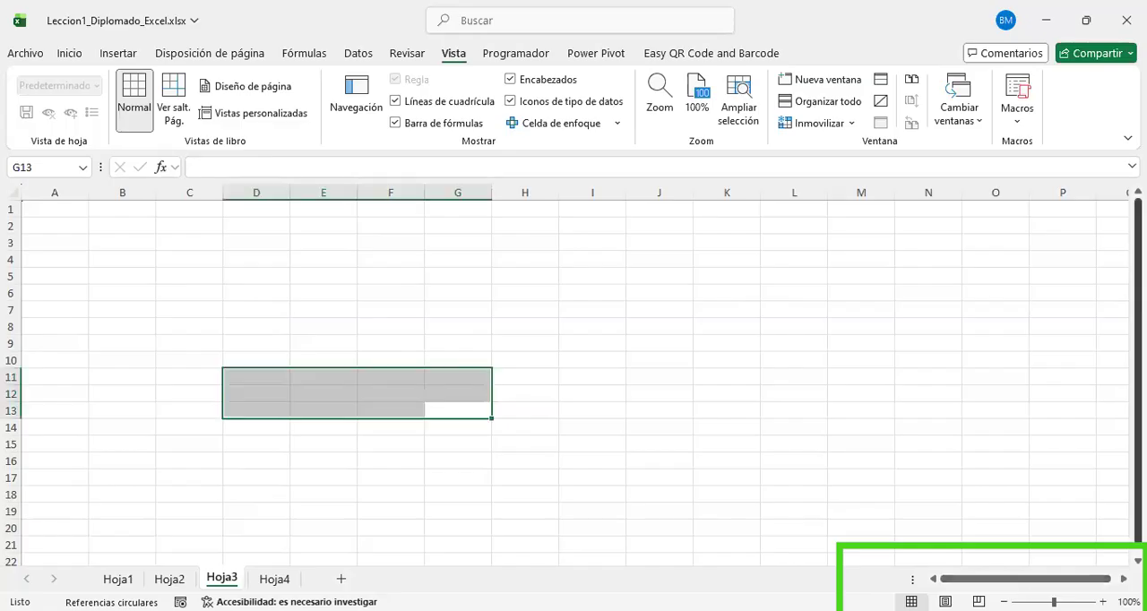
drag(1138, 369, 1138, 374)
drag(1027, 579, 1118, 579)
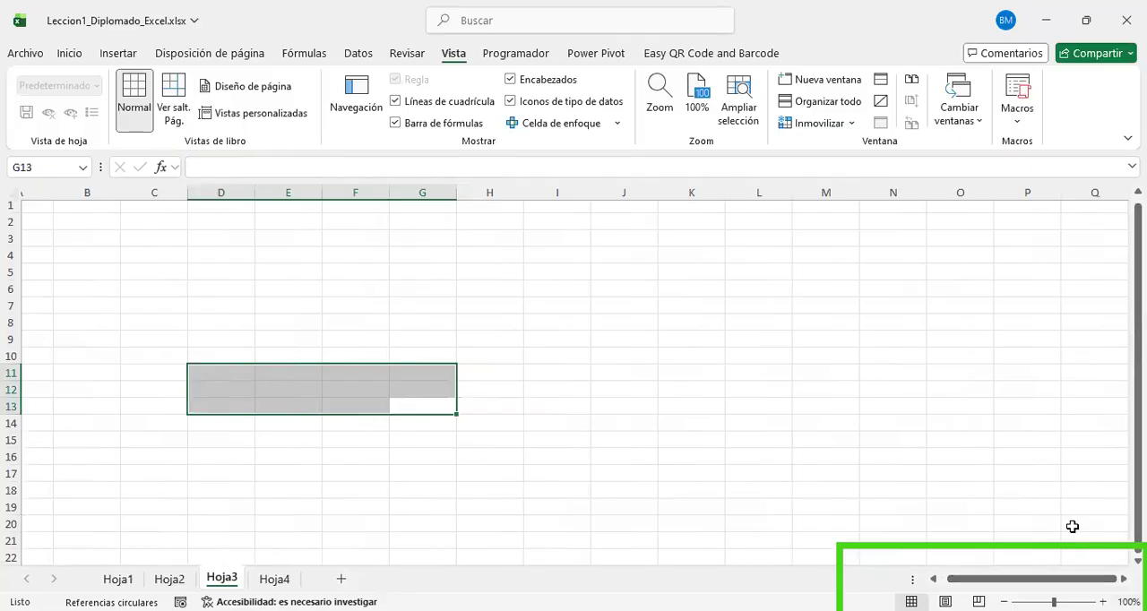
Step: Zoom Hoja3 in to 130%, out to 90% and back to 100%
click(1103, 602)
click(1103, 602)
click(1103, 602)
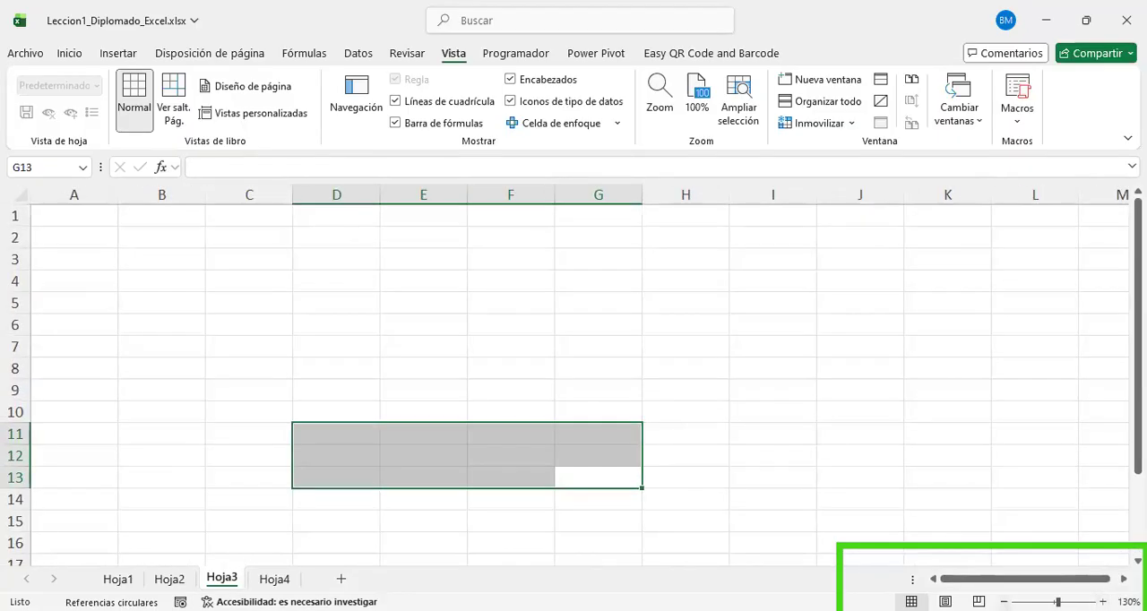
click(1004, 603)
click(1004, 602)
click(1004, 602)
click(1004, 602)
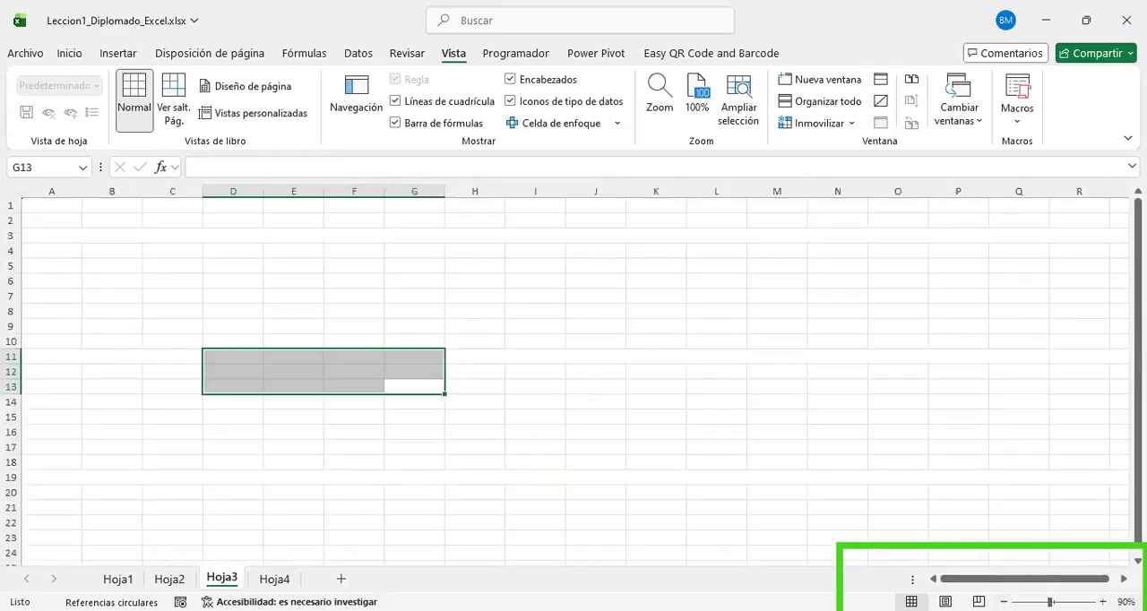
click(1103, 602)
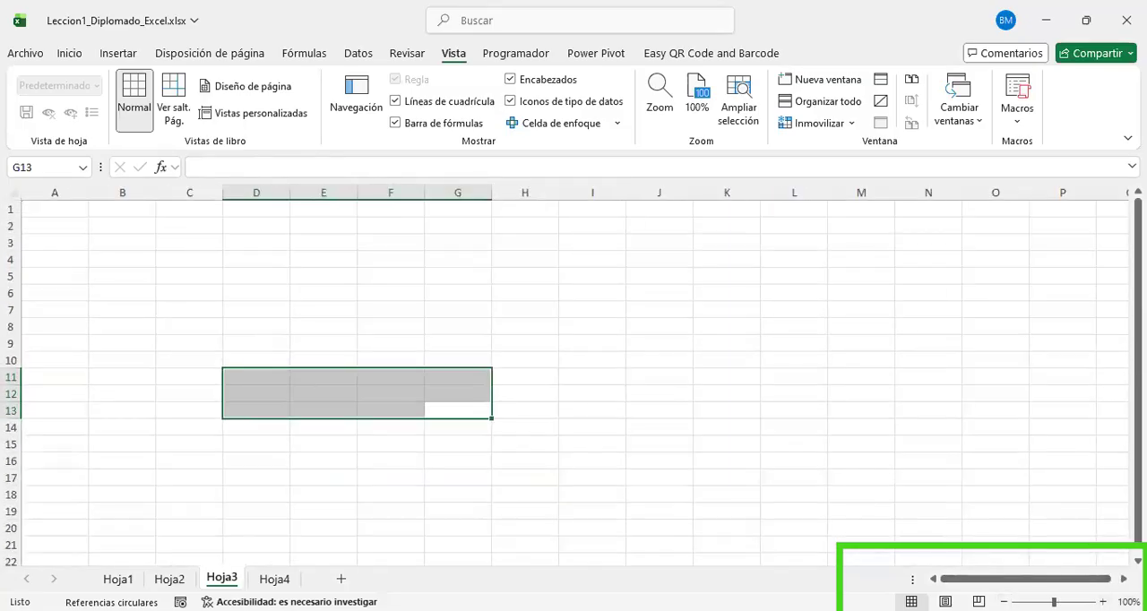
Step: Visit Hoja1, go to Hoja2 and compare its Page Layout view with Page Break Preview, ending in Page Layout view
click(117, 579)
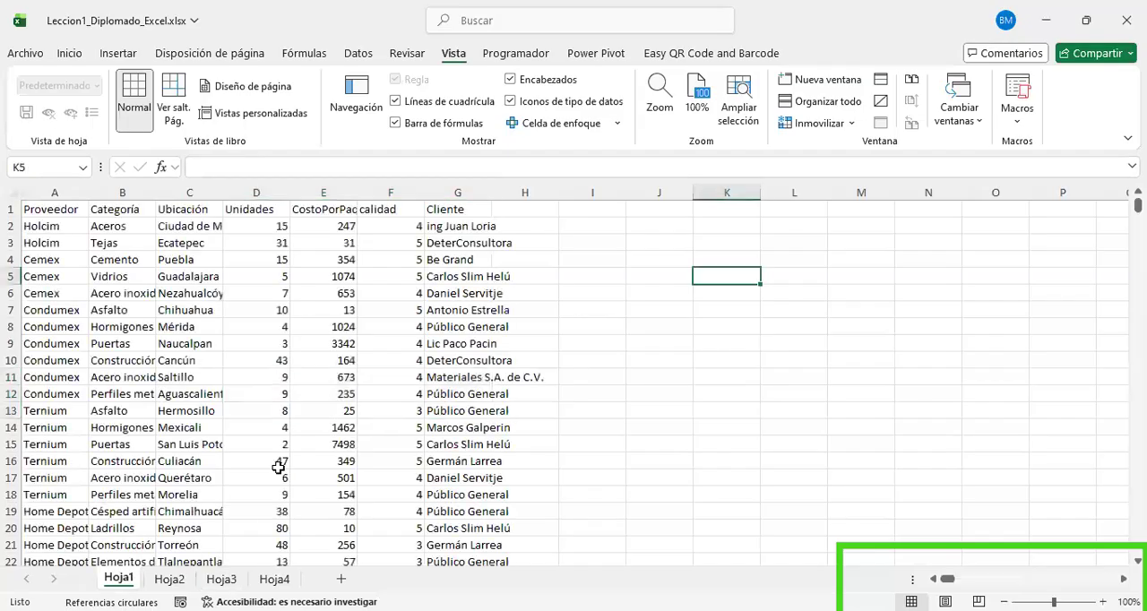
click(169, 579)
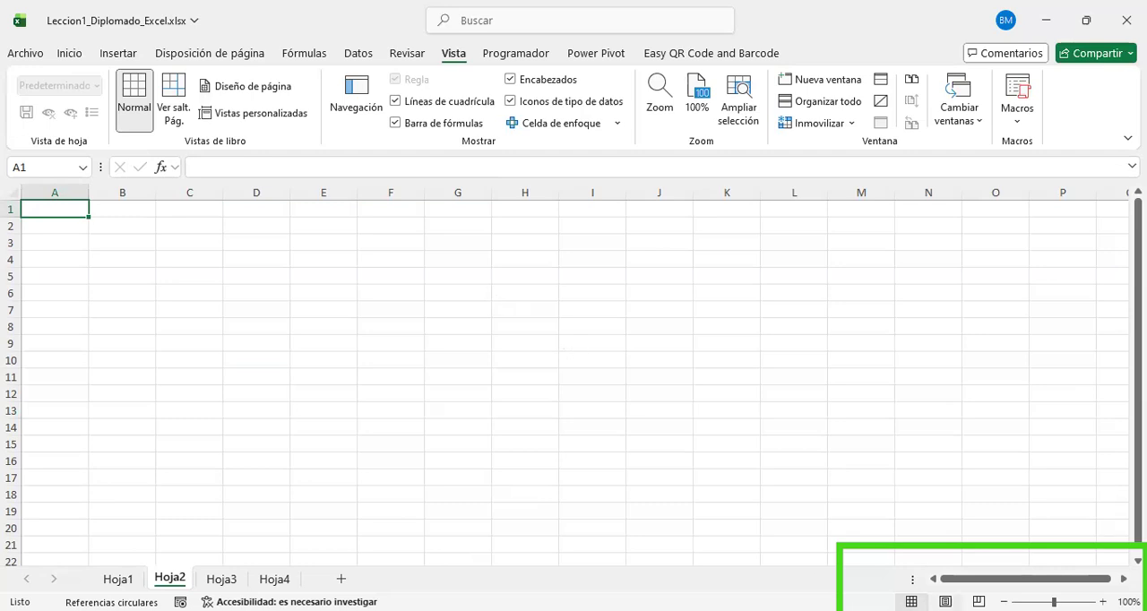
click(944, 602)
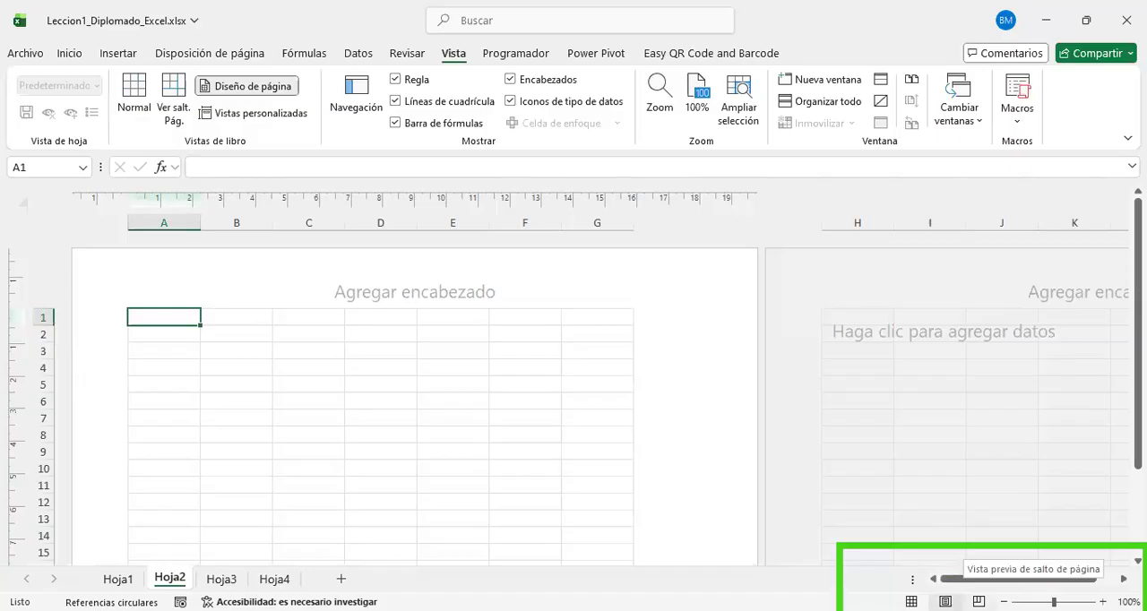
click(979, 601)
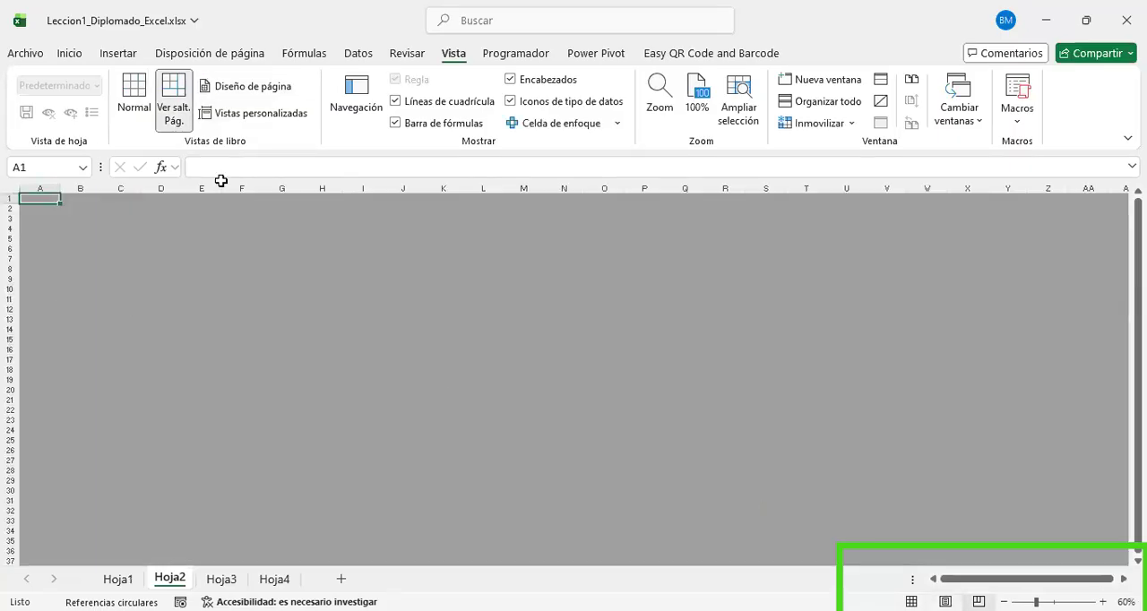
click(945, 601)
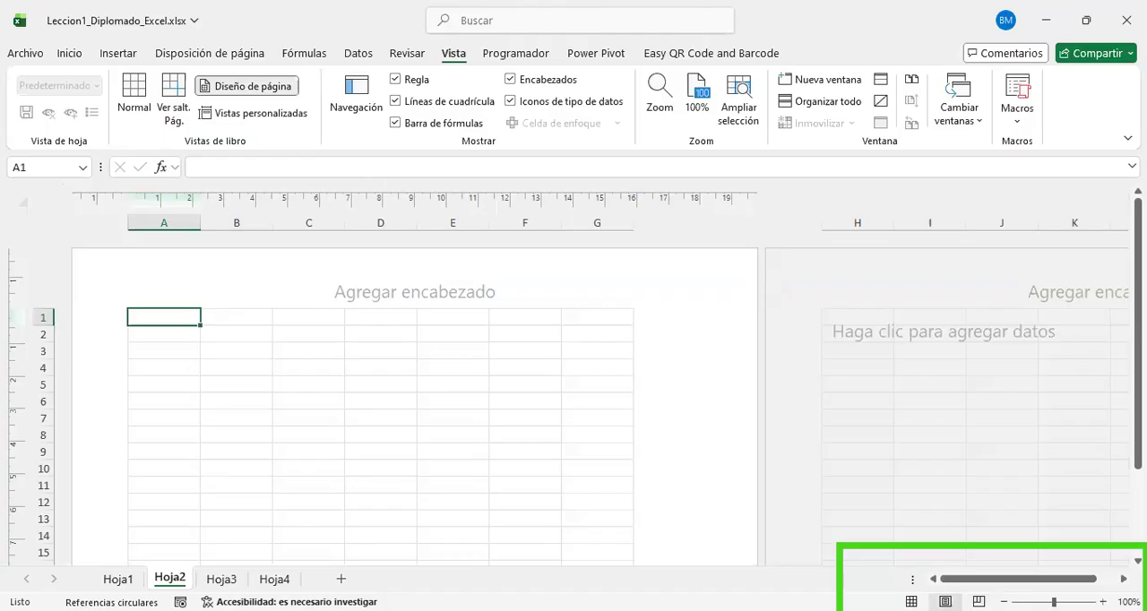
Step: Examine the page arrangement of Hoja2 in Page Layout view at 30% zoom and return the sheet to Normal view
scroll(914, 456, down, 5)
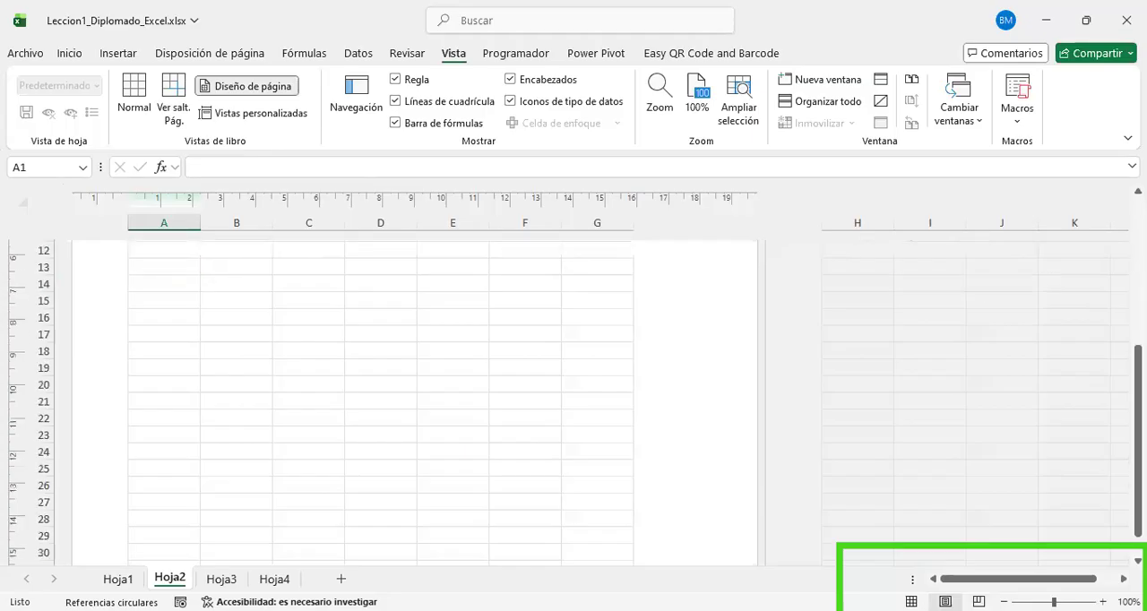
scroll(346, 433, down, 5)
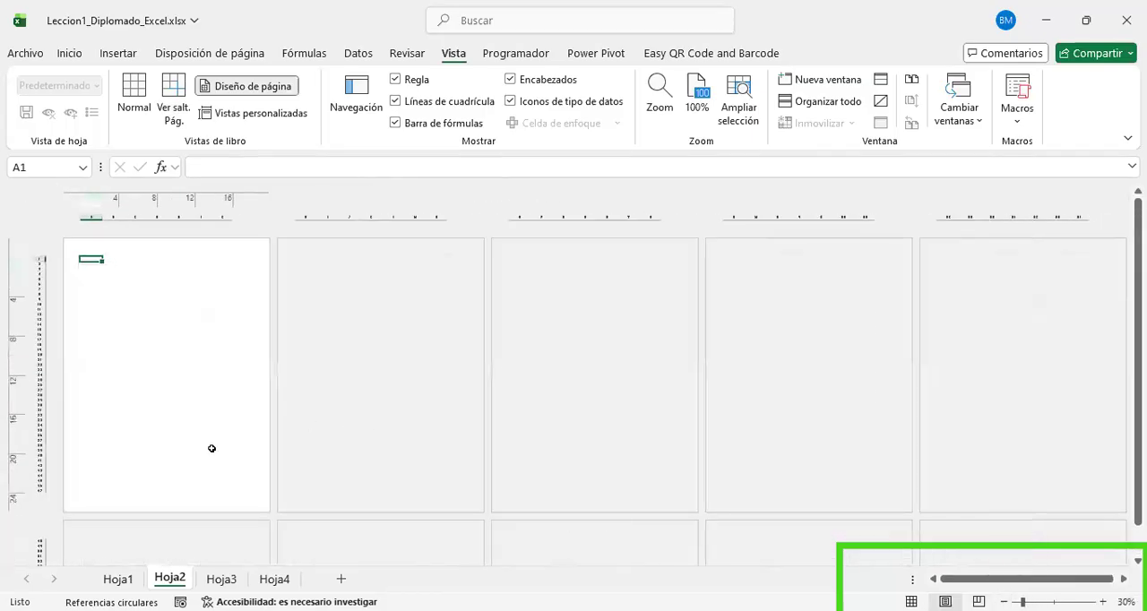
scroll(225, 391, down, 1)
scroll(240, 406, up, 1)
click(206, 356)
scroll(299, 368, down, 3)
scroll(298, 368, down, 2)
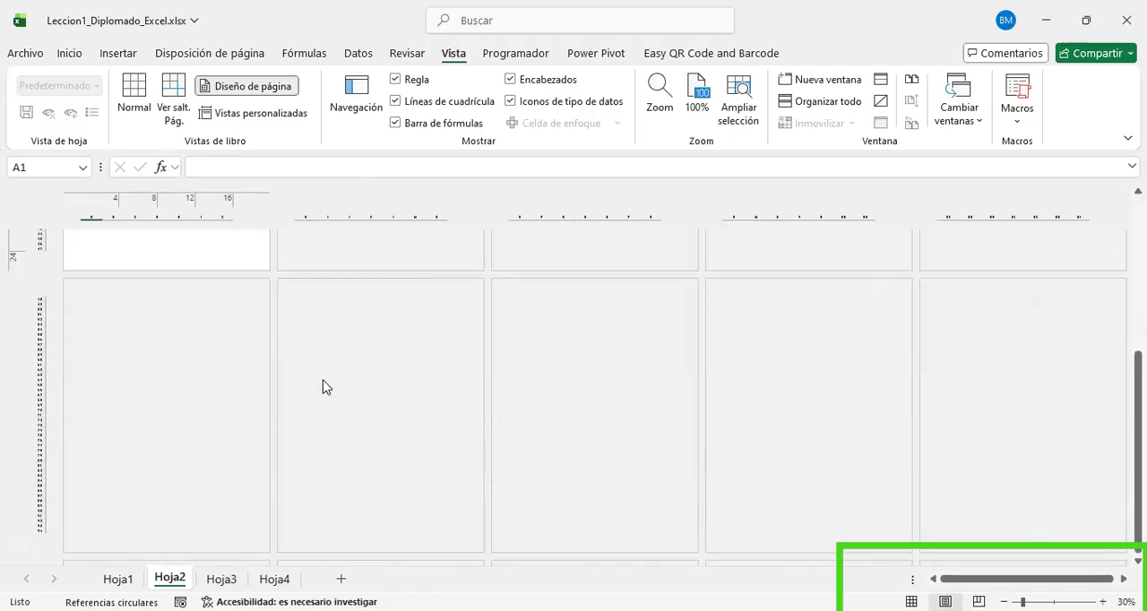
scroll(87, 414, up, 2)
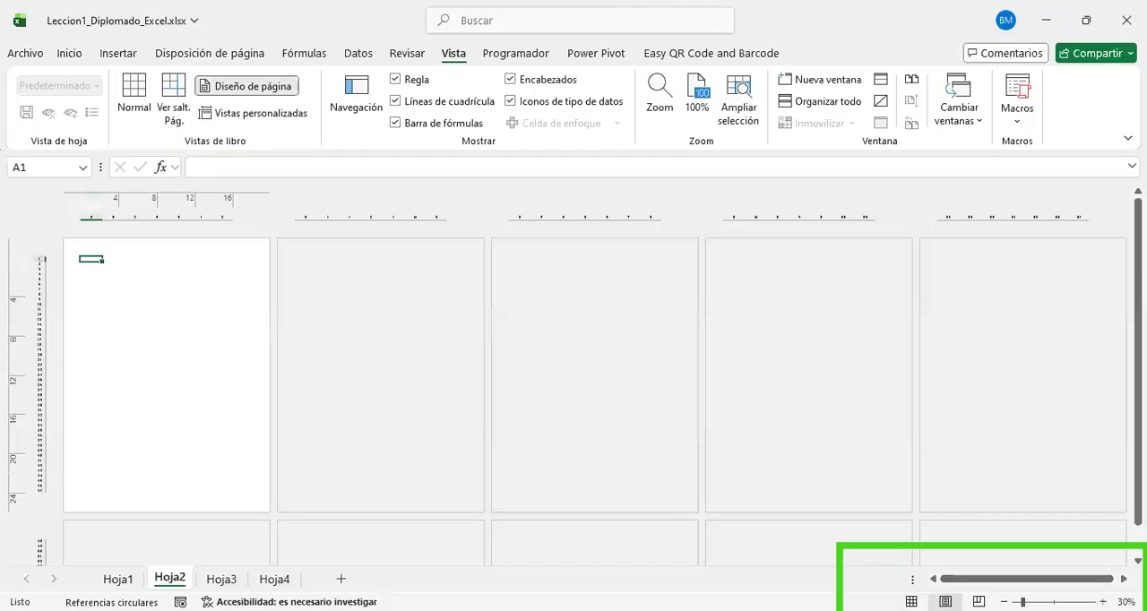
click(911, 602)
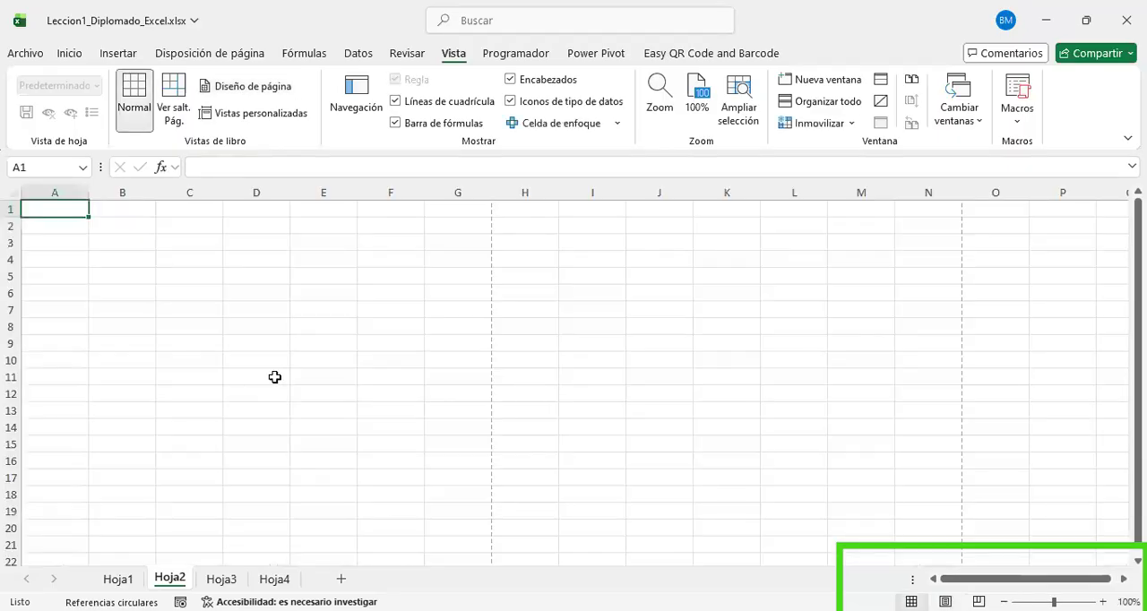
Step: Go to Hoja1, show slide 6, "Estructura de información en Excel", in the PowerPoint presentation, and return to Excel
click(114, 578)
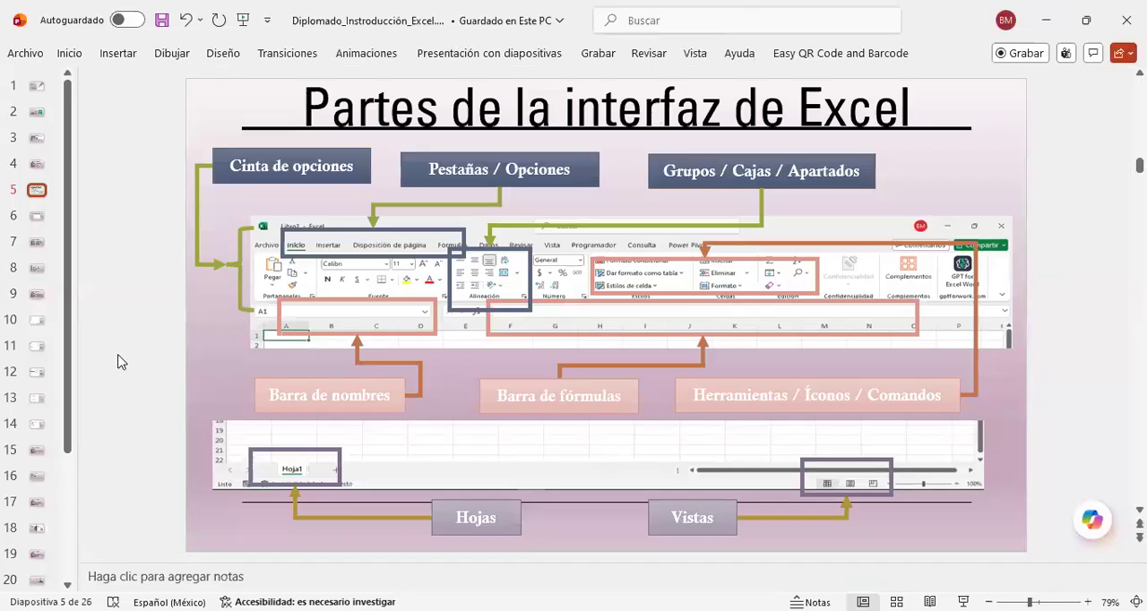
scroll(121, 361, down, 1)
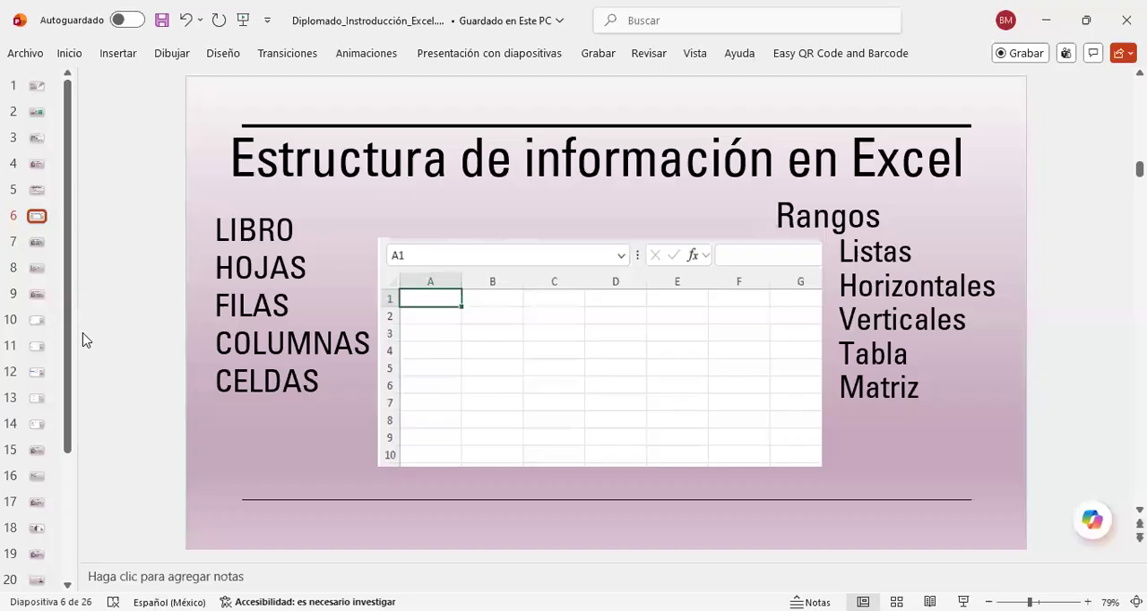
key(alt+Tab)
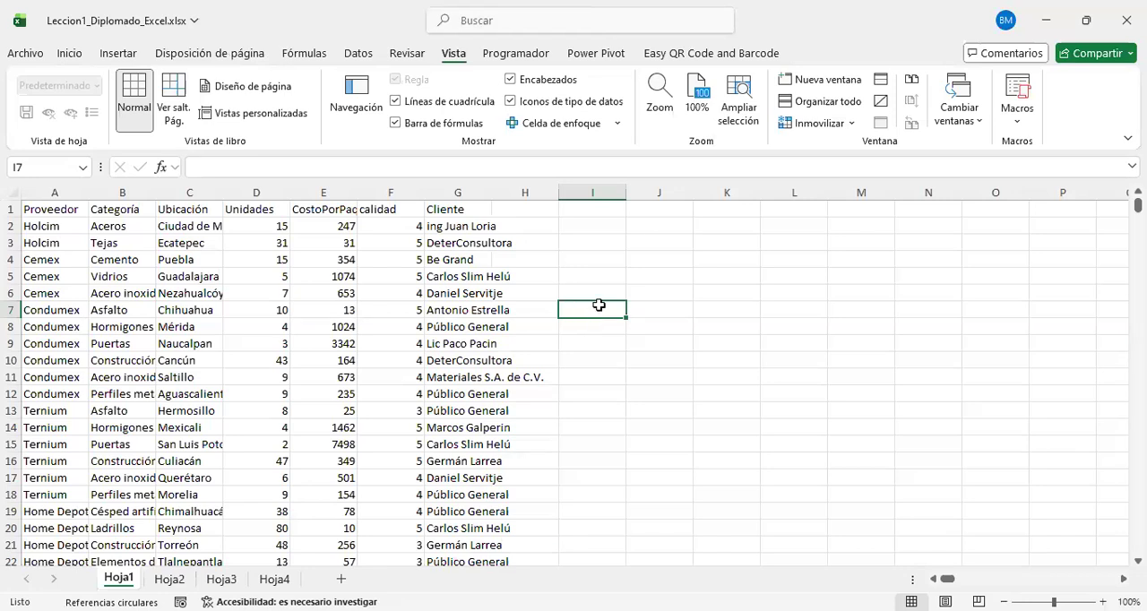
Step: Select the whole column J on Hoja1 and cell D4 on Hoja2
click(654, 238)
click(654, 197)
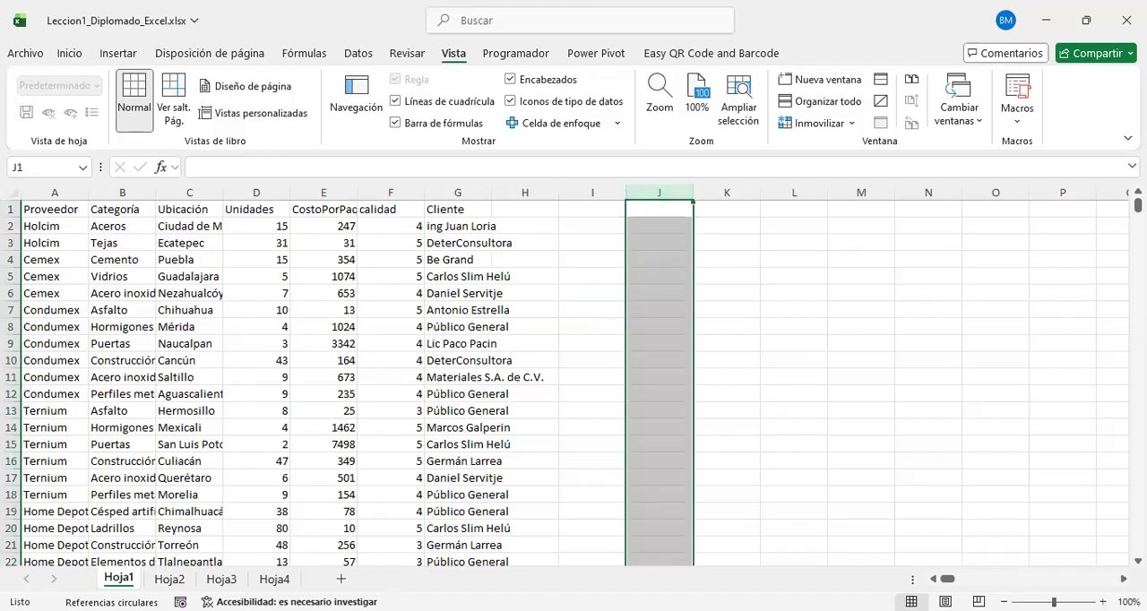
click(170, 579)
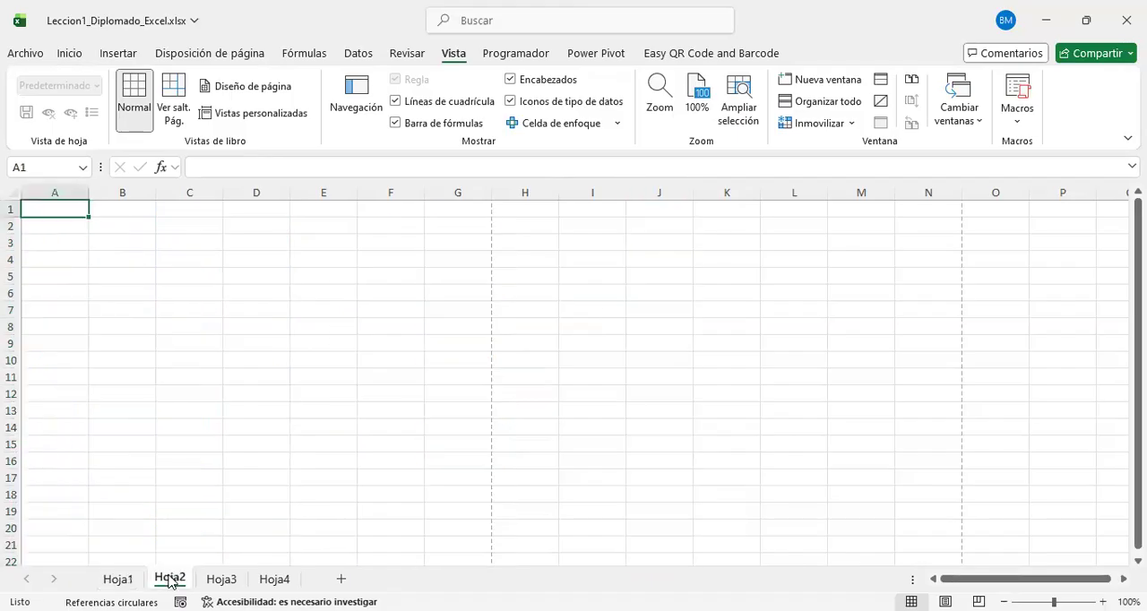
click(260, 257)
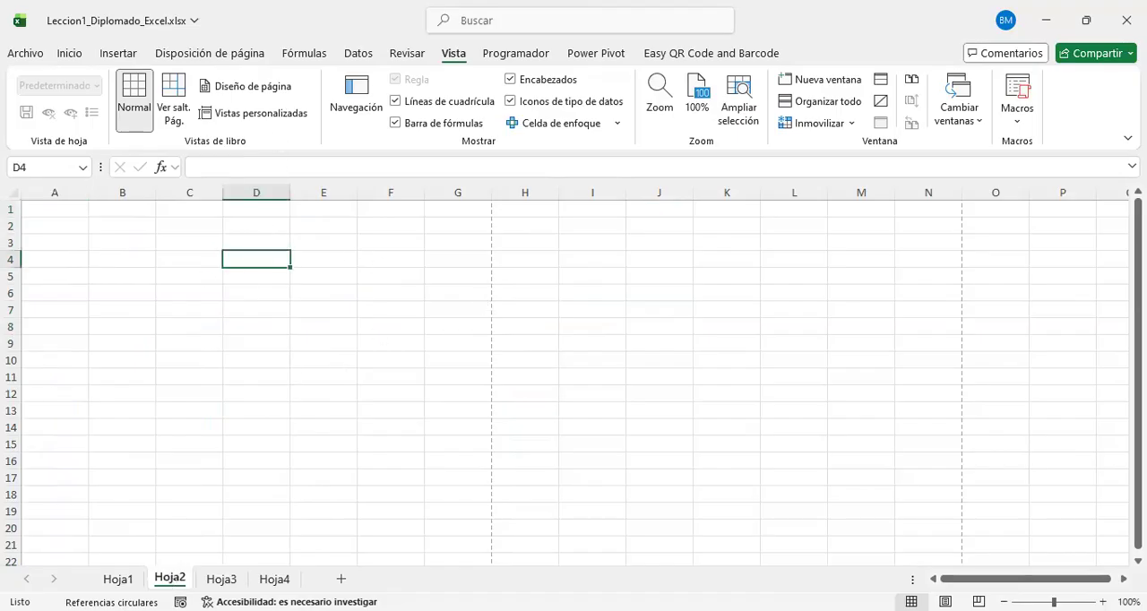
Step: Zoom Hoja2 in to 200% and select cell C2
click(1103, 602)
click(1103, 602)
click(1103, 602)
click(1103, 602)
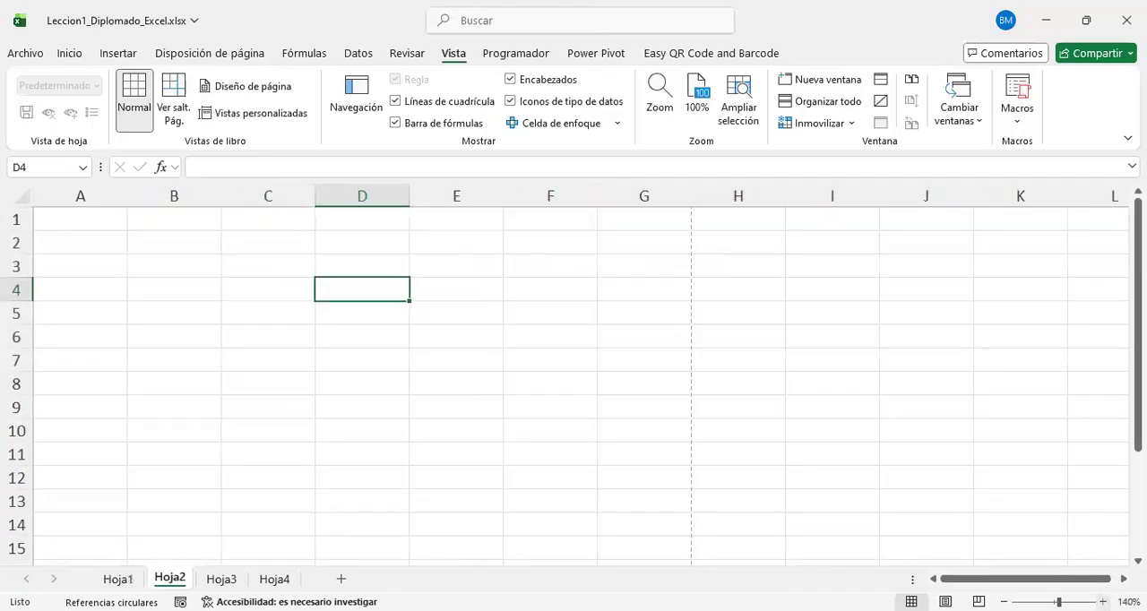
click(1103, 602)
double_click(1103, 602)
click(1103, 602)
click(1103, 602)
click(1103, 602)
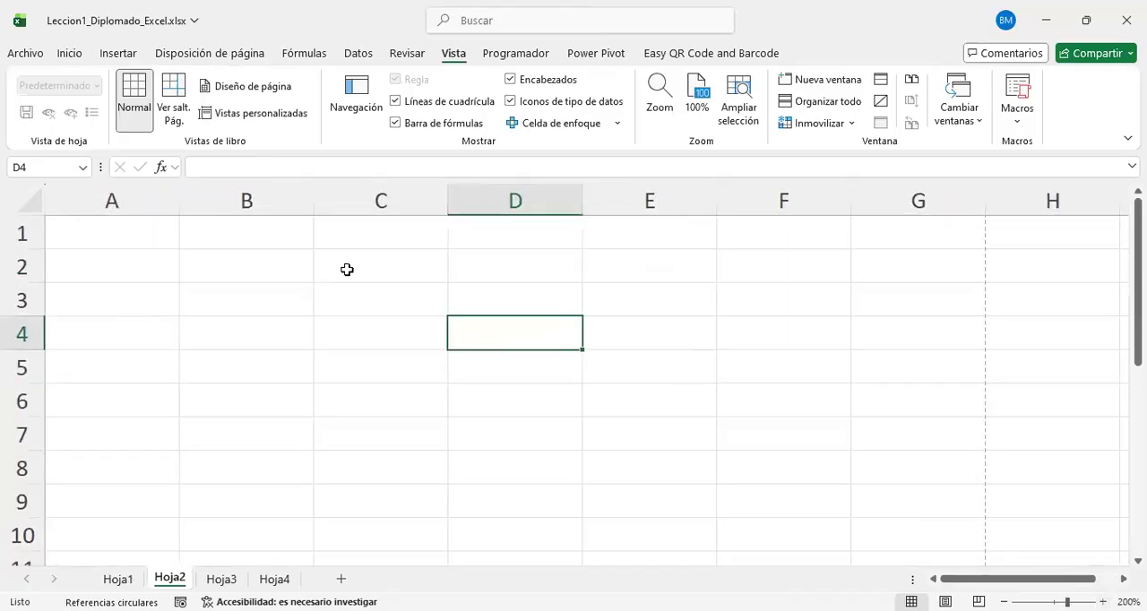
click(347, 269)
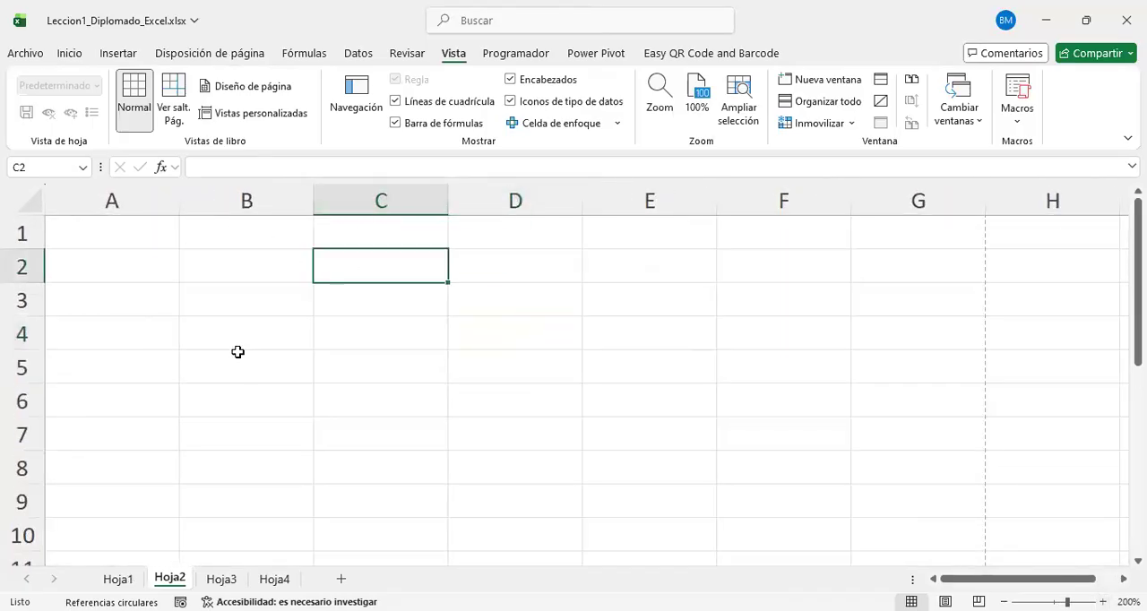
Step: Fill cell C6 on Hoja2 with yellow
click(393, 204)
click(358, 398)
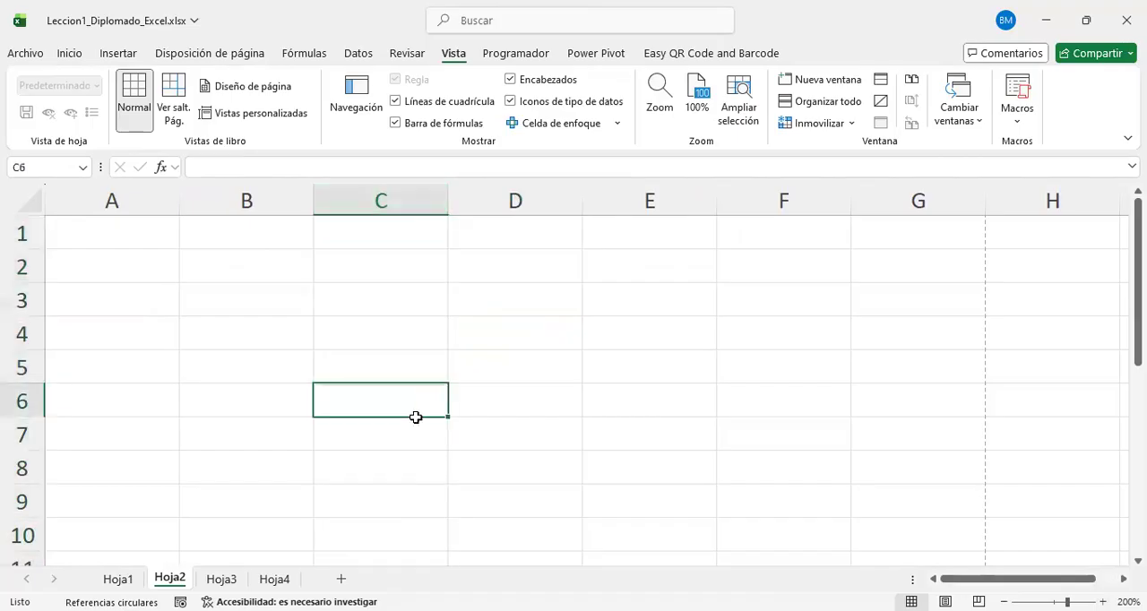
key(shift+space)
click(385, 391)
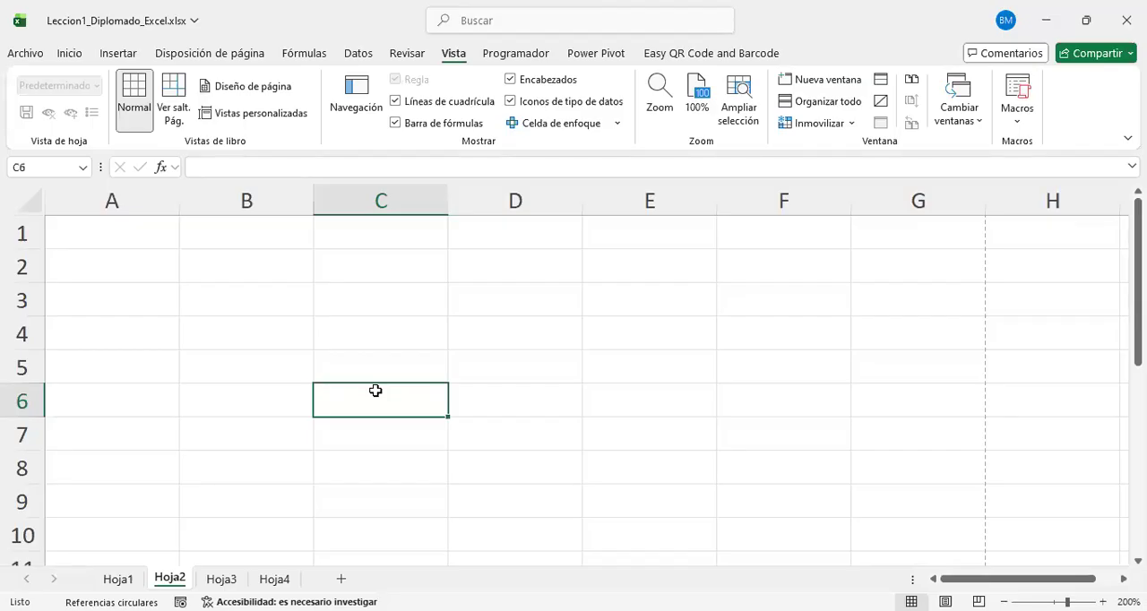
right_click(404, 401)
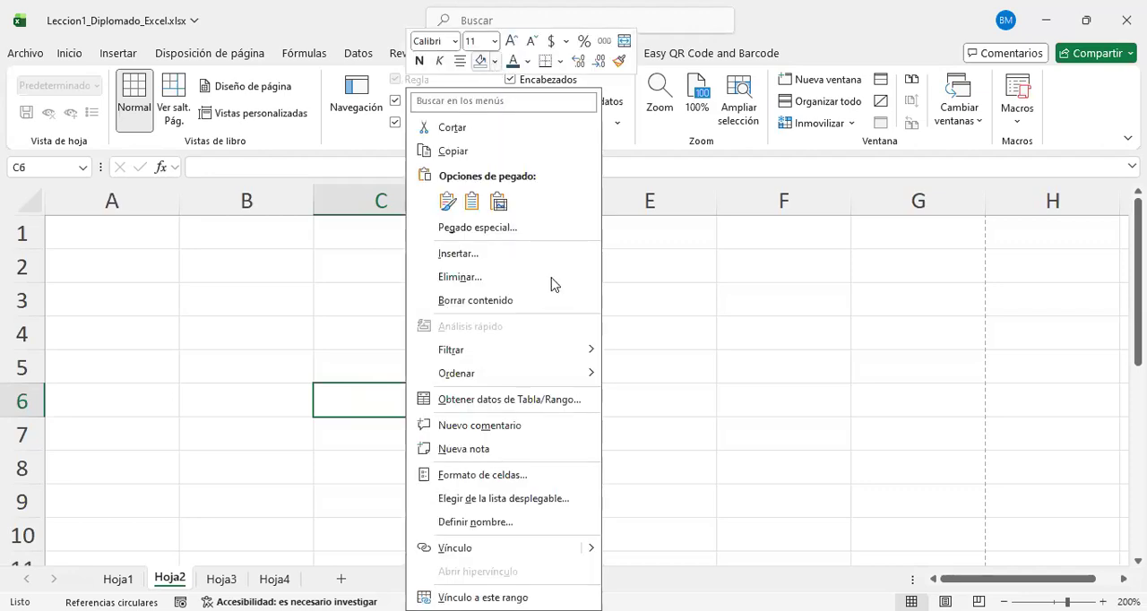
click(481, 61)
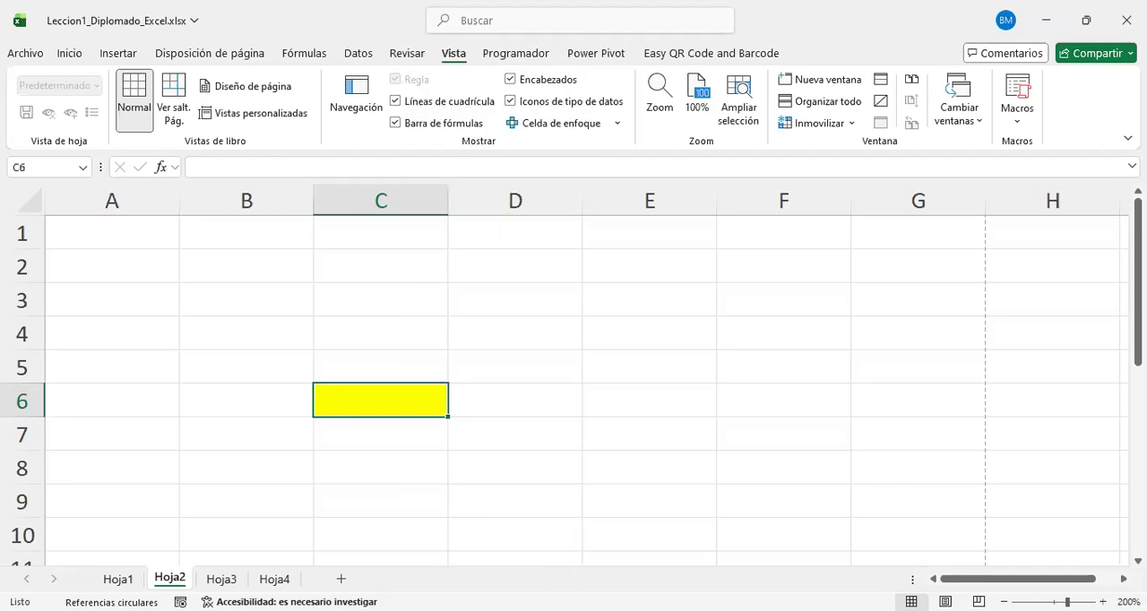
Step: Zoom the sheet in to 220% and enter the text C6 in the yellow cell
click(1102, 601)
click(1102, 601)
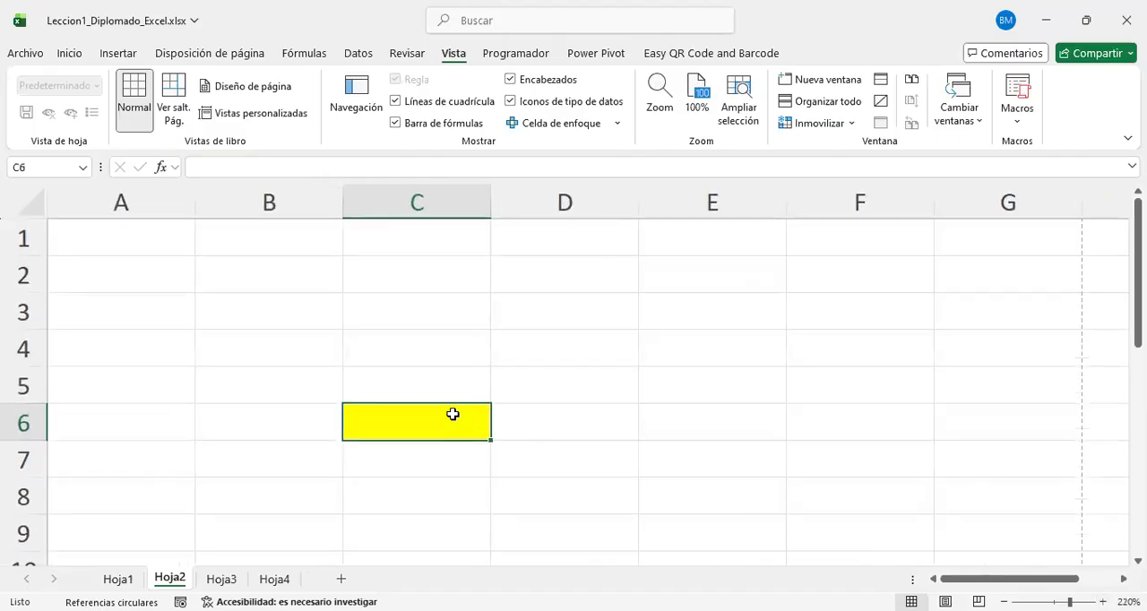
text(C)
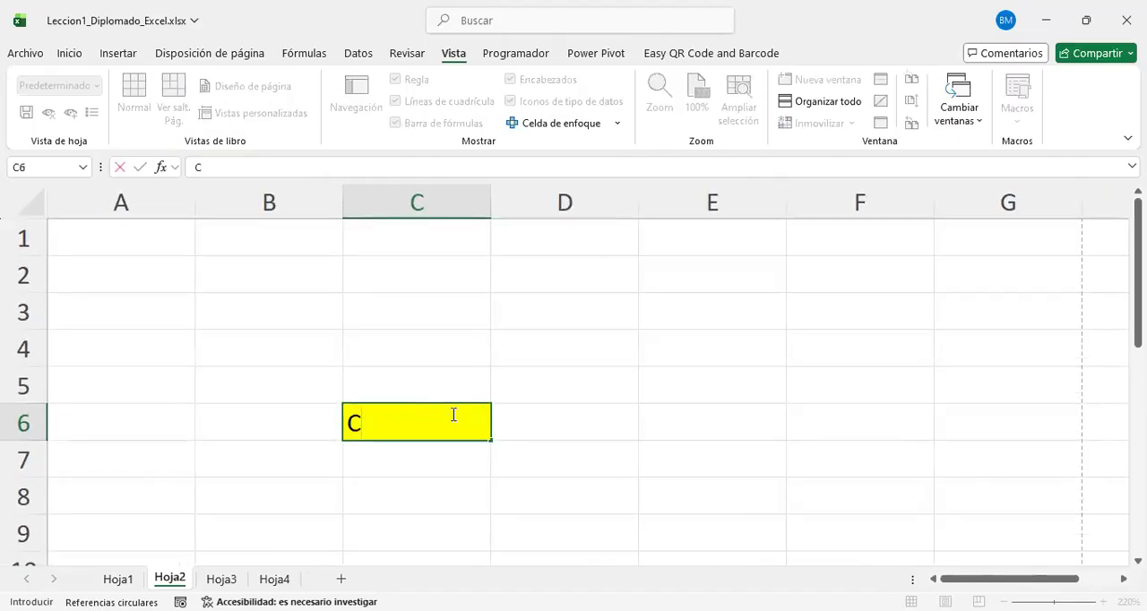
text(6)
key(Return)
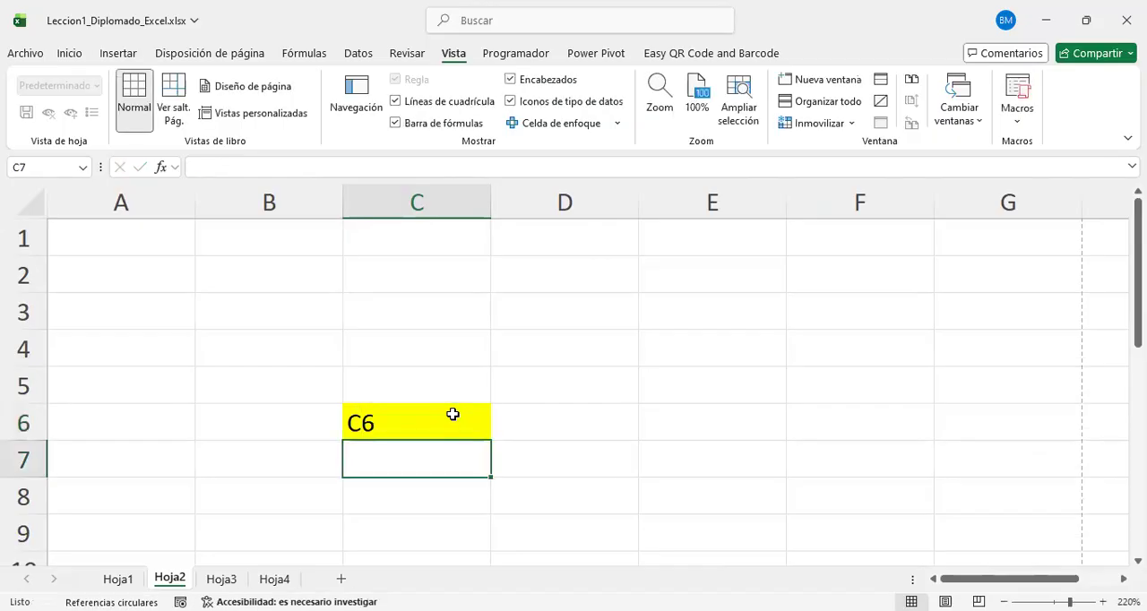
Step: Select column C and row 6 in turn, and fill cell B5 with yellow
click(432, 194)
click(36, 432)
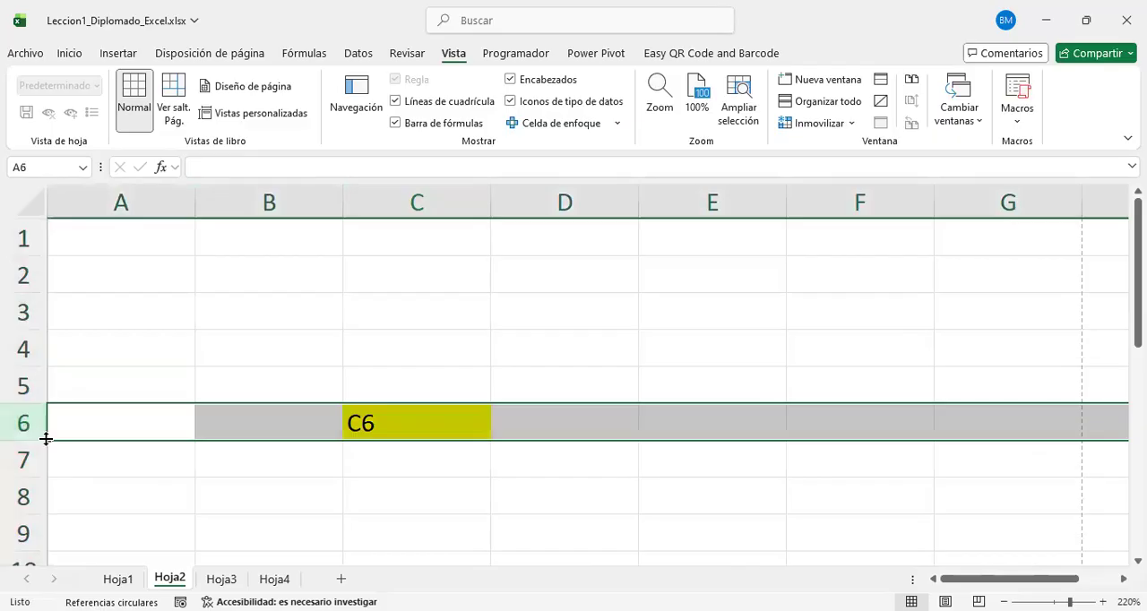
click(311, 372)
right_click(312, 373)
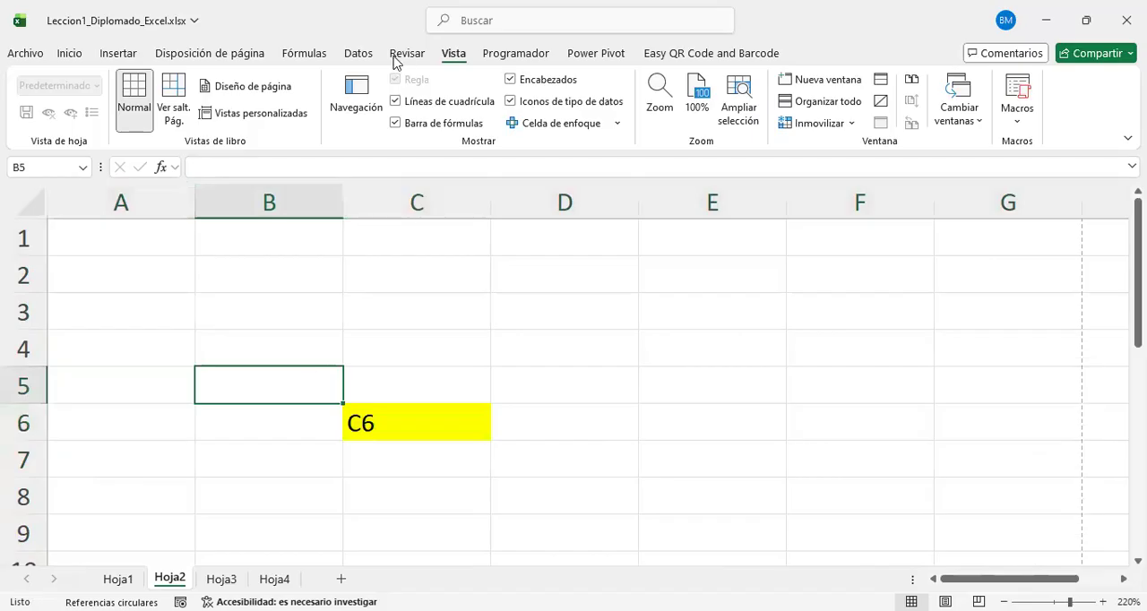
click(395, 61)
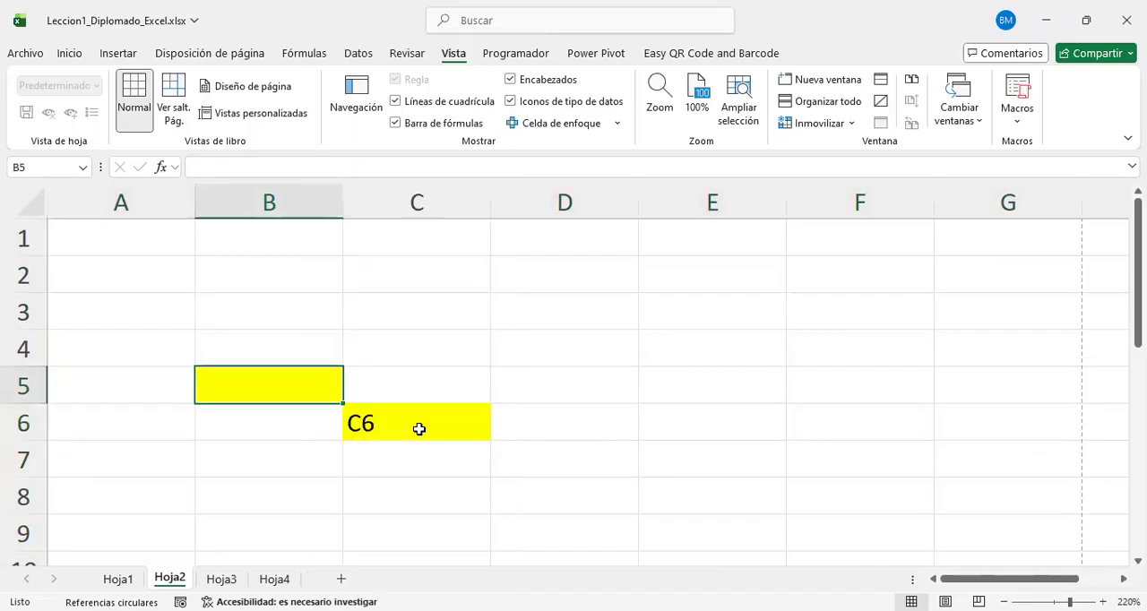
Step: Replace the text in cell C6 with the row-column reference R6C3
click(419, 429)
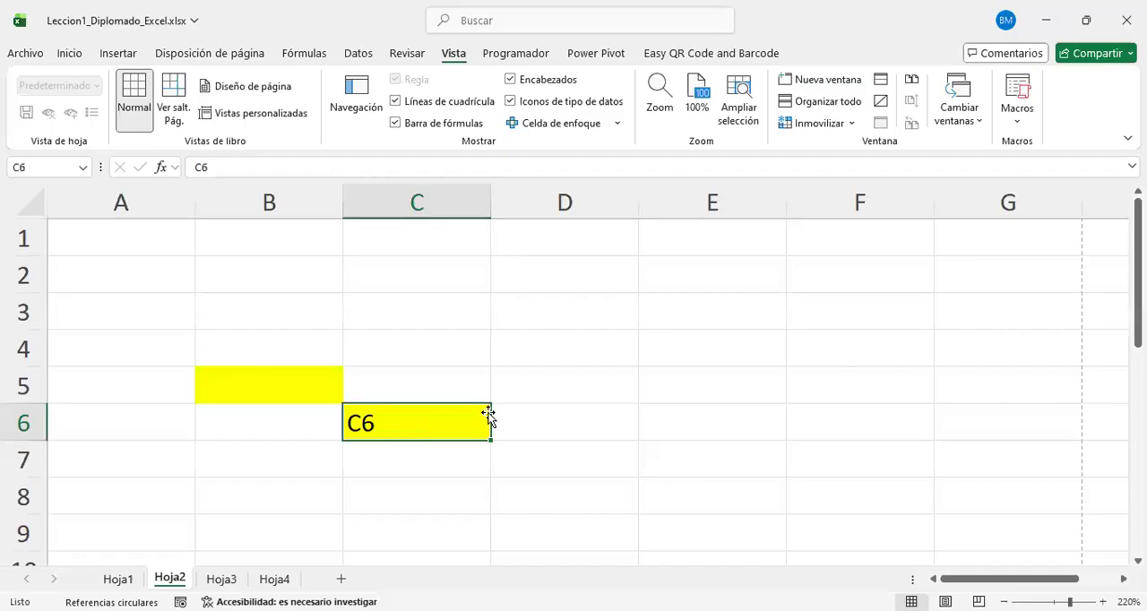
text(R)
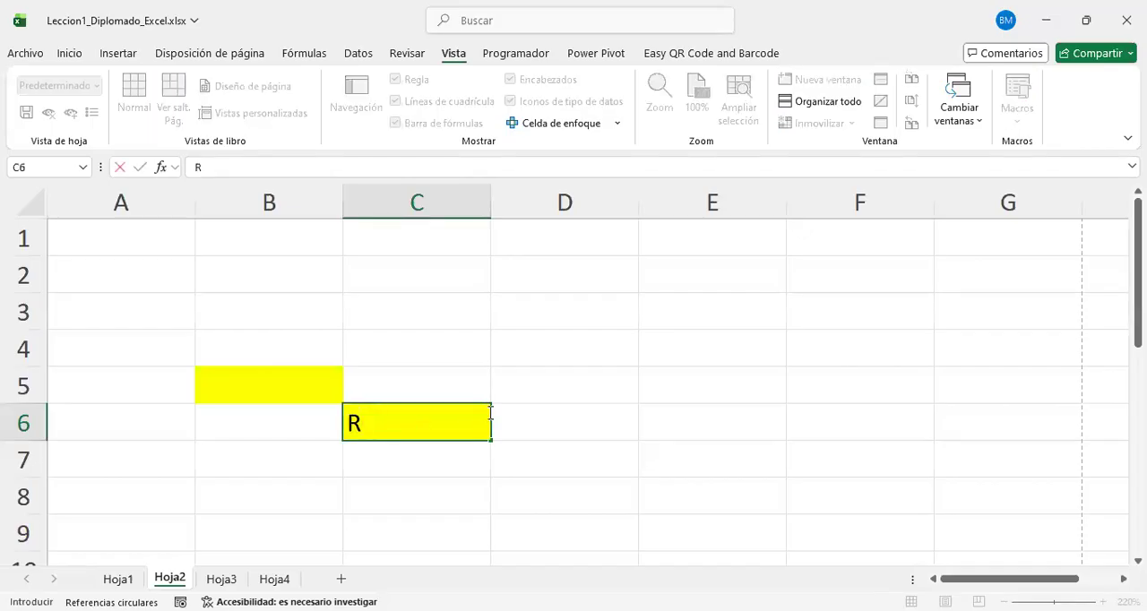
text(6C3)
key(Return)
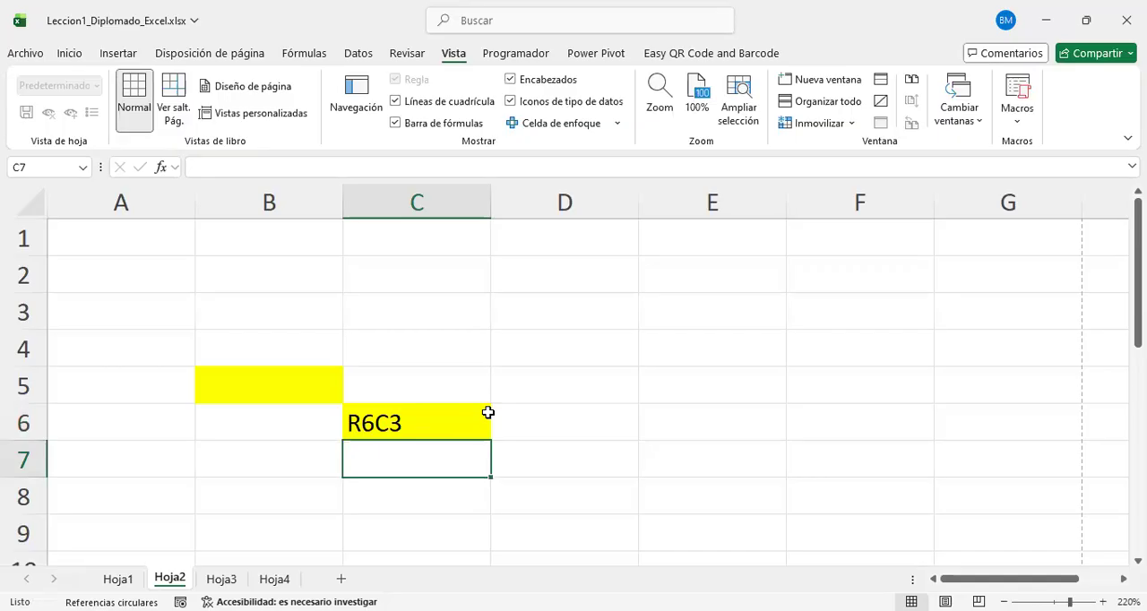
Step: Enter the text B5 in the yellow cell B5
click(387, 432)
click(280, 381)
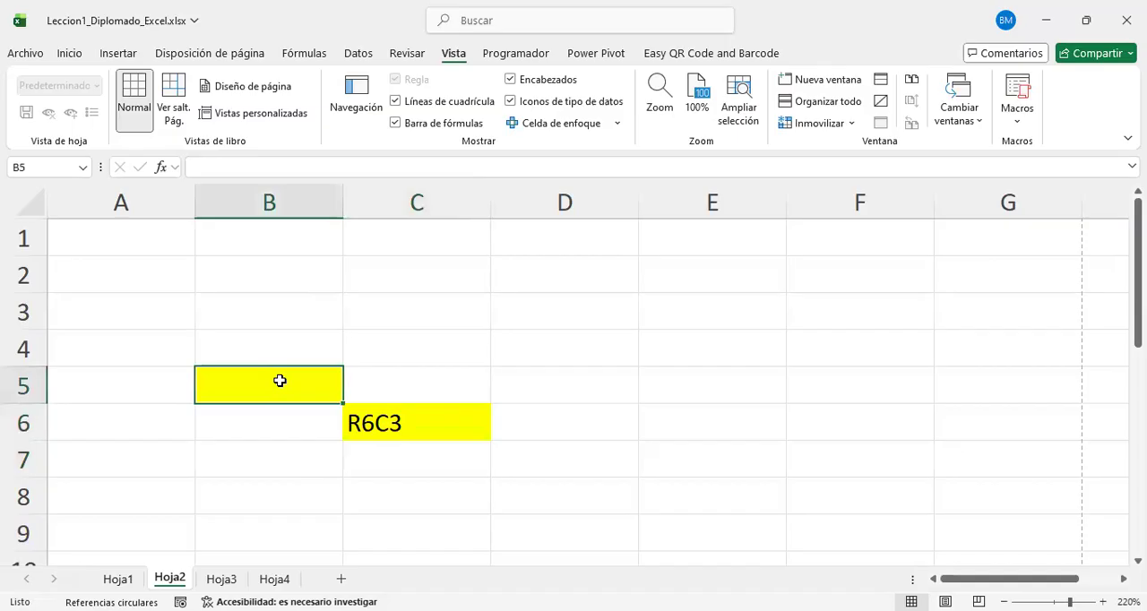
text(B5)
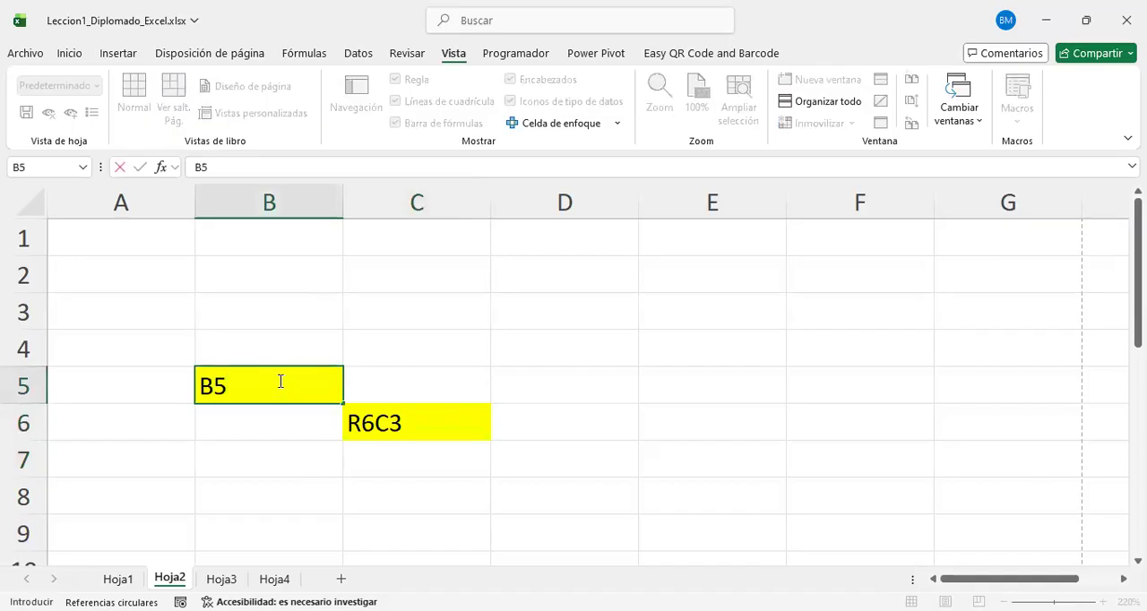
key(Return)
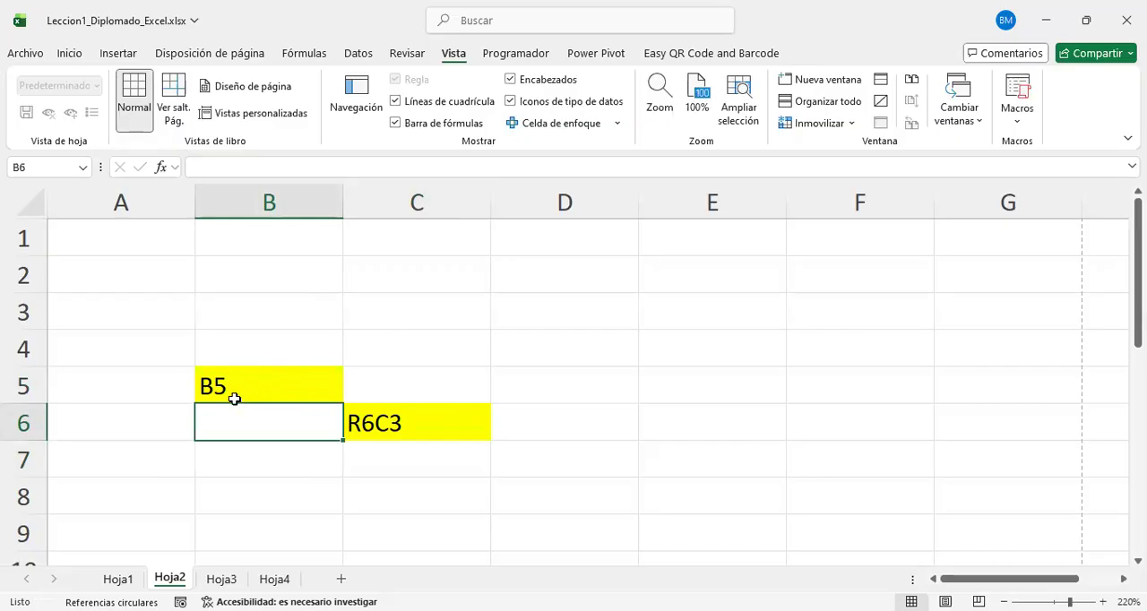
Step: Compare the references of cells B5 and C6, selecting row 6 and column C to trace where C6 lies
click(247, 372)
click(442, 435)
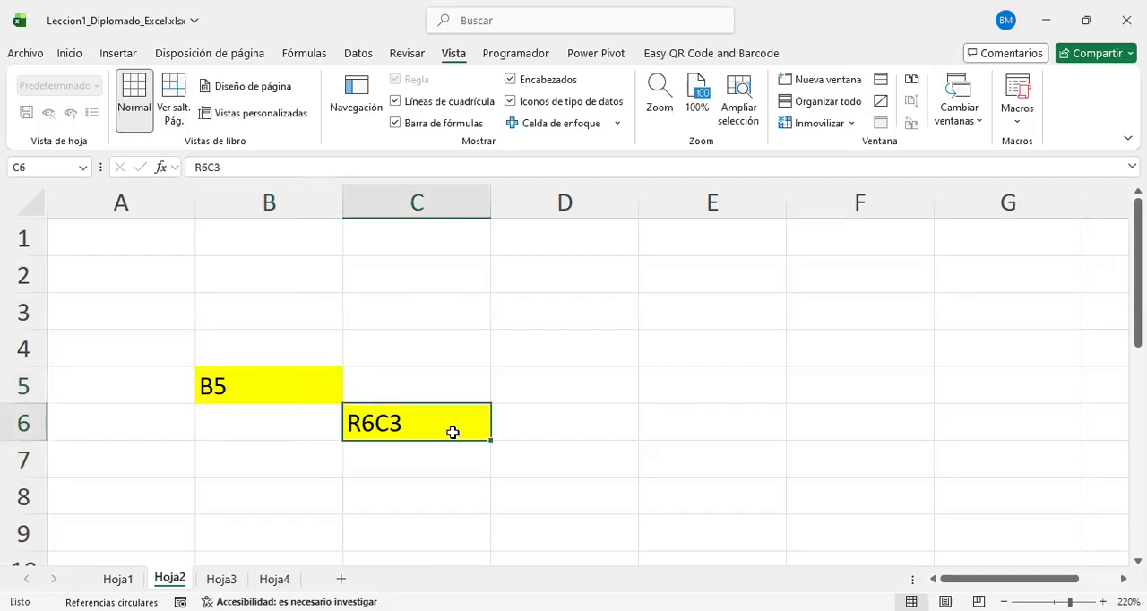
click(30, 414)
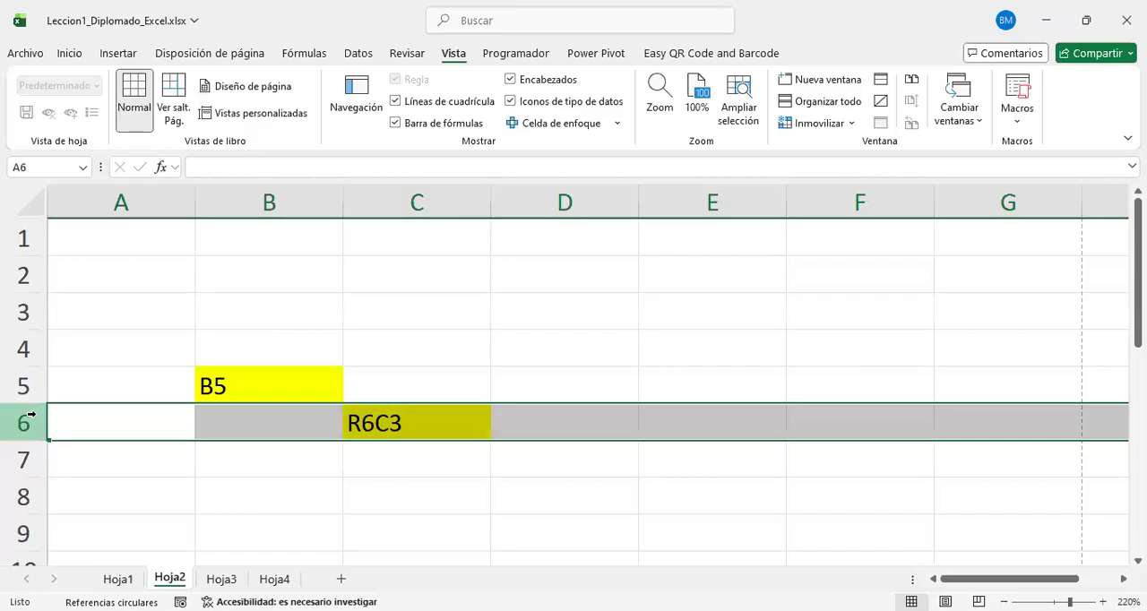
click(457, 194)
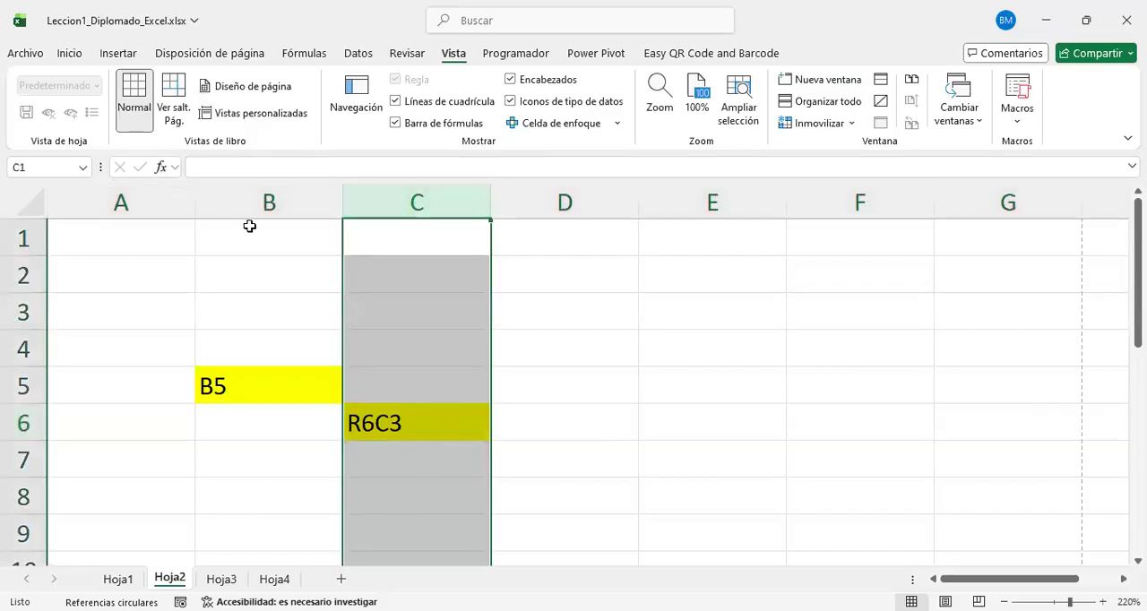
click(437, 435)
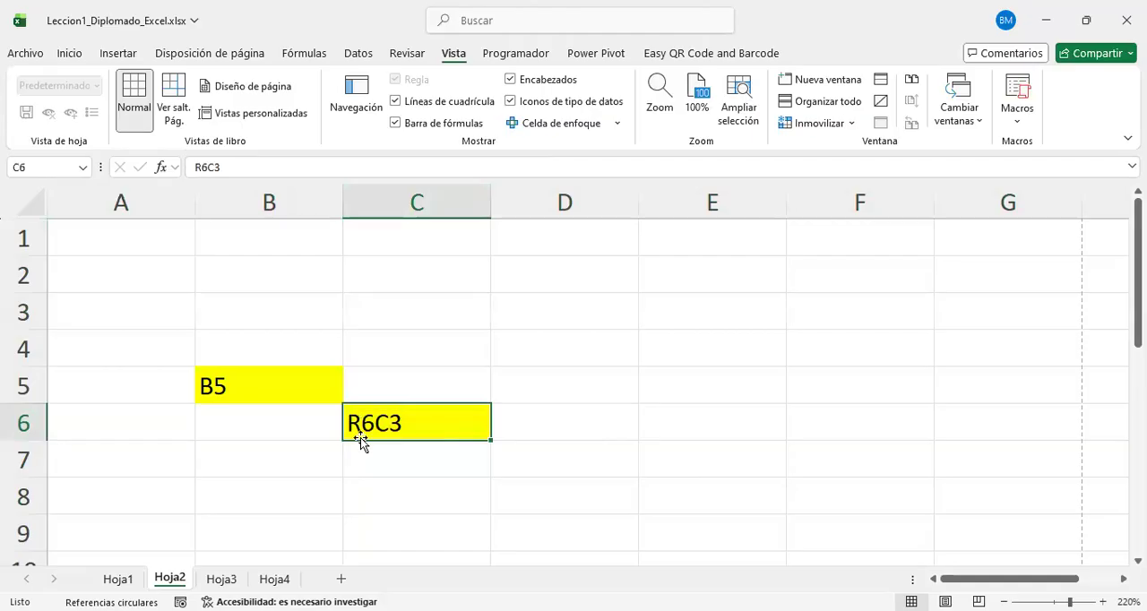
click(299, 391)
click(443, 427)
click(277, 372)
click(448, 433)
click(322, 384)
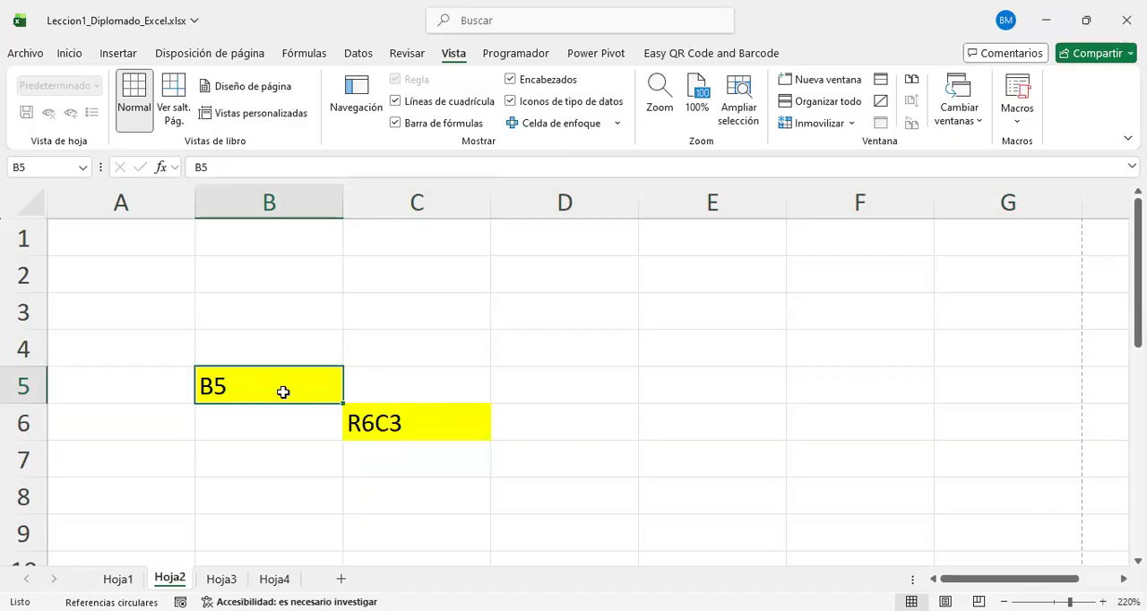
click(446, 418)
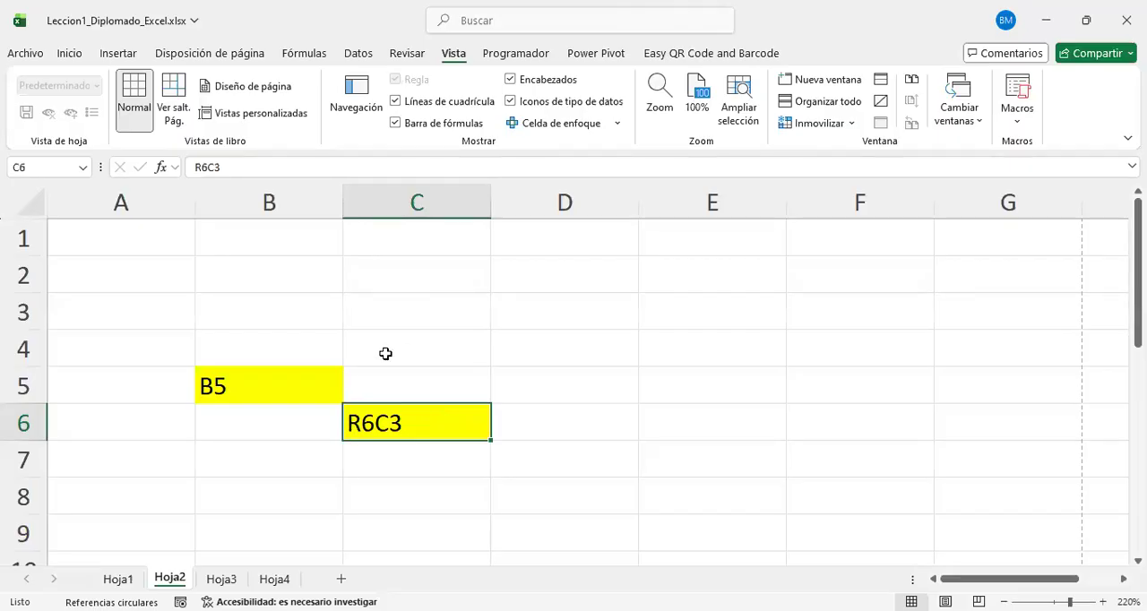
Step: Enter the heading RANGOS in cell C9
scroll(422, 368, down, 1)
scroll(538, 443, down, 1)
scroll(497, 431, up, 3)
click(404, 419)
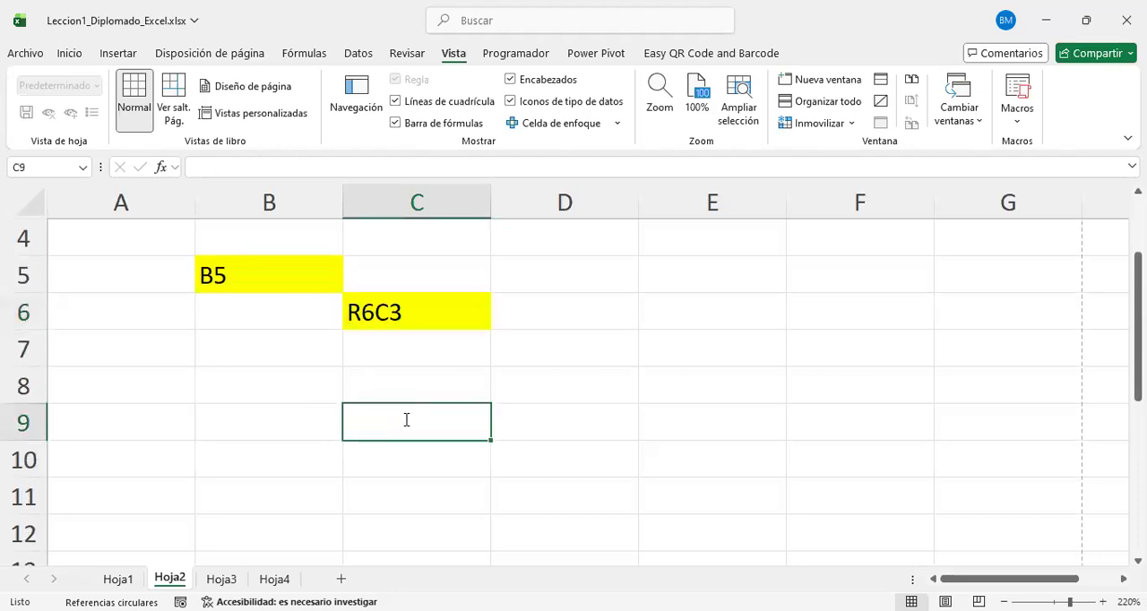
text(RANGOS)
key(Return)
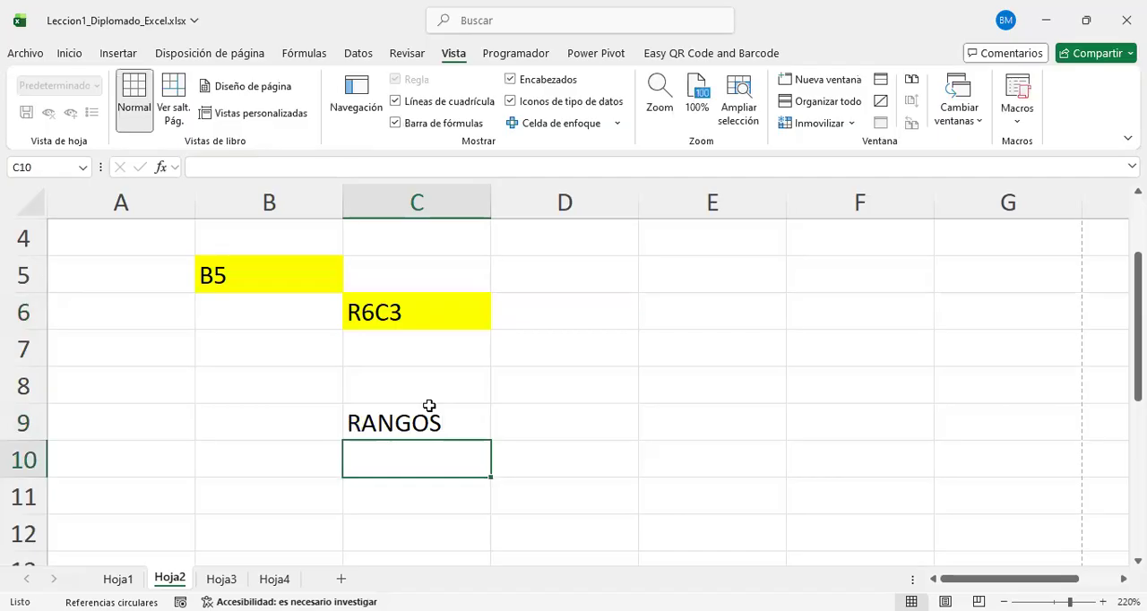
Step: Fill the RANGOS cell C9 with orange and move to cell D9
scroll(448, 358, down, 1)
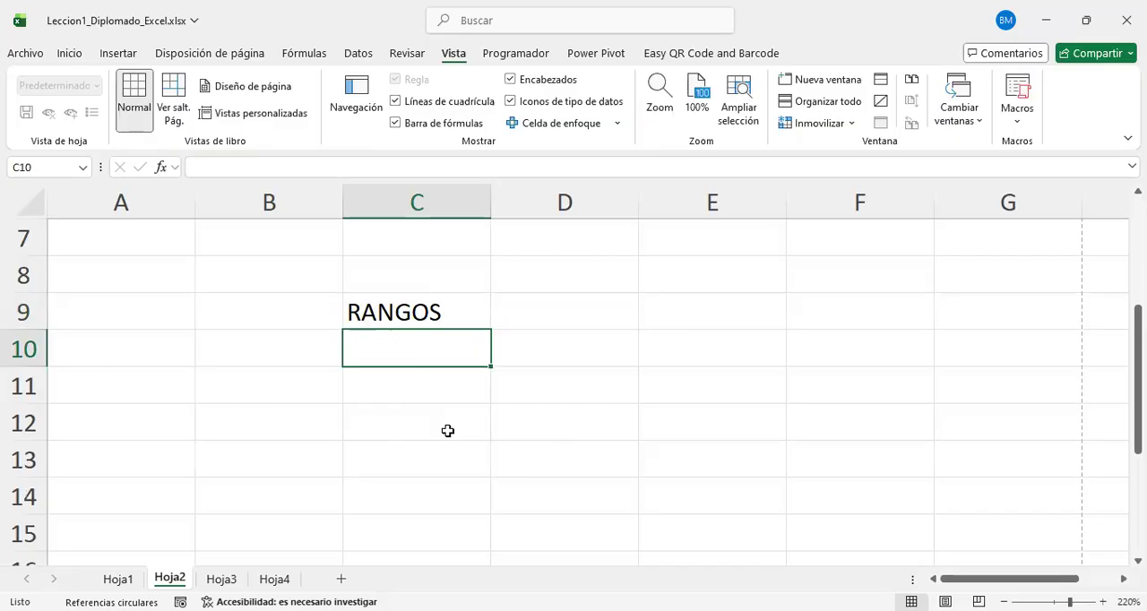
scroll(447, 431, up, 2)
scroll(447, 431, down, 1)
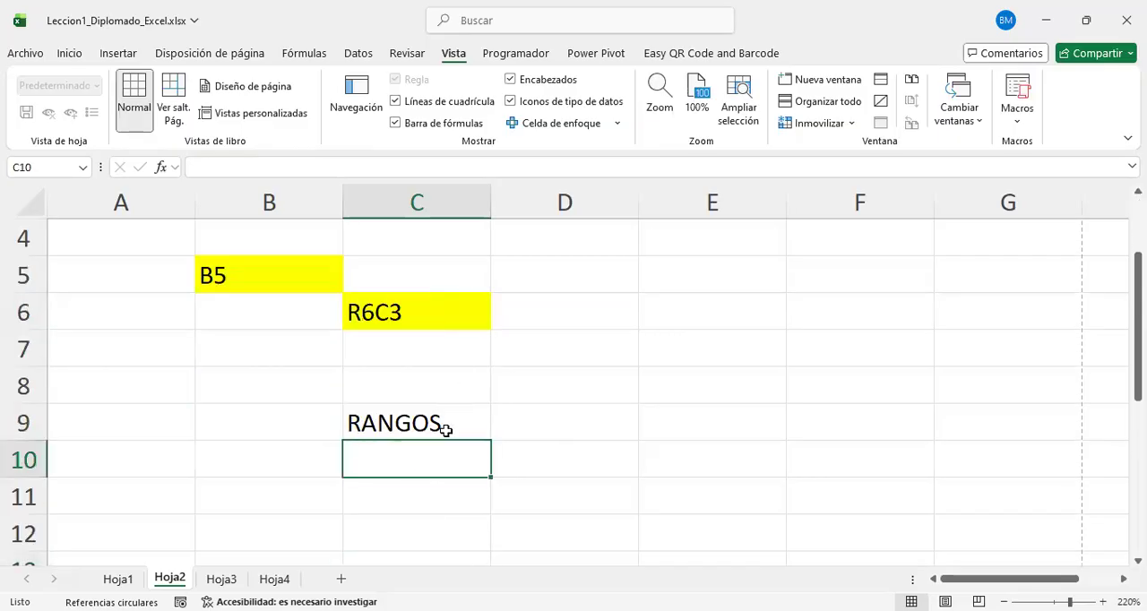
click(446, 430)
right_click(446, 430)
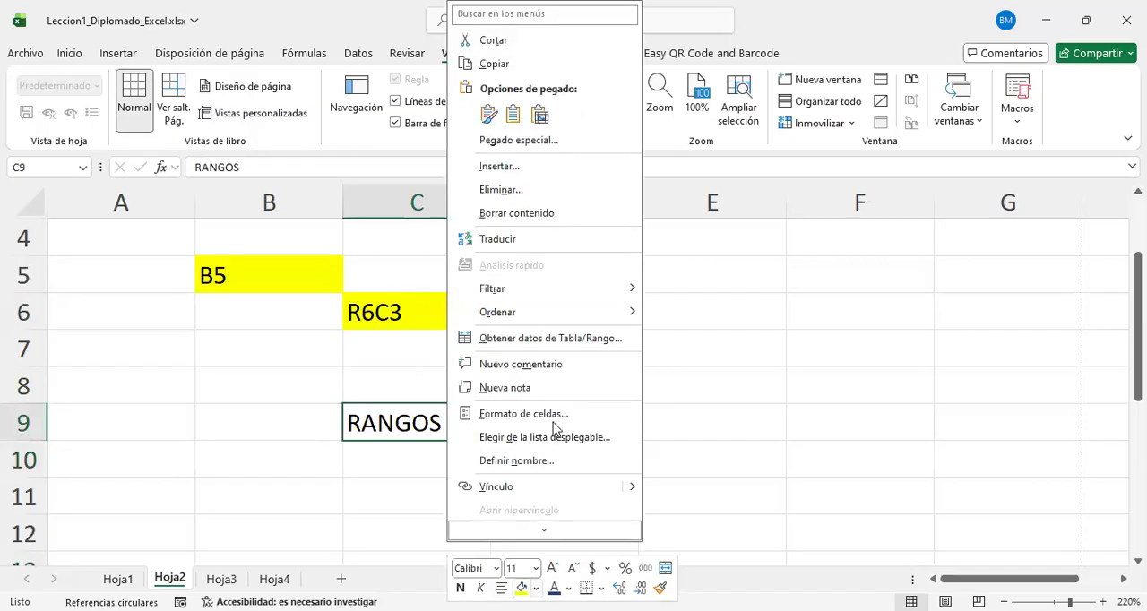
click(535, 588)
click(572, 505)
key(Right)
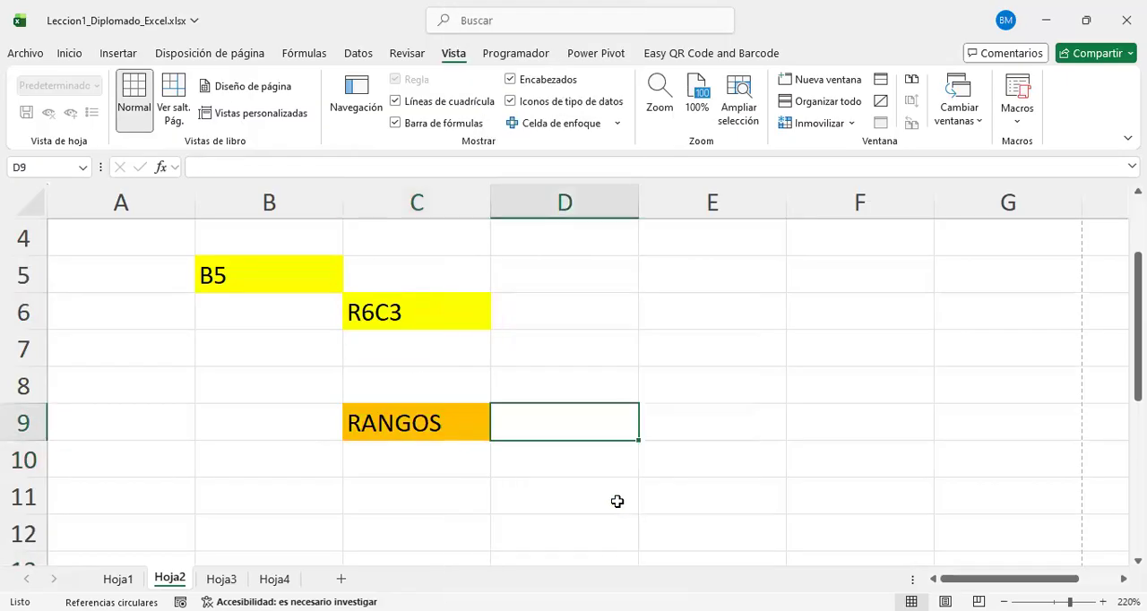
Step: Enter the text info in cell C11, two rows below the RANGOS heading
scroll(538, 466, down, 2)
scroll(512, 448, up, 1)
click(445, 399)
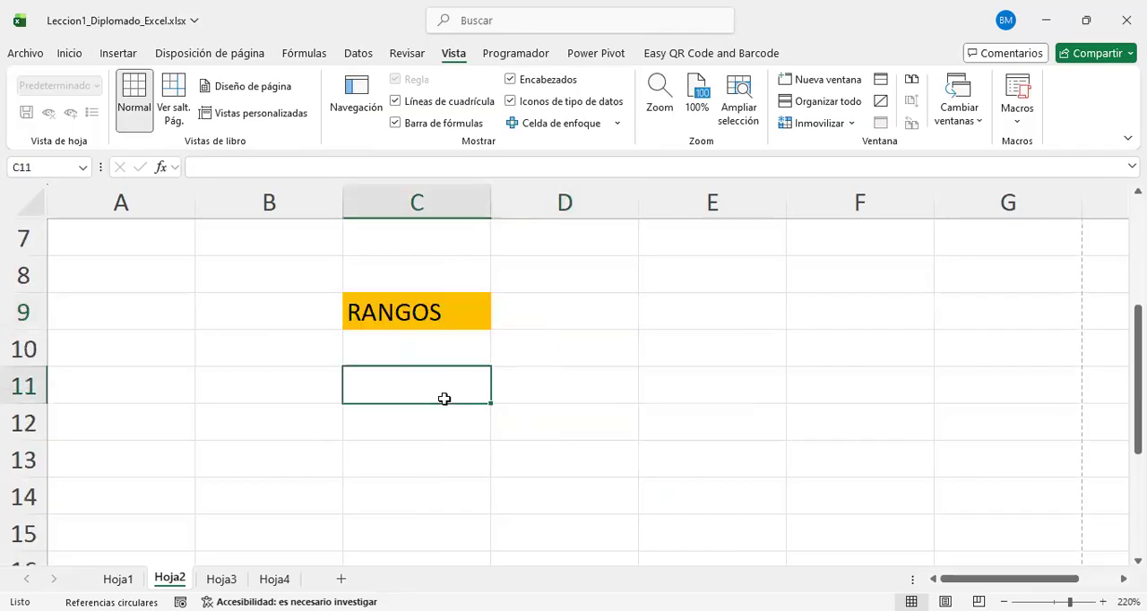
text(infor)
key(BackSpace)
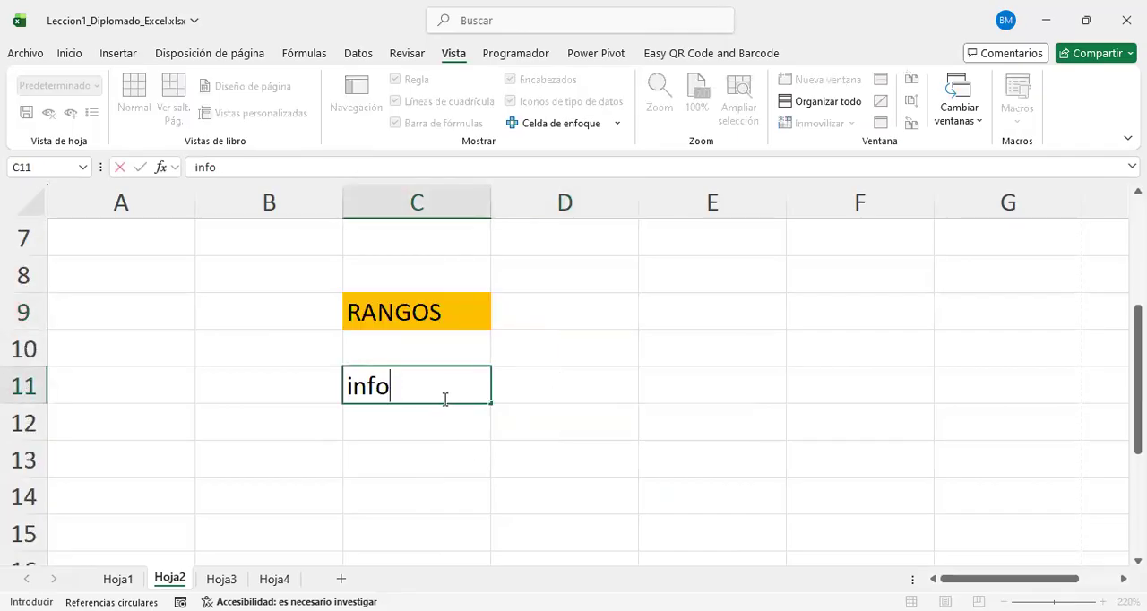
key(Return)
Step: Fill the info cell C11 with the same orange as the RANGOS cell
click(426, 387)
right_click(426, 387)
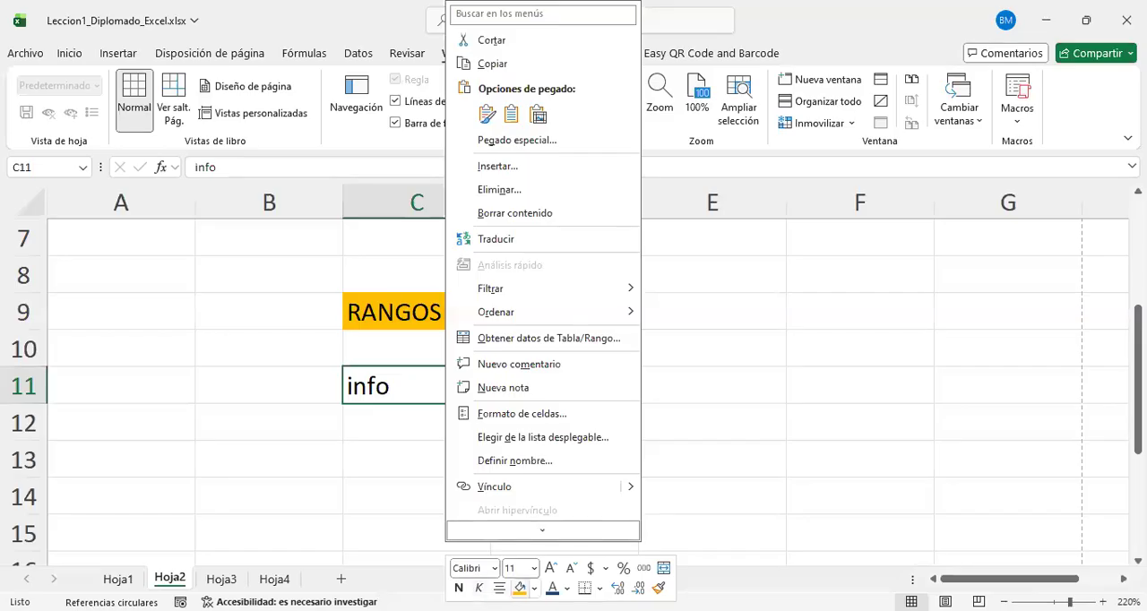
click(519, 588)
click(565, 422)
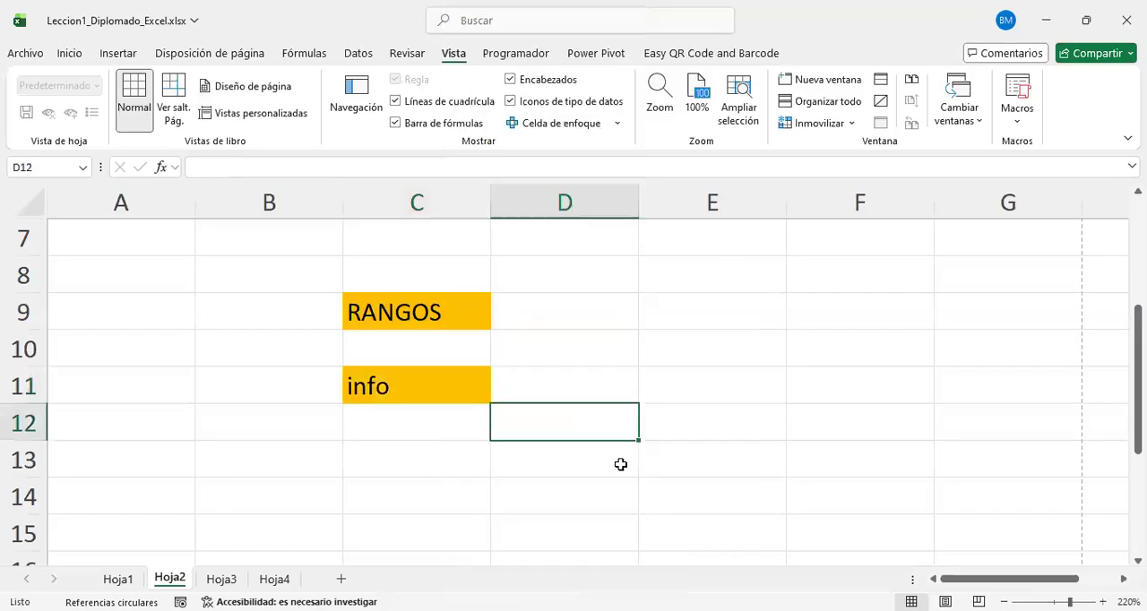
Step: Copy the info cell C11 into D9, beside the RANGOS heading, and return to C9
click(432, 387)
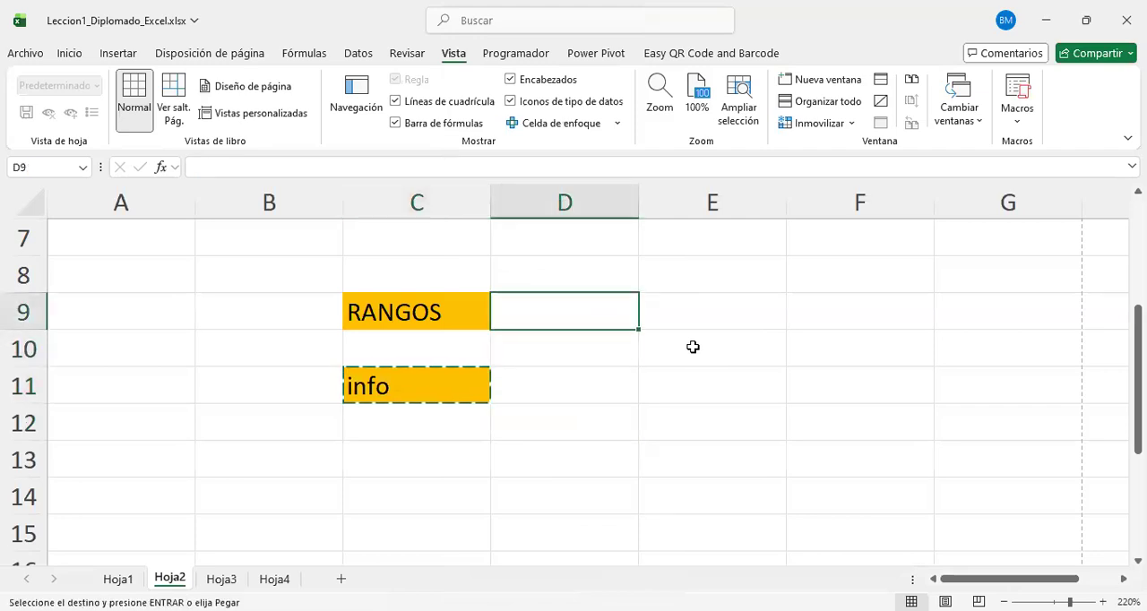
key(Return)
key(Left)
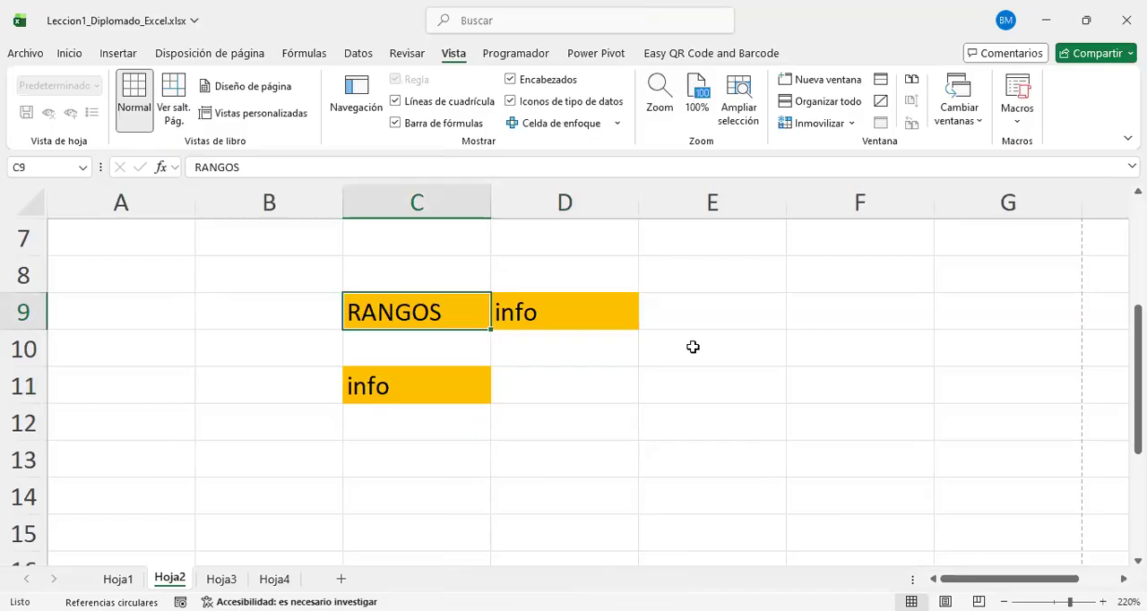
Step: Copy the RANGOS cell C9 into the adjacent cells C8, B9 and C10
key(ctrl+c)
key(Up)
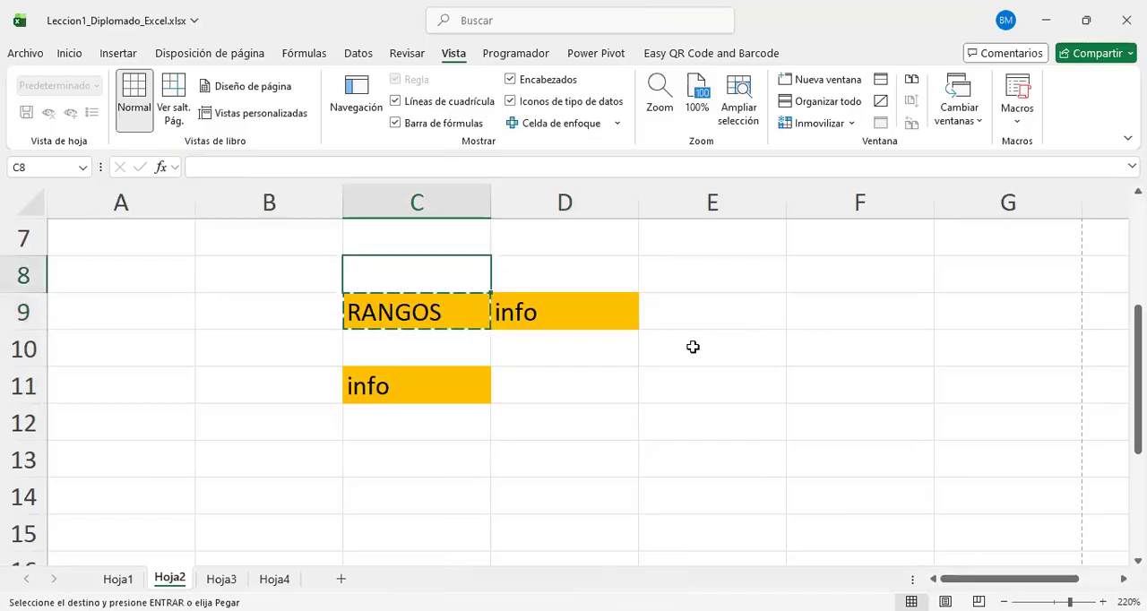
key(ctrl+v)
key(Down)
key(Left)
key(ctrl+v)
key(Down)
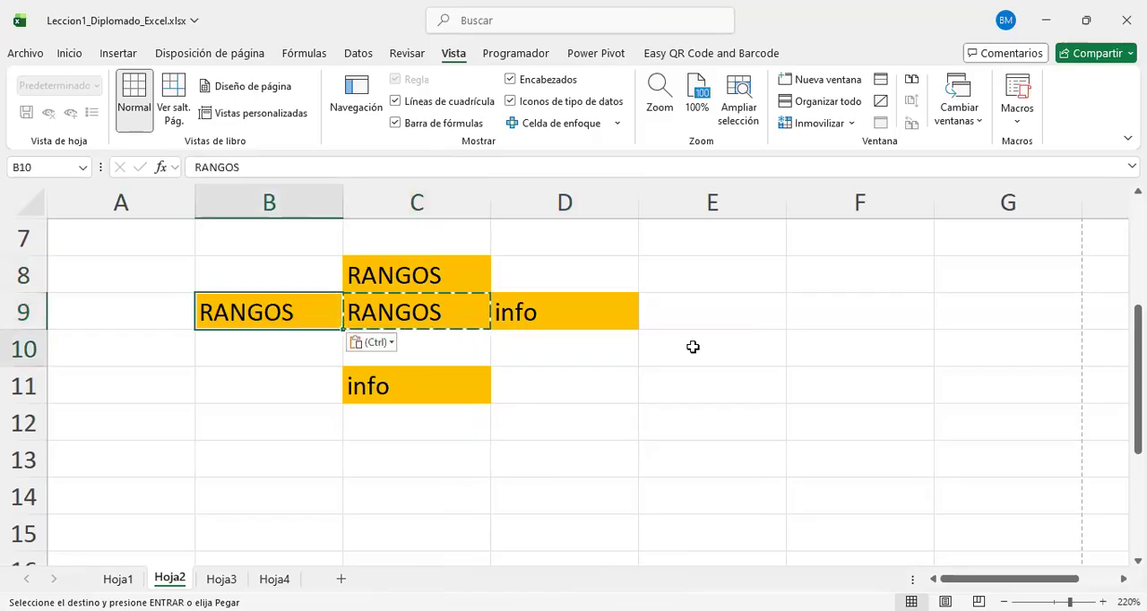
key(Right)
key(Up)
key(Down)
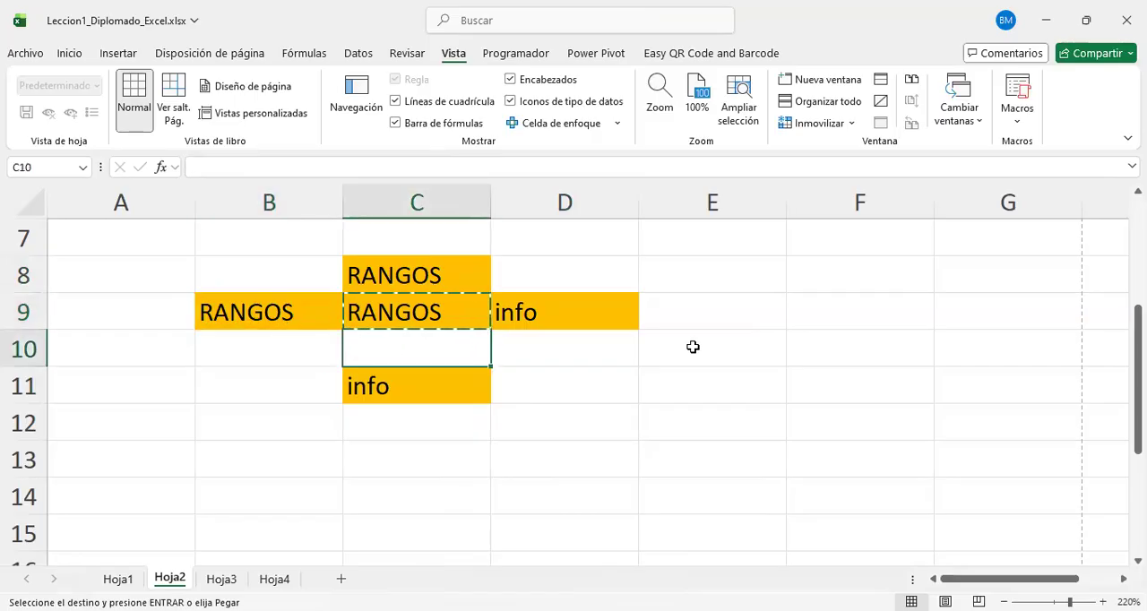
key(Return)
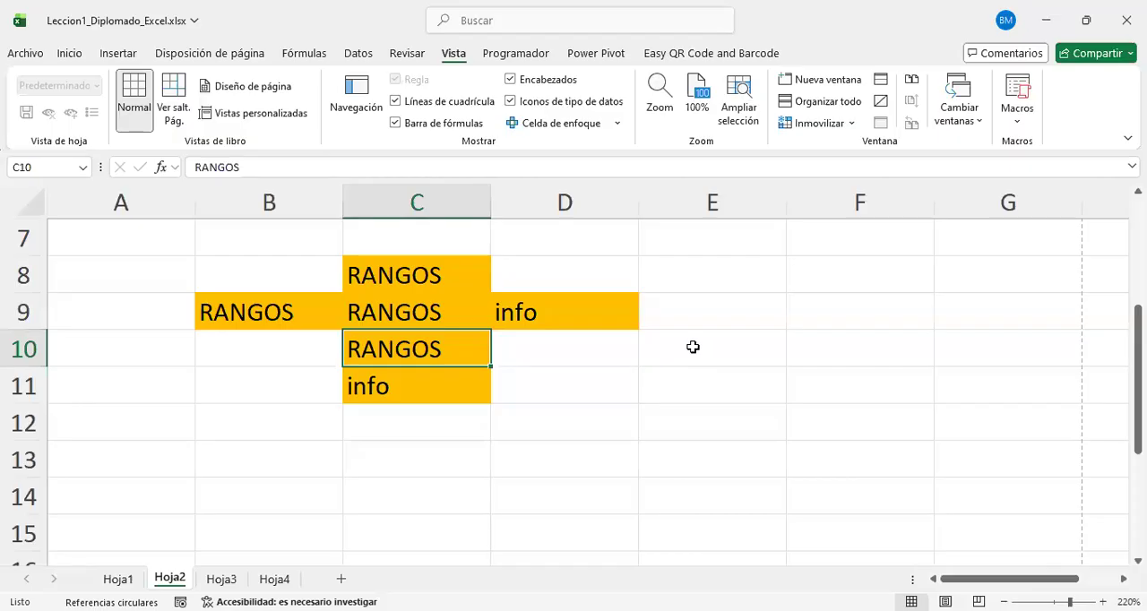
Step: Fill the vertical range B15:B21 with the same orange as the RANGOS cells
scroll(272, 468, down, 2)
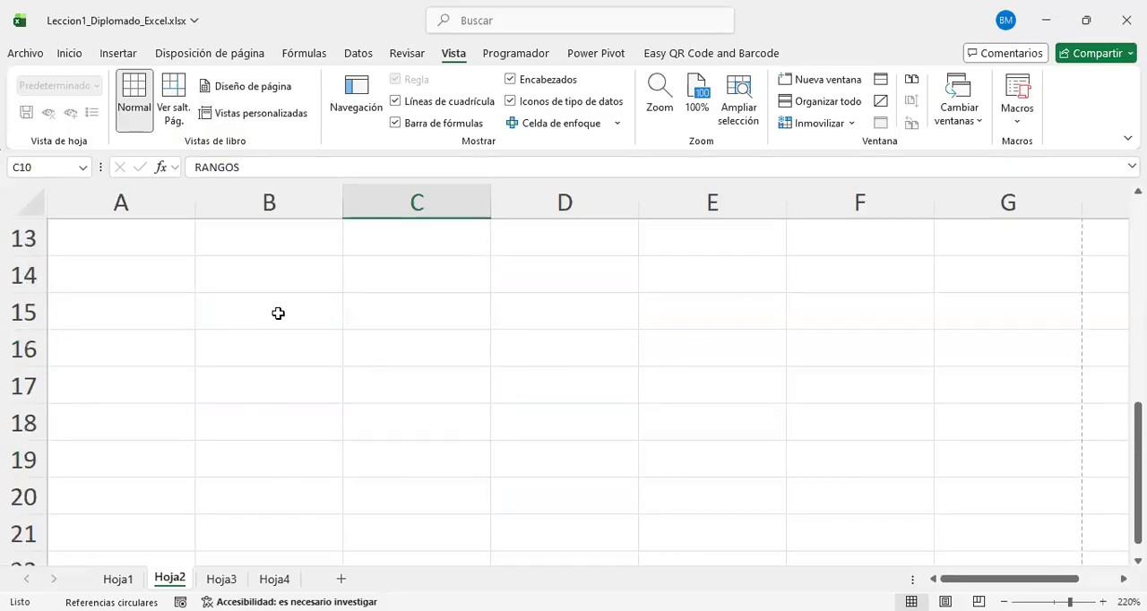
drag(278, 313, 299, 509)
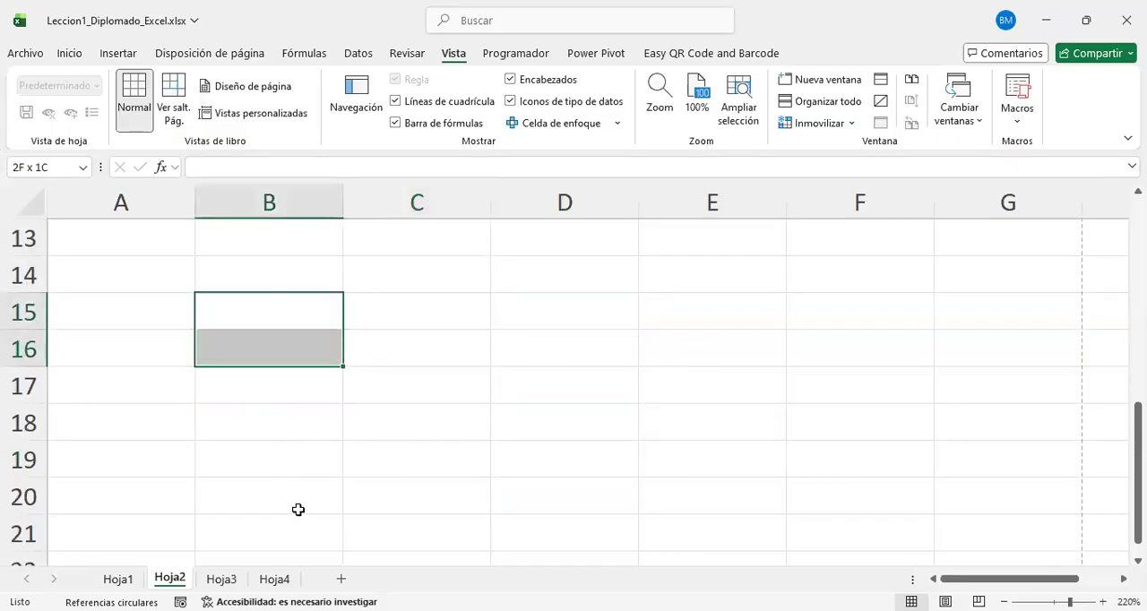
right_click(254, 404)
click(331, 61)
scroll(404, 358, down, 2)
scroll(320, 377, up, 2)
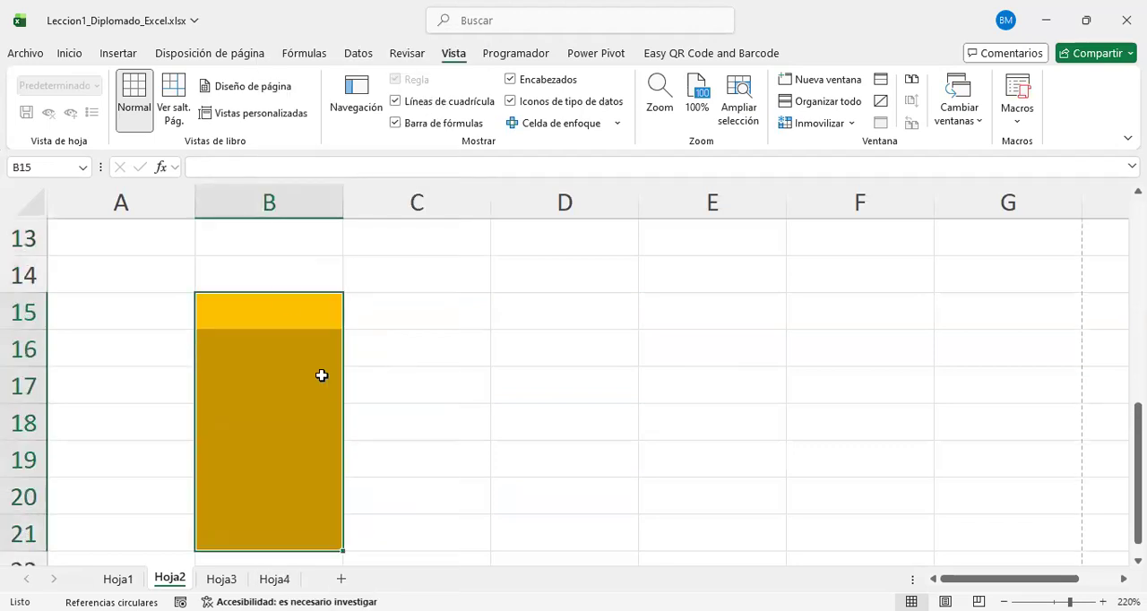
click(326, 278)
drag(283, 322, 292, 509)
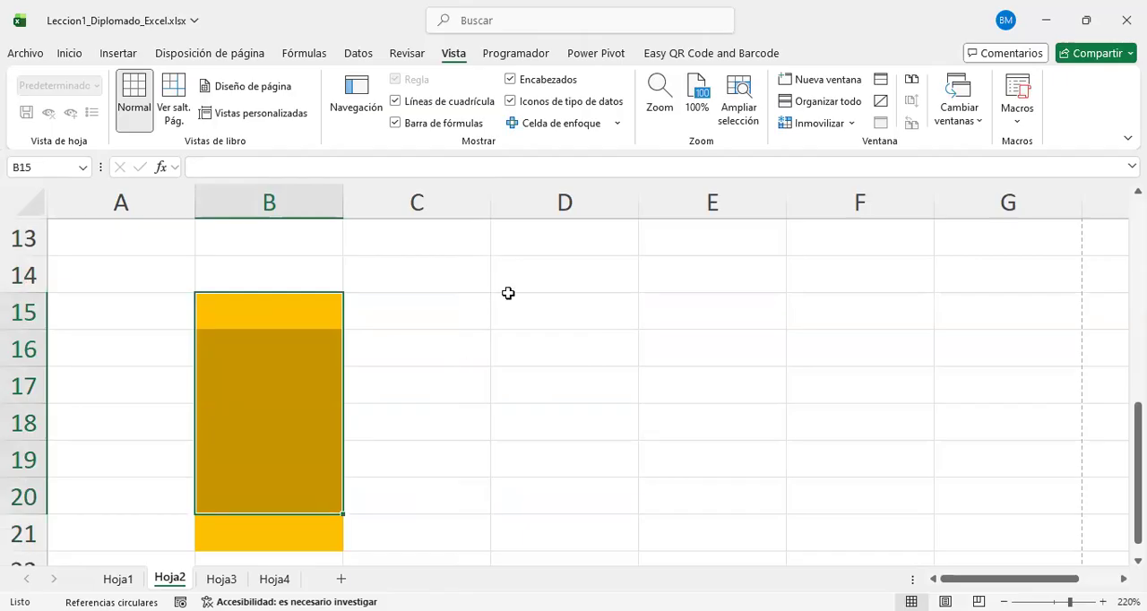
Step: Fill the horizontal range D15:G15 and the rectangular range D17:F21 with the same orange
drag(625, 317, 1007, 310)
right_click(1007, 310)
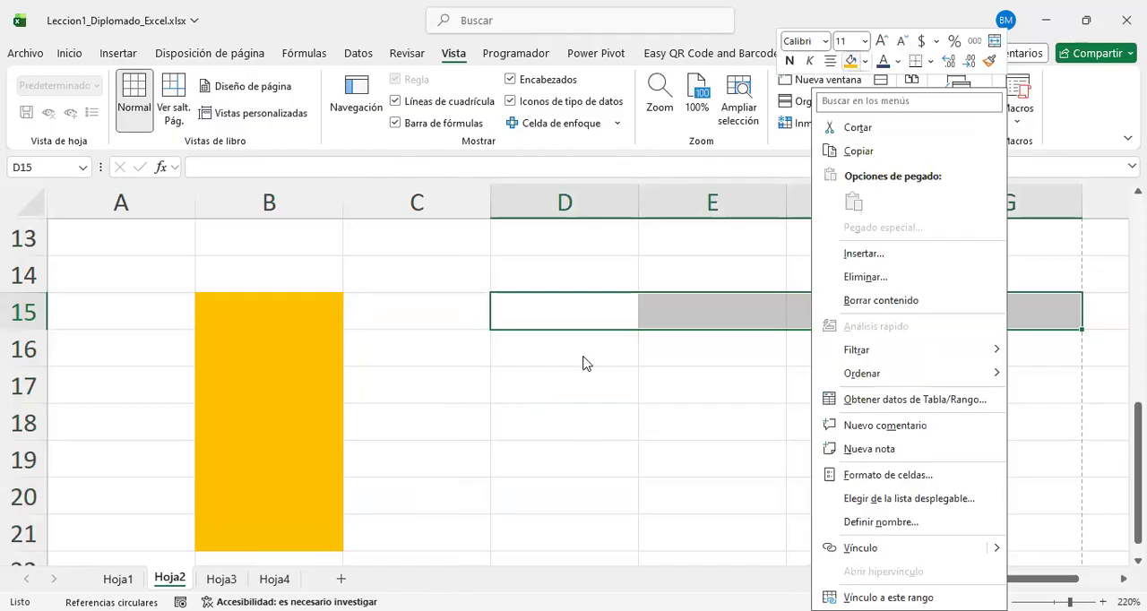
scroll(583, 364, down, 1)
drag(555, 269, 792, 427)
right_click(792, 427)
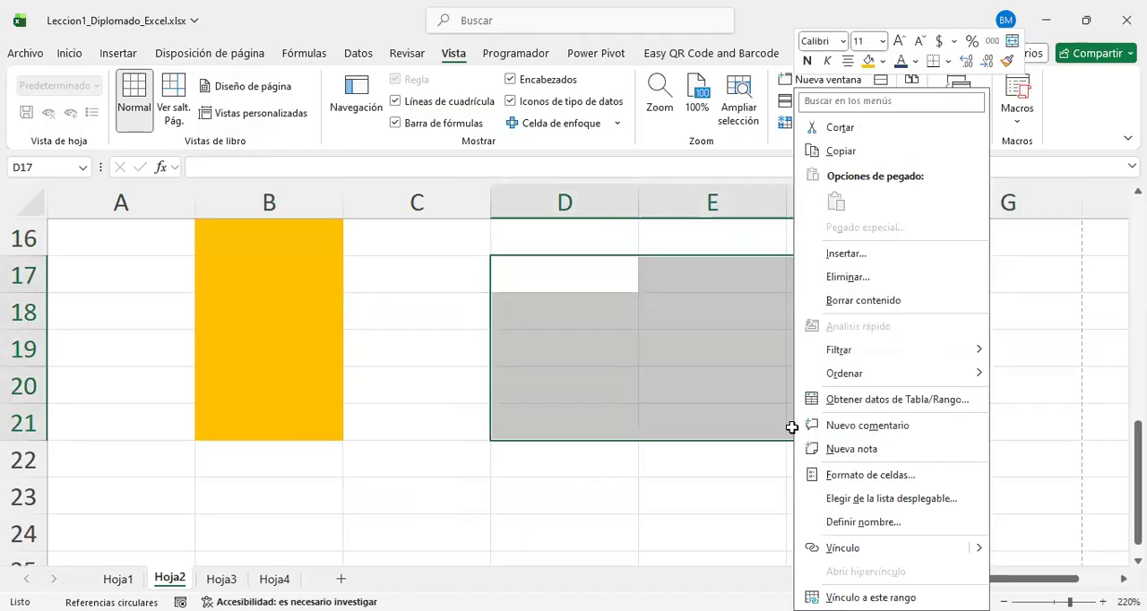
click(879, 82)
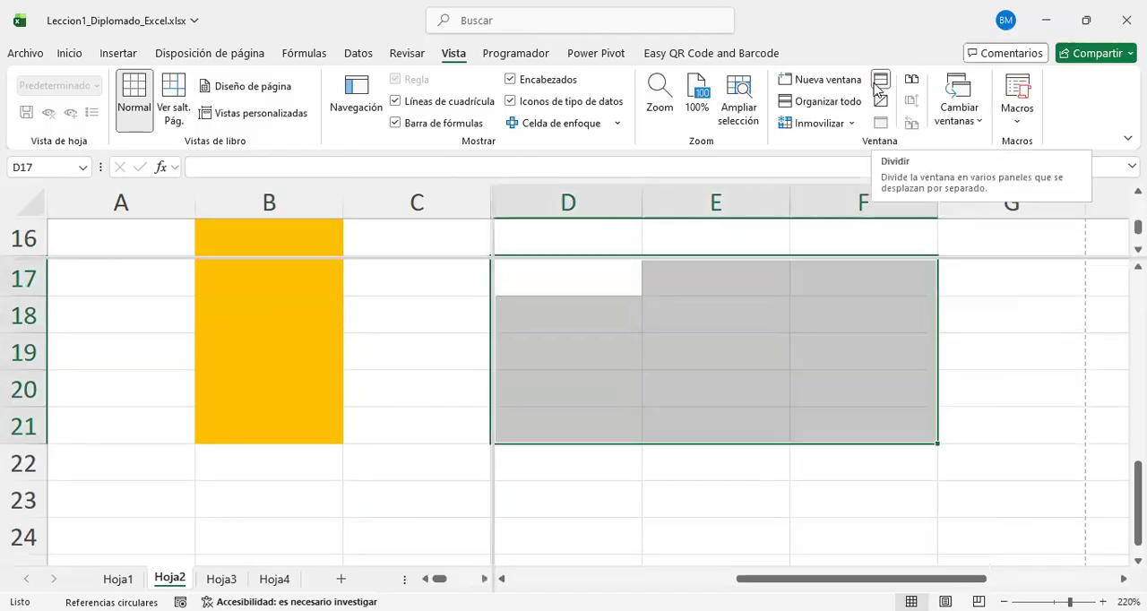
click(879, 83)
right_click(660, 345)
click(737, 74)
scroll(941, 406, up, 1)
click(978, 422)
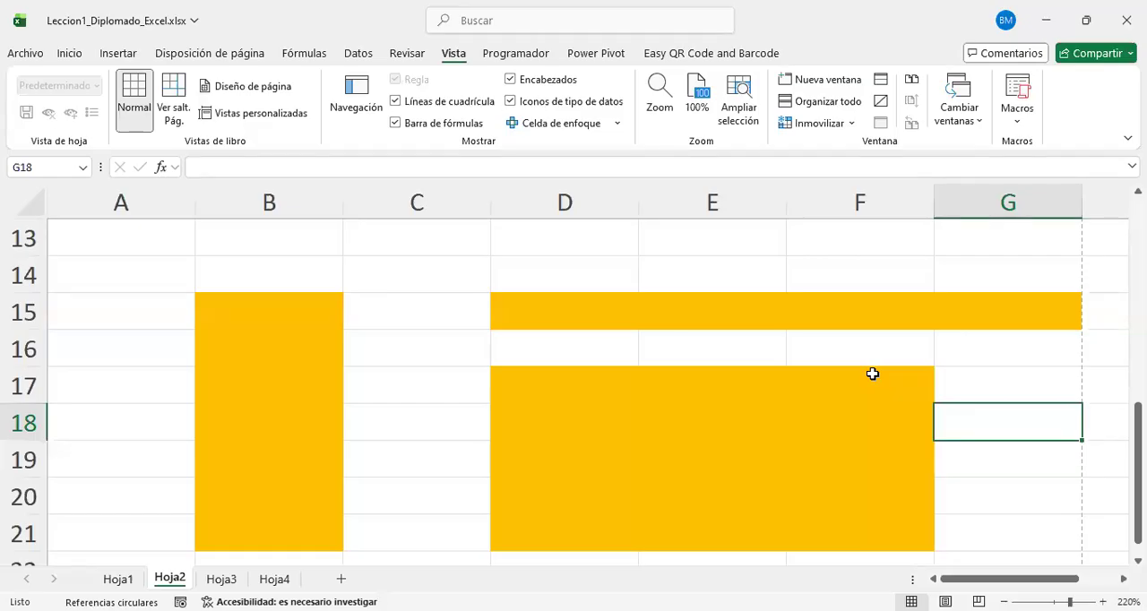
Step: Highlight the block B8:D11 around the RANGOS cells, and the vertical range C8:C11 within it
scroll(796, 373, up, 3)
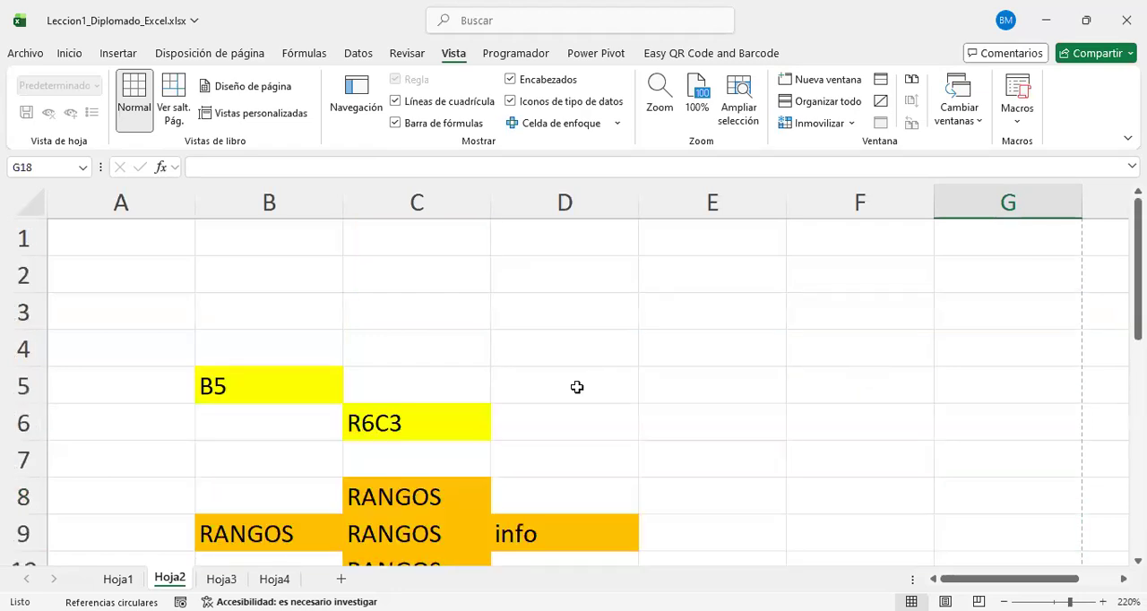
drag(287, 389, 568, 487)
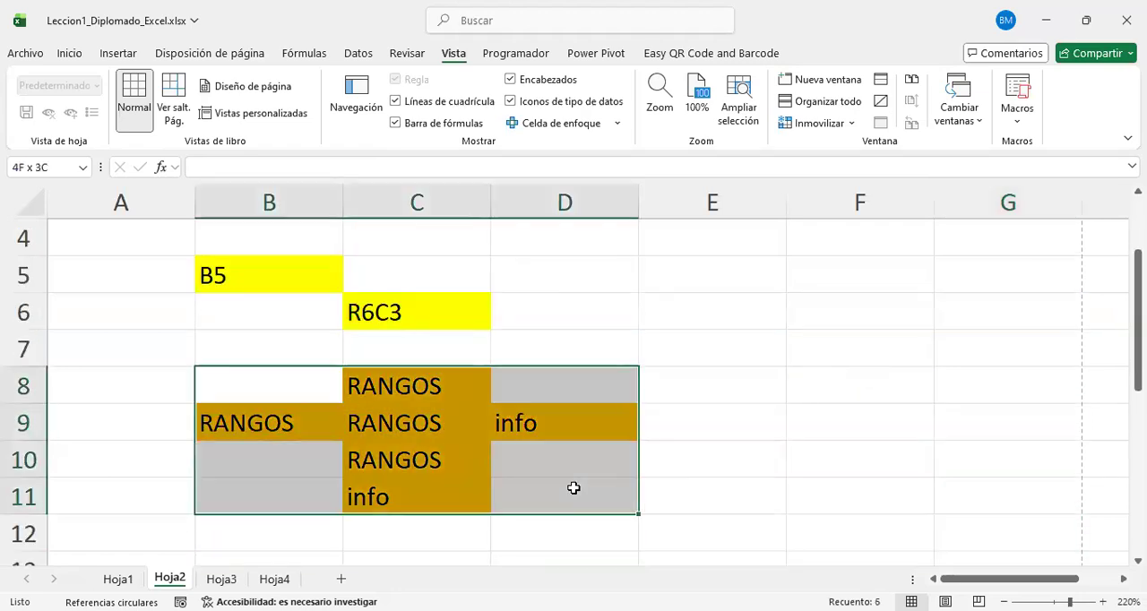
click(752, 455)
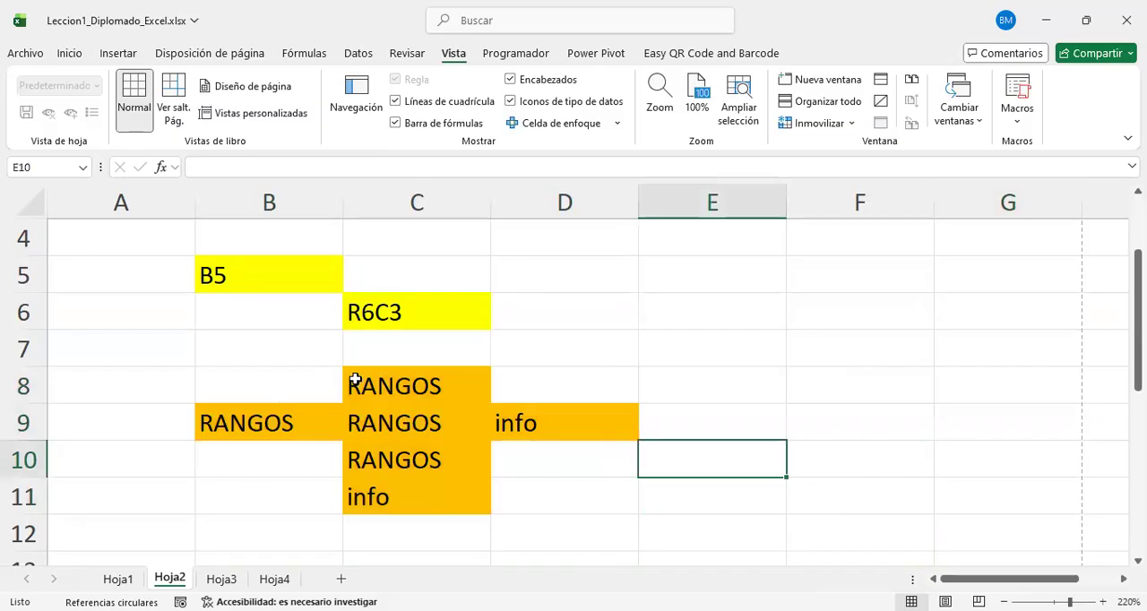
scroll(386, 385, down, 1)
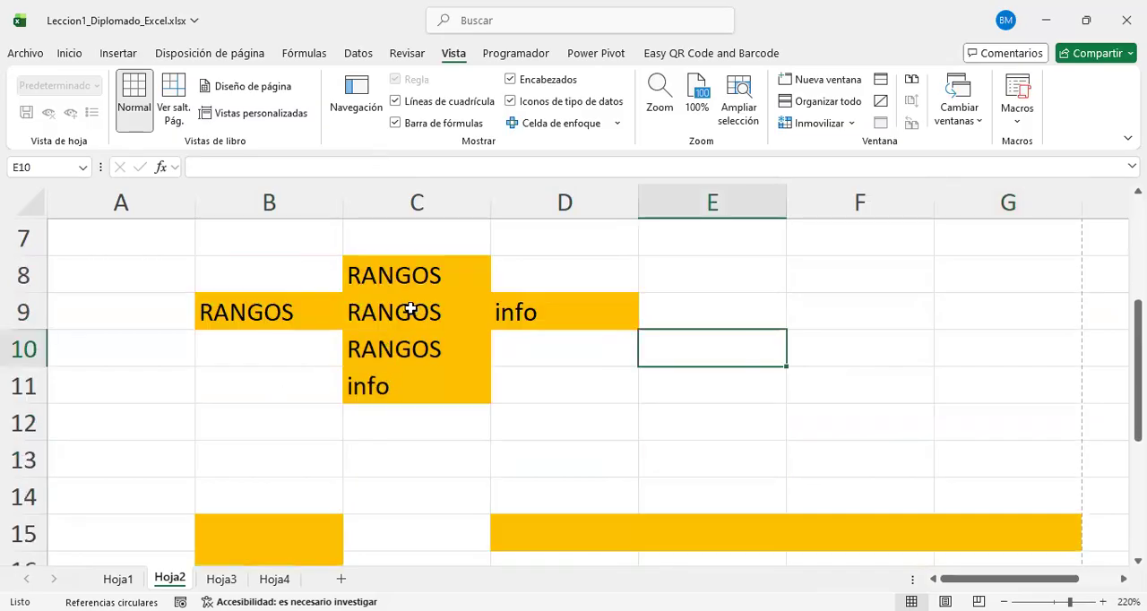
drag(413, 273, 418, 379)
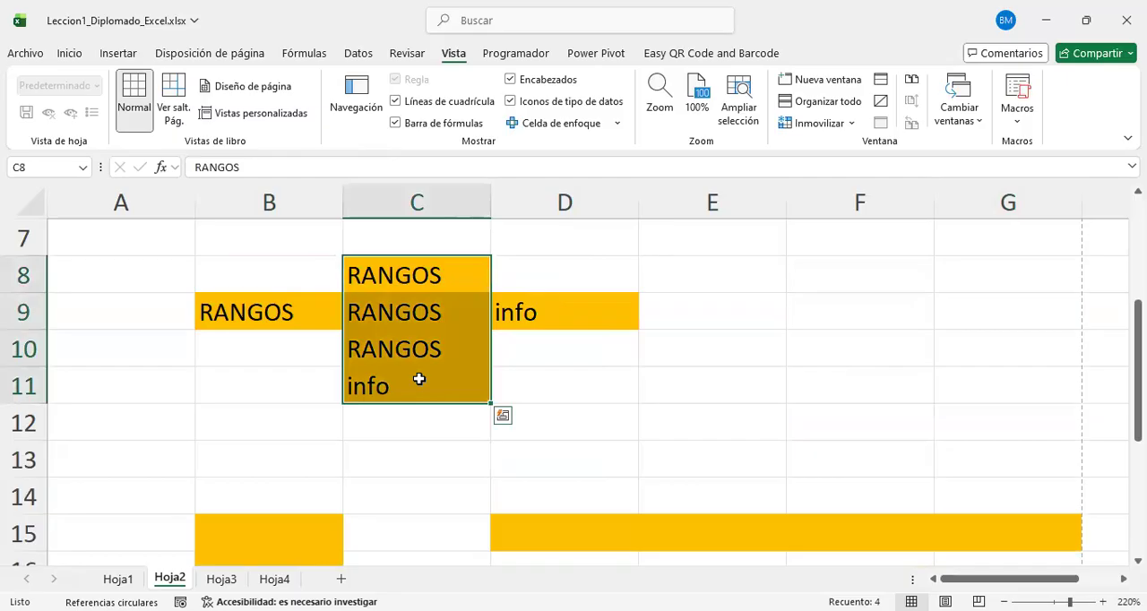
click(533, 354)
Step: Fill the horizontal range B9:D9 with the standard light green
drag(238, 302, 585, 315)
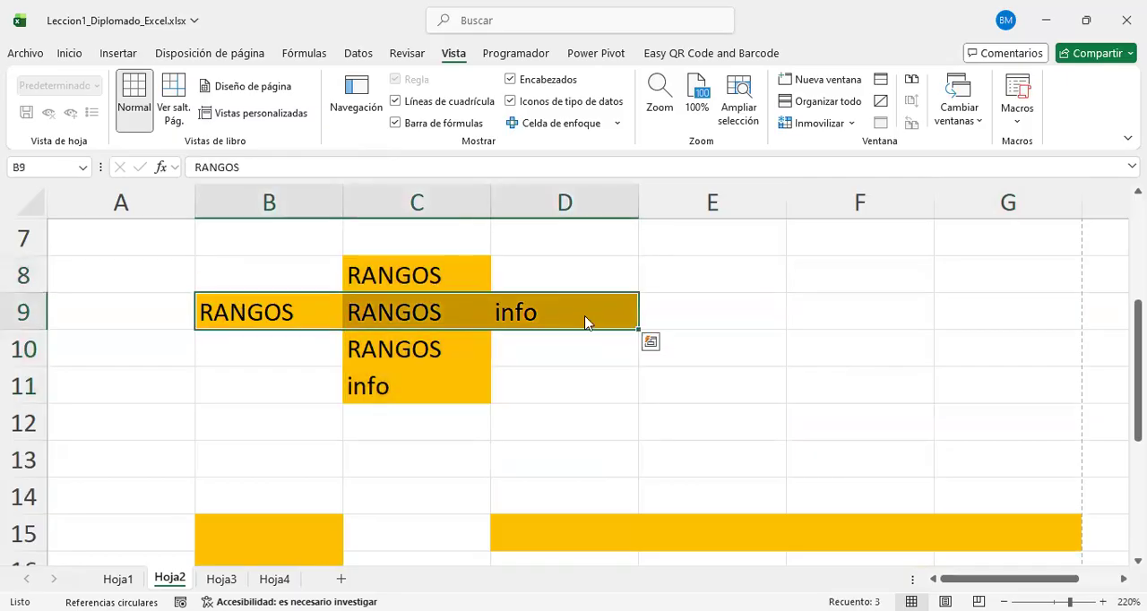
right_click(585, 321)
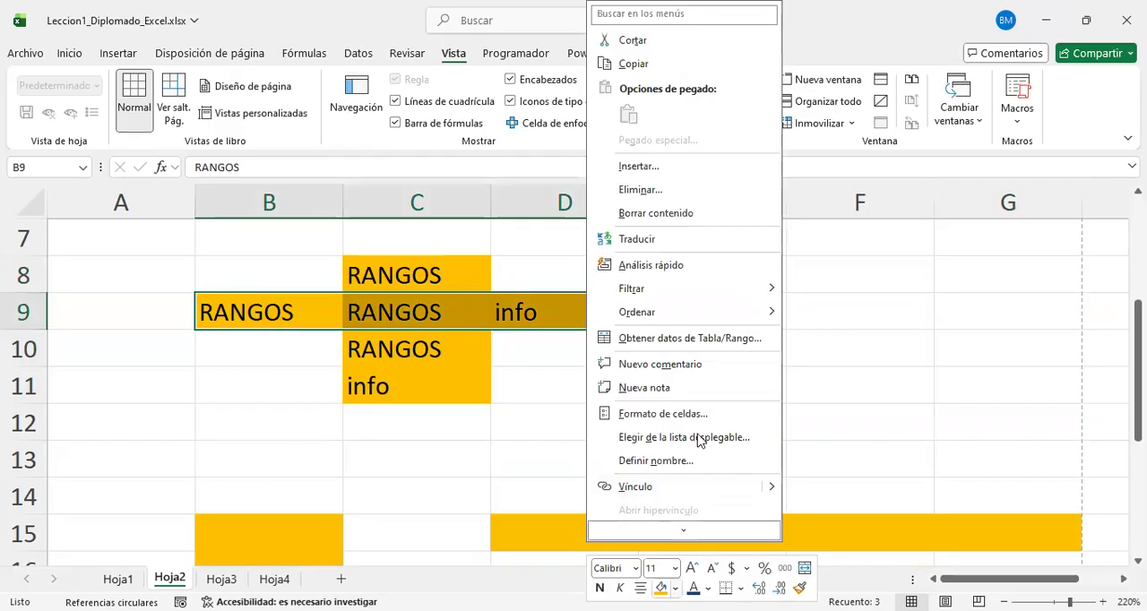
click(675, 588)
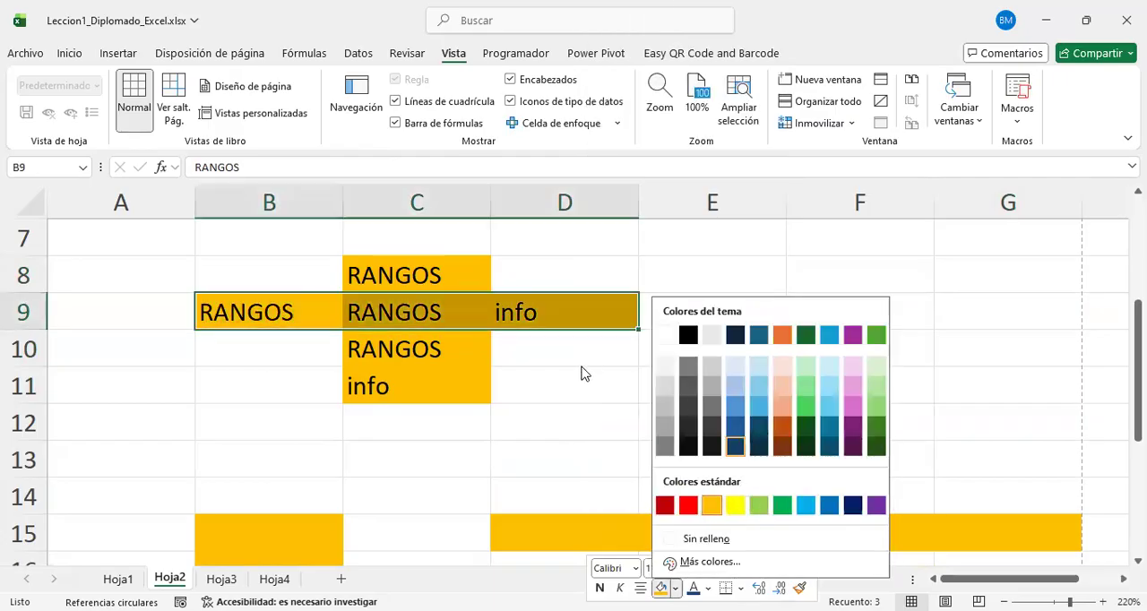
click(568, 314)
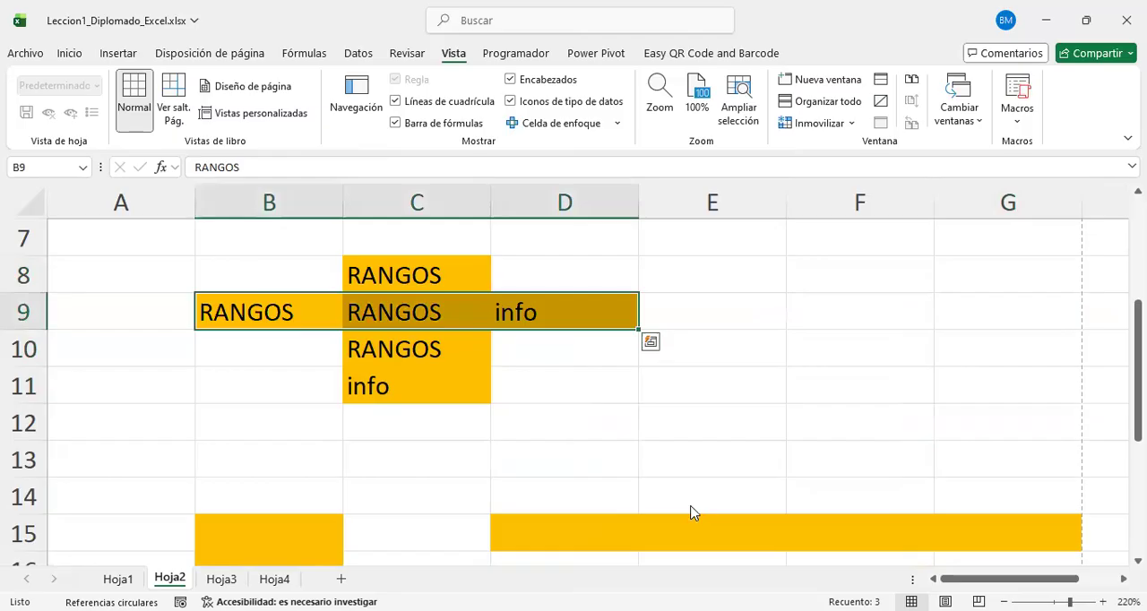
right_click(568, 313)
click(659, 589)
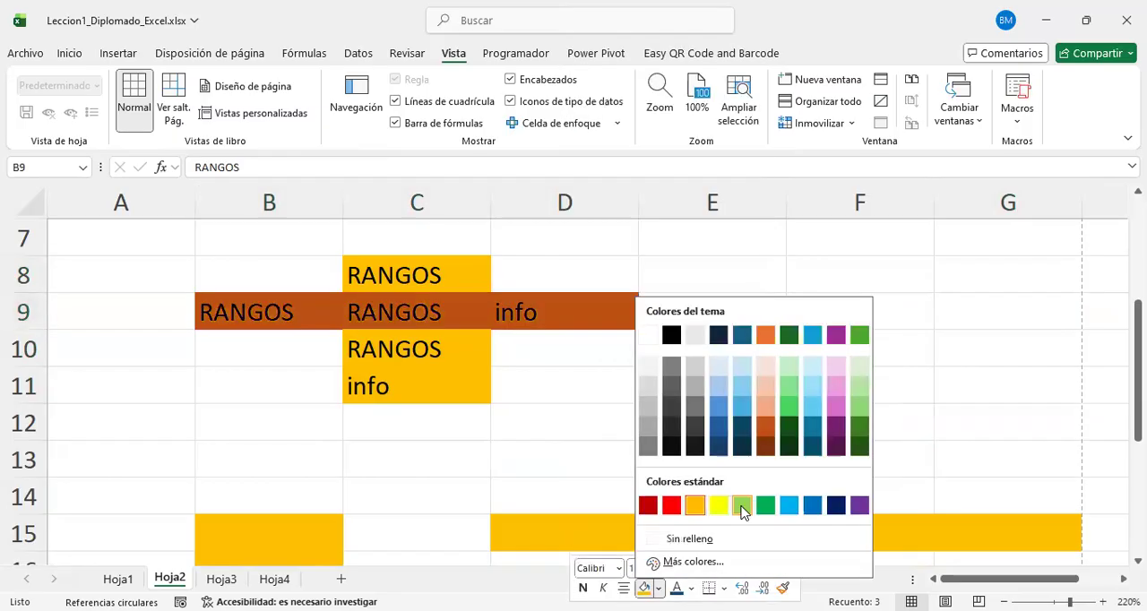
click(741, 507)
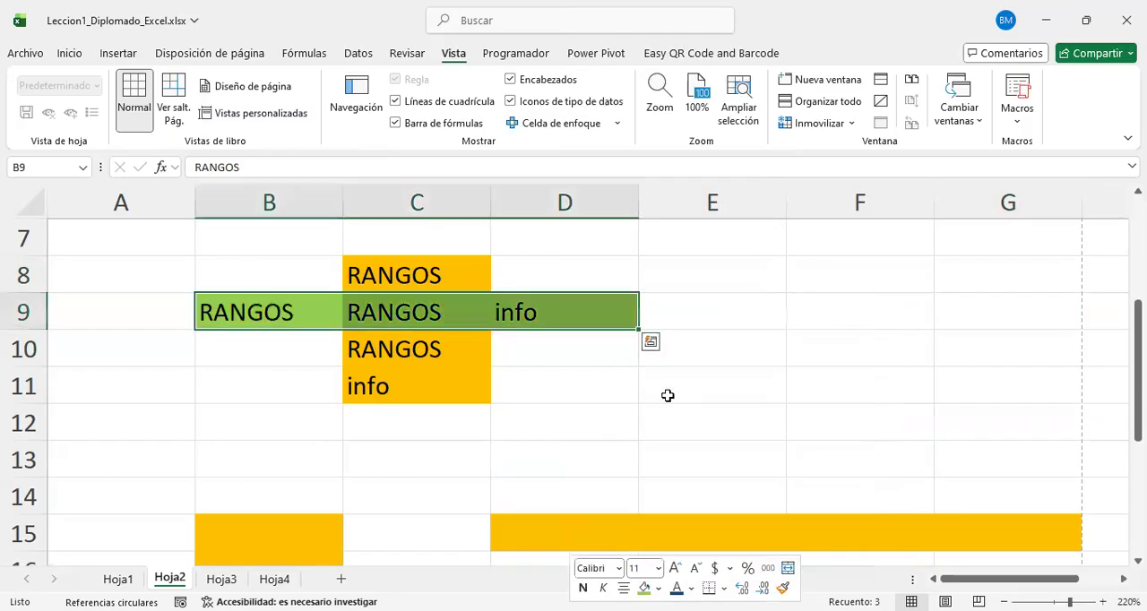
click(667, 396)
Step: Fill the vertical range C8:C11 with a light pink theme colour
drag(451, 274, 454, 392)
right_click(454, 391)
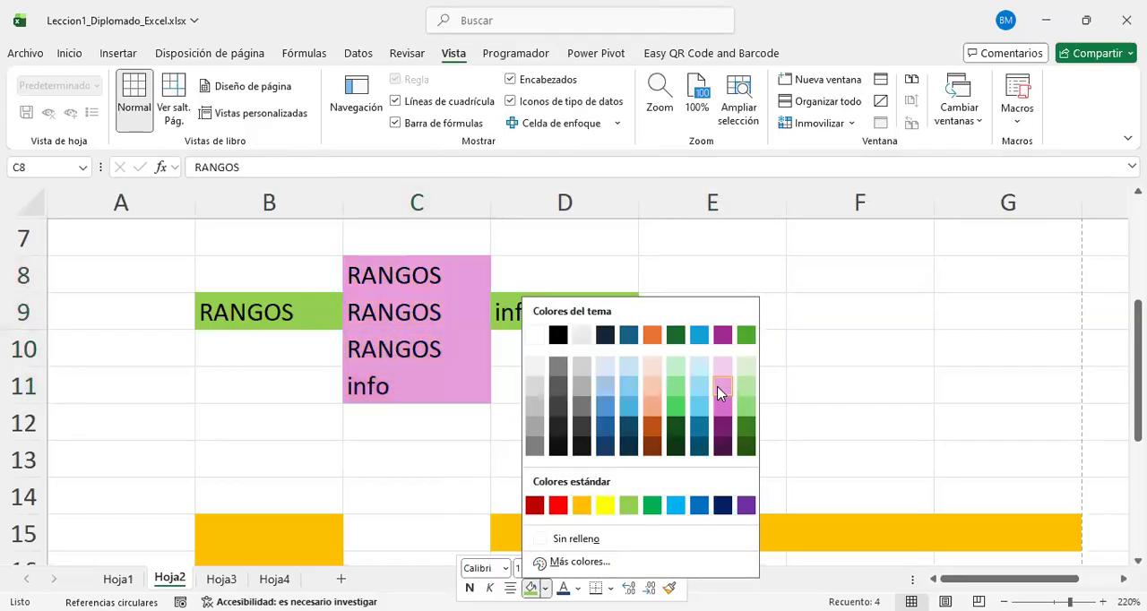
click(718, 386)
click(599, 384)
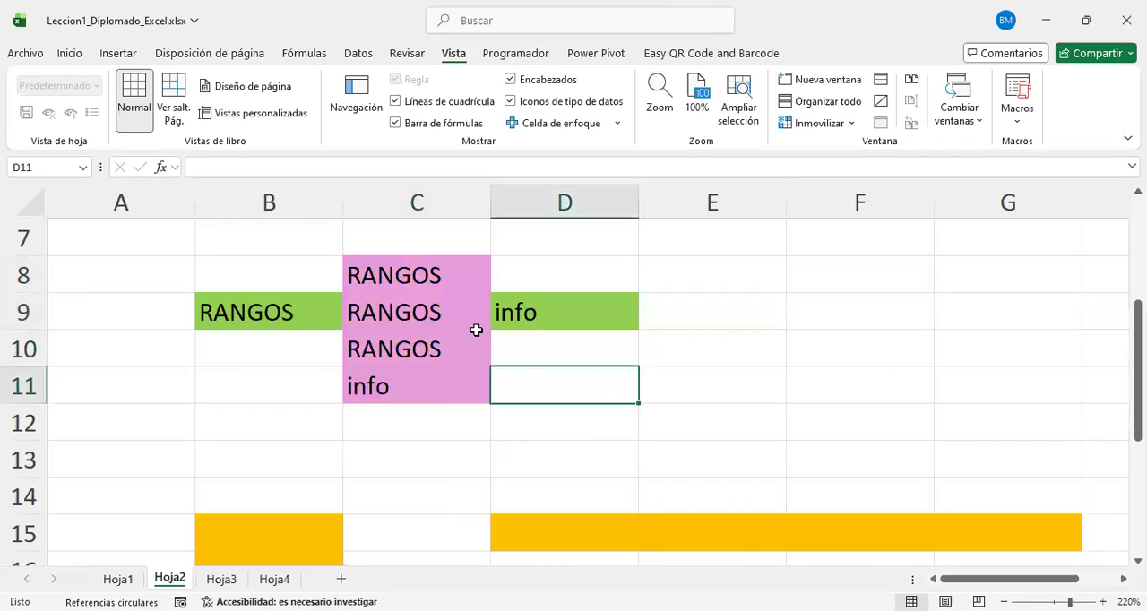
Step: Highlight the horizontal range B9:D9, followed by the single cell R6C3 in C6, to compare a range with a cell
drag(283, 305, 585, 307)
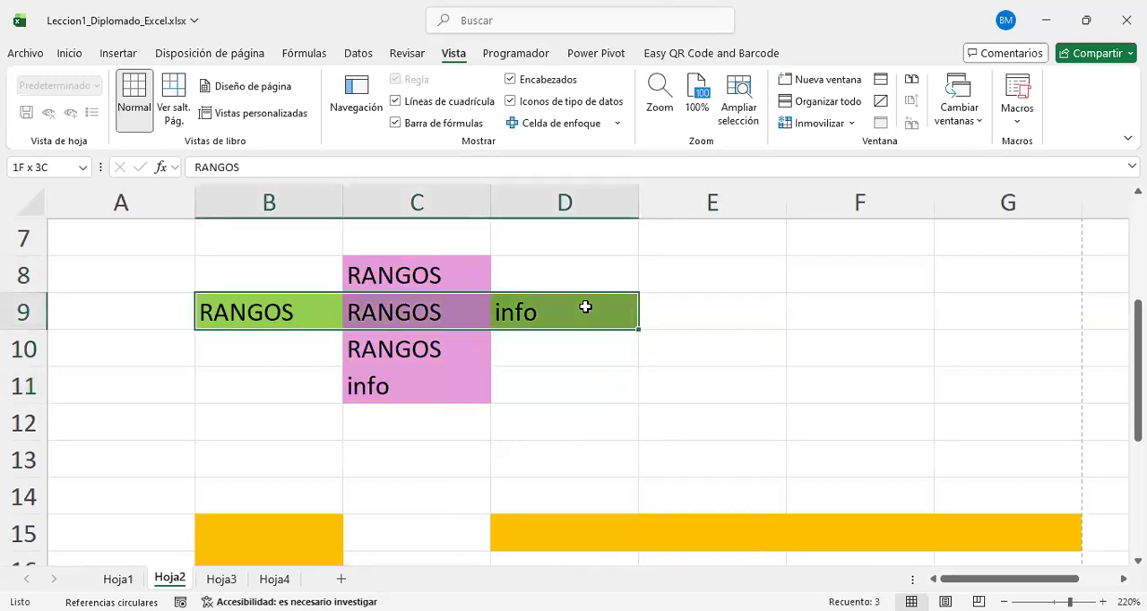
scroll(389, 303, up, 2)
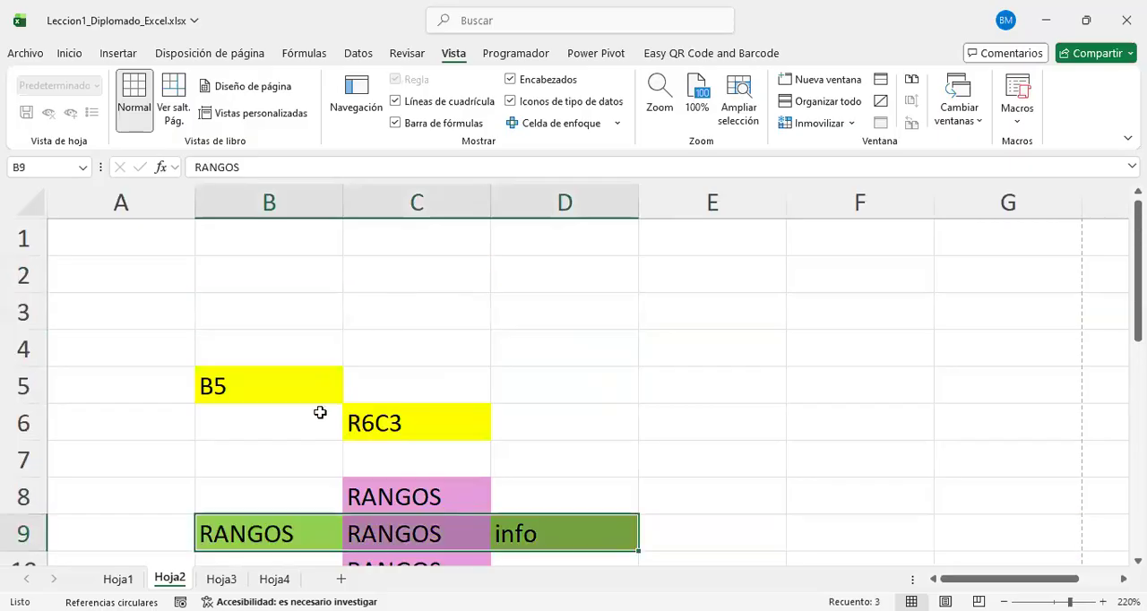
click(415, 428)
Step: Fill the single RANGOS cell C8 with standard red
scroll(433, 302, down, 2)
click(428, 267)
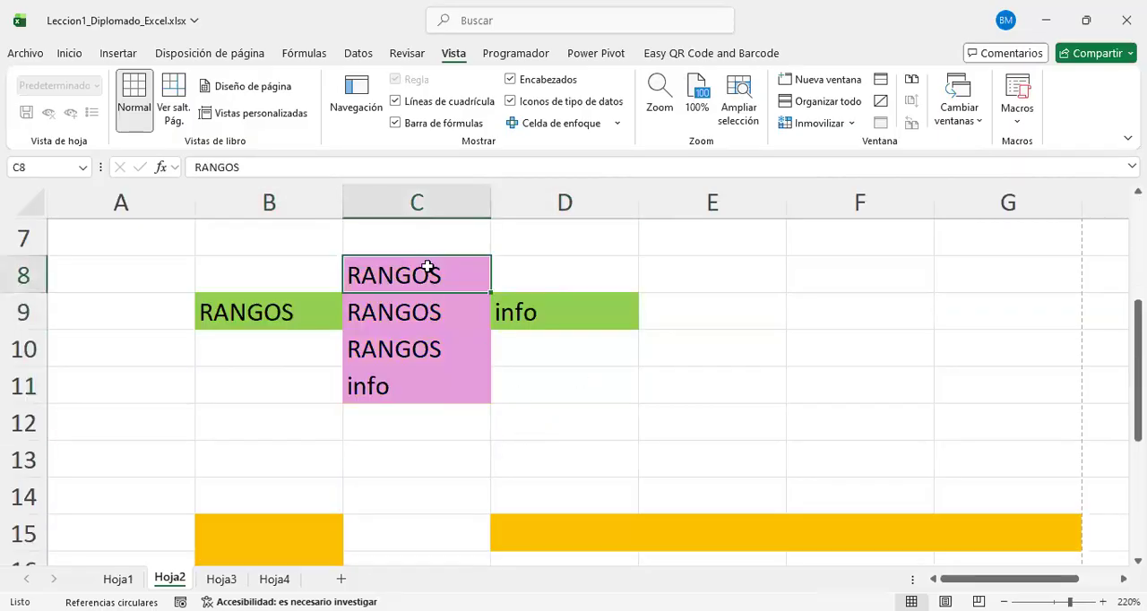
right_click(427, 267)
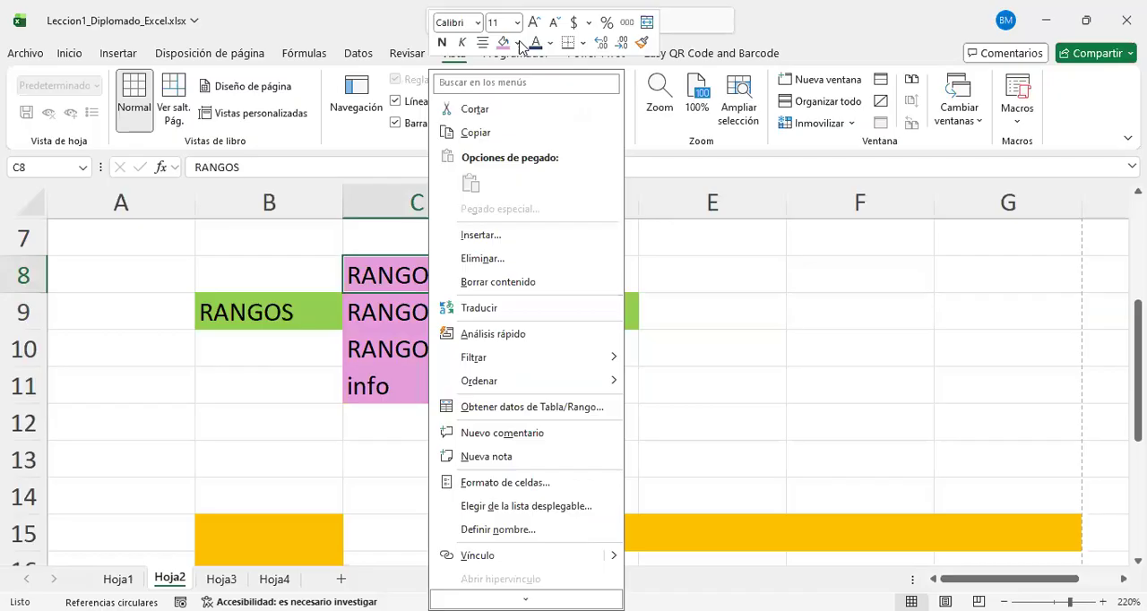
click(517, 43)
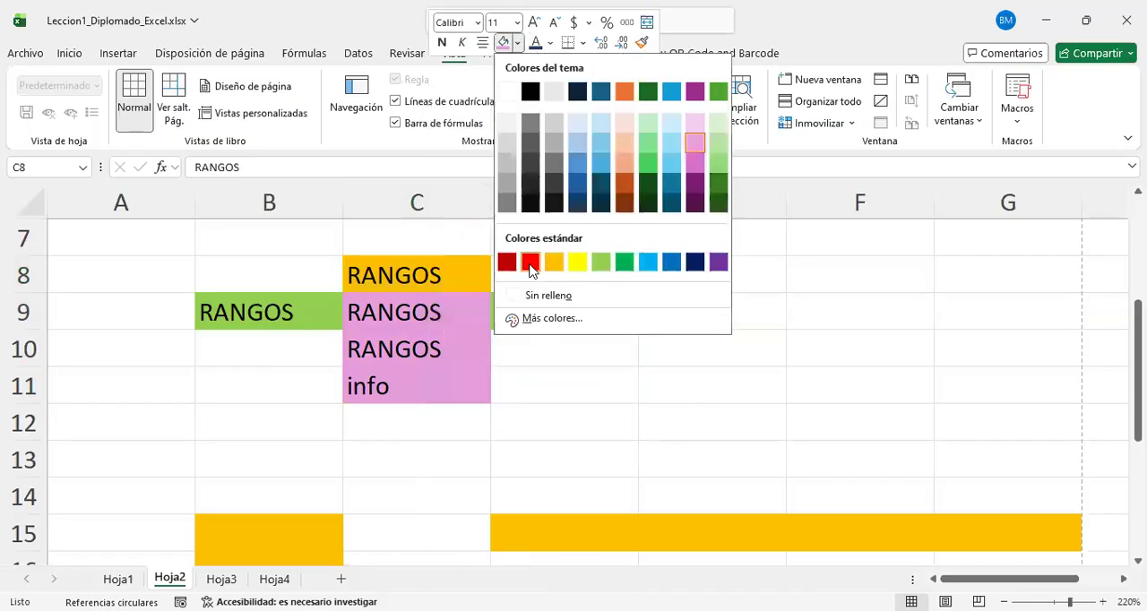
Step: Fill the two-cell range C10:C11 with a light blue theme colour
drag(396, 358, 404, 379)
right_click(407, 378)
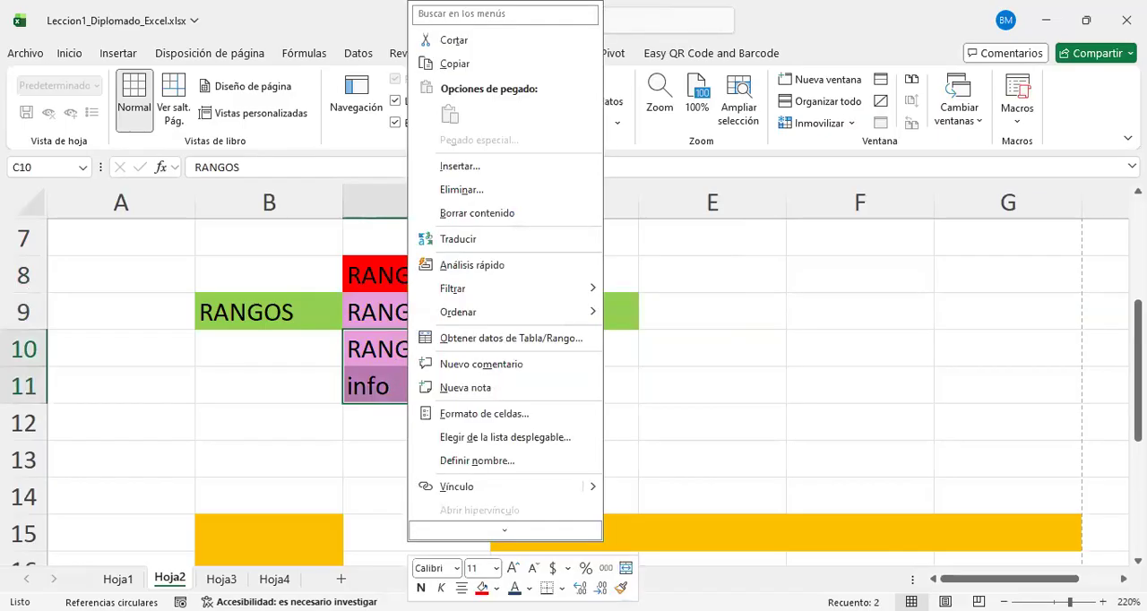
click(497, 588)
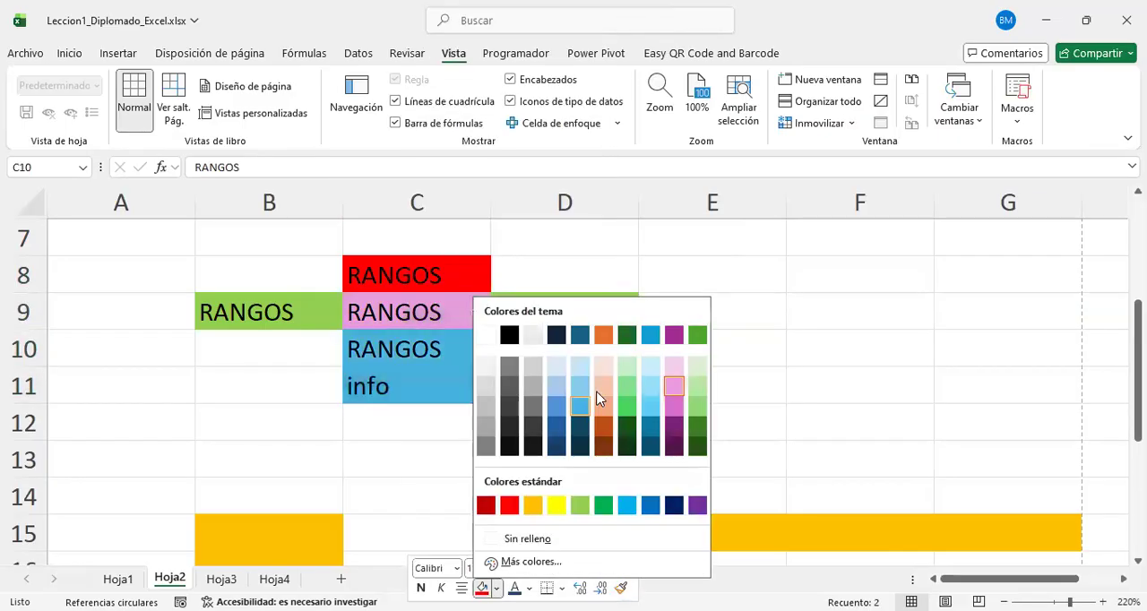
click(580, 388)
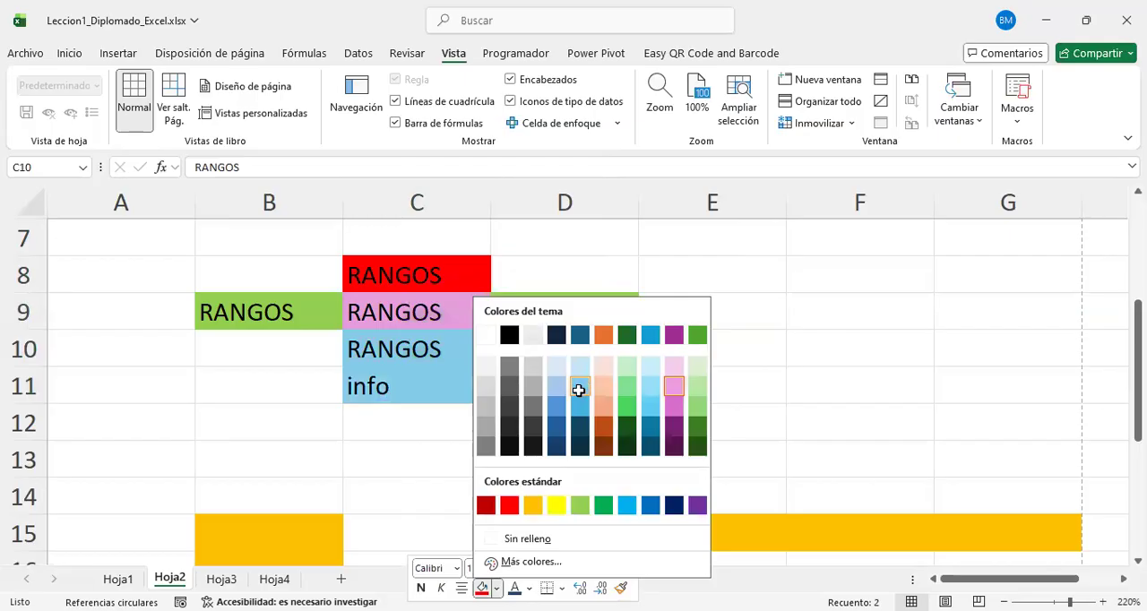
click(656, 446)
Step: Review the coloured ranges on the sheet and highlight the orange vertical range B15:B21
scroll(672, 432, down, 1)
scroll(672, 433, up, 2)
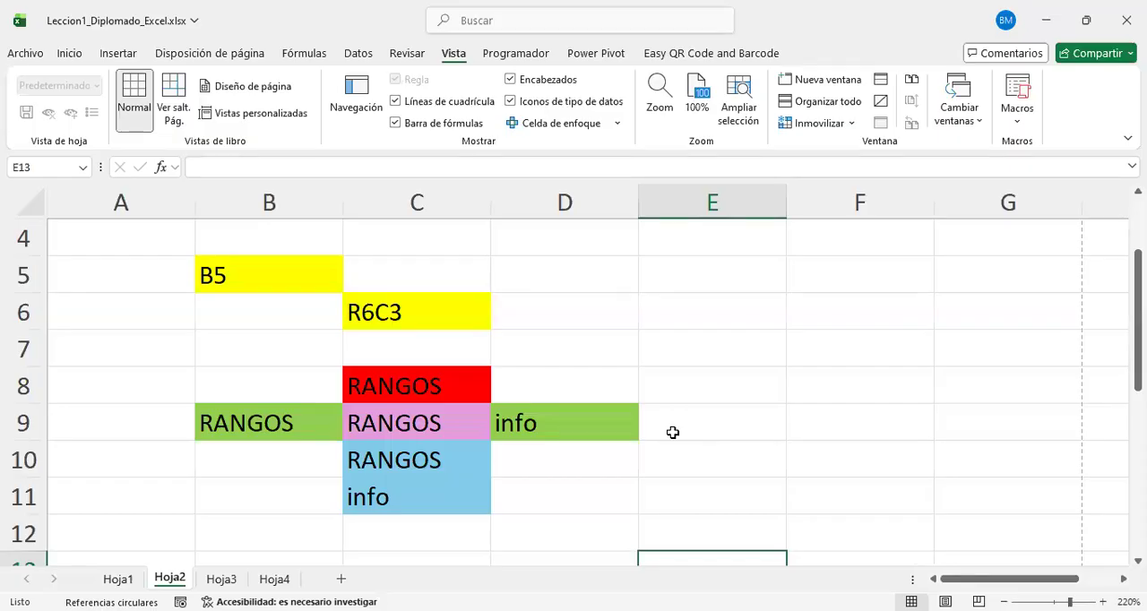
scroll(672, 433, down, 4)
scroll(338, 322, up, 1)
drag(274, 332, 284, 524)
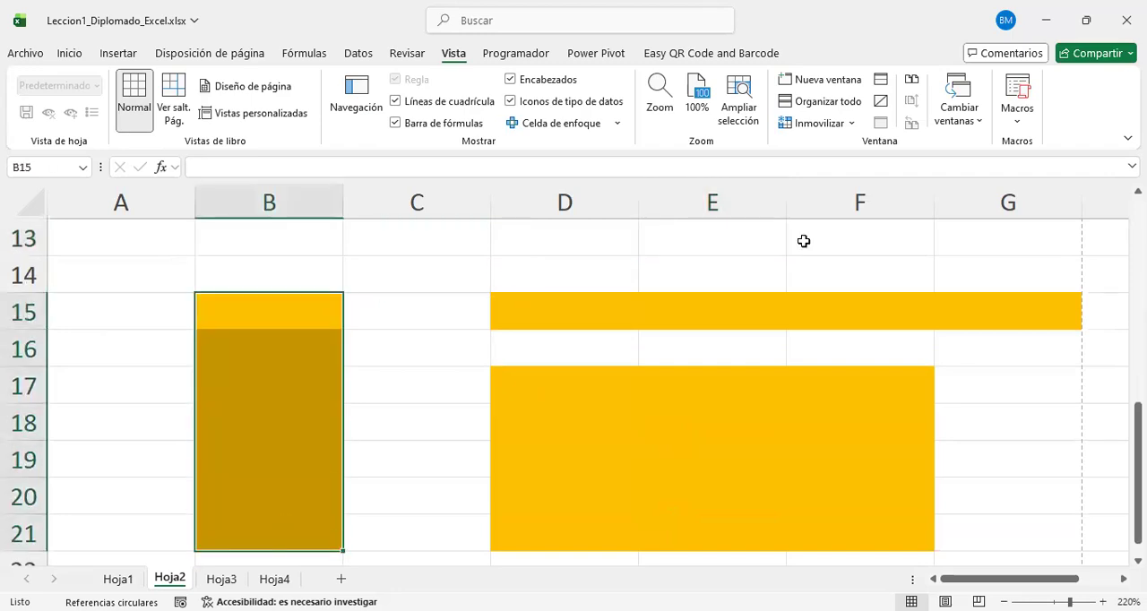
Step: Highlight the horizontal range D15:I15 along the orange row to illustrate a range spanning several columns
drag(515, 311, 1127, 311)
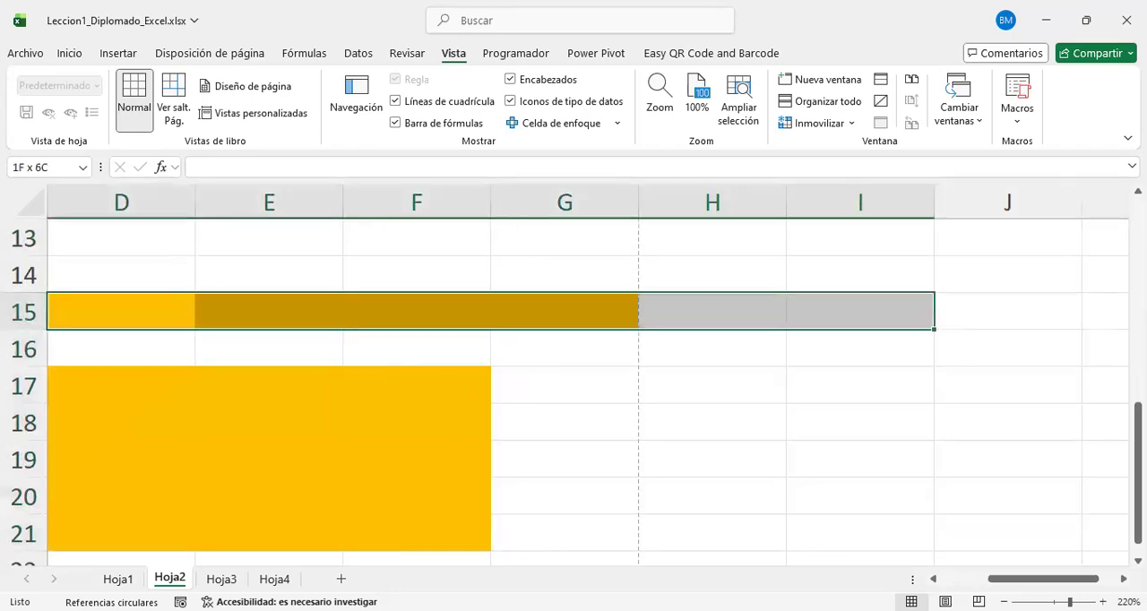
click(616, 407)
scroll(598, 412, left, 3)
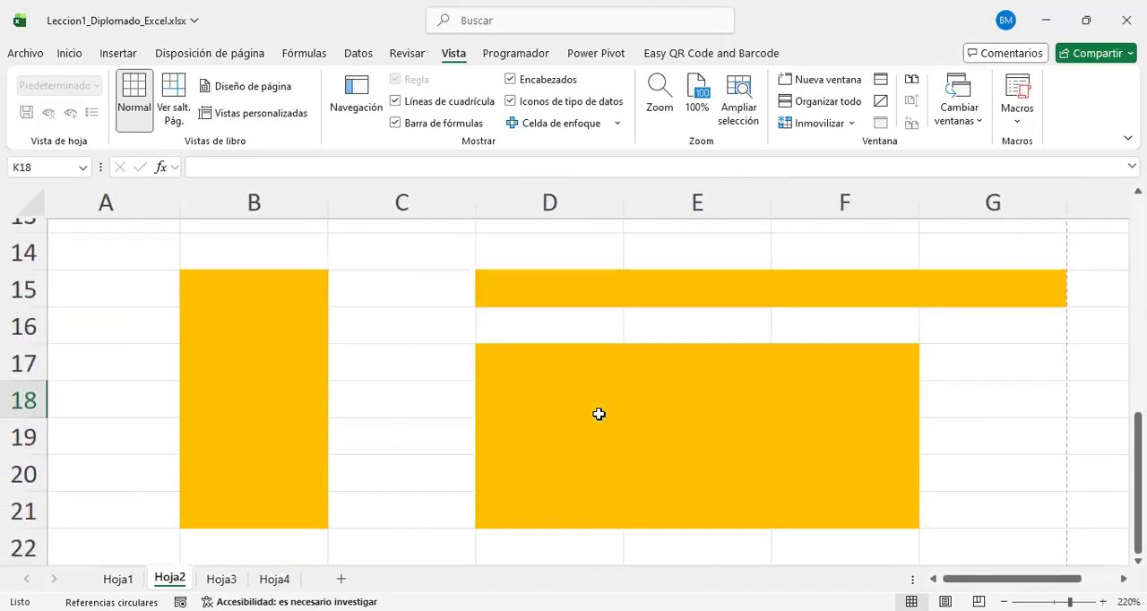
Step: Fill the first and last cells of the three orange ranges (B15, B21, D15, G15, D17 and F21) with standard dark red
click(225, 283)
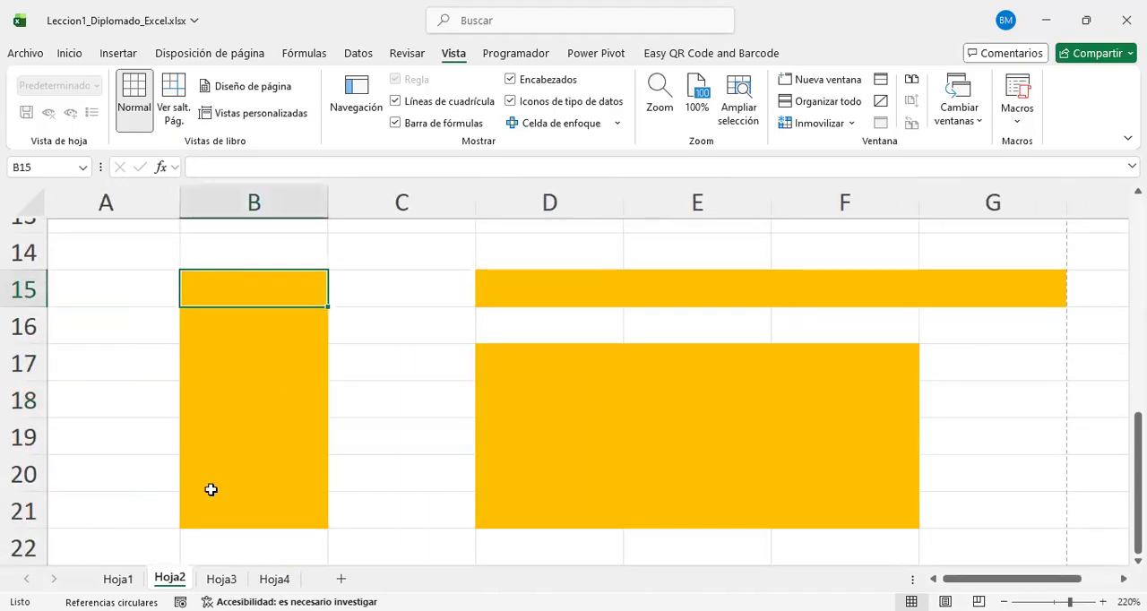
ctrl+click(240, 500)
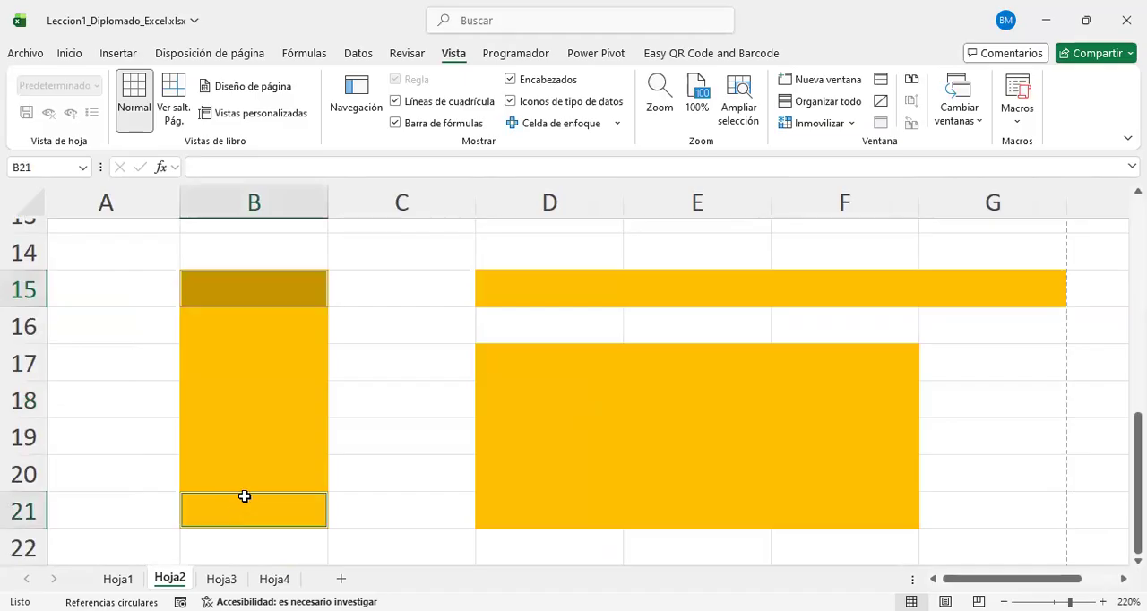
ctrl+click(505, 363)
ctrl+click(870, 512)
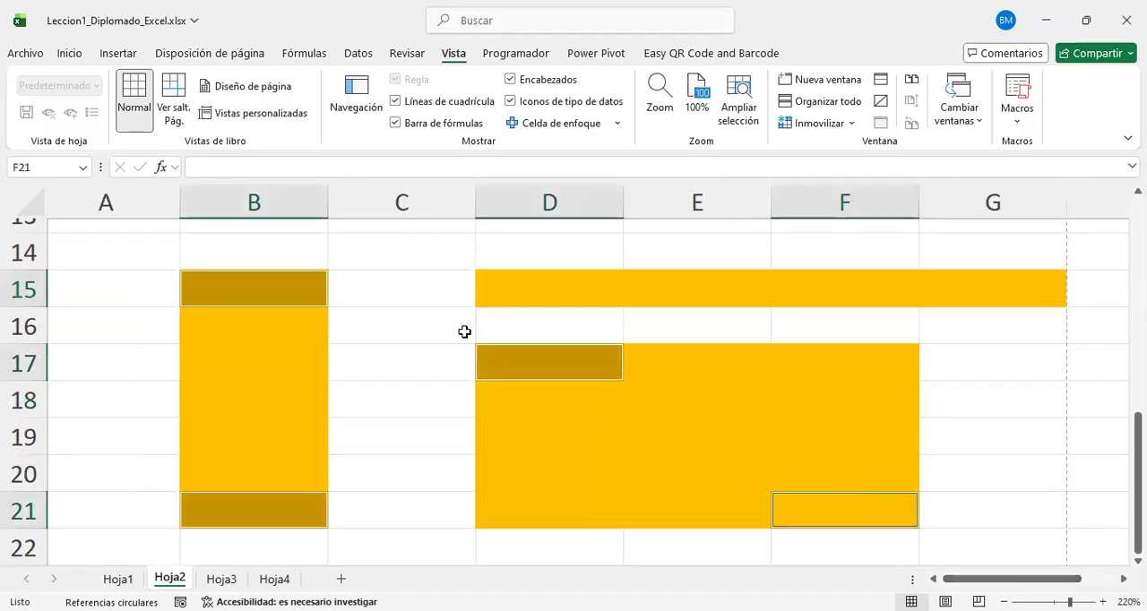
ctrl+click(545, 289)
ctrl+click(986, 287)
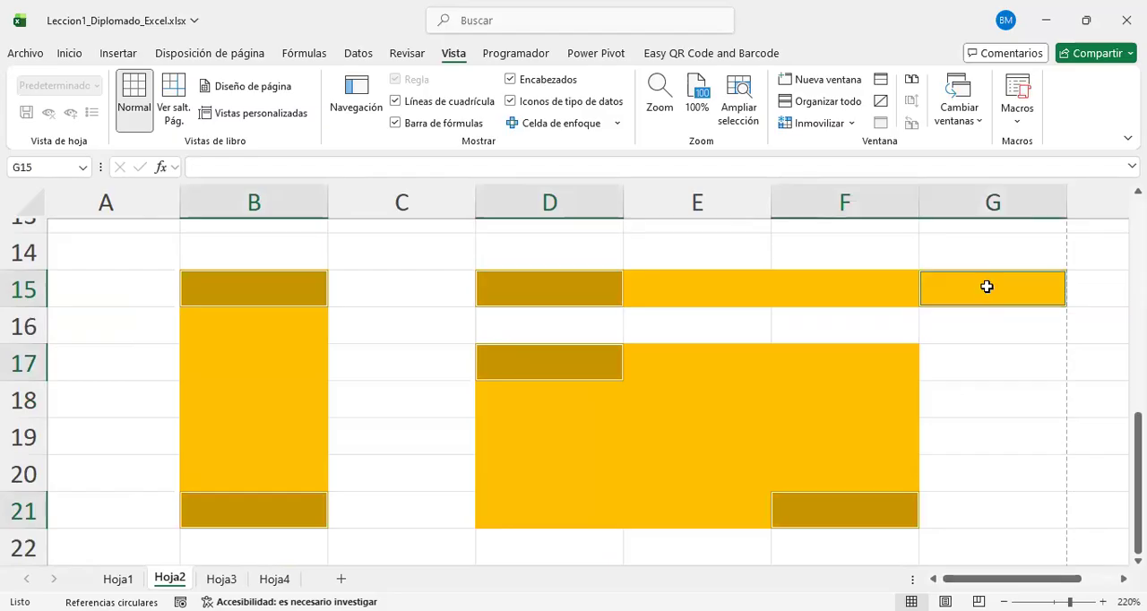
right_click(986, 287)
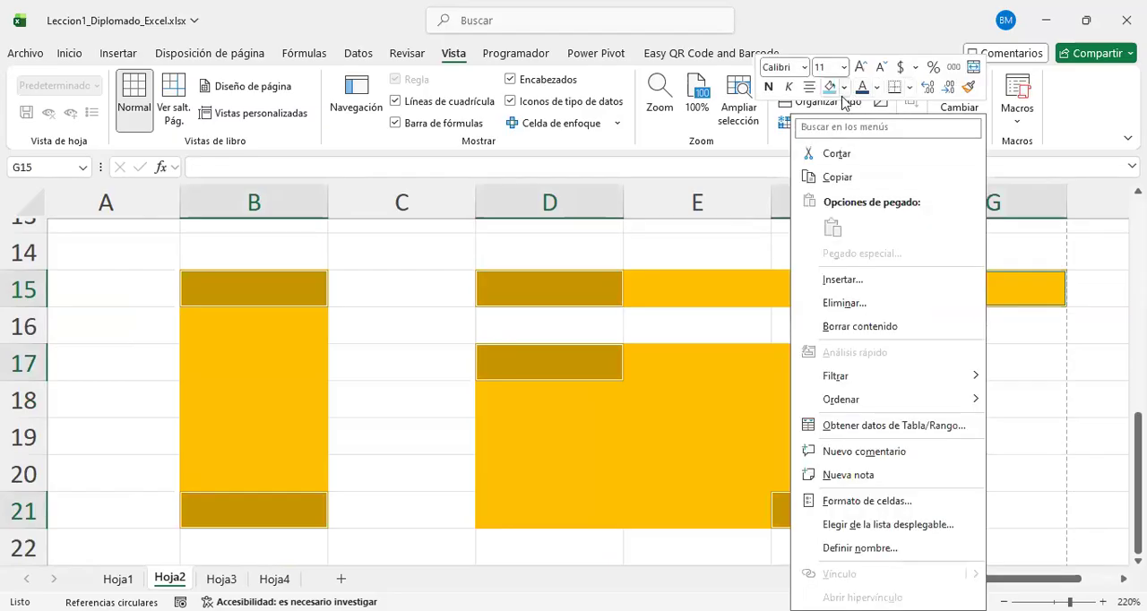
click(845, 90)
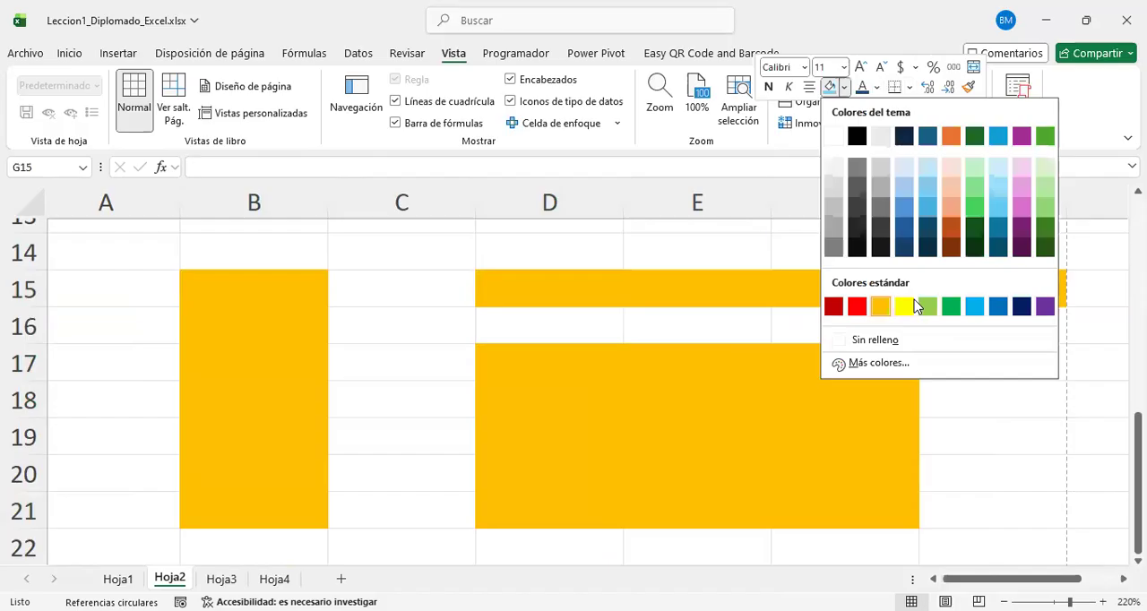
click(833, 307)
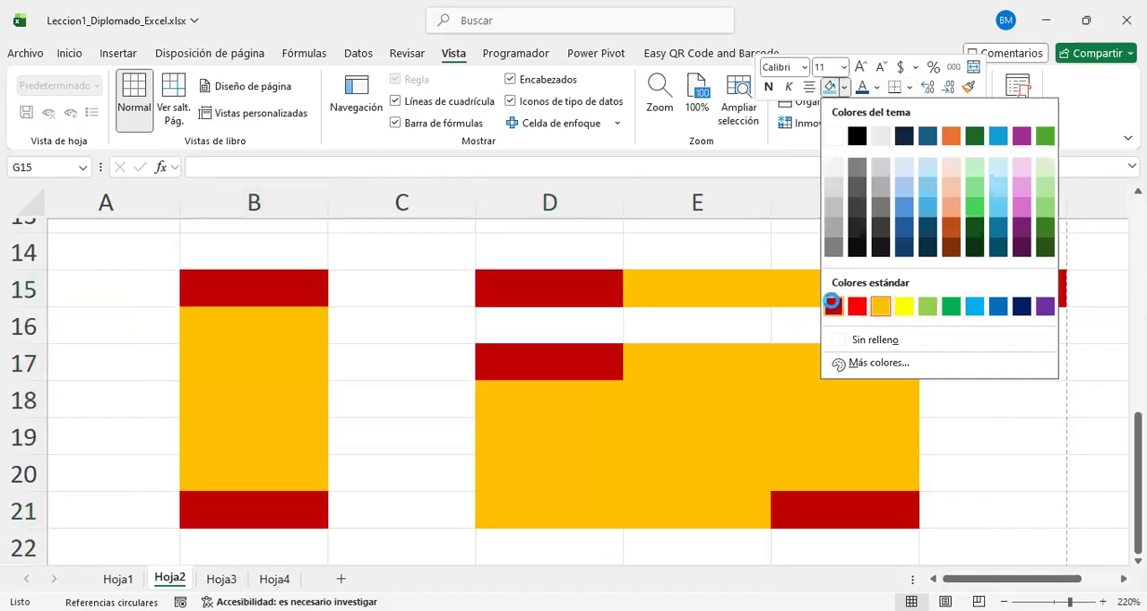
key(Escape)
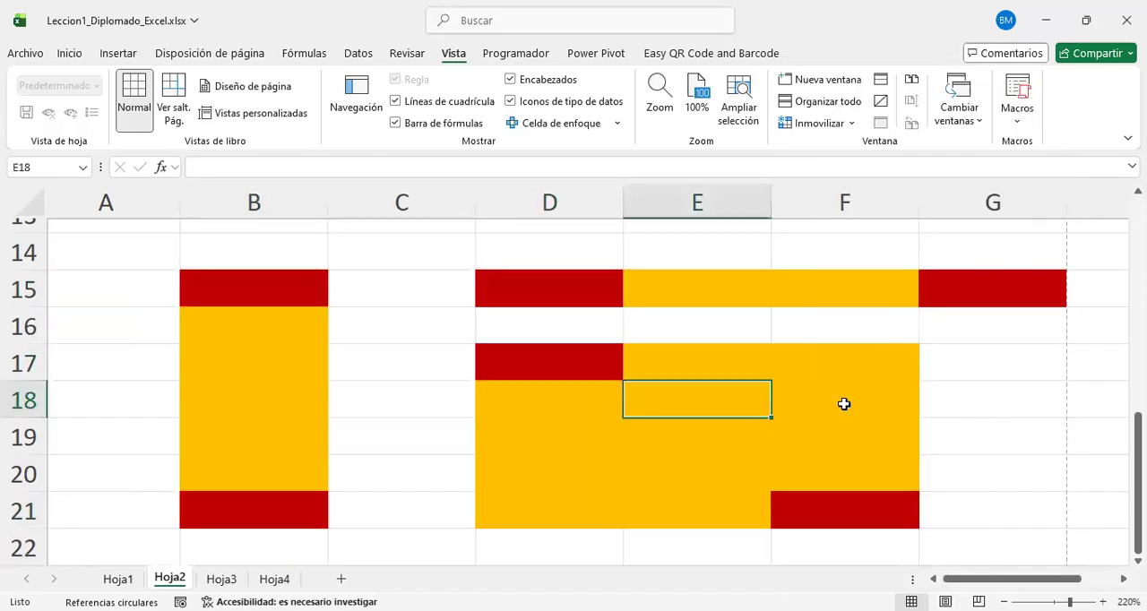
Step: Highlight B15:B21, its start cell B15, the rectangular range's end cell F21 and the blank cells C14:C19 to examine range limits
click(257, 285)
drag(257, 285, 285, 506)
click(274, 279)
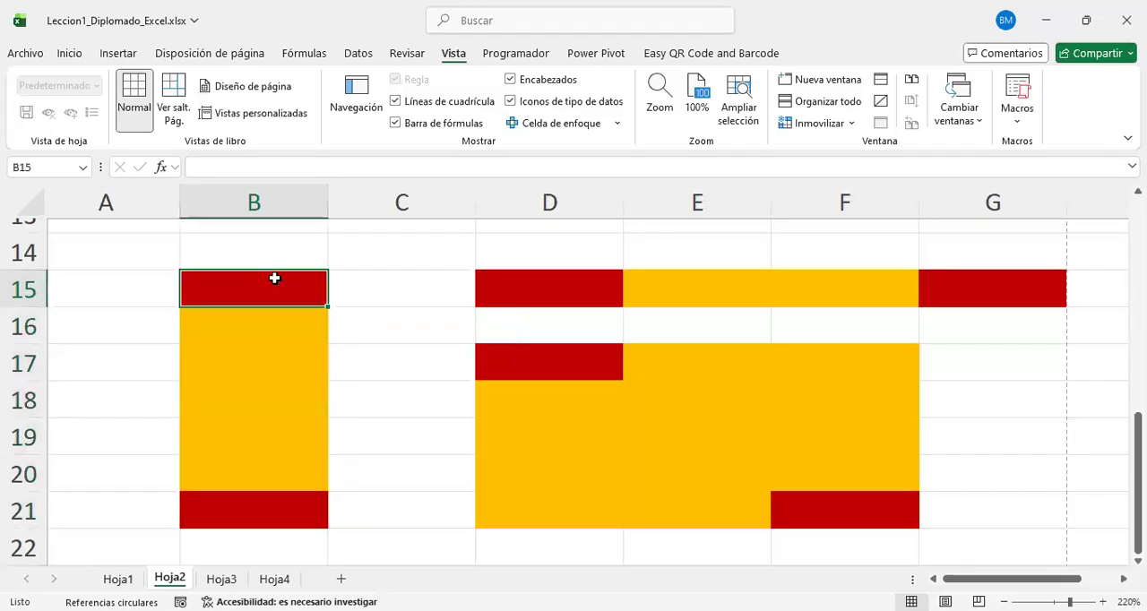
click(884, 498)
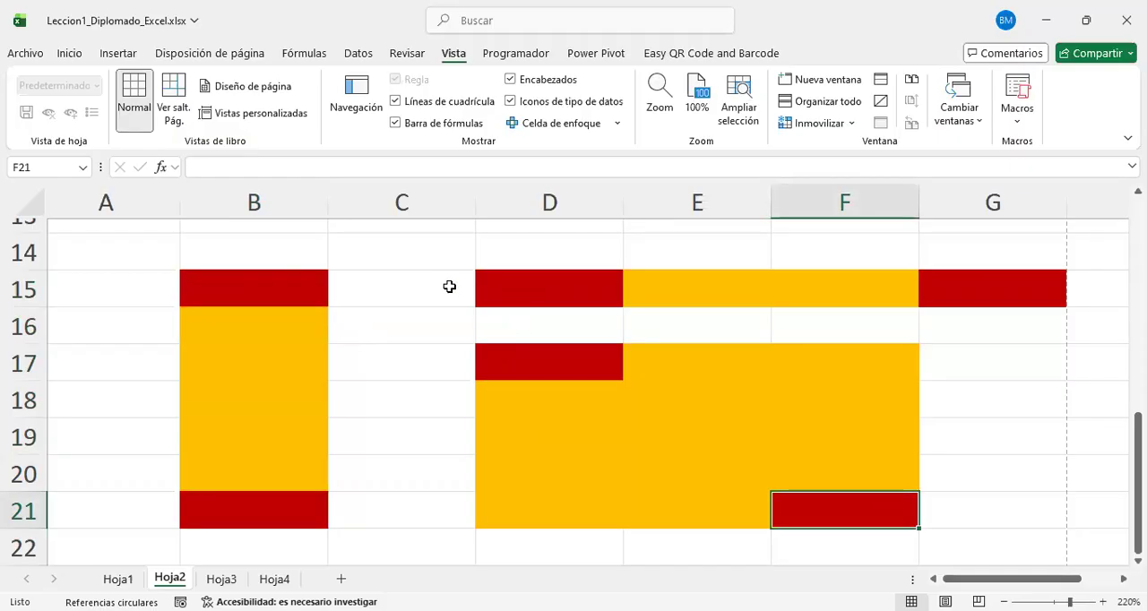
drag(433, 267, 479, 460)
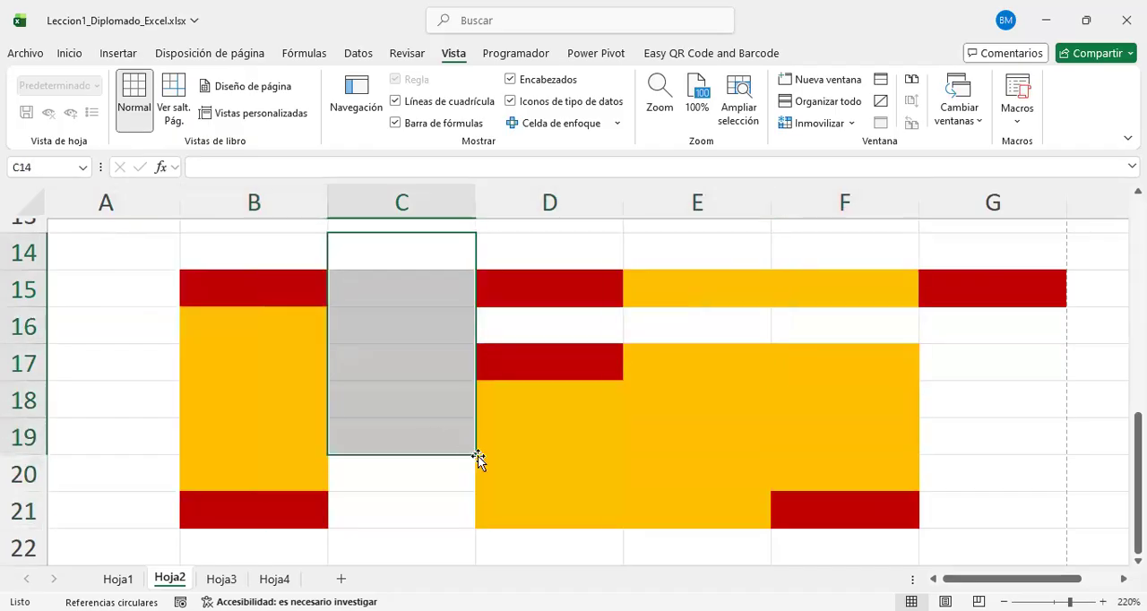
Step: Fill the crossing ranges F6:F12 and E8:G8 with dark red to form a cross
scroll(484, 406, up, 3)
click(267, 352)
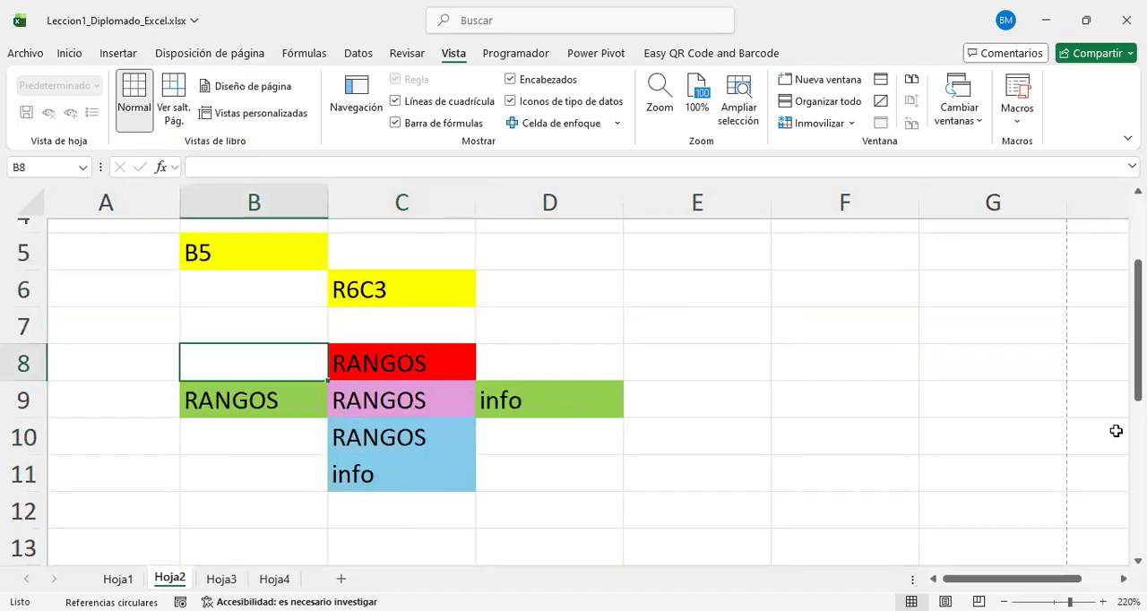
drag(846, 288, 844, 511)
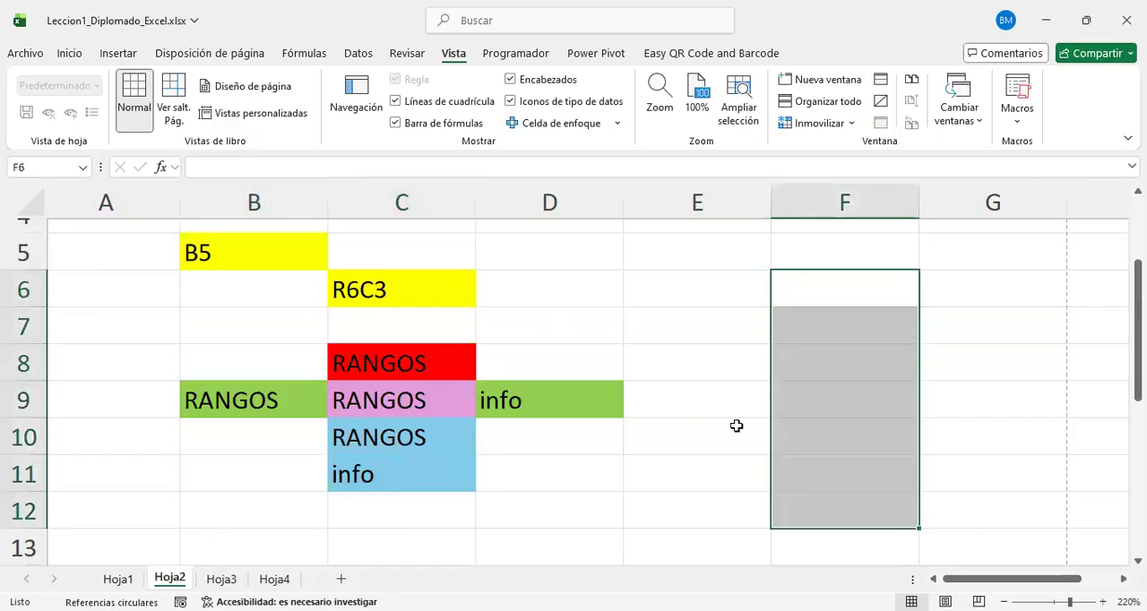
ctrl+click(736, 356)
drag(844, 348, 964, 362)
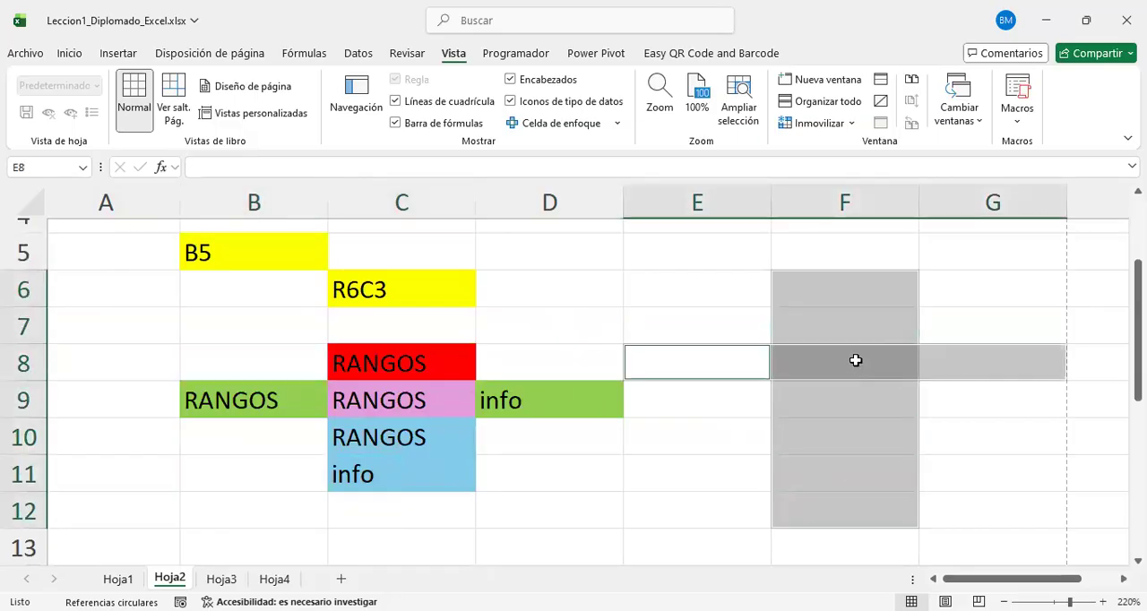
right_click(856, 359)
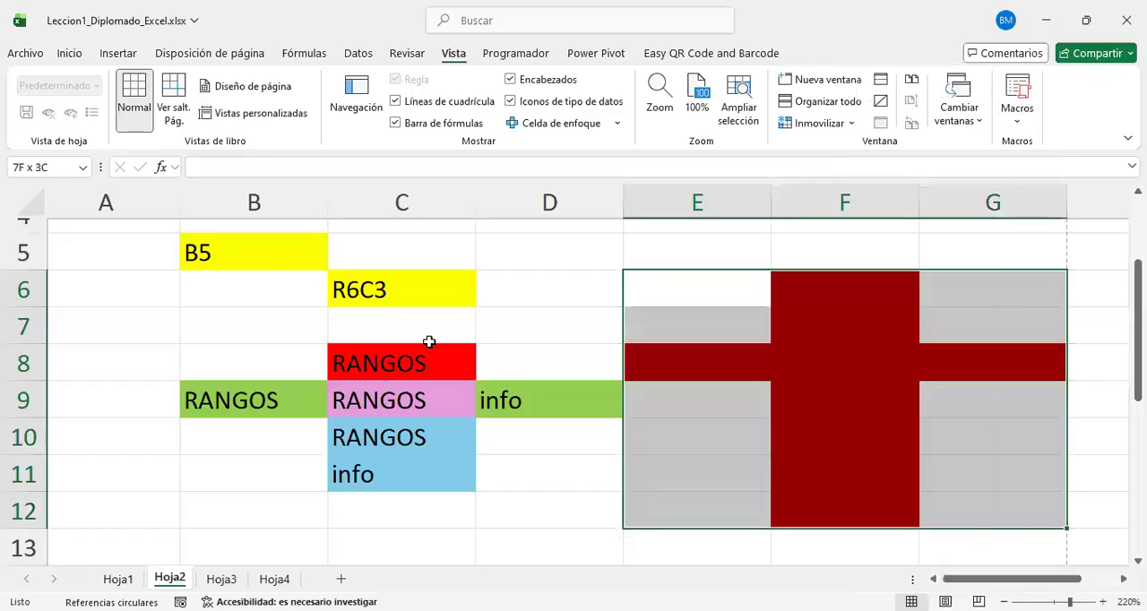
Step: Highlight the cross's vertical range, its horizontal range and the surrounding block in columns E to G to compare them
click(704, 303)
drag(834, 285, 865, 549)
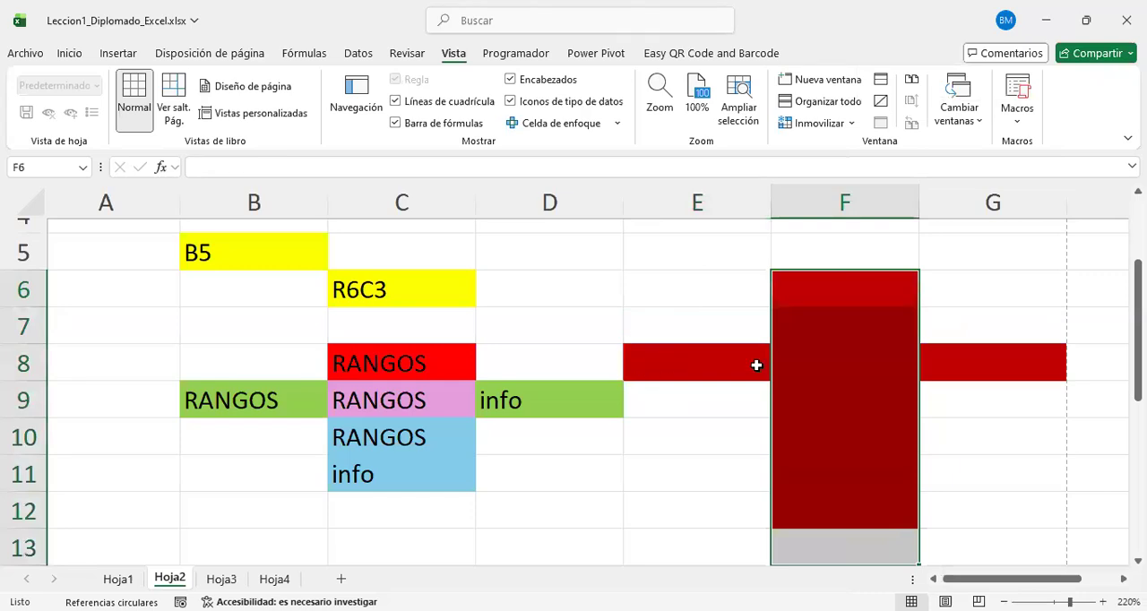
drag(758, 364, 927, 370)
click(968, 420)
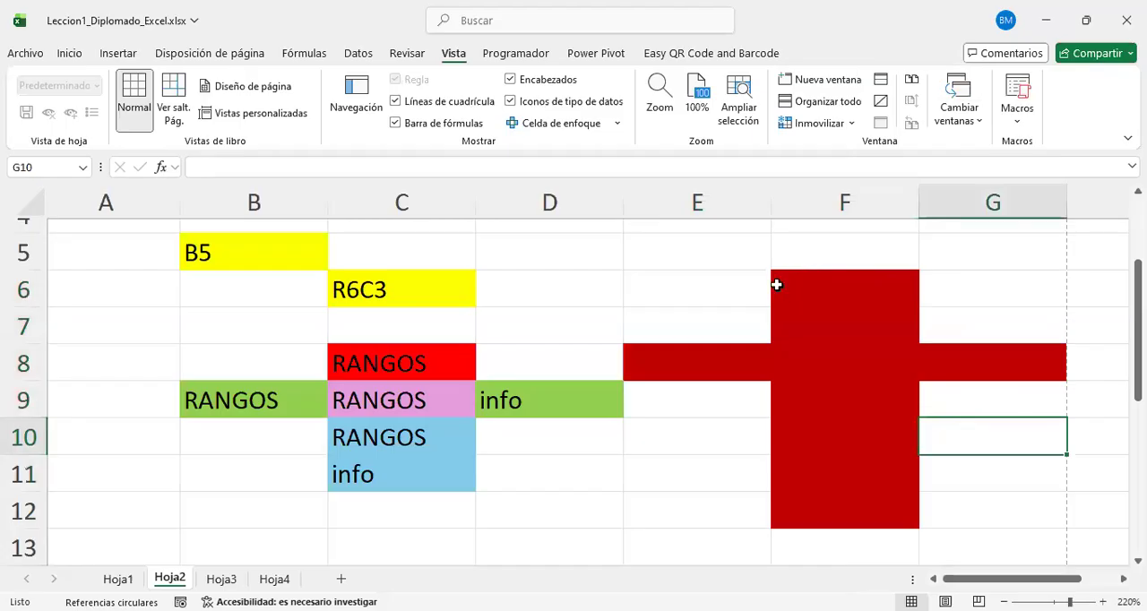
drag(709, 258, 812, 556)
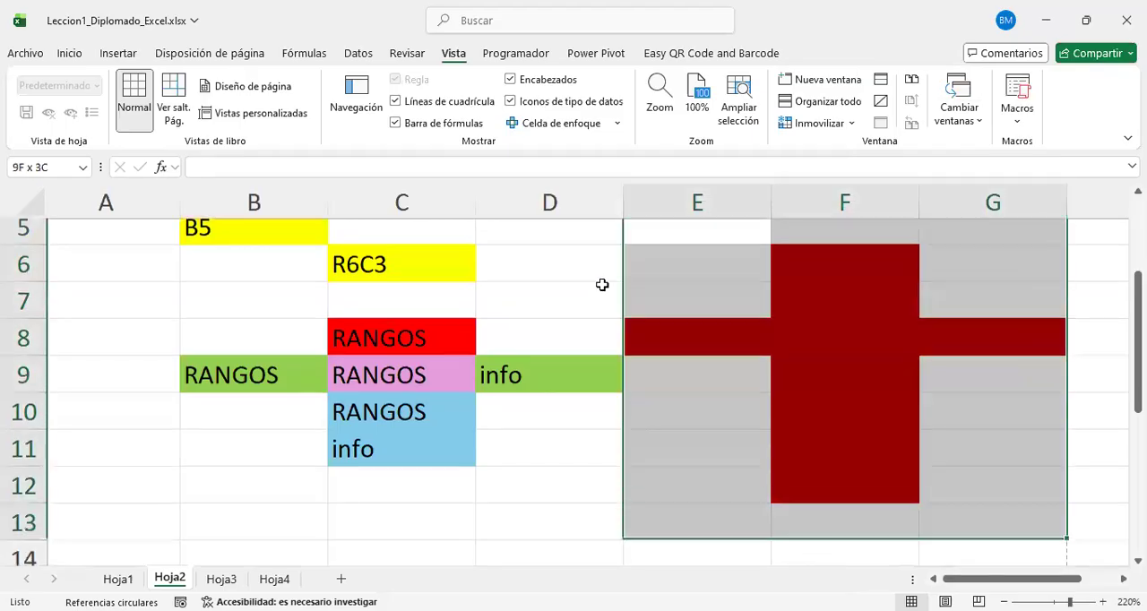
drag(991, 484, 748, 287)
Step: Review the coloured cells and ranges from the top of the sheet down to row 21
scroll(516, 284, up, 2)
drag(494, 236, 537, 394)
click(385, 451)
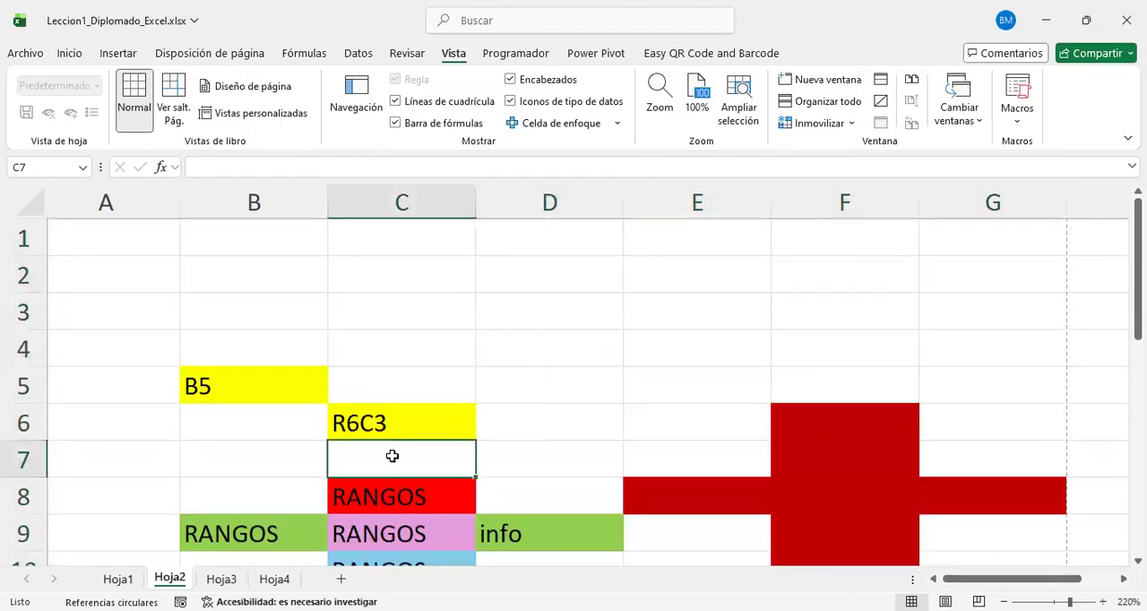
scroll(491, 394, down, 1)
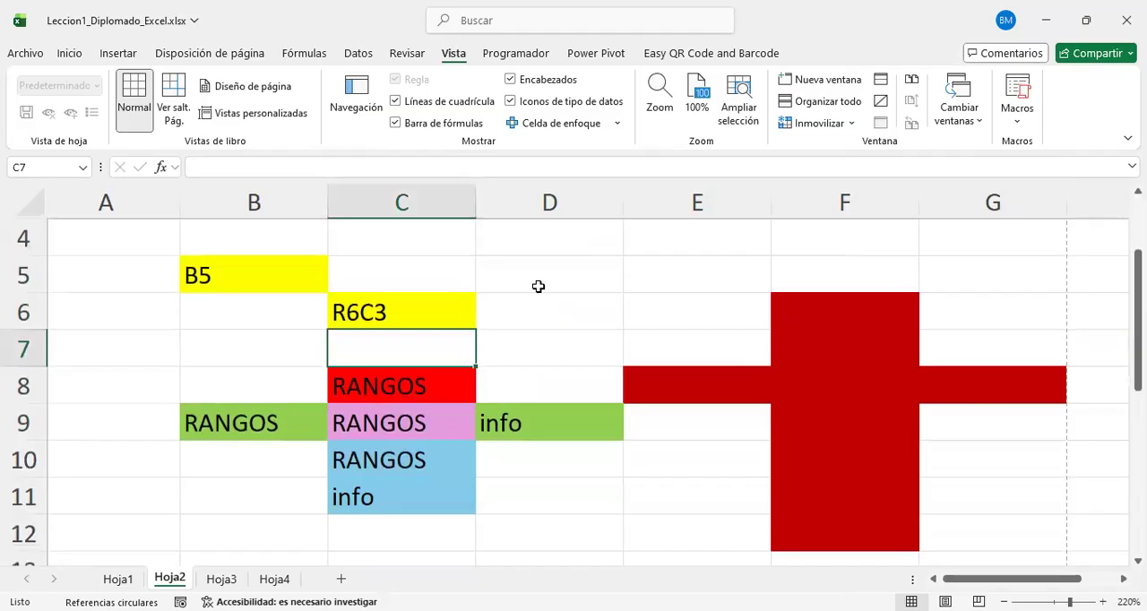
scroll(526, 341, down, 2)
scroll(465, 340, down, 2)
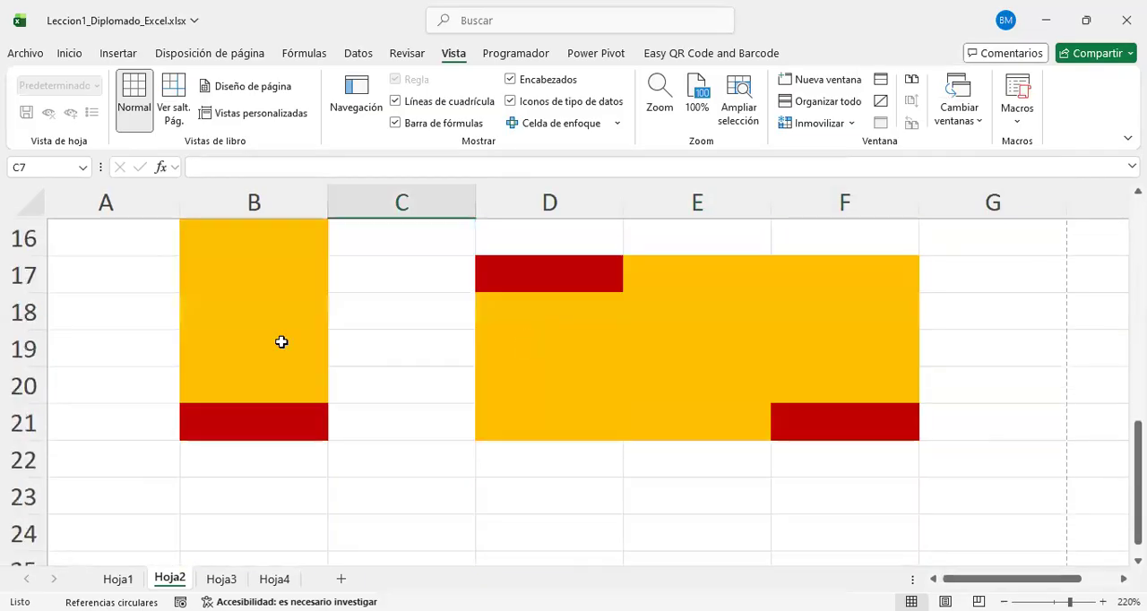
Step: Clear the orange fill of B18 by copying the blank cell A18 over it
scroll(405, 402, up, 1)
click(229, 419)
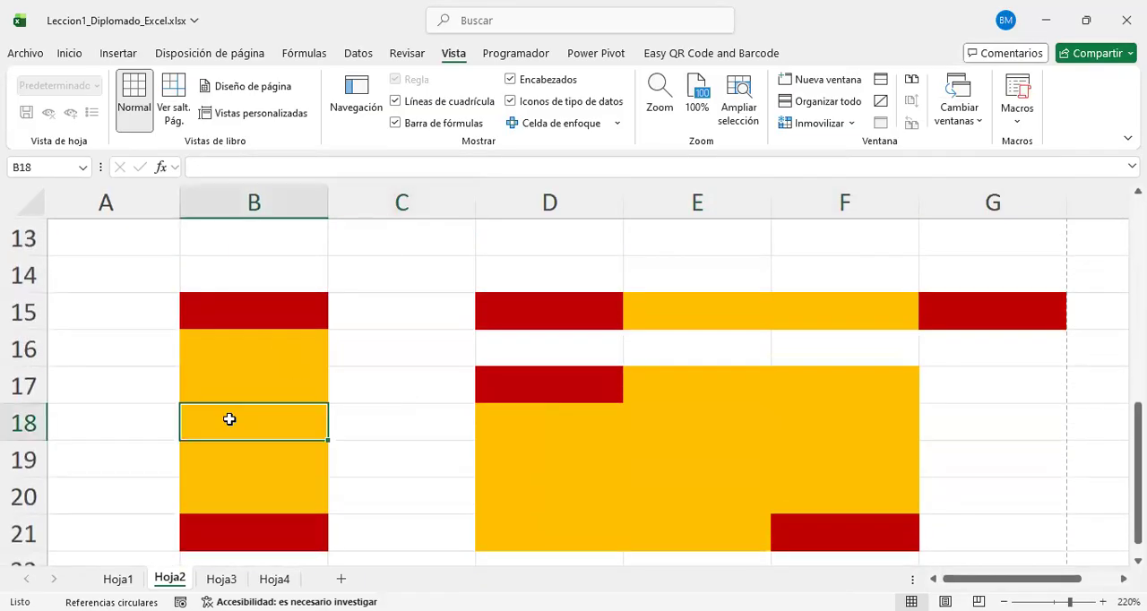
click(98, 416)
scroll(99, 416, left, 1)
key(ctrl+c)
click(99, 415)
key(ctrl+c)
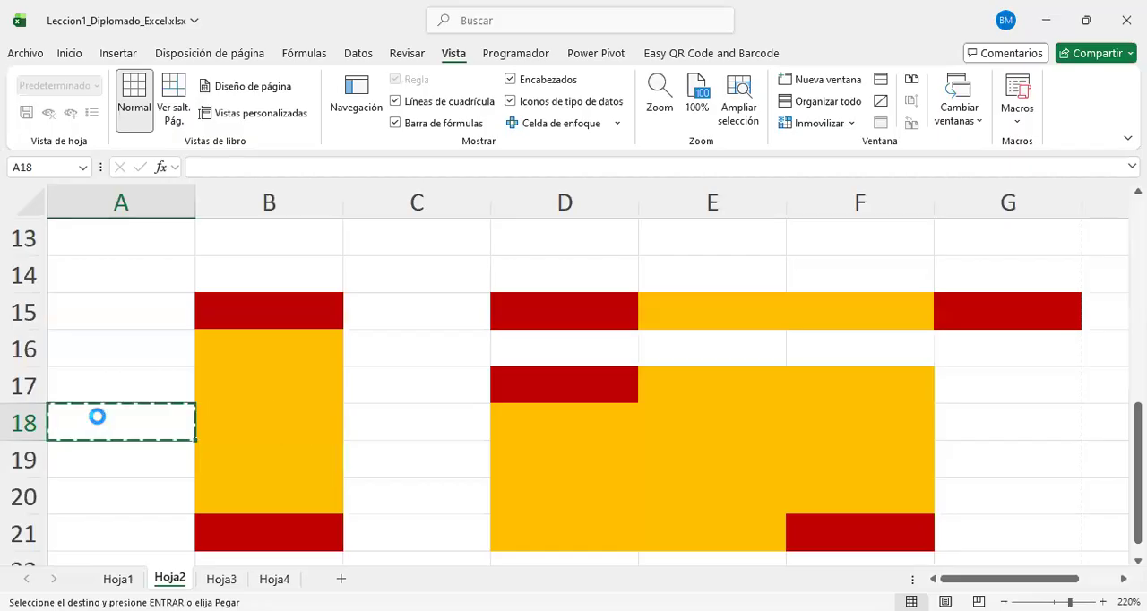
key(Right)
key(Return)
key(Down)
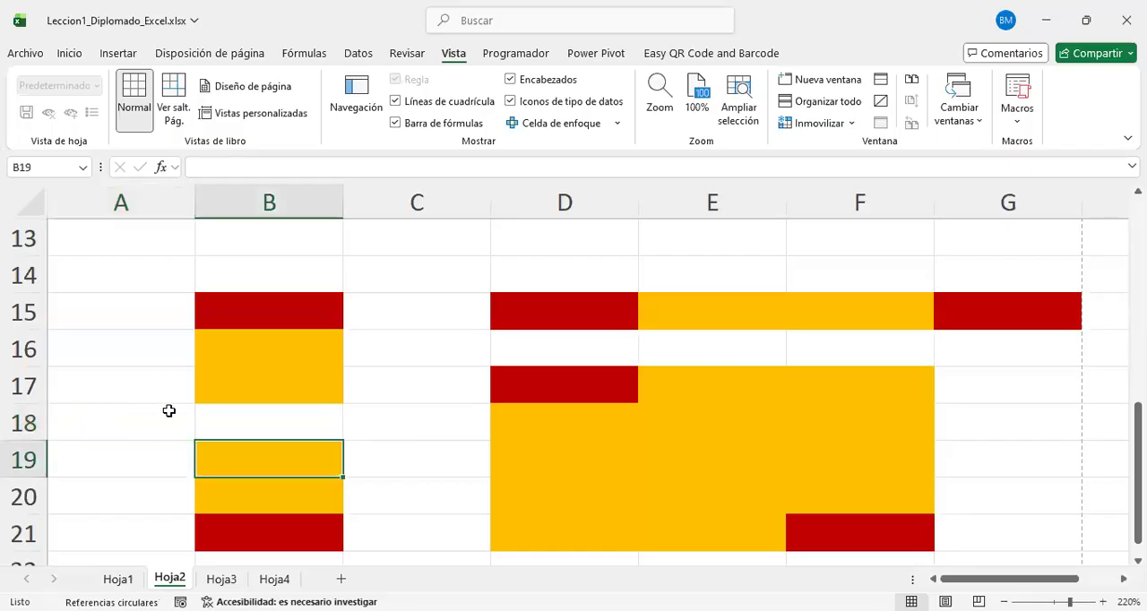
Step: Highlight column B from row 15 to row 21 to examine the range around the blank cell B18
scroll(280, 399, down, 1)
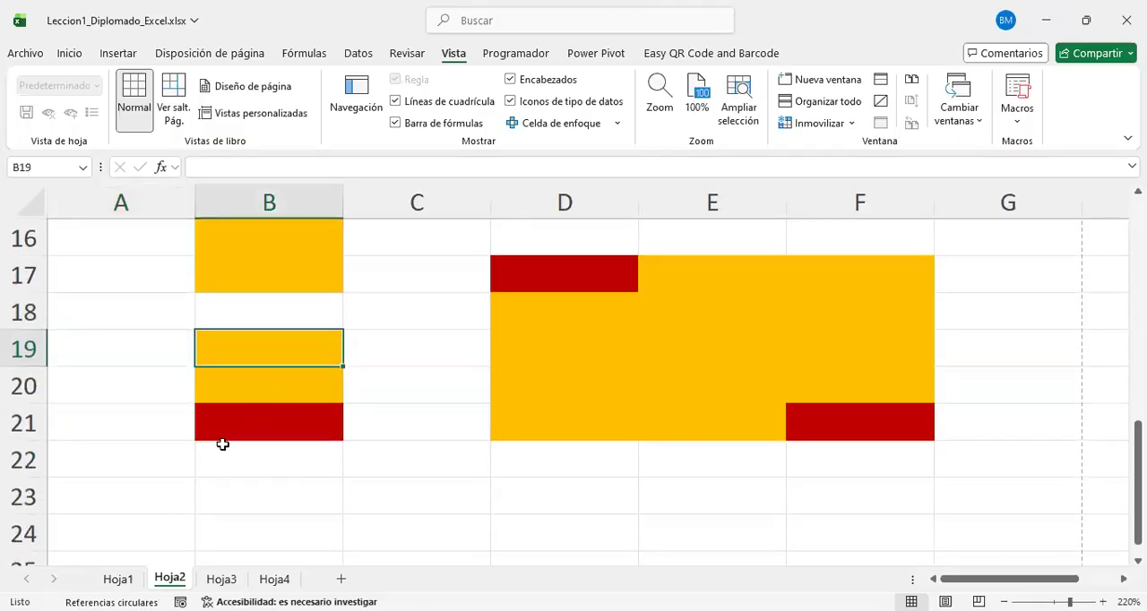
scroll(274, 418, up, 1)
key(Up)
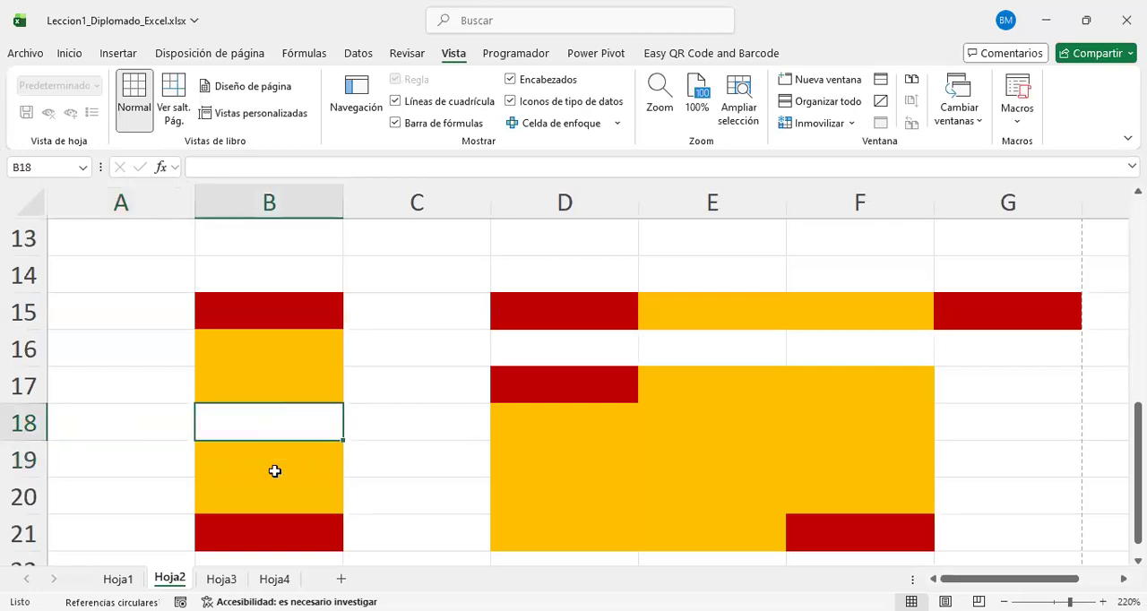
drag(268, 311, 239, 558)
click(415, 443)
Step: Fill B17 and B19, the cells bordering the blank B18, with dark red
click(244, 388)
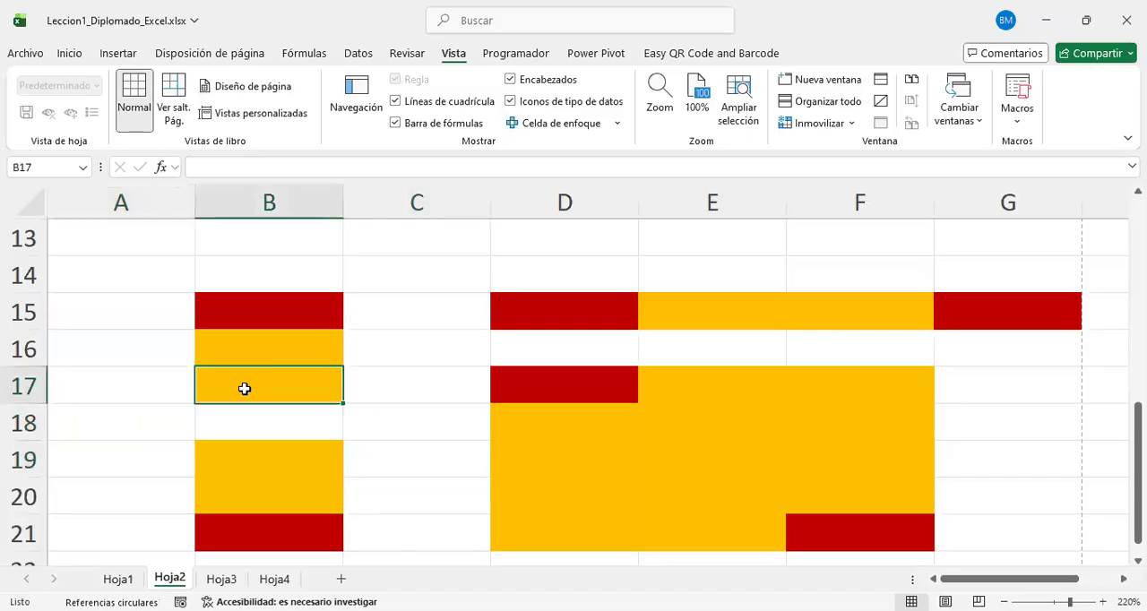
ctrl+click(267, 454)
right_click(266, 454)
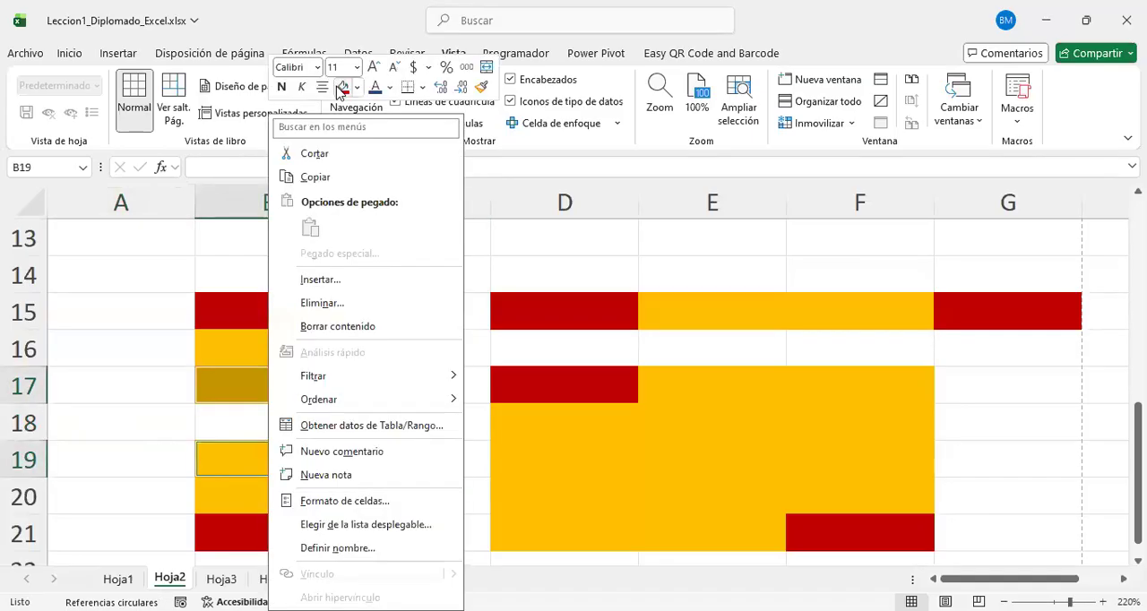
click(338, 89)
click(295, 428)
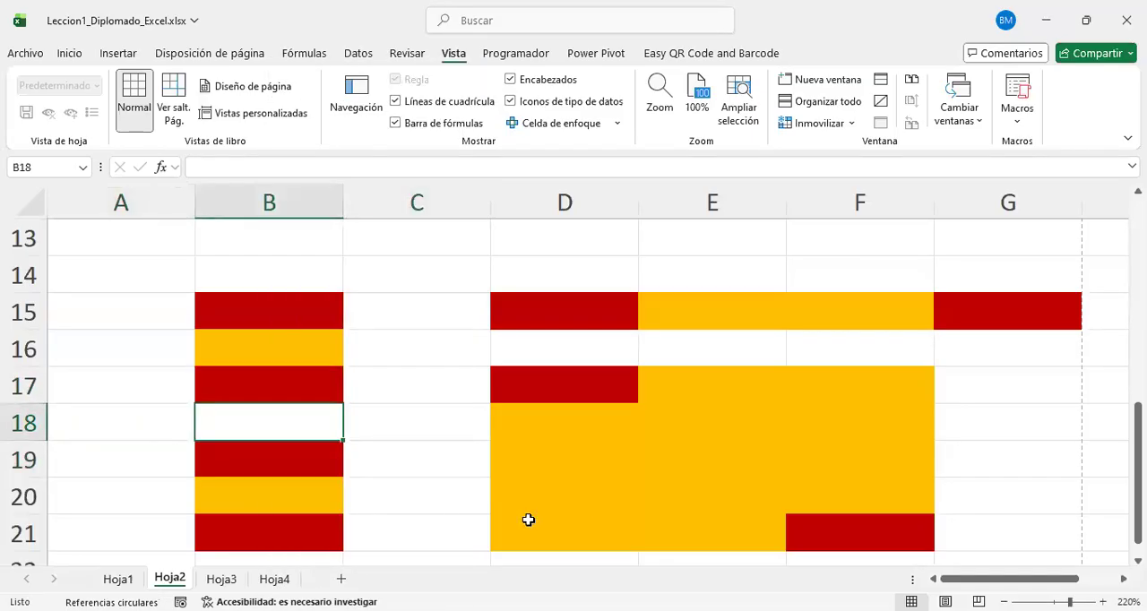
Step: Point out the end cells B15, B17, B19 and B21 of the two vertical ranges and highlight the whole block B15:G21
click(295, 307)
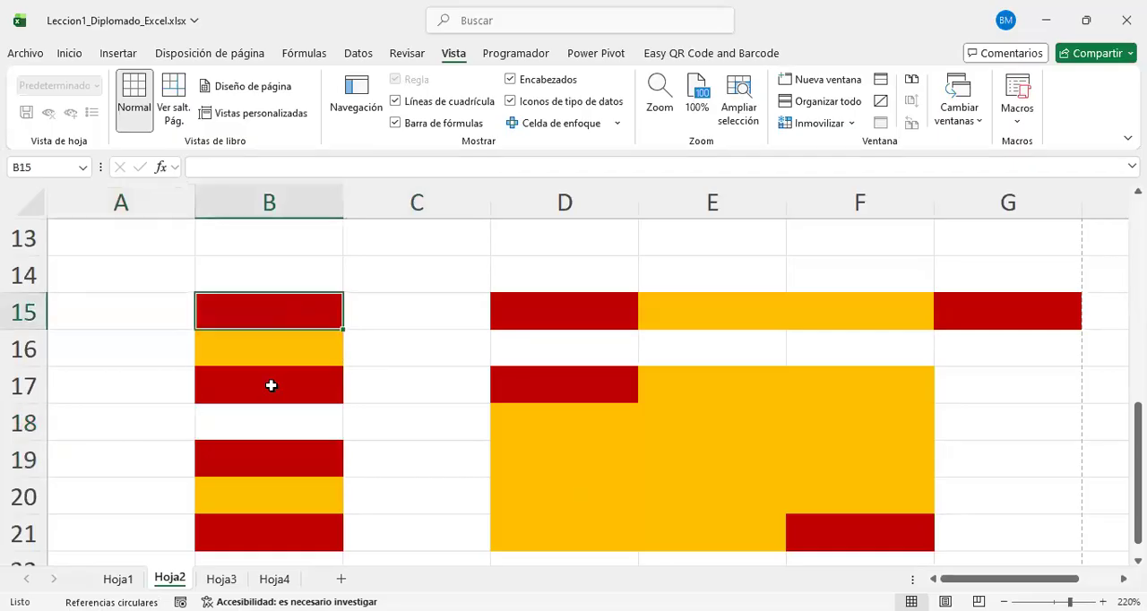
ctrl+click(271, 386)
click(249, 456)
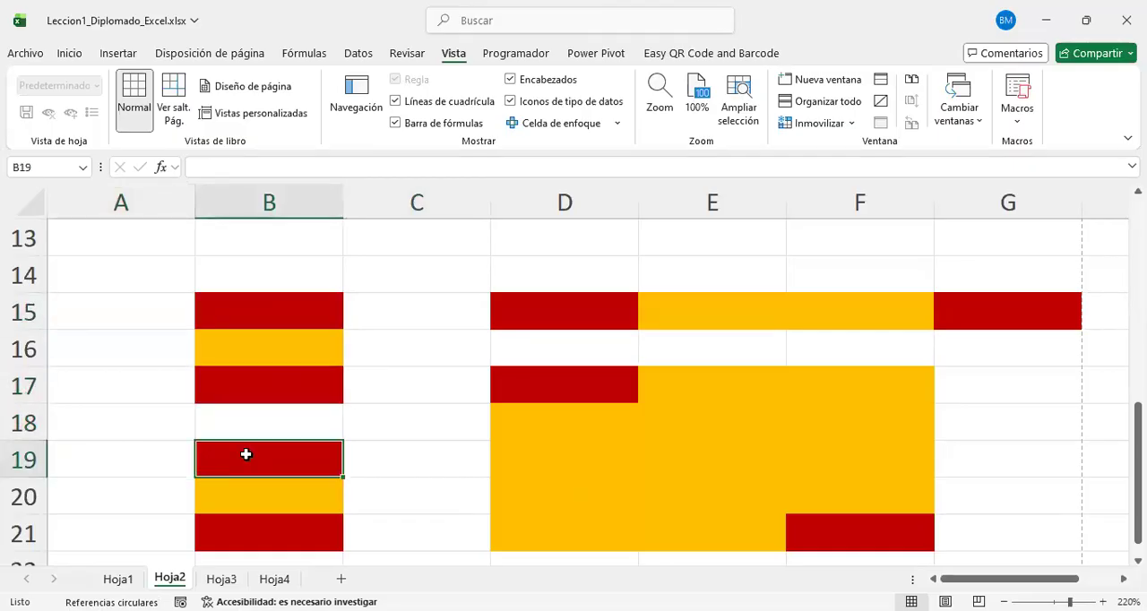
click(266, 531)
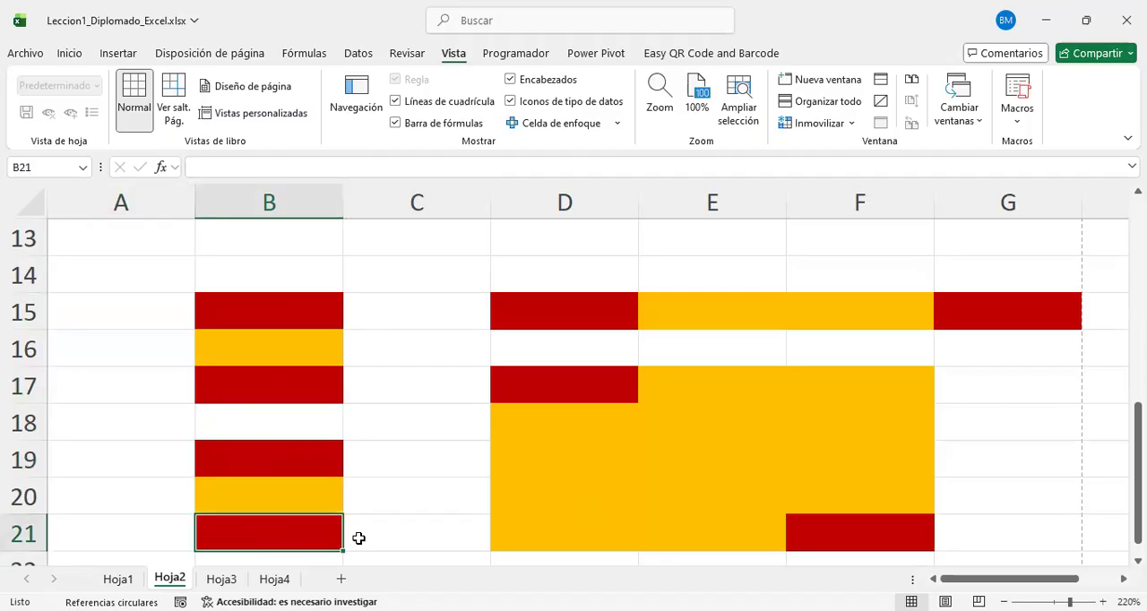
drag(307, 296, 992, 546)
scroll(419, 405, down, 1)
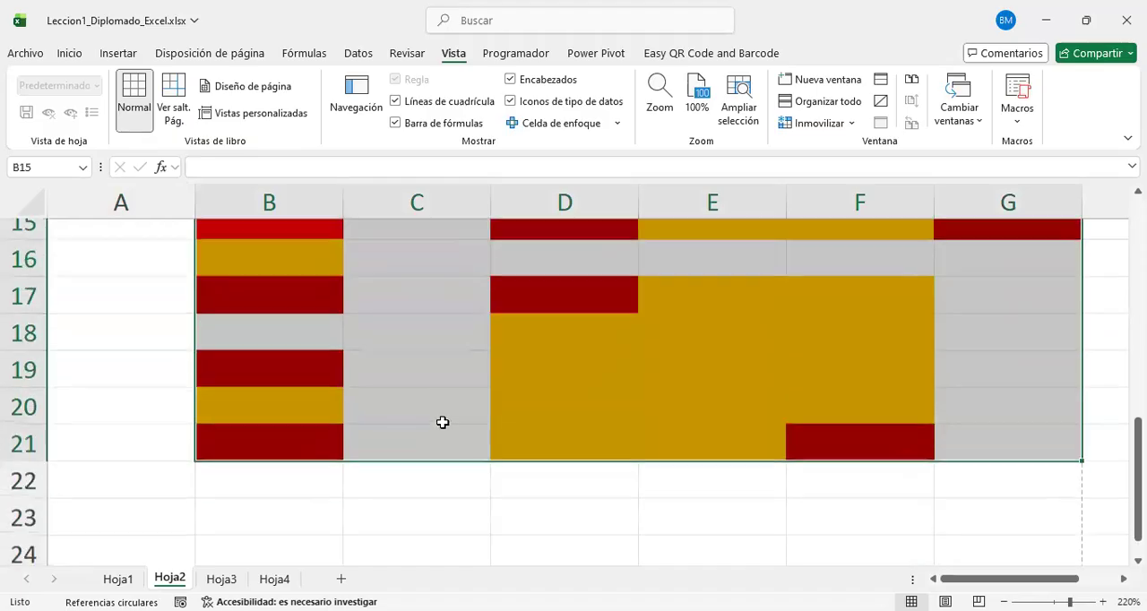
Step: Examine the coloured block B15:G21 in detail and in relation to the other filled ranges on Hoja2
scroll(274, 469, up, 3)
scroll(274, 469, right, 2)
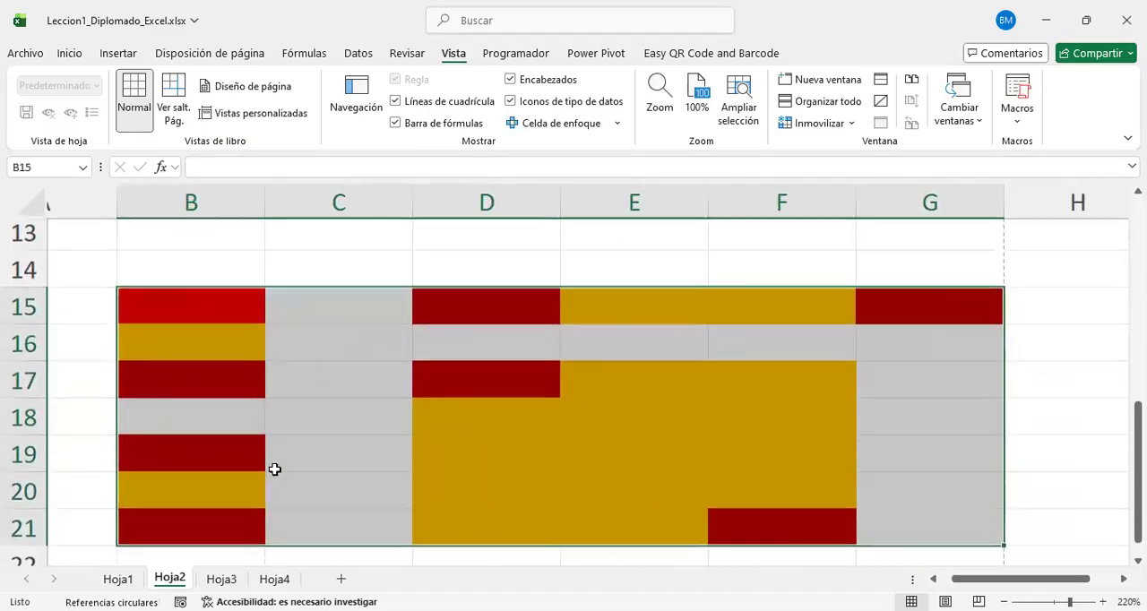
scroll(305, 489, down, 1)
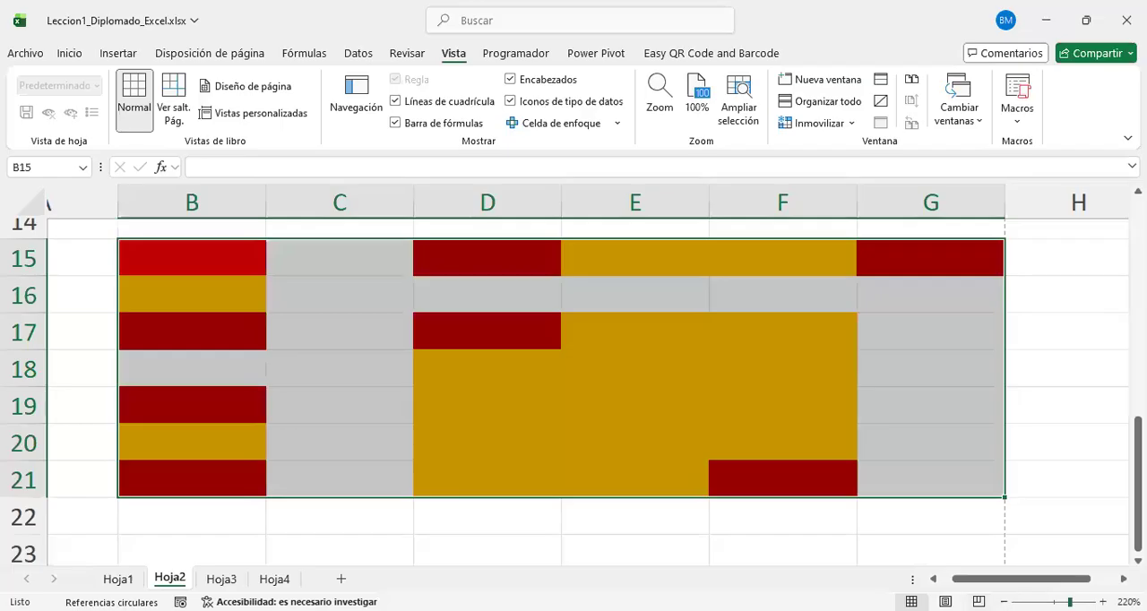
scroll(305, 489, down, 14)
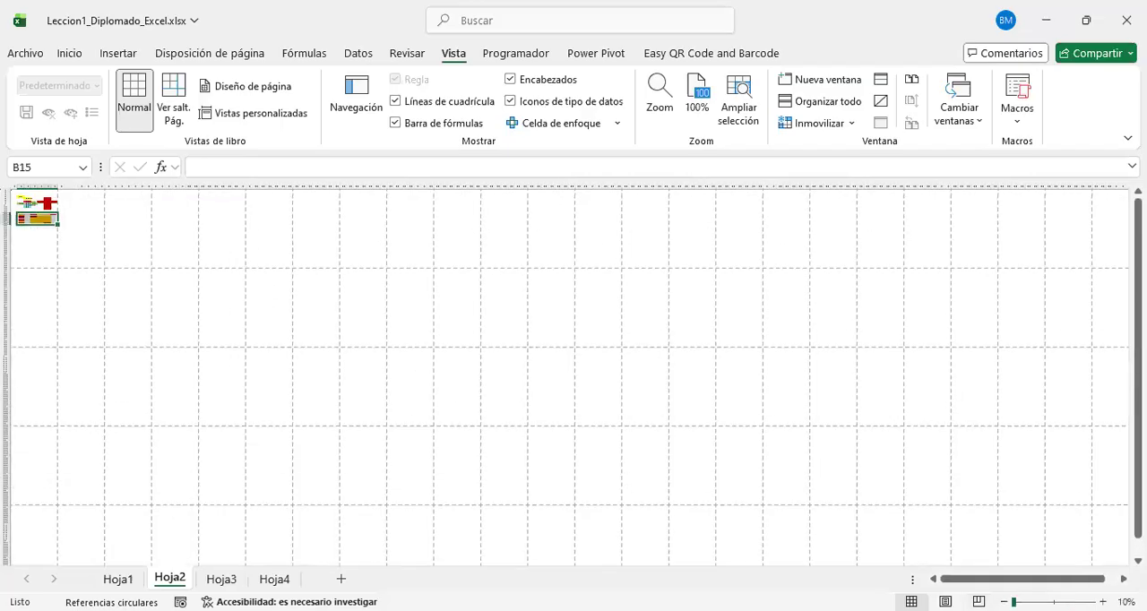
scroll(305, 490, up, 6)
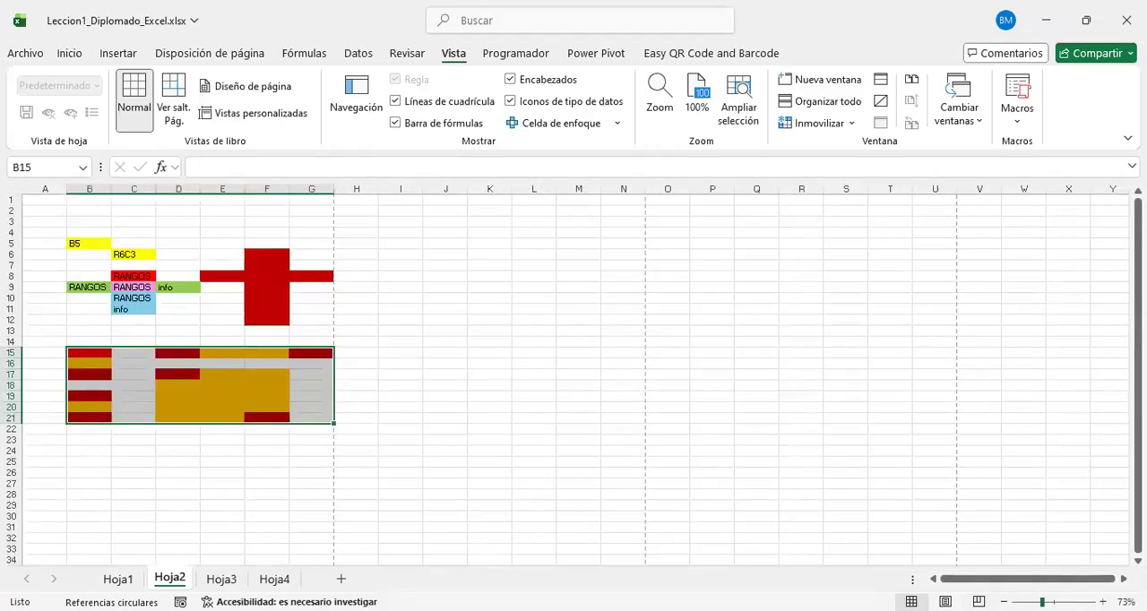
scroll(305, 489, up, 2)
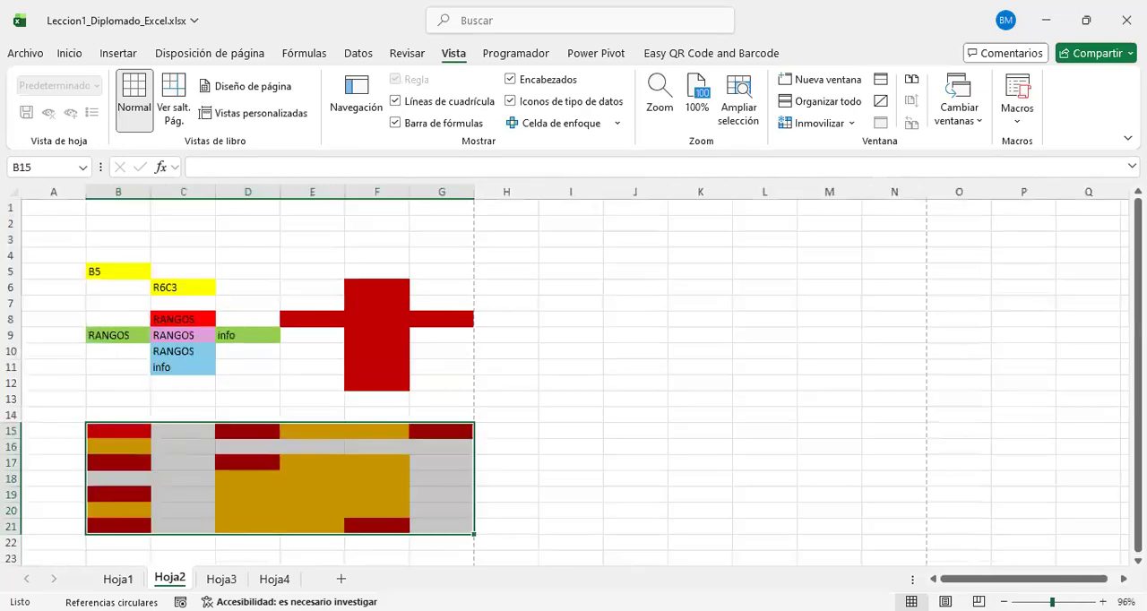
scroll(714, 429, up, 2)
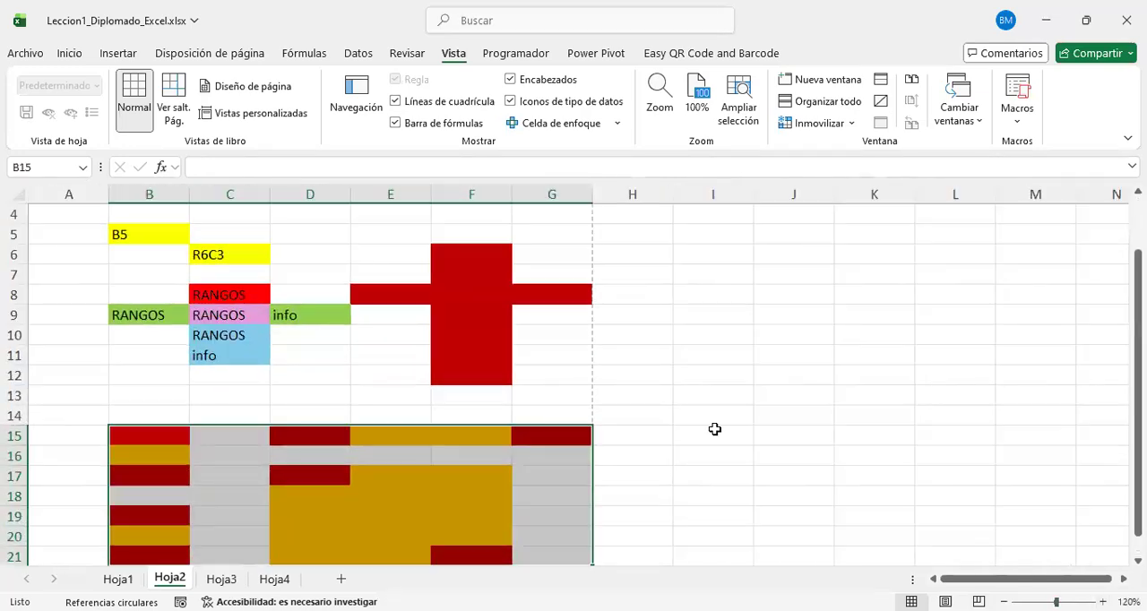
scroll(714, 429, down, 1)
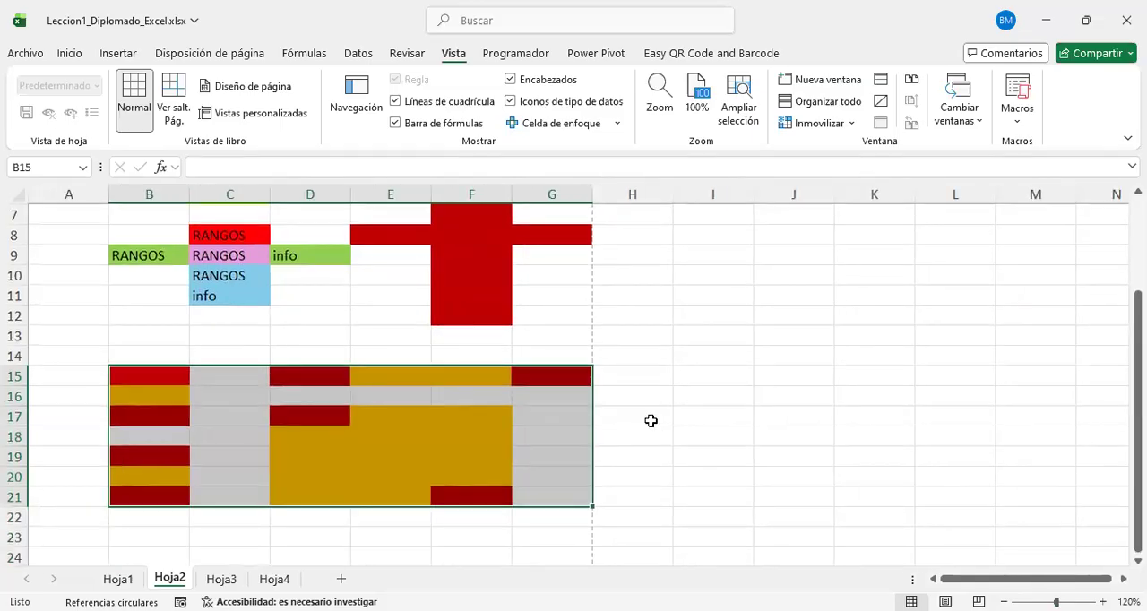
Step: Highlight the whole block B15:G21 again and enlarge the sheet view to 160%
click(685, 437)
drag(125, 374, 570, 491)
scroll(608, 463, up, 2)
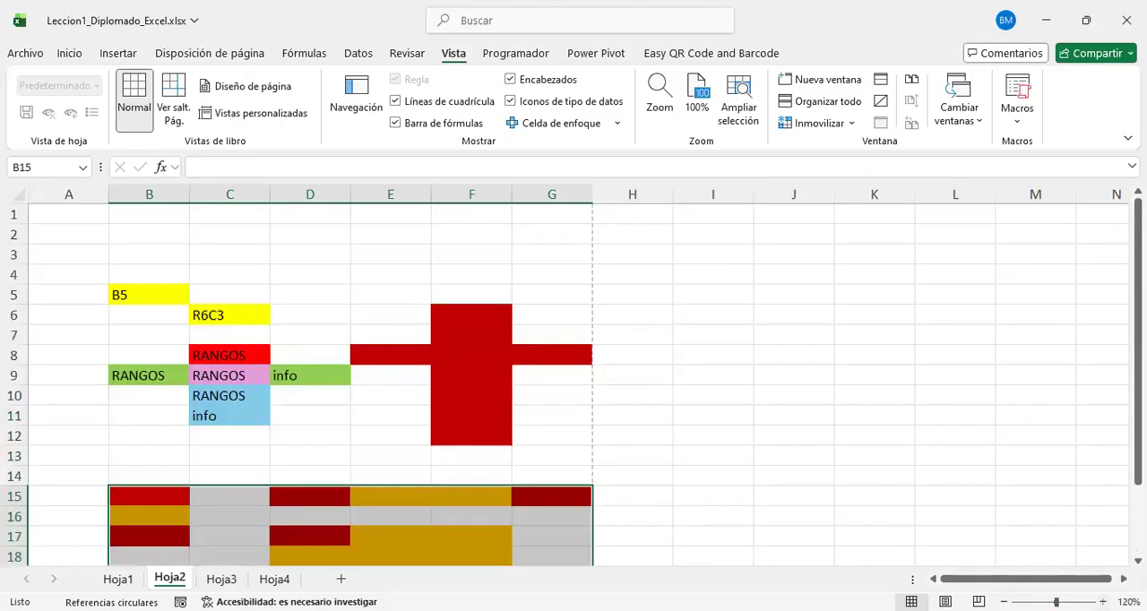
click(1103, 602)
click(1103, 602)
click(1103, 602)
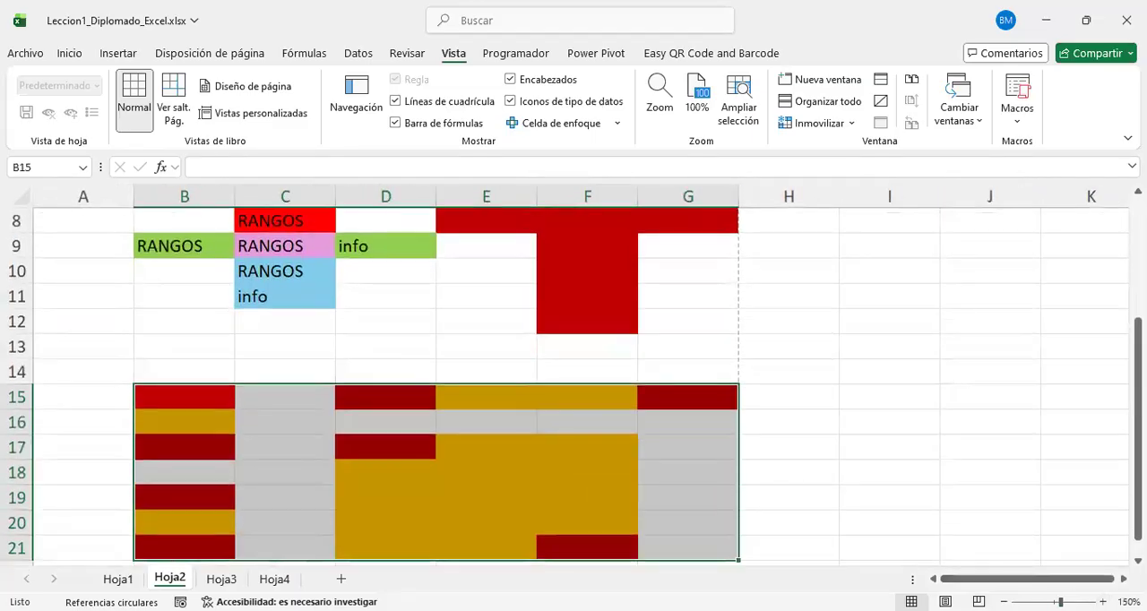
click(1103, 602)
scroll(835, 444, up, 3)
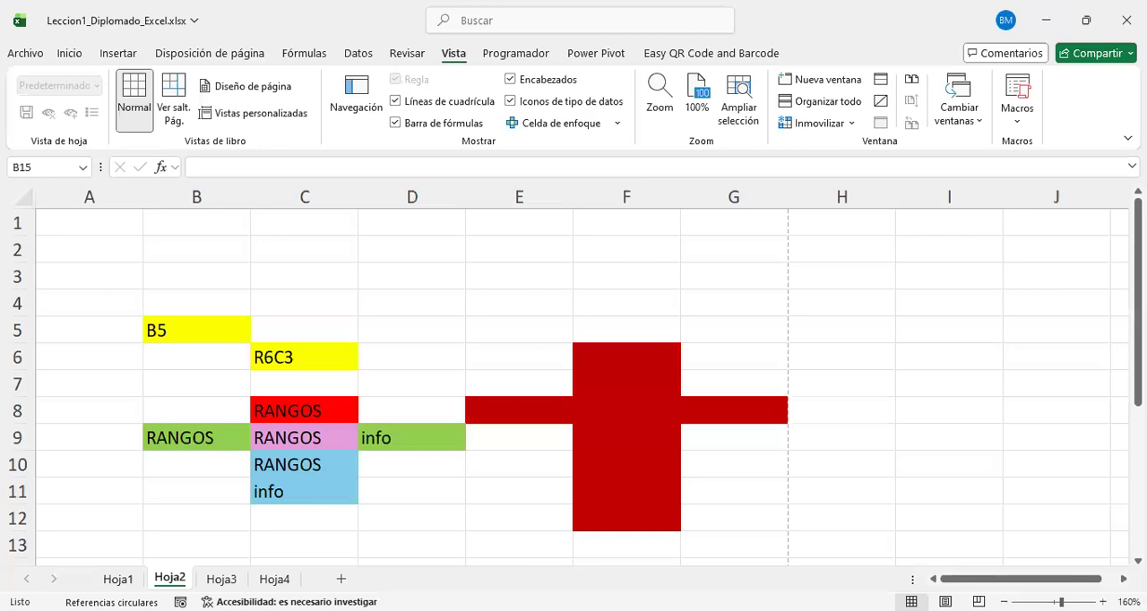
Step: Switch to the PowerPoint presentation and advance to slide 8, "Tipos de datos", past the section title slide
key(alt+Tab)
scroll(130, 223, down, 1)
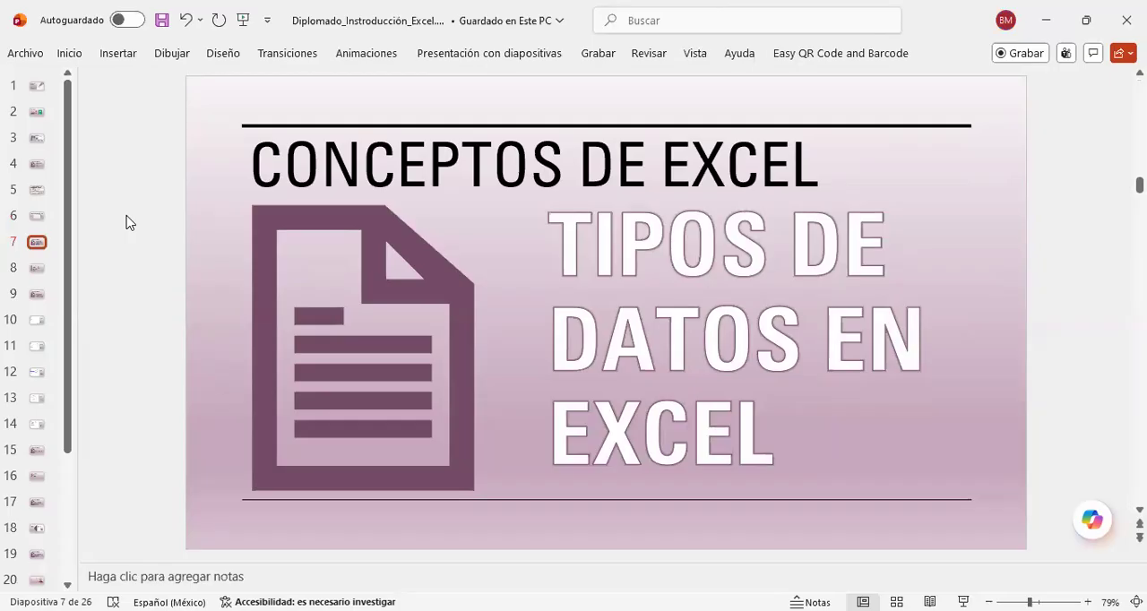
scroll(125, 222, down, 1)
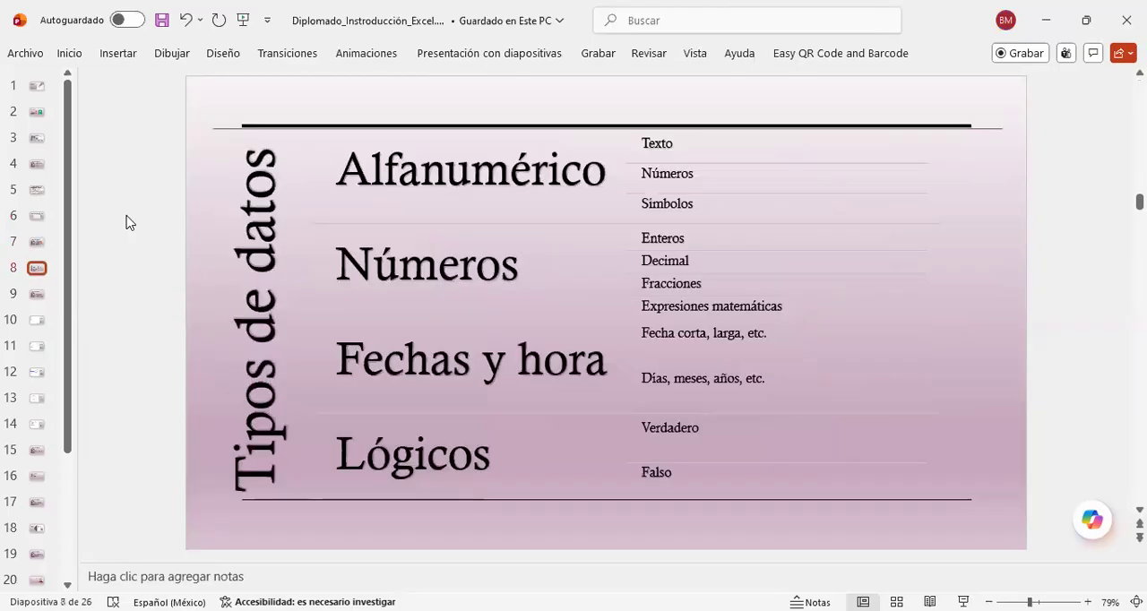
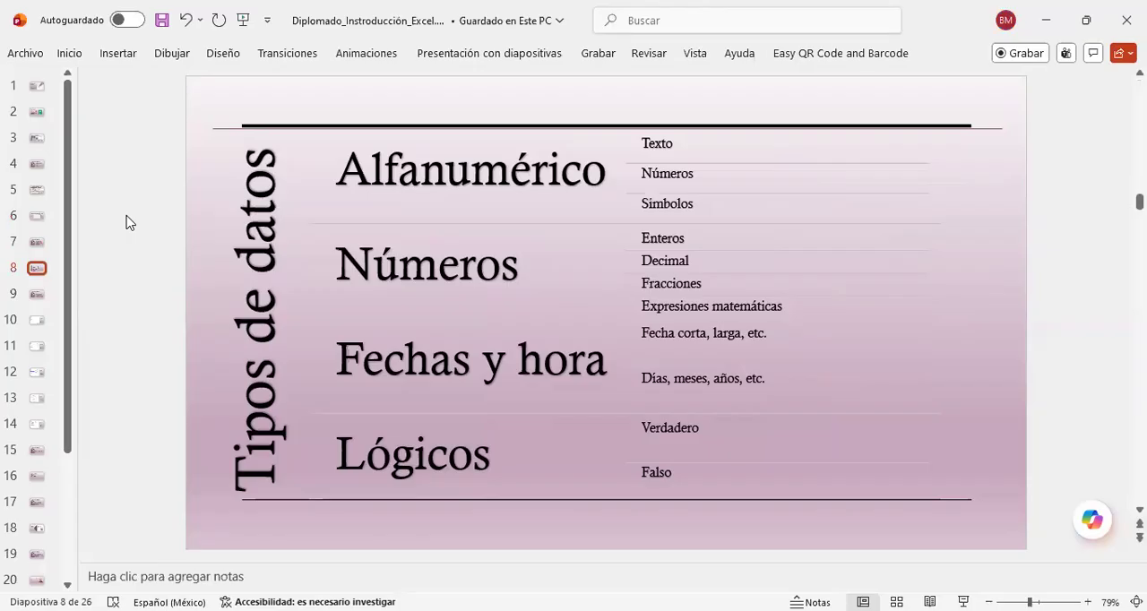
Step: Check the "Formato de celdas" slide that follows "Tipos de datos", return to slide 8, and switch to the Excel workbook
scroll(126, 222, down, 1)
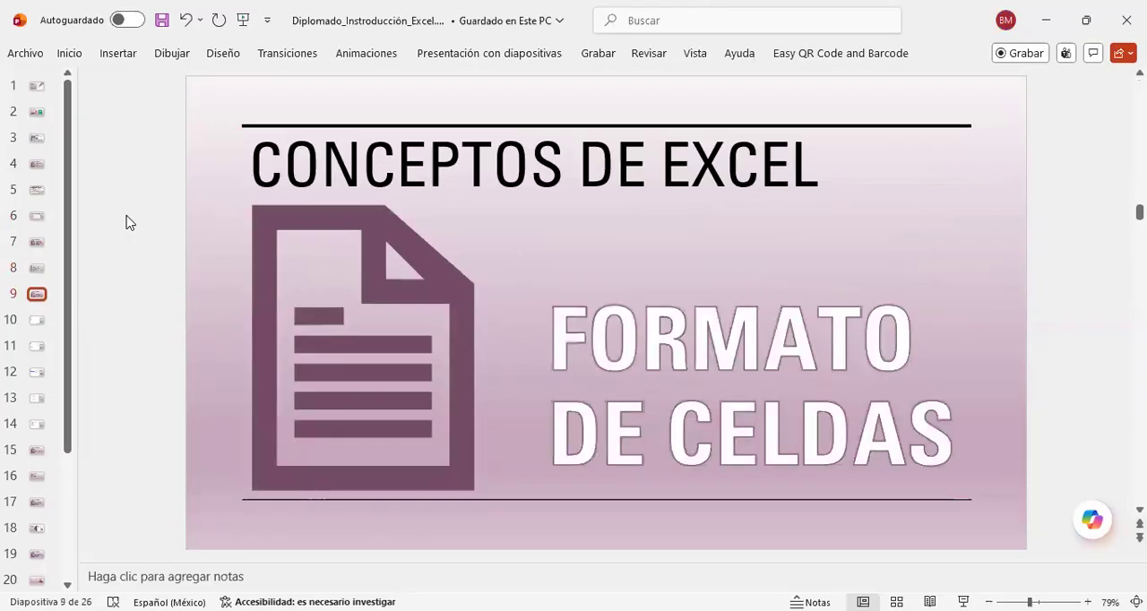
scroll(126, 222, up, 1)
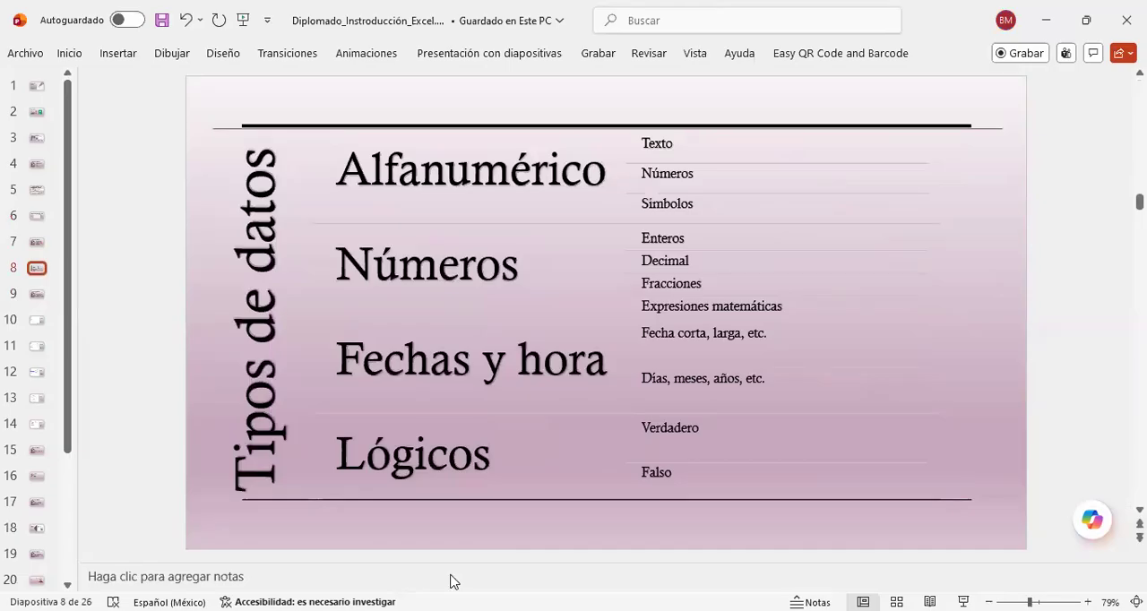
key(alt+Tab)
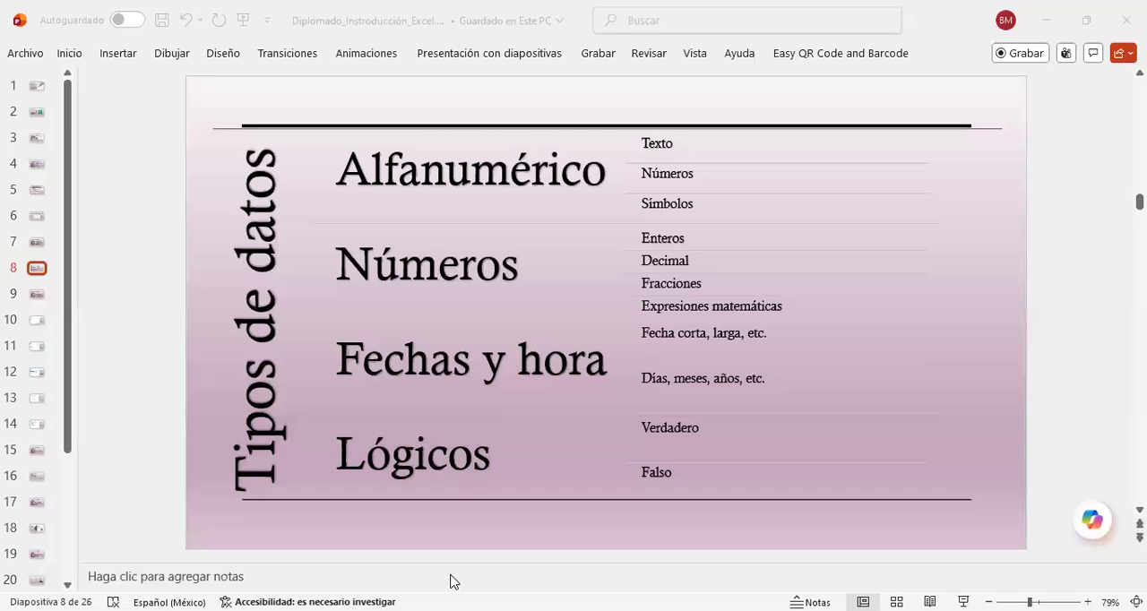
key(alt+Tab)
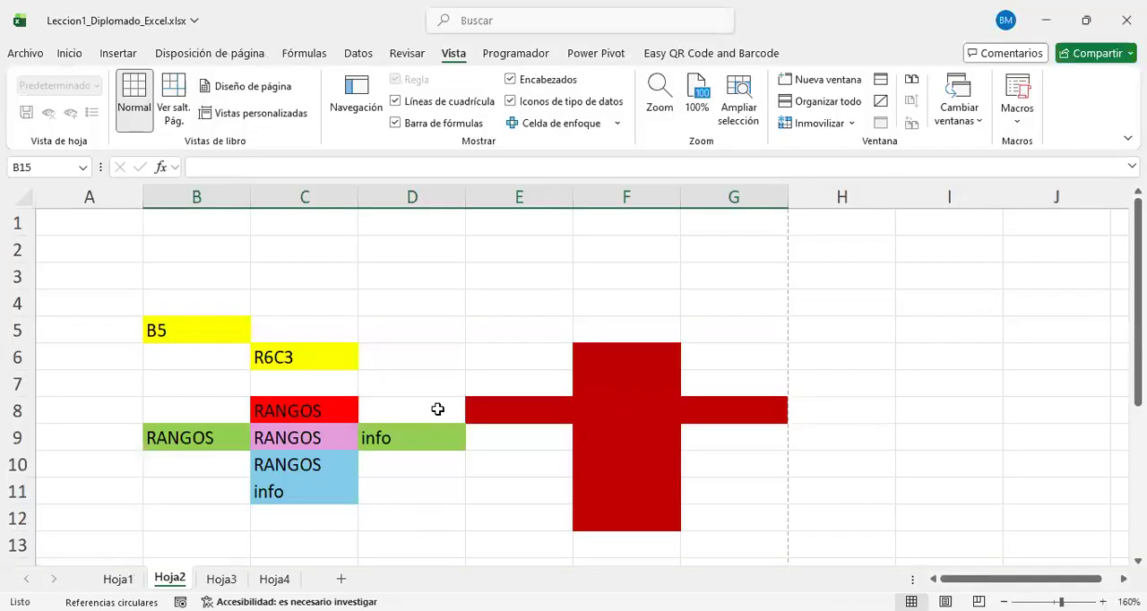
Step: On Hoja3, enter the sample texts ddsadfasd in D9, asdf in J11, ueyt in F9, uyt in F6 and yt ueyt in C4
click(227, 579)
click(263, 344)
text(ddsadfasd)
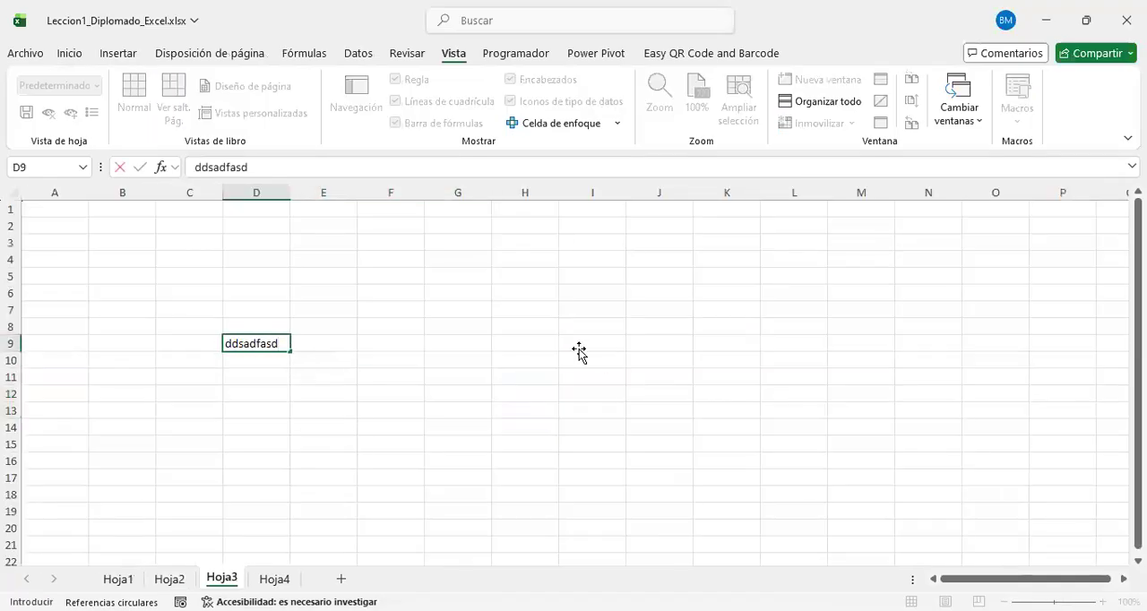
click(658, 376)
text(asdf)
click(388, 342)
text(ueyt)
click(365, 291)
text(uyt)
click(170, 263)
text(yt ueyt)
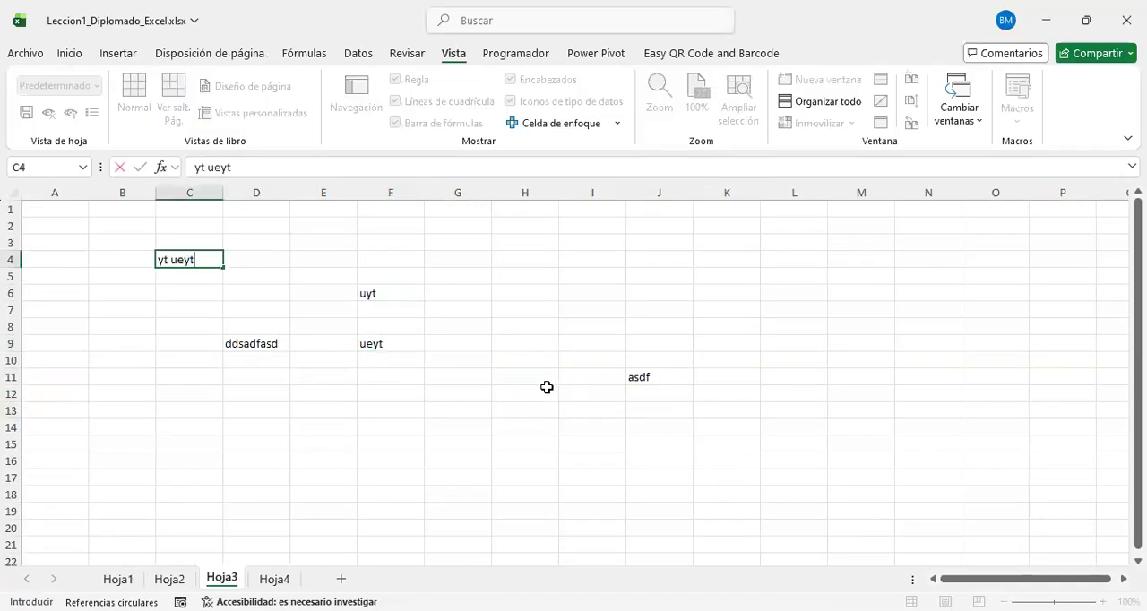
Step: Enter the sample values u in H11, 0 in H12 and íl,y in I5
click(545, 389)
text(oi")
key(Up)
text(u)
key(Return)
text(0)
click(486, 358)
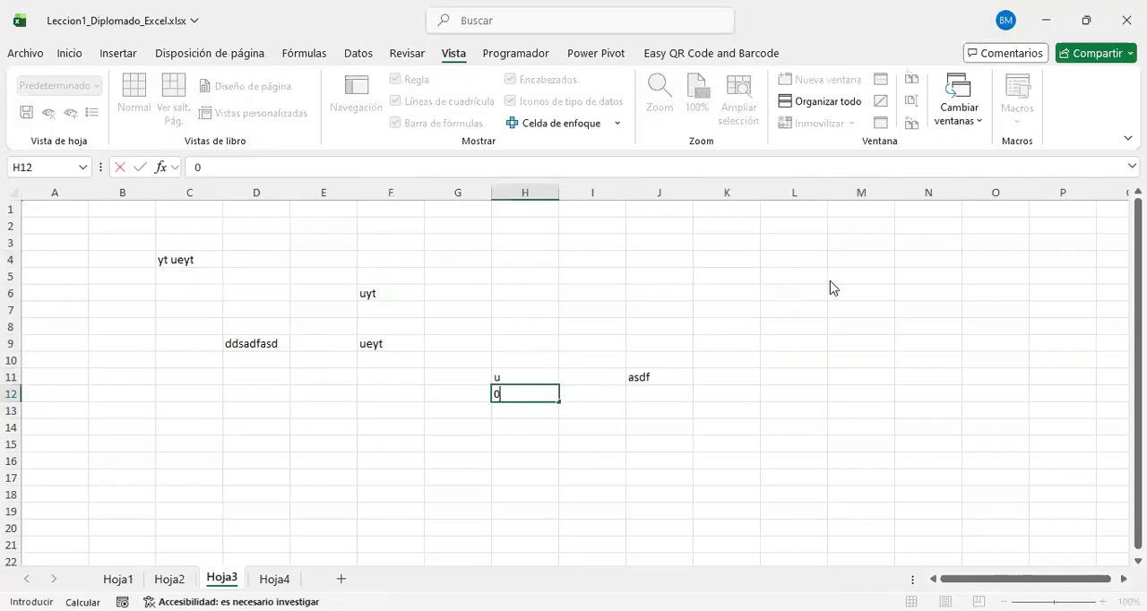
click(928, 287)
click(605, 280)
text(íl,y)
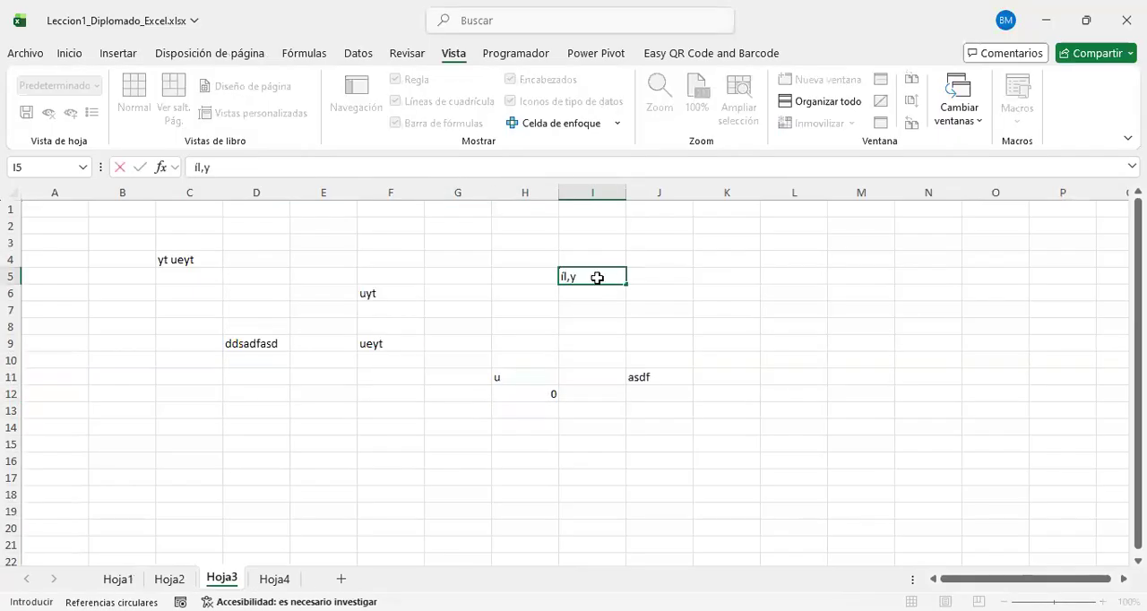
Step: Enter the sample texts nytnmuymtr in G13, gmi mt in E15 and yu emyu in C14
click(699, 412)
click(484, 413)
text(nytnmuymtr)
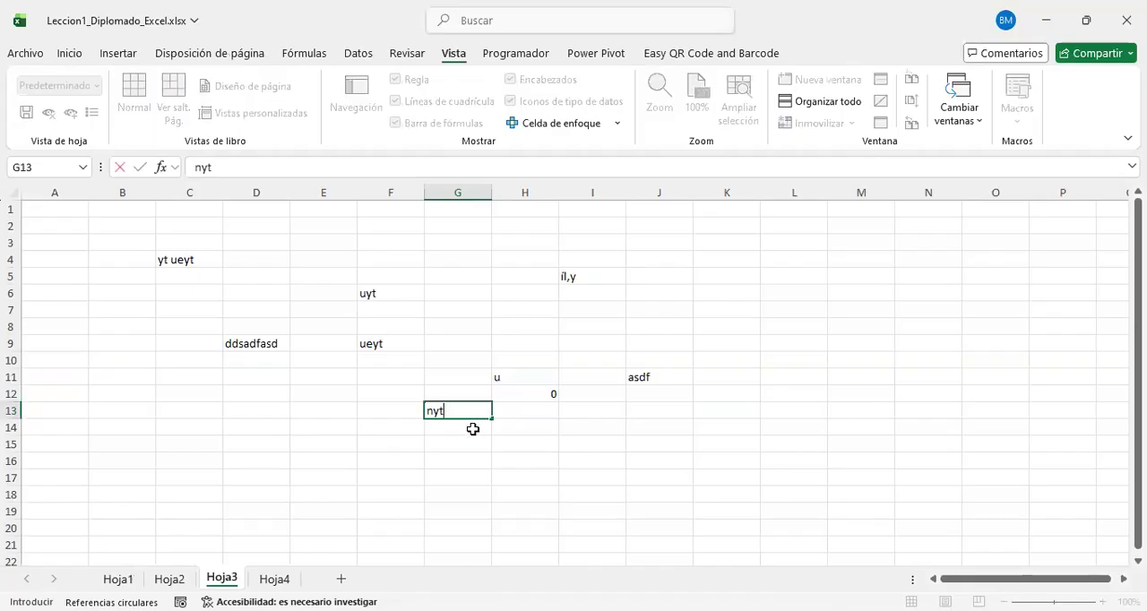
click(313, 448)
text(gmi mt)
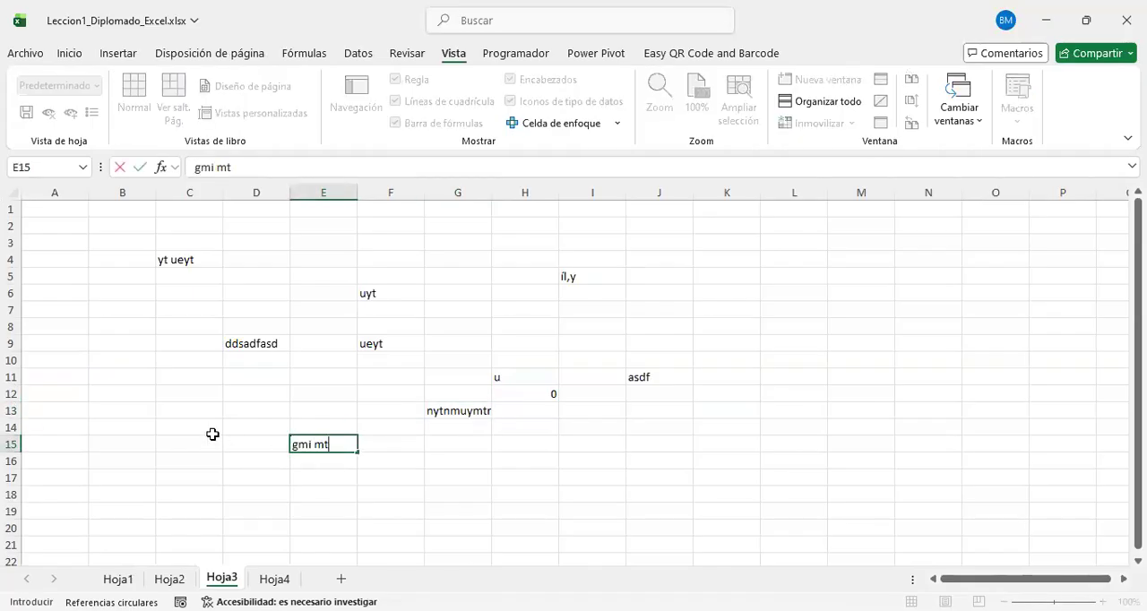
click(211, 431)
text(yu emyu)
click(309, 411)
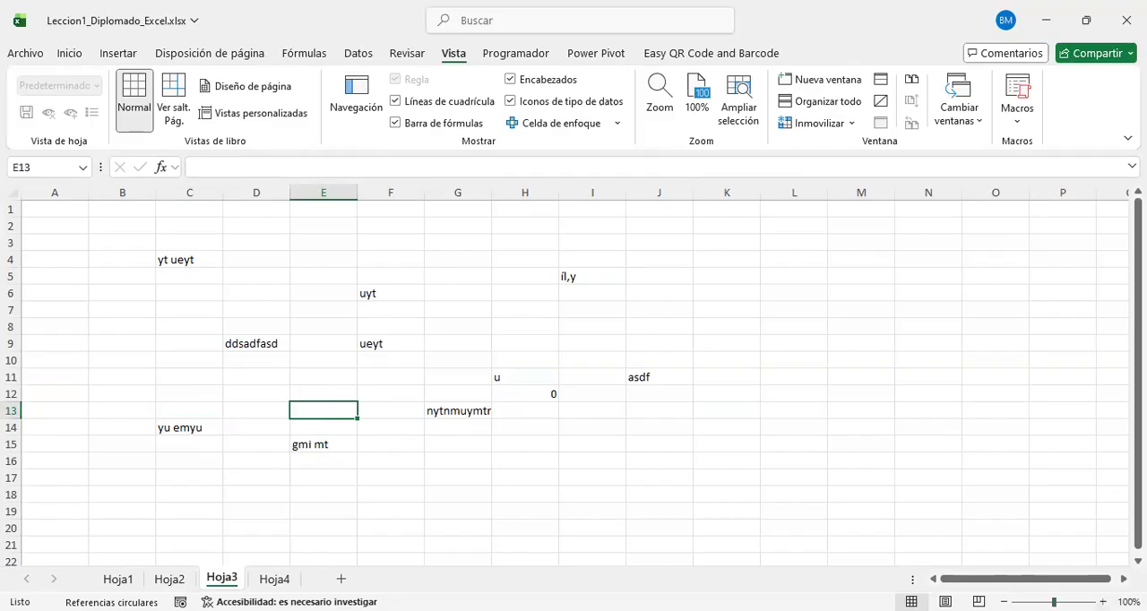
Step: Enlarge the Hoja3 view to 130% and look over the scattered entries and the empty rows below them
triple_click(1103, 602)
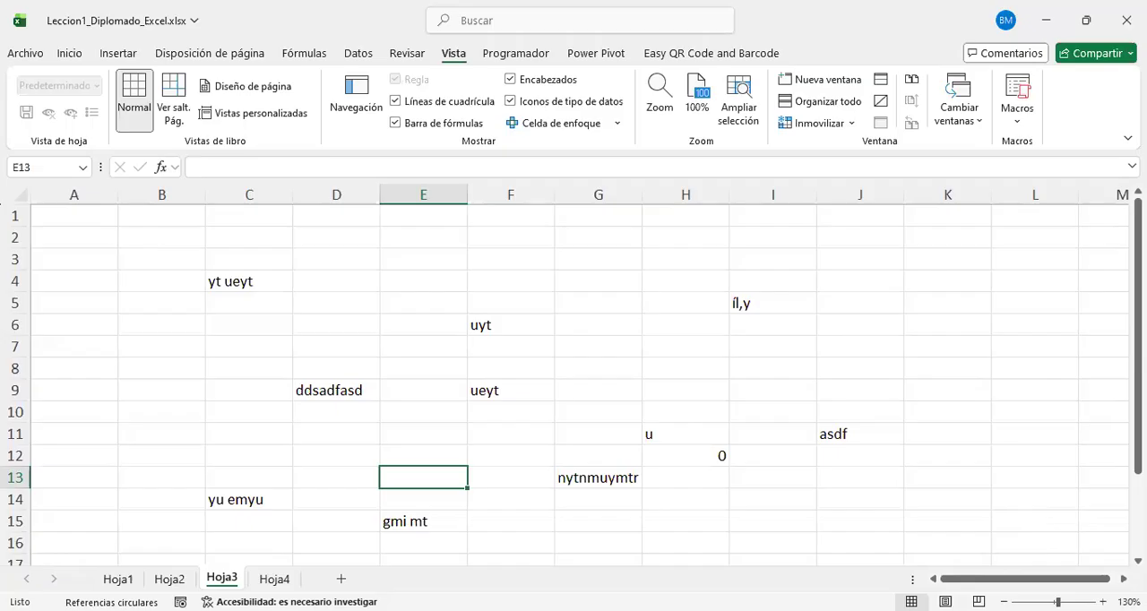
scroll(537, 395, down, 3)
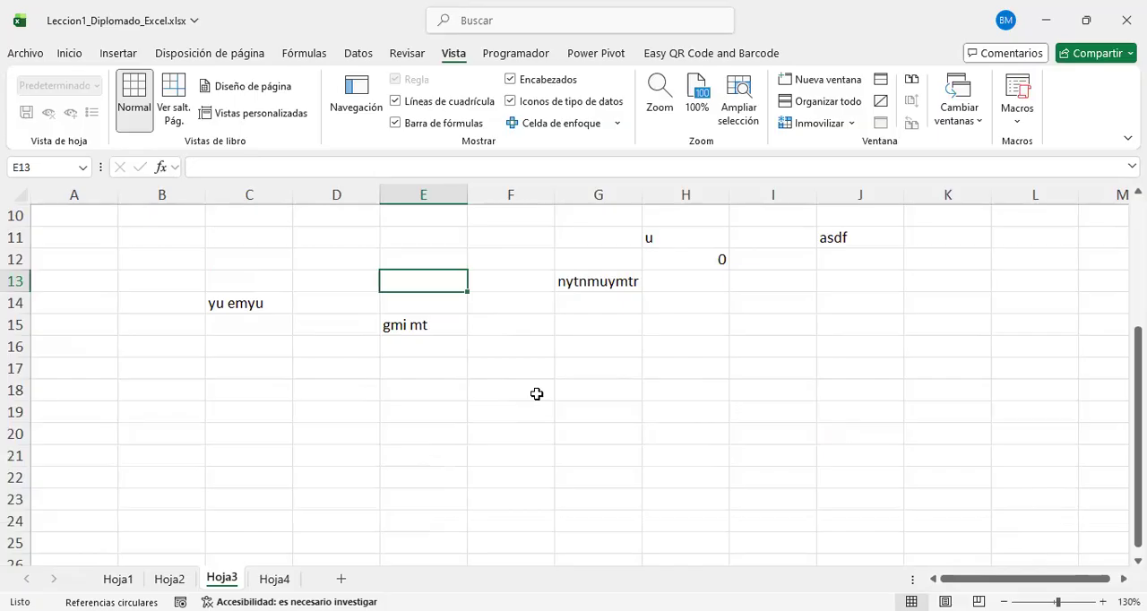
scroll(335, 333, down, 2)
click(289, 278)
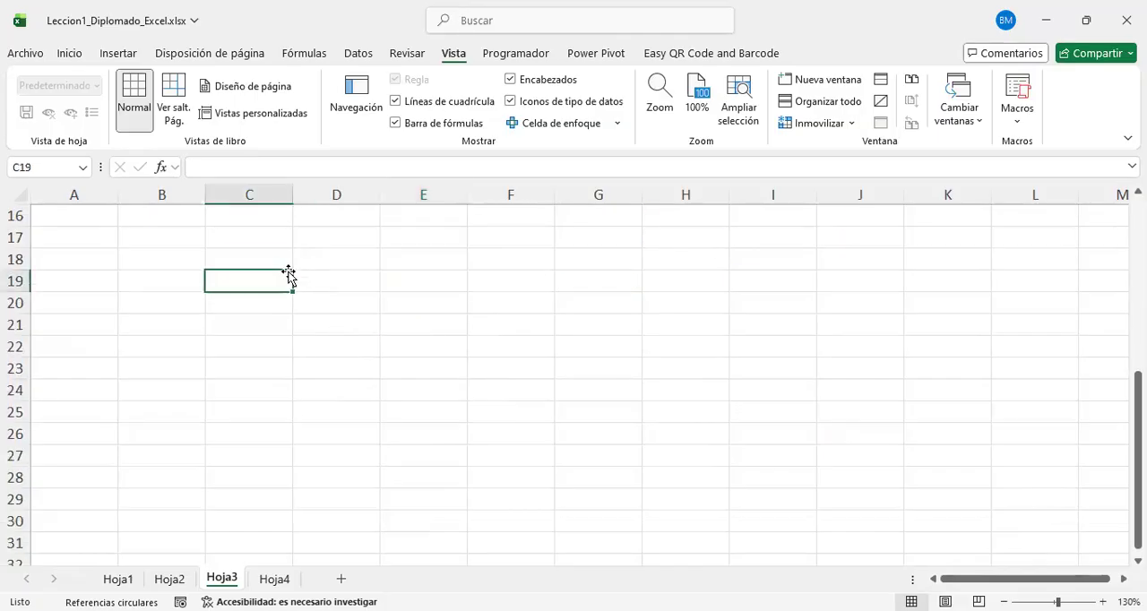
scroll(707, 471, up, 5)
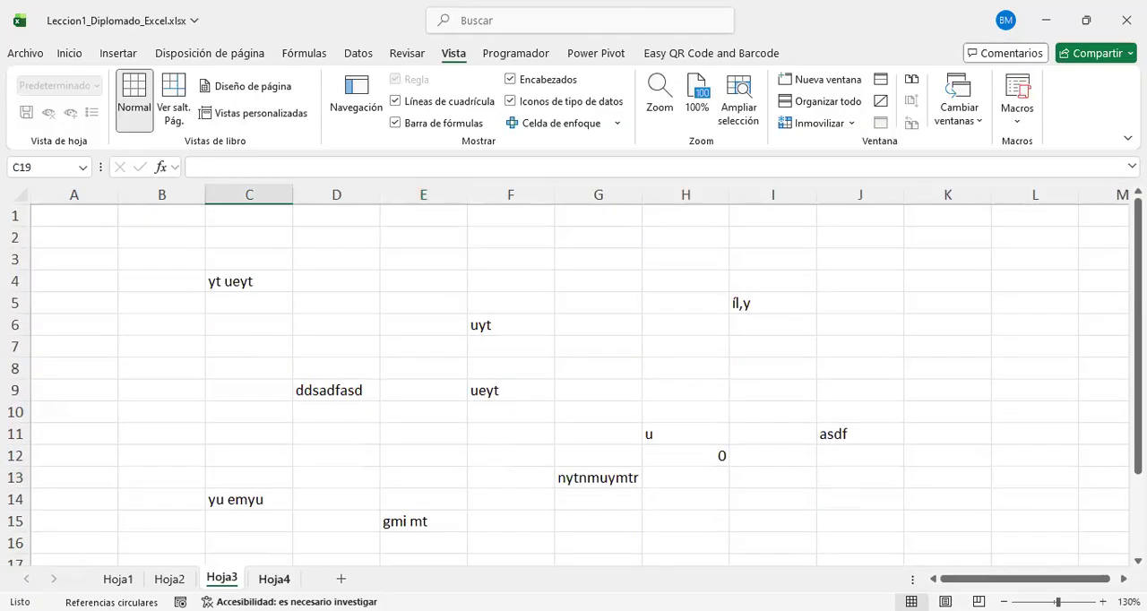
Step: On Hoja4, enlarge the view to 260% and enter the heading ALFANUMÉRICO in A1
key(ctrl+Page_Down)
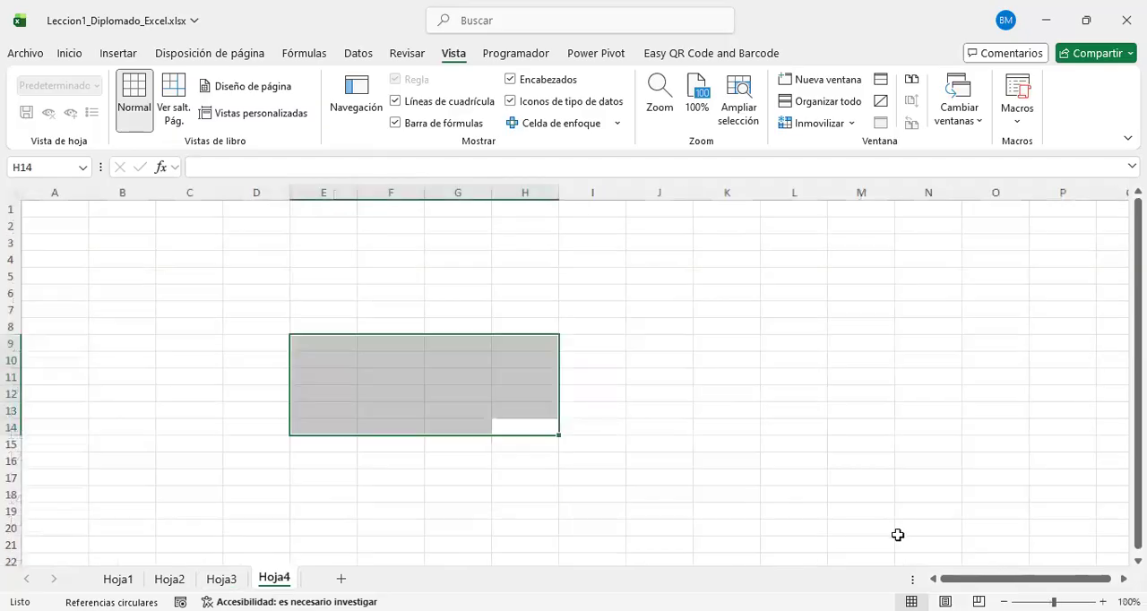
click(99, 209)
scroll(564, 375, up, 8)
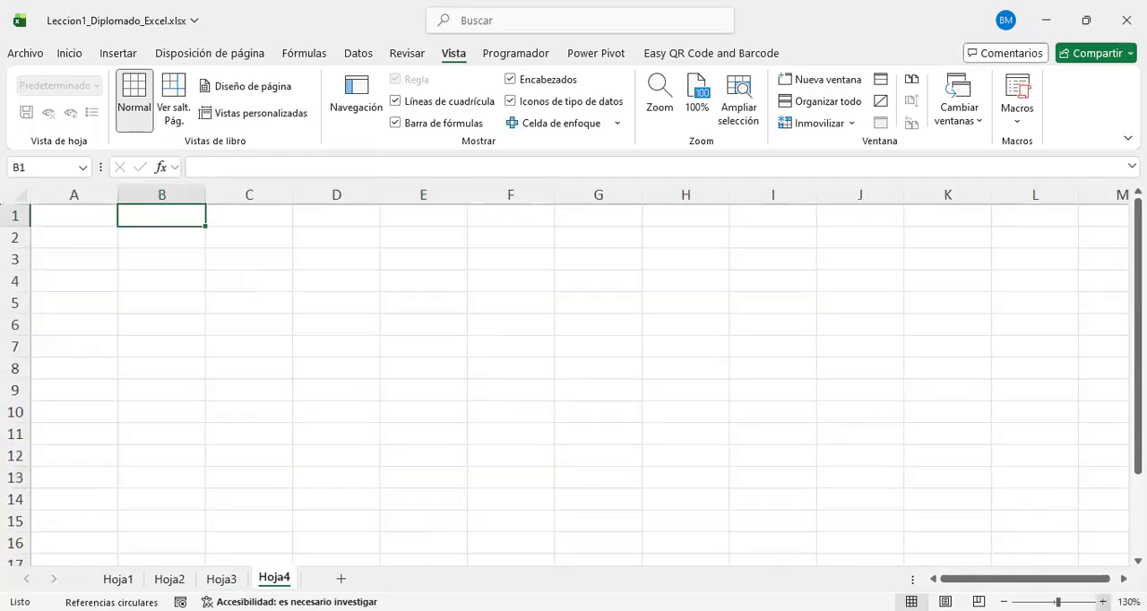
scroll(125, 278, up, 3)
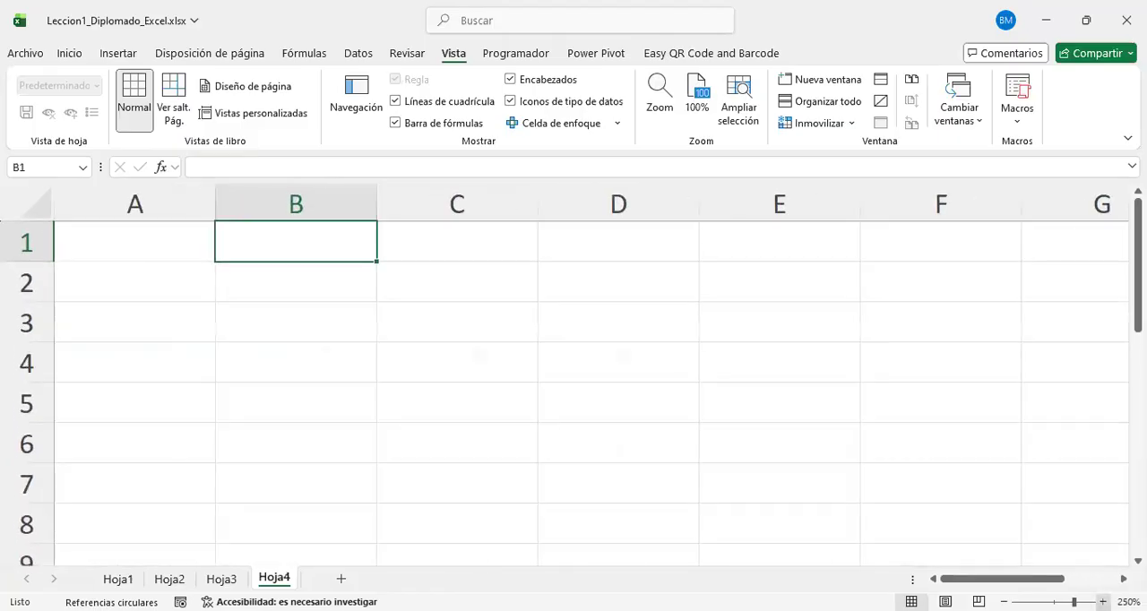
click(134, 261)
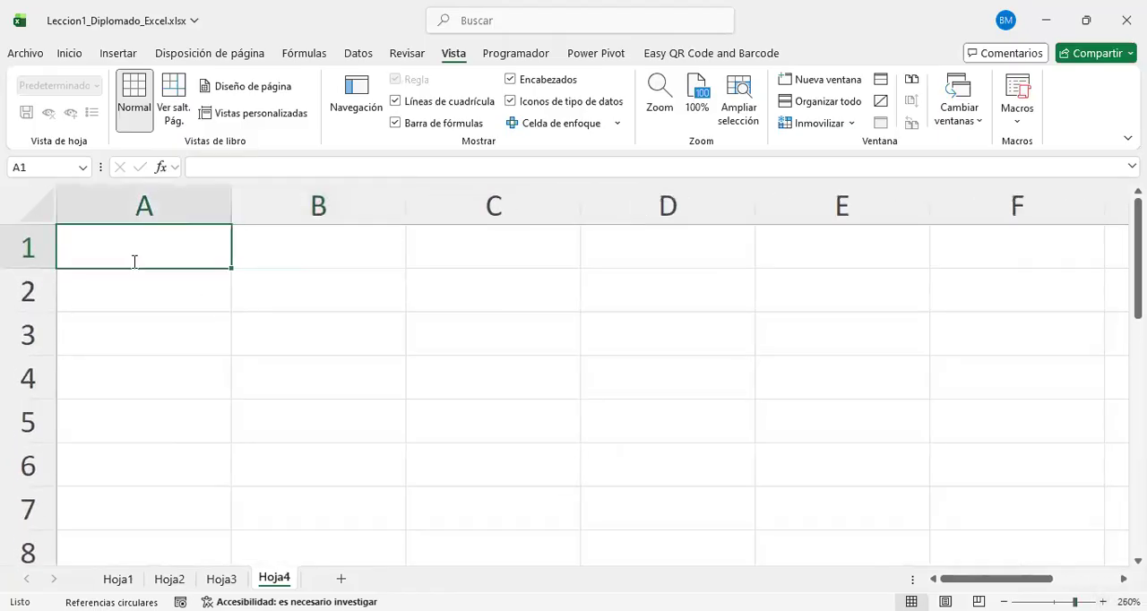
text(ALFANUMÉRICO)
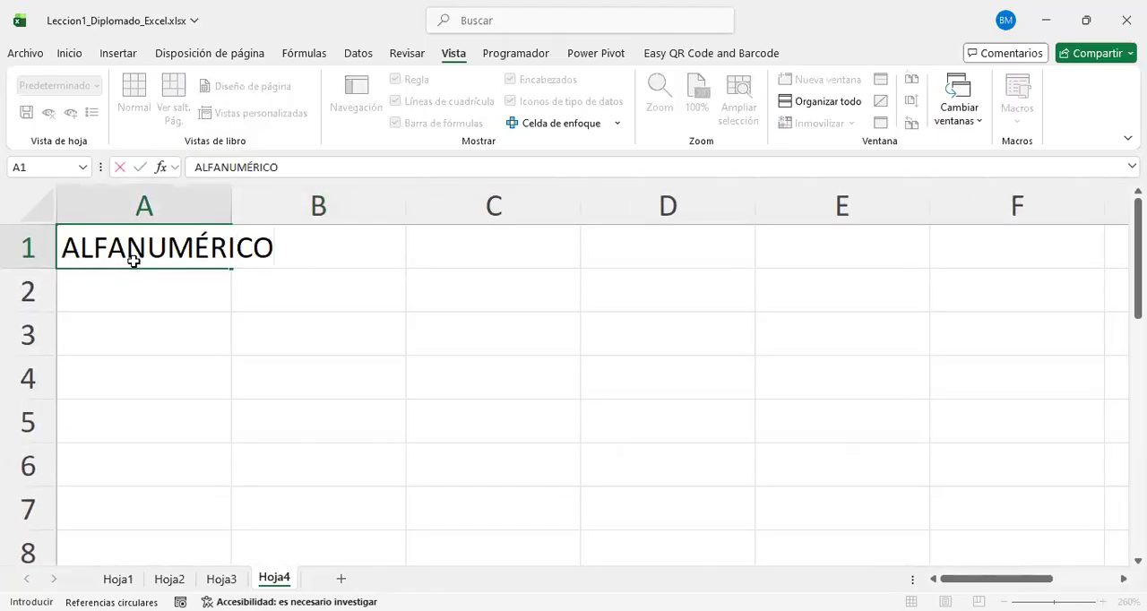
key(Return)
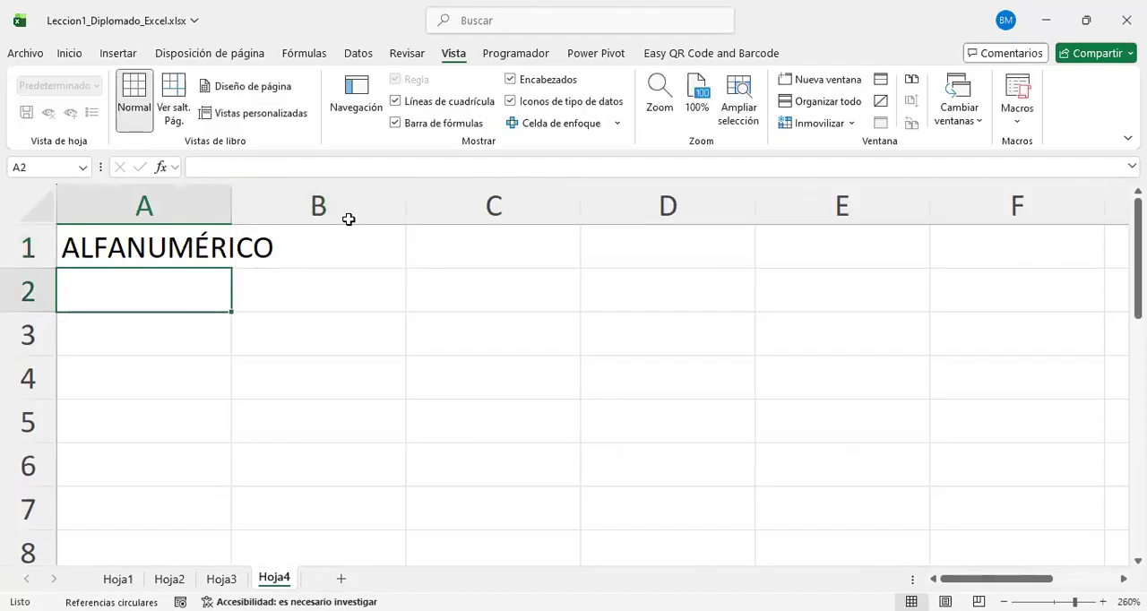
Step: Widen column A to fit its heading and enter "todo teclado" in B1
click(375, 225)
text(todo)
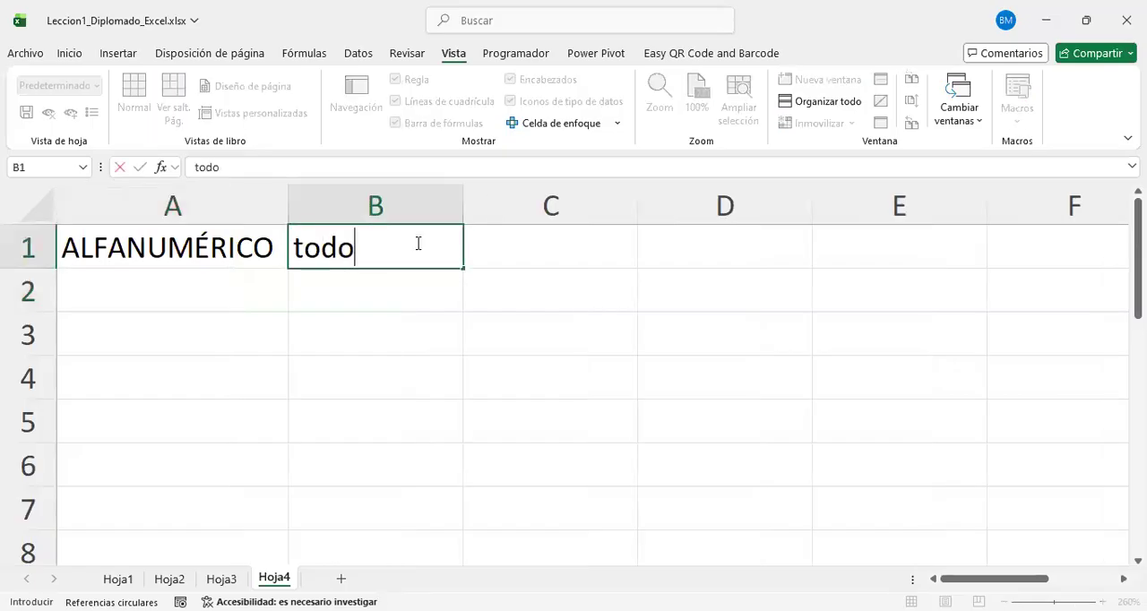
text( teclado)
key(Return)
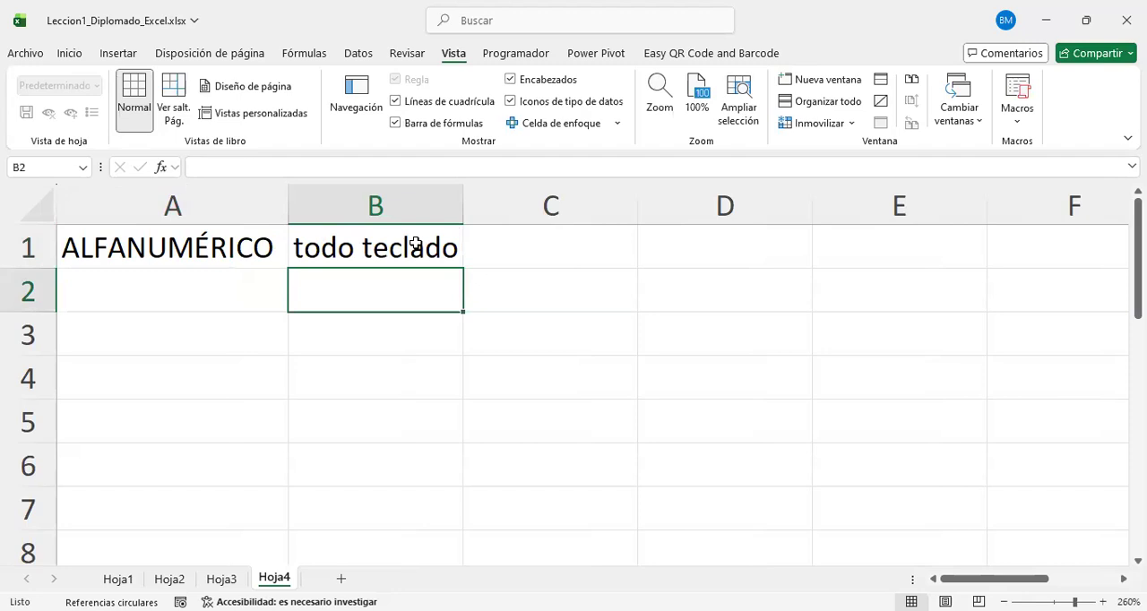
Step: Enter the alphanumeric example 123asd&/%&$# in C1
key(Right)
key(Up)
text(123asd)
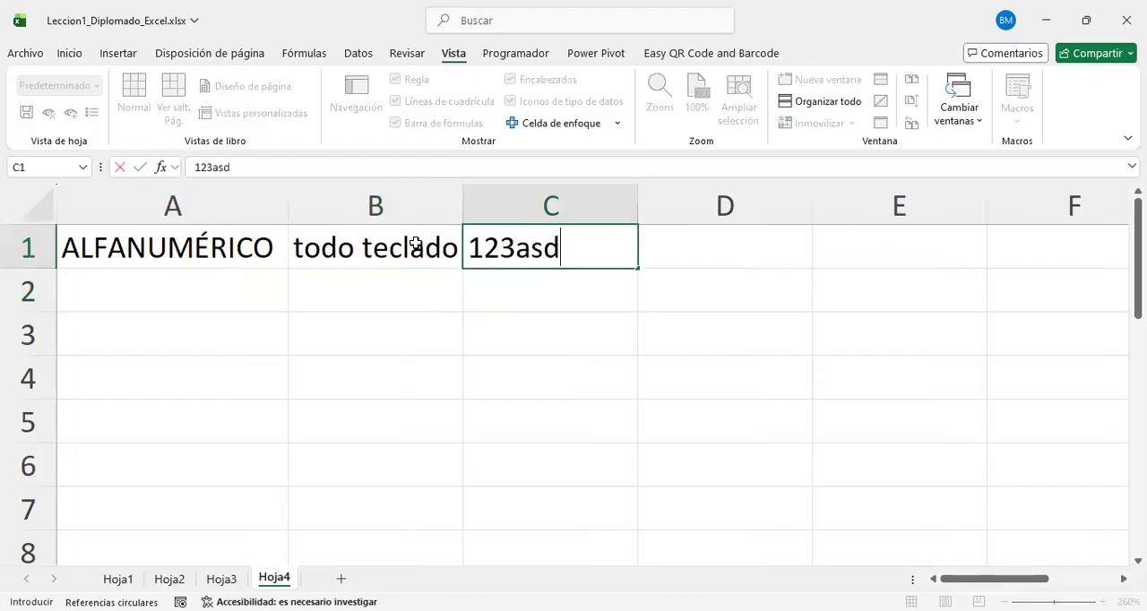
text(868756)
key(BackSpace)
key(BackSpace)
key(BackSpace)
key(BackSpace)
key(BackSpace)
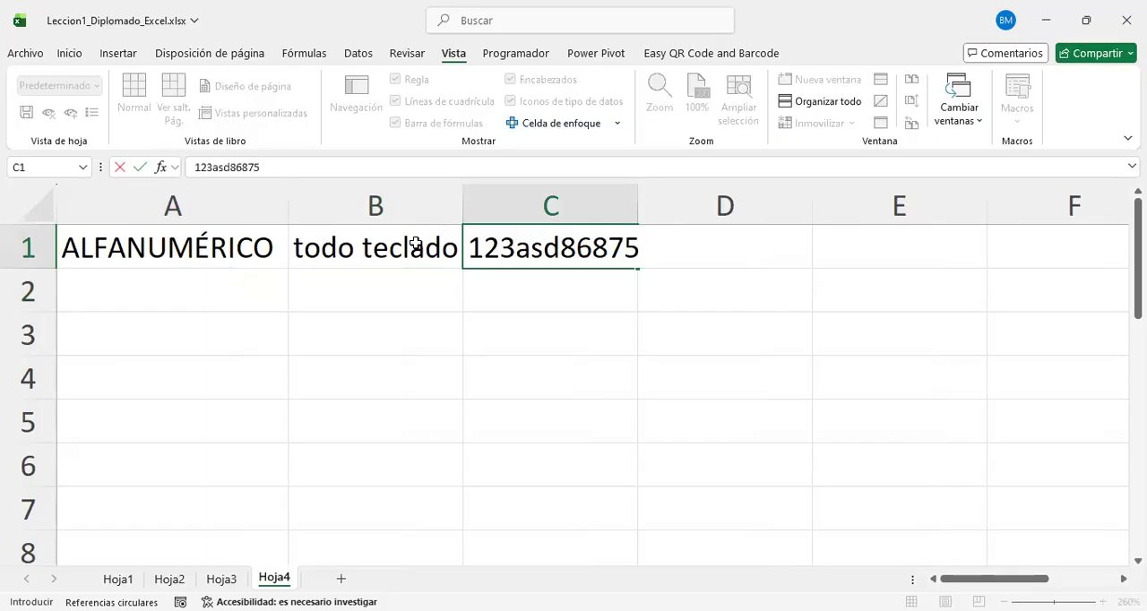
key(BackSpace)
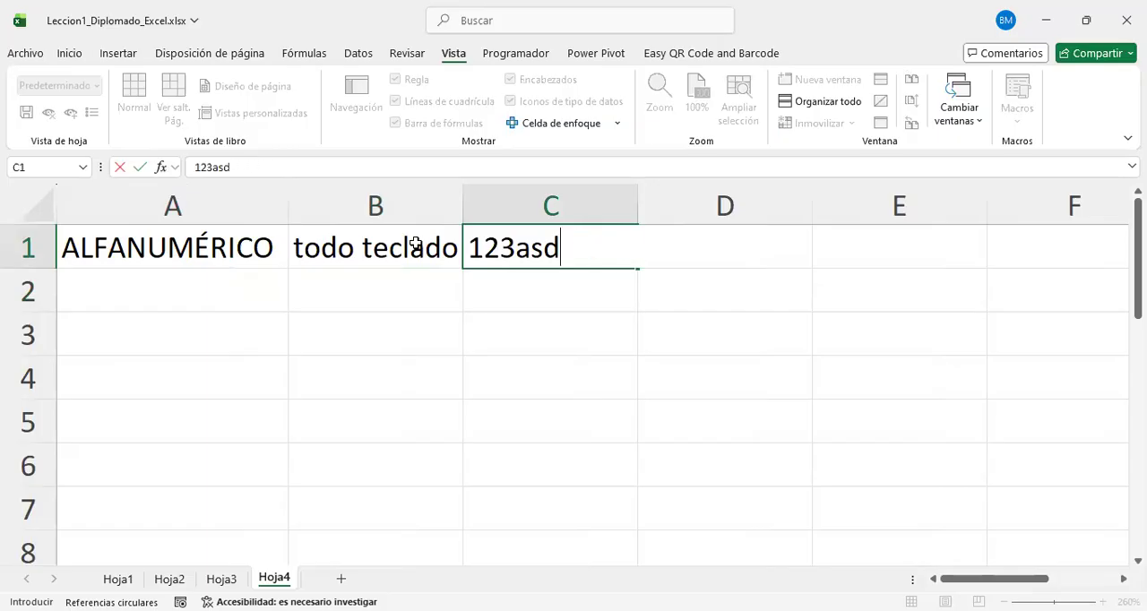
text(&/%&$#)
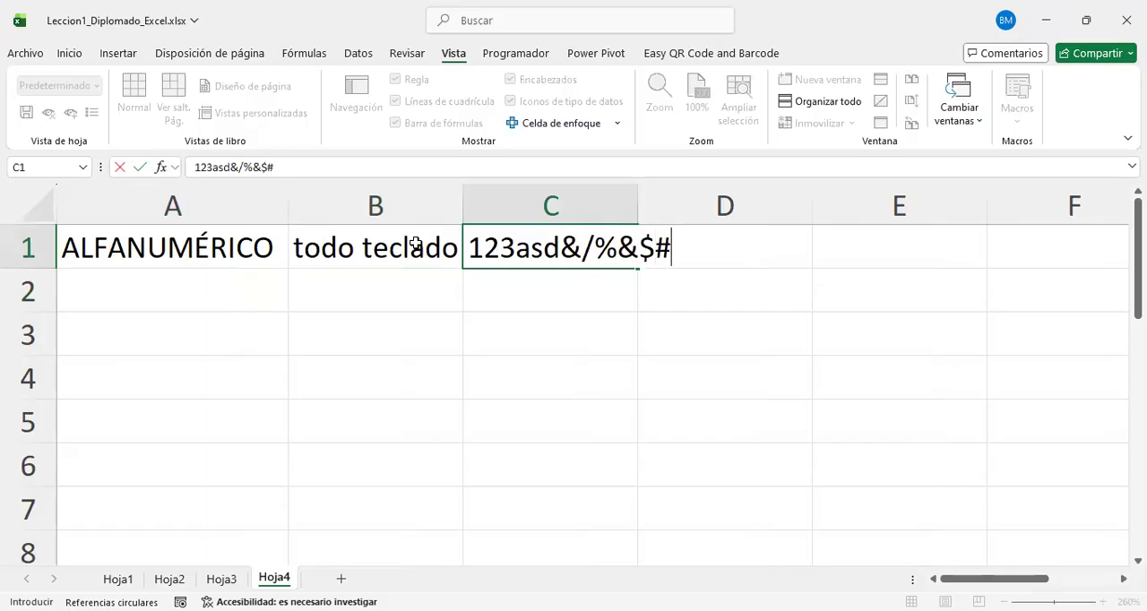
key(Return)
key(Up)
key(Down)
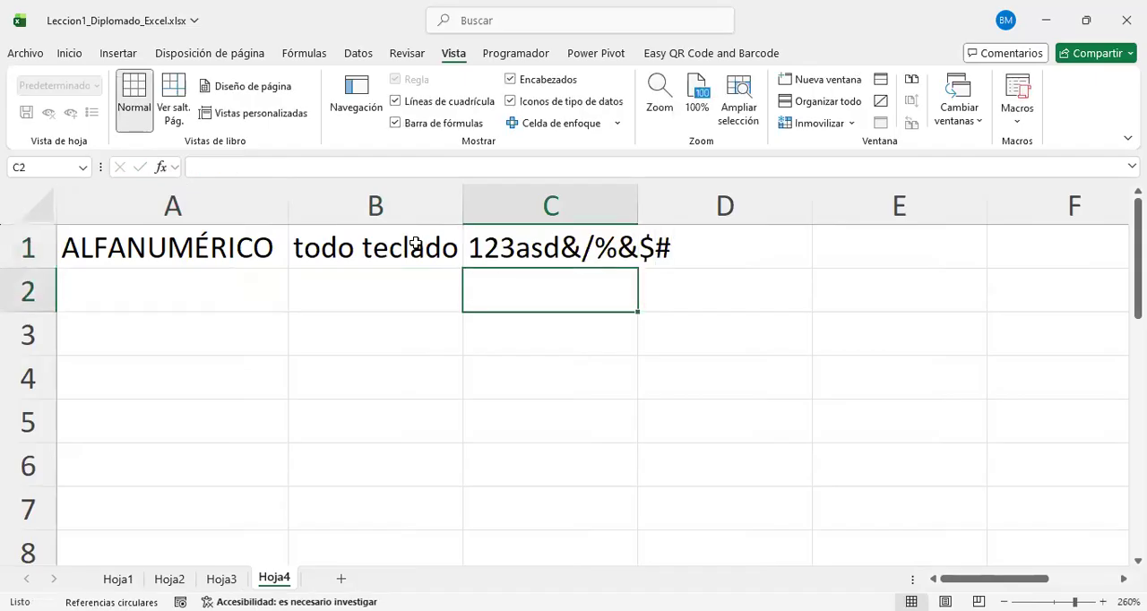
Step: Show the number formatting options for cell A1 and point out its current format setting
click(224, 250)
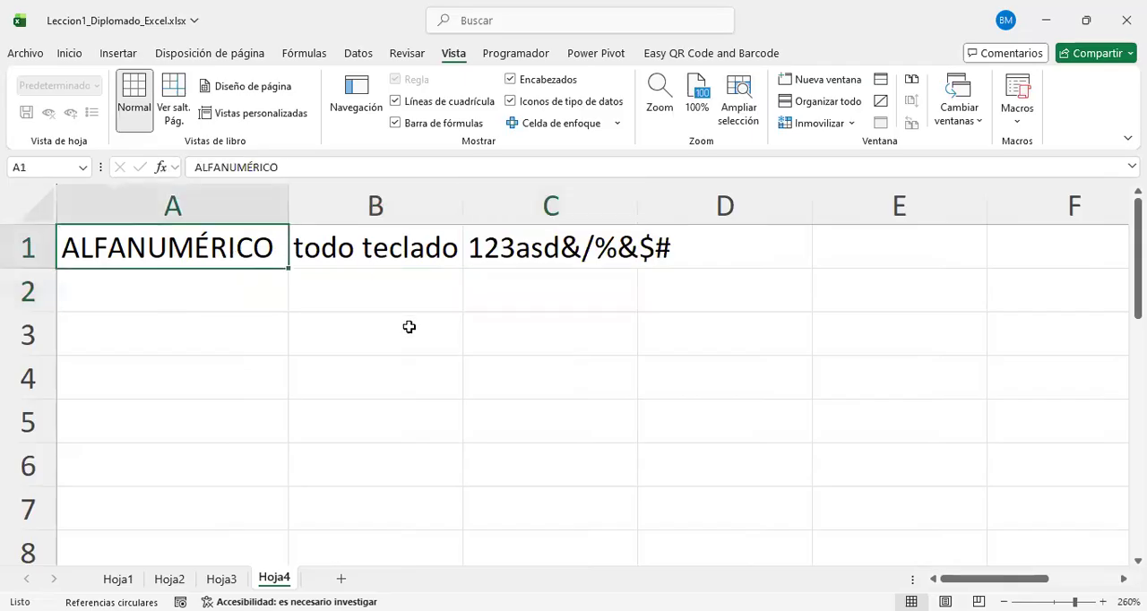
click(65, 56)
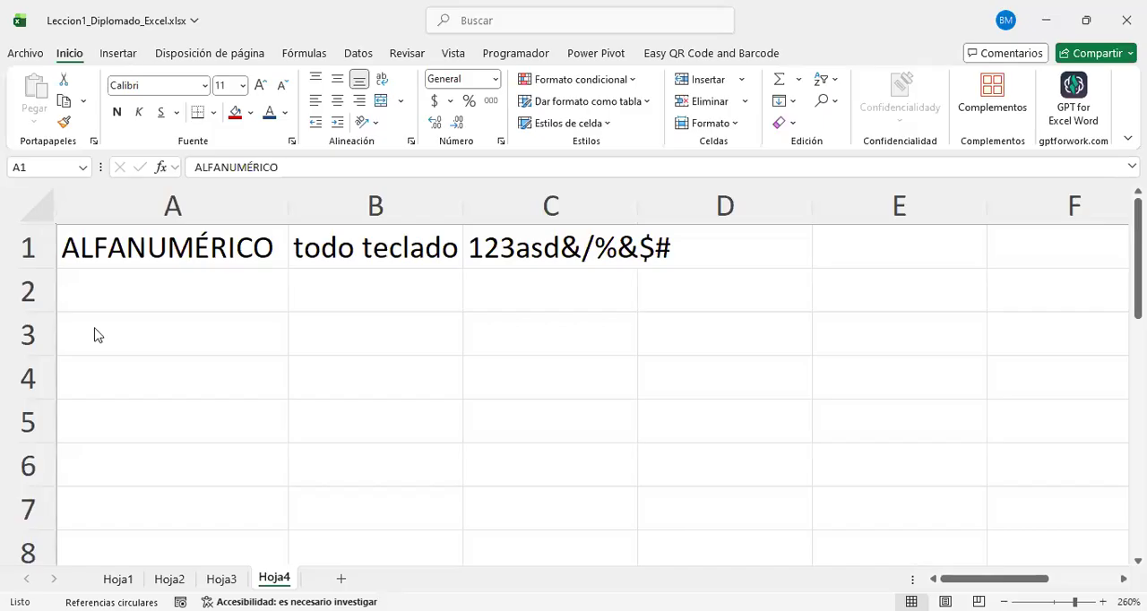
drag(55, 40, 36, 34)
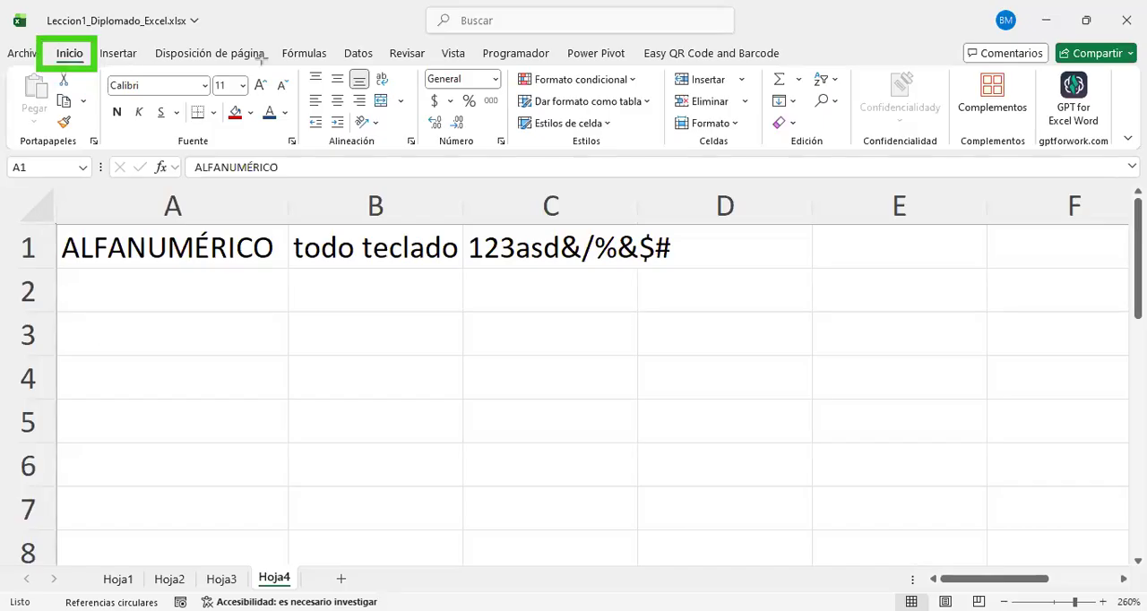
mouse_move(515, 164)
mouse_down()
mouse_move(514, 87)
mouse_move(469, 58)
mouse_move(402, 63)
mouse_move(412, 46)
mouse_up()
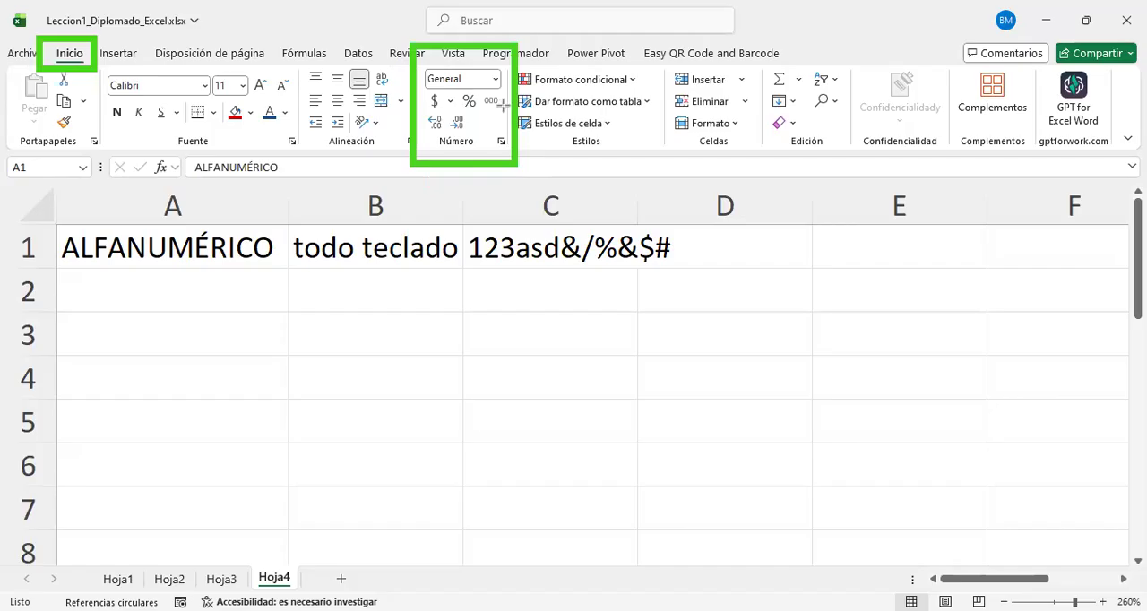
drag(497, 82, 493, 78)
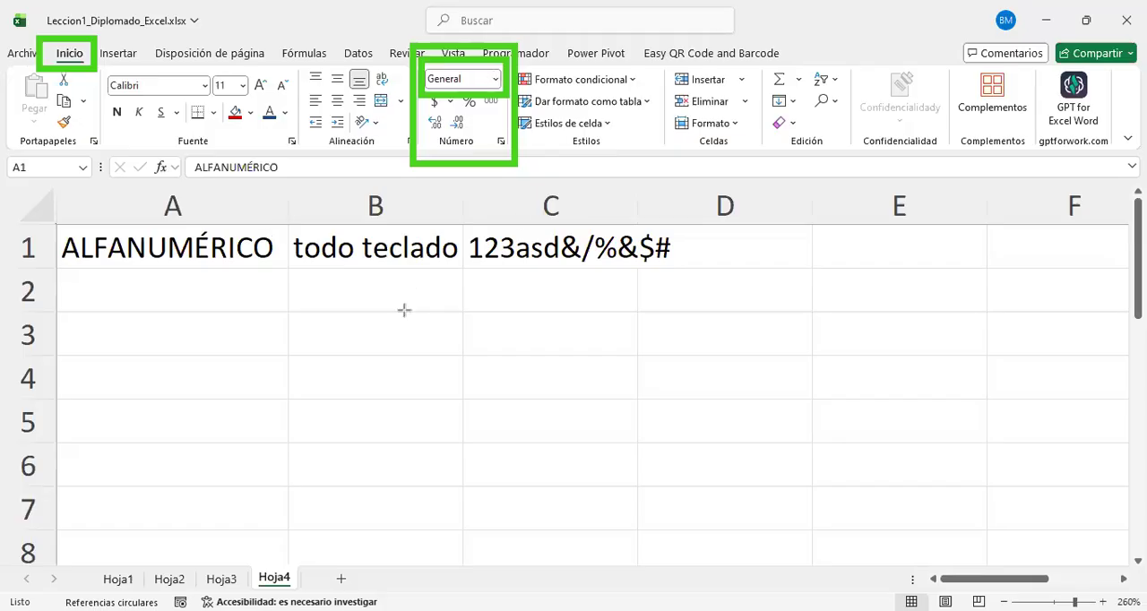
Step: Add the label "numeros" in A2 with the example number 12345678 in B2
click(243, 285)
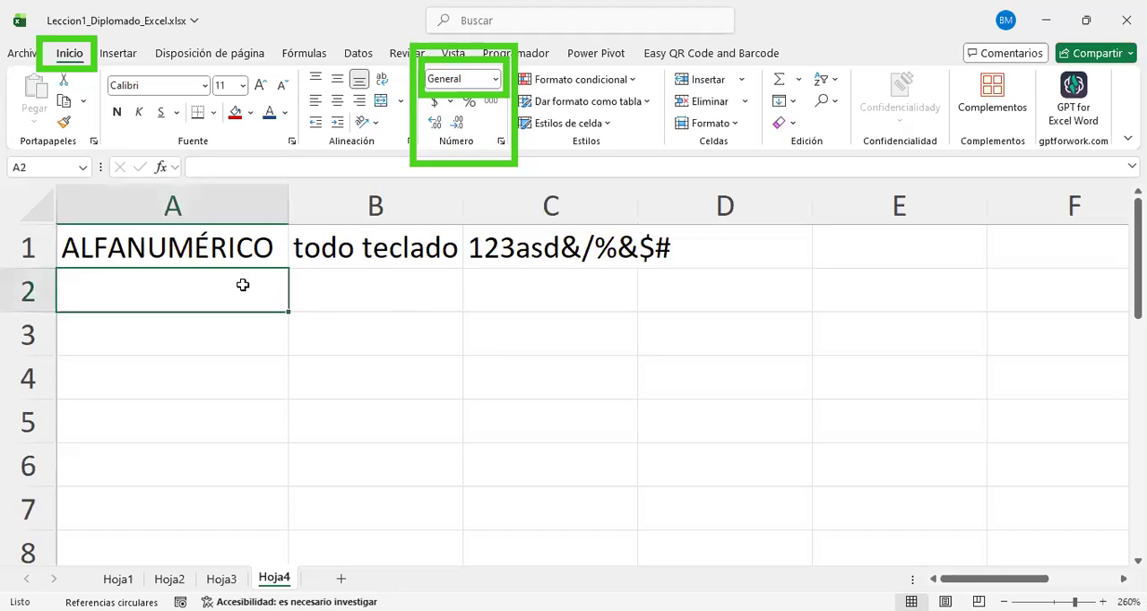
text(numeros)
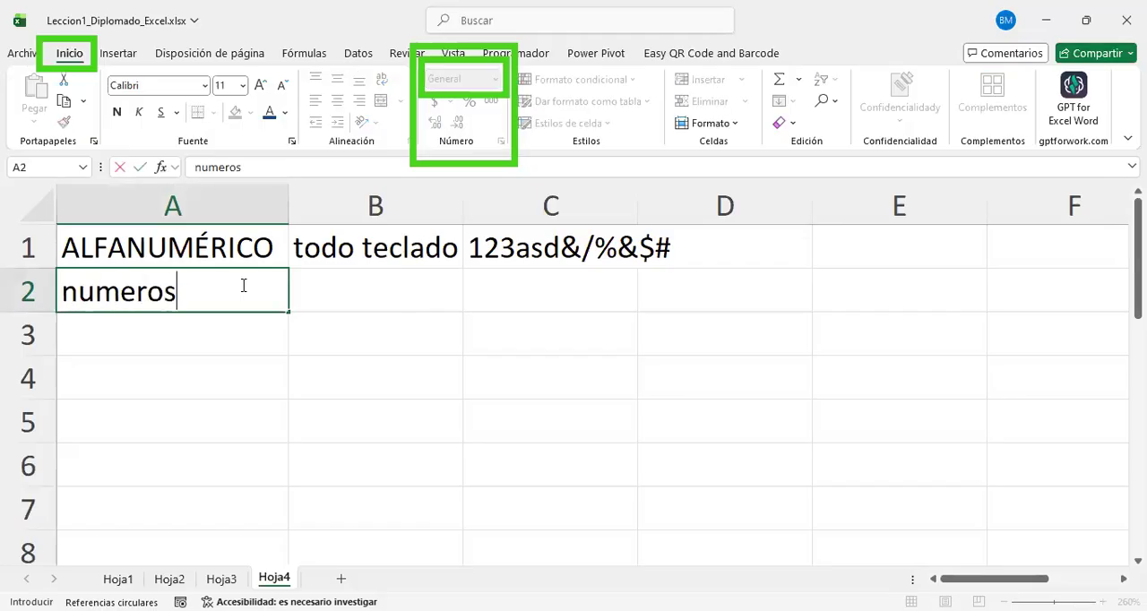
key(Return)
key(Up)
key(Right)
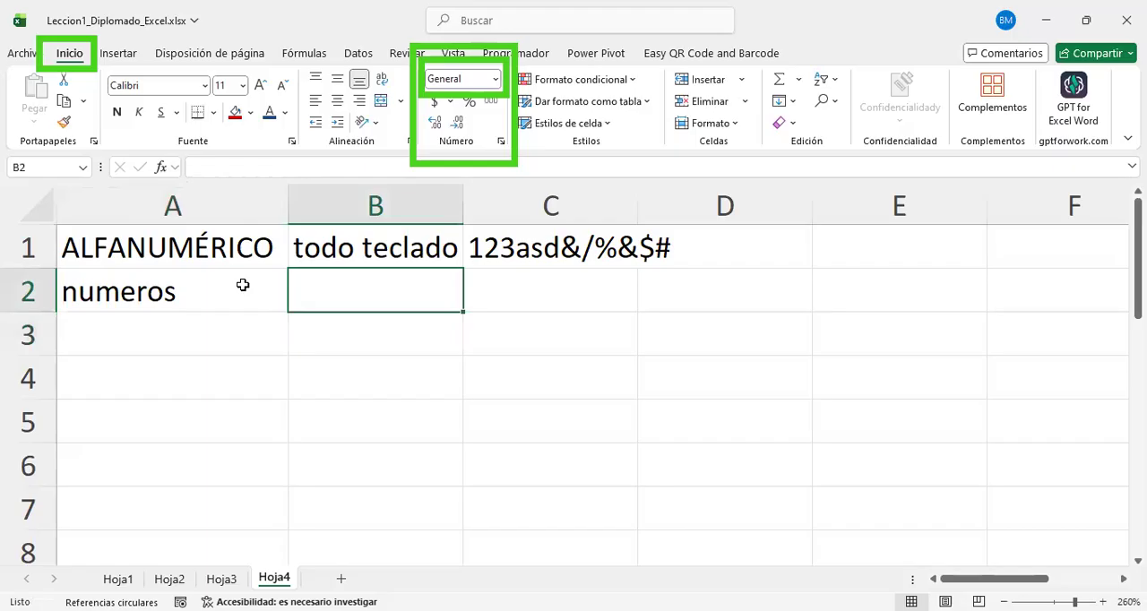
text(12345678)
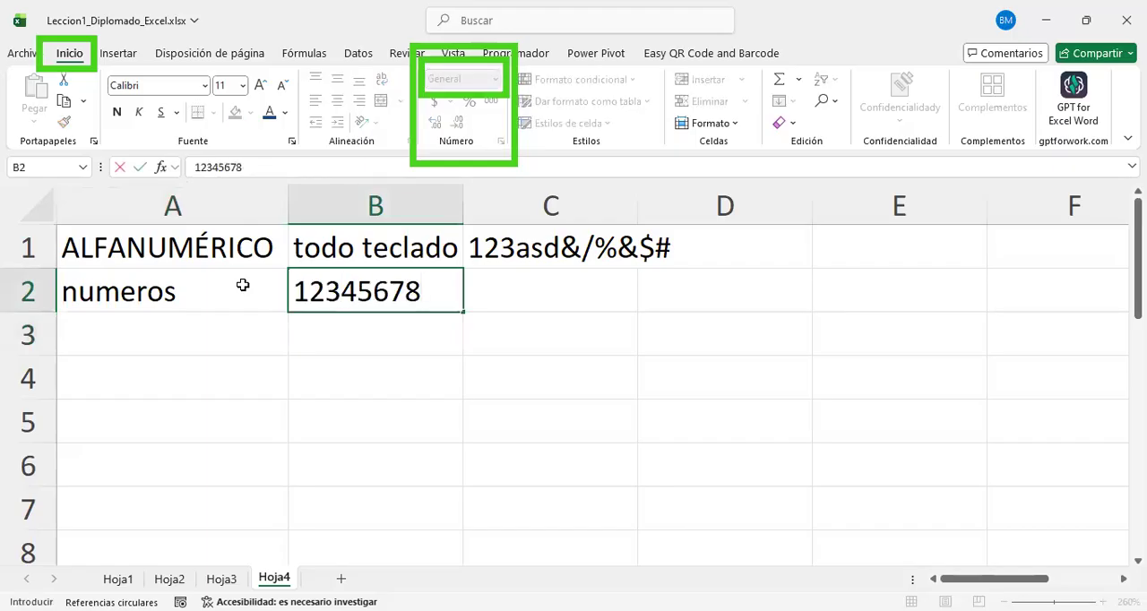
key(Return)
Step: Add the label "fechas" in A3 with the example date 15/12/2025 in B3
text(fechas)
key(Tab)
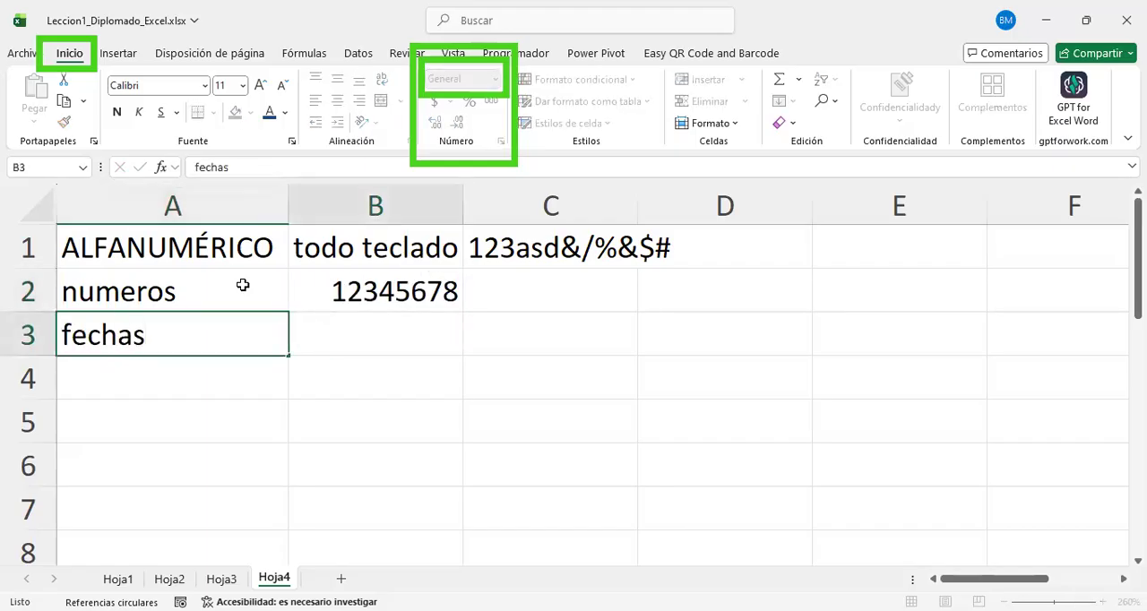
text(11/12/)
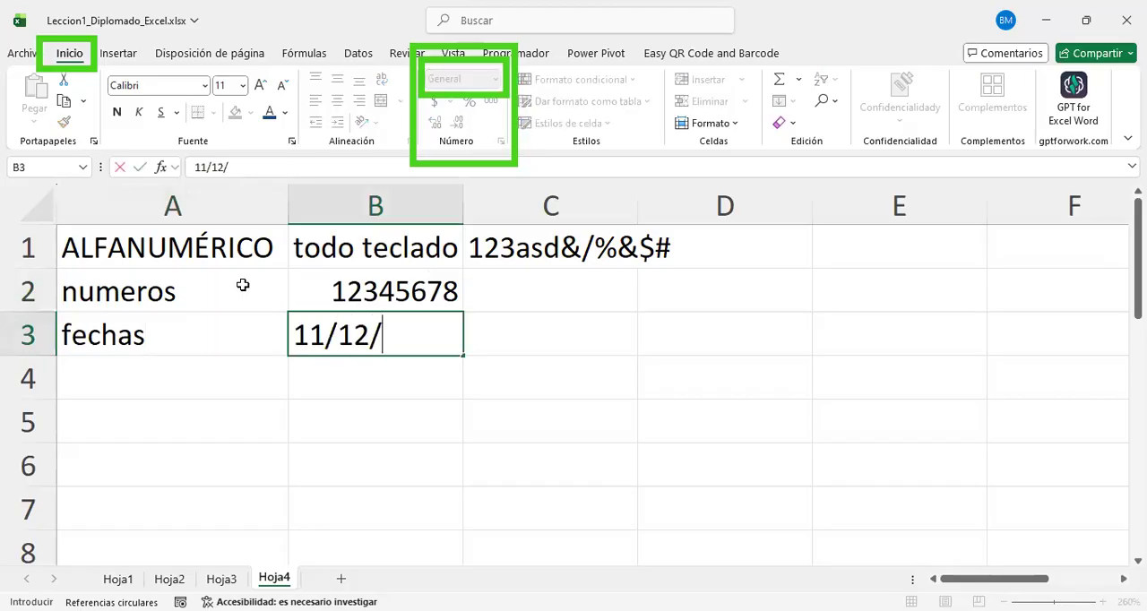
key(BackSpace)
key(BackSpace)
key(BackSpace)
key(BackSpace)
key(BackSpace)
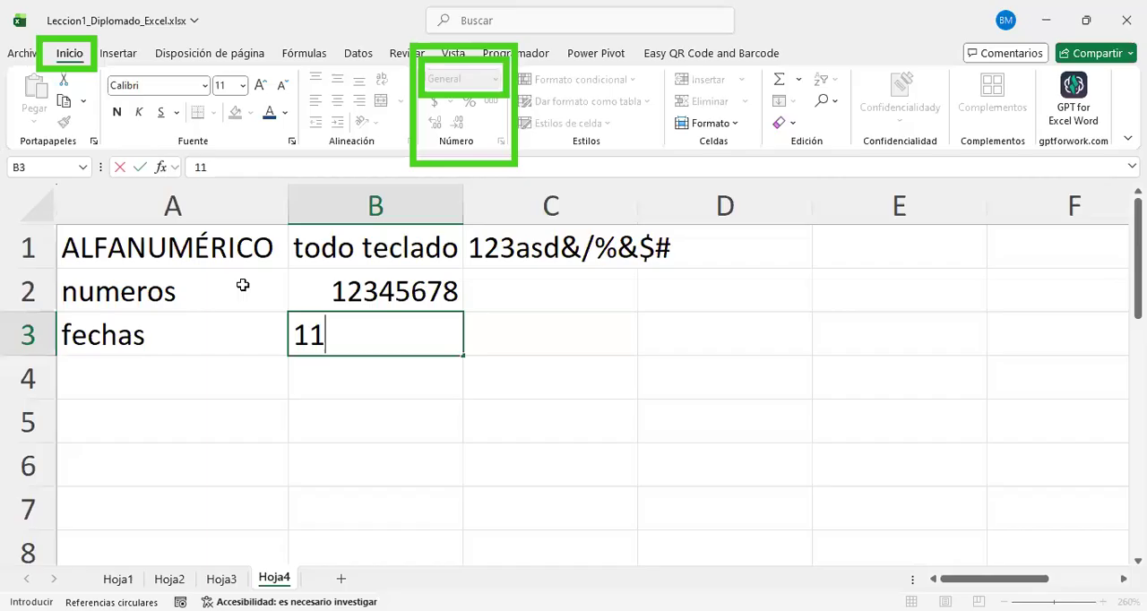
text(5/12/2025)
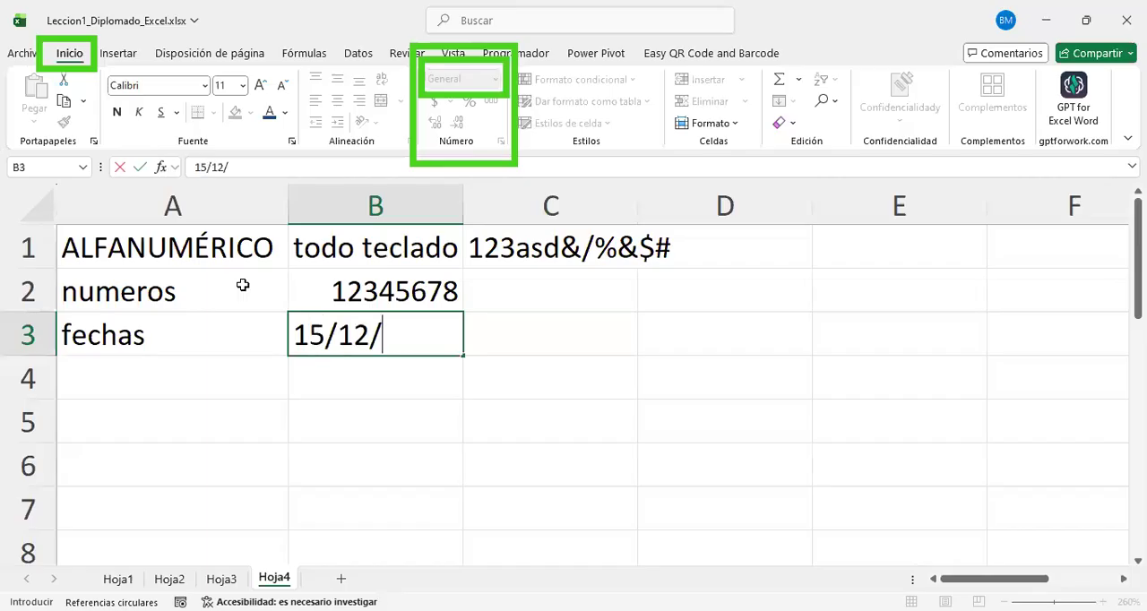
key(Return)
key(Up)
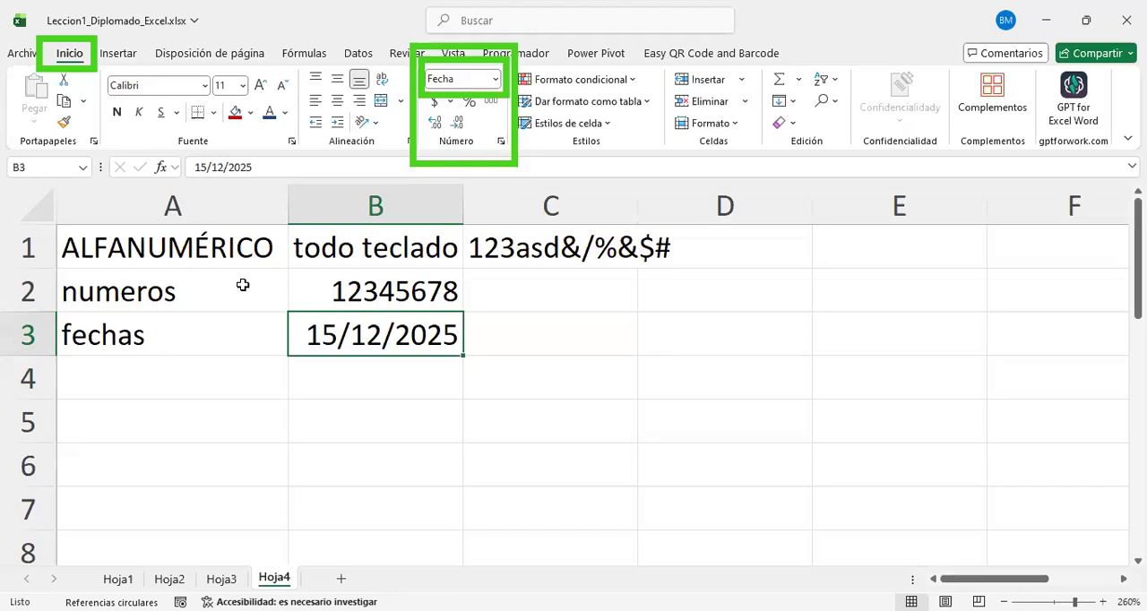
Step: Replace the text in B1 with "teclado"
key(Down)
key(Up)
key(Up)
key(Up)
text(t)
key(BackSpace)
text(teclado)
key(Return)
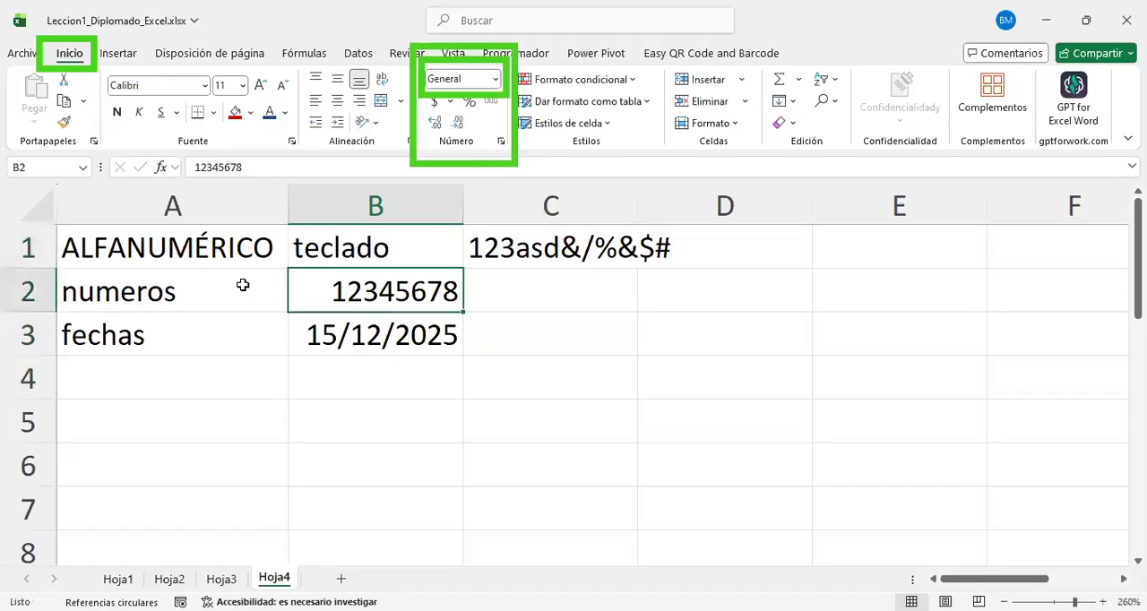
key(Up)
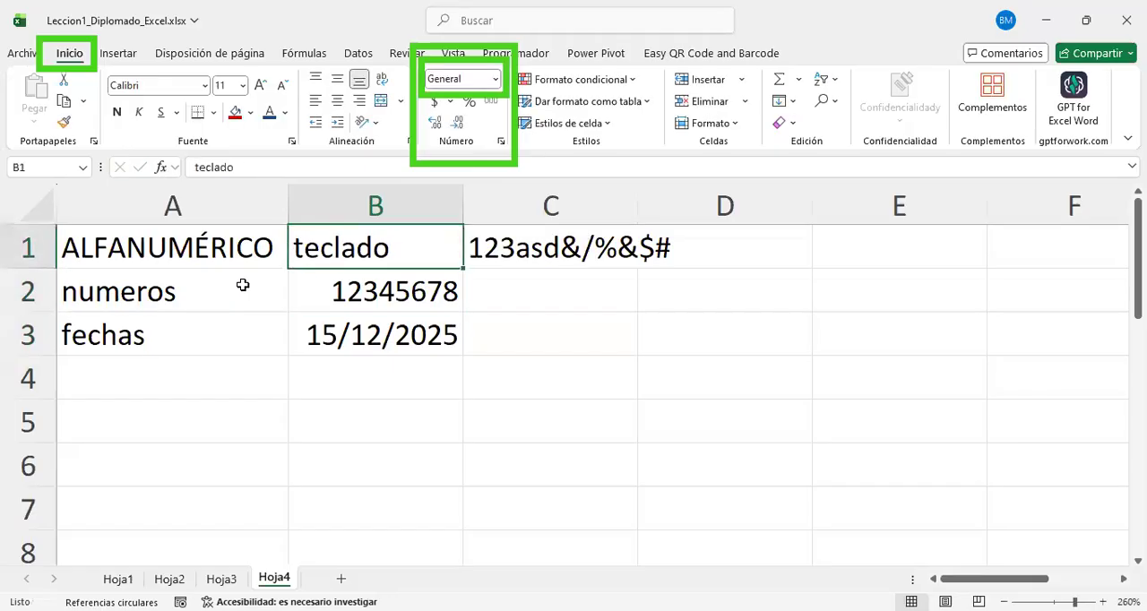
Step: Enter the label "logicos" in A4, below "fechas"
key(Down)
key(Down)
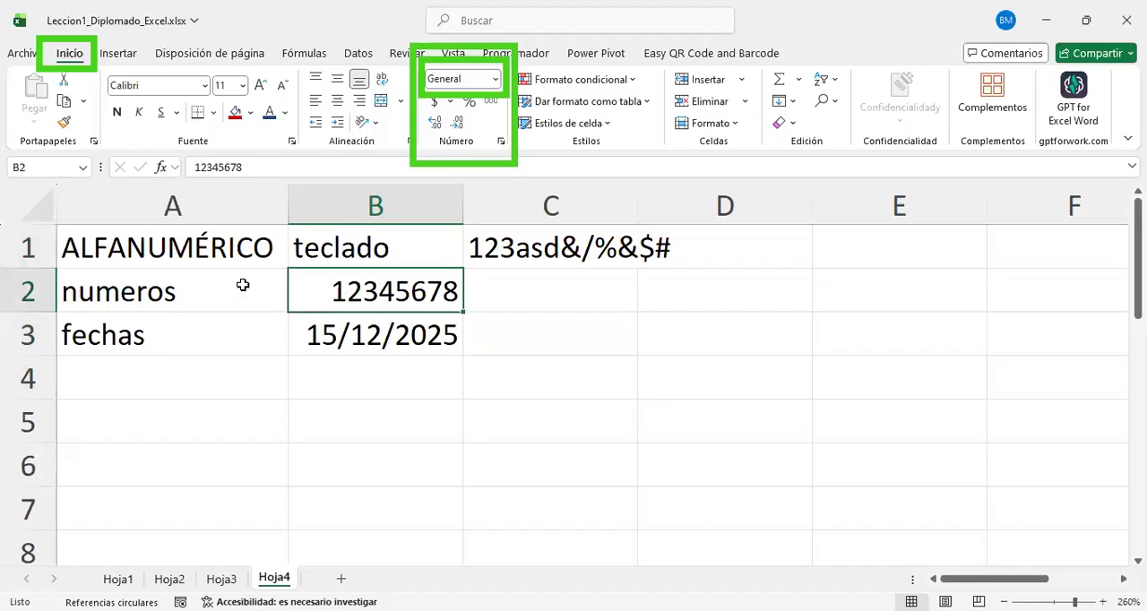
key(Down)
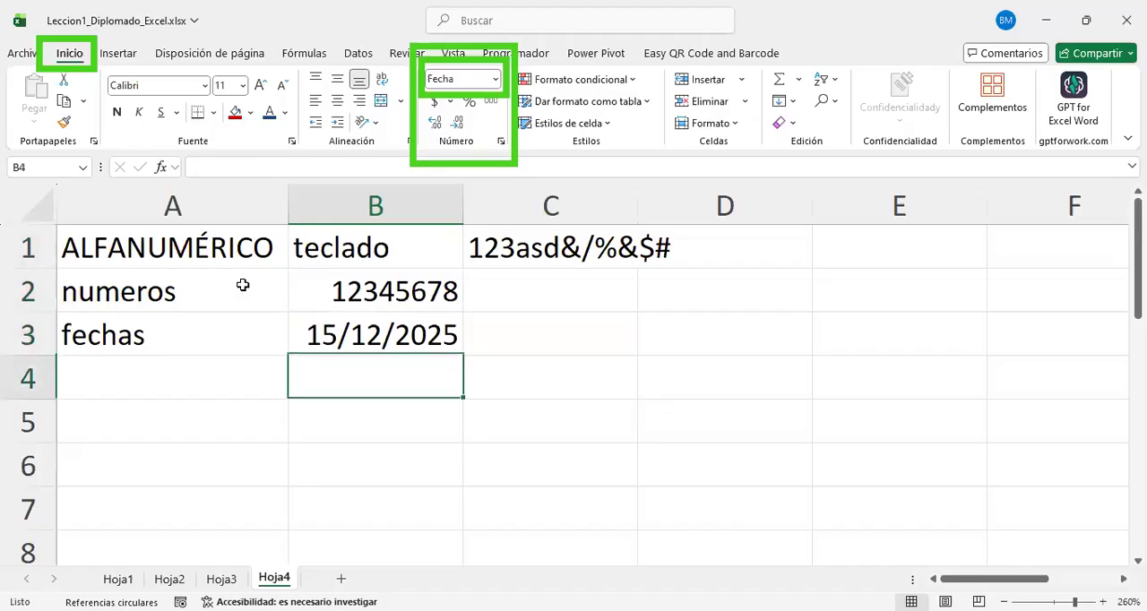
key(Left)
text(logicos)
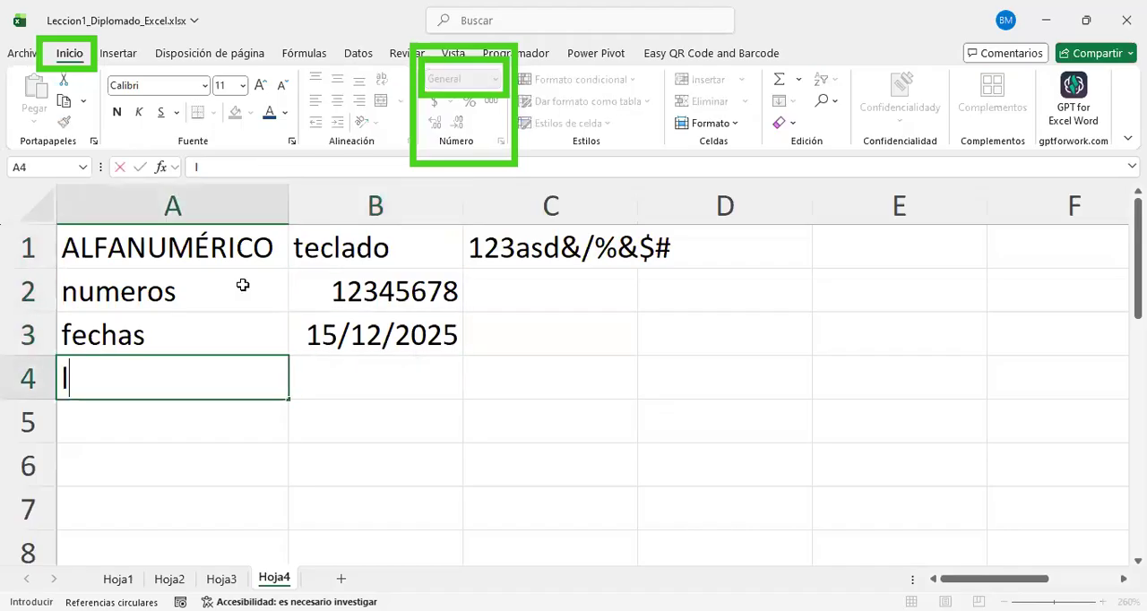
key(Return)
Step: Enter the logical value Verdadero in B4 as the example for "logicos"
key(Right)
key(Up)
text(Ver)
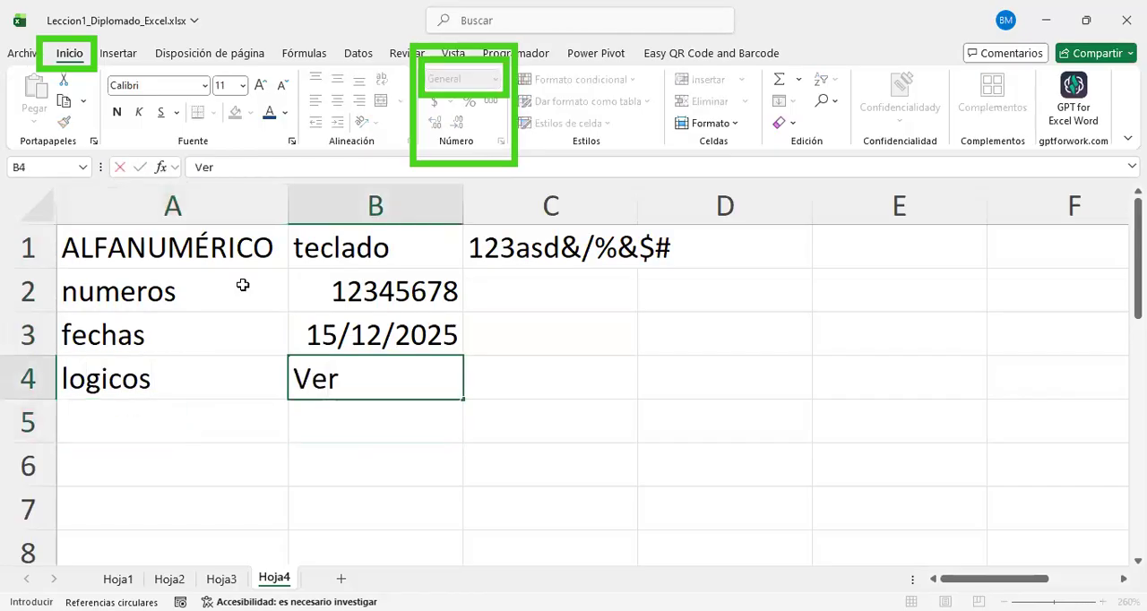
text(dadero)
key(BackSpace)
key(BackSpace)
key(BackSpace)
text(dero)
key(Return)
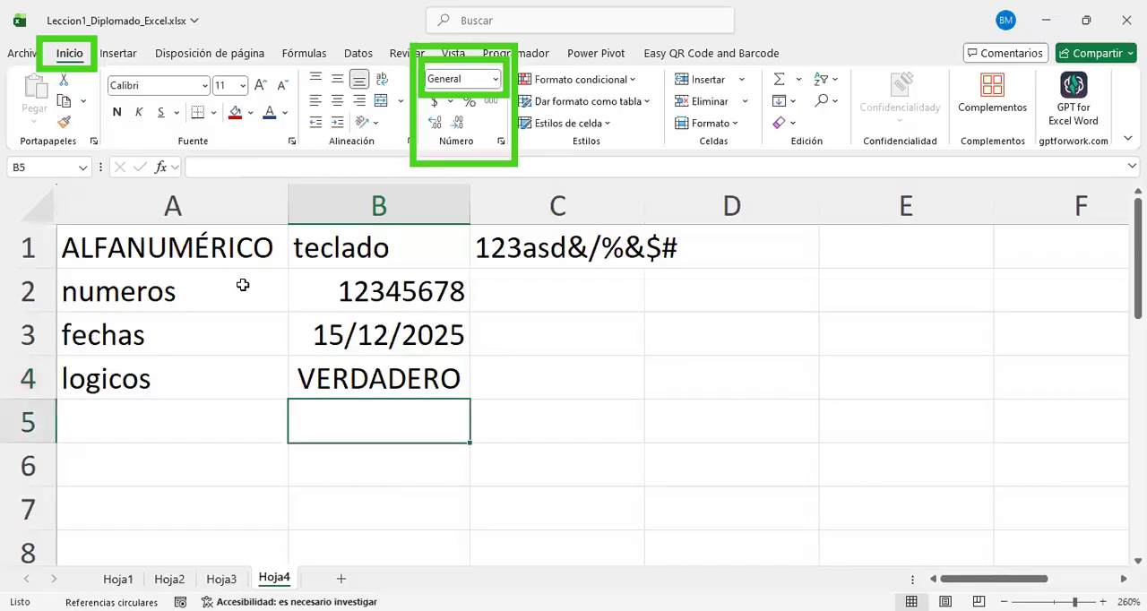
Step: Widen column B to about twice its width and select B1:B4 to compare how each data type is aligned
key(Right)
key(Up)
key(Left)
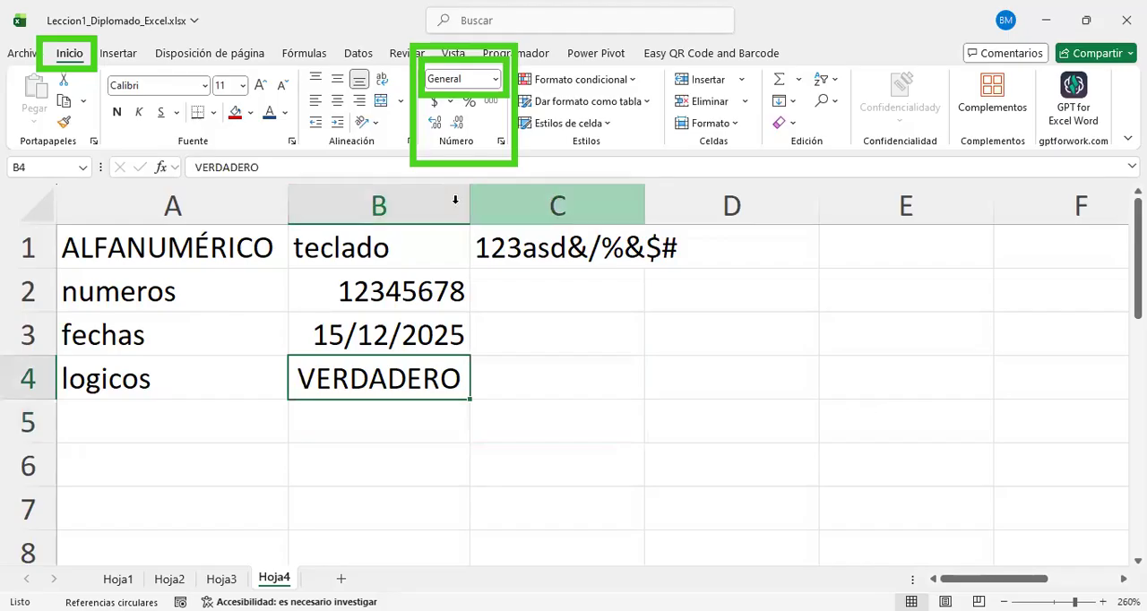
drag(593, 217, 707, 225)
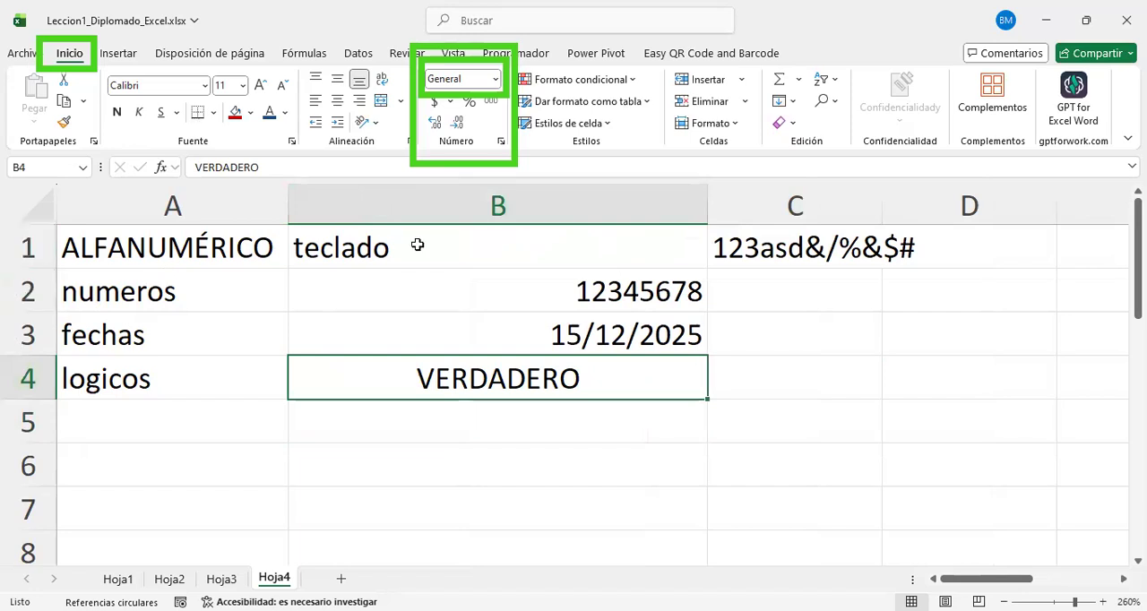
click(444, 215)
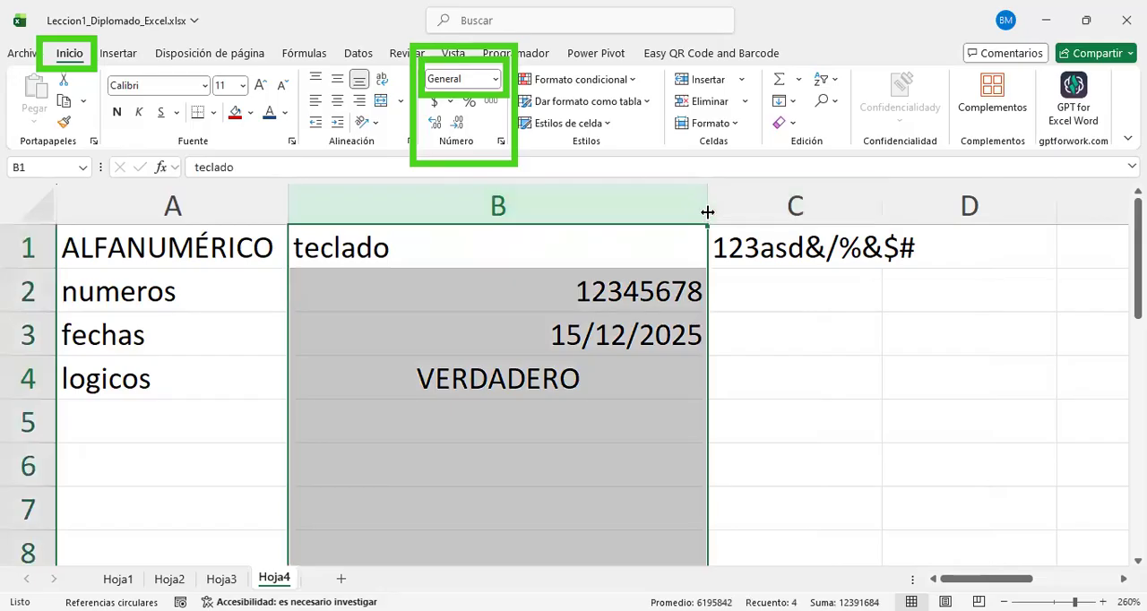
drag(707, 212, 654, 212)
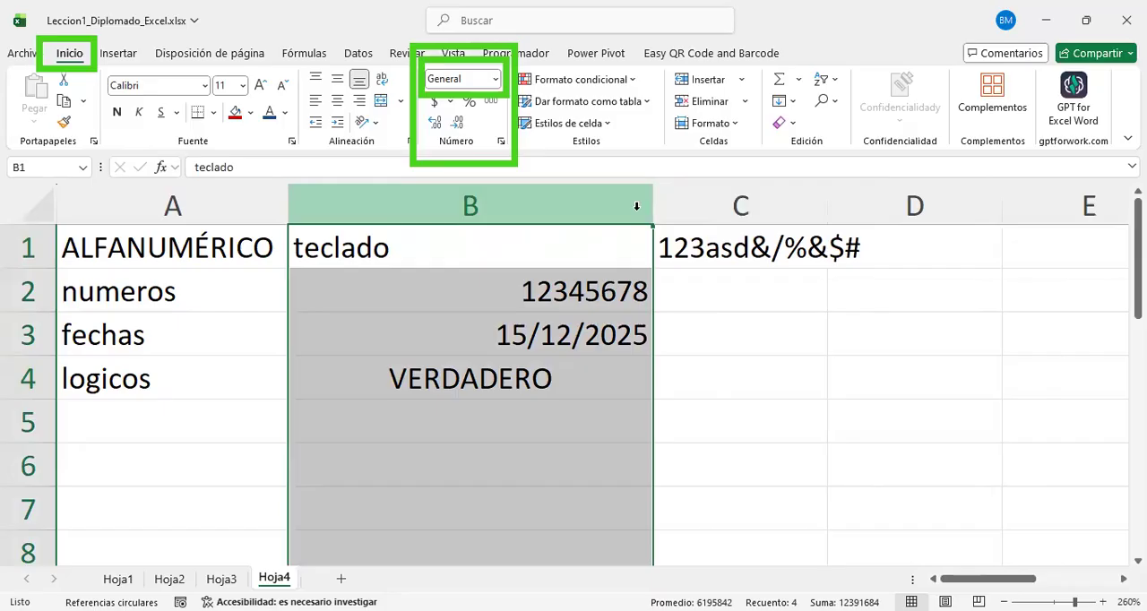
click(566, 305)
drag(434, 249, 453, 391)
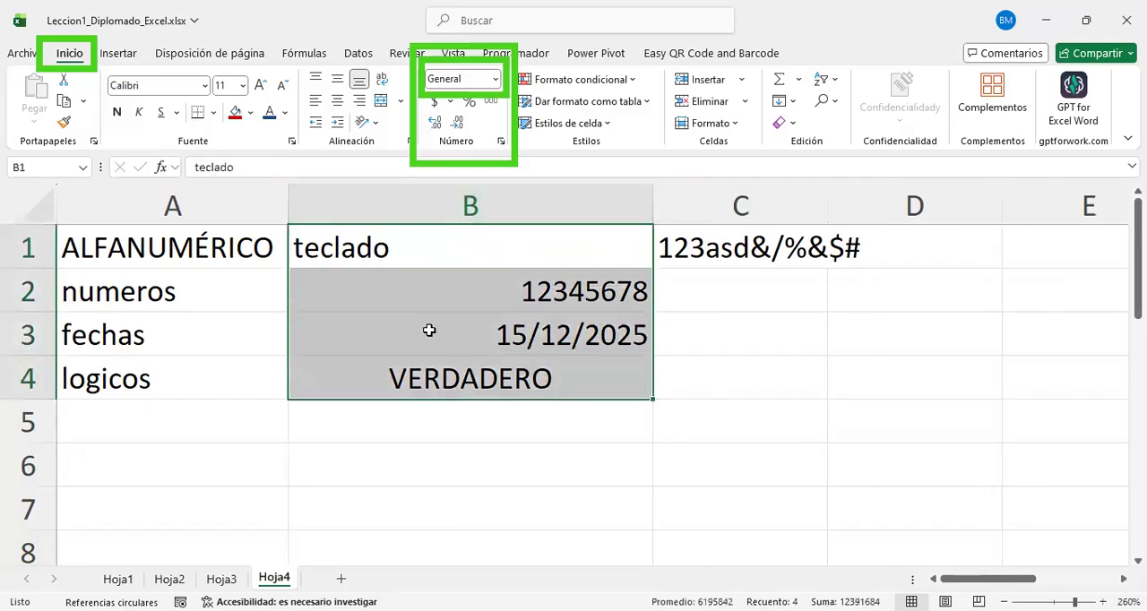
click(747, 378)
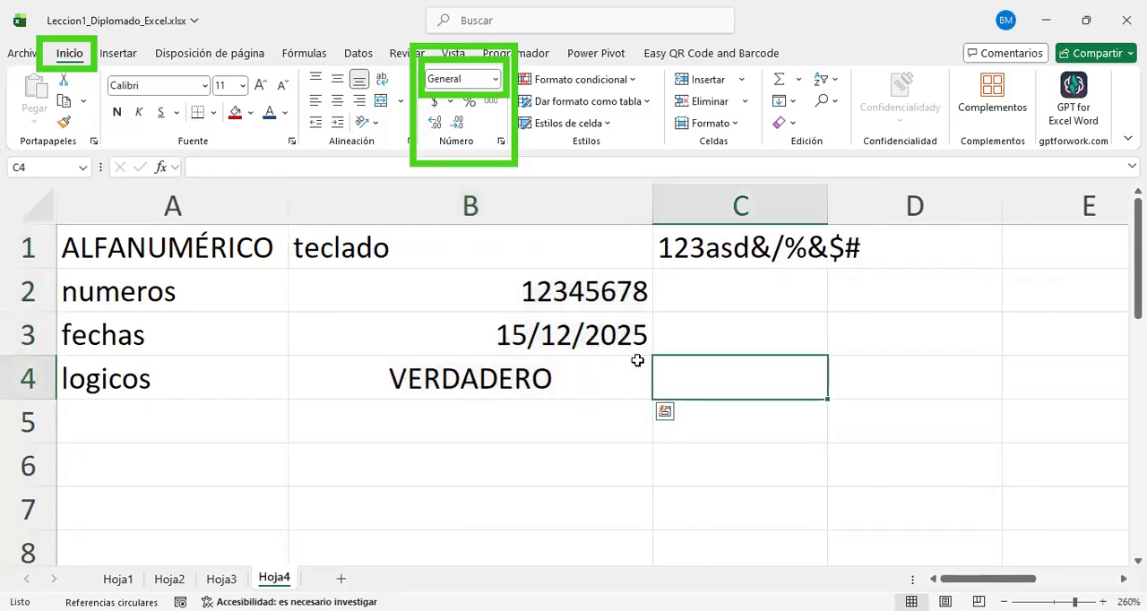
Step: Fill cell B1, which holds the alphanumeric example, with yellow
click(376, 248)
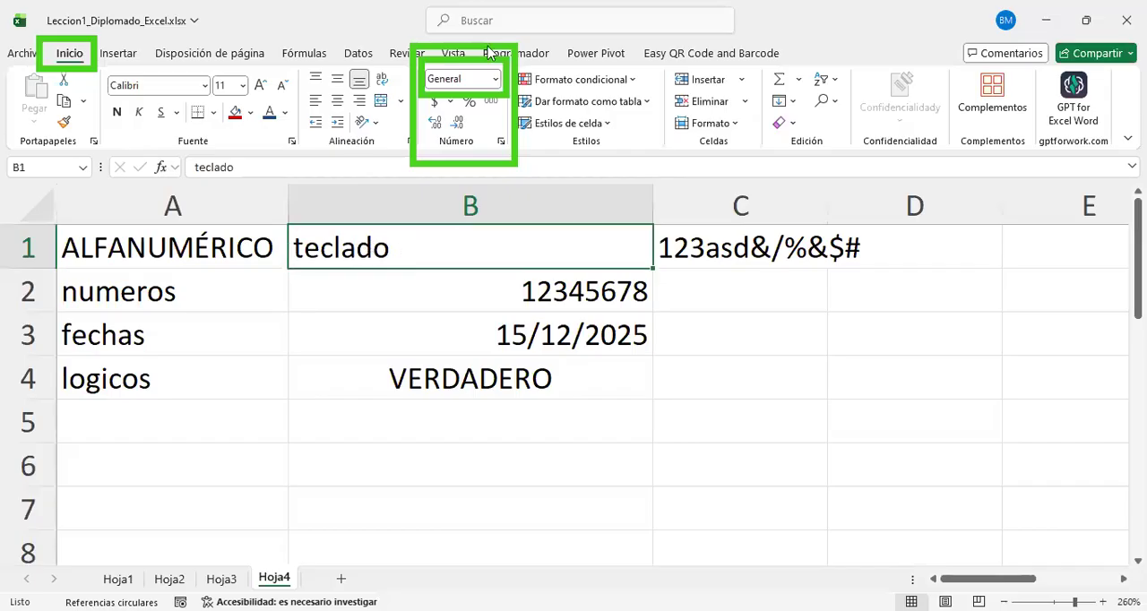
right_click(406, 250)
click(482, 44)
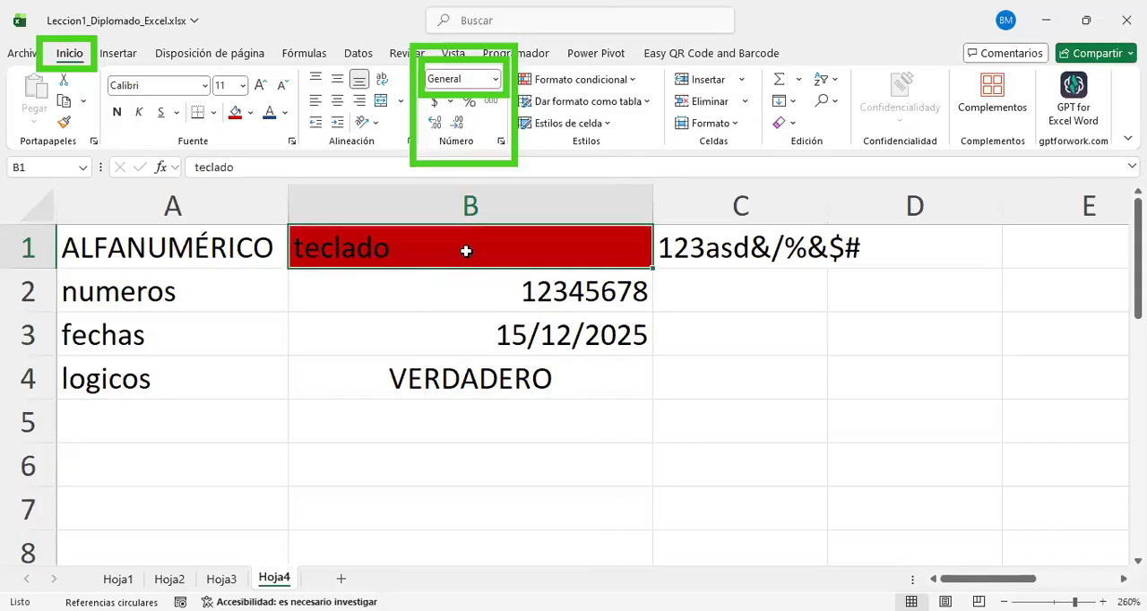
right_click(466, 250)
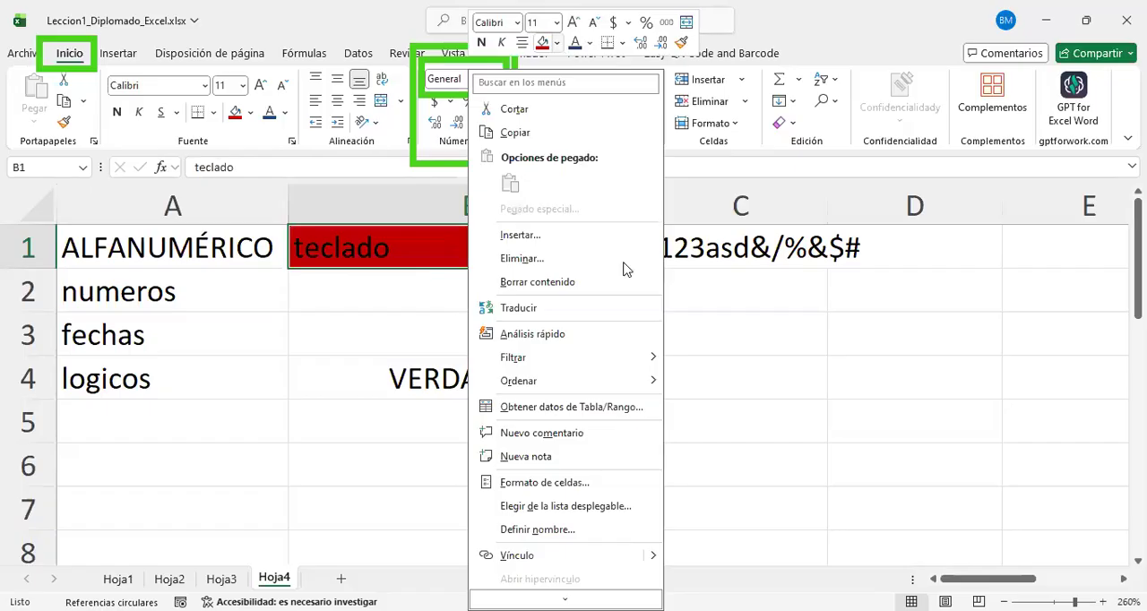
click(557, 42)
click(628, 260)
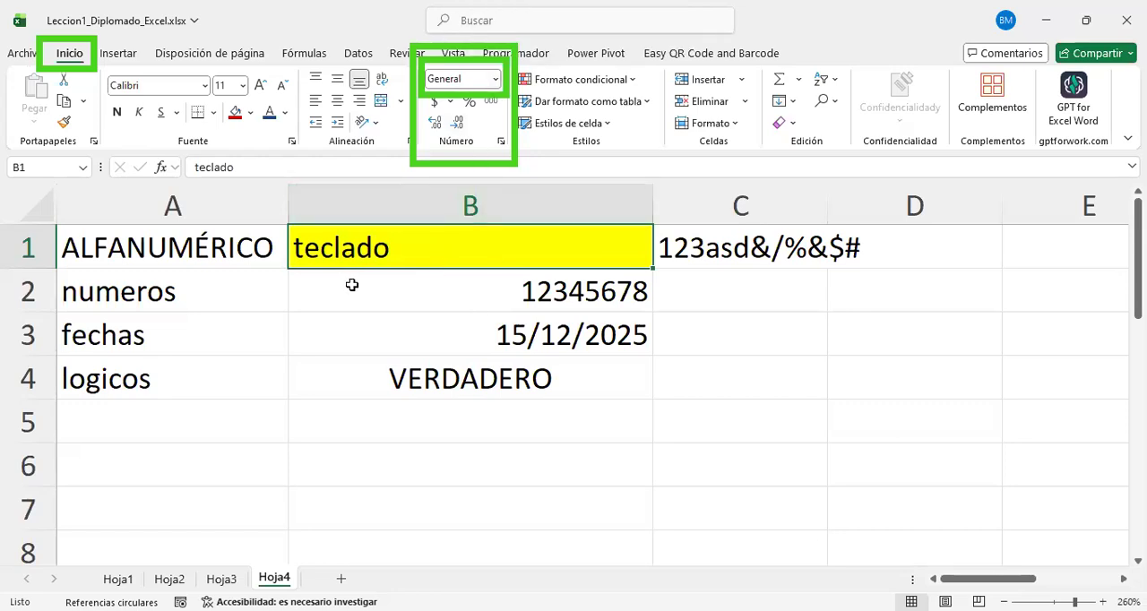
Step: Fill the number and date examples in B2:B3 with the standard light green
drag(354, 286, 357, 343)
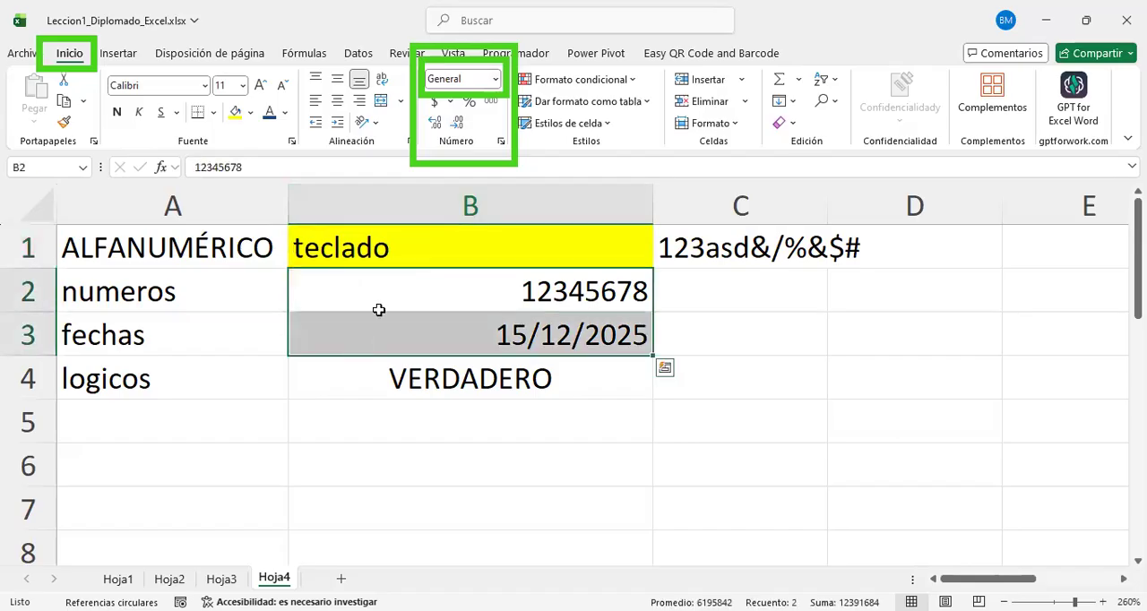
right_click(379, 310)
click(469, 66)
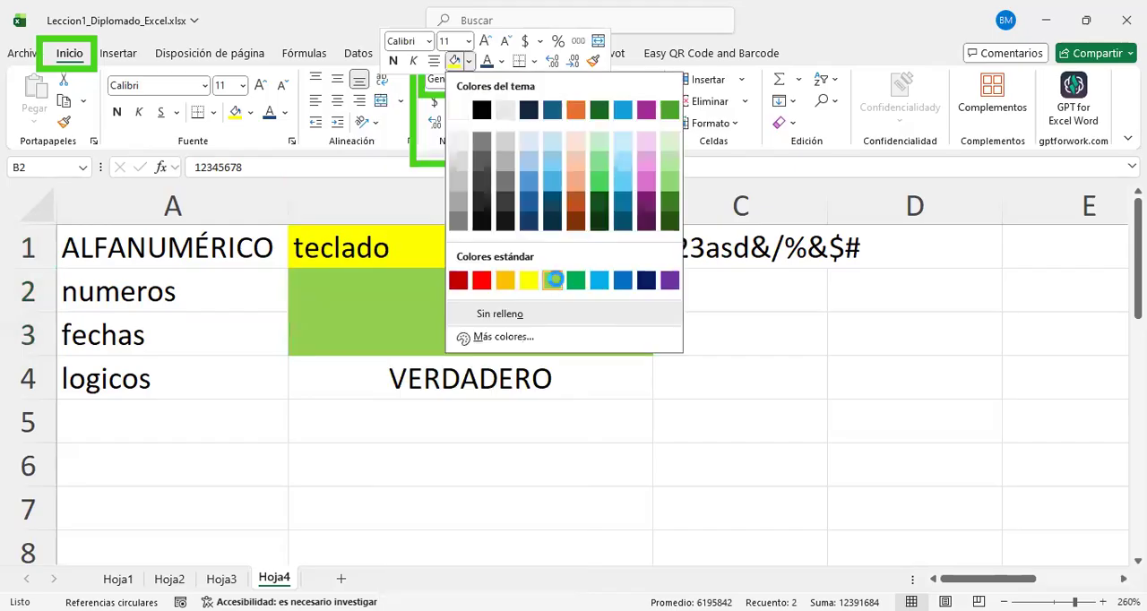
Step: Fill the logical value in B4 with a light pink theme colour
click(524, 376)
right_click(524, 376)
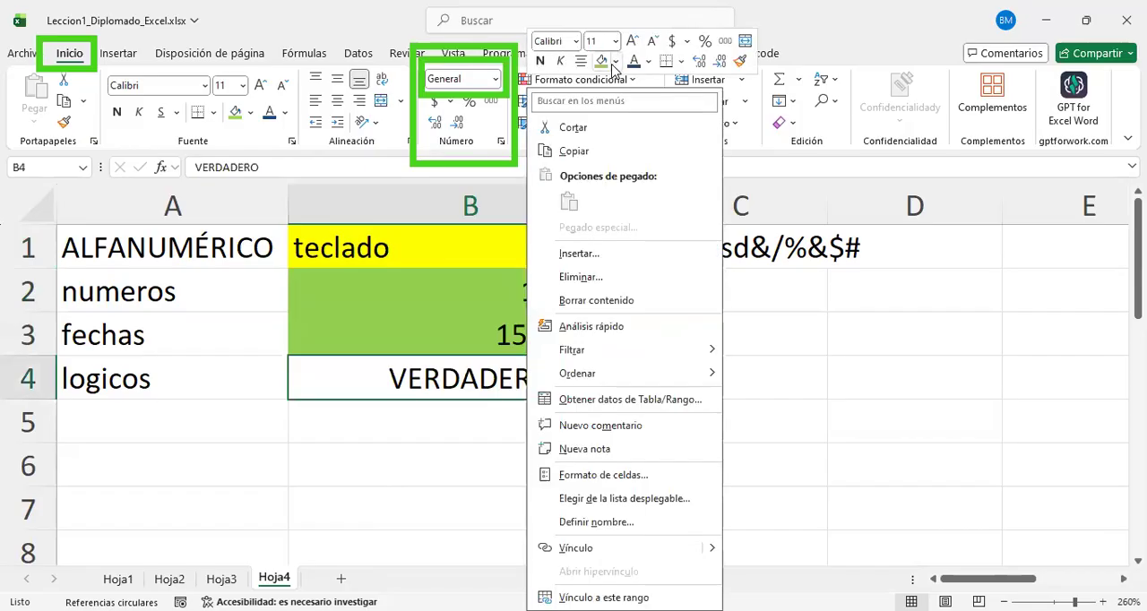
click(793, 134)
click(733, 359)
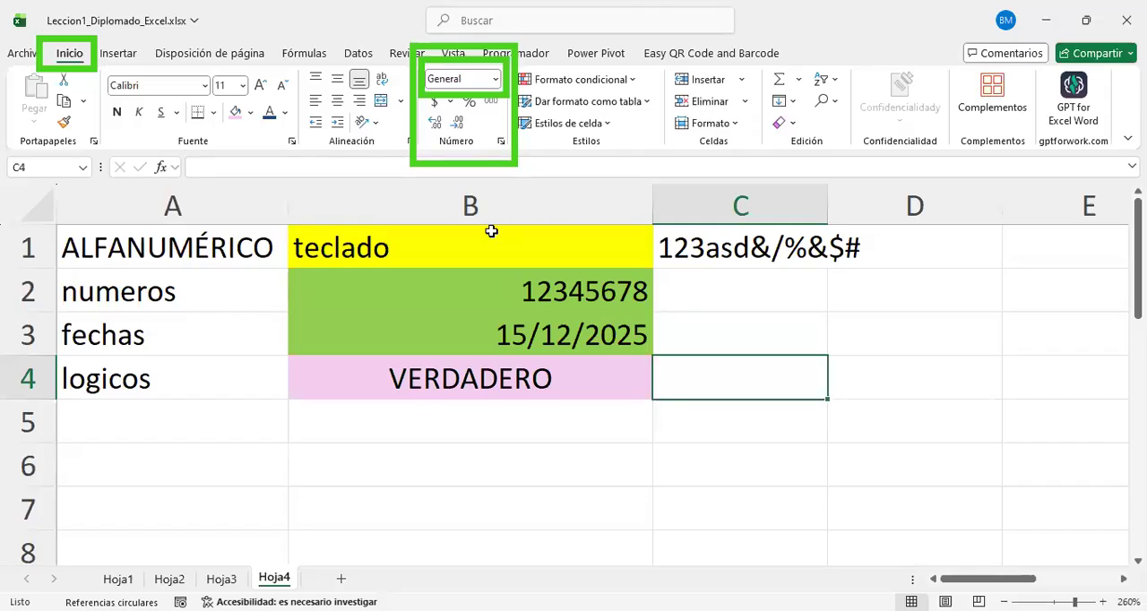
Step: Review the data types in A1:B4, selecting the whole block and the alphanumeric, number, date and logical rows one by one
drag(211, 242, 444, 384)
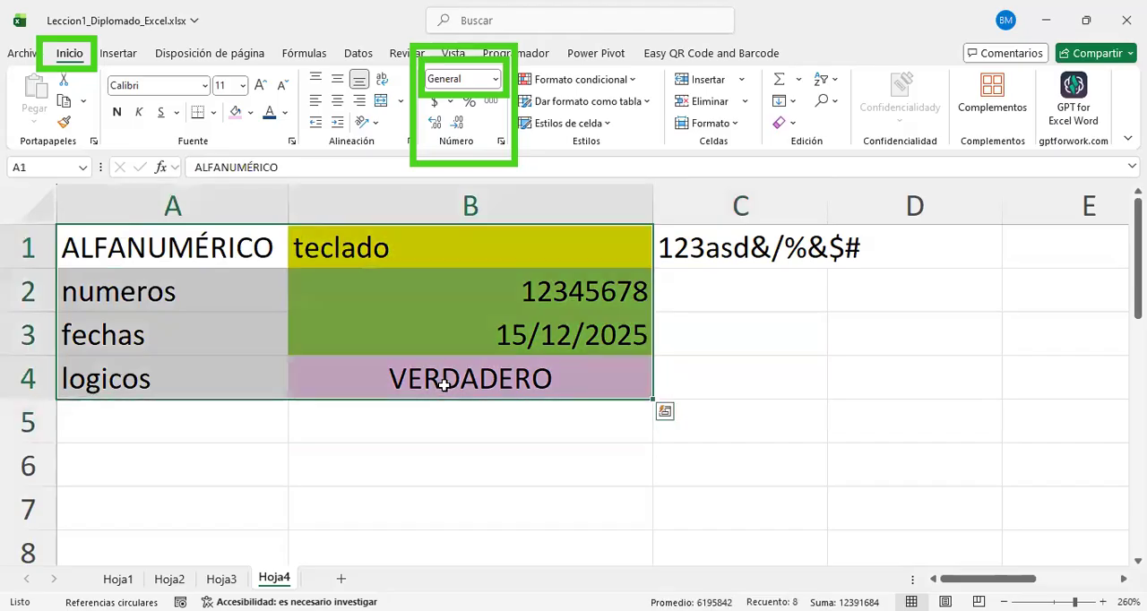
click(173, 293)
drag(173, 259, 966, 260)
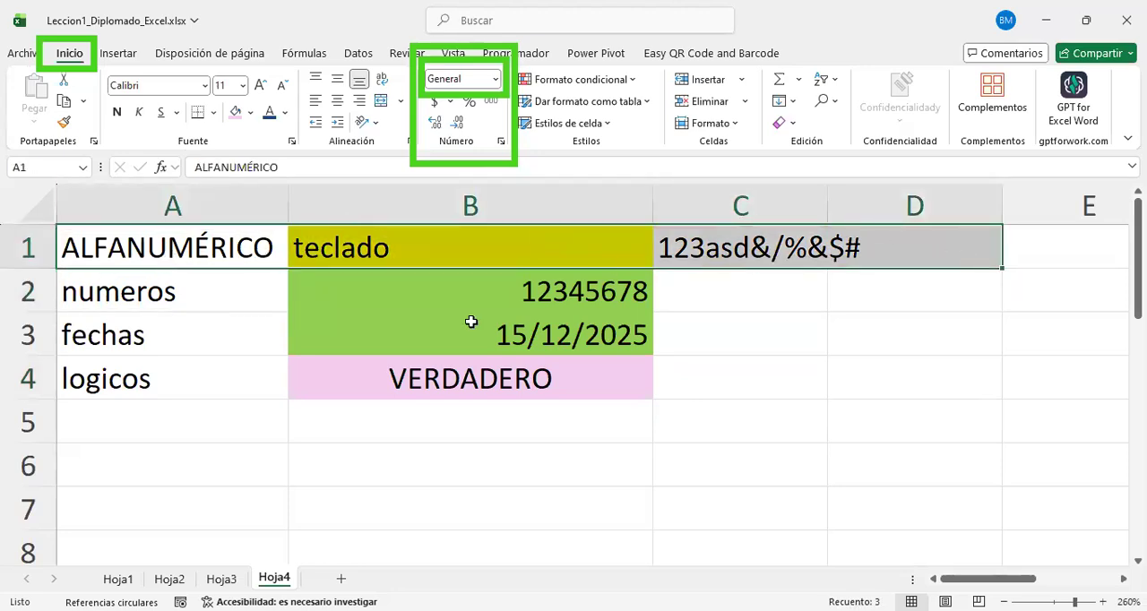
drag(146, 293, 556, 273)
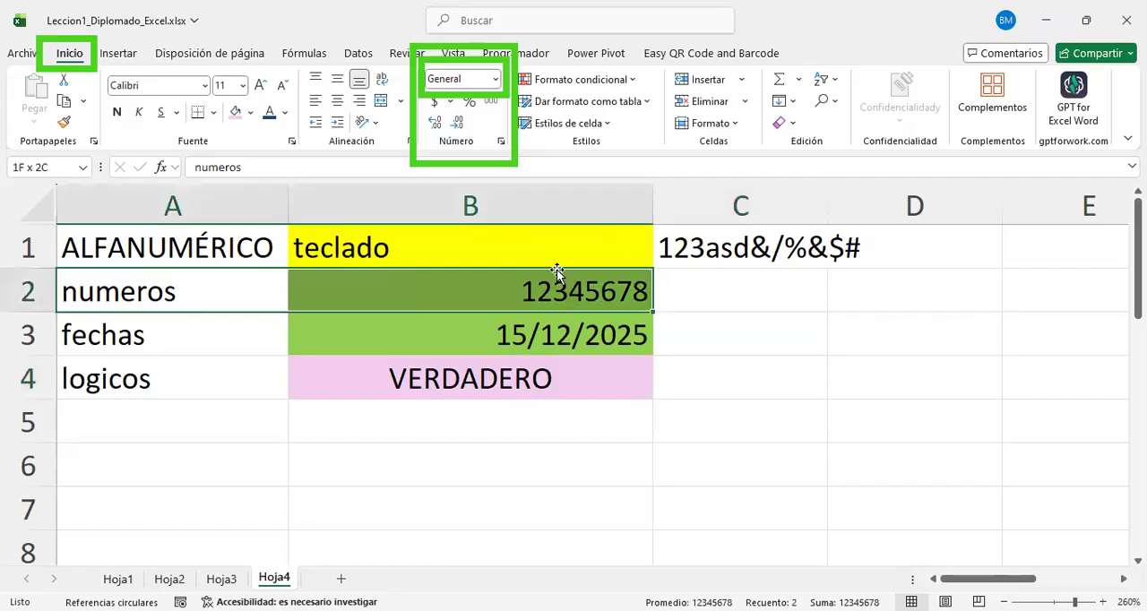
click(153, 336)
drag(340, 320, 294, 350)
drag(164, 374, 431, 384)
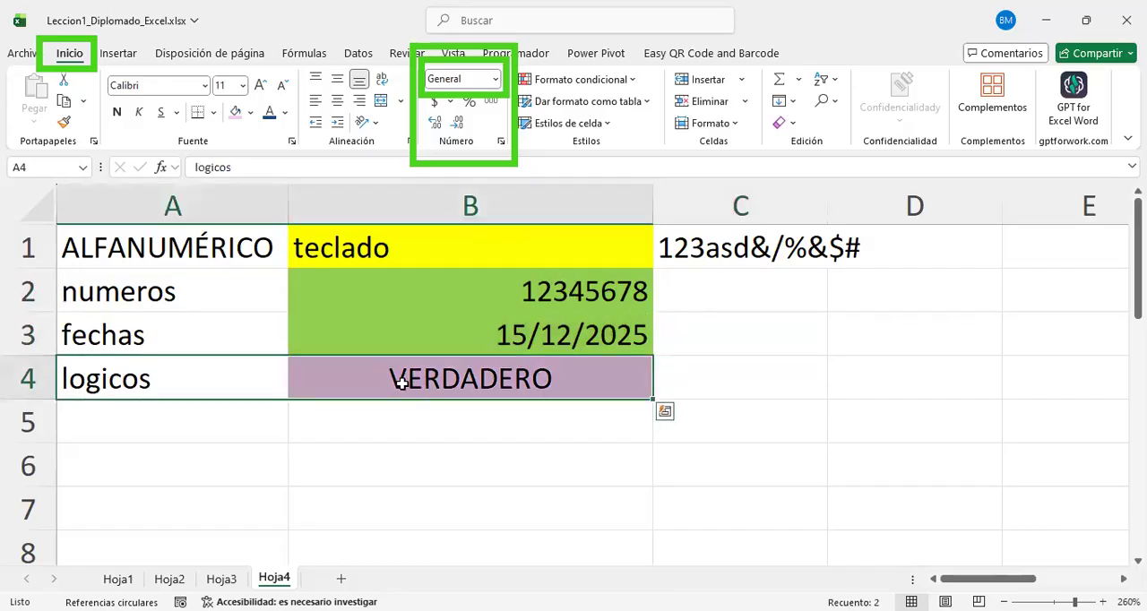
click(170, 423)
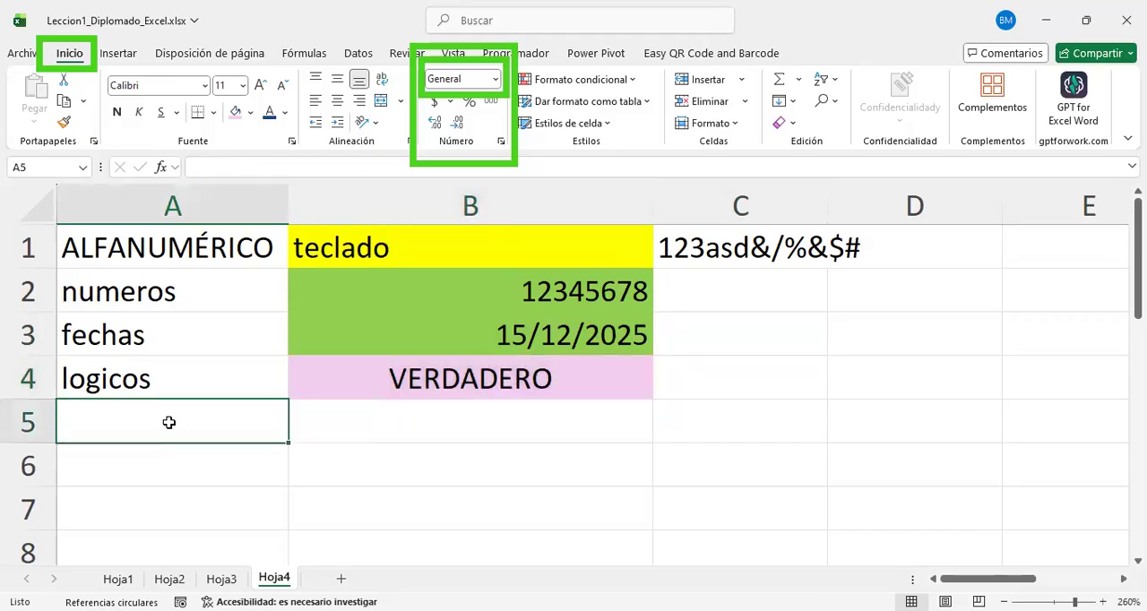
Step: Add a text example in row 5 with the label TEXTO in A5 and asdfqwerasfadsf in B5
text(TEXTO)
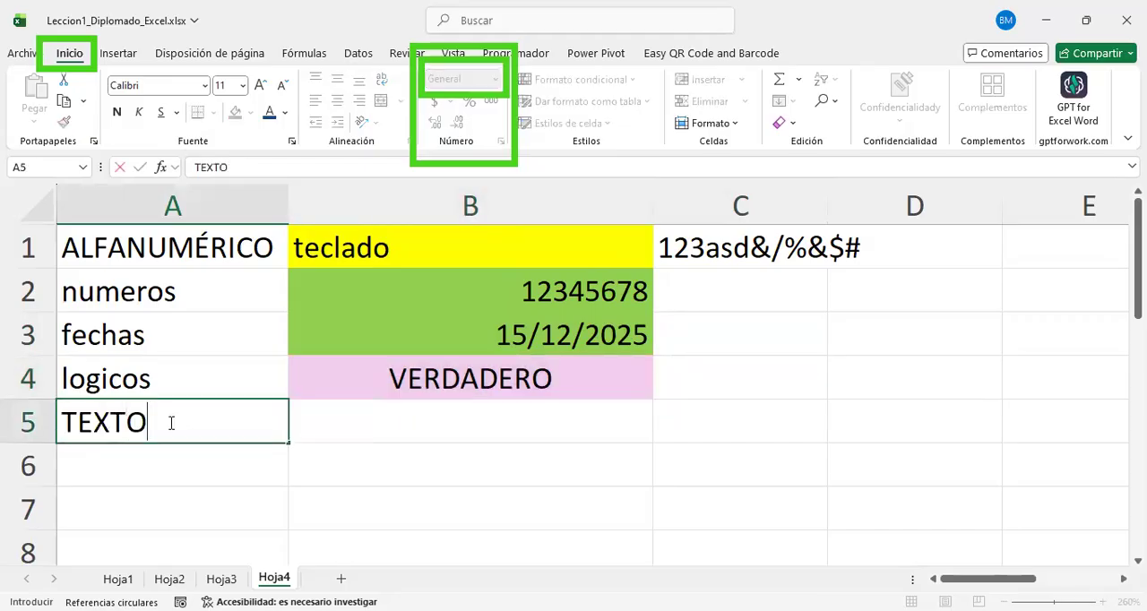
key(Return)
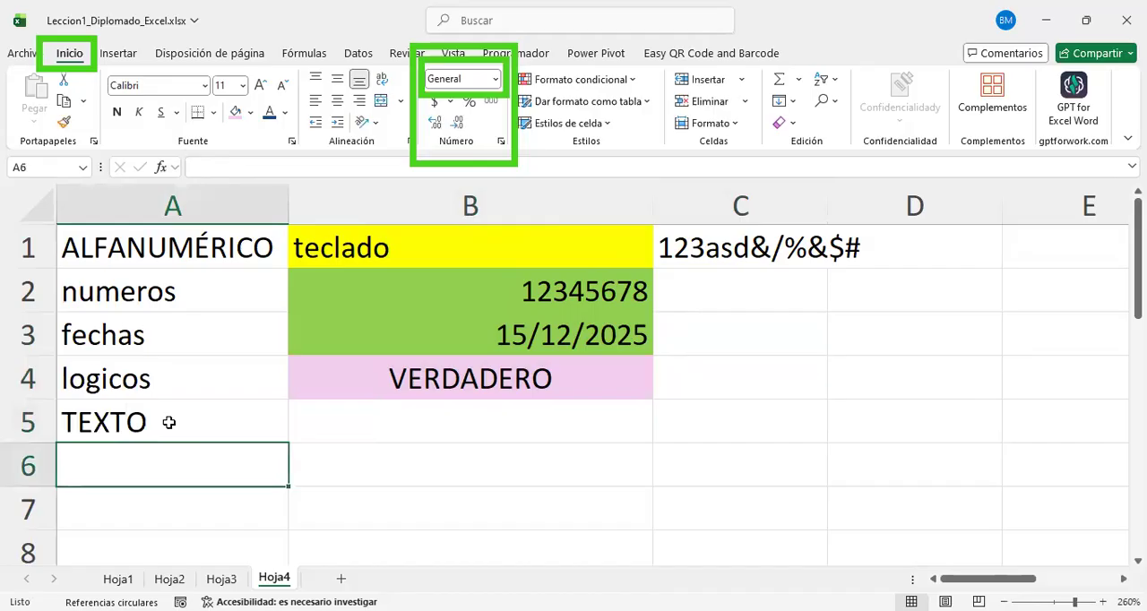
click(335, 419)
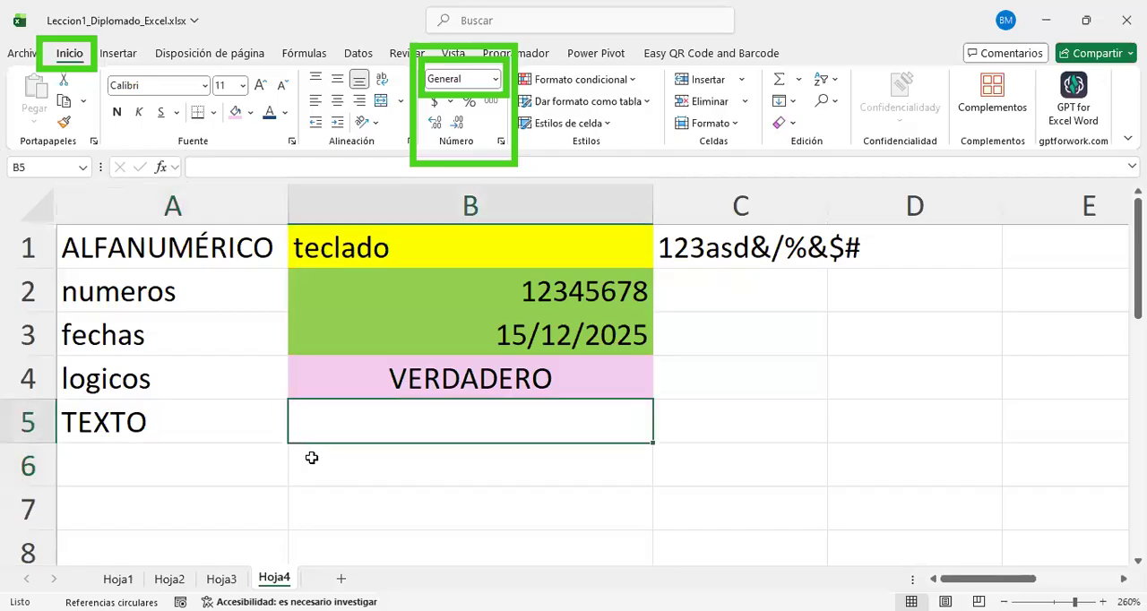
text(asdfqwerasfadsf)
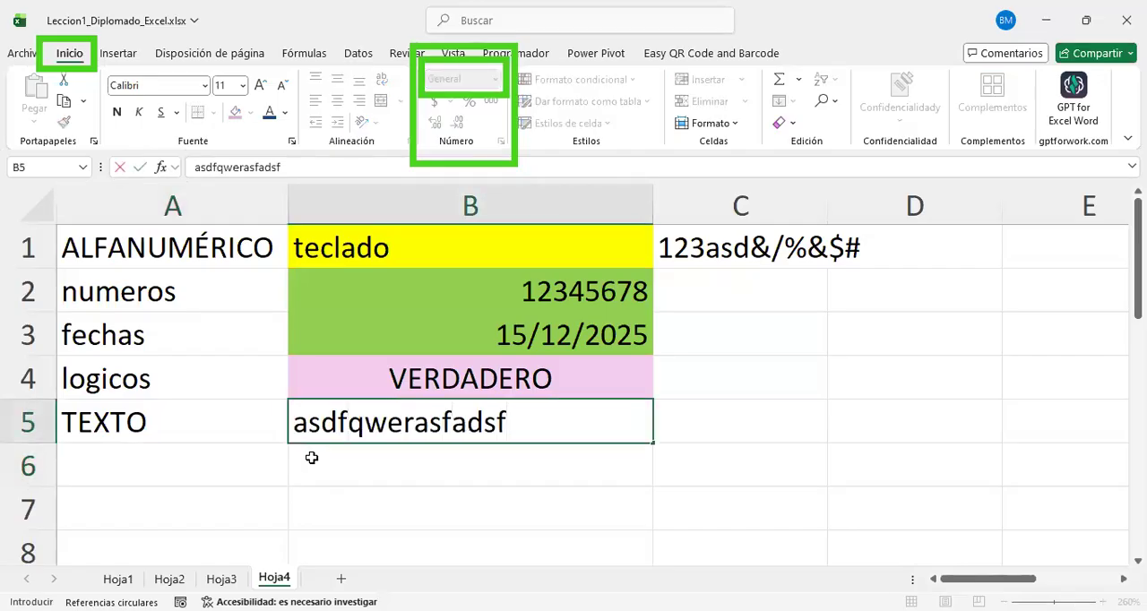
key(Return)
key(Return)
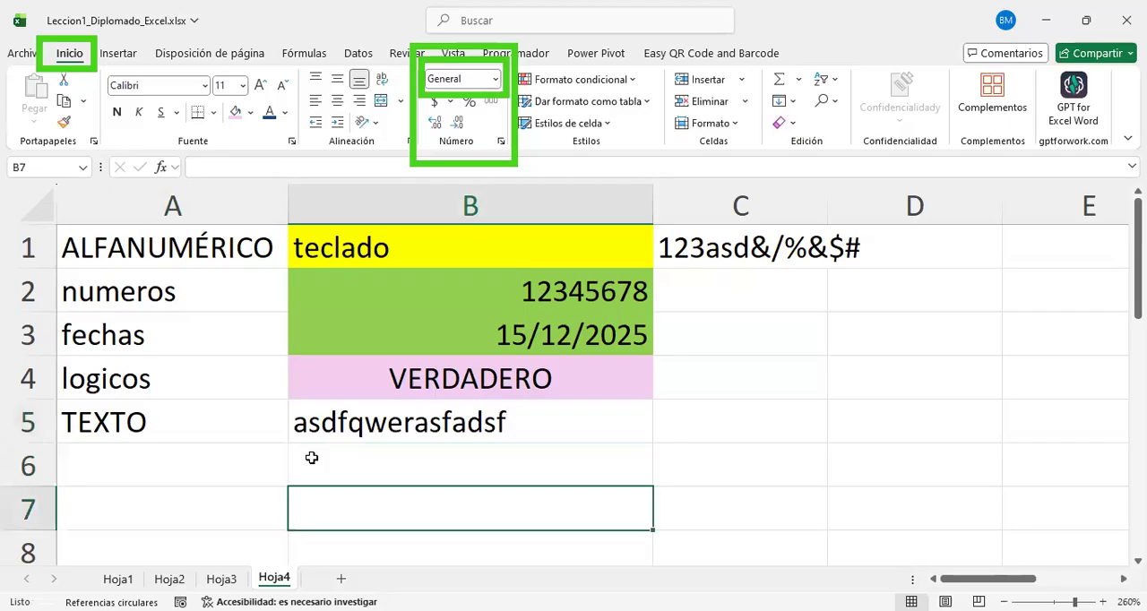
click(355, 421)
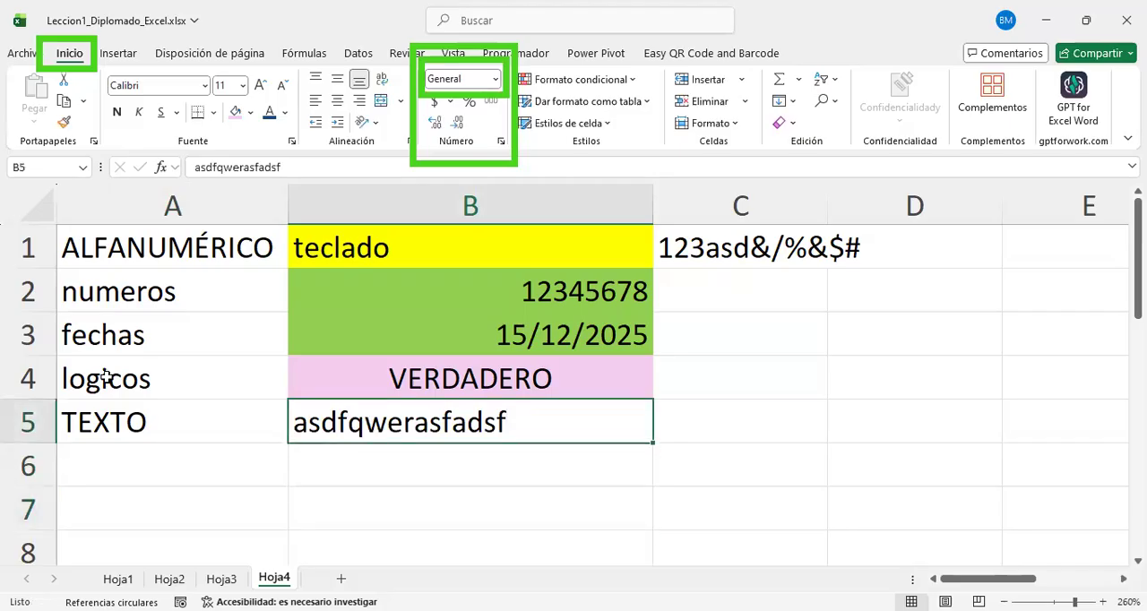
Step: Check the extent of the data block from A1 by jumping between the ends of column A and row 1
click(271, 249)
key(ctrl+Down)
key(ctrl+Up)
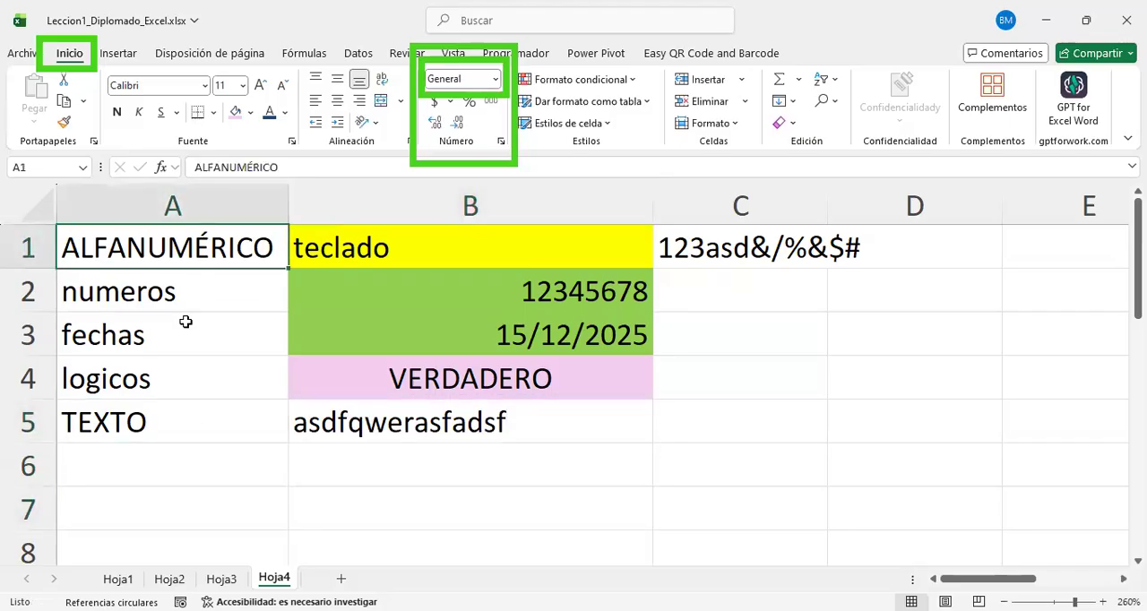
key(ctrl+Down)
key(ctrl+Up)
key(ctrl+Down)
key(ctrl+Up)
key(ctrl+Right)
key(ctrl+Left)
key(ctrl+Down)
key(ctrl+Up)
Step: Clear the text example from A5:B5
click(679, 419)
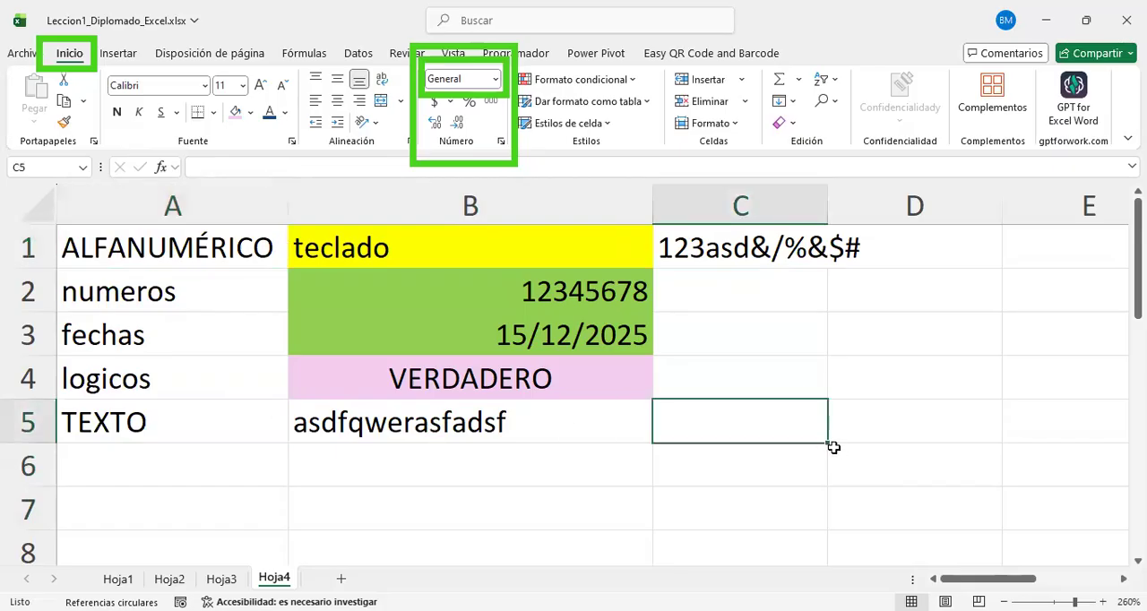
drag(828, 443, 147, 444)
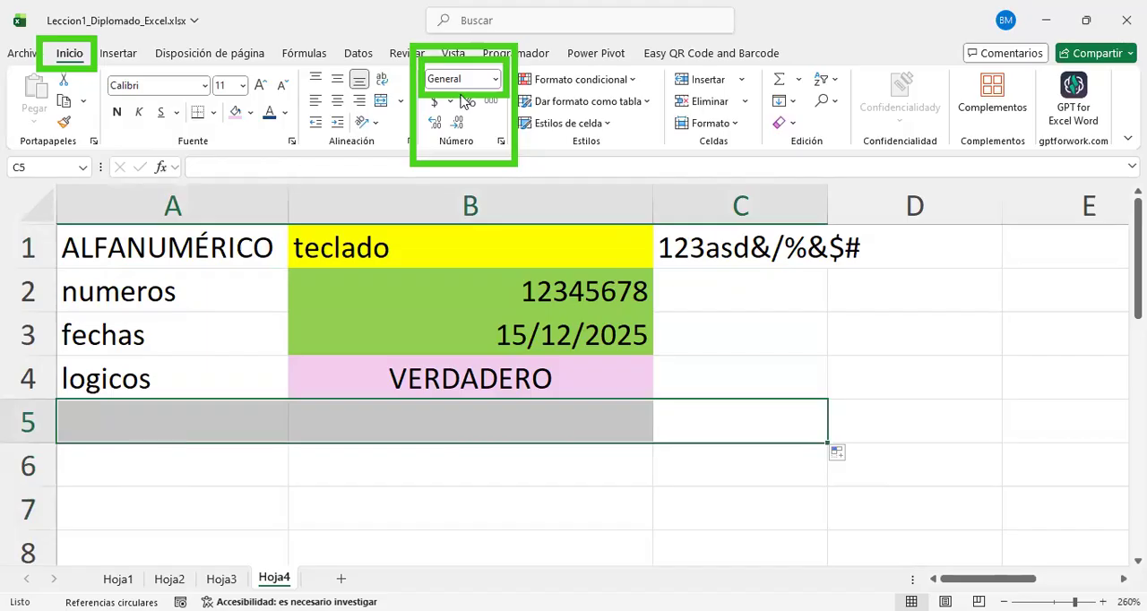
Step: Format cell B6 as Moneda and enter 500 in it
click(548, 455)
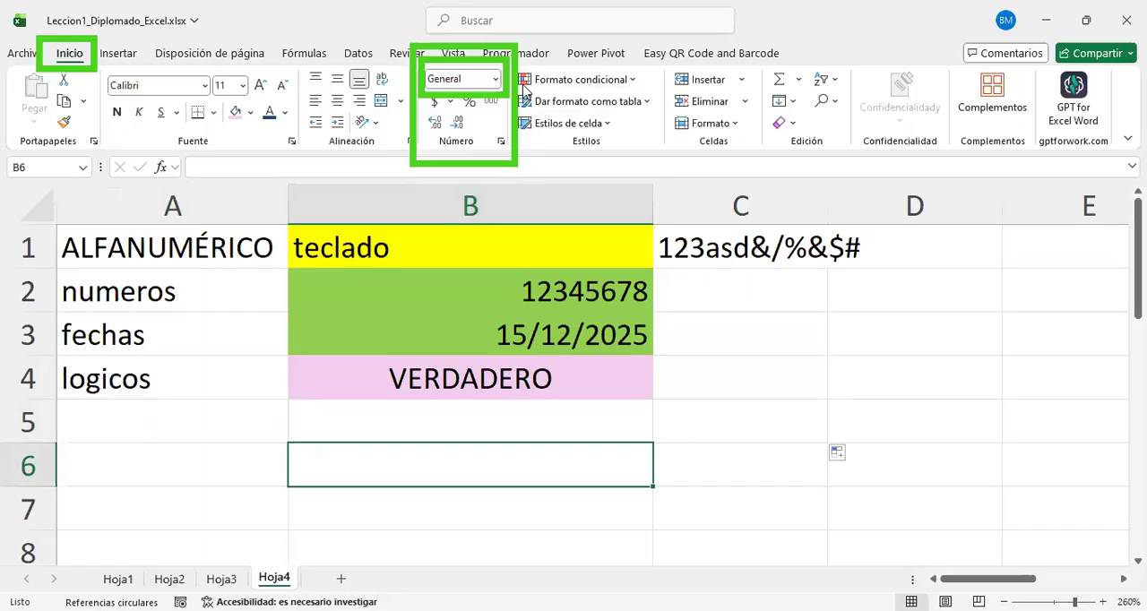
click(496, 81)
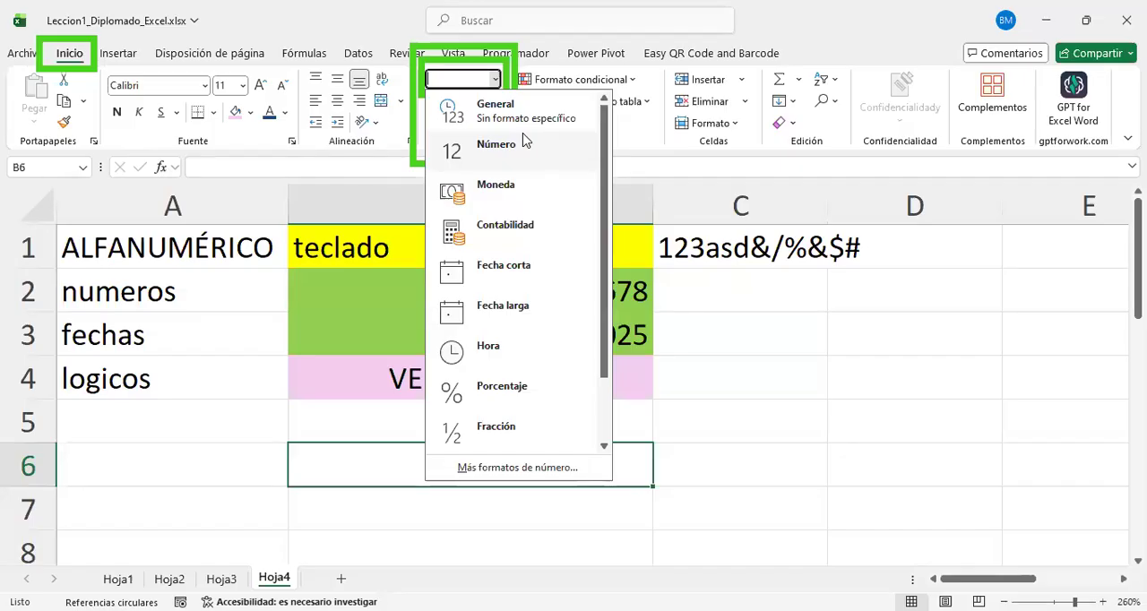
click(505, 94)
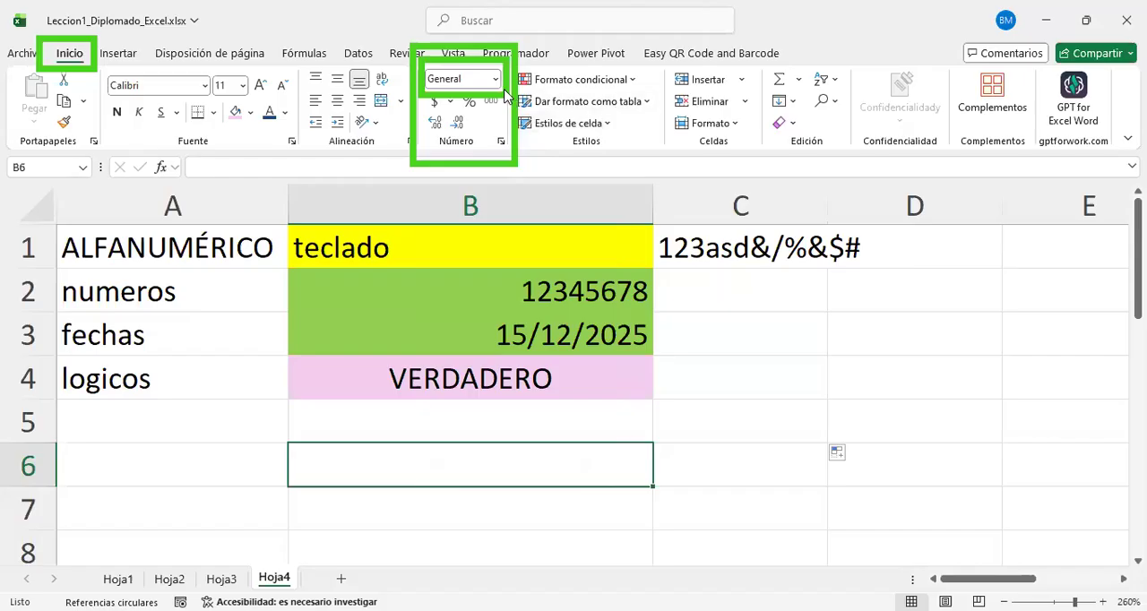
click(495, 80)
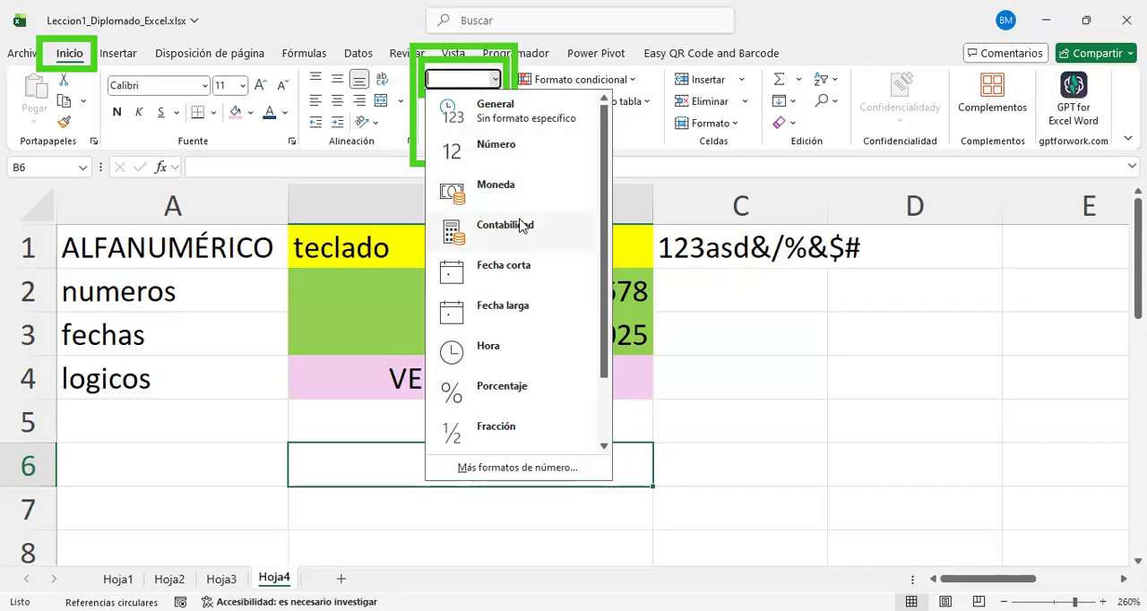
click(495, 188)
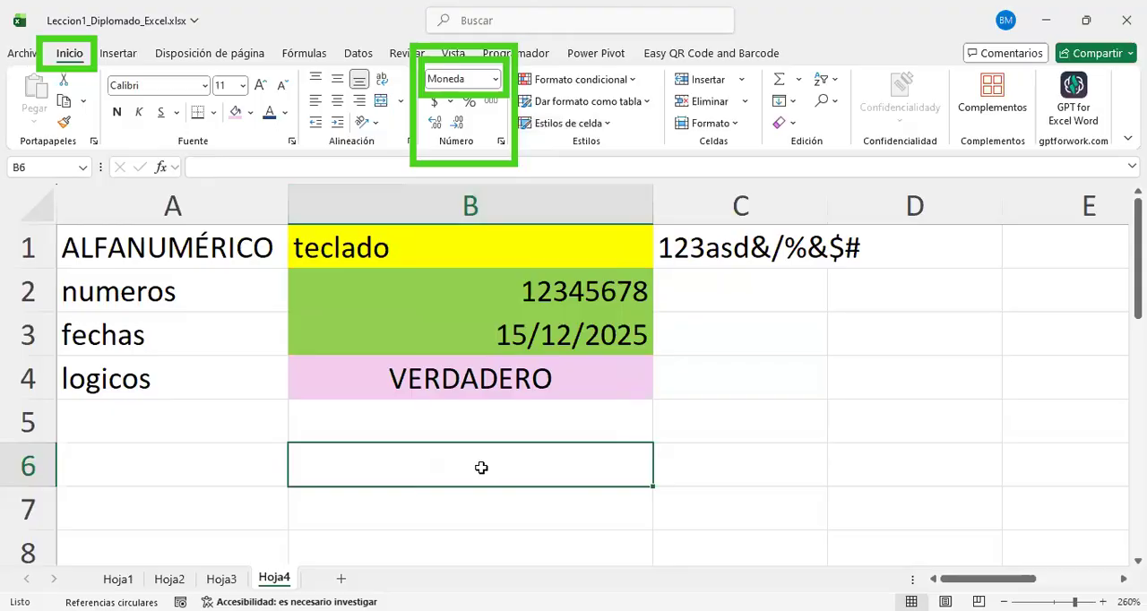
text(500)
key(Return)
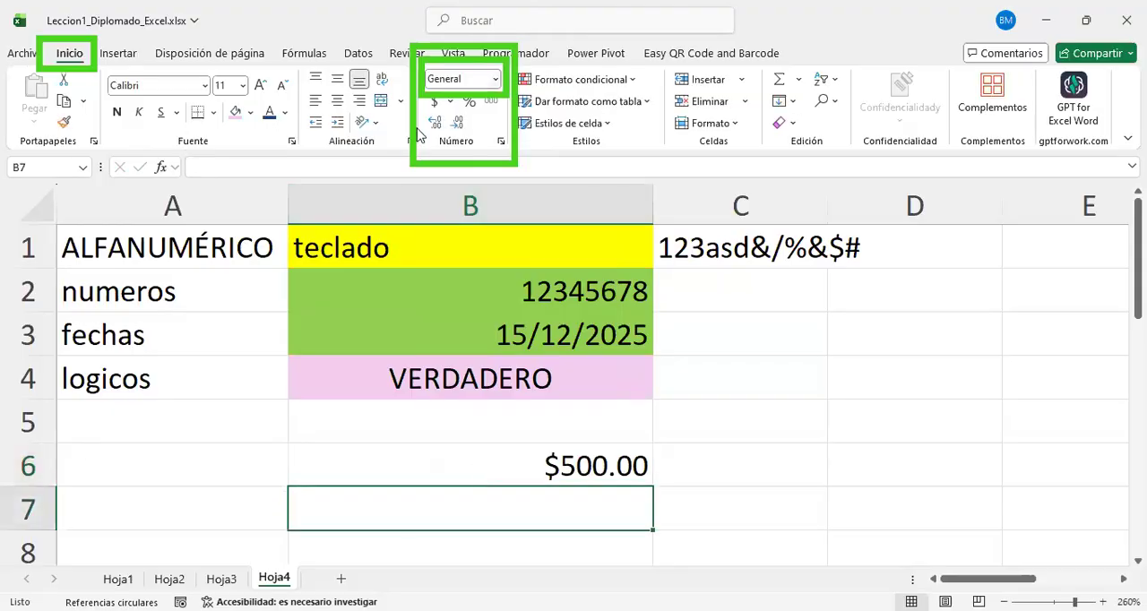
Step: Format cell B7 as Contabilidad and enter 500 in it
click(495, 79)
click(484, 193)
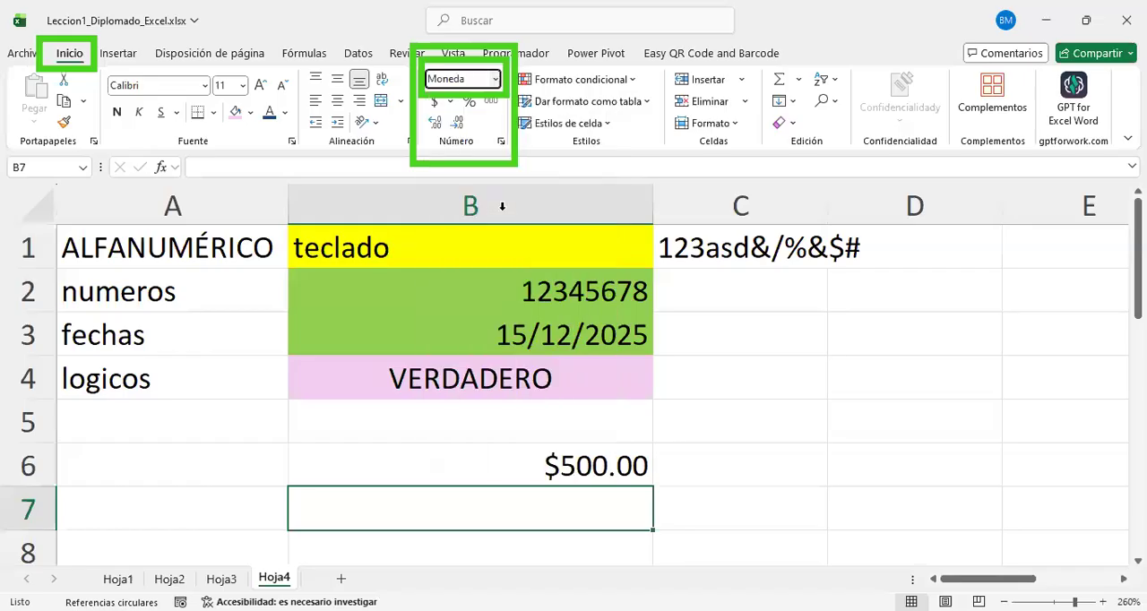
click(494, 79)
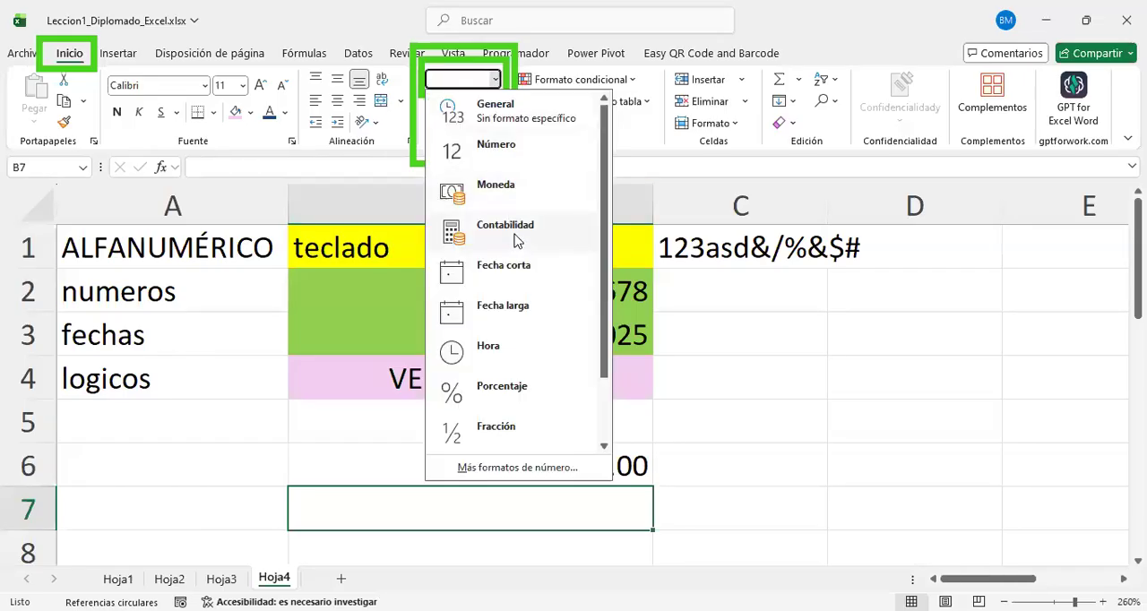
click(506, 226)
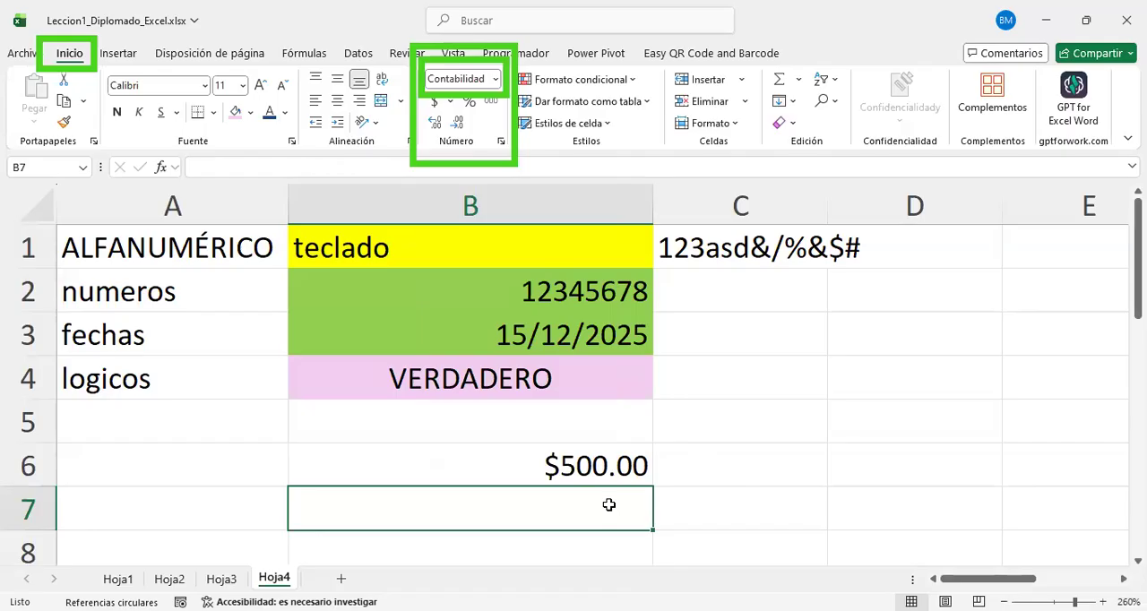
text(500)
key(Return)
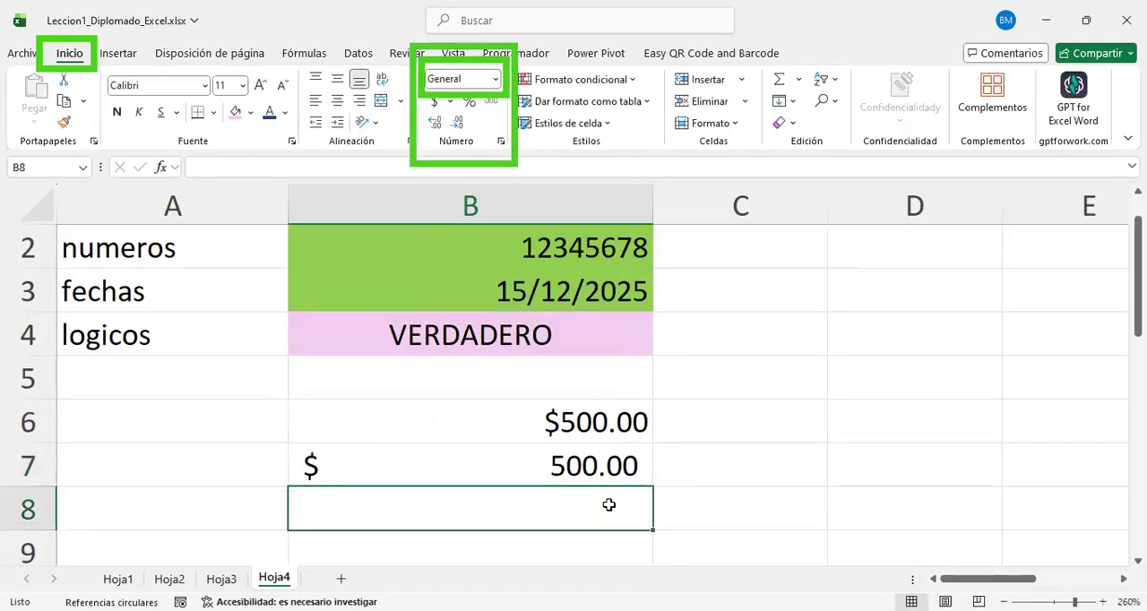
Step: Compare how the Moneda format in B6 and the Contabilidad format in B7 place the currency symbol
drag(457, 432, 478, 450)
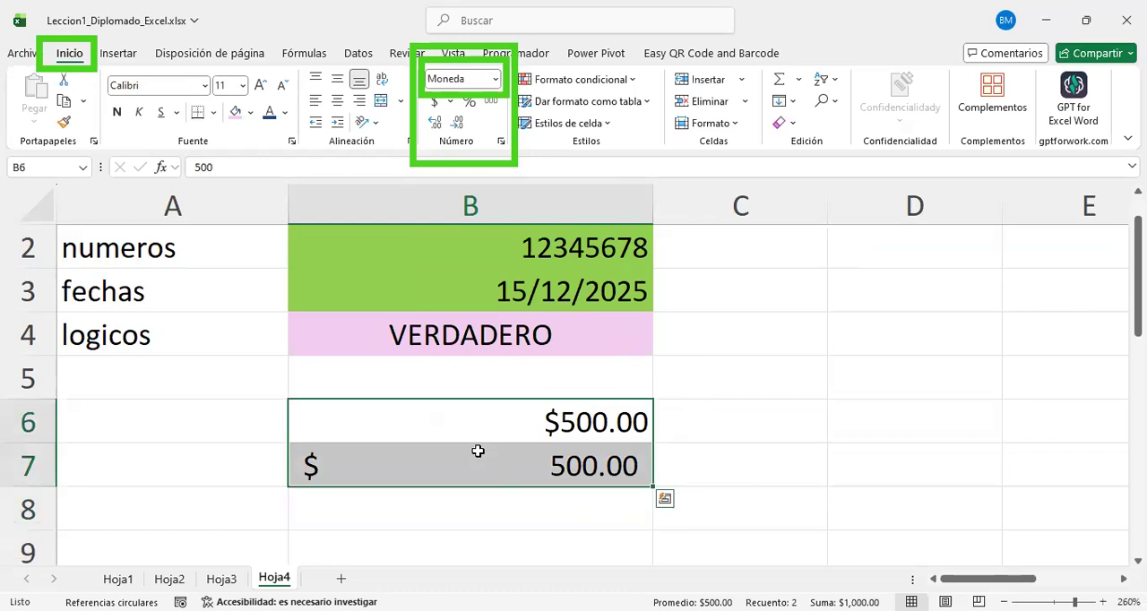
click(458, 435)
click(528, 468)
click(524, 412)
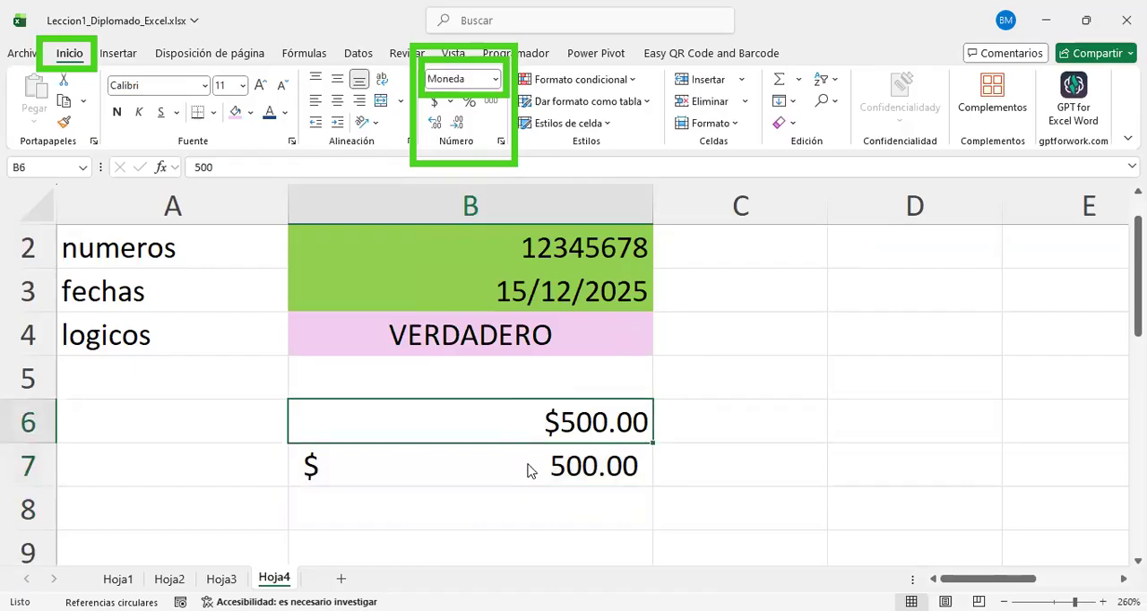
click(659, 112)
mouse_move(533, 452)
mouse_down()
mouse_move(615, 391)
mouse_move(669, 400)
mouse_up()
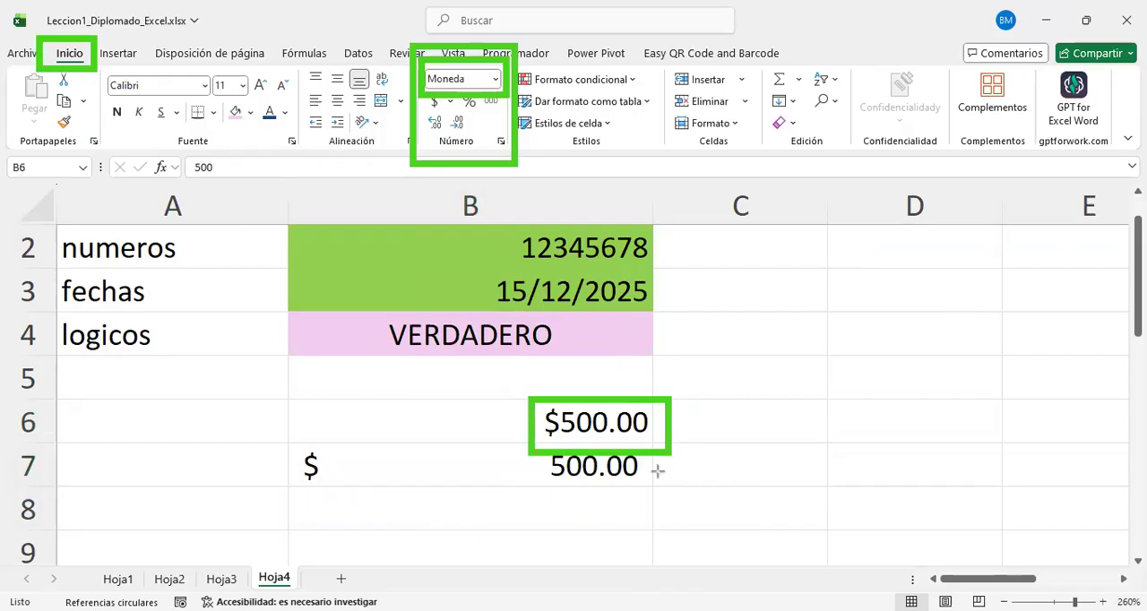
mouse_move(654, 493)
mouse_down()
mouse_move(305, 420)
mouse_move(289, 448)
mouse_up()
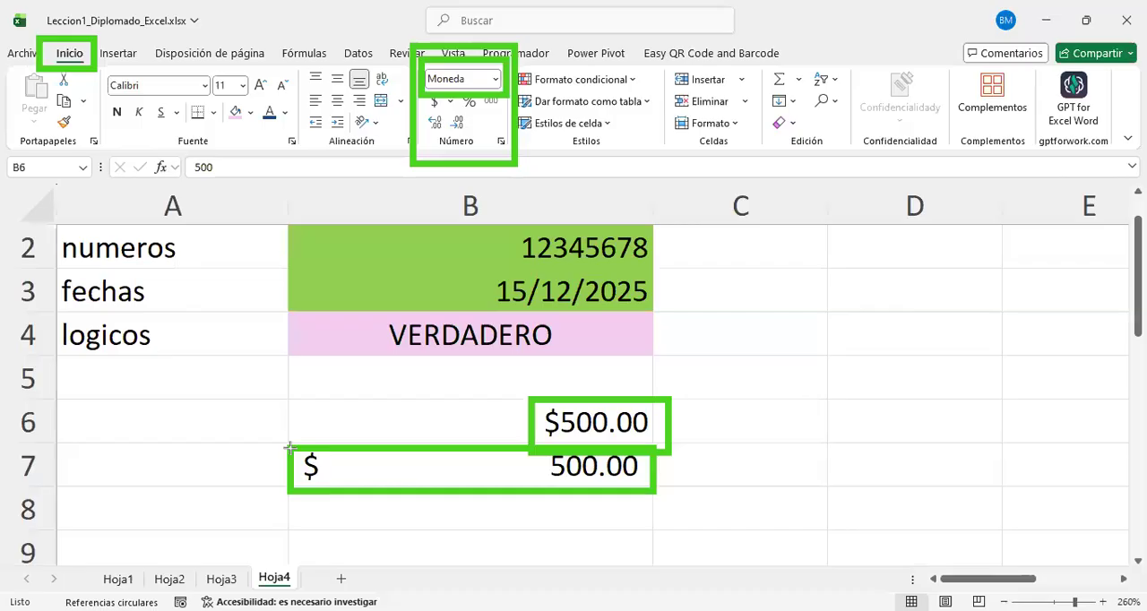
Step: Try column B at its autofit width and narrower, and leave it clearly wider than its contents
double_click(655, 201)
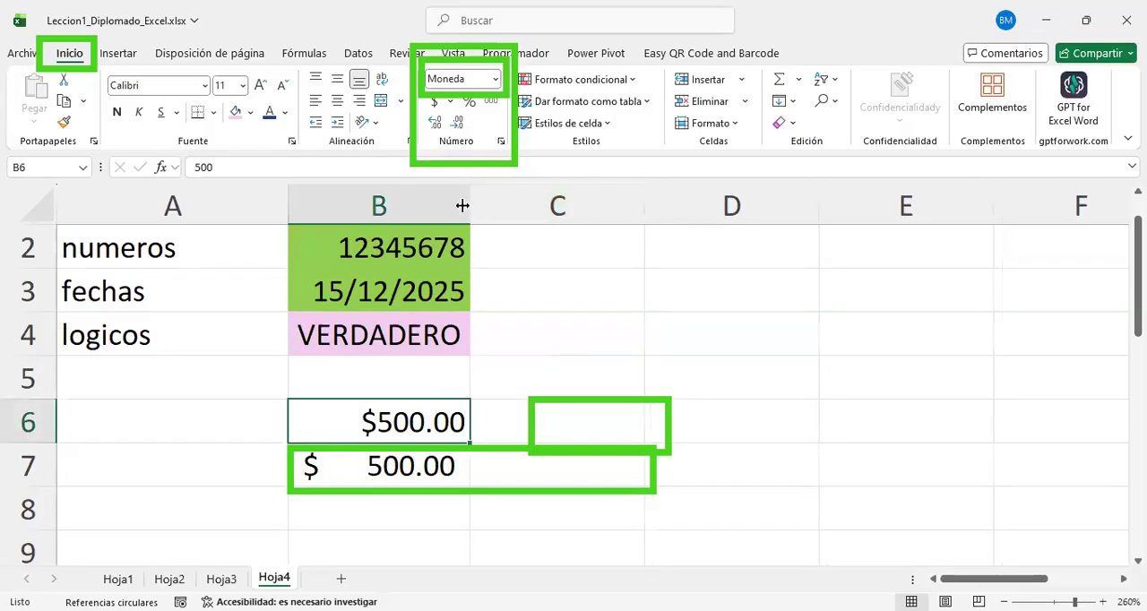
drag(414, 215, 410, 198)
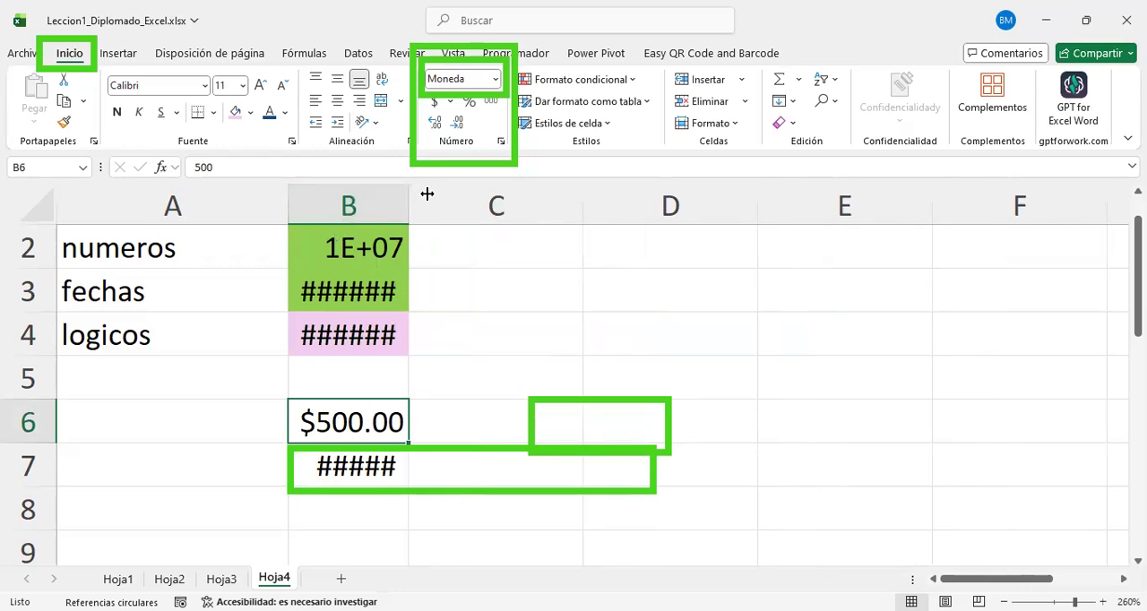
double_click(426, 195)
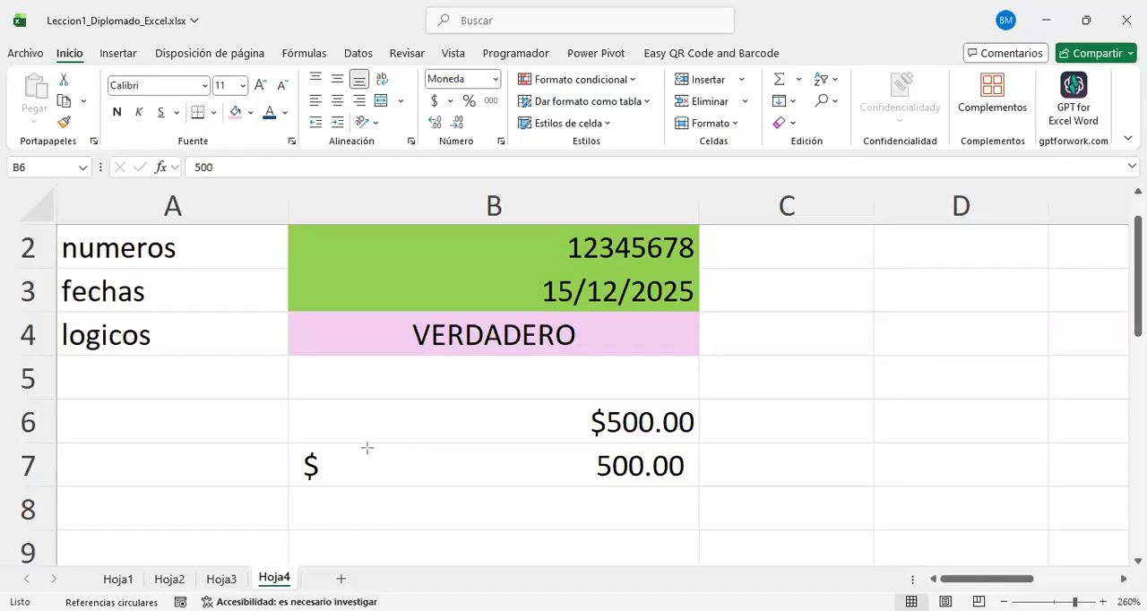
Step: Compare the values stored in B6 and B7 with their displayed currency and accounting amounts, selecting each cell in turn
mouse_move(698, 493)
mouse_down()
mouse_move(379, 435)
mouse_move(290, 442)
mouse_up()
scroll(824, 375, up, 1)
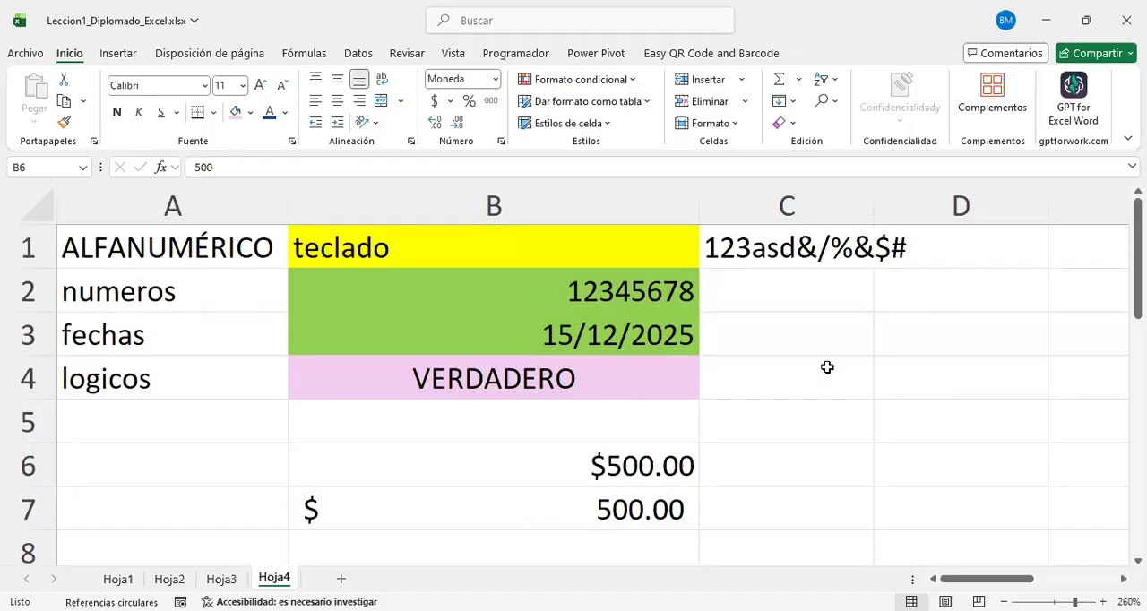
click(822, 368)
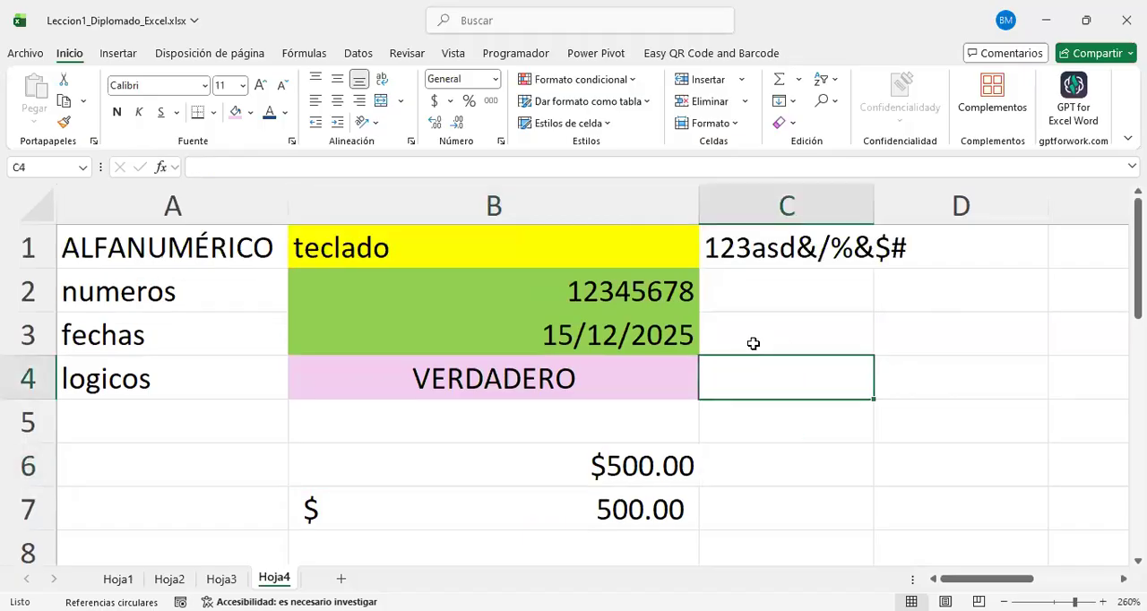
click(601, 510)
click(581, 468)
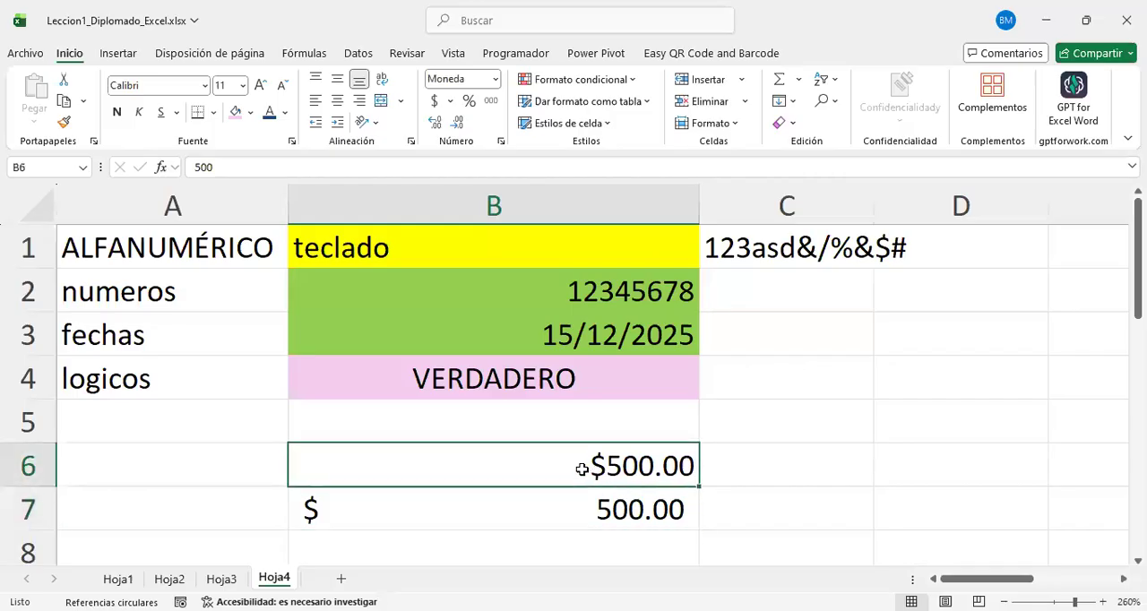
click(604, 509)
click(603, 468)
scroll(615, 520, down, 1)
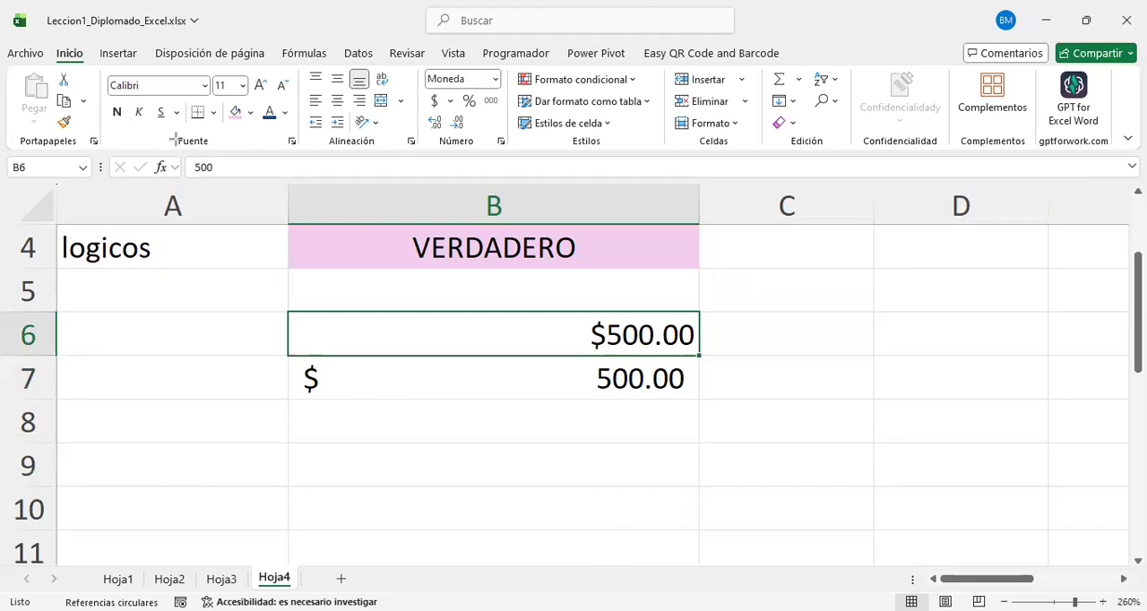
mouse_move(176, 139)
mouse_down()
mouse_move(289, 198)
mouse_move(653, 197)
mouse_move(289, 198)
mouse_up()
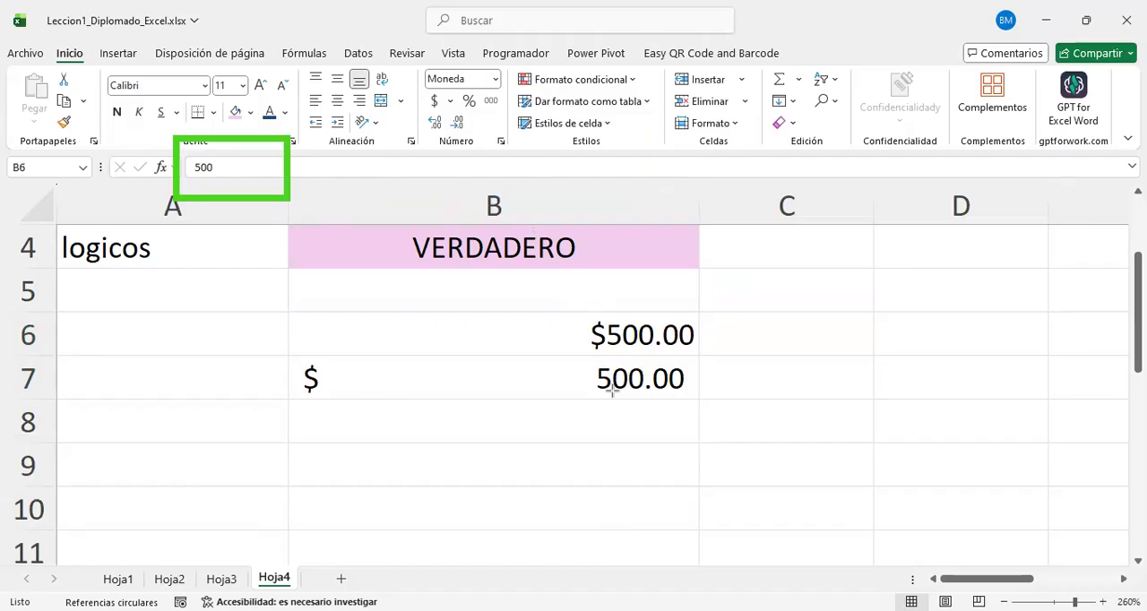
click(491, 349)
click(497, 377)
click(499, 332)
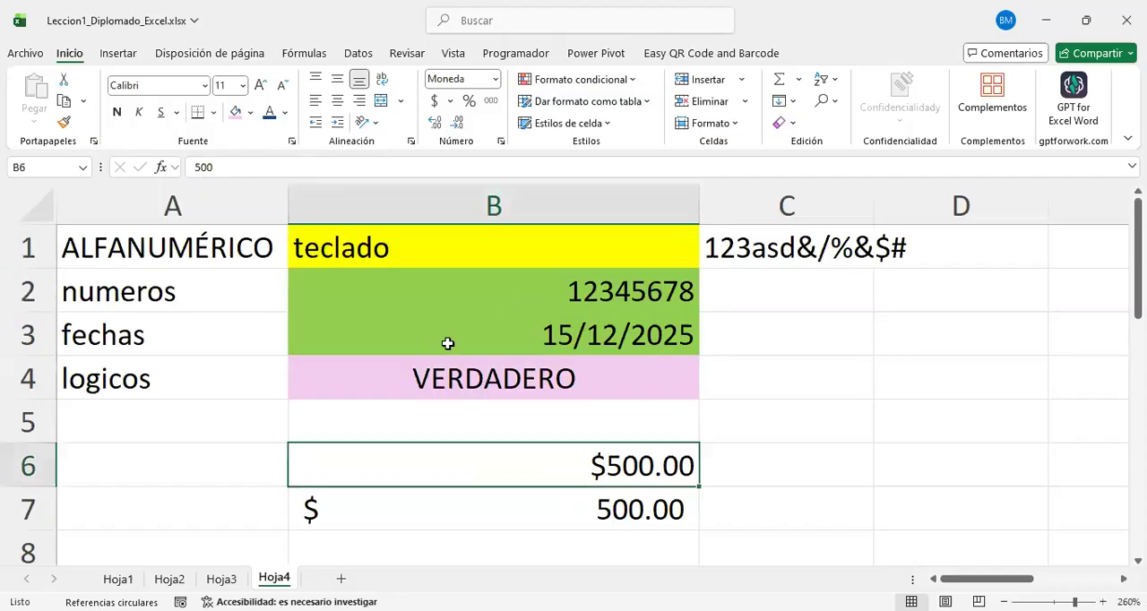
Step: Look through the list of number formats available for the date in cell B3, down to Texto and the option for more formats
click(555, 334)
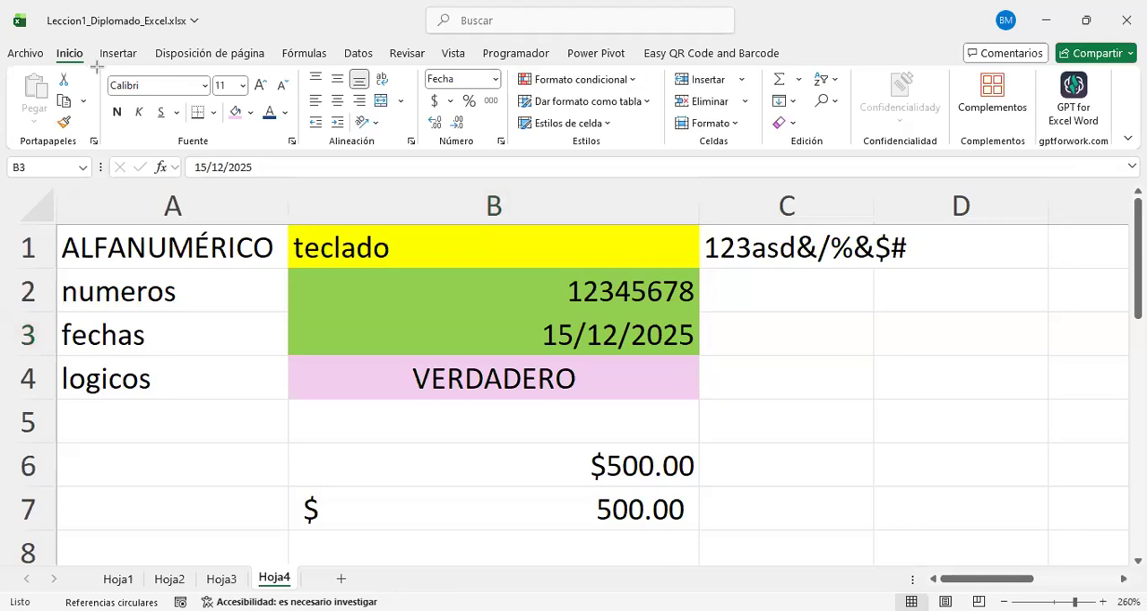
mouse_move(520, 151)
mouse_down()
mouse_move(442, 57)
mouse_move(407, 64)
mouse_move(398, 41)
mouse_up()
mouse_move(499, 91)
mouse_down()
mouse_move(472, 67)
mouse_move(413, 63)
mouse_move(492, 82)
mouse_up()
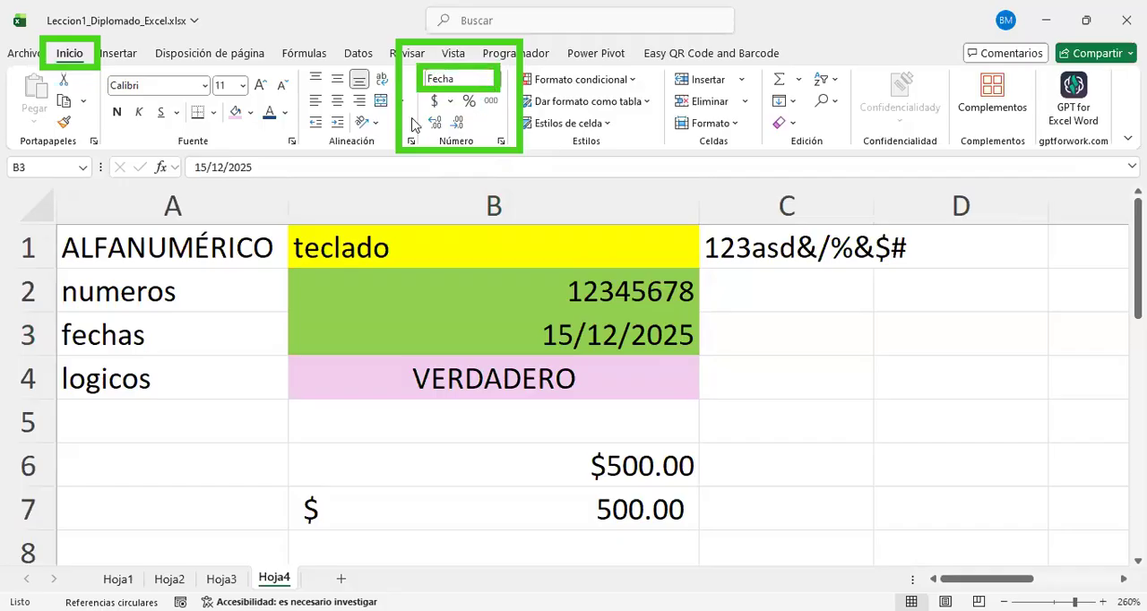
click(492, 81)
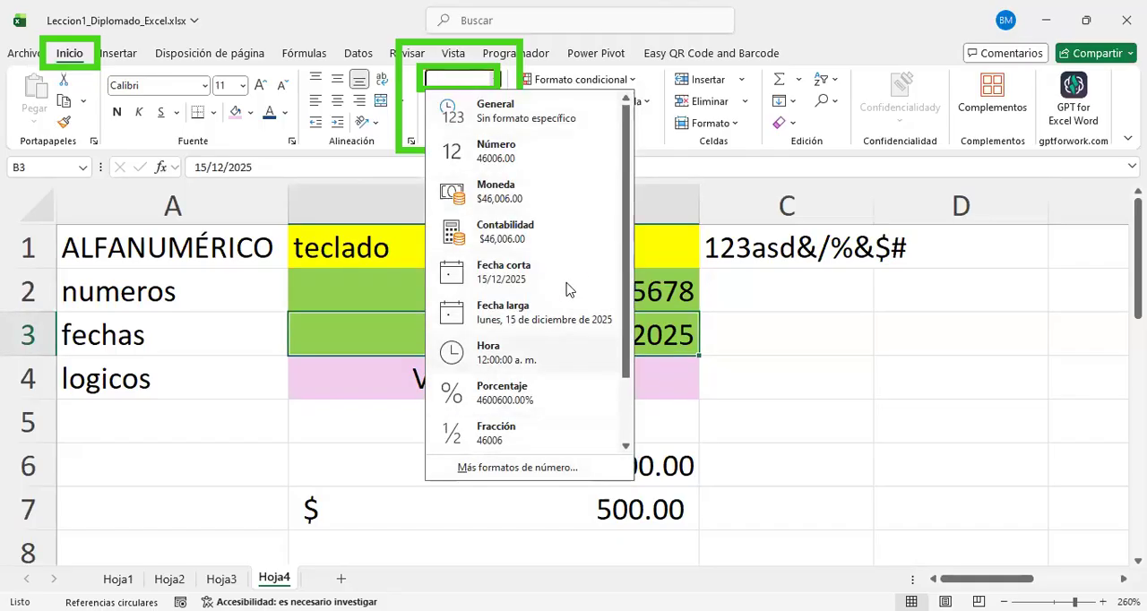
scroll(528, 346, down, 1)
scroll(529, 347, up, 1)
scroll(523, 332, down, 1)
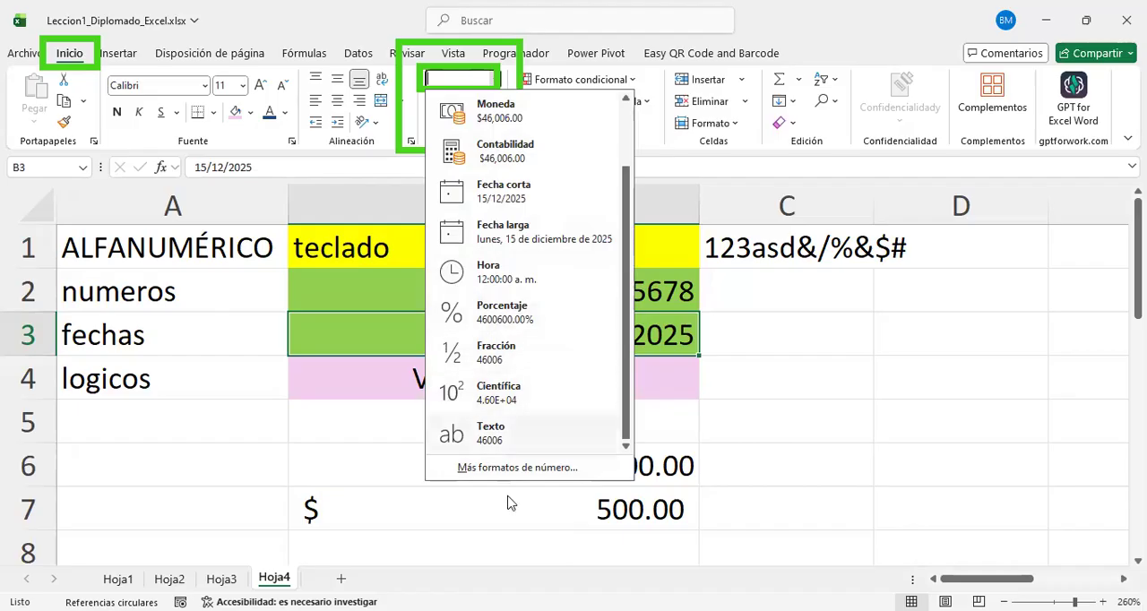
scroll(563, 286, up, 1)
scroll(564, 305, down, 1)
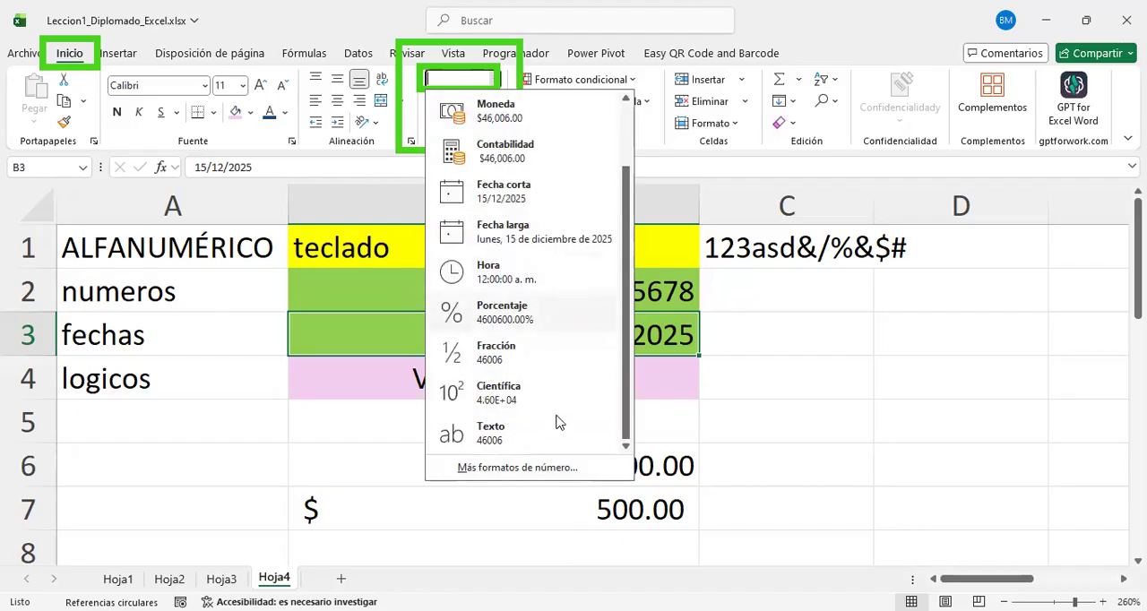
Step: Open the full cell format settings for B3, preview the Hora, Contabilidad and Número categories, and return to Fecha
click(547, 467)
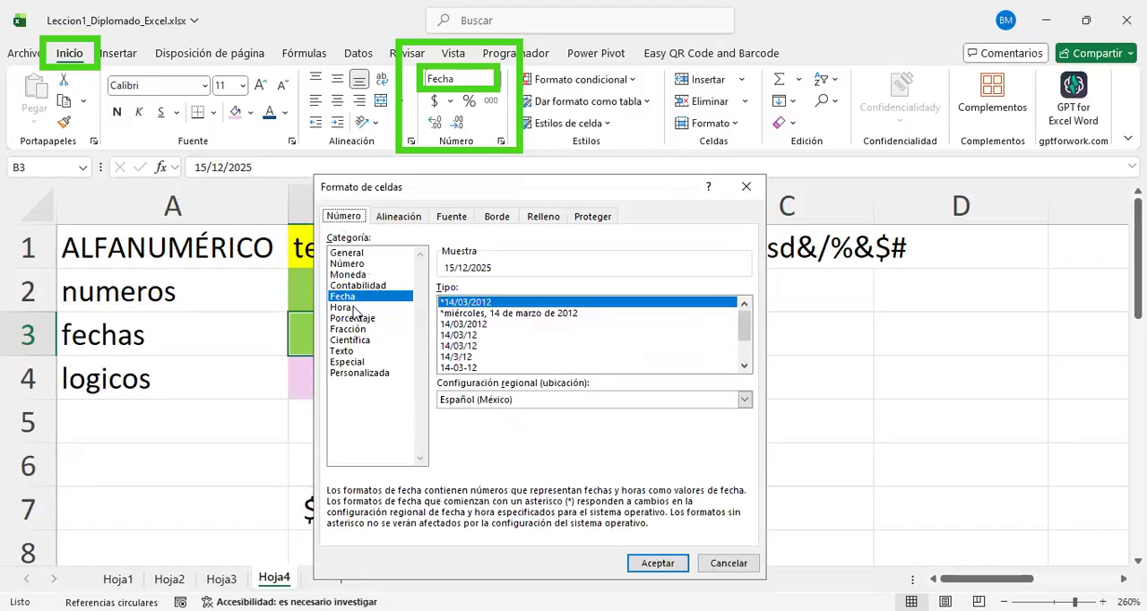
click(358, 307)
click(368, 295)
click(370, 285)
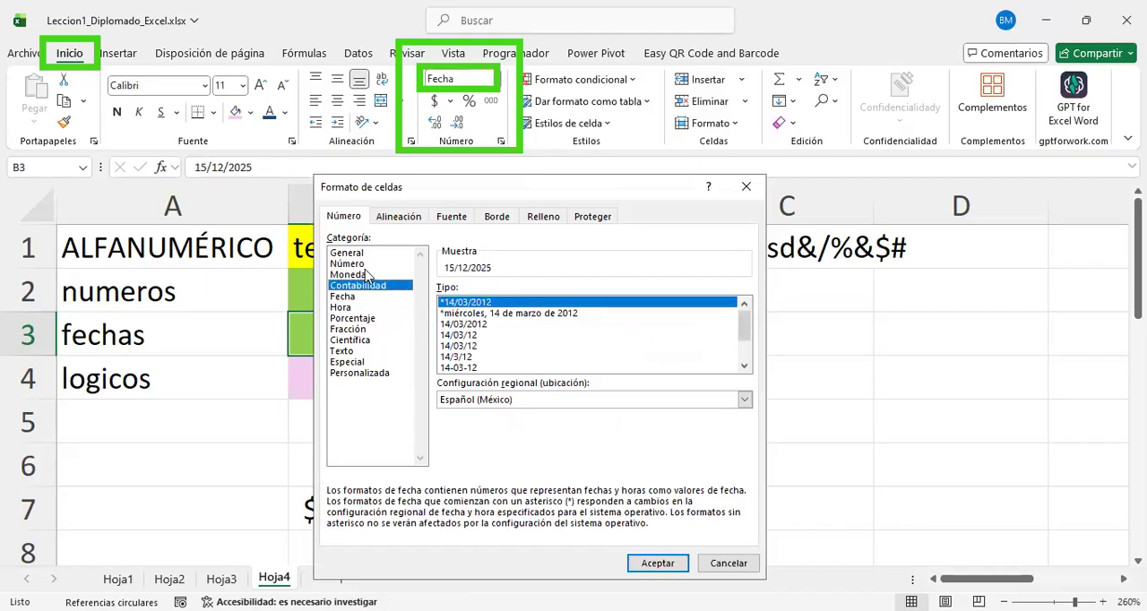
click(354, 263)
click(363, 285)
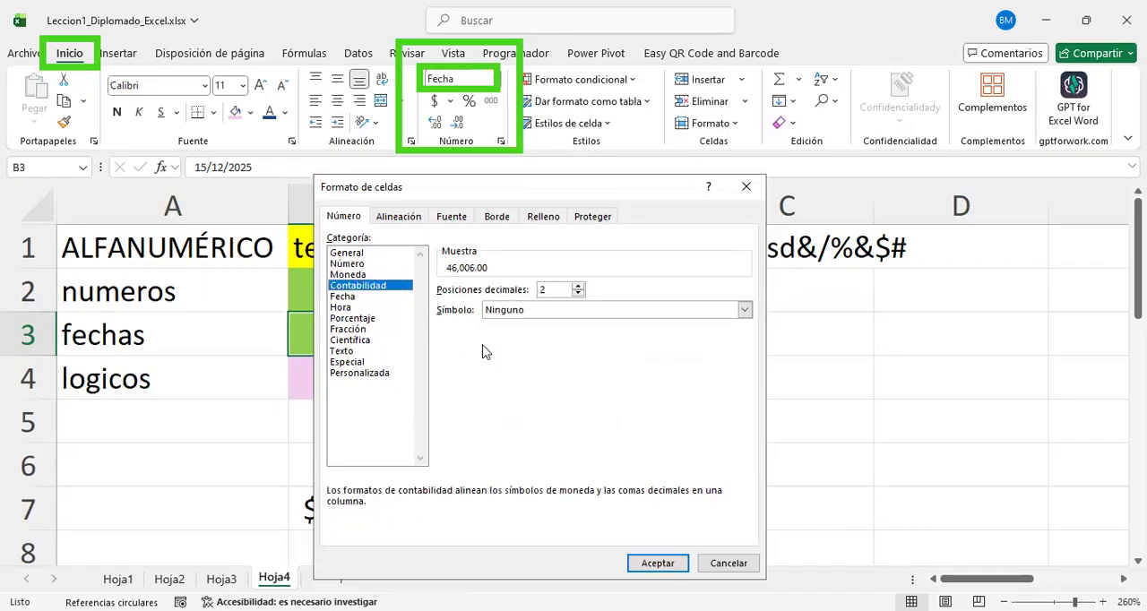
click(346, 297)
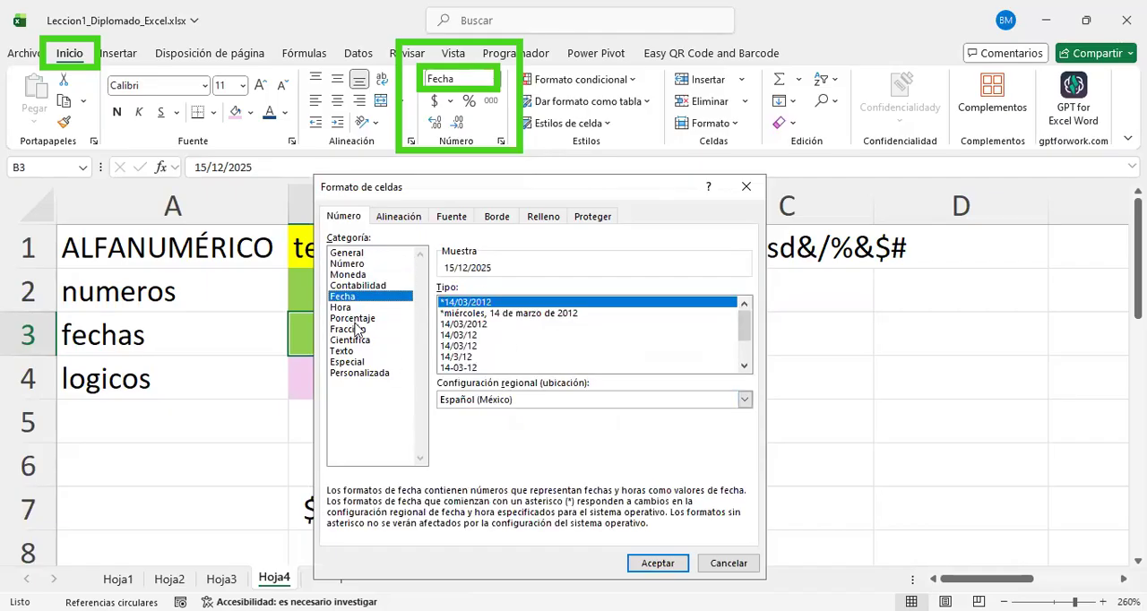
Step: Compare how categories such as Texto, Moneda, Hora, Científica and Porcentaje would display the B3 date, ending back on Fecha
click(351, 307)
click(356, 329)
click(359, 351)
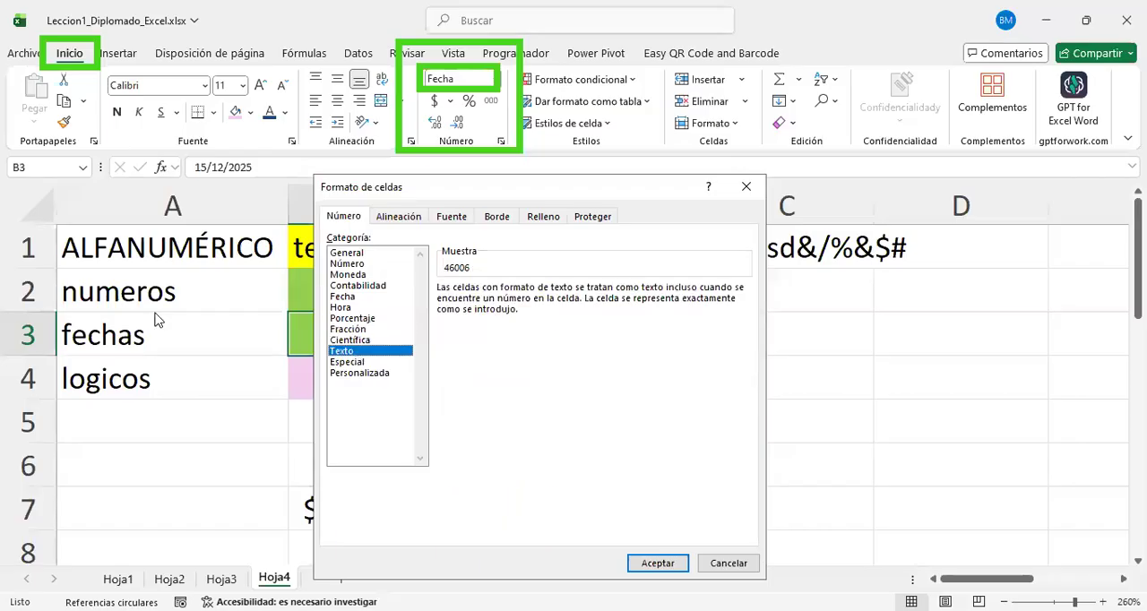
click(340, 330)
click(347, 274)
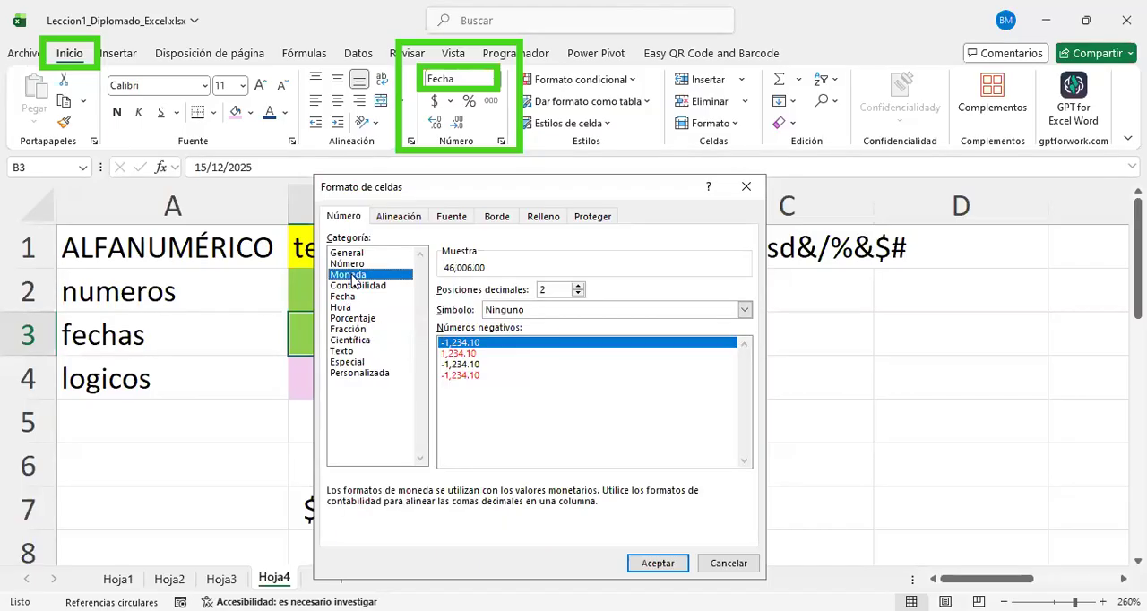
click(348, 264)
click(349, 275)
click(352, 308)
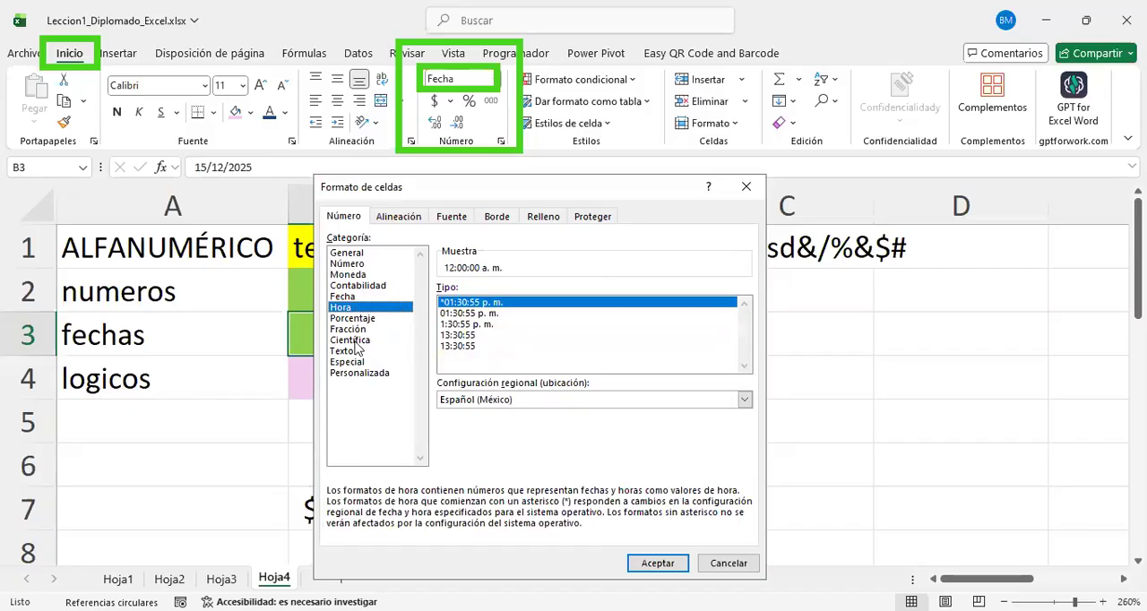
click(348, 362)
click(349, 341)
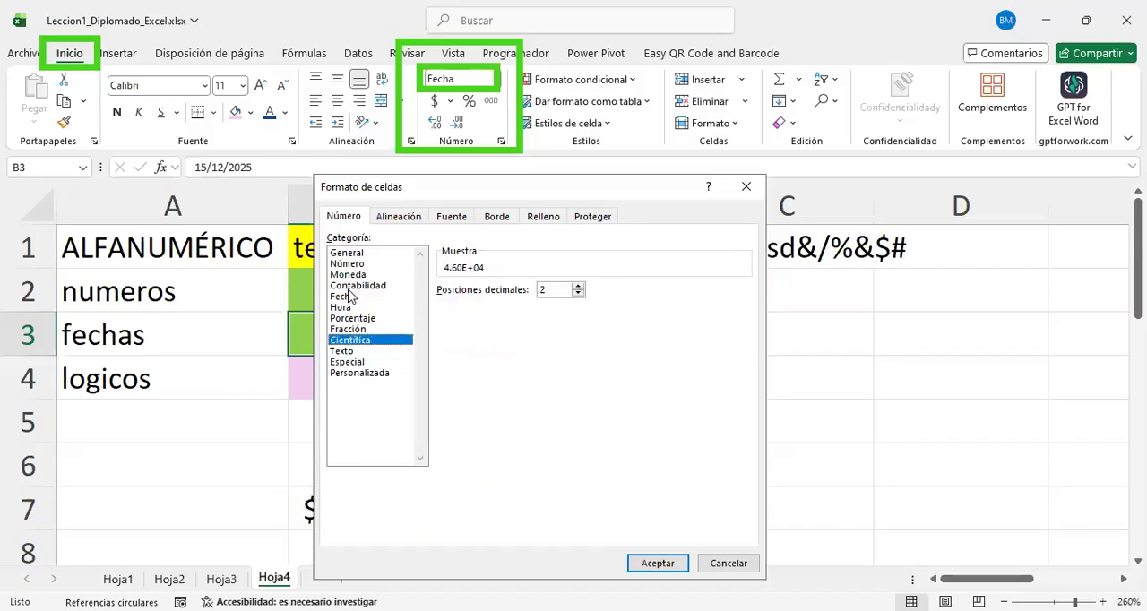
click(349, 285)
click(348, 264)
click(347, 297)
click(353, 319)
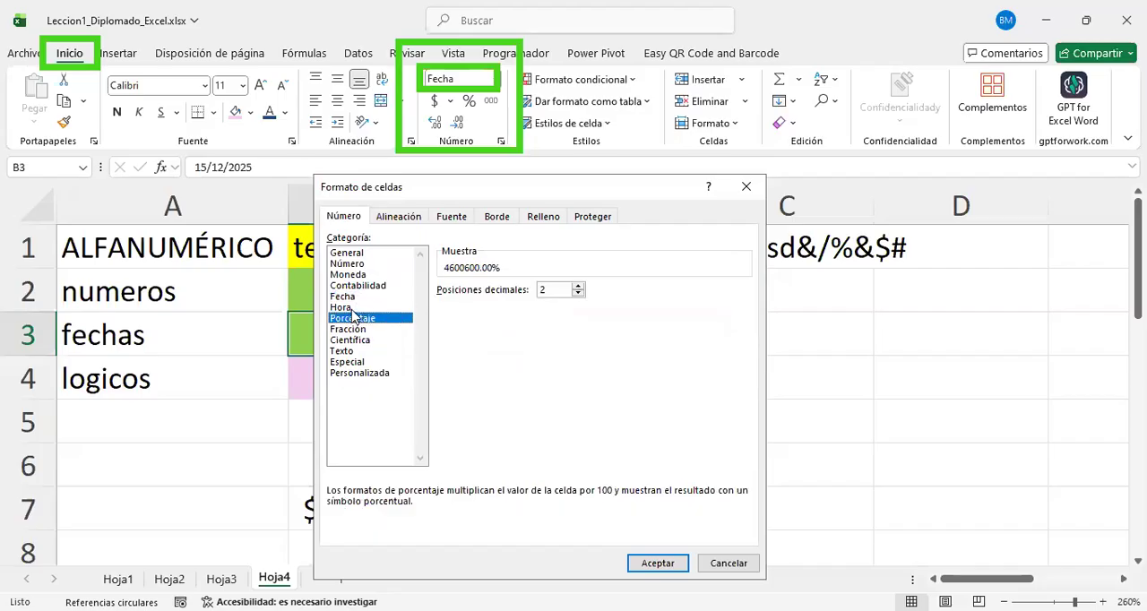
click(348, 296)
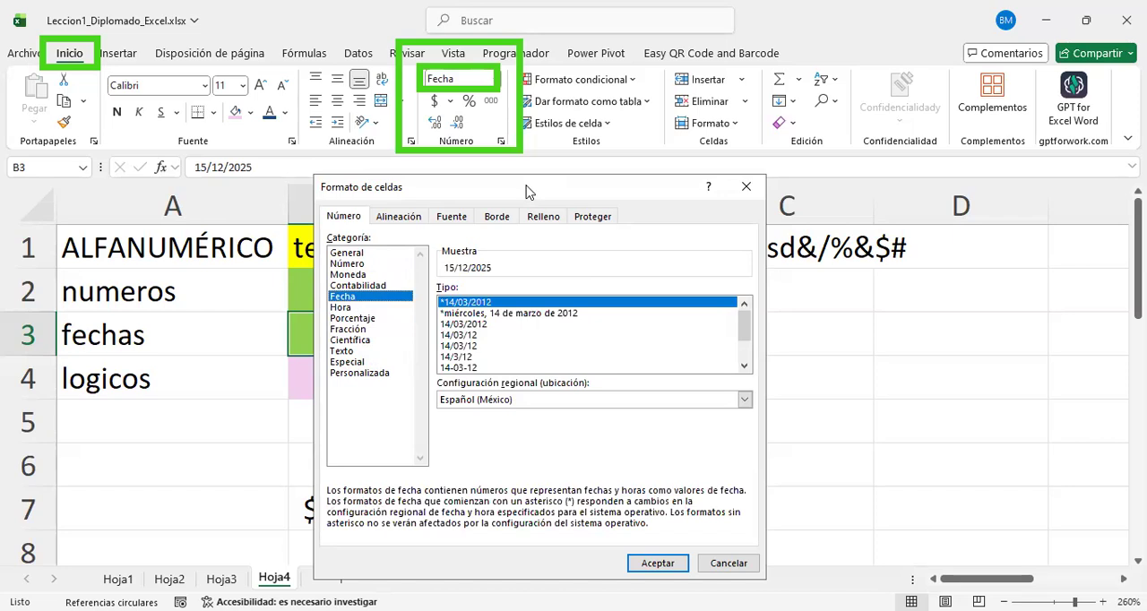
Step: Compare the short and long date types in the Fecha category, checking the sample for each one
drag(527, 190, 558, 173)
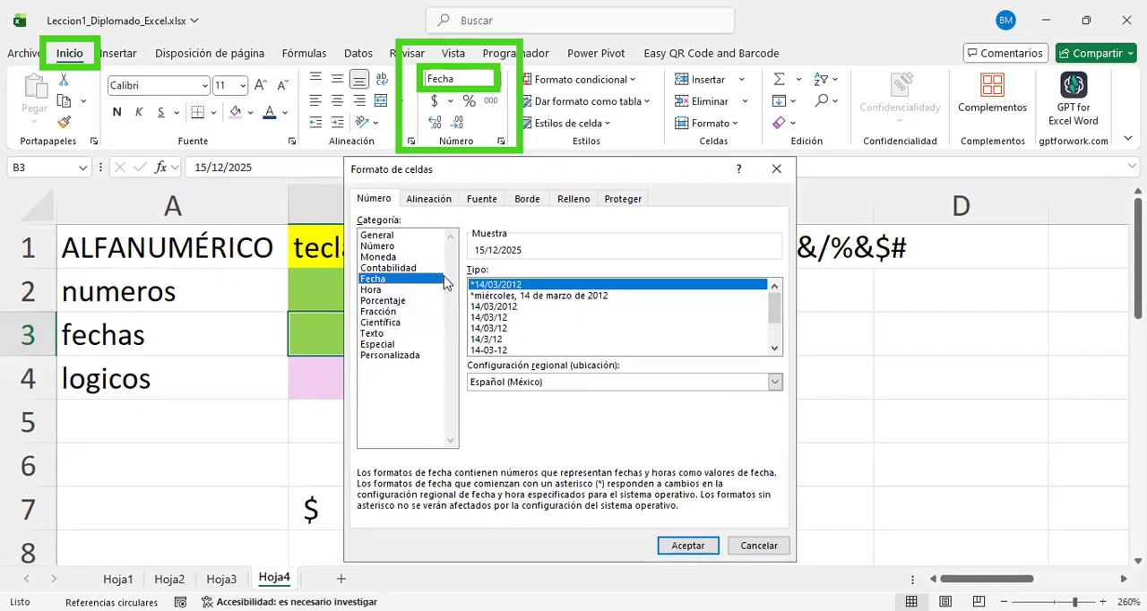
click(516, 297)
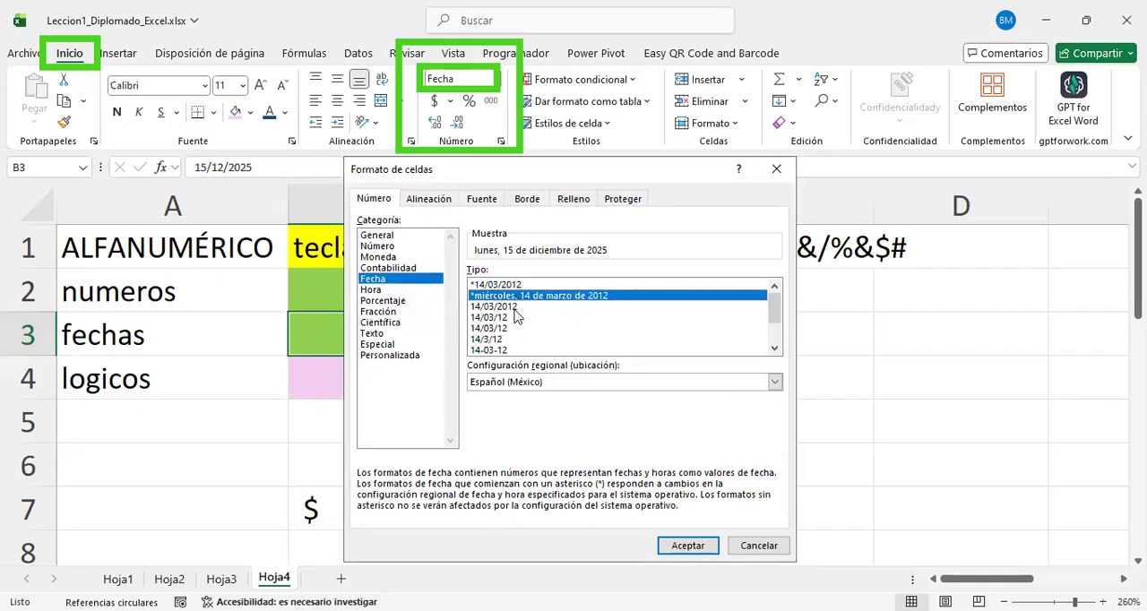
click(515, 306)
click(512, 318)
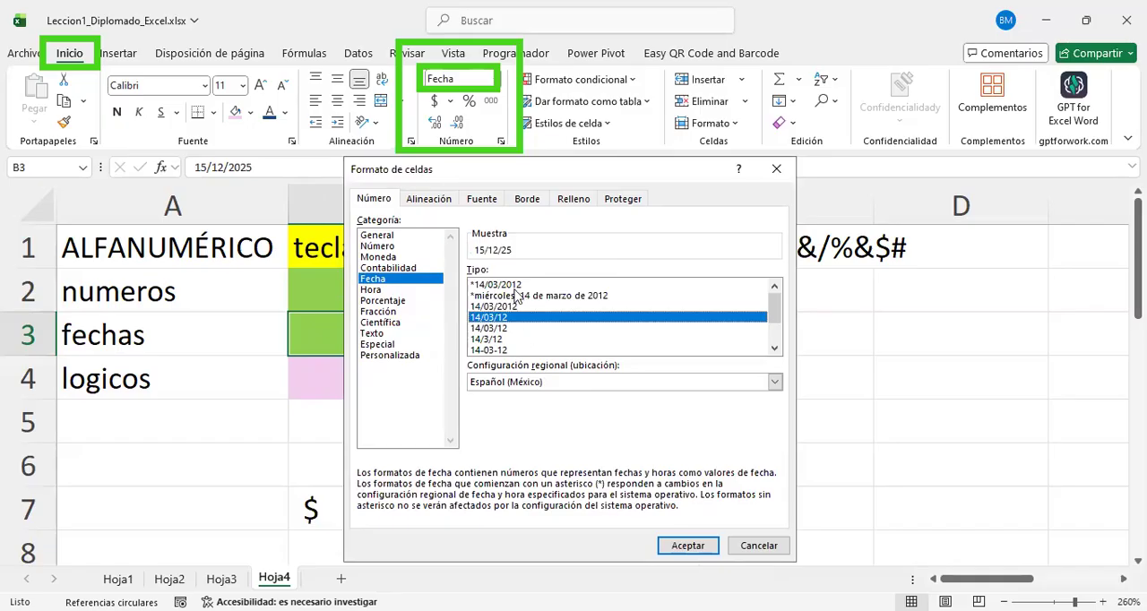
click(518, 285)
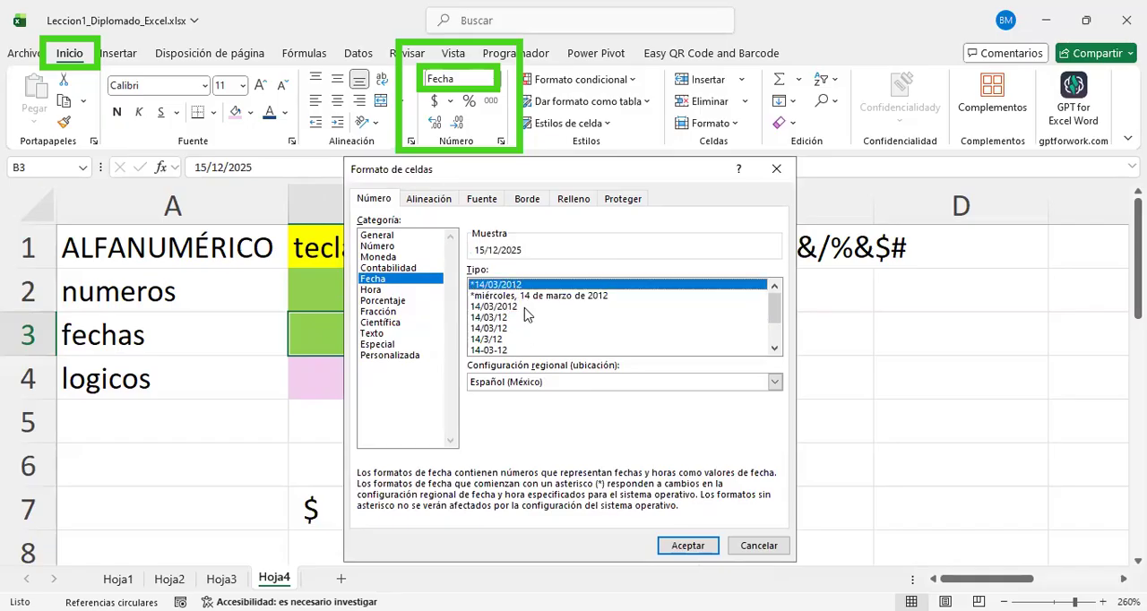
click(525, 306)
click(520, 297)
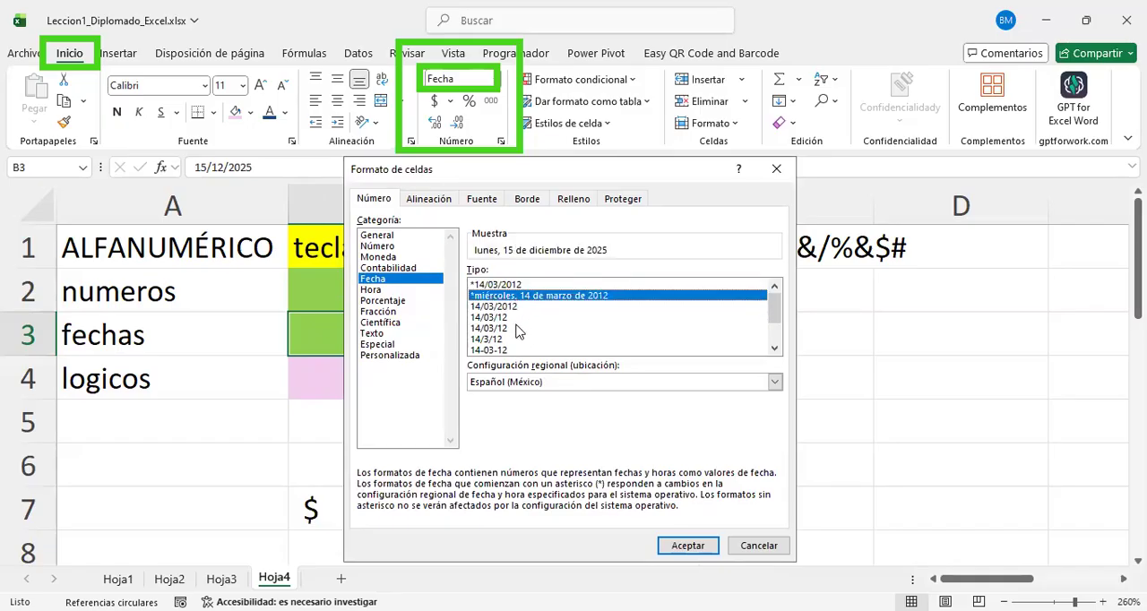
Step: Apply the date type "miércoles, 14 de marzo de 2012" without an asterisk to B3 and widen column B until the date fits
scroll(518, 332, down, 1)
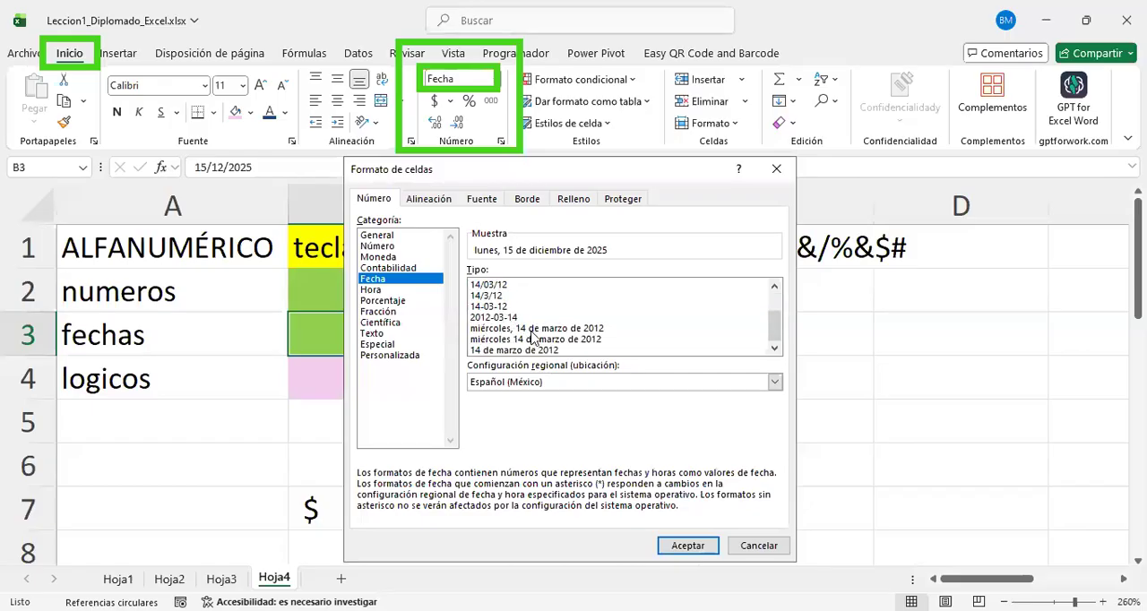
click(536, 328)
click(536, 349)
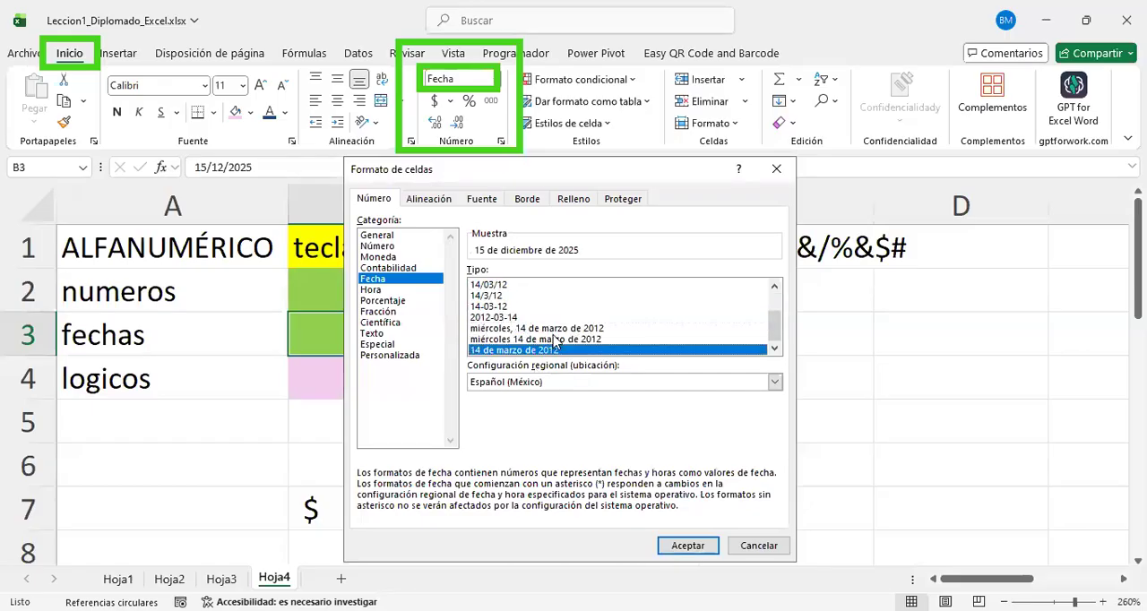
click(550, 338)
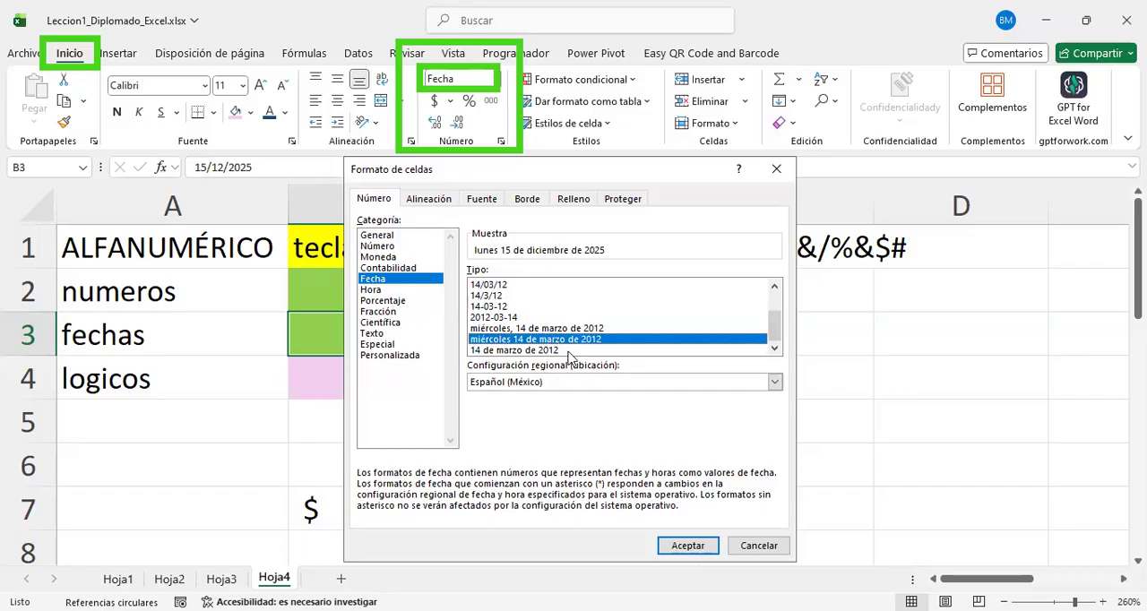
click(546, 329)
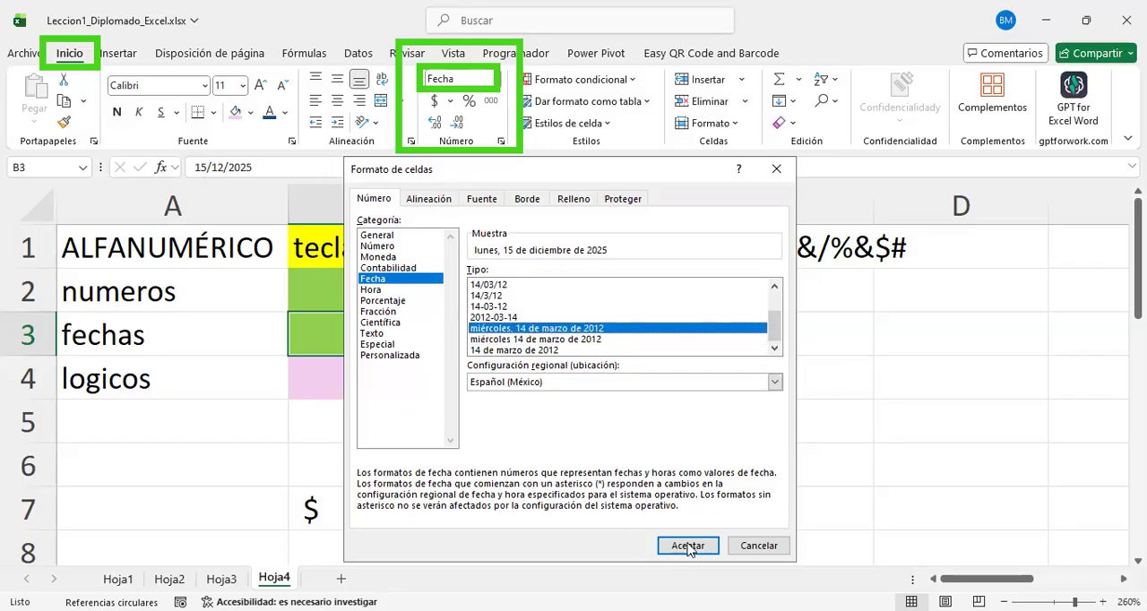
key(Return)
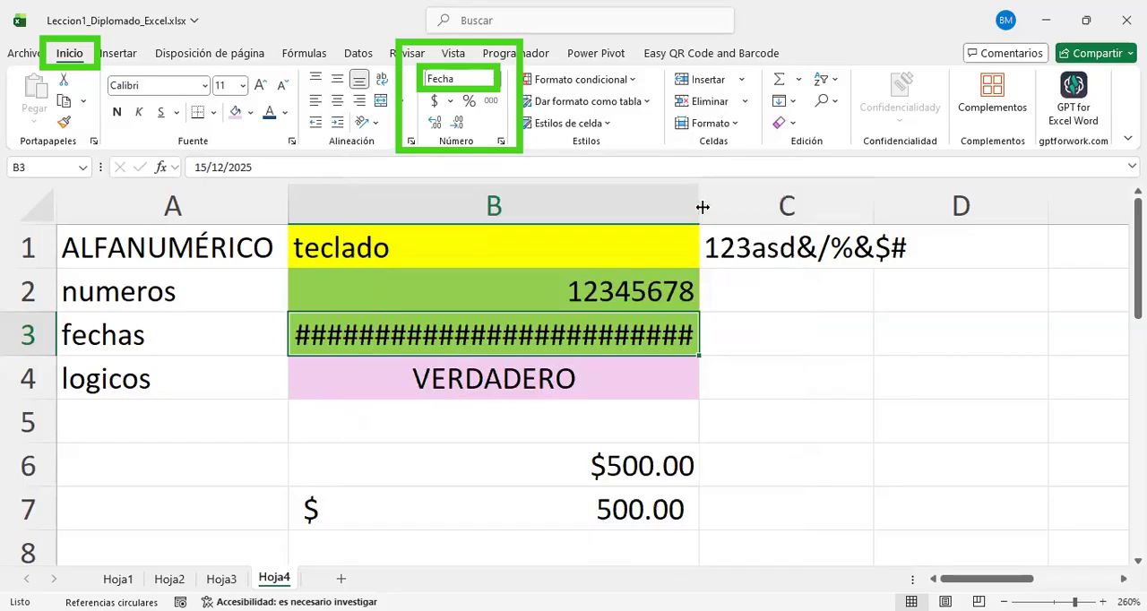
drag(702, 207, 816, 322)
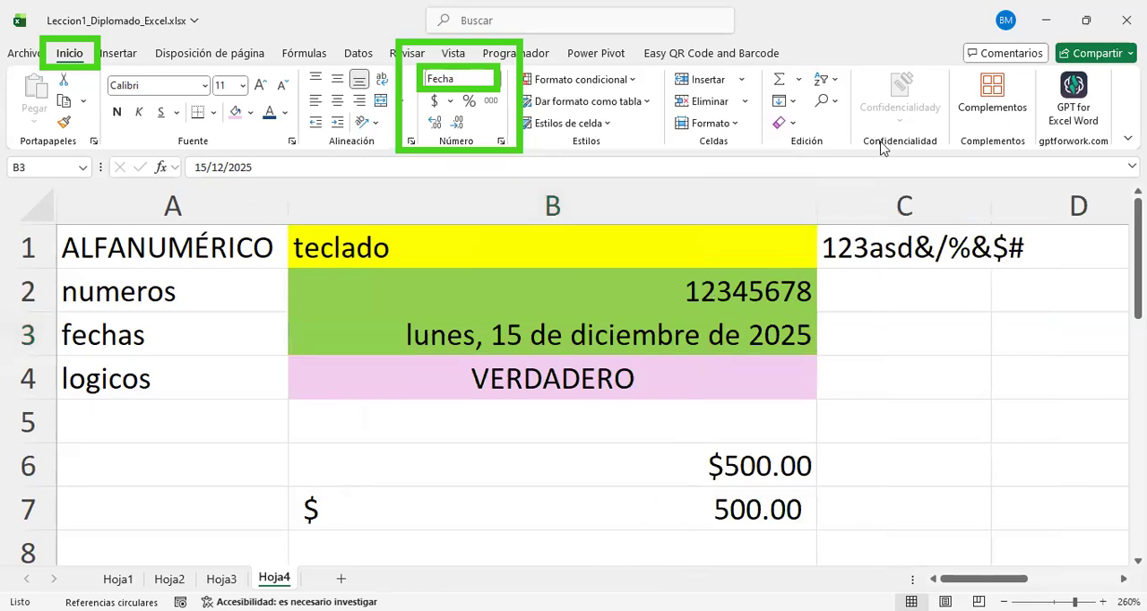
mouse_move(168, 140)
mouse_down()
mouse_move(224, 190)
mouse_move(284, 193)
mouse_up()
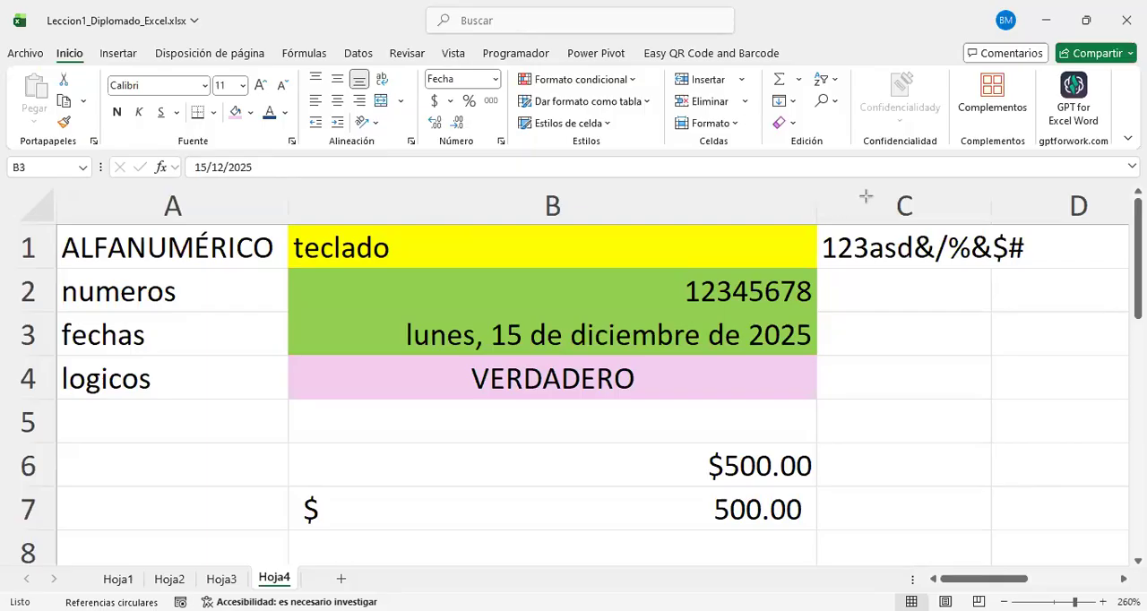
Step: Autofit column B to its contents, try making it too narrow for the long date, and undo the narrowing
click(818, 198)
drag(818, 197, 698, 224)
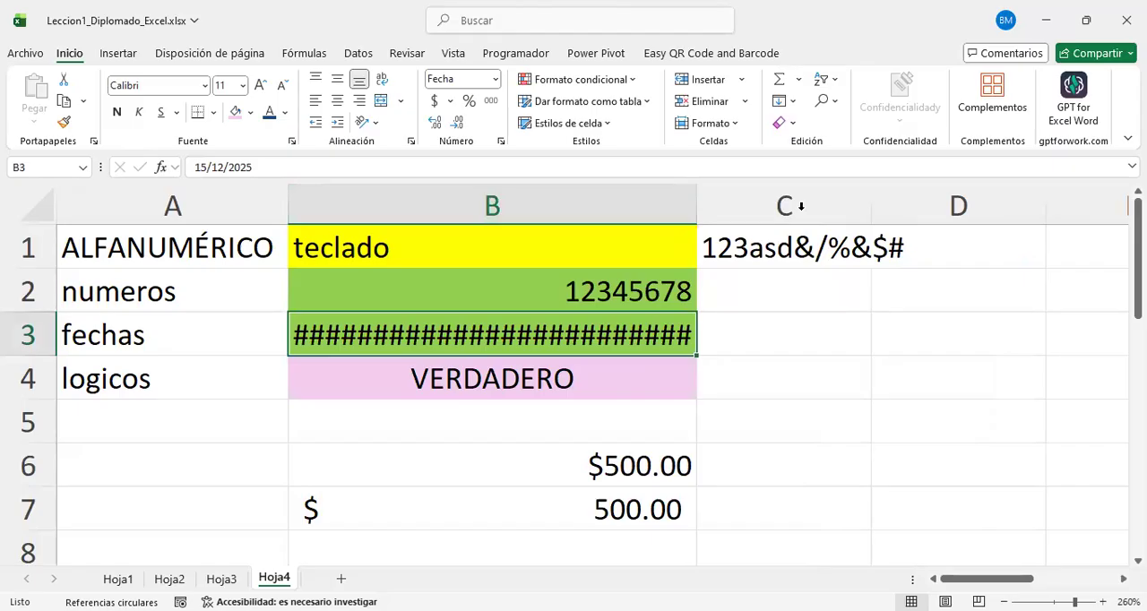
key(ctrl+z)
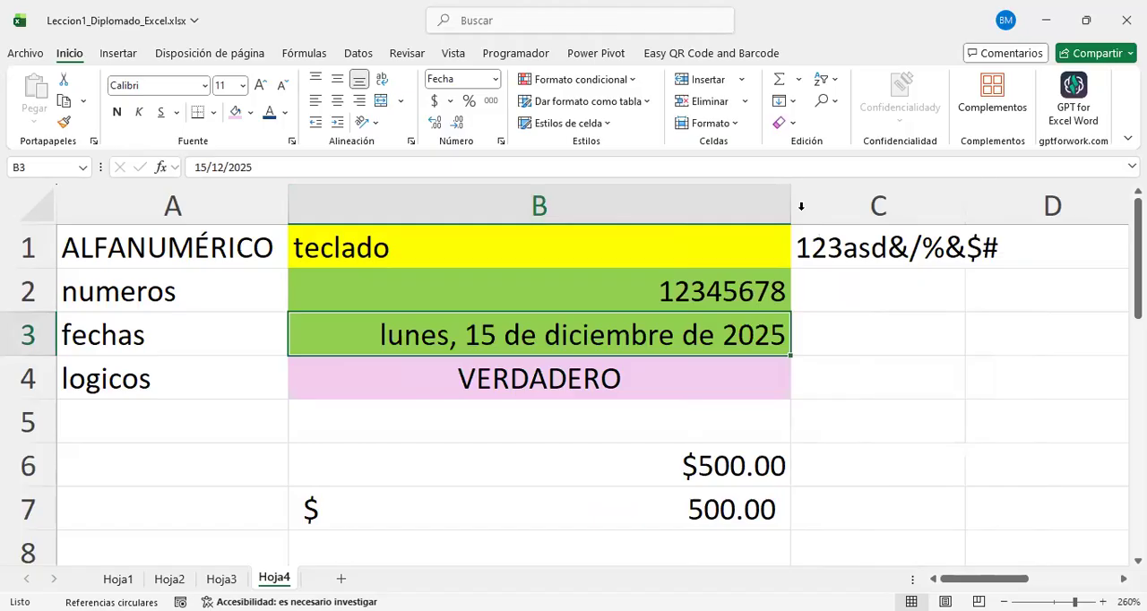
Step: Switch to the PowerPoint presentation and examine slide 10, NÚMERO, which covers the Formato de celdas dialog
key(alt+Tab)
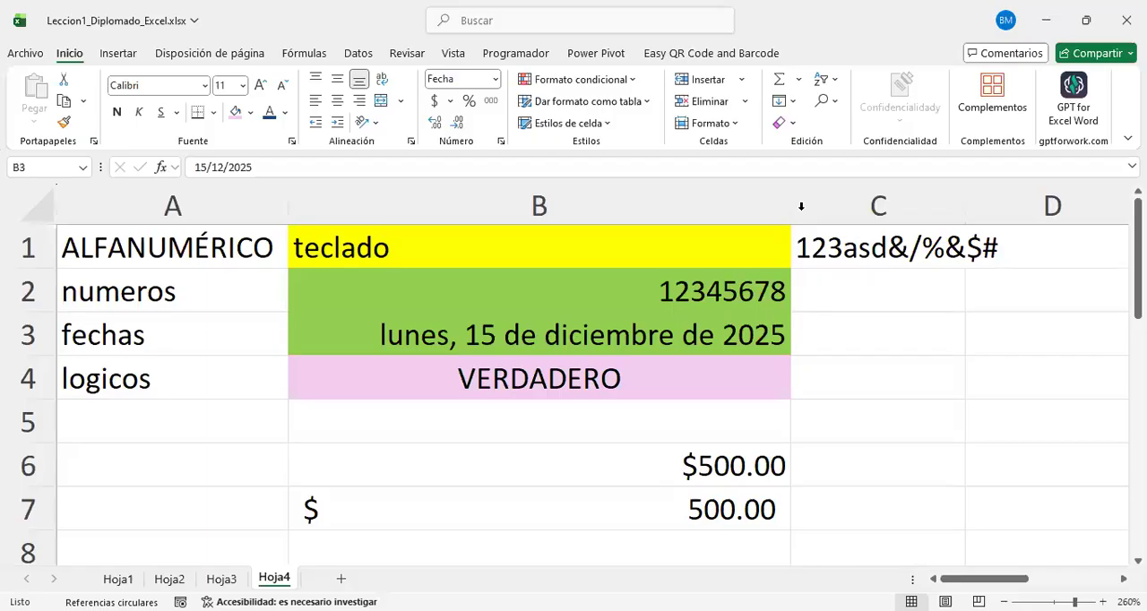
key(alt+Tab)
scroll(147, 250, up, 2)
scroll(147, 255, up, 1)
scroll(147, 255, down, 2)
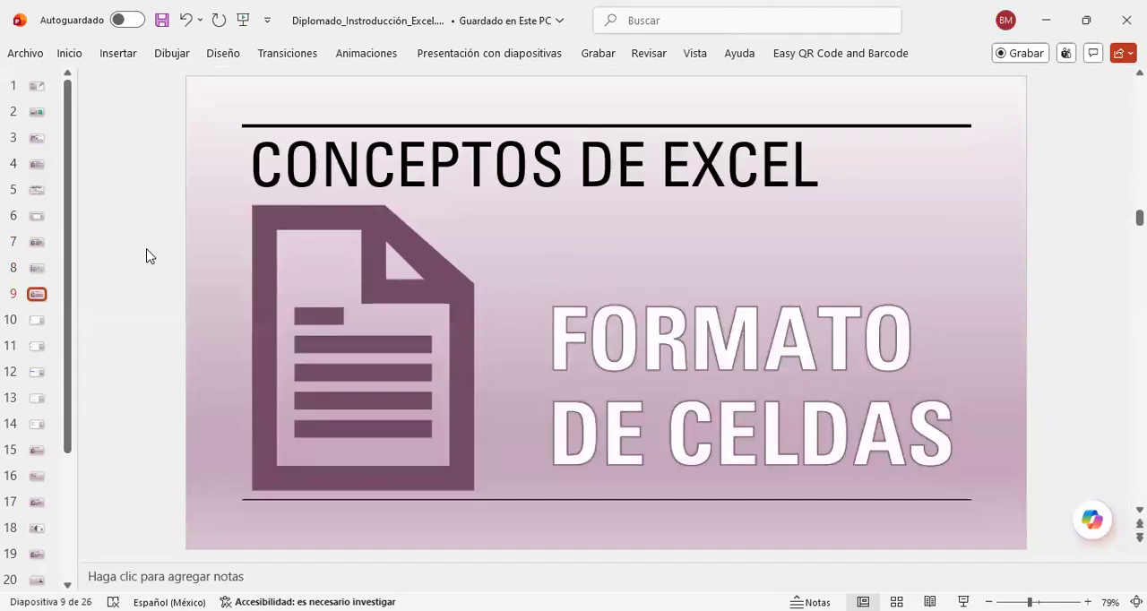
scroll(147, 256, down, 1)
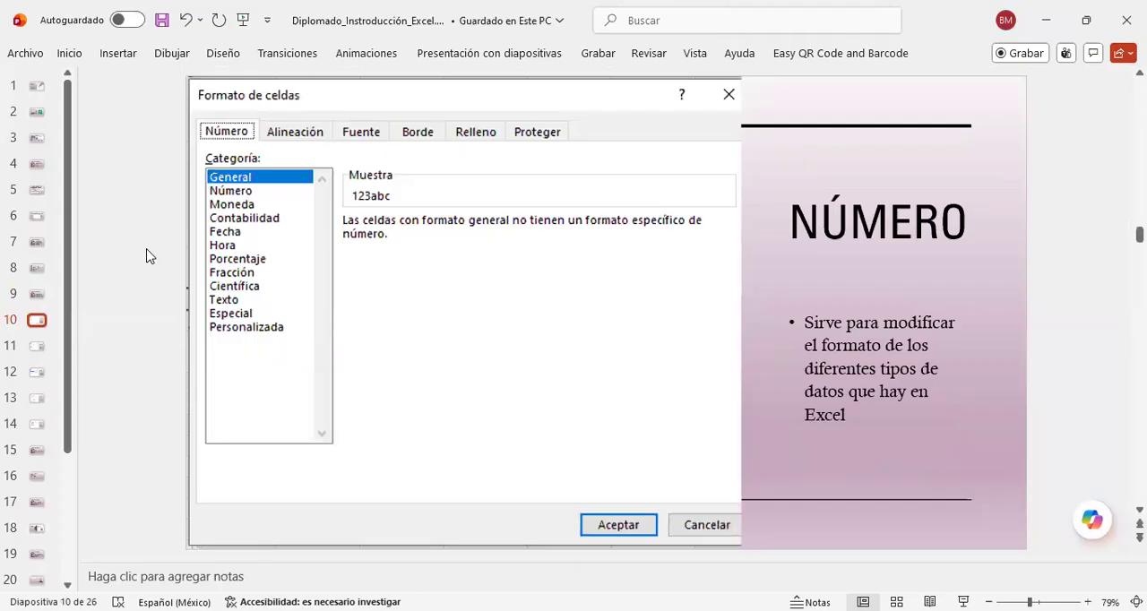
click(292, 7)
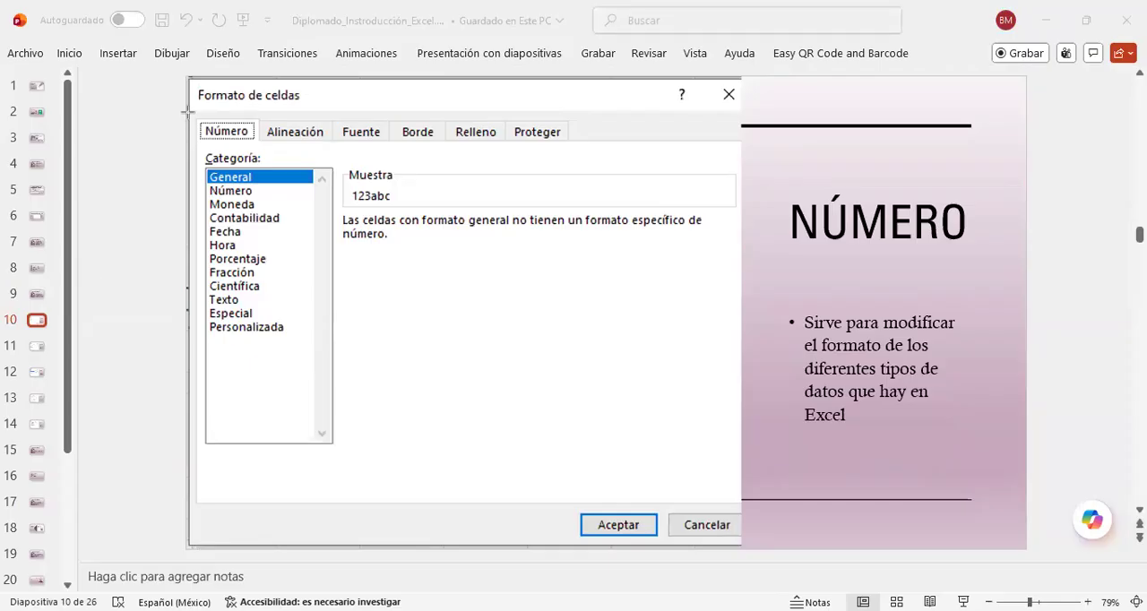
drag(186, 112, 615, 151)
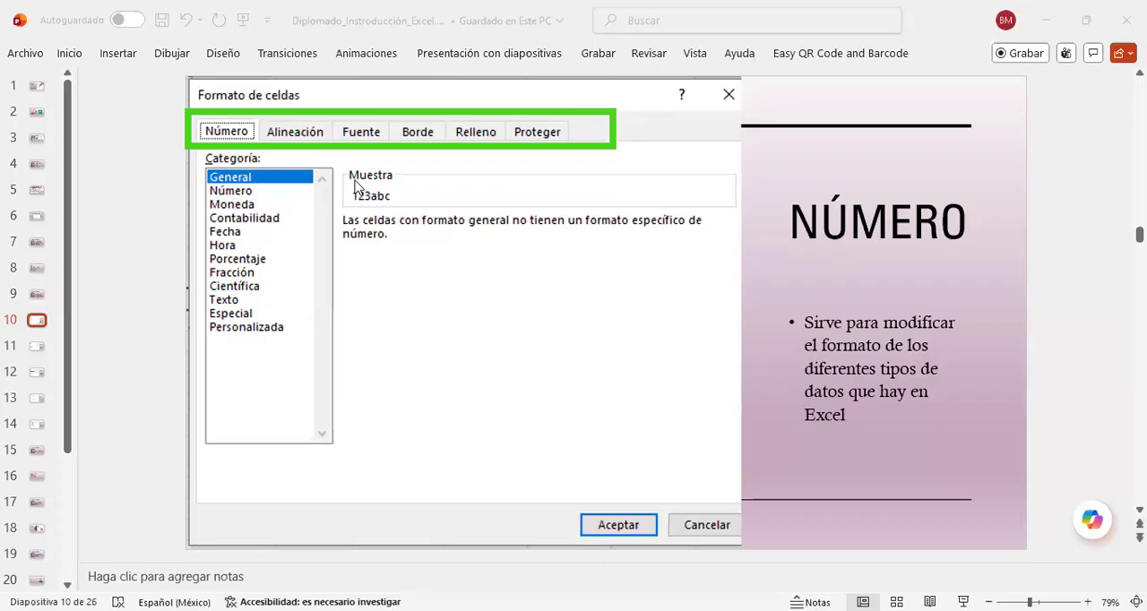
scroll(51, 330, down, 1)
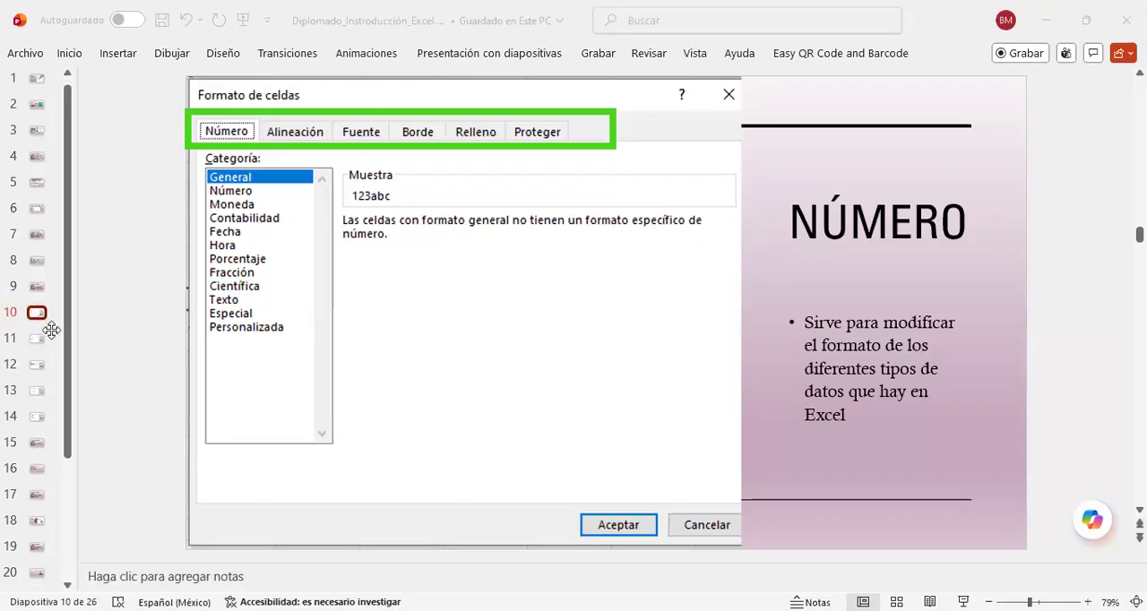
Step: Go to slide 11, ALINEACIÓN, and examine the alignment options of the Formato de celdas dialog
click(61, 263)
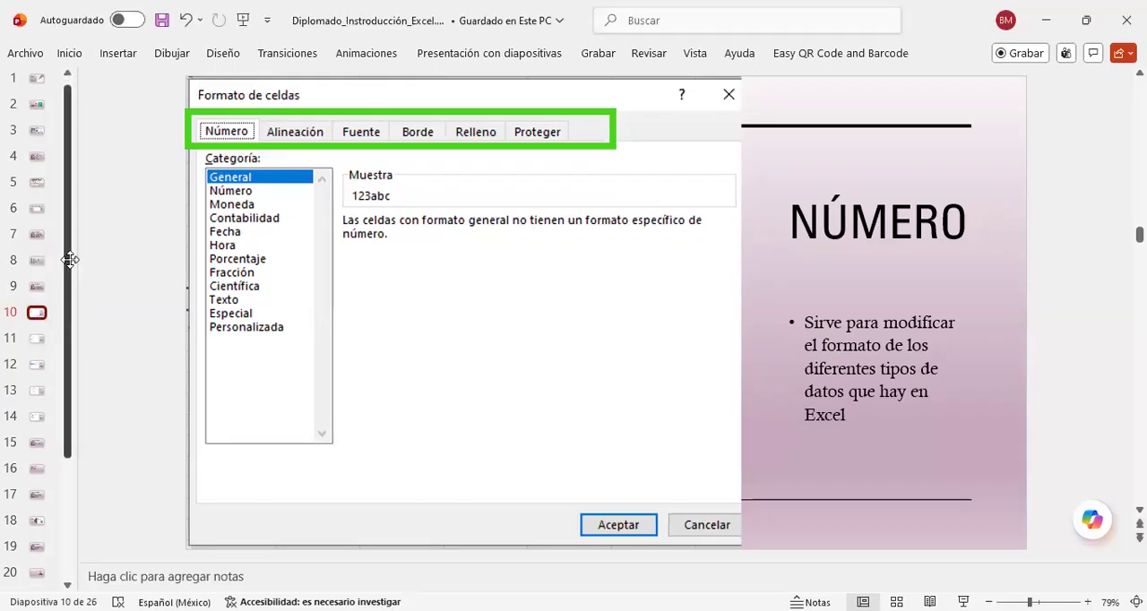
drag(68, 257, 67, 384)
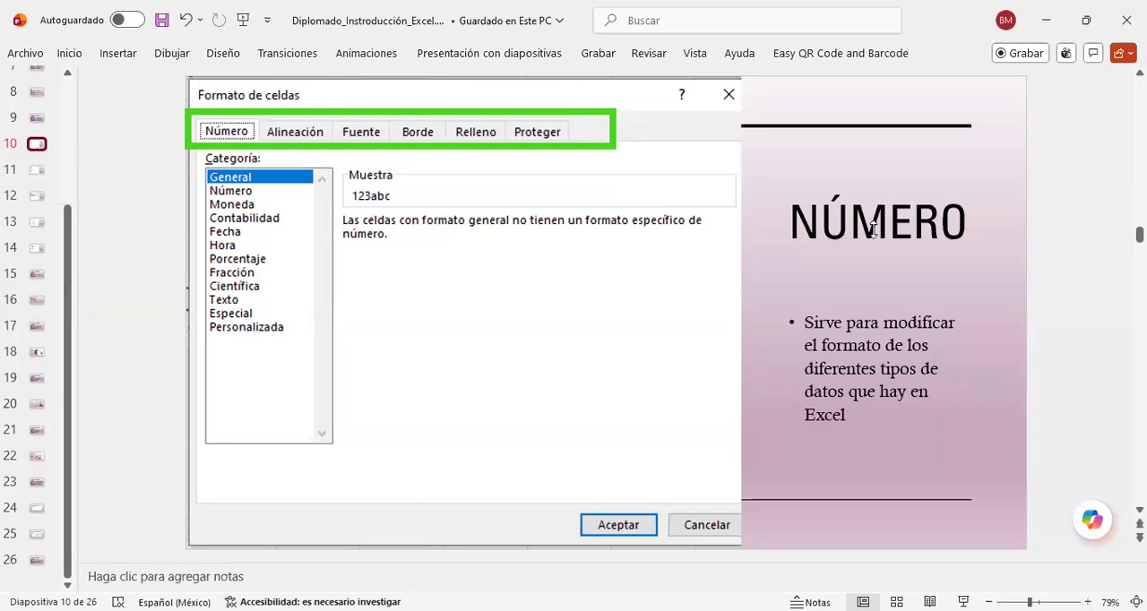
click(34, 170)
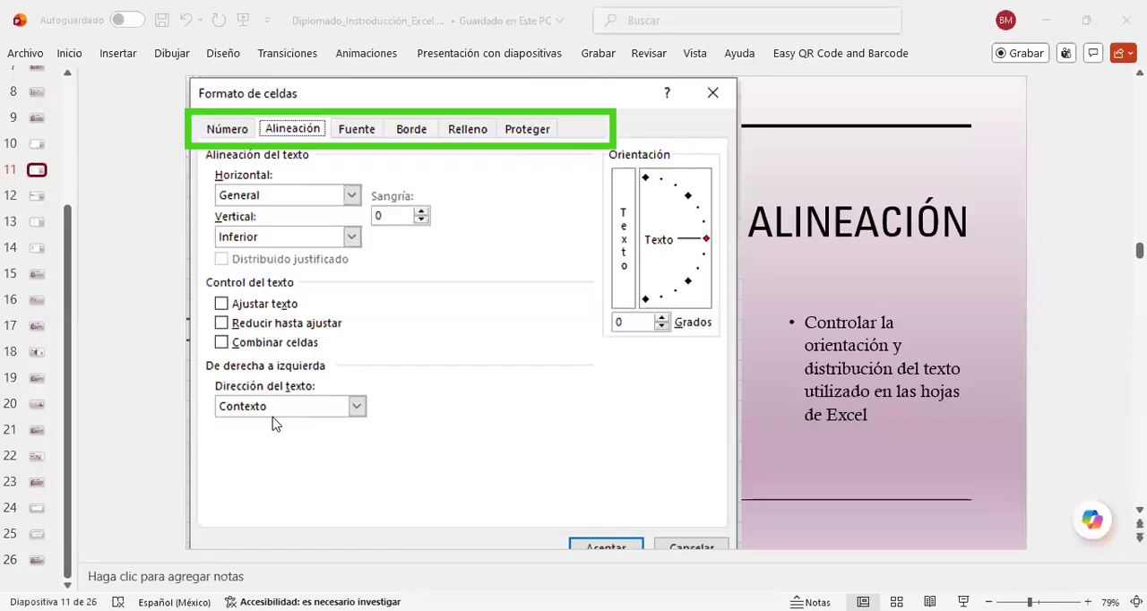
Step: Switch to the Excel workbook and enter "hola a todos" in cell B9 of Hoja4, leaving B9 selected
key(alt+Tab)
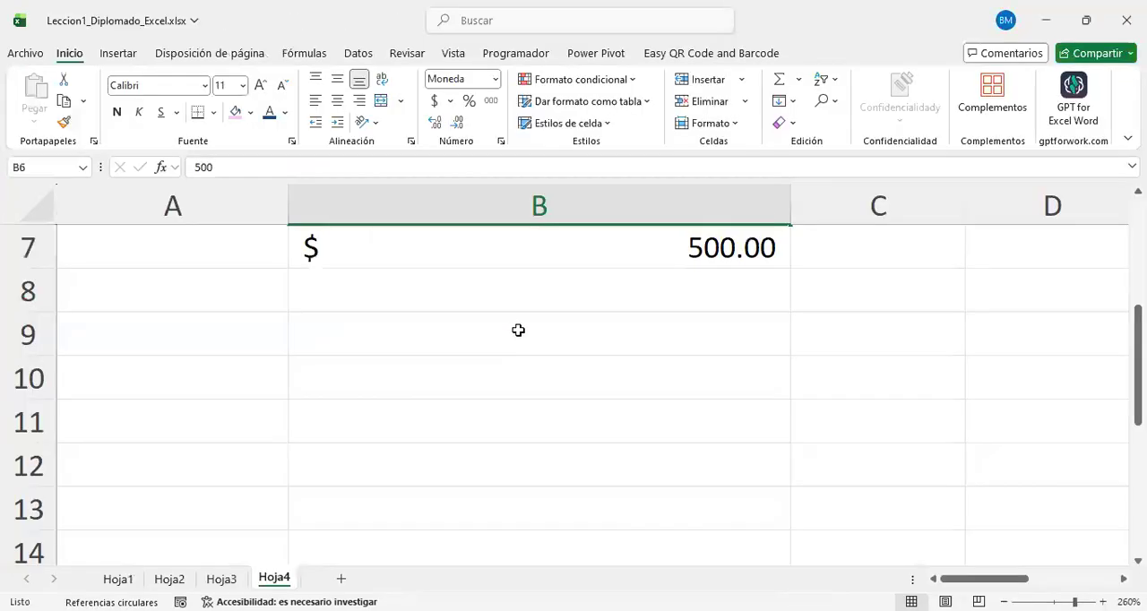
click(518, 329)
text(hola a todos)
key(Return)
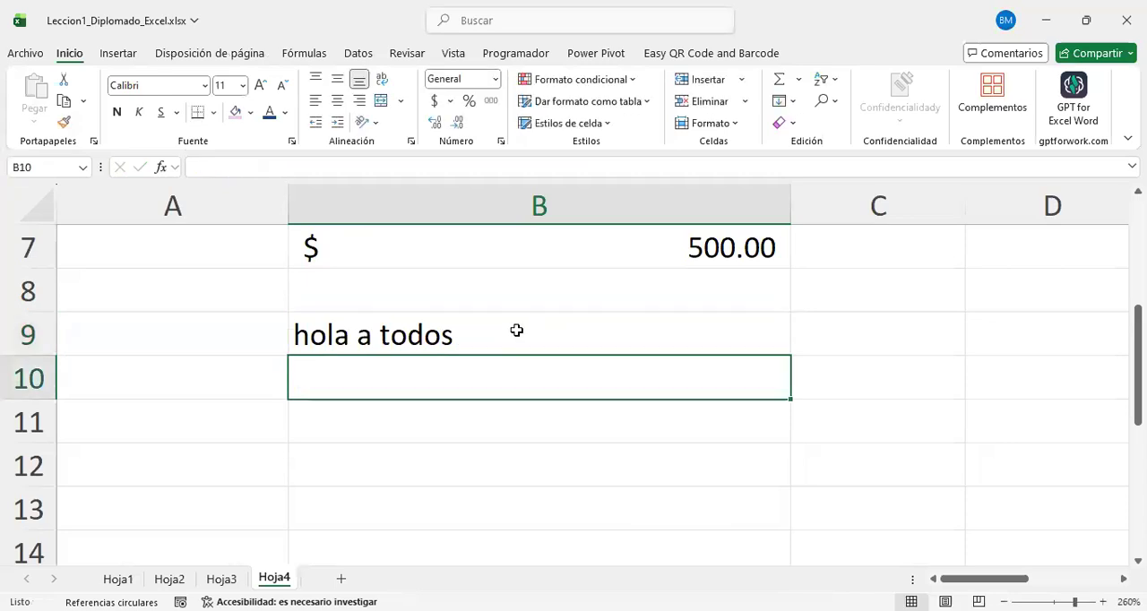
click(516, 331)
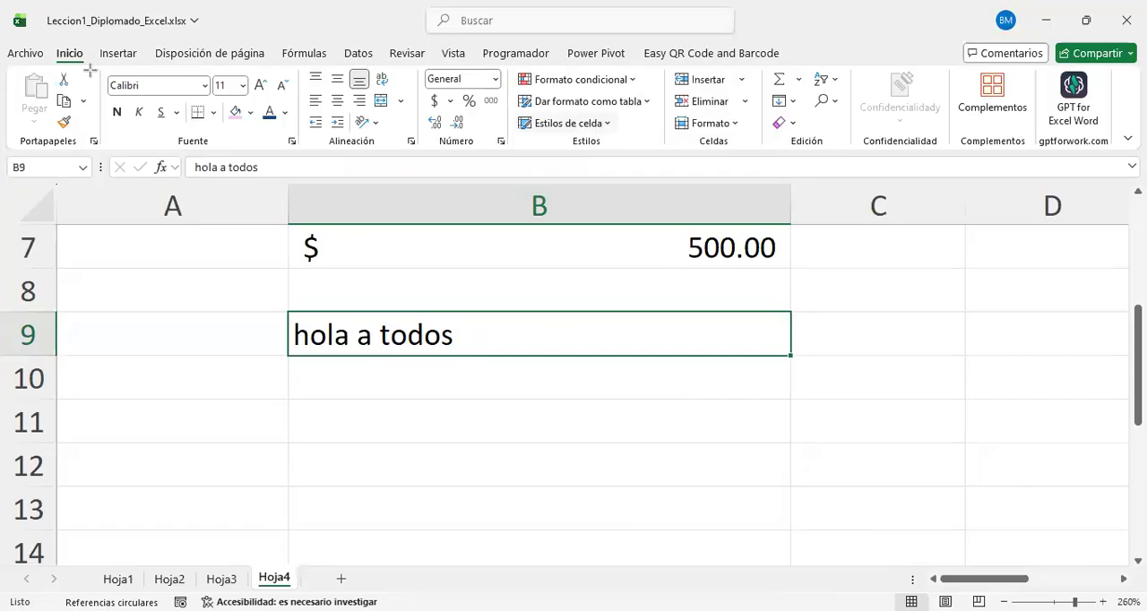
drag(30, 29, 90, 71)
mouse_move(315, 163)
mouse_down()
mouse_move(307, 128)
mouse_move(192, 70)
mouse_move(90, 68)
mouse_move(88, 56)
mouse_up()
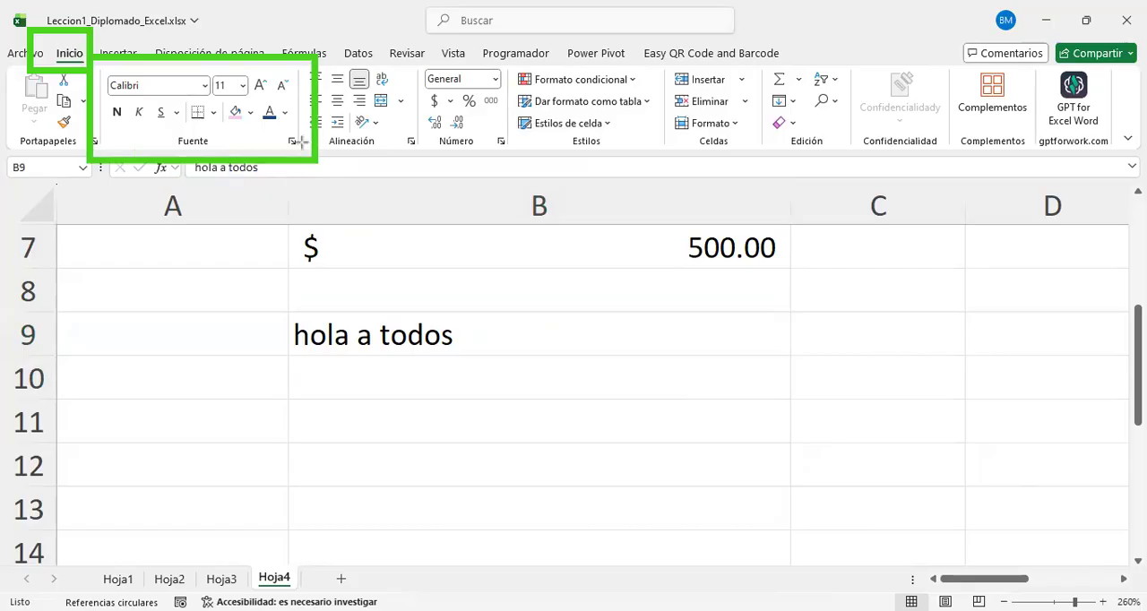
mouse_move(516, 164)
mouse_down()
mouse_move(502, 129)
mouse_move(487, 127)
mouse_up()
drag(423, 163, 398, 135)
drag(328, 159, 277, 129)
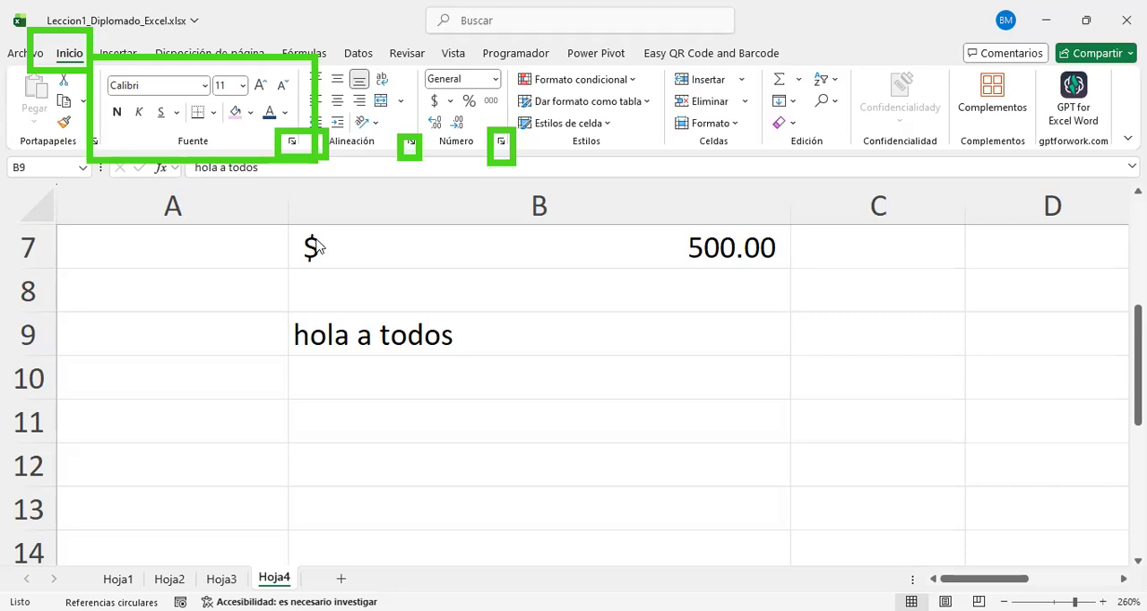
Step: Open the Formato de celdas dialog for B9 and look through its Número, Alineación, Fuente, Borde, Relleno and Proteger pages
click(291, 144)
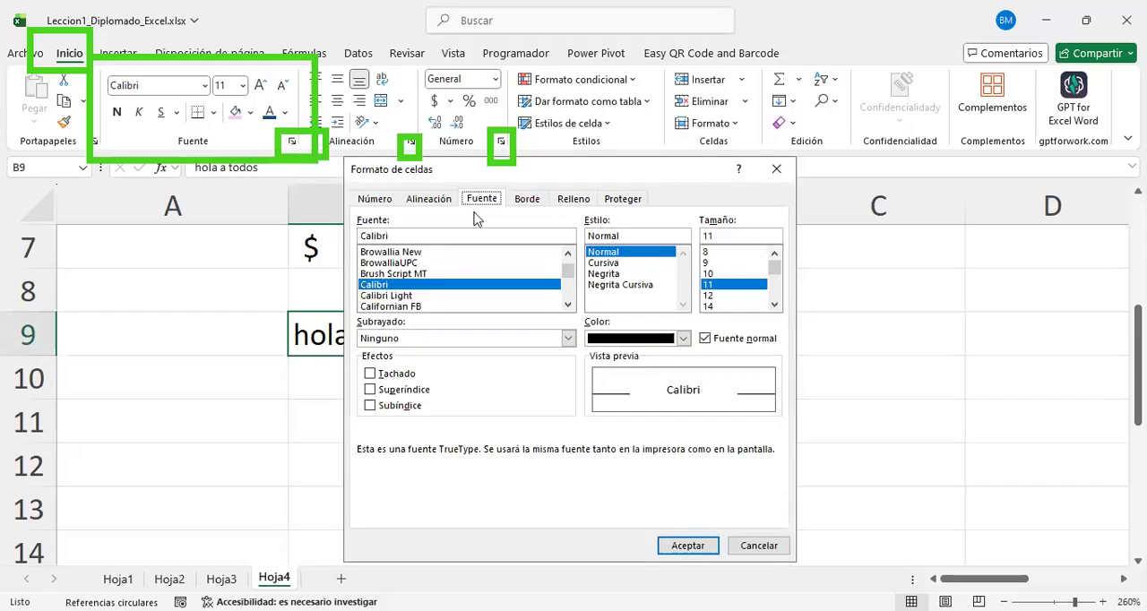
click(521, 199)
click(619, 199)
click(569, 199)
click(531, 200)
click(484, 199)
click(446, 200)
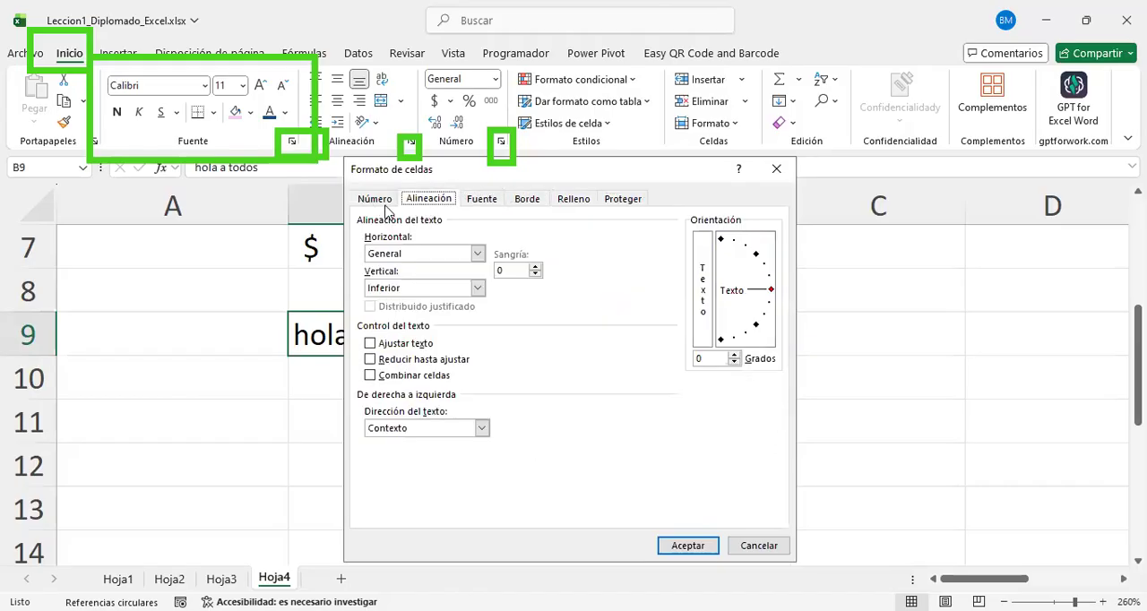
click(382, 201)
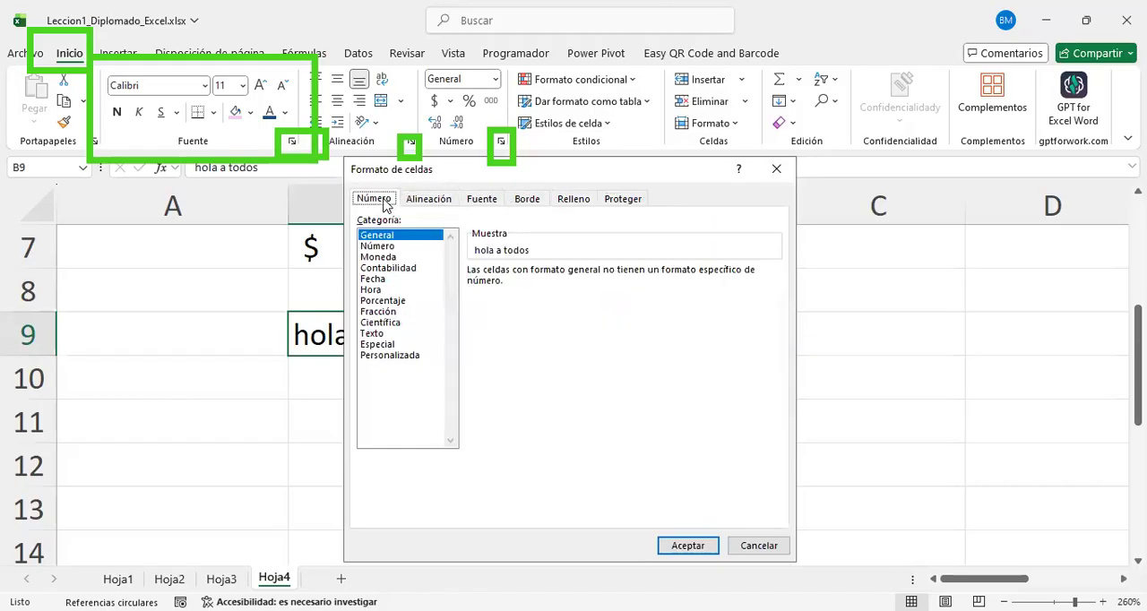
click(441, 203)
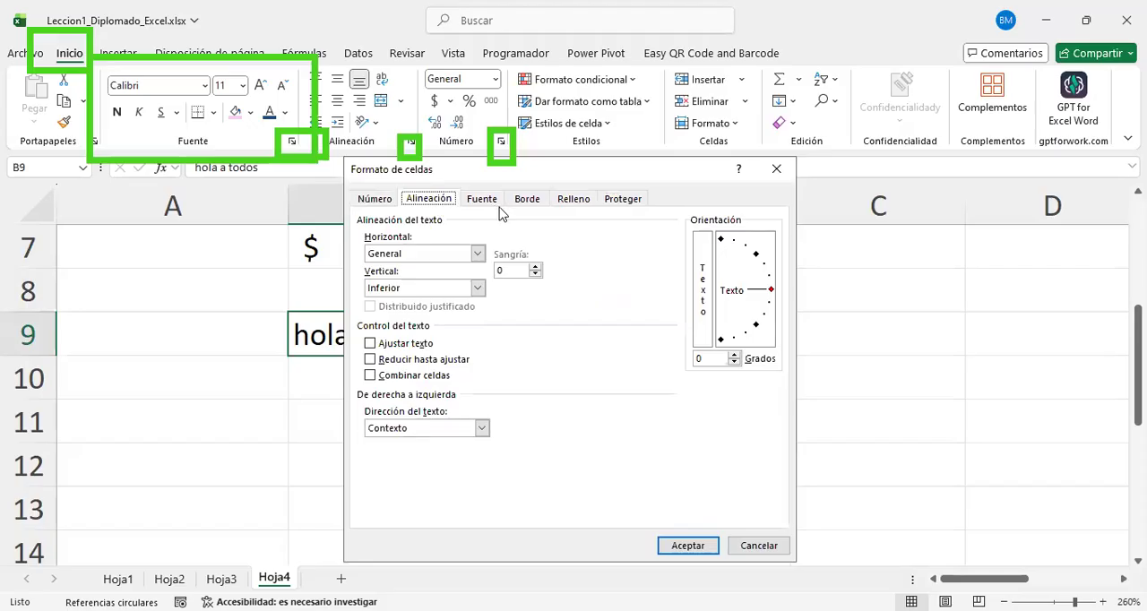
click(483, 202)
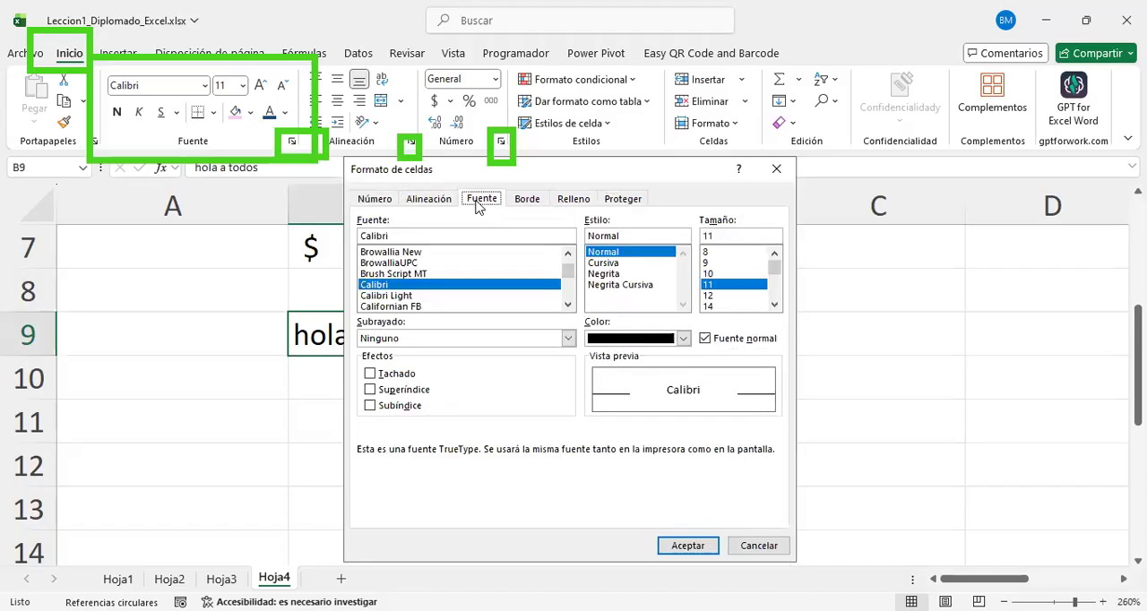
Step: Set the horizontal text alignment of B9 to Centrar in the Formato de celdas dialog
click(414, 199)
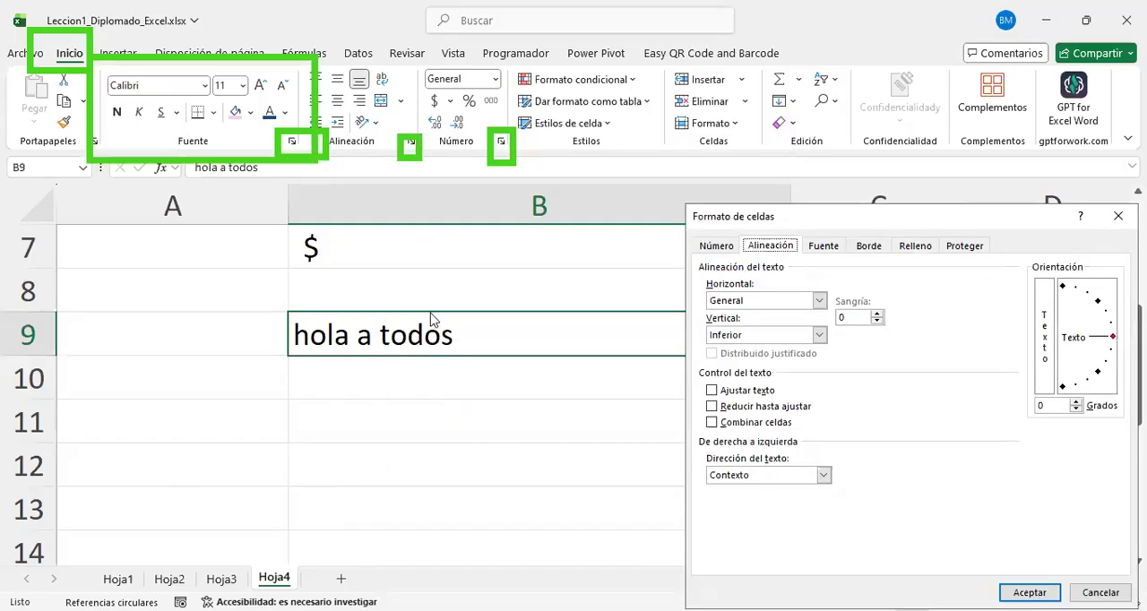
click(820, 301)
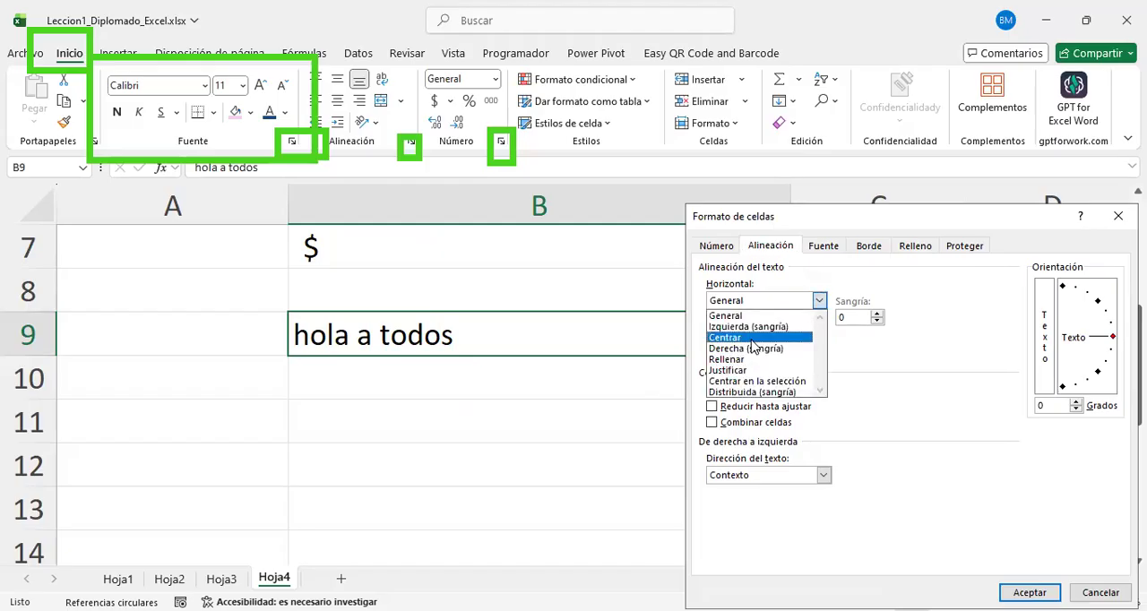
click(753, 339)
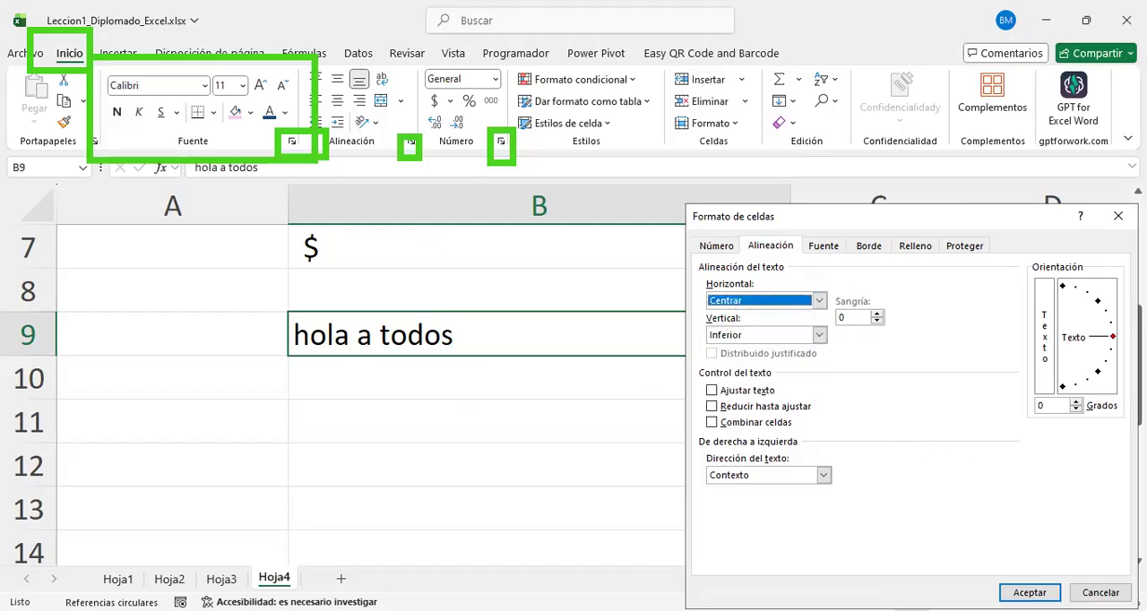
click(1030, 594)
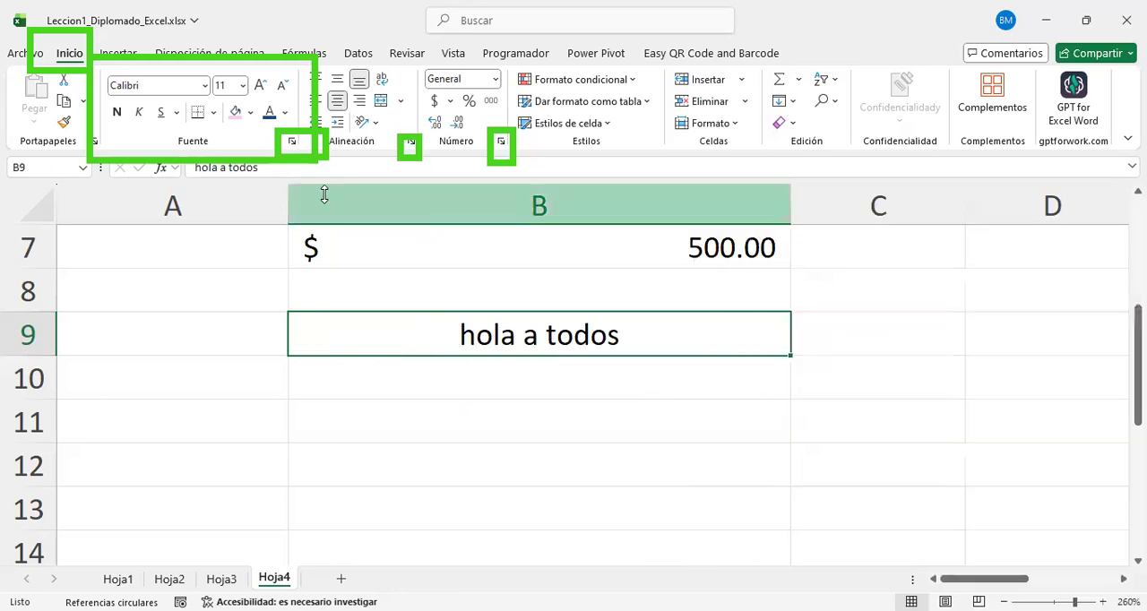
Step: Rotate the text in B9 to an orientation of 34 degrees through the Formato de celdas alignment settings
click(290, 146)
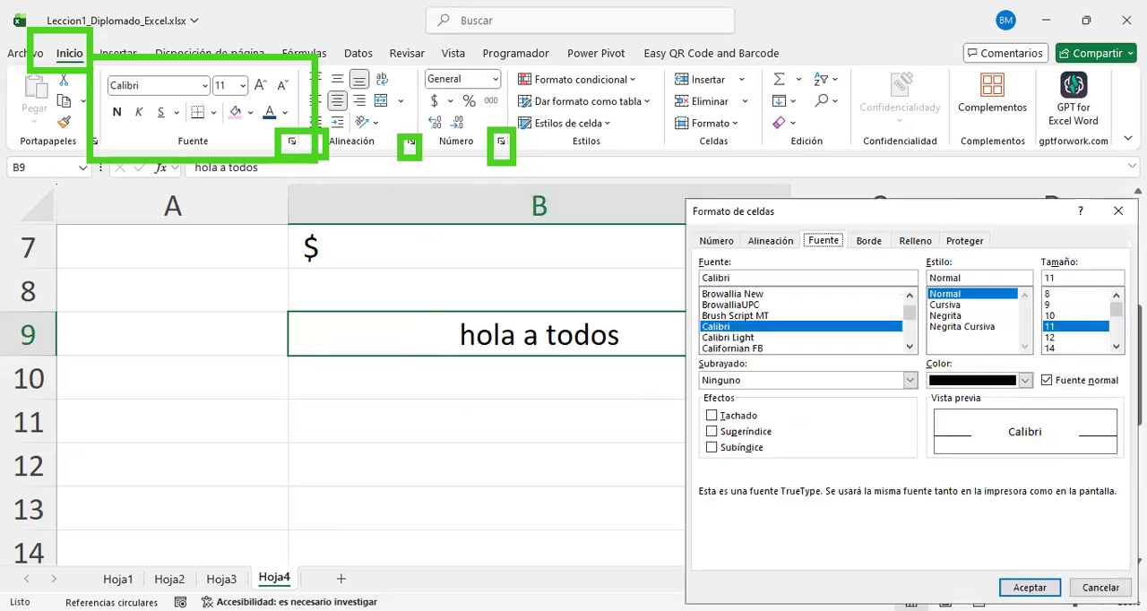
click(771, 240)
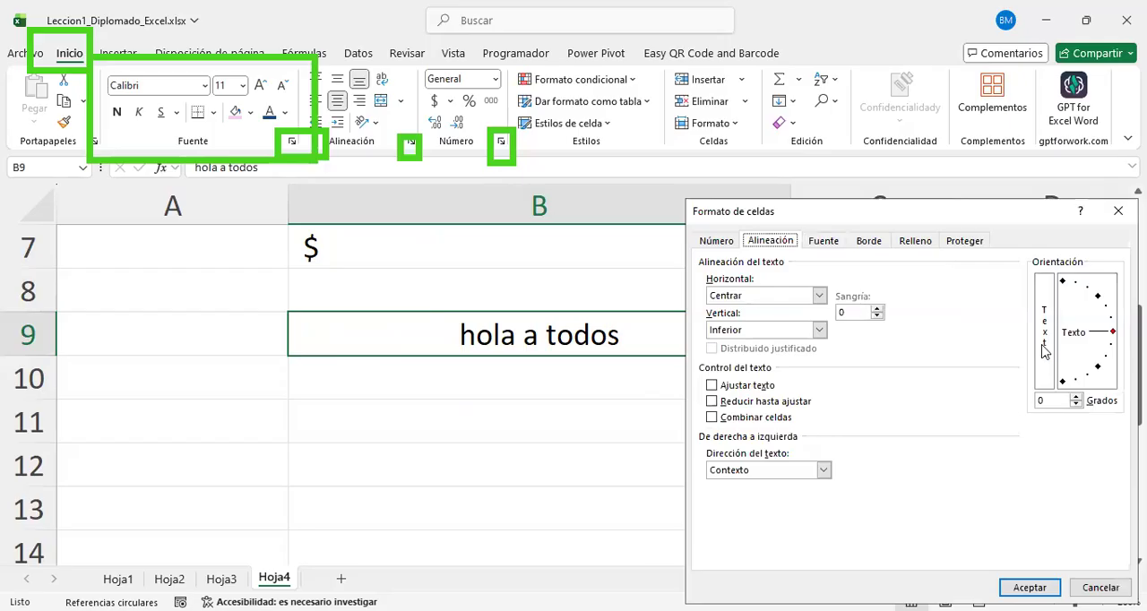
drag(1111, 334, 1109, 295)
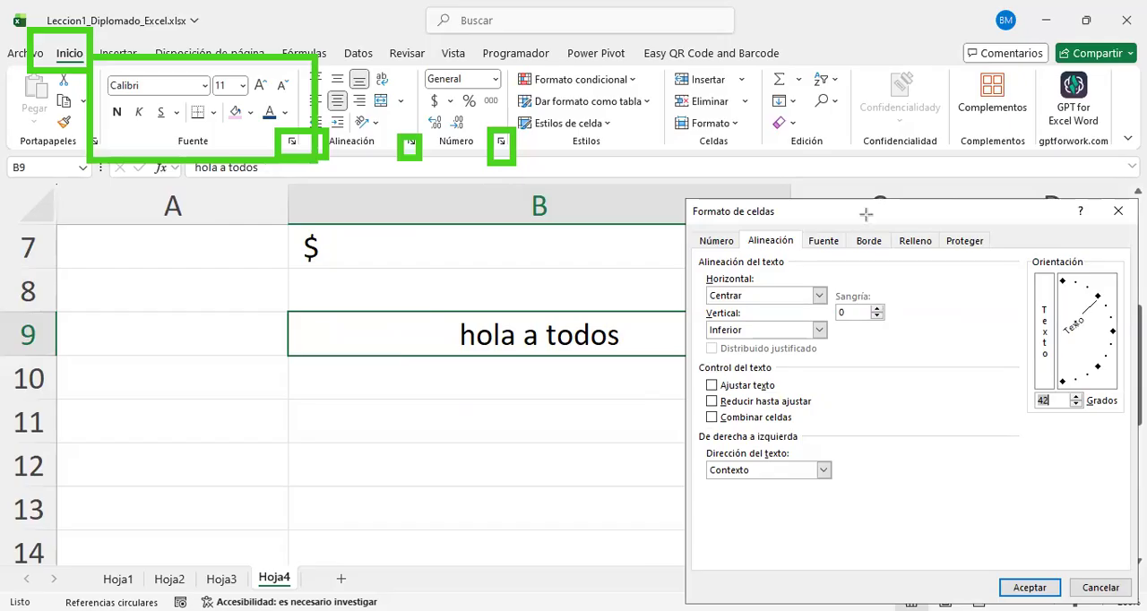
click(865, 214)
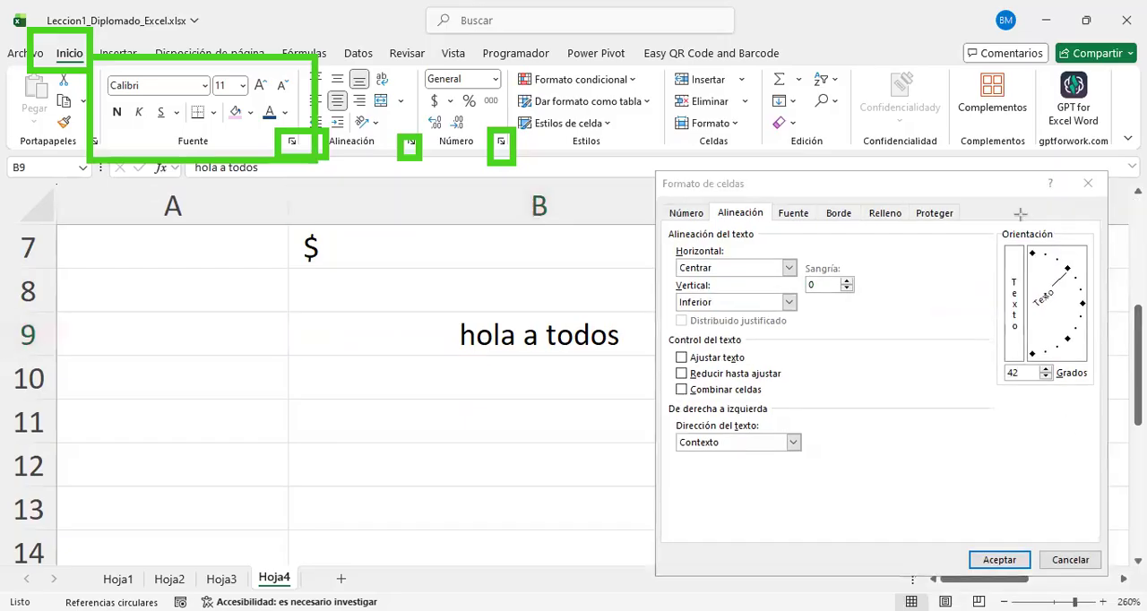
mouse_move(1100, 422)
mouse_down()
mouse_move(1001, 213)
mouse_move(985, 220)
mouse_up()
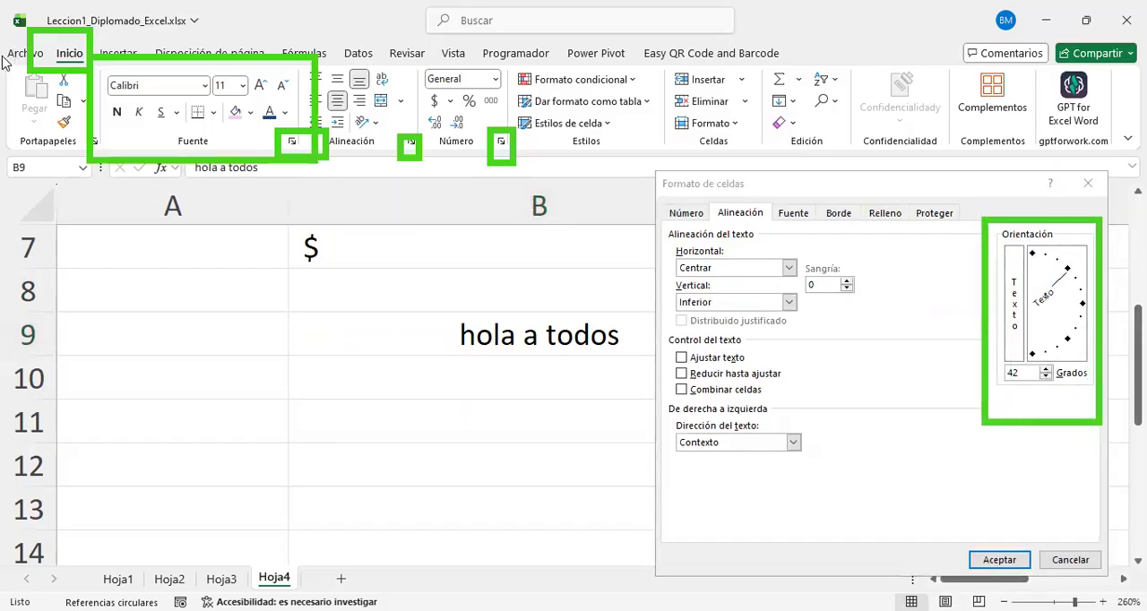
click(1081, 308)
drag(1082, 309, 1080, 271)
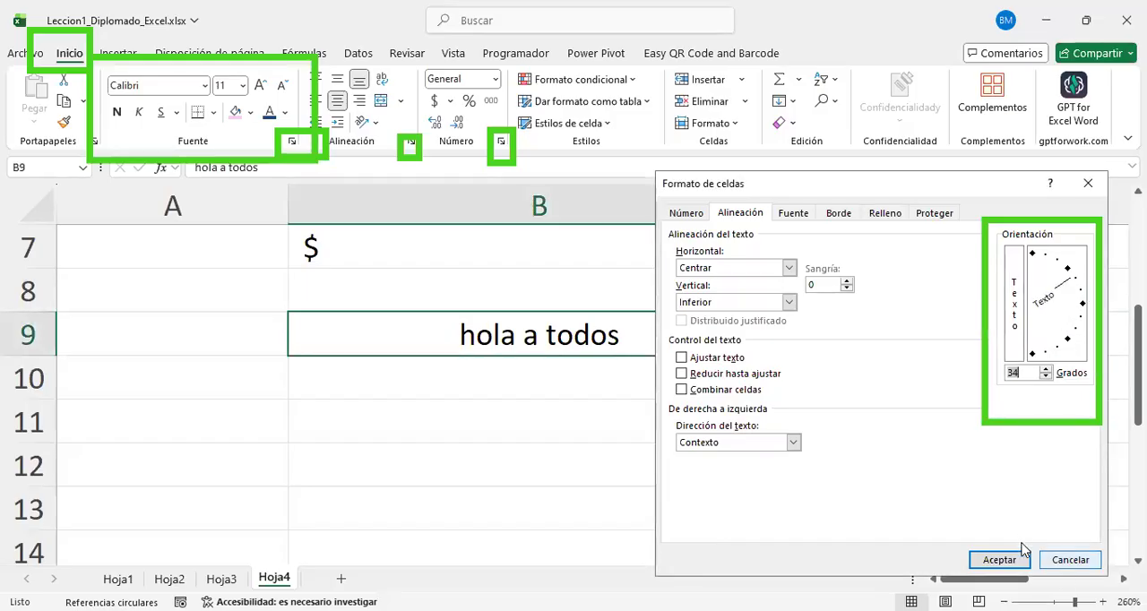
click(999, 560)
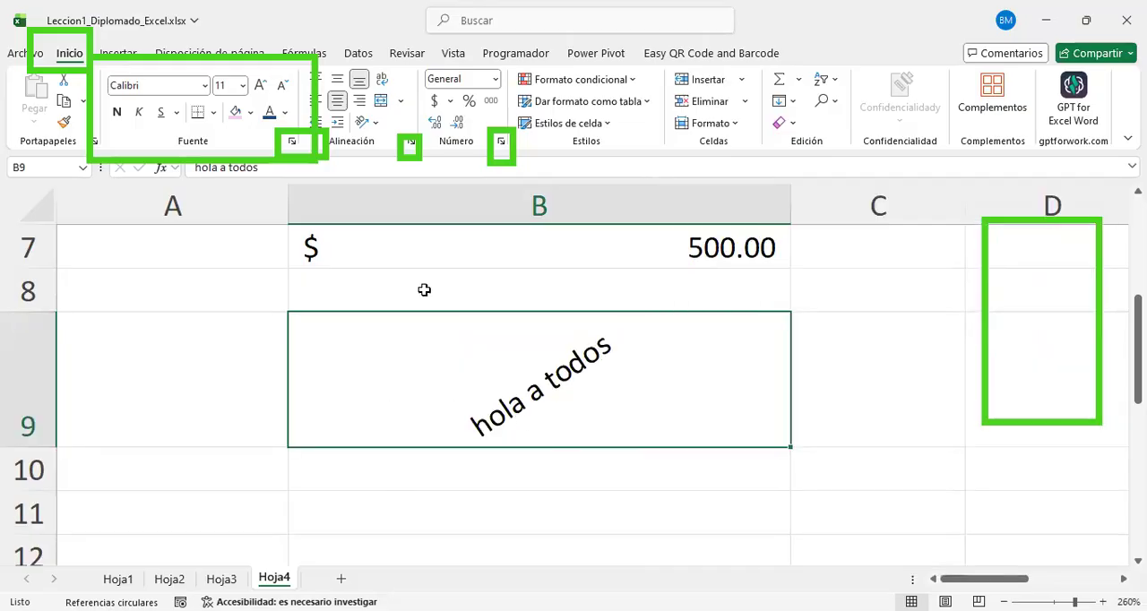
Step: Enable Ajustar texto for B9 and return its text orientation to horizontal
click(414, 146)
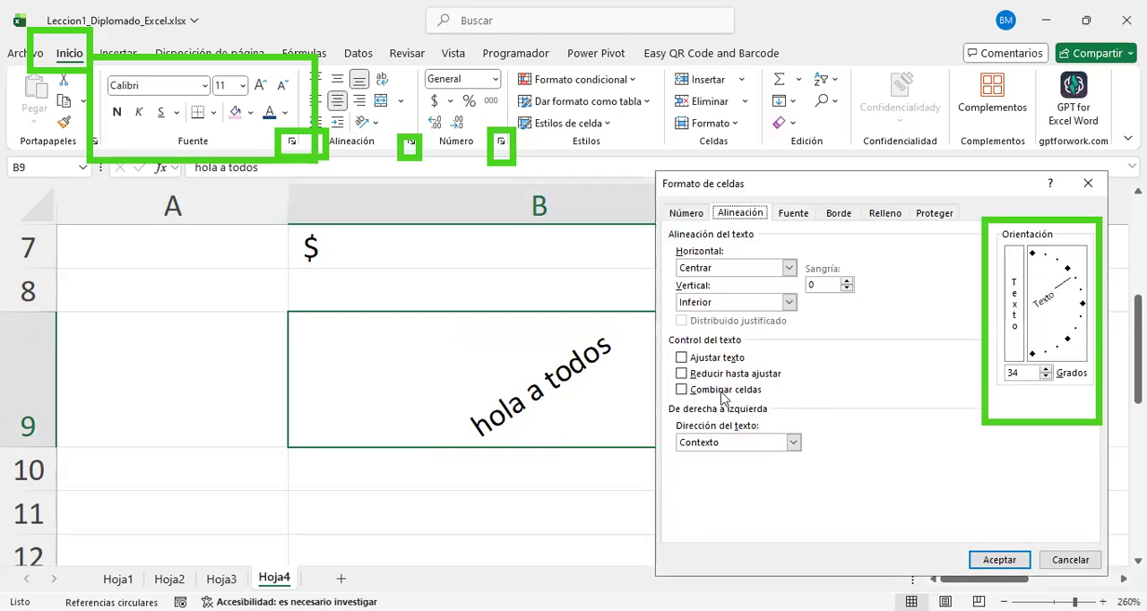
click(682, 358)
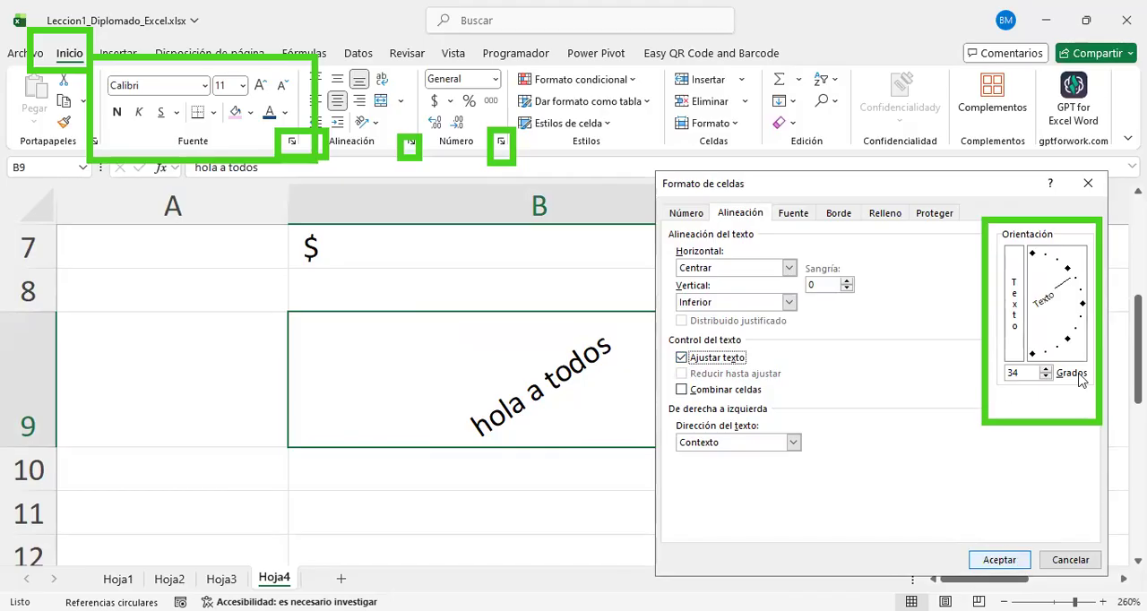
drag(1078, 283, 1087, 309)
click(1000, 560)
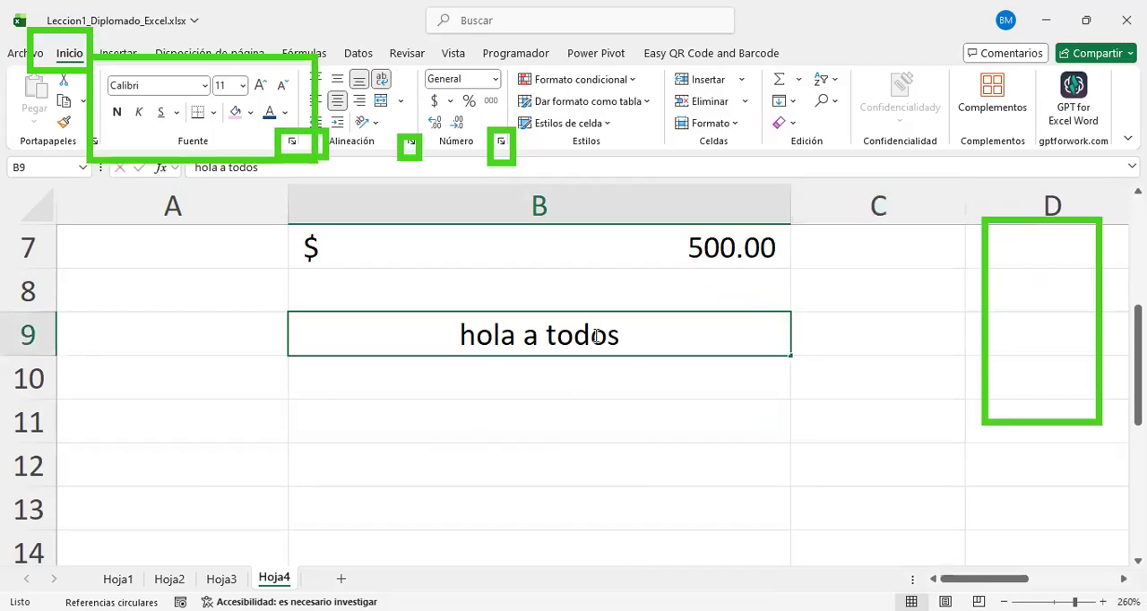
Step: Replace the text in B9 with "hola a todos como estan estamos en nuestra primera clase de diplomado" and make row 9 slightly taller
text(fdgafdgfdag)
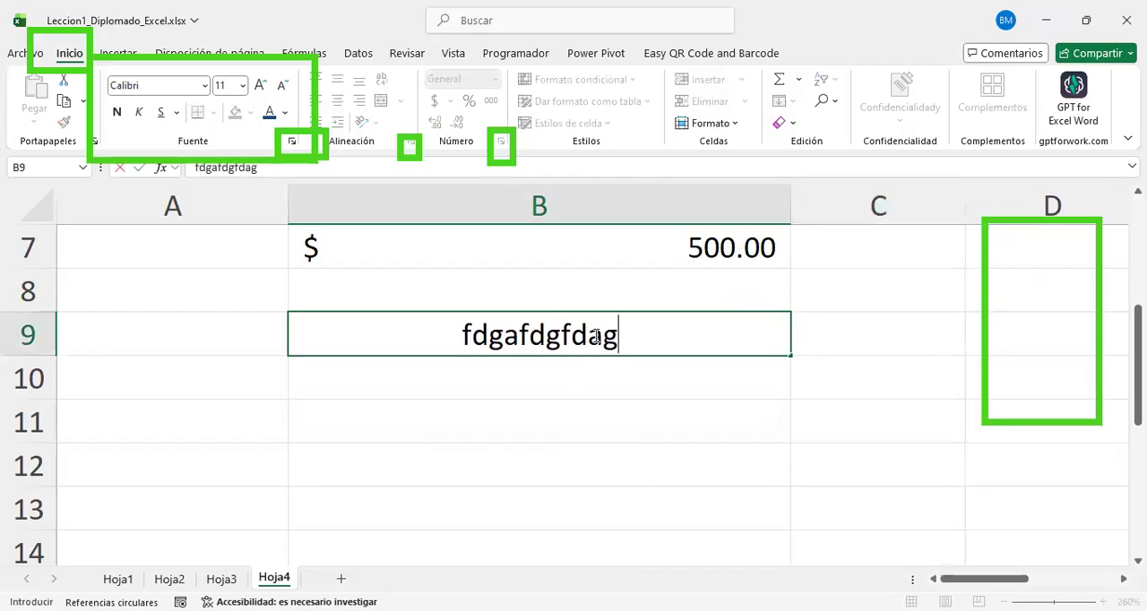
key(BackSpace)
key(BackSpace)
key(BackSpace)
key(BackSpace)
key(BackSpace)
key(BackSpace)
key(BackSpace)
key(BackSpace)
key(BackSpace)
key(BackSpace)
key(BackSpace)
text(hola a todos como estan estamos en nuestra primera clase de diplomado)
key(Return)
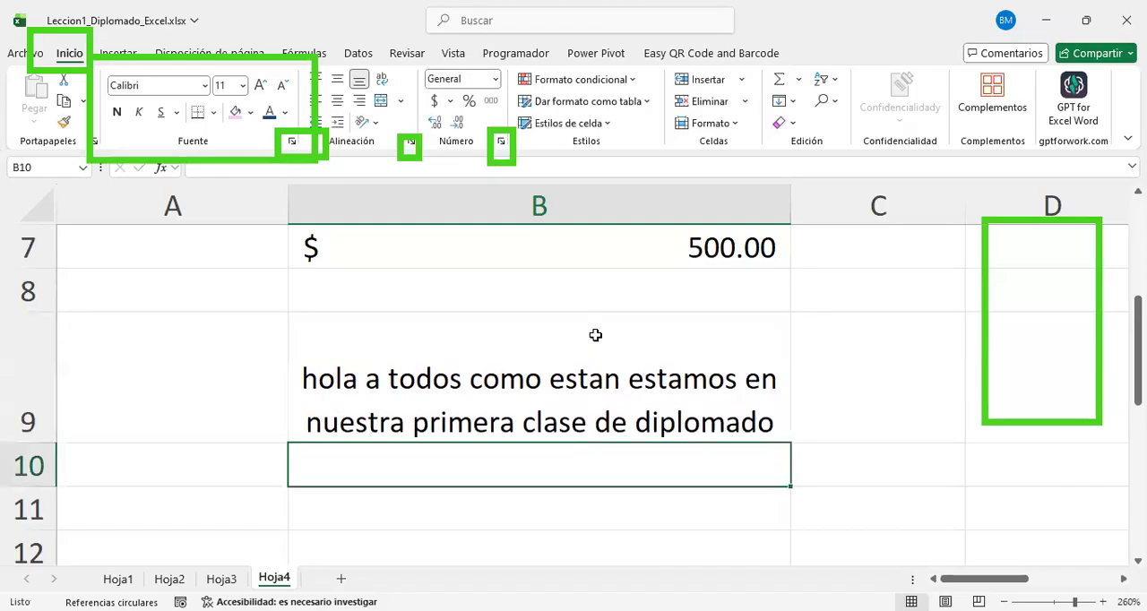
click(595, 335)
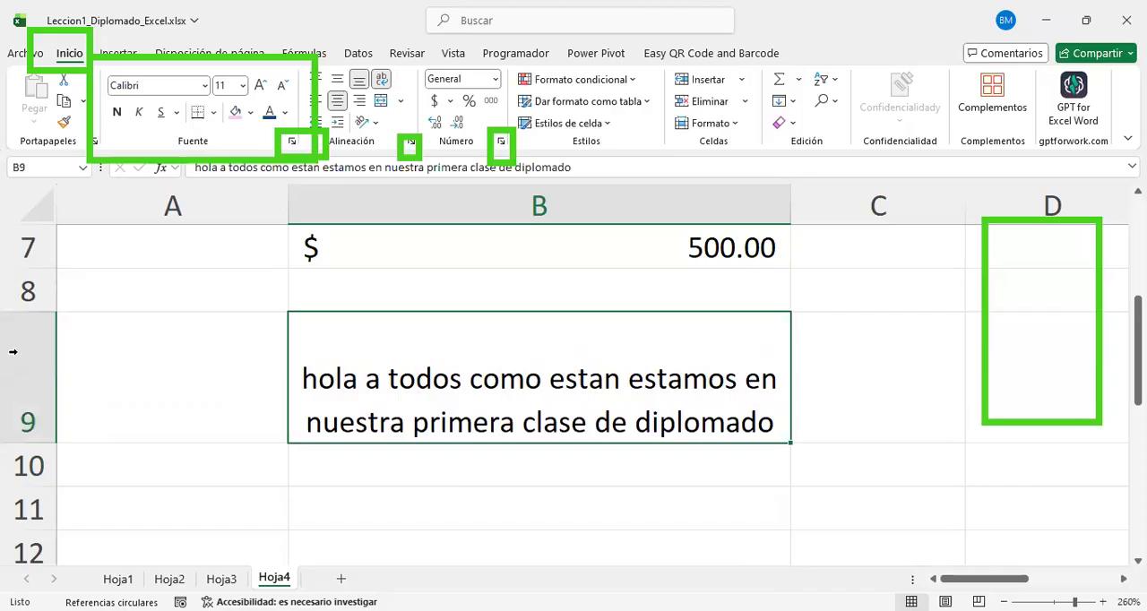
mouse_move(38, 443)
mouse_down()
mouse_move(32, 475)
mouse_move(33, 456)
mouse_up()
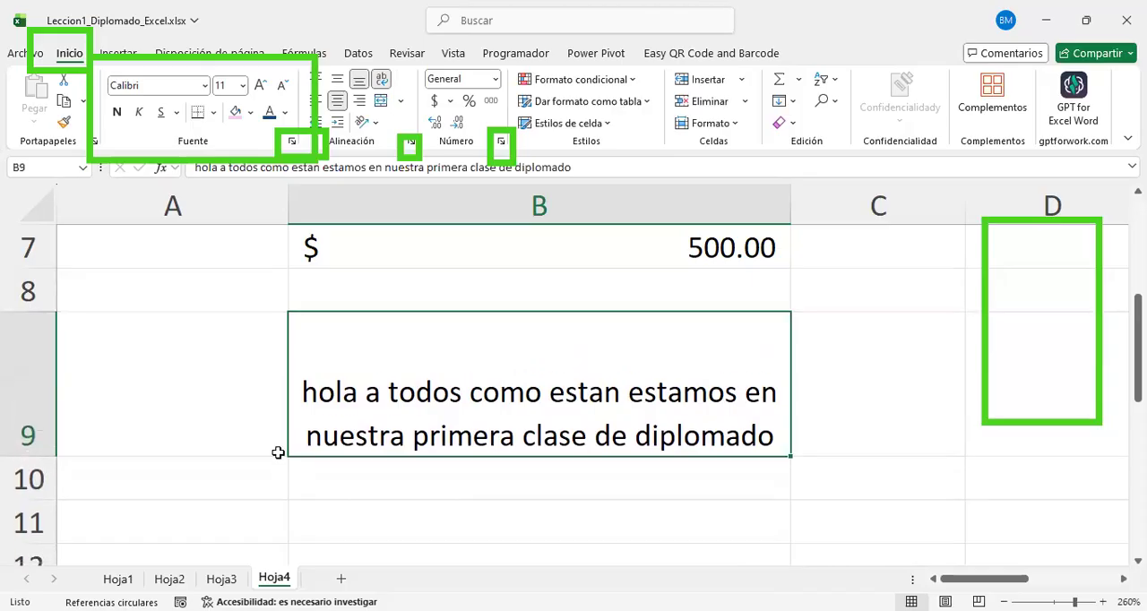
Step: Enter the unwrapped filler text "gasdgasdgsd asdgasdgasd gasd sad g" in E2 and check how it extends over F2
scroll(641, 371, up, 2)
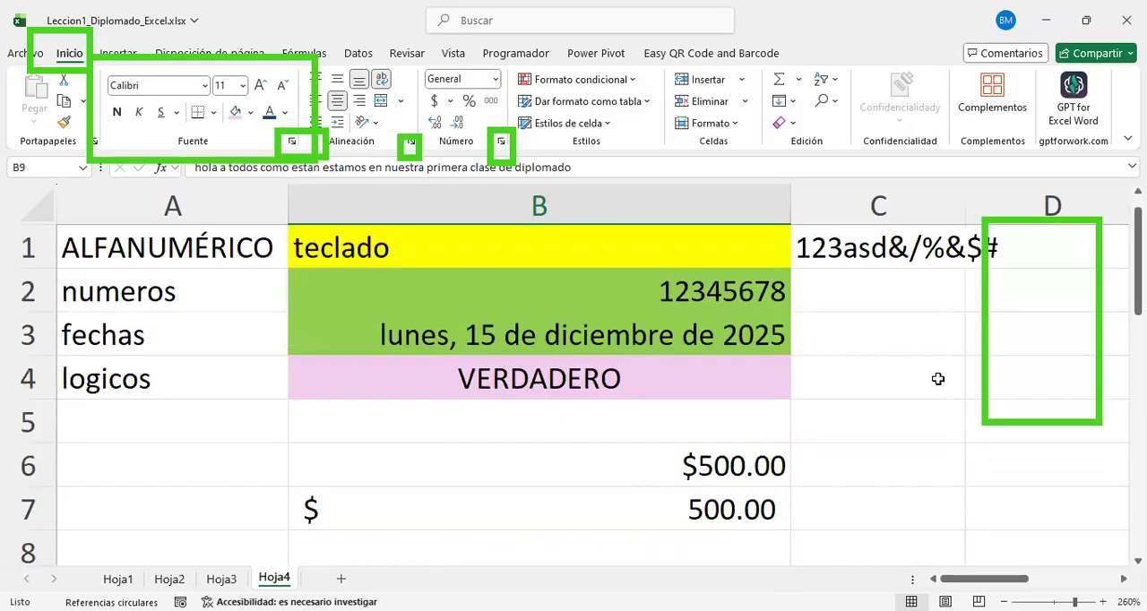
click(822, 402)
scroll(821, 402, right, 3)
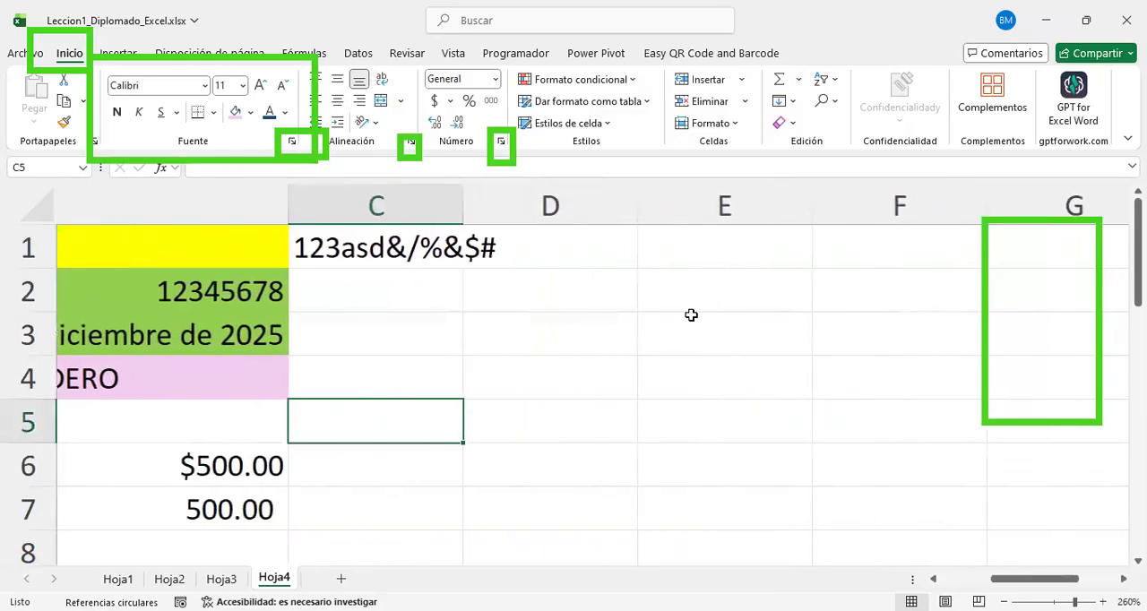
double_click(701, 305)
text(gasdgasdgsd asdgas)
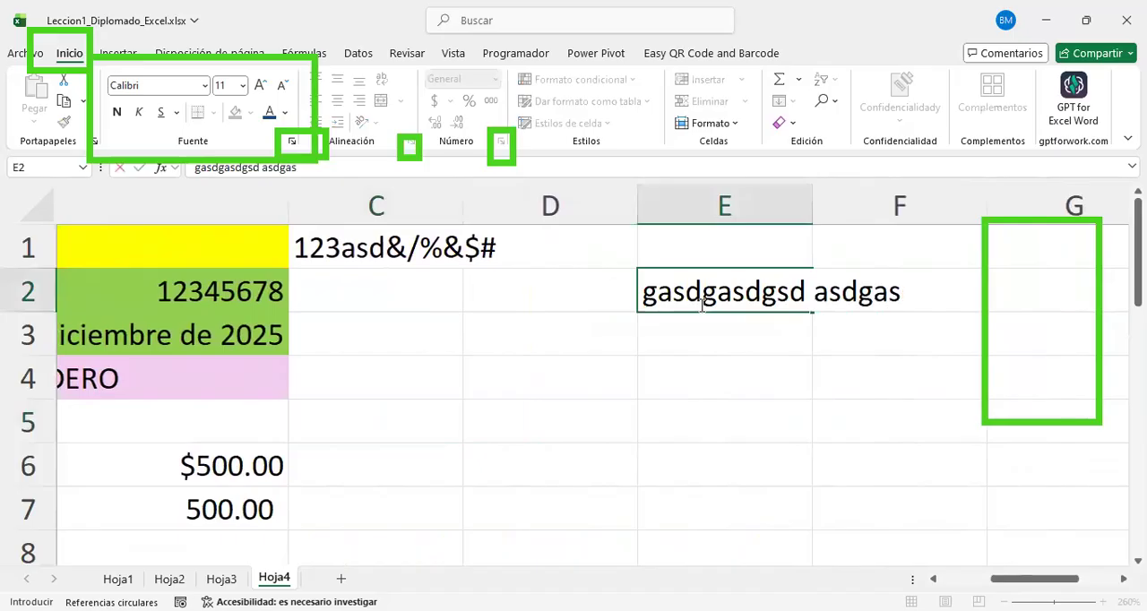
text(dgasd gasd sad g)
click(740, 371)
click(777, 291)
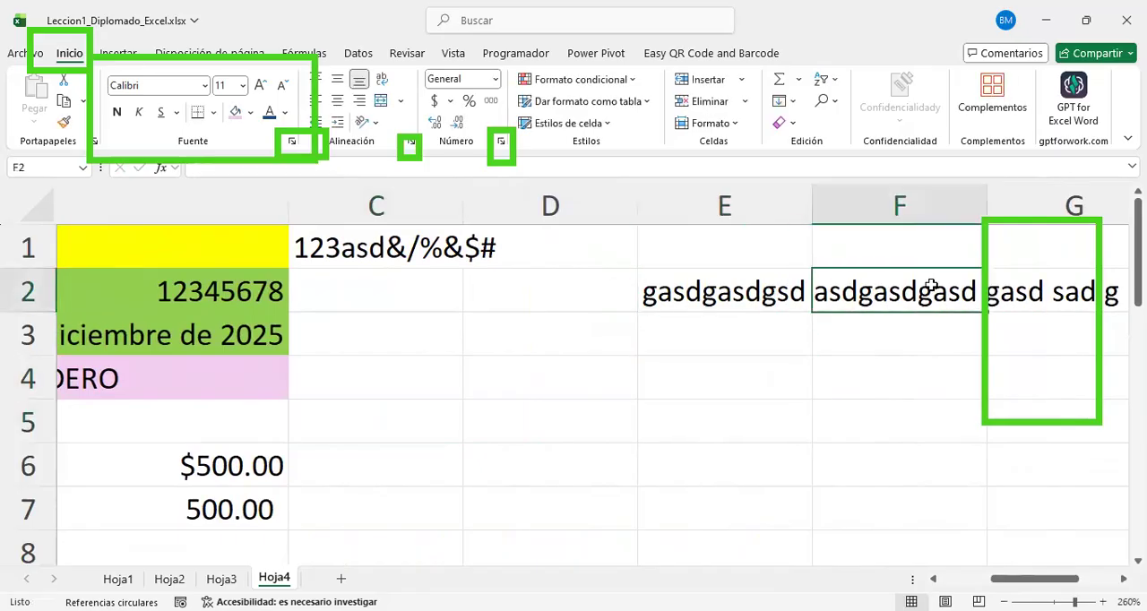
Step: Enter the number 123456 in F2, beside the overflowing filler text of E2
scroll(932, 285, right, 2)
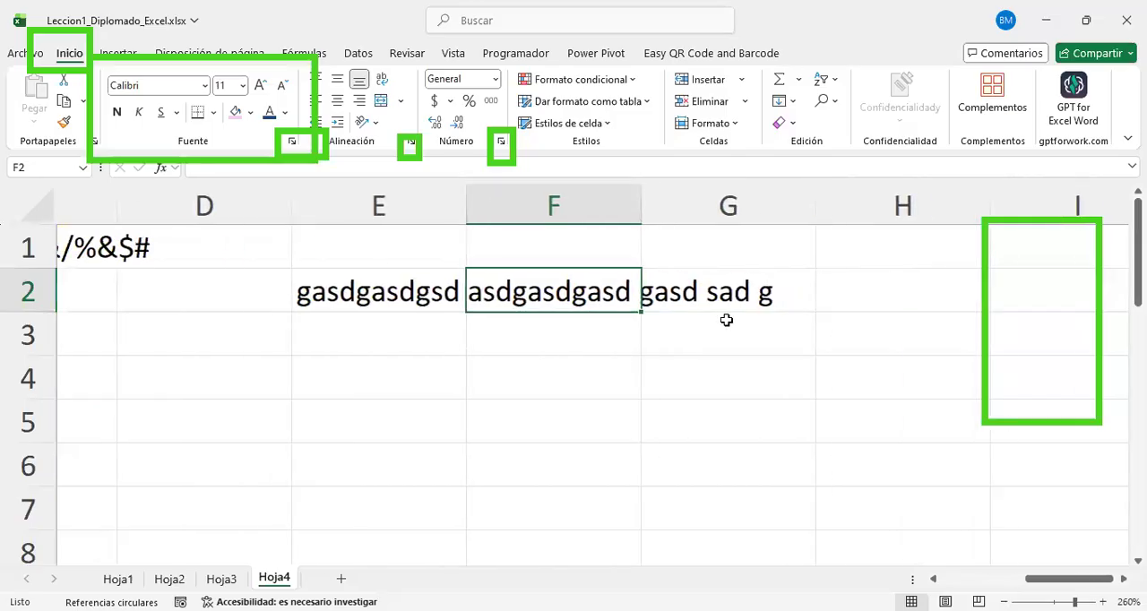
click(529, 336)
click(535, 279)
text(123456)
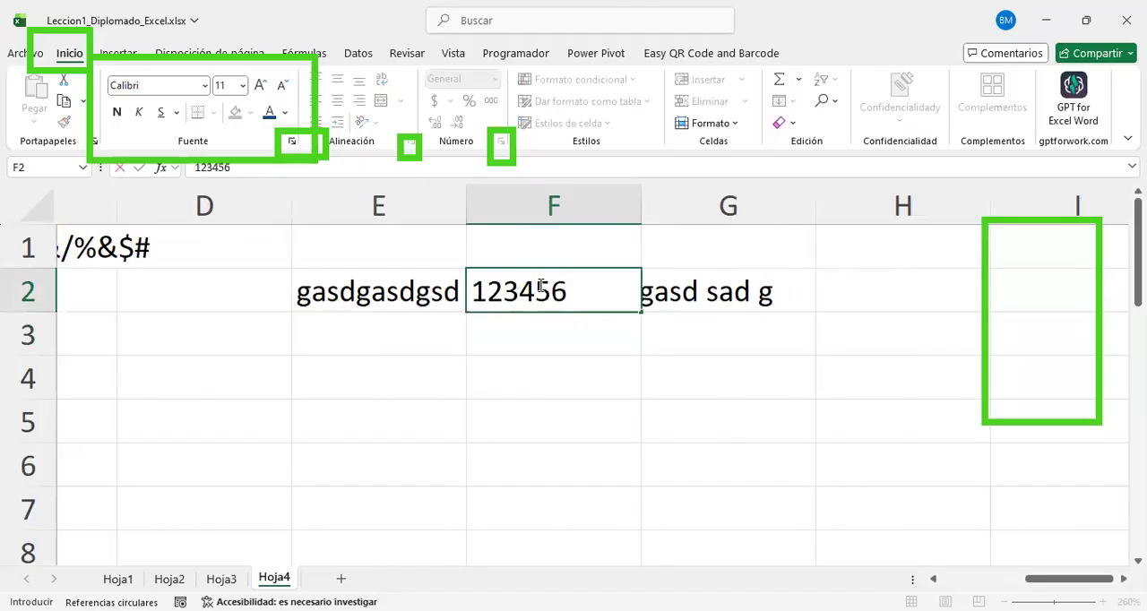
key(Return)
click(538, 285)
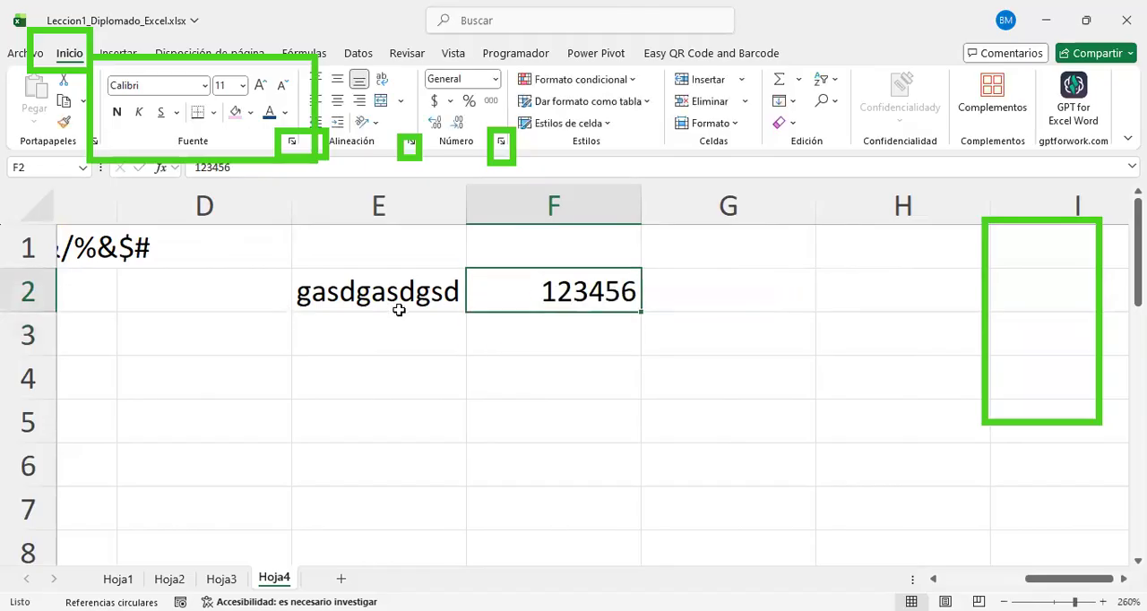
Step: Compare E2 with F2 and check E2's full text in the formula bar
click(349, 301)
click(539, 298)
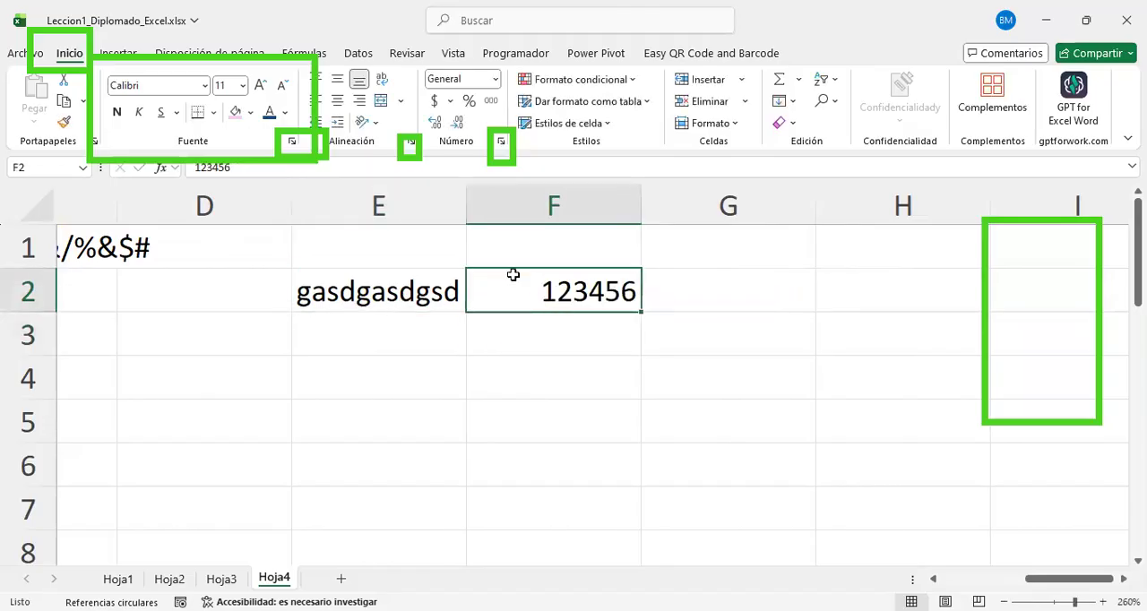
click(440, 289)
click(583, 291)
click(357, 303)
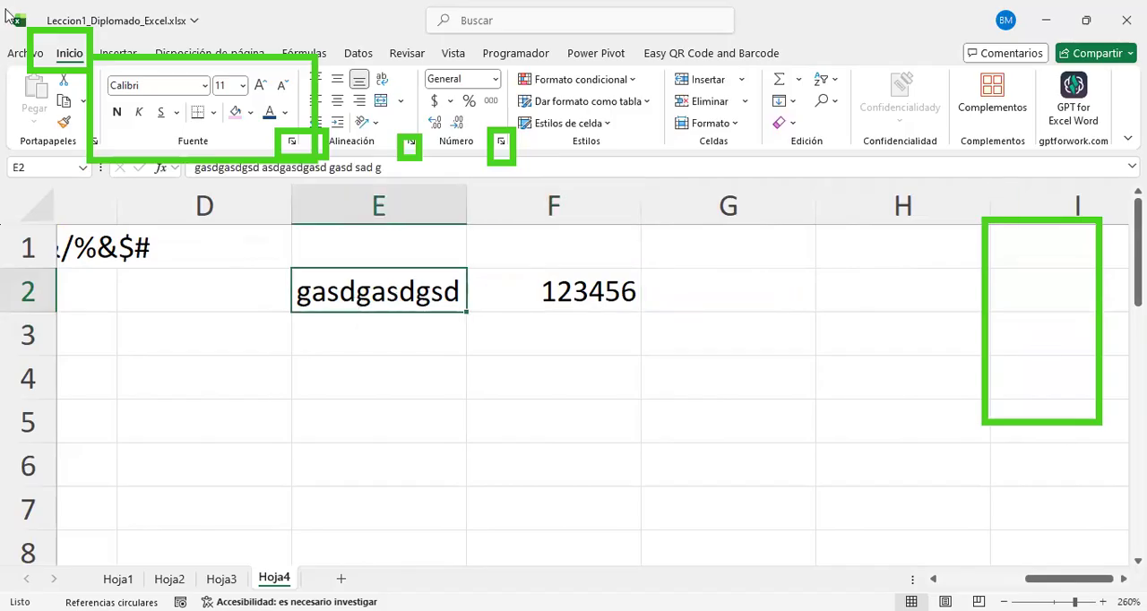
mouse_move(161, 147)
mouse_down()
mouse_move(336, 223)
mouse_move(481, 188)
mouse_up()
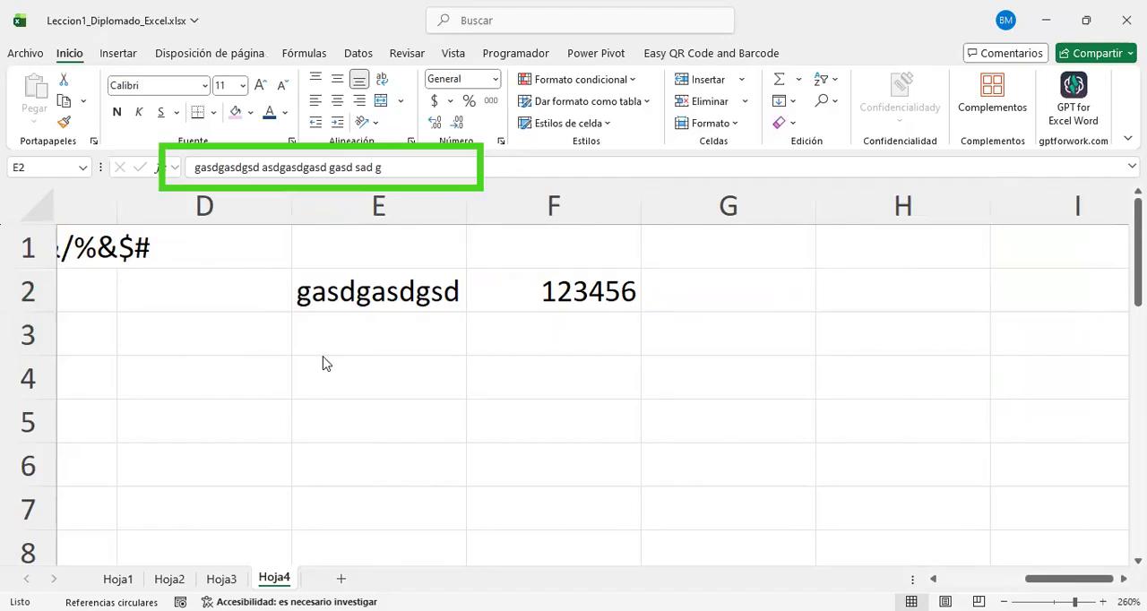
key(Escape)
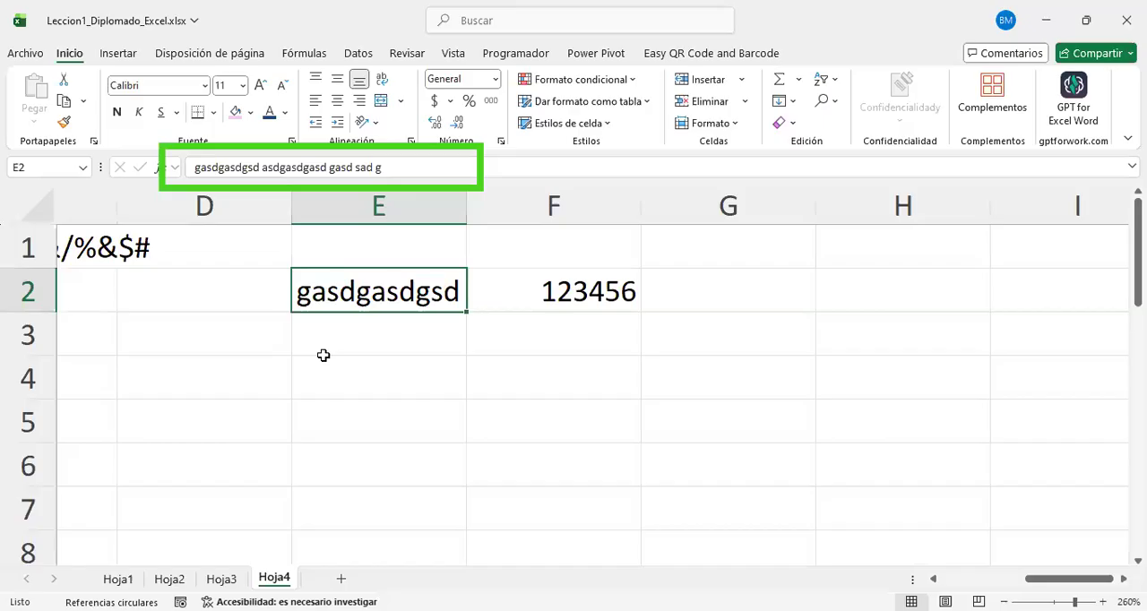
Step: Replace Ajustar texto with Reducir hasta ajustar in B9's alignment settings and shrink row 9 to about one line of text
scroll(324, 355, down, 2)
scroll(324, 355, left, 3)
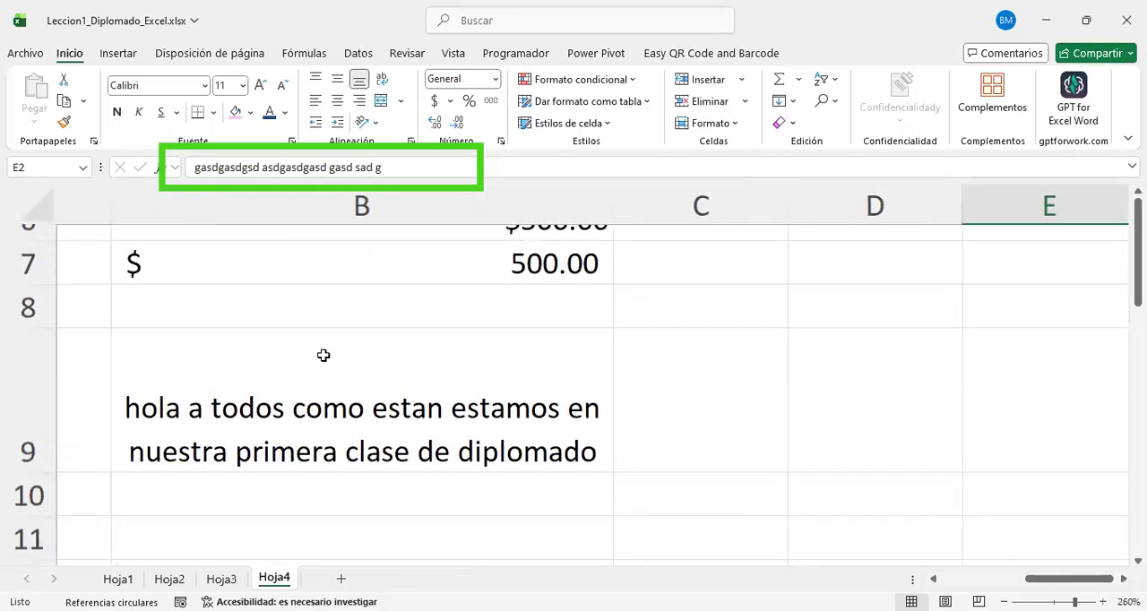
click(449, 398)
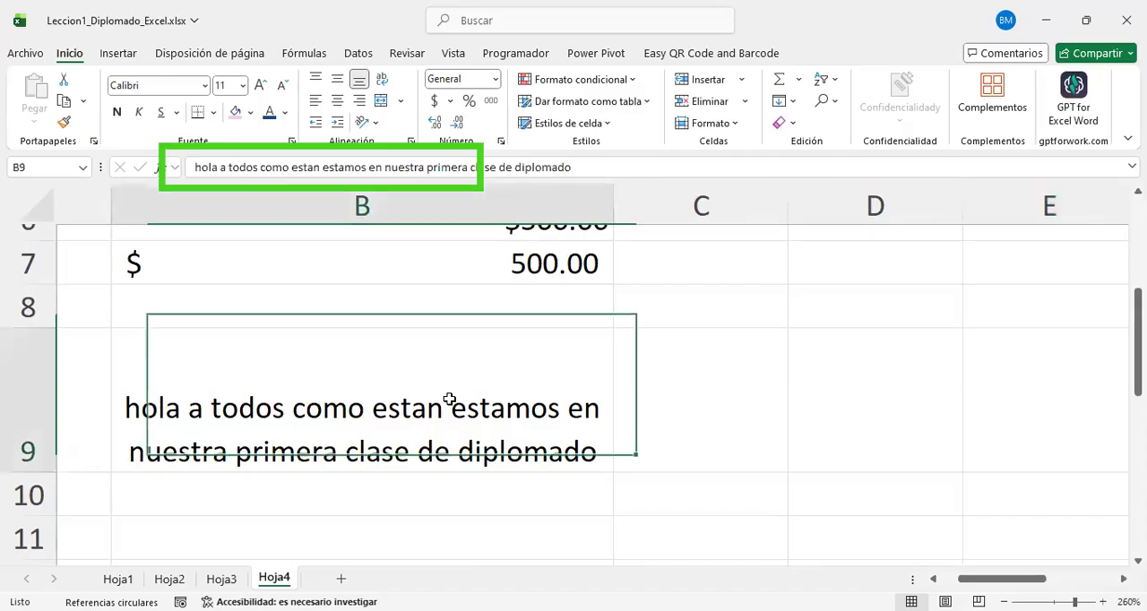
right_click(449, 398)
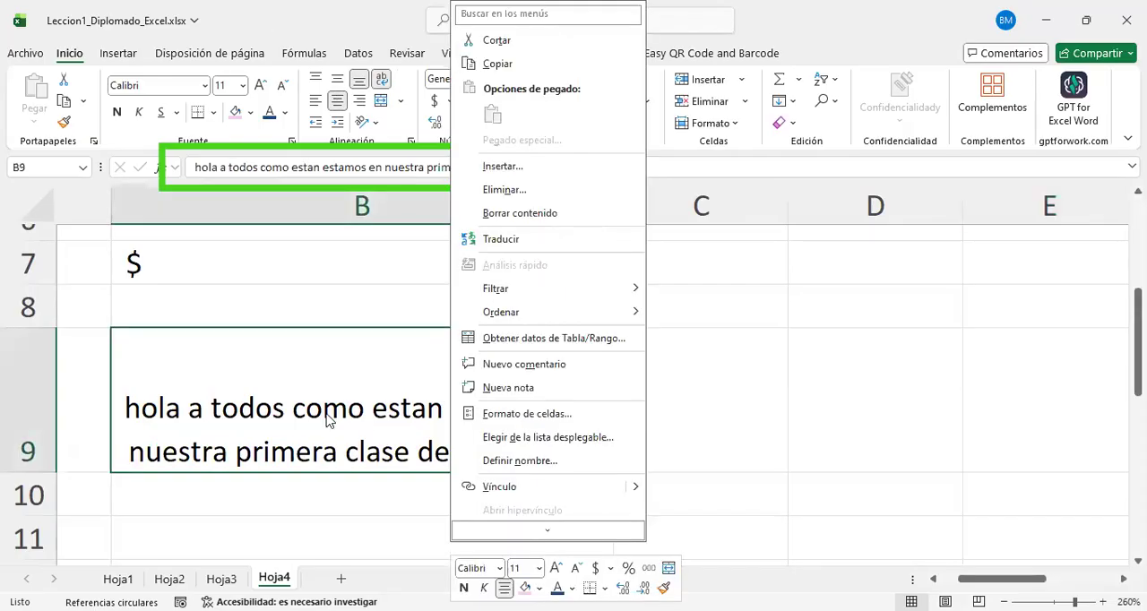
click(403, 143)
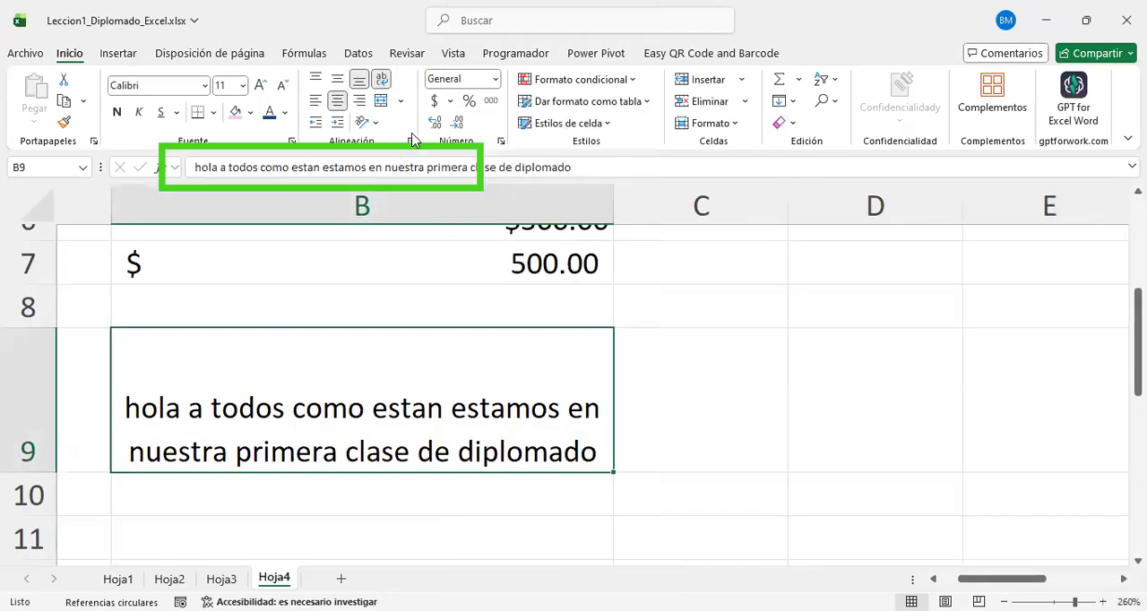
click(411, 141)
click(681, 358)
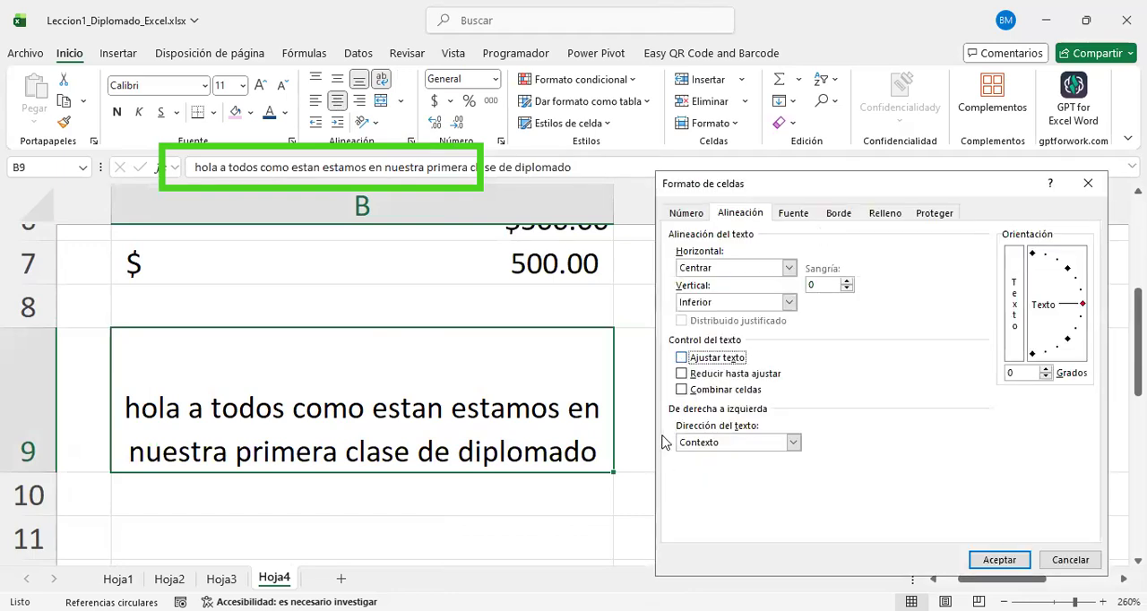
click(681, 374)
click(1009, 552)
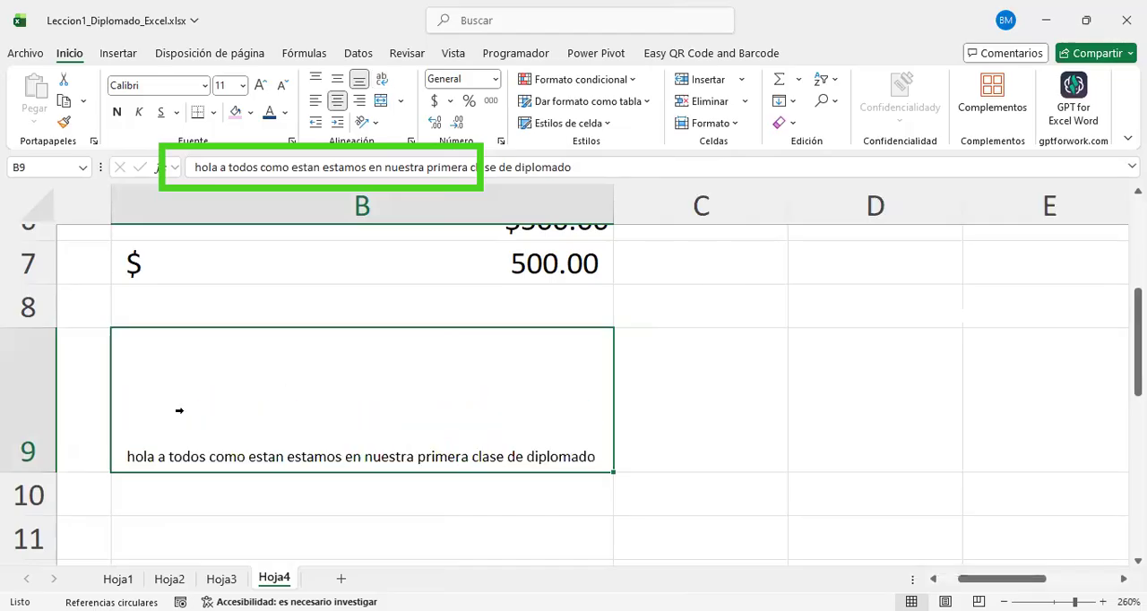
drag(29, 473, 43, 374)
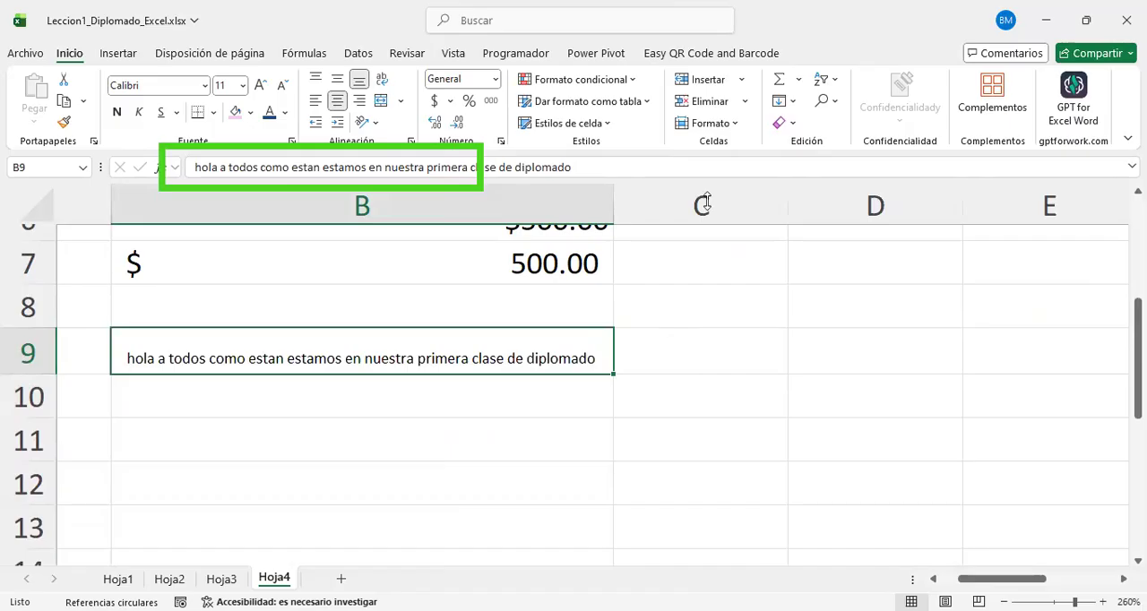
Step: Append the filler text "fsdf sdfasdfasd asd fasd fasdfas fasd f" to the end of B9's content
click(662, 173)
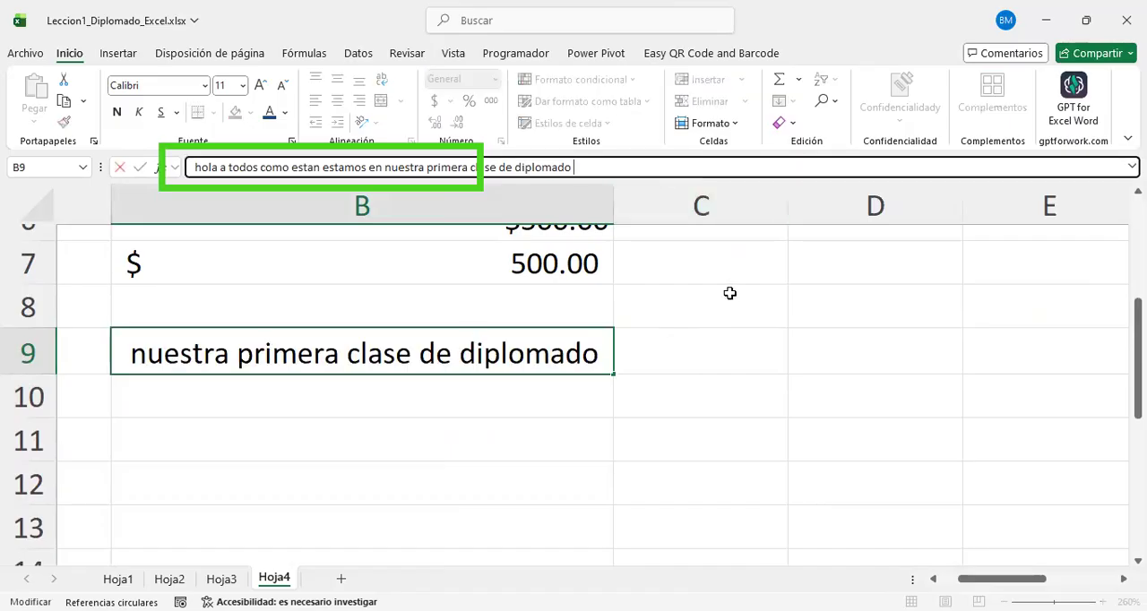
text(fsdf)
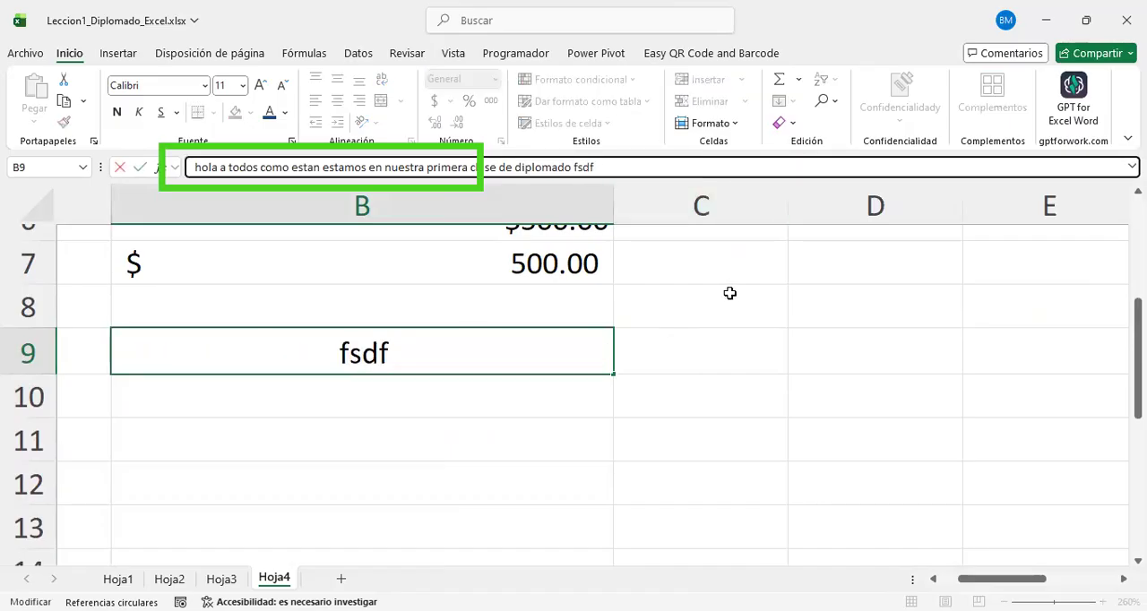
text( sdfasdfasd asd fasd fasdfas fasd f)
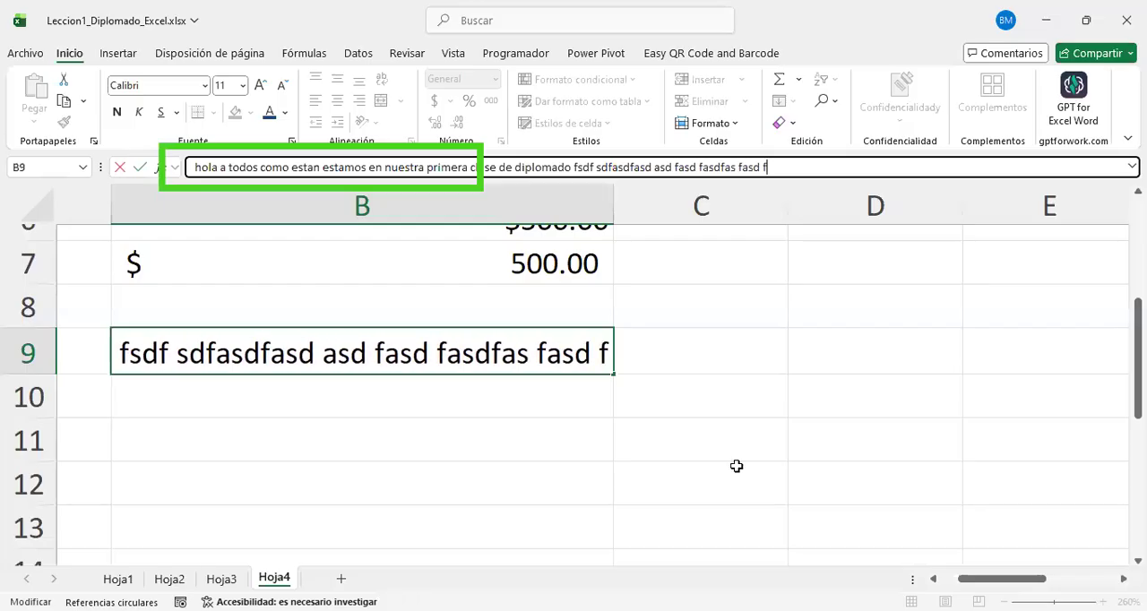
key(ctrl+Return)
key(Return)
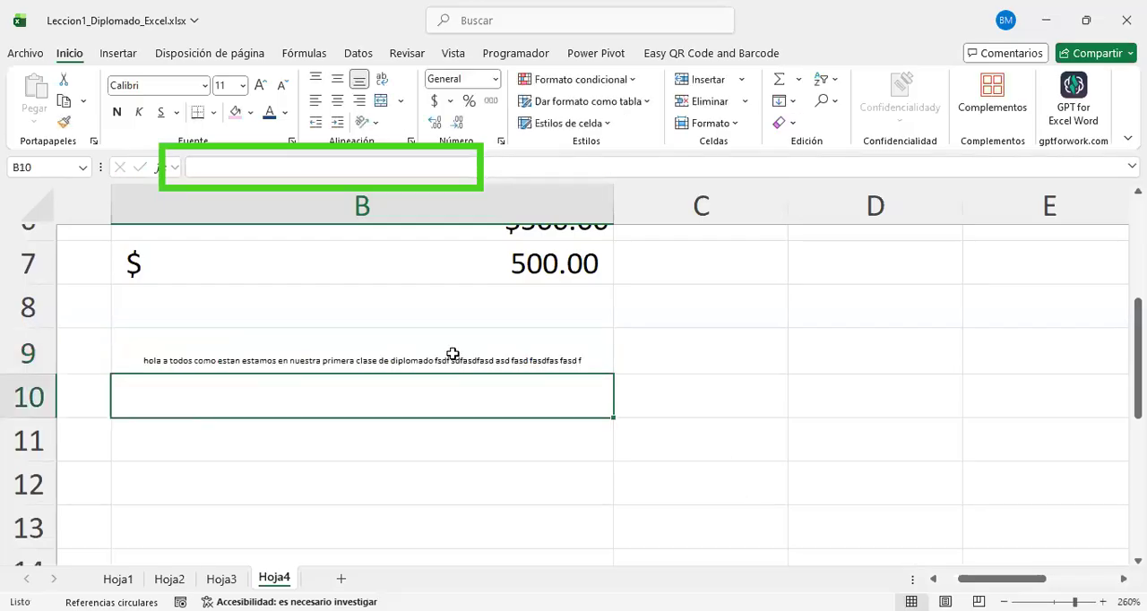
click(452, 354)
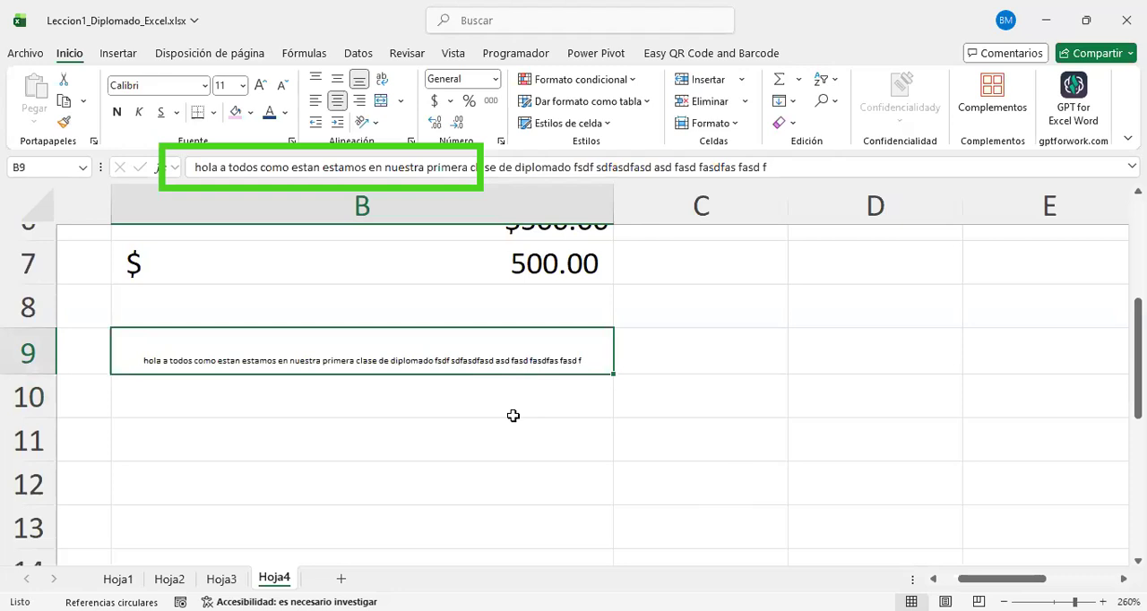
Step: Extend B9's content with "vcbcvxbccxvbxcvbxcvbxcvbxcv erure urt w ruertu wryrwr rutu"
click(789, 168)
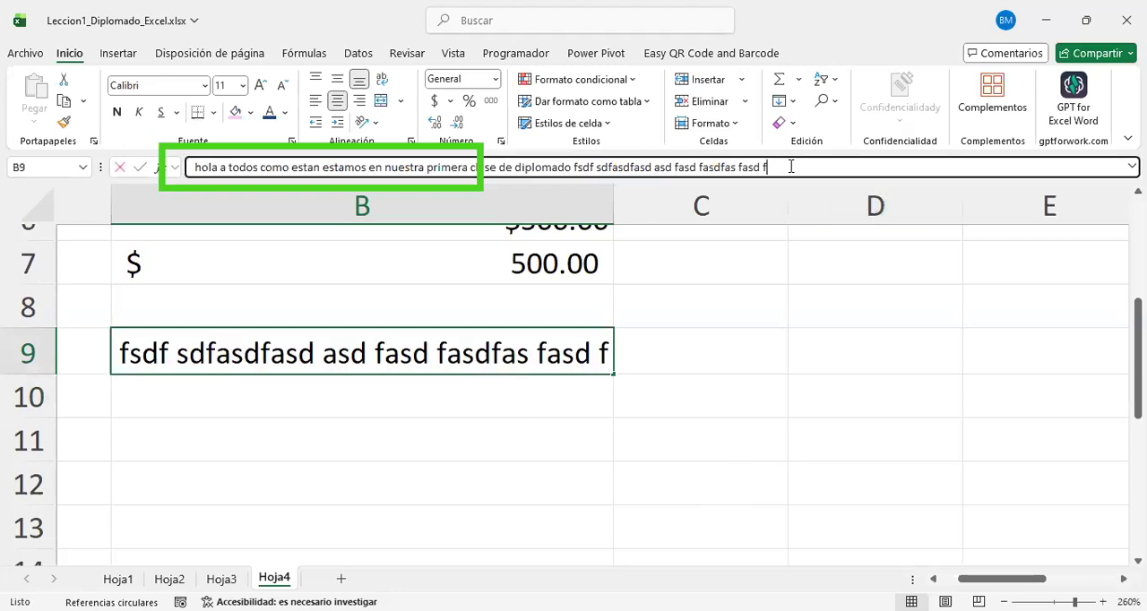
text(vcbcvxbccxvbxcvbxcvbxcvbxcv )
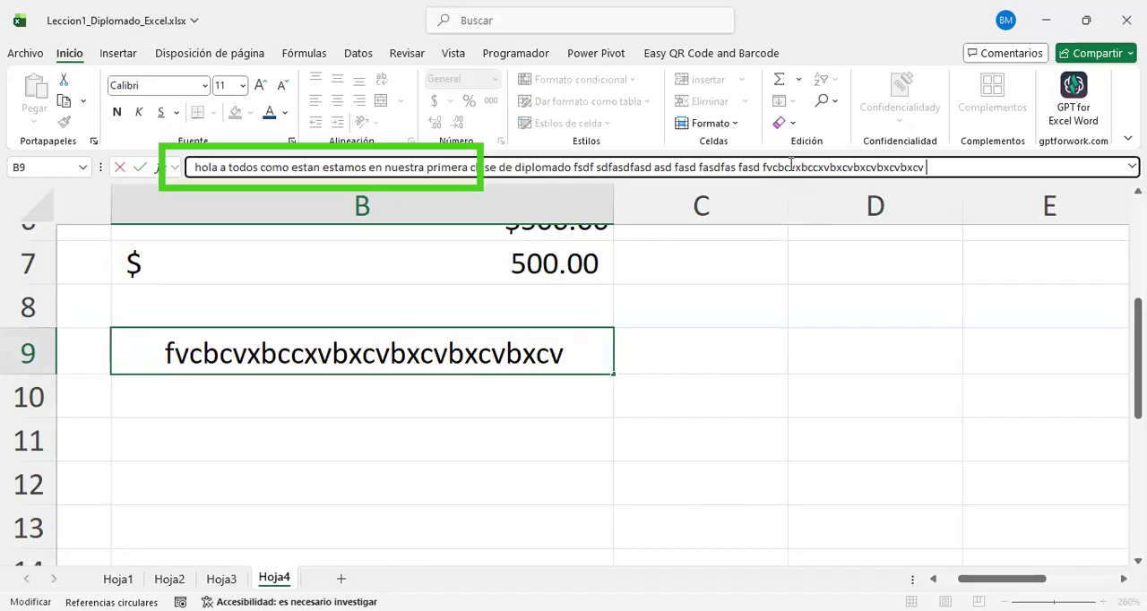
text(erure urt w ruertu wryrwr rutu)
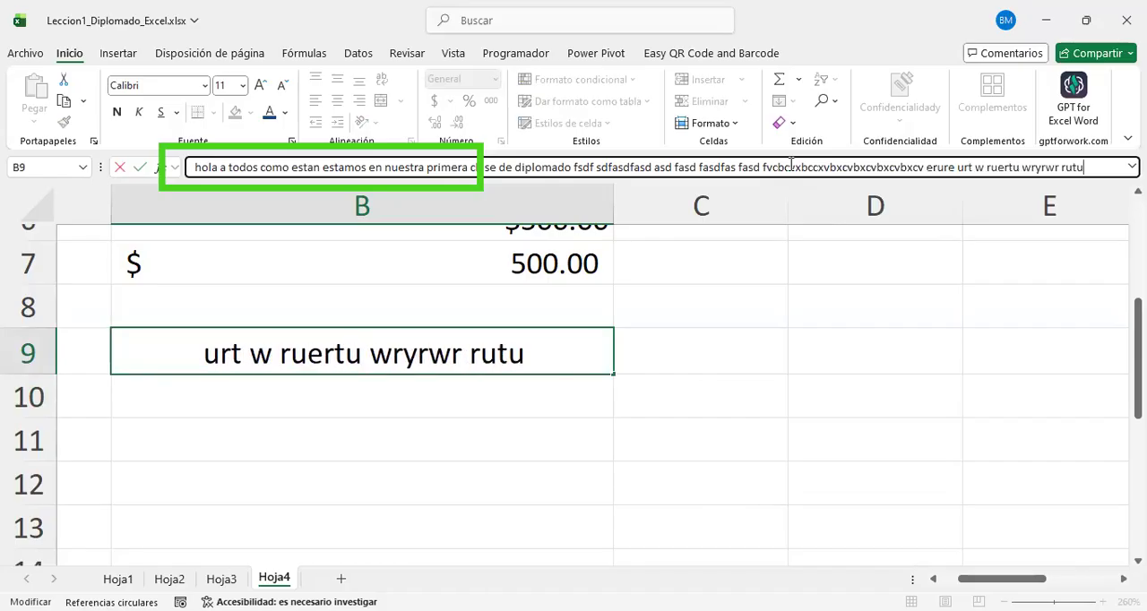
key(Return)
click(356, 369)
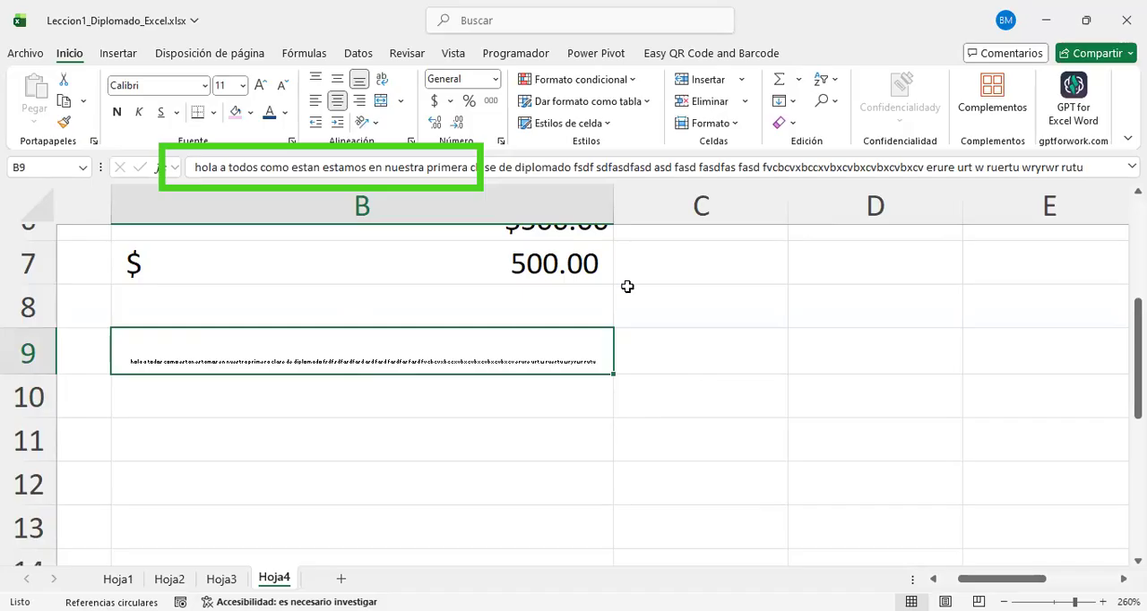
Step: Enter "hola a todos amigos" in B10 without accepting the suggested autocompletion
click(483, 429)
click(448, 363)
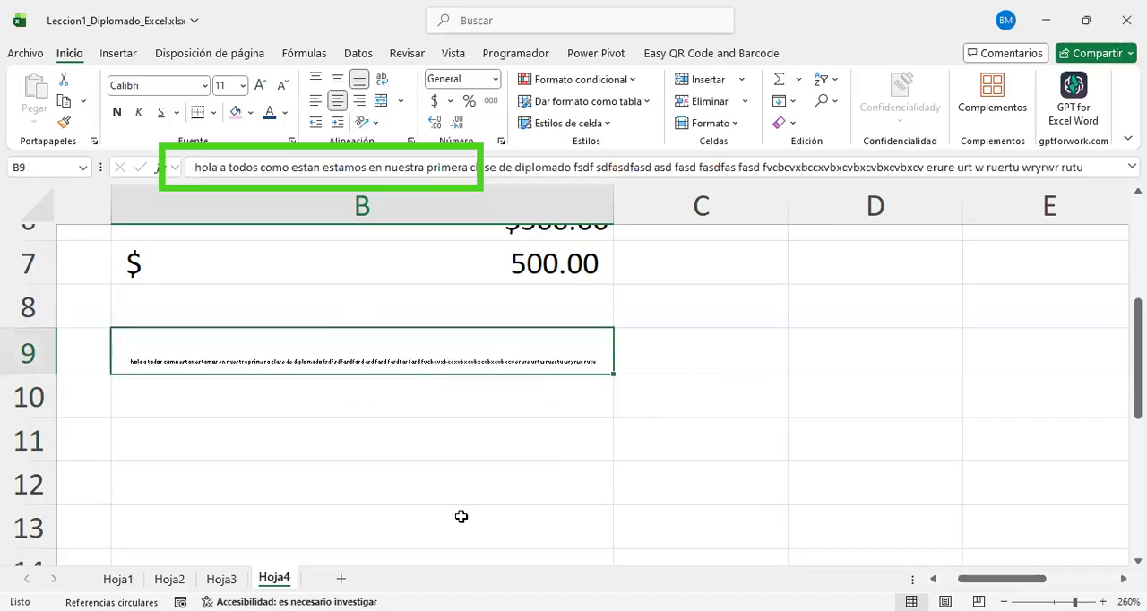
click(430, 394)
text(hola ra)
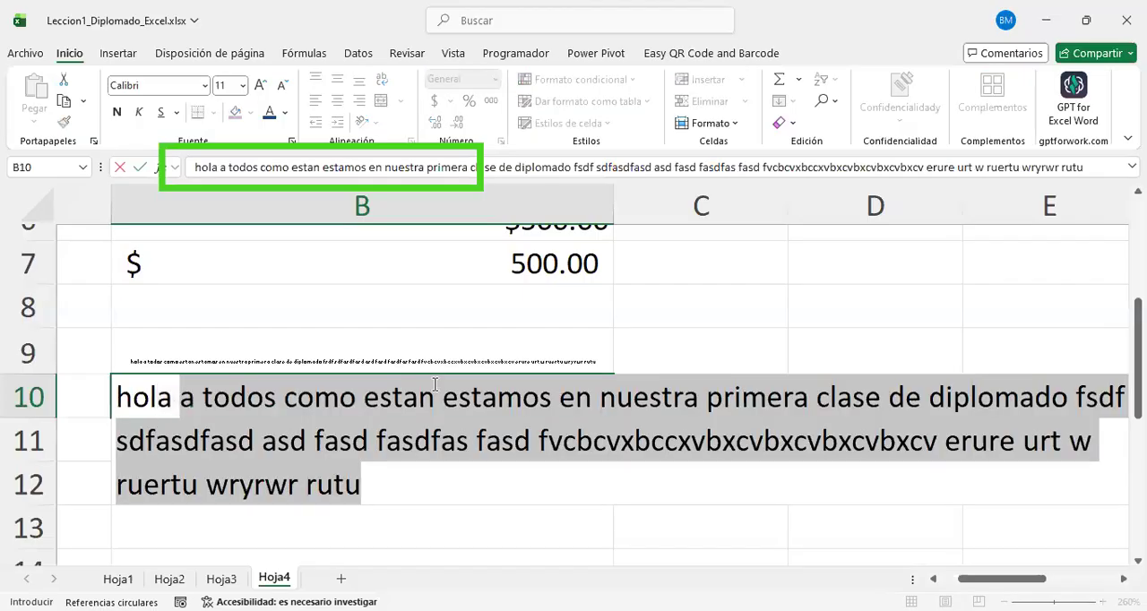
key(BackSpace)
key(BackSpace)
text(a tos)
key(BackSpace)
text(dos amigos)
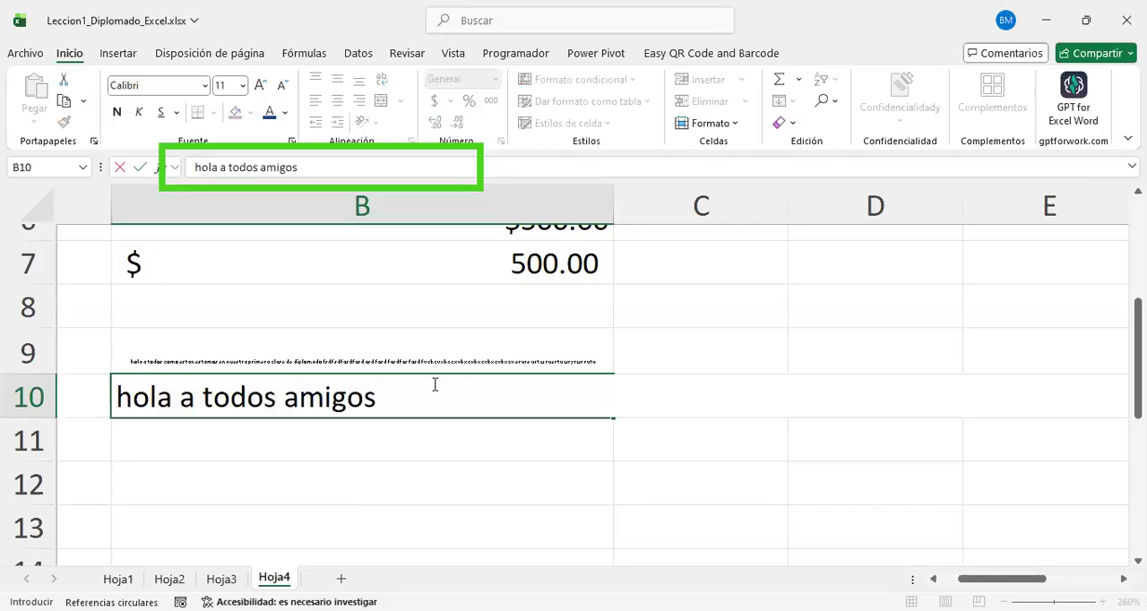
key(Return)
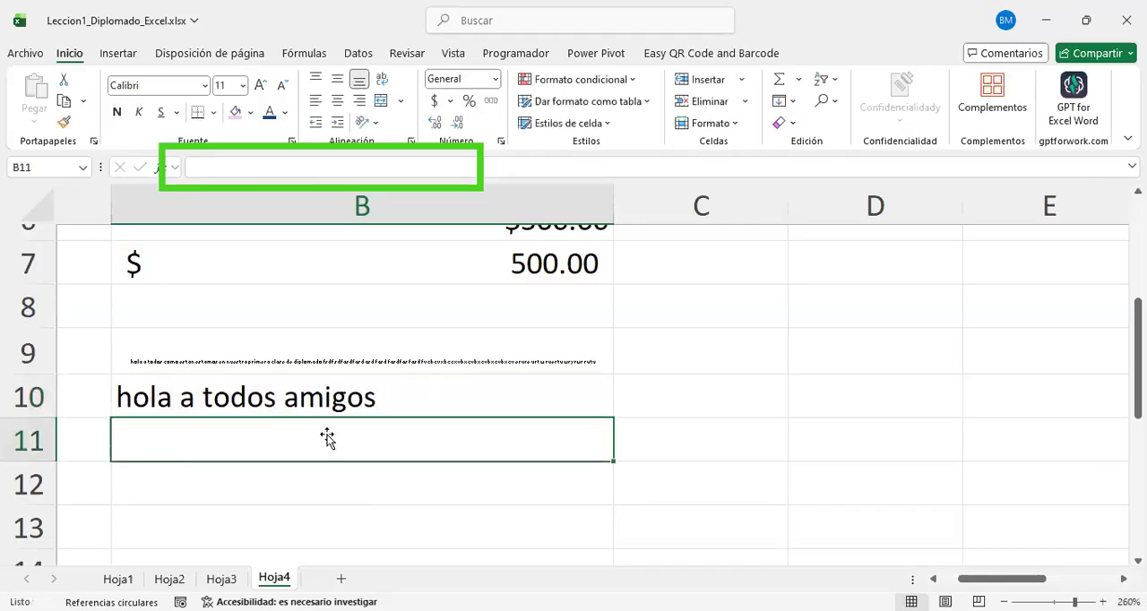
Step: Append "sfdgsfdg" to the text in B10 through the formula bar
drag(328, 418, 345, 392)
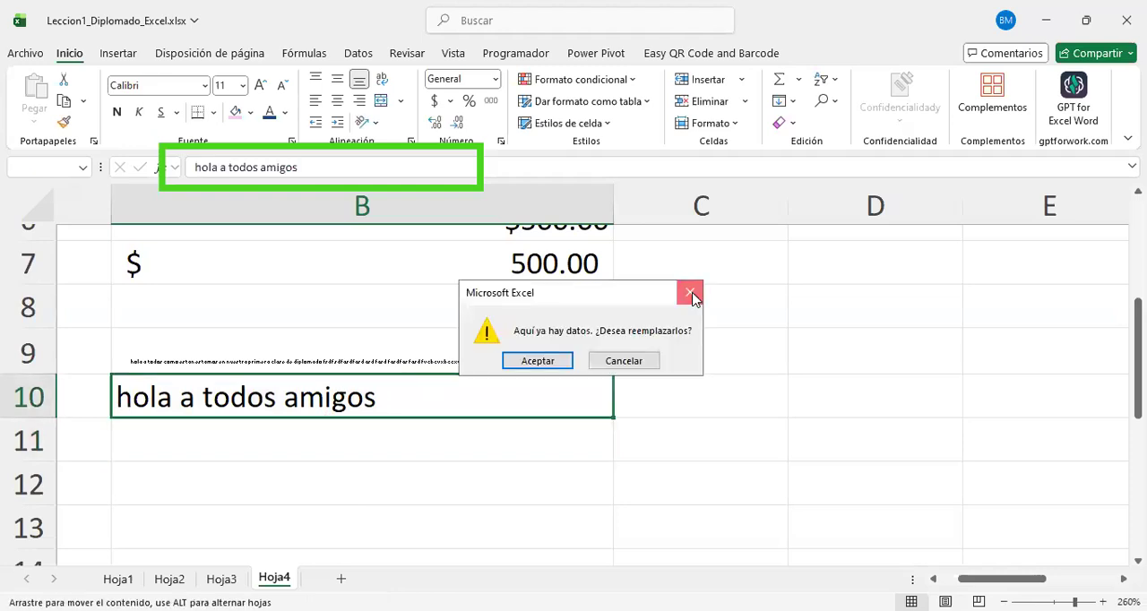
click(693, 293)
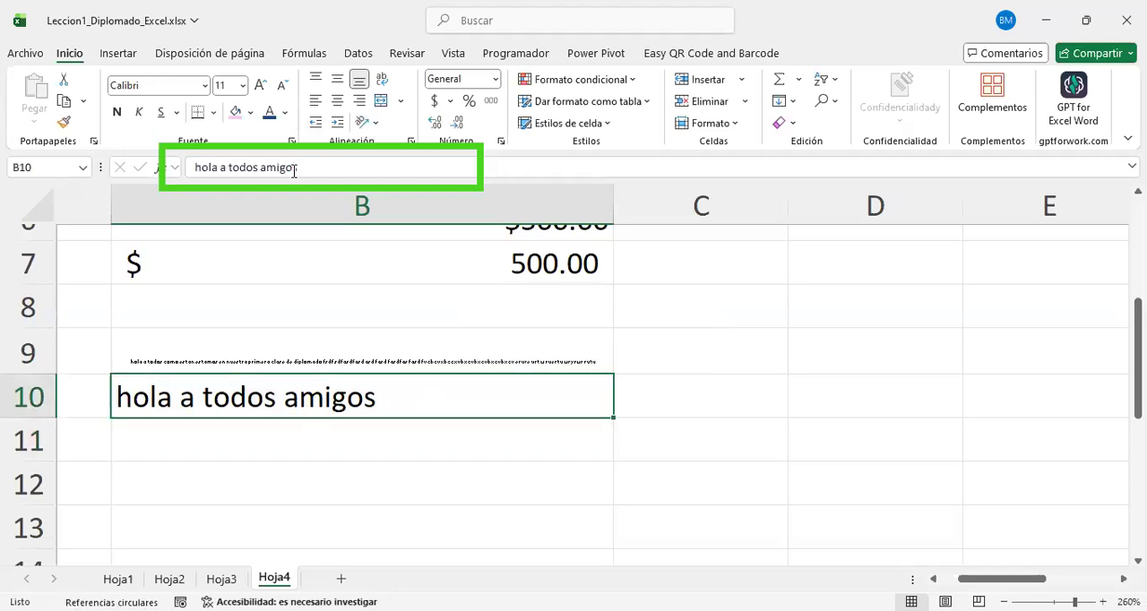
click(329, 172)
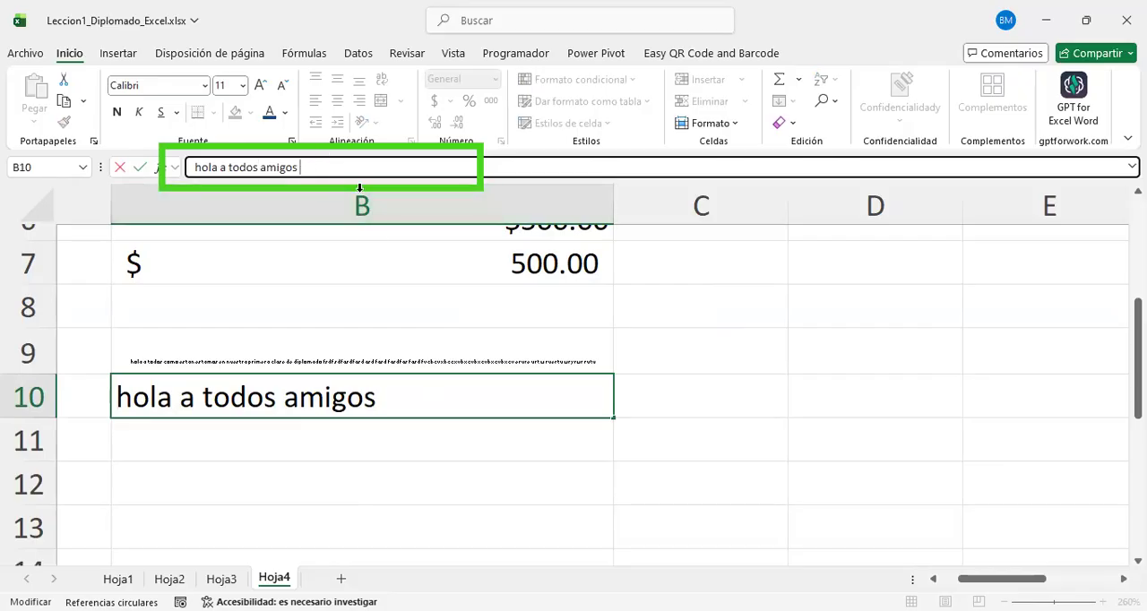
text(sfdgsfdg)
key(ctrl+Return)
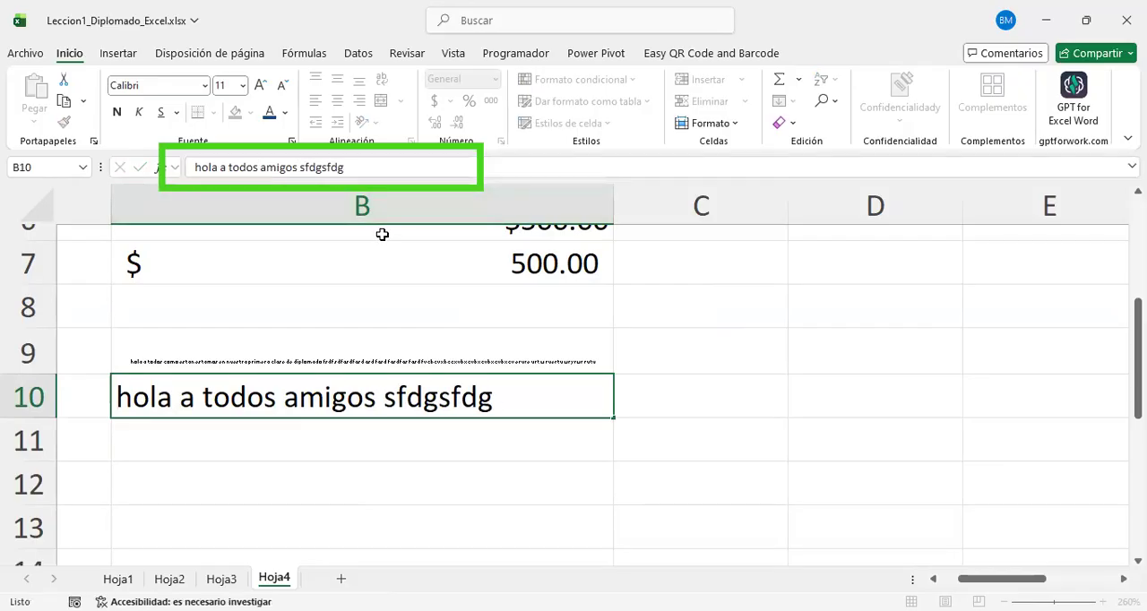
key(Return)
key(Up)
Step: Expand the formula bar for B9 to cover most of the sheet, and shrink it back to a single line
click(476, 356)
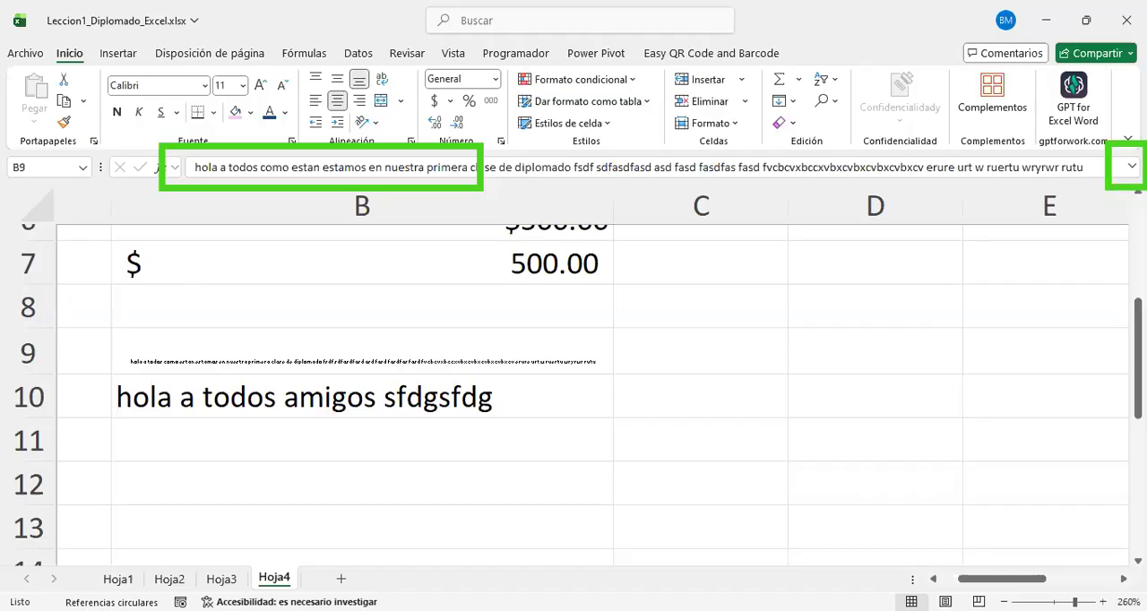
click(1131, 166)
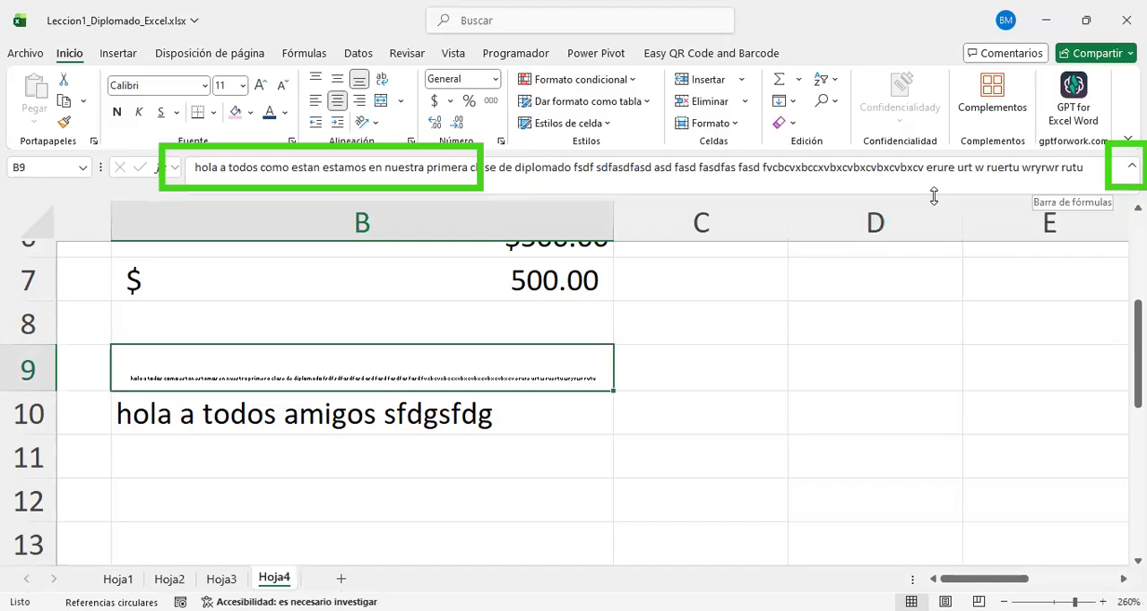
drag(934, 196, 942, 269)
drag(950, 355, 965, 510)
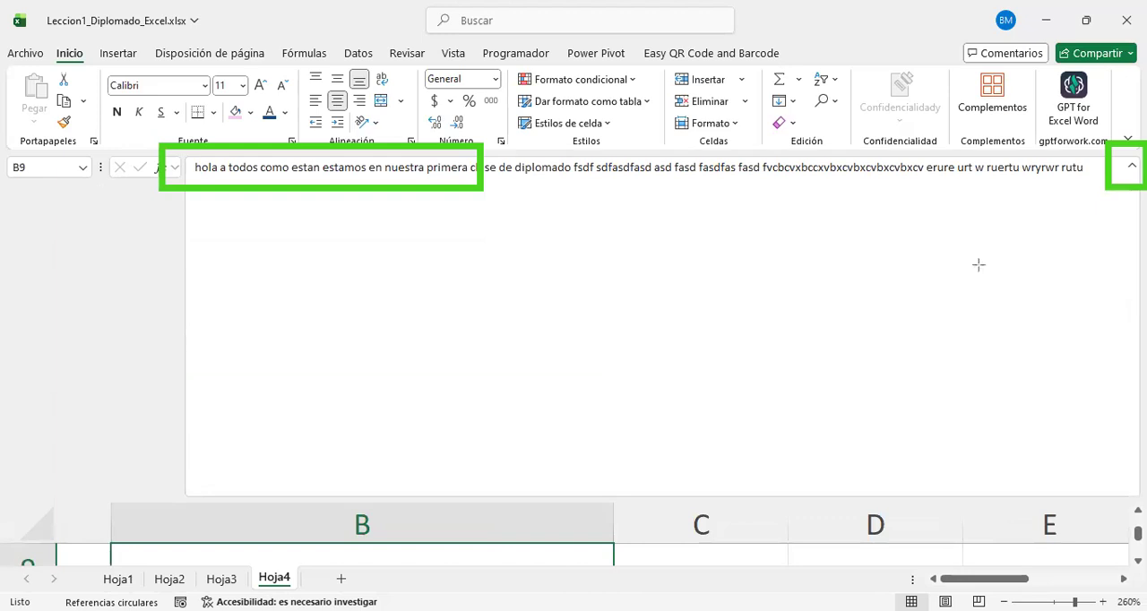
drag(1113, 201, 1129, 484)
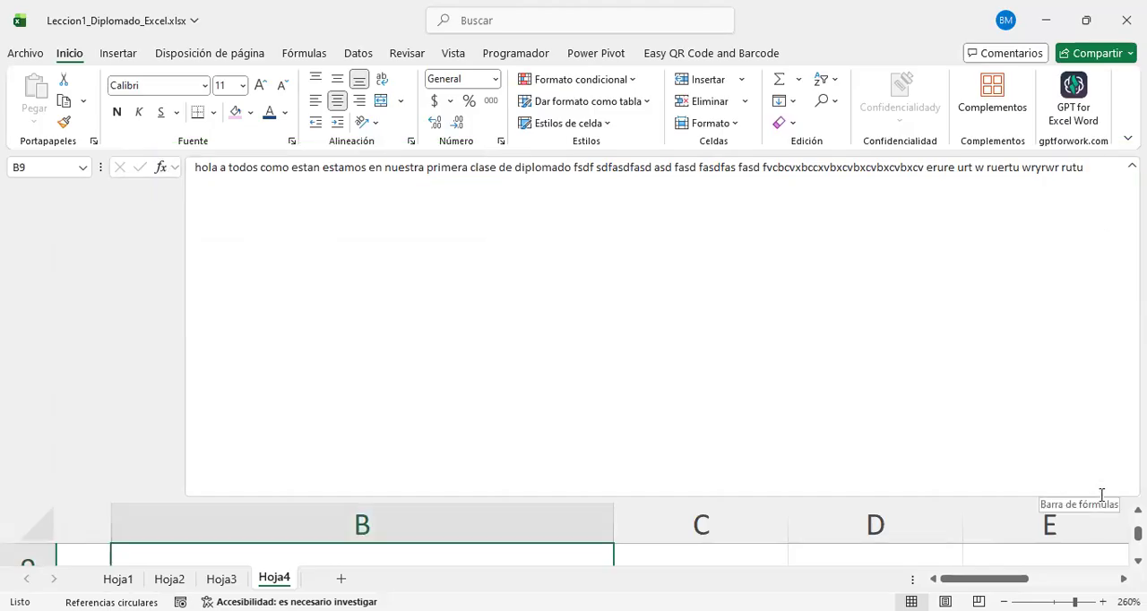
drag(968, 500, 989, 175)
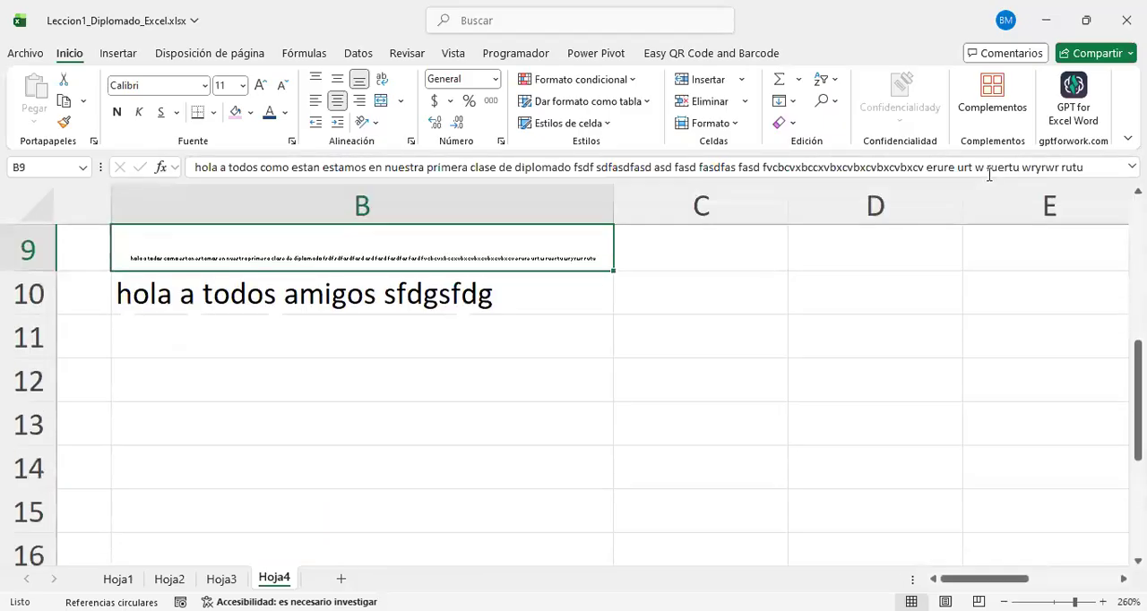
key(Down)
key(Down)
click(366, 265)
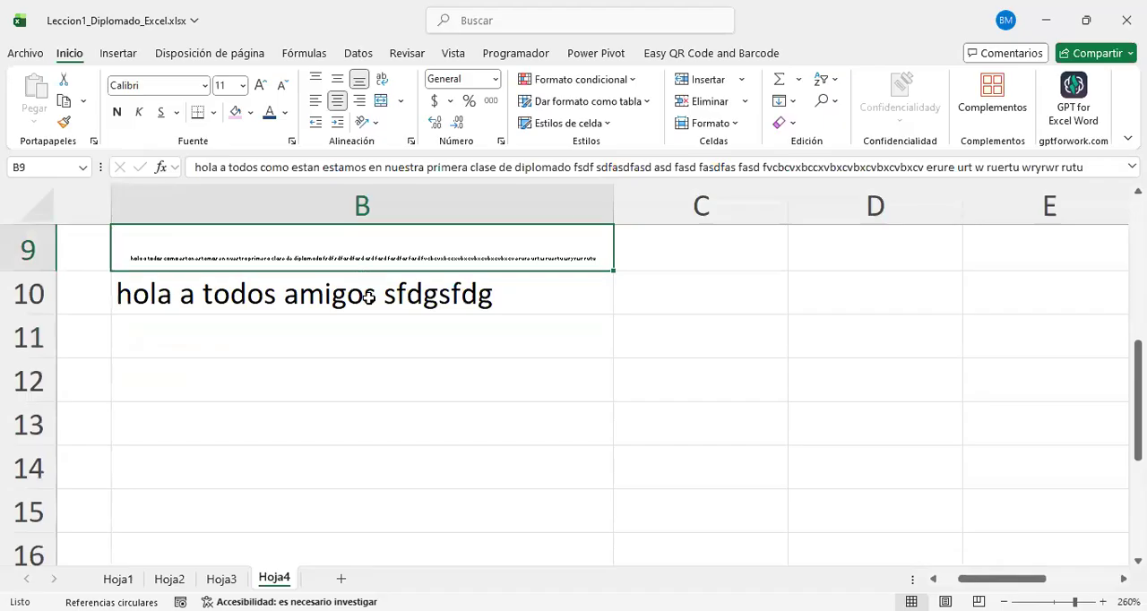
Step: Open B10's text for editing in the formula bar without changing it, and enter "F2" in B12
click(367, 298)
click(365, 164)
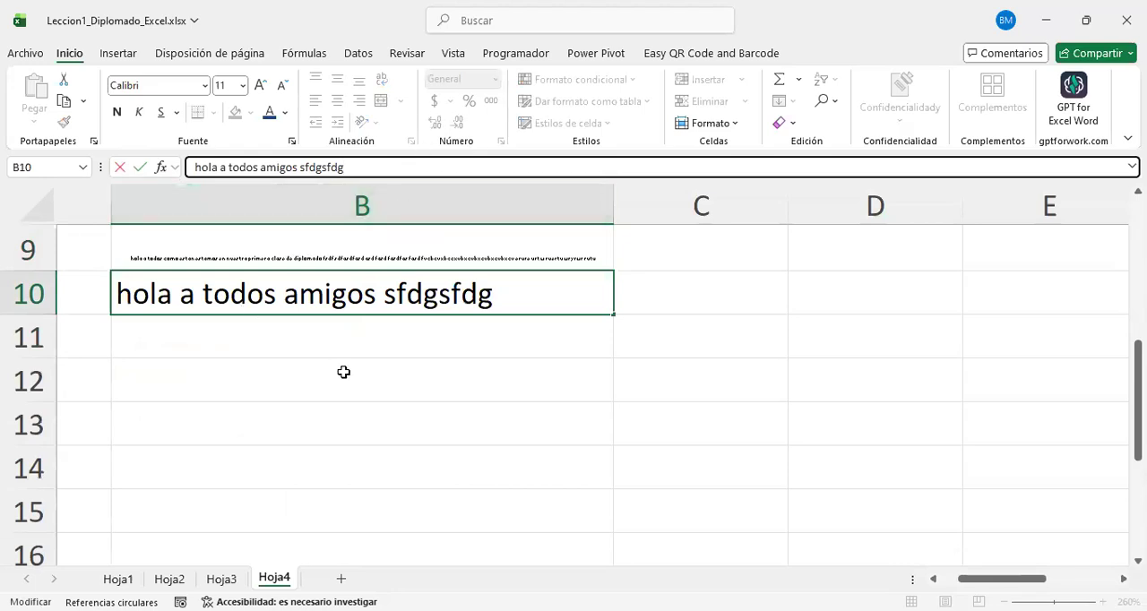
key(Return)
click(414, 376)
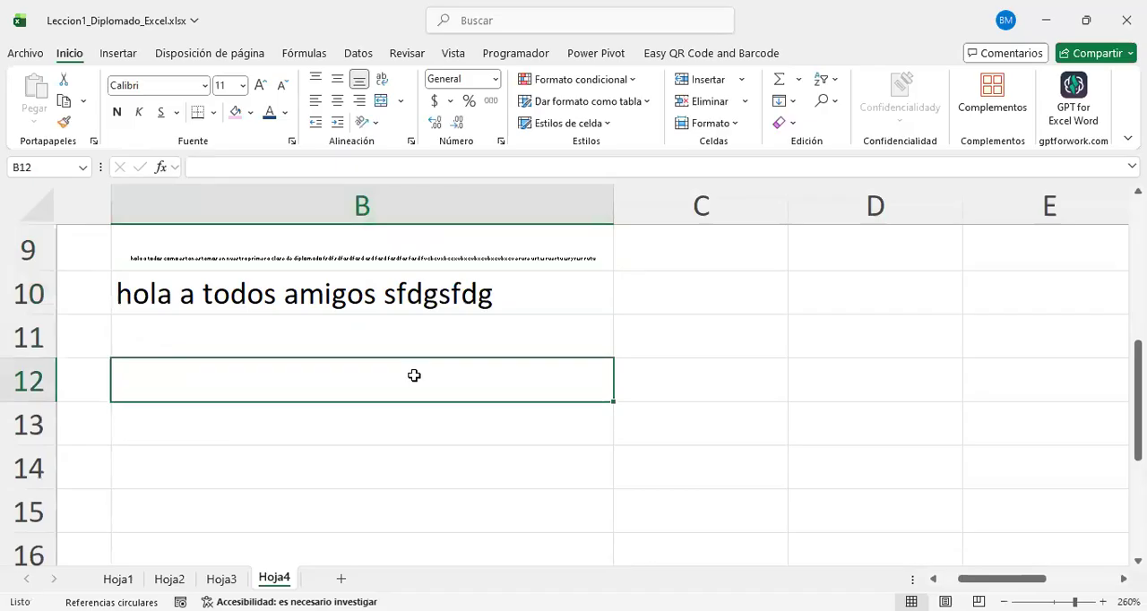
text(F2)
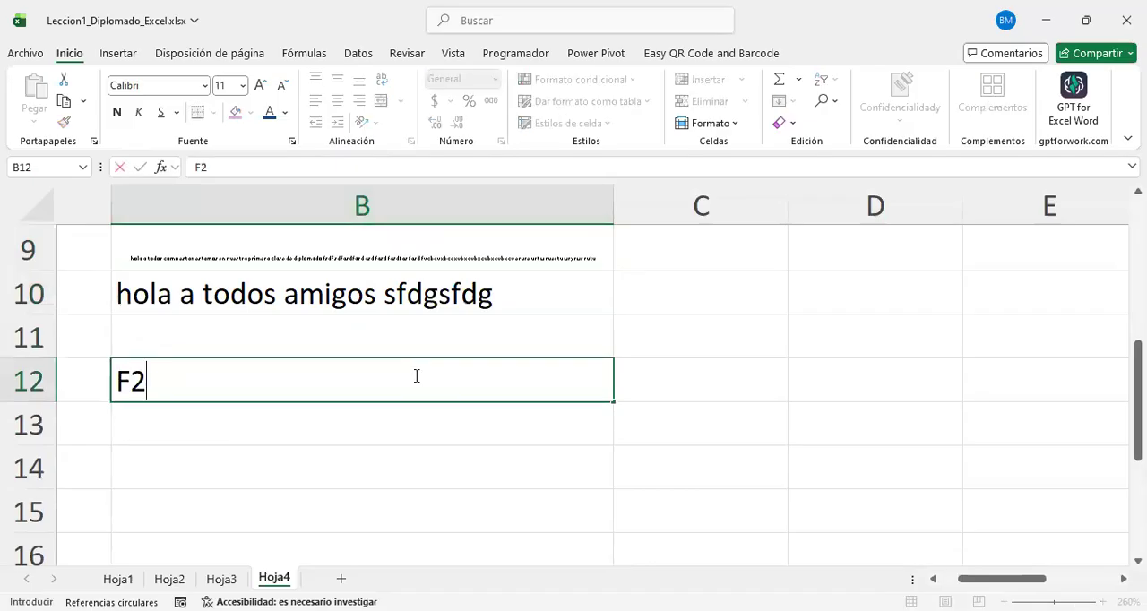
key(Return)
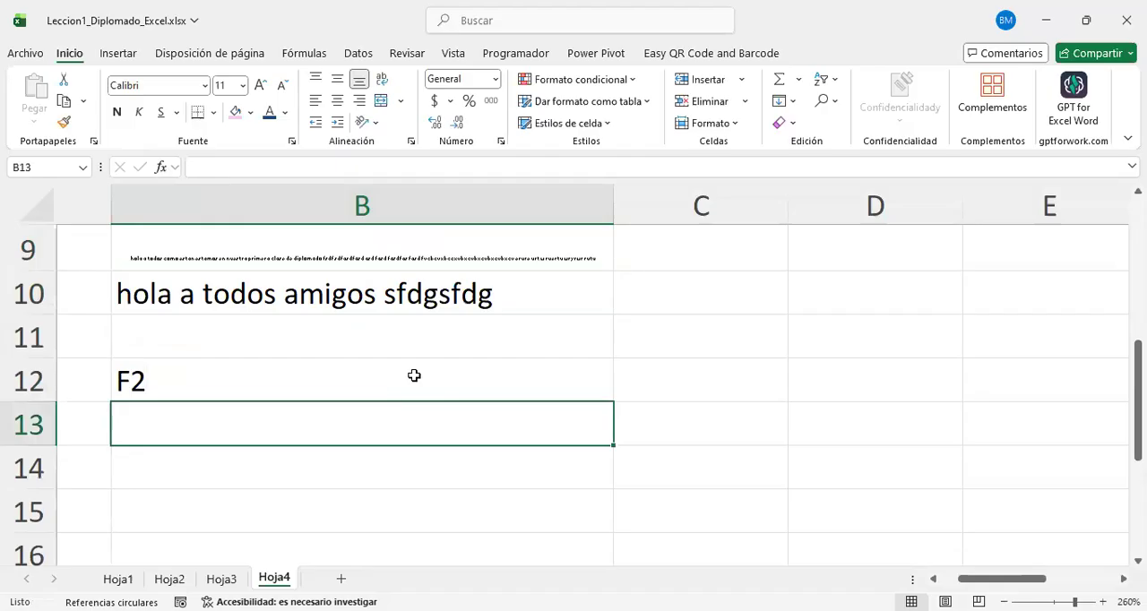
Step: Edit B10 directly in the cell, extending the end of its text with "cdetwer erwret fgre"
click(414, 376)
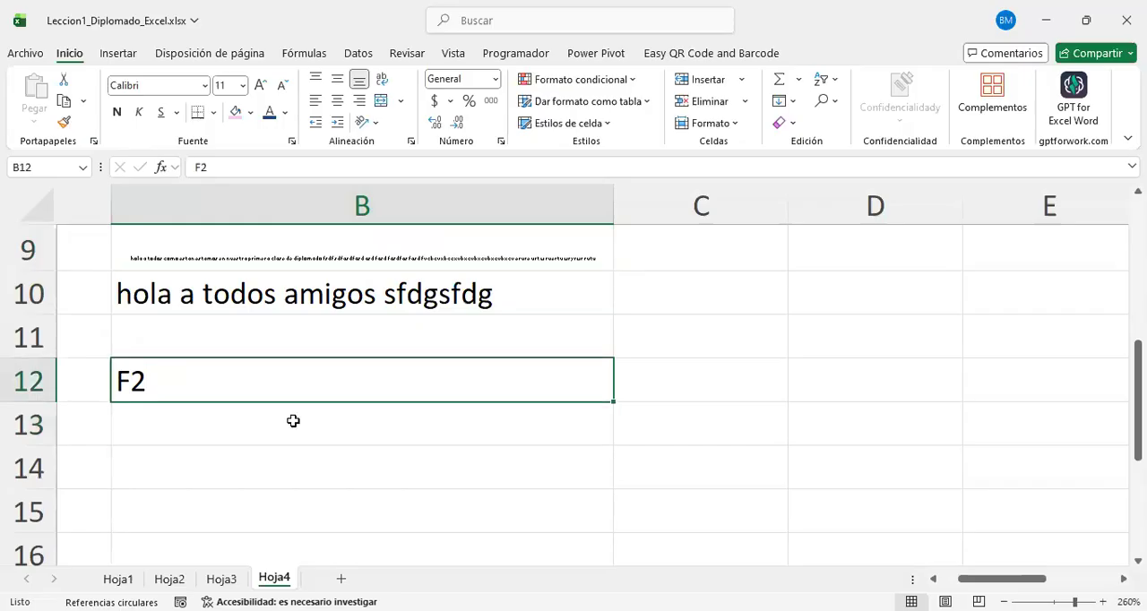
click(389, 305)
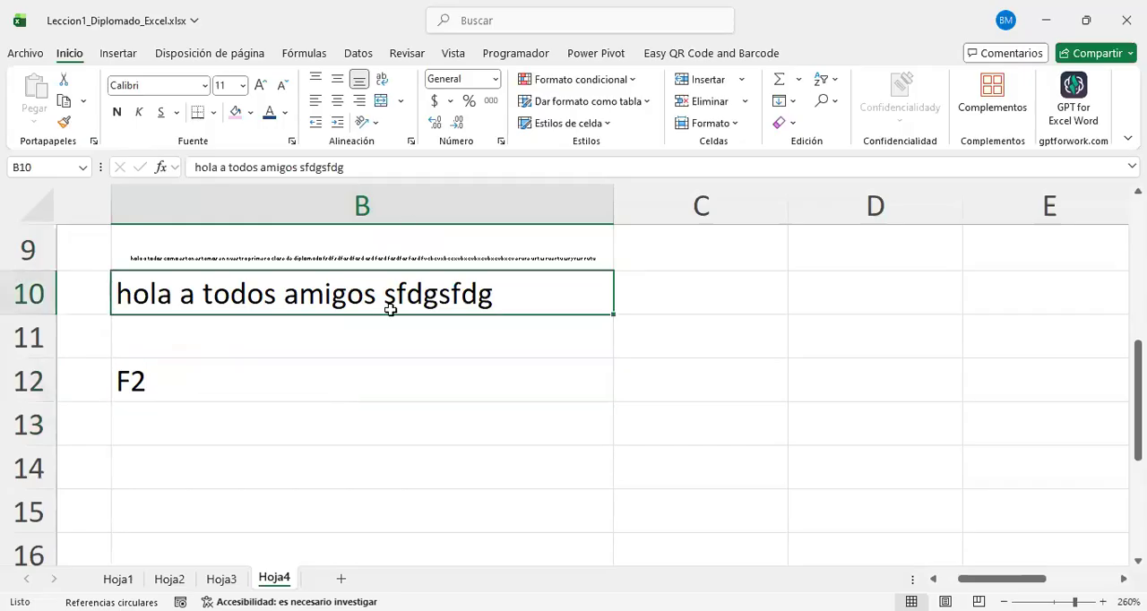
click(256, 370)
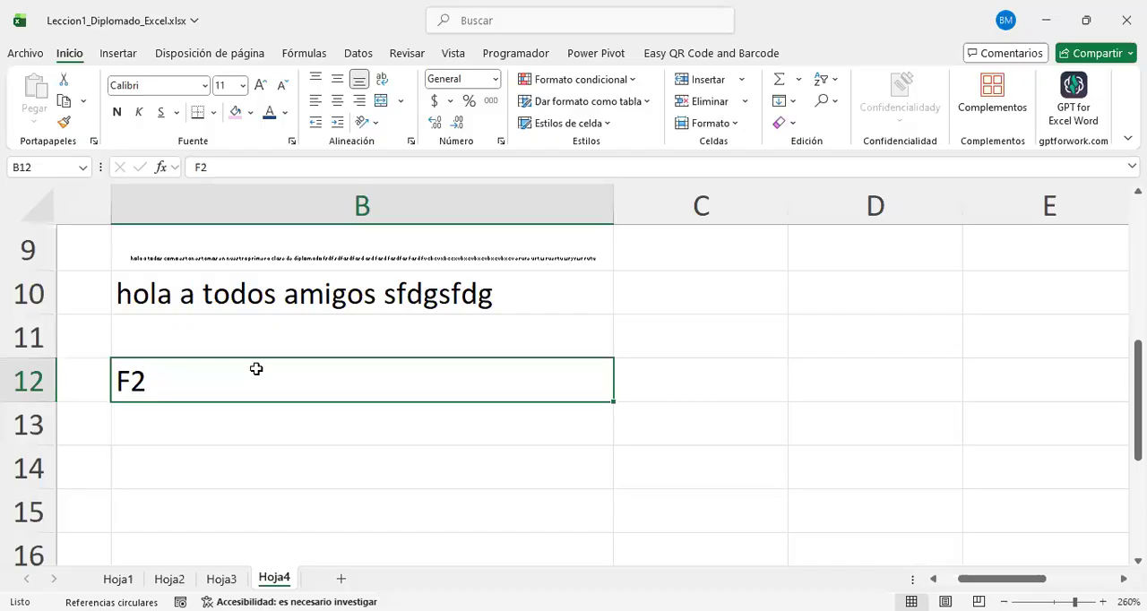
click(492, 295)
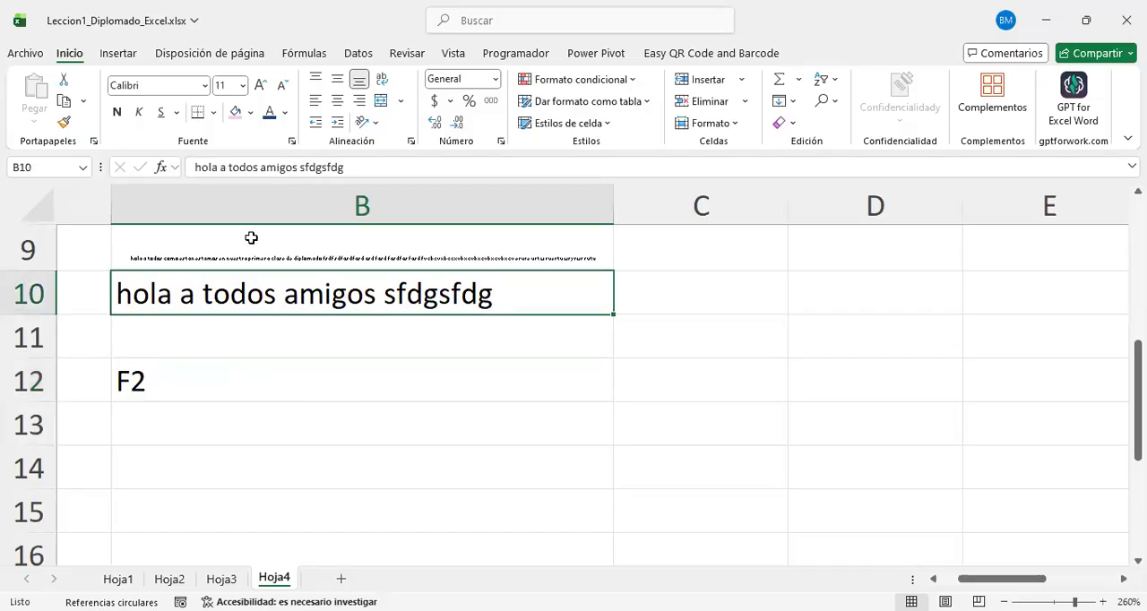
key(F2)
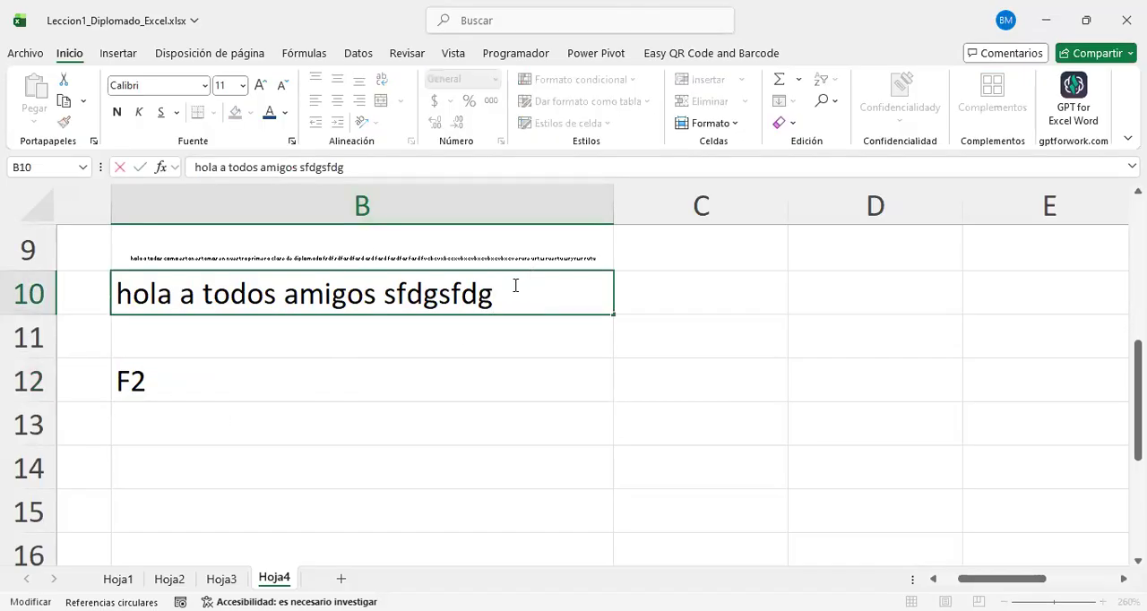
click(262, 295)
click(499, 296)
text(cd)
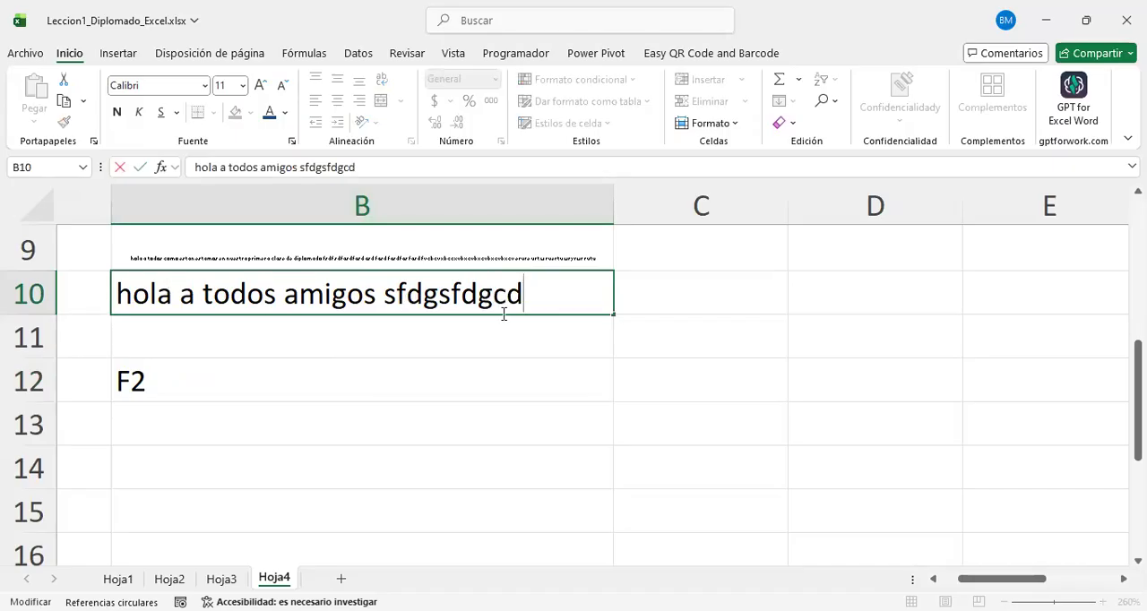
text(efgre)
click(533, 301)
text(twer erw)
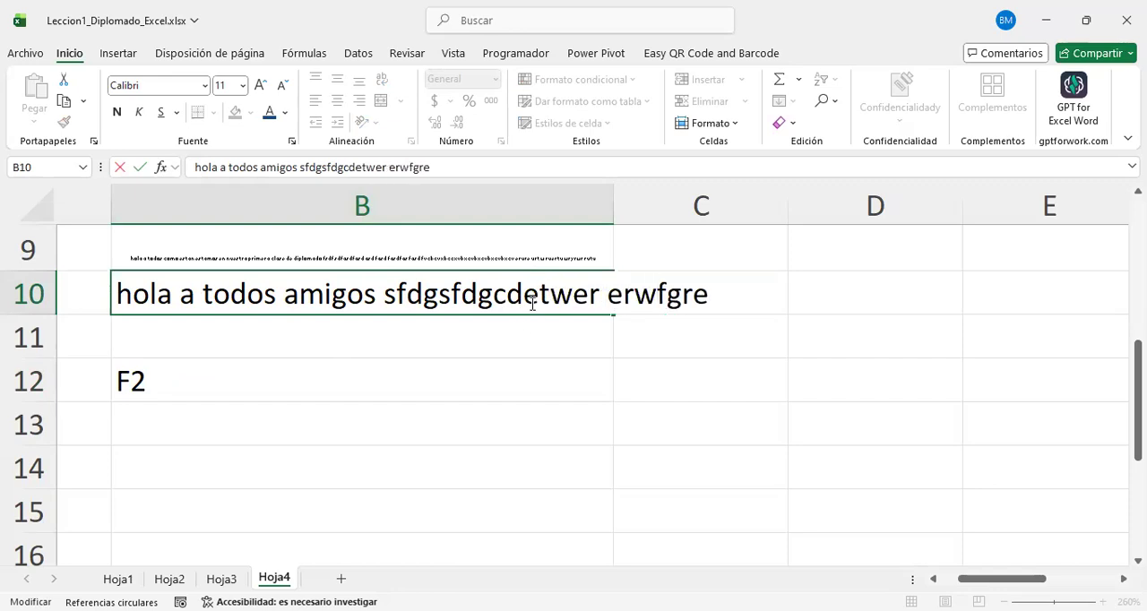
text(ret)
Step: Insert extra characters among B10's first words so they read "holertwert a a erwtwre tortdos sewrtwer amigos"
click(283, 294)
text(sewrtwer)
click(158, 296)
text(ertwert)
click(326, 303)
text(rt)
click(308, 296)
text(erwtwre)
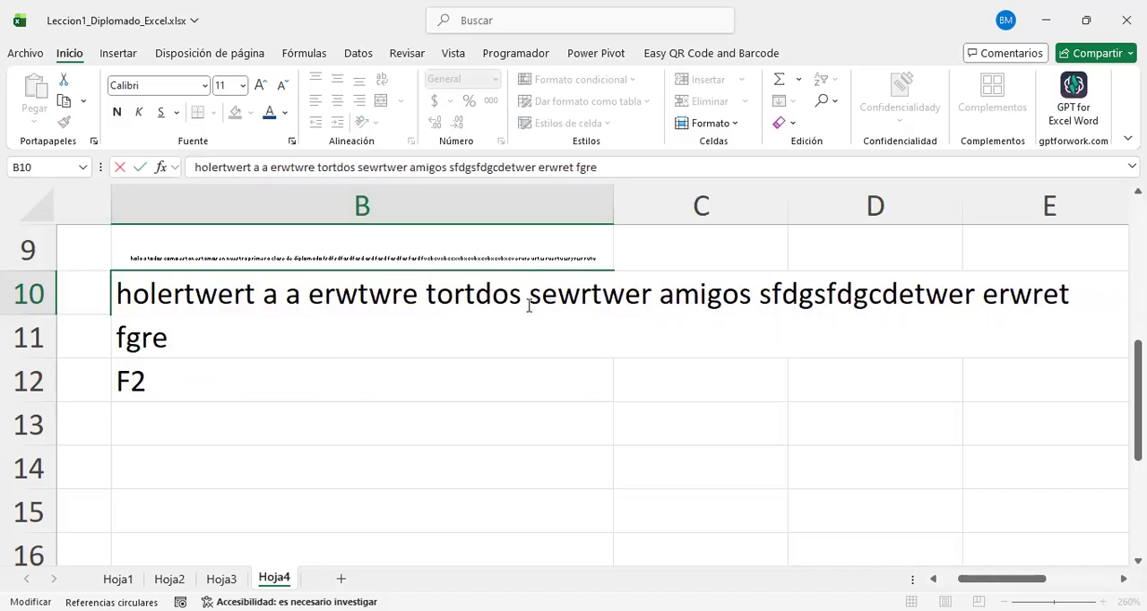
Step: Append "ewrtwertwe werywertwer kuykyukyuk" to B10 and confirm the entry
click(484, 338)
text(ewrtwertwe)
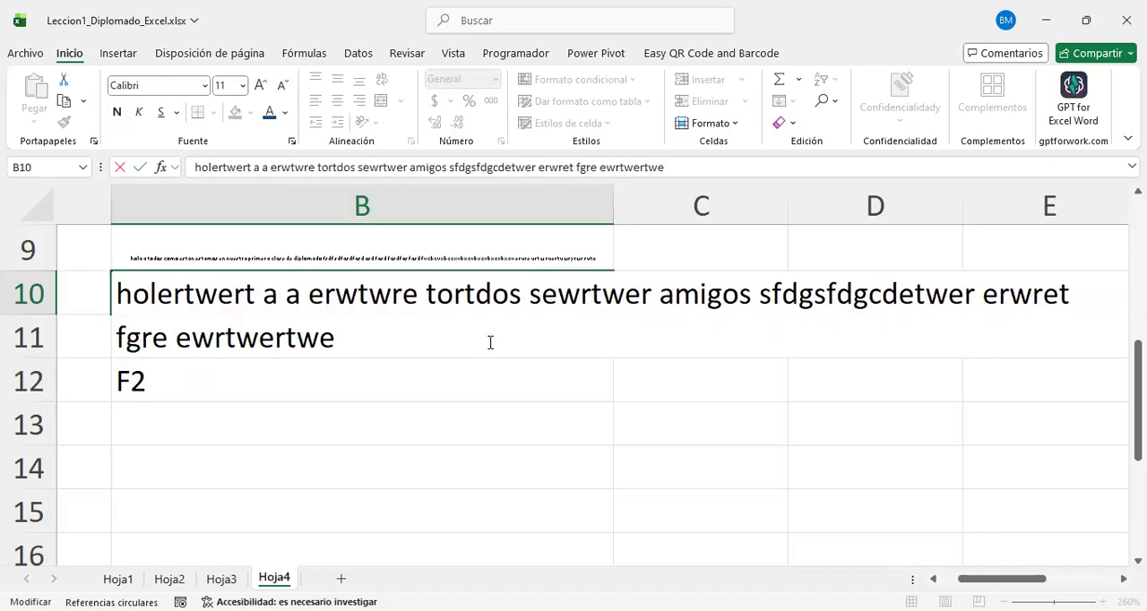
text( werywertwer kuykyukyuk)
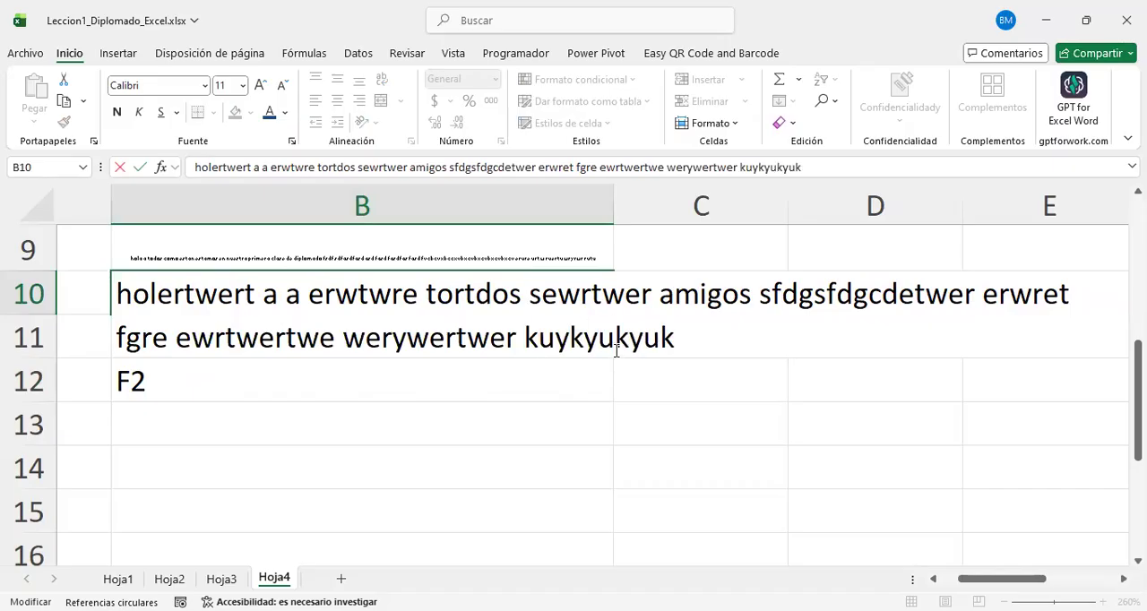
key(Return)
click(494, 438)
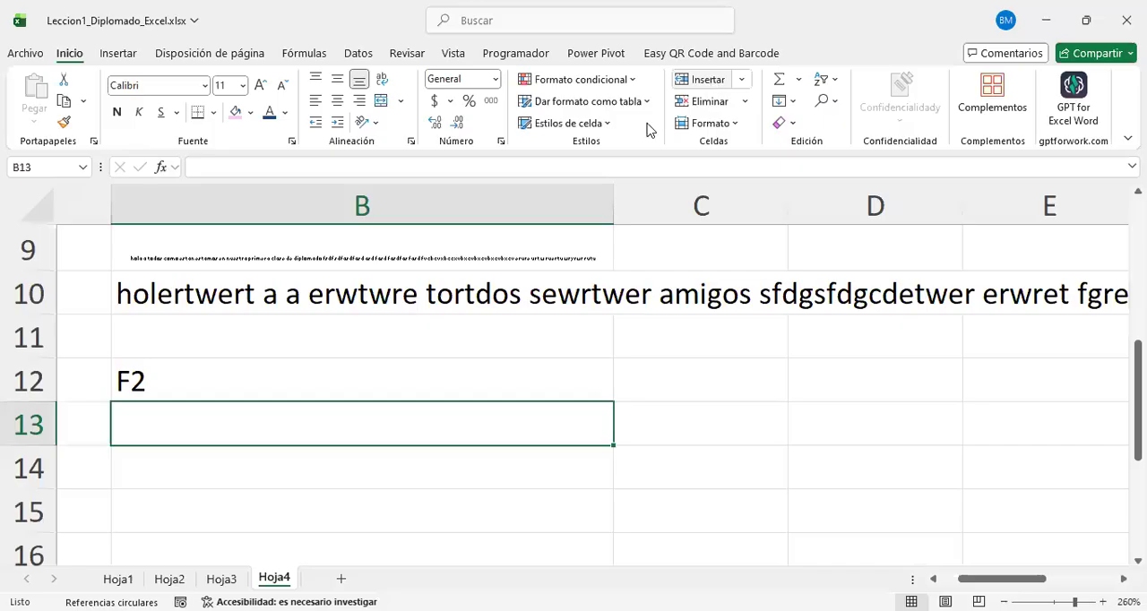
Step: Switch to the PowerPoint presentation and mark the font, style, size and colour options on the FUENTE slide in green ink
key(ctrl+Home)
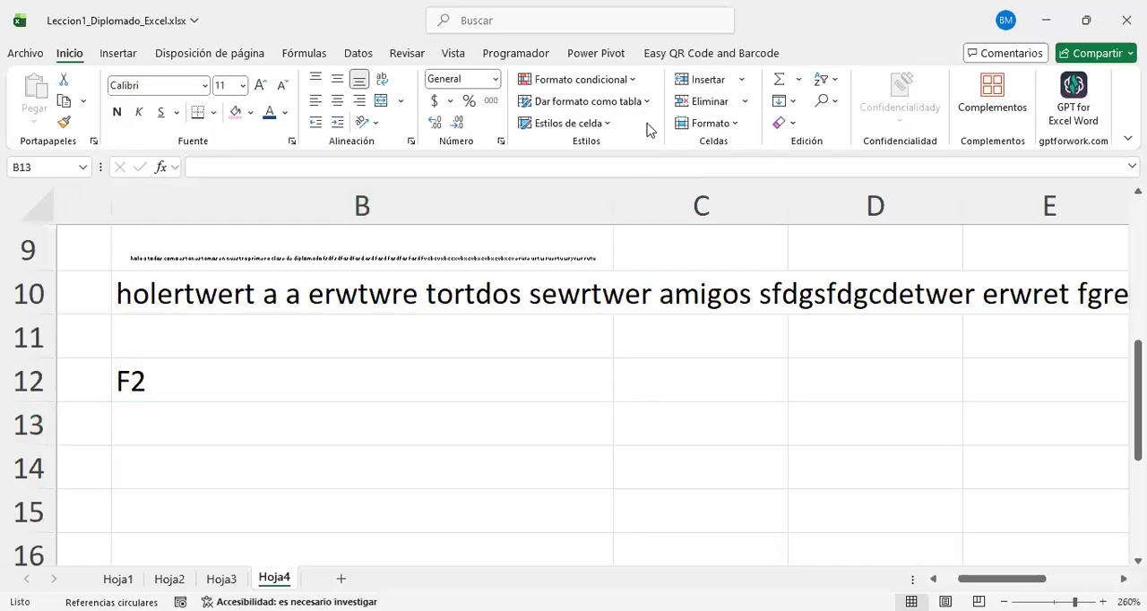
key(alt+Tab)
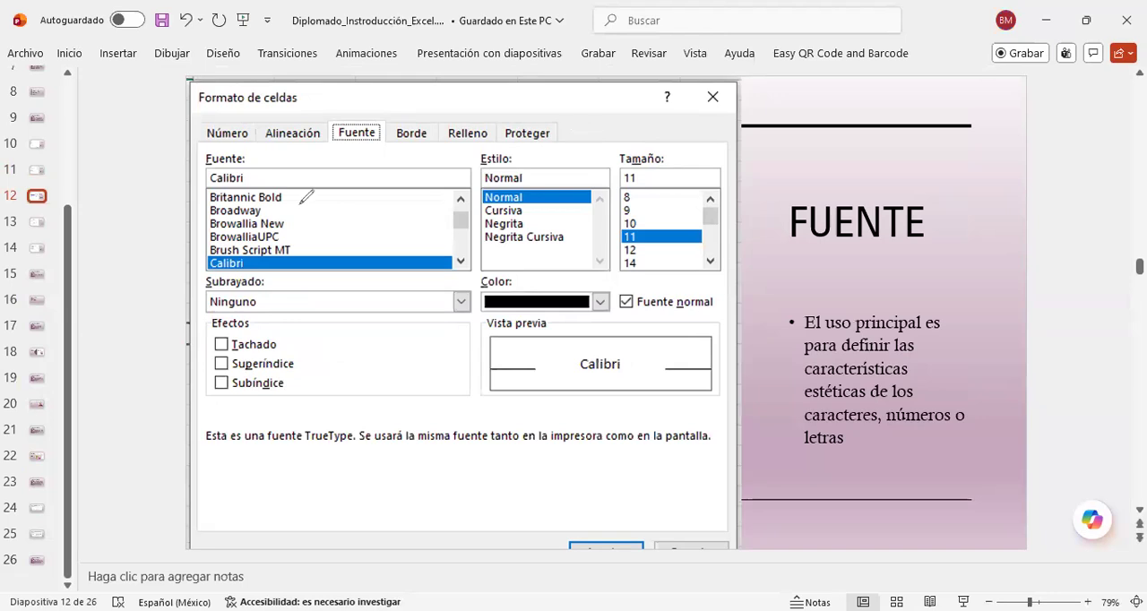
drag(310, 217, 379, 156)
drag(303, 243, 344, 232)
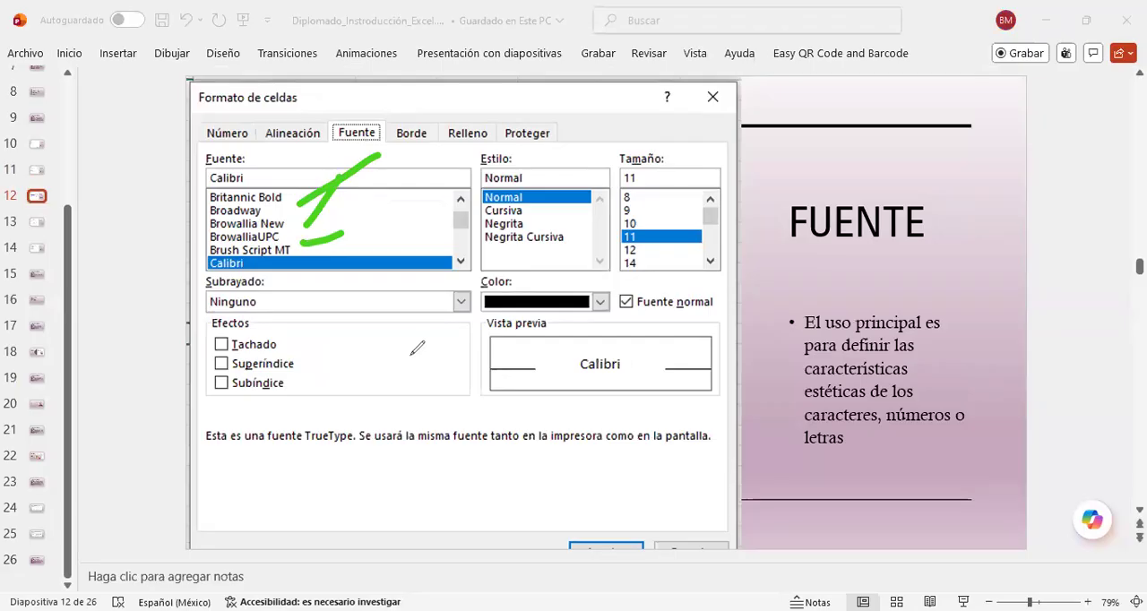
mouse_move(576, 187)
mouse_down()
mouse_move(529, 213)
mouse_move(561, 253)
mouse_up()
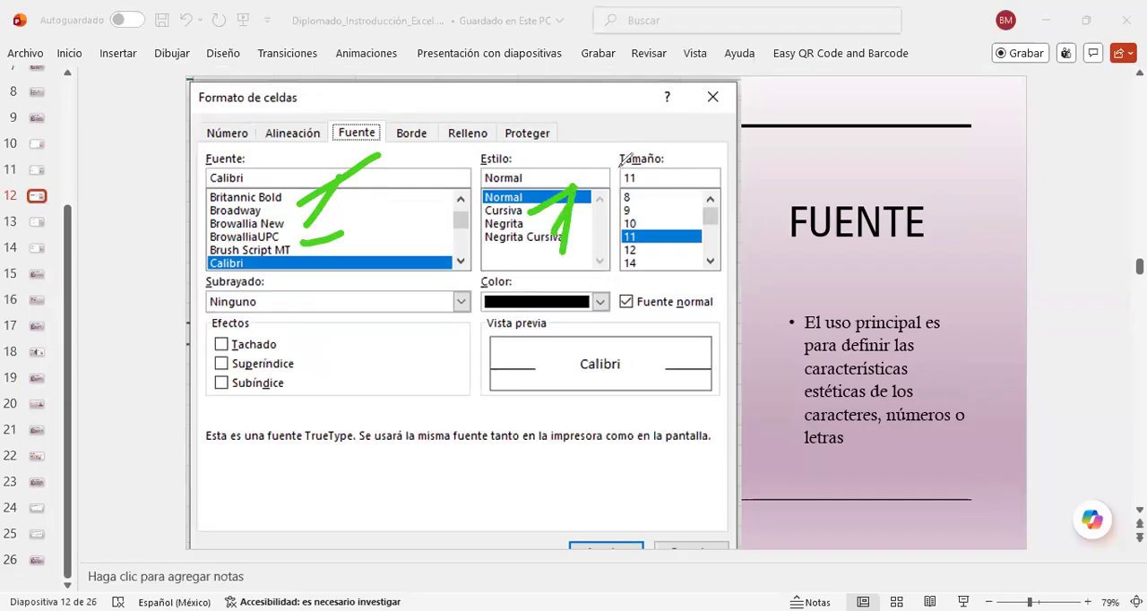
mouse_move(618, 164)
mouse_down()
mouse_move(741, 243)
mouse_move(710, 264)
mouse_up()
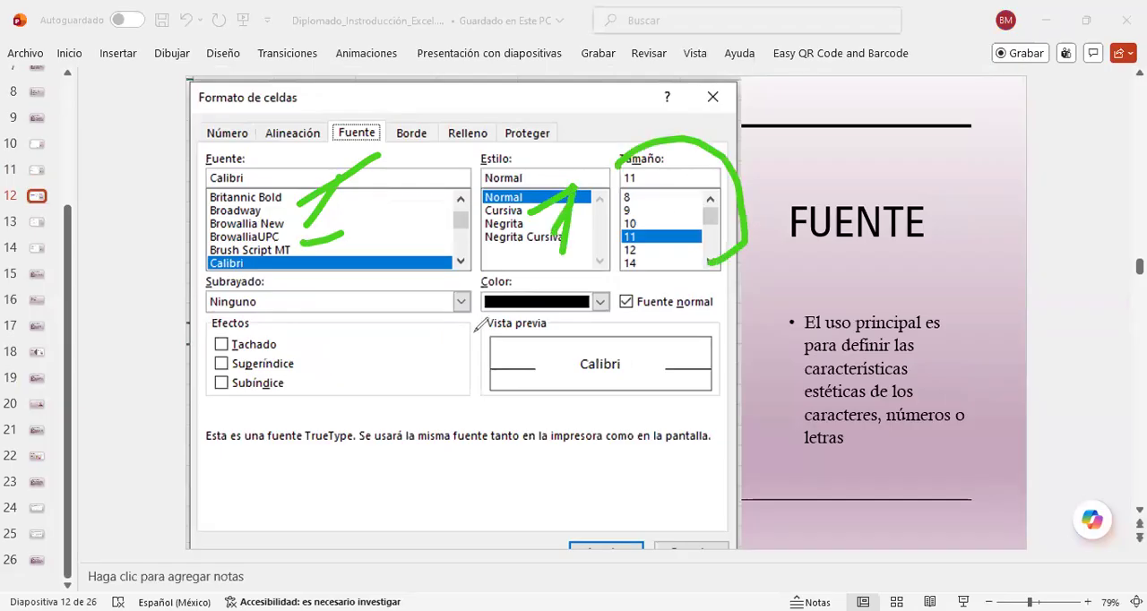
drag(537, 266, 471, 331)
Step: Handwrite the letters "hda" below the Efectos section, underline them twice, and add small marks above and below beside them
drag(246, 478, 424, 497)
mouse_move(289, 410)
mouse_down()
mouse_move(296, 489)
mouse_move(318, 488)
mouse_up()
drag(365, 453, 359, 479)
drag(365, 419, 363, 480)
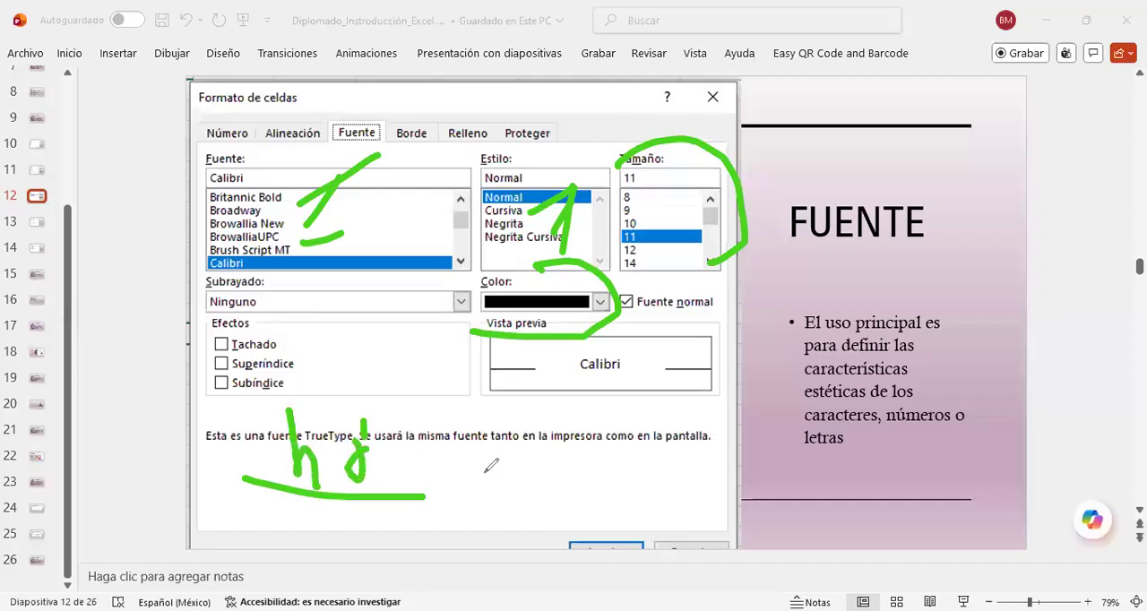
mouse_move(414, 446)
mouse_down()
mouse_move(390, 467)
mouse_move(416, 482)
mouse_up()
drag(281, 484, 433, 489)
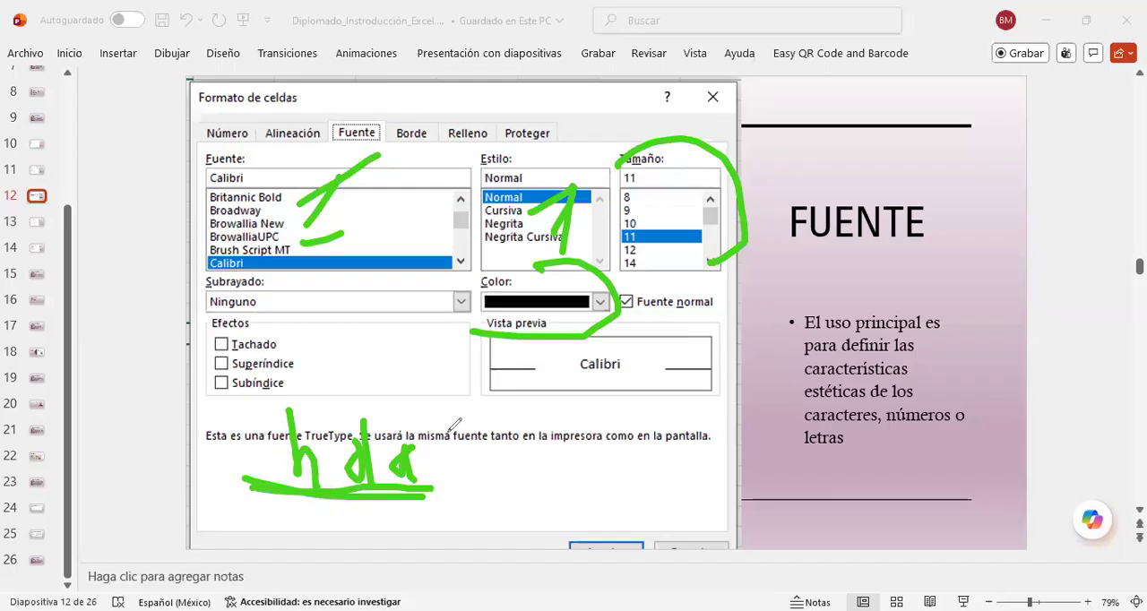
drag(435, 423, 430, 429)
click(433, 469)
drag(433, 472, 438, 469)
Step: Outline the Vista previa box on the FUENTE slide in green ink and advance to the BORDE slide
mouse_move(482, 341)
mouse_down()
mouse_move(490, 401)
mouse_move(637, 402)
mouse_move(708, 399)
mouse_move(721, 363)
mouse_move(717, 330)
mouse_move(707, 336)
mouse_up()
drag(572, 335, 482, 340)
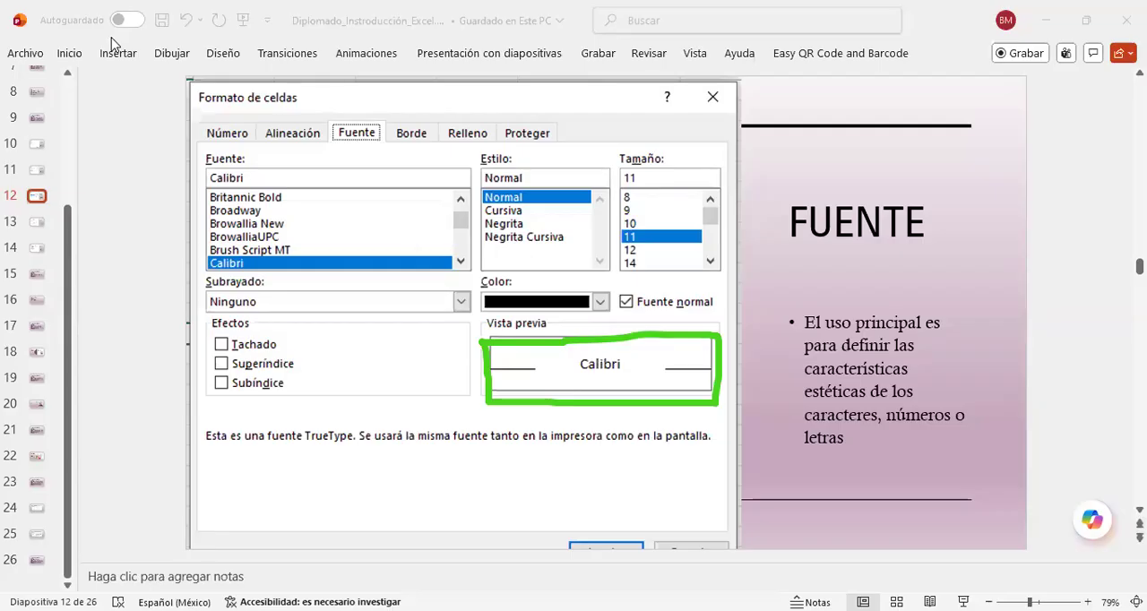
scroll(143, 175, down, 1)
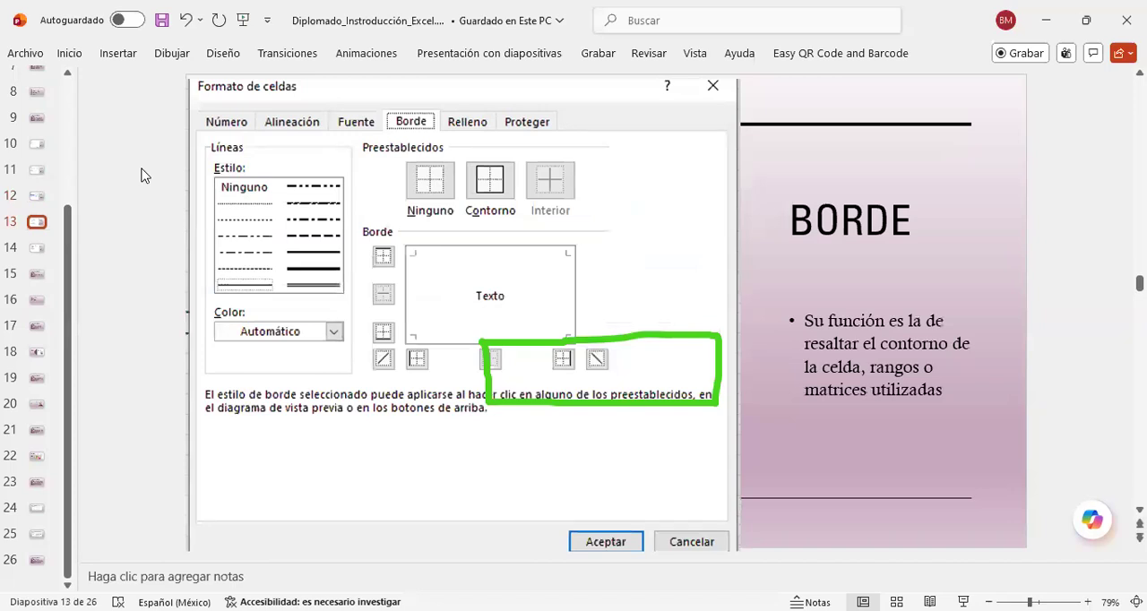
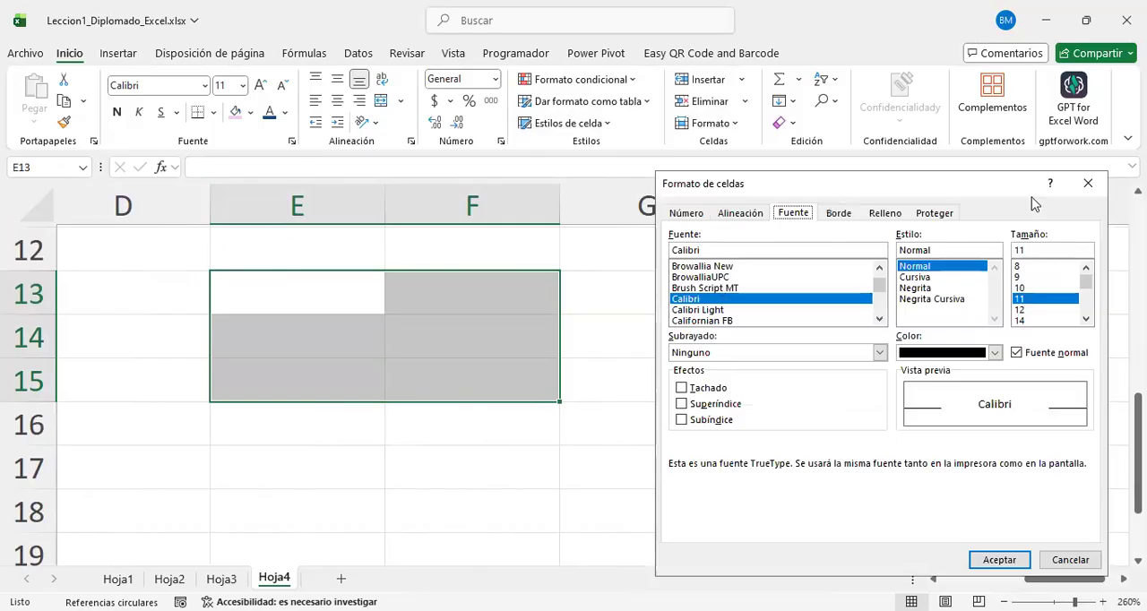
Step: Set the font of E13:F15 to Browallia New in Cursiva style, size 18, with the Tachado effect
click(715, 267)
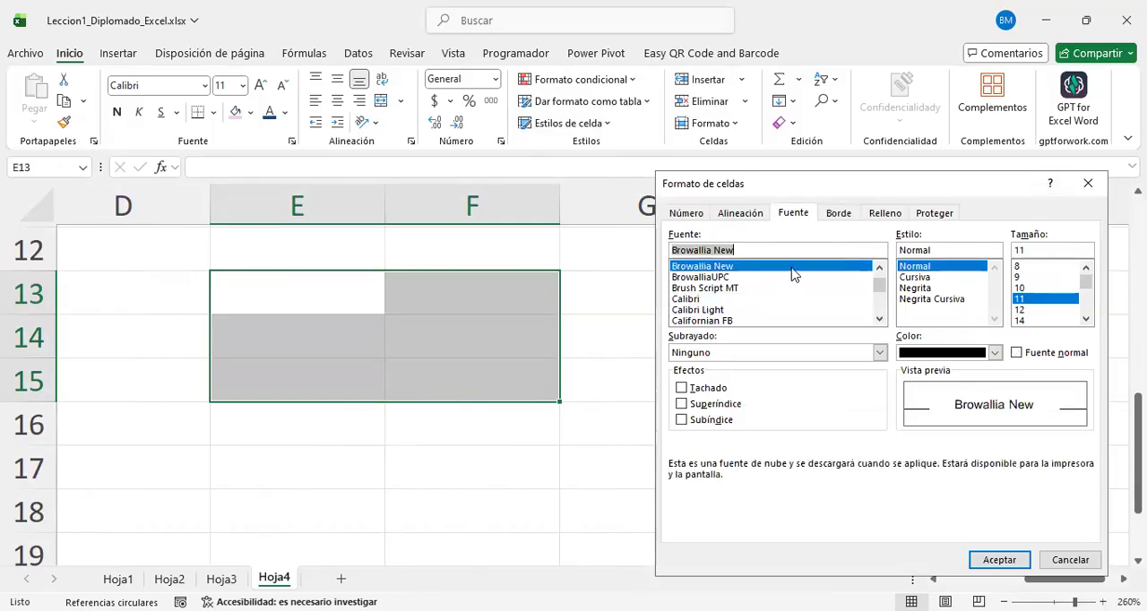
click(681, 393)
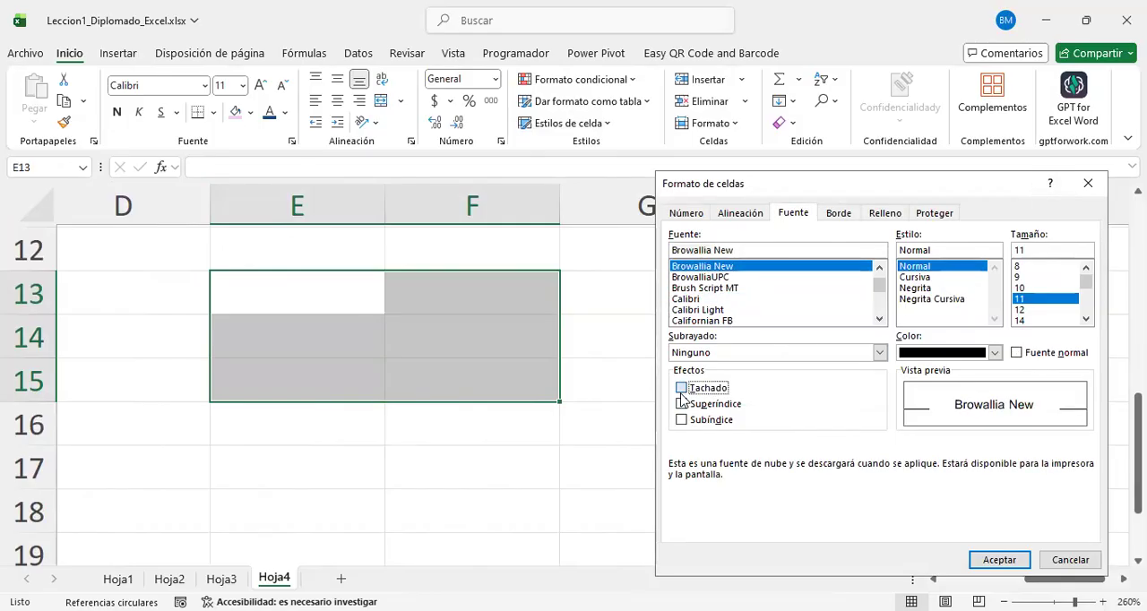
click(917, 276)
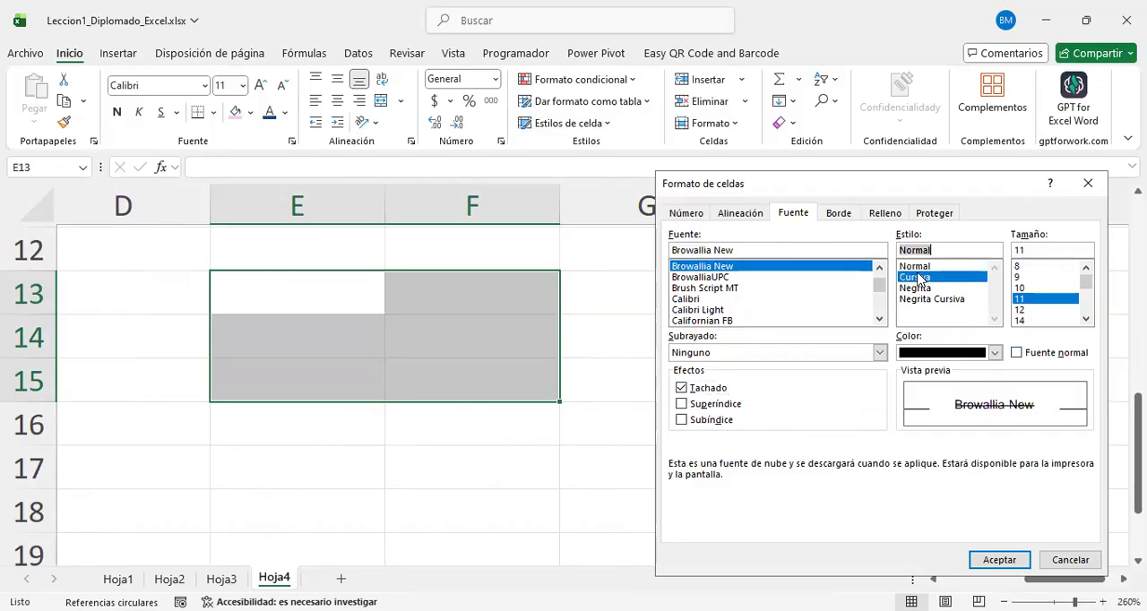
scroll(1022, 315, down, 1)
click(1022, 309)
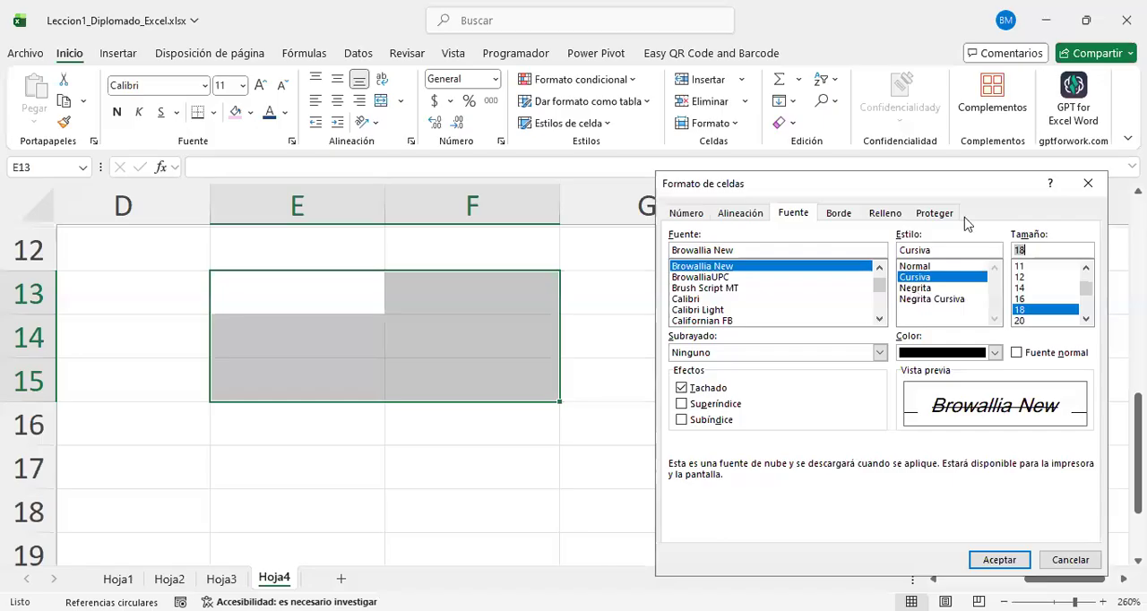
Step: Outline the range E13:F15 with a double-line border in the Automático colour
click(836, 215)
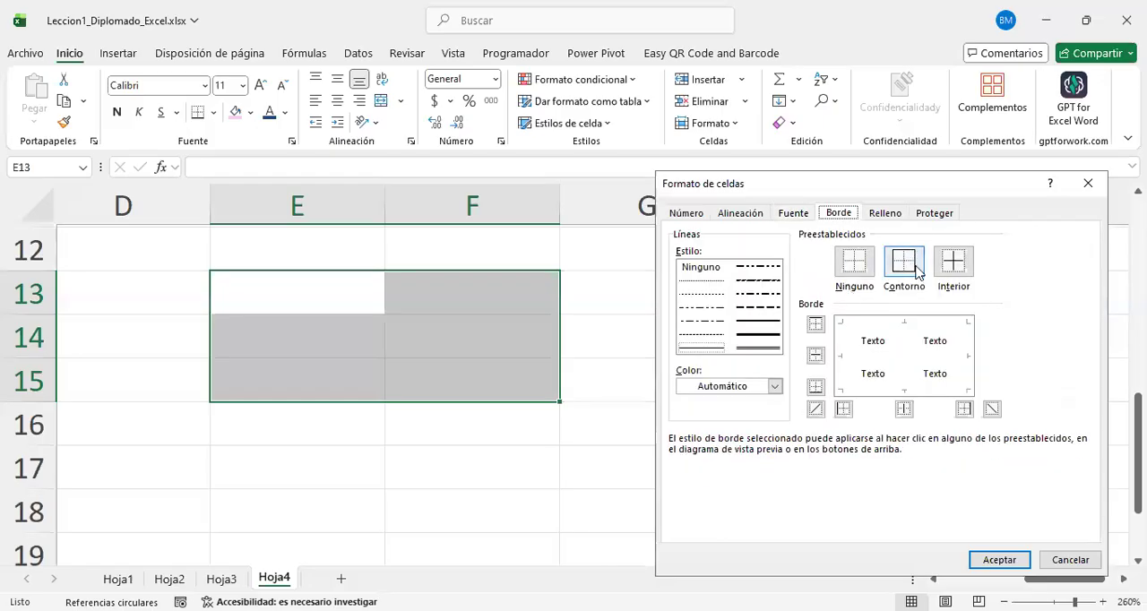
click(917, 274)
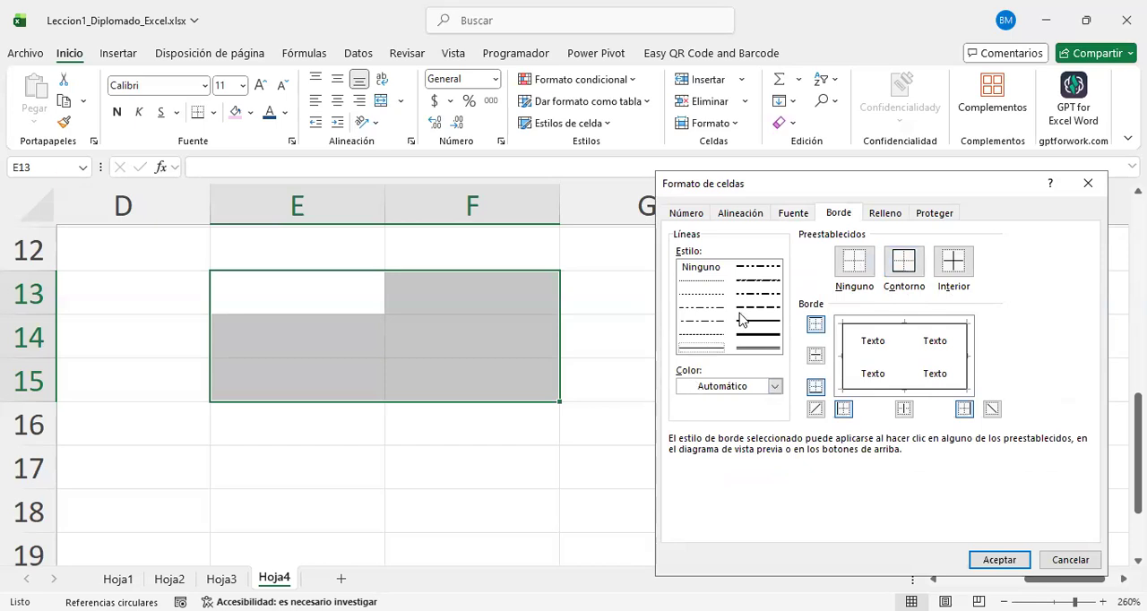
click(758, 349)
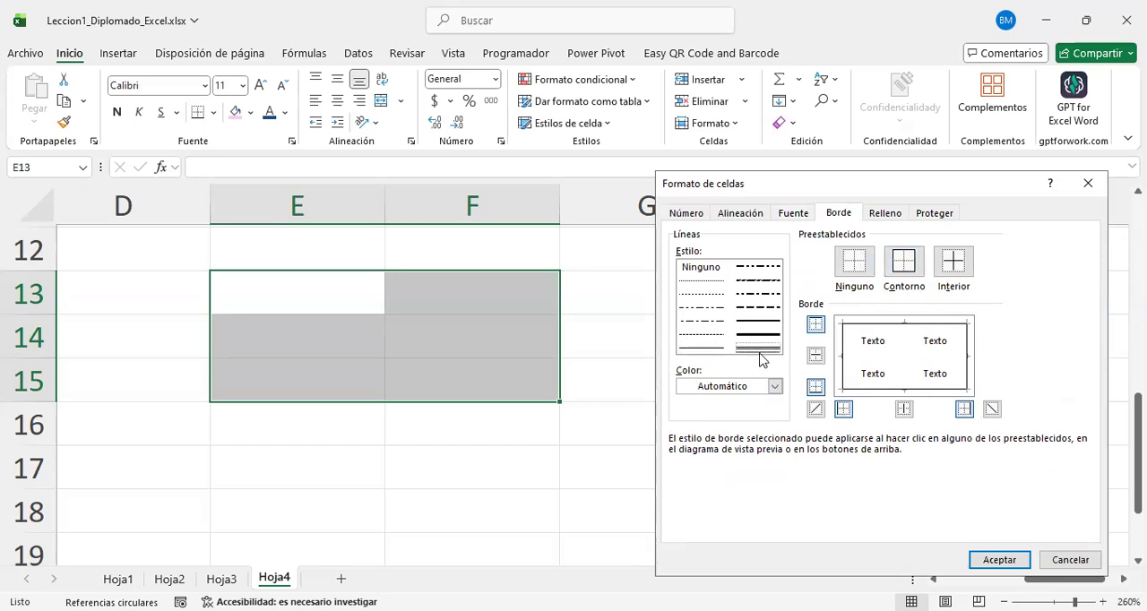
click(877, 328)
click(930, 389)
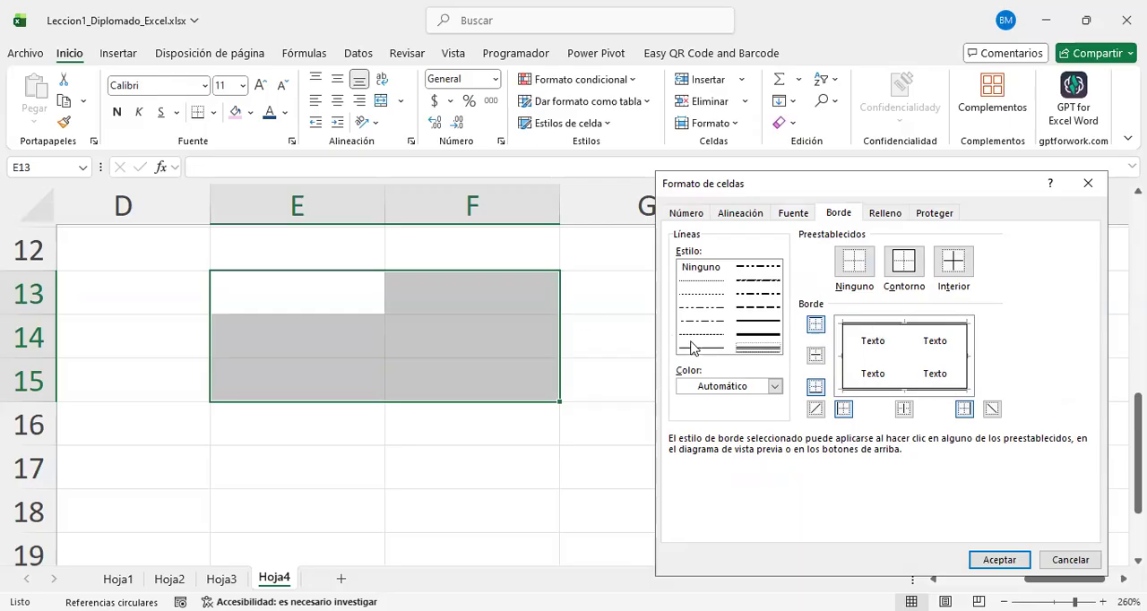
Step: Set the outer left and right borders of E13:F15 to a thick red dash-dot line
click(689, 293)
click(753, 294)
click(743, 337)
drag(846, 183, 744, 152)
click(656, 250)
click(649, 262)
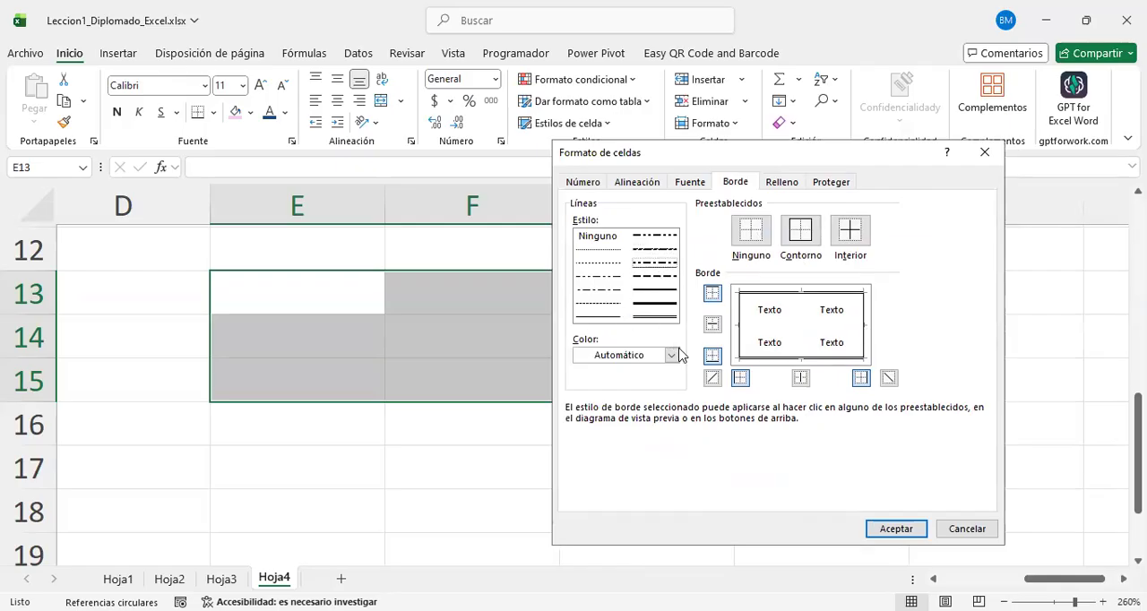
click(601, 350)
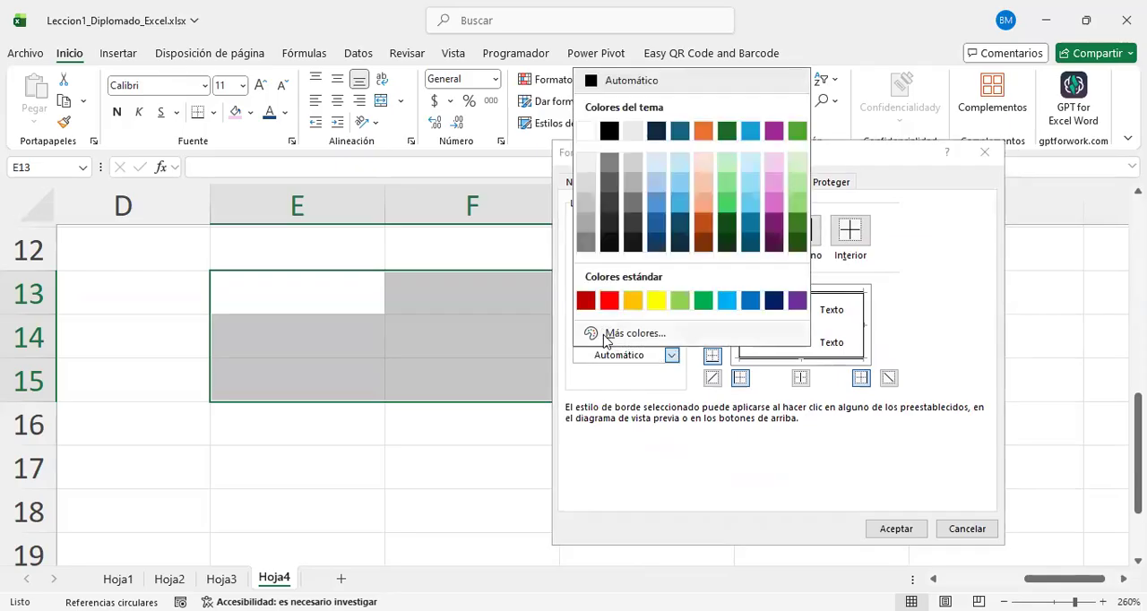
click(610, 301)
click(740, 318)
click(864, 321)
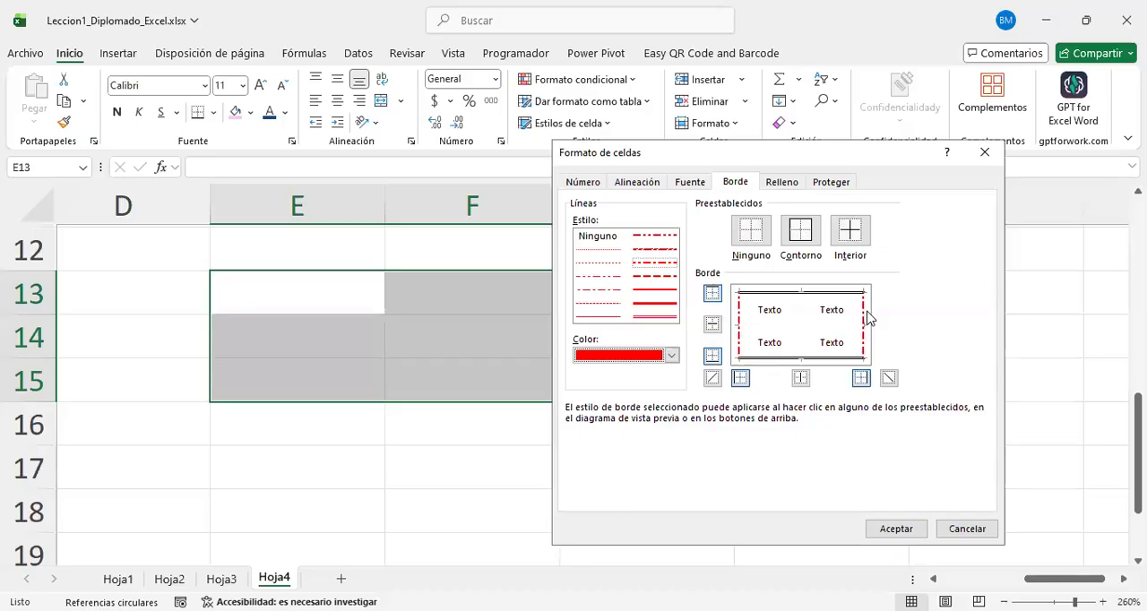
Step: Make the outer top border a green double line and the outer bottom border a light blue double line
click(655, 318)
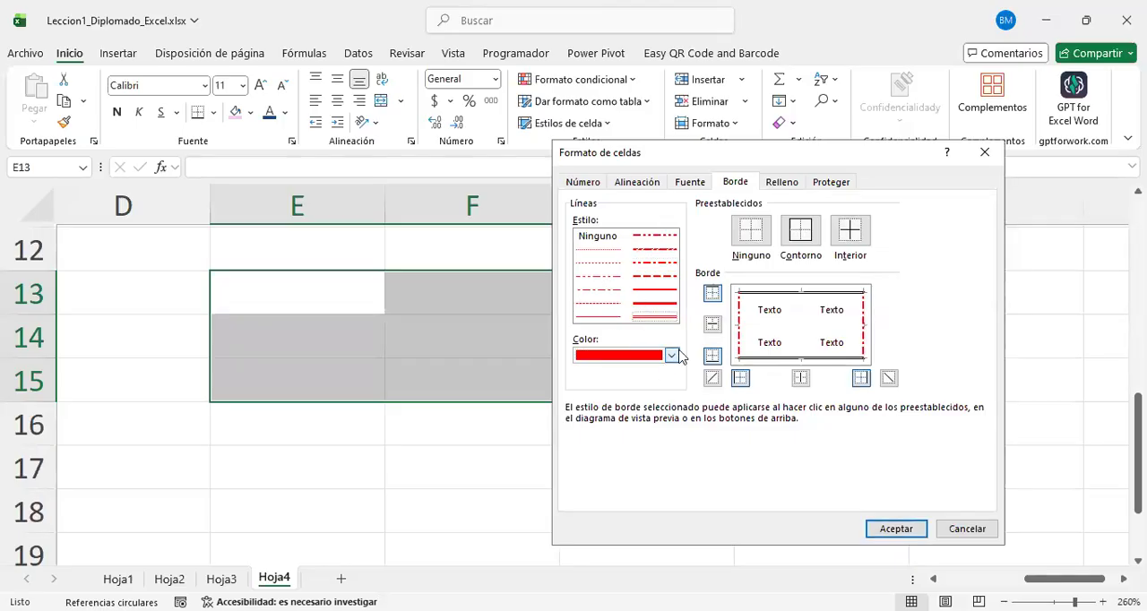
click(678, 356)
click(703, 300)
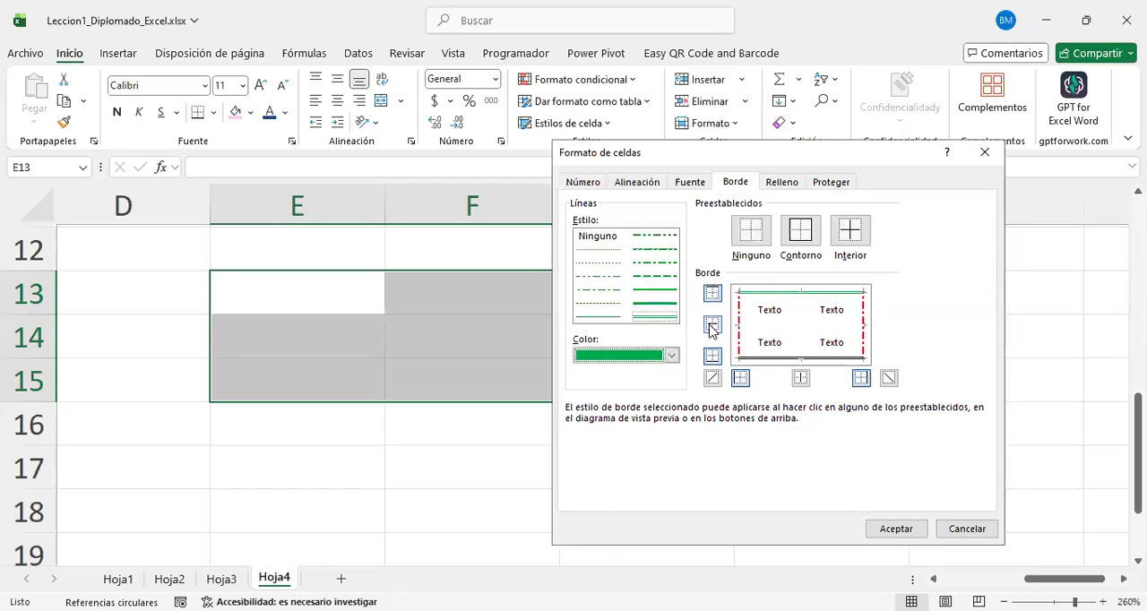
click(671, 358)
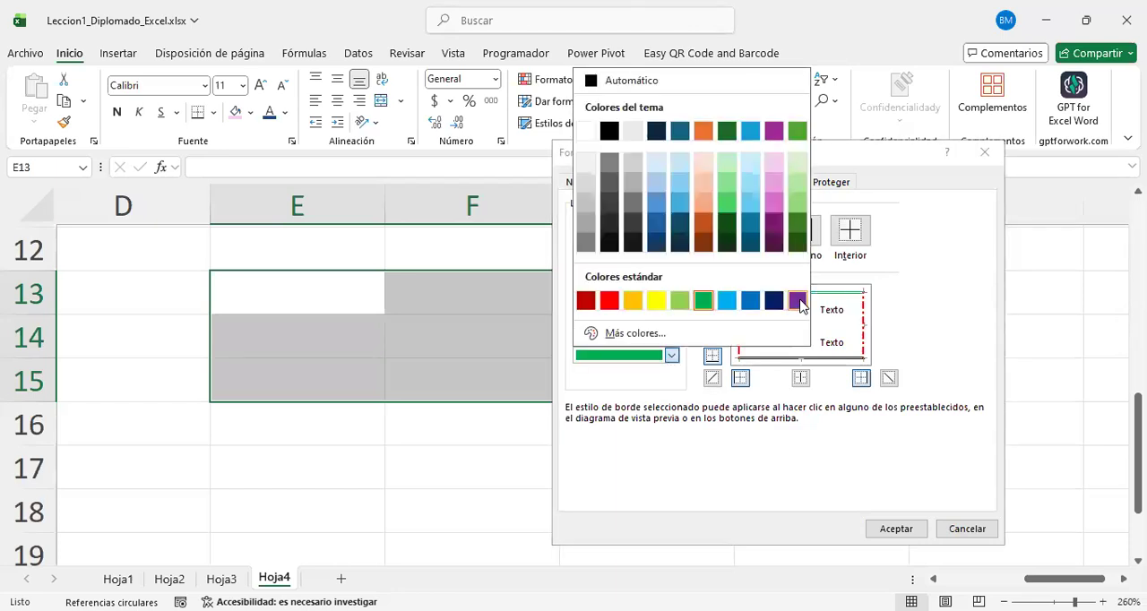
click(798, 302)
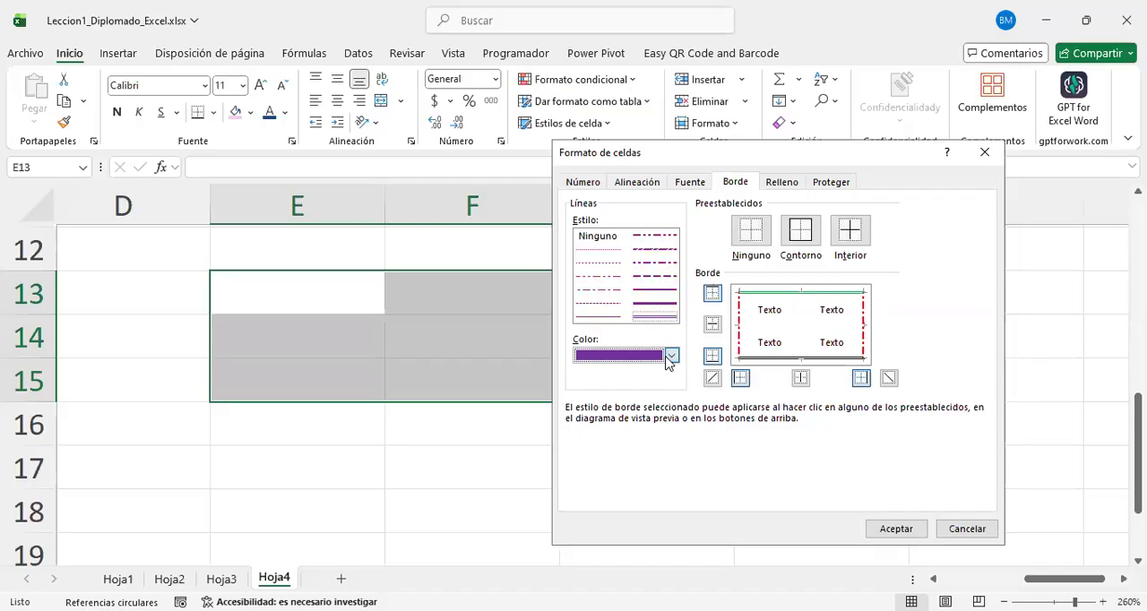
click(671, 355)
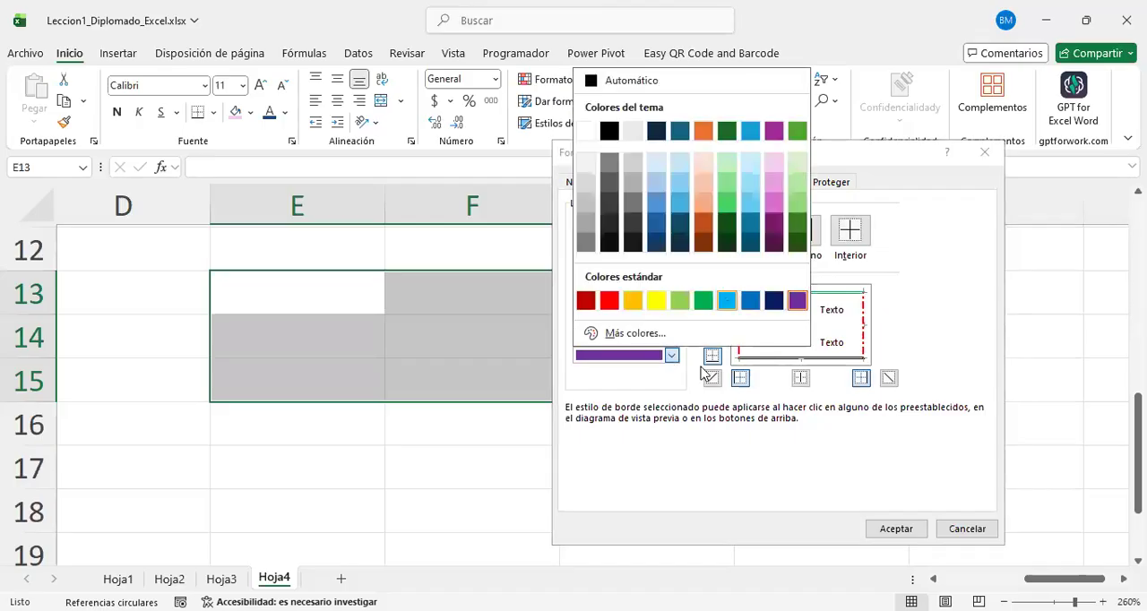
click(727, 302)
Step: Add yellow double-line diagonals rising to the upper right in each cell and accept the cell format
click(671, 355)
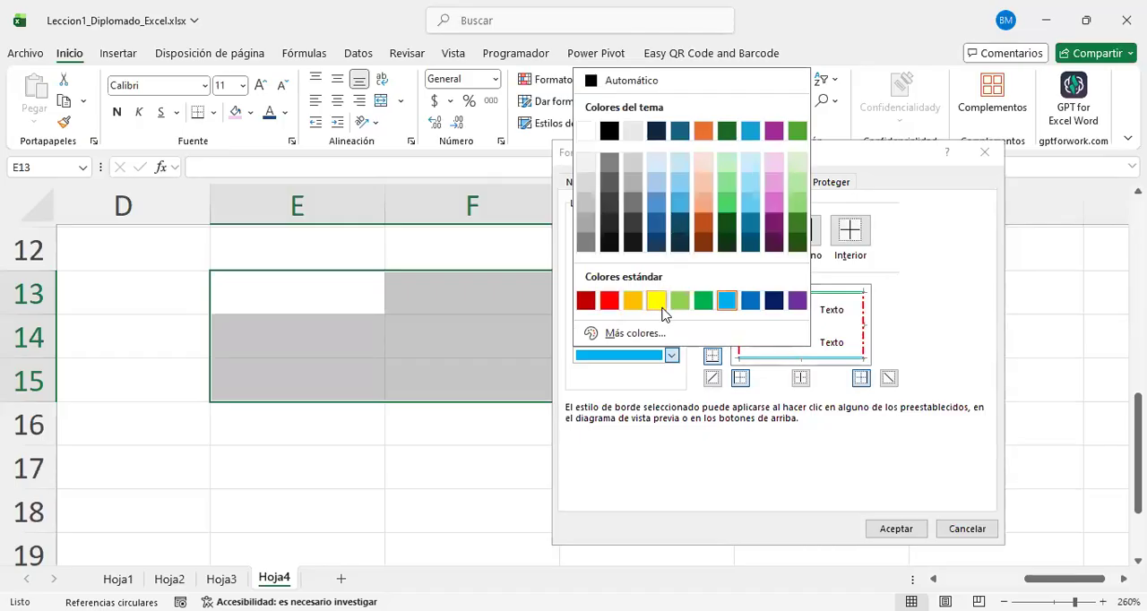
click(658, 305)
click(711, 378)
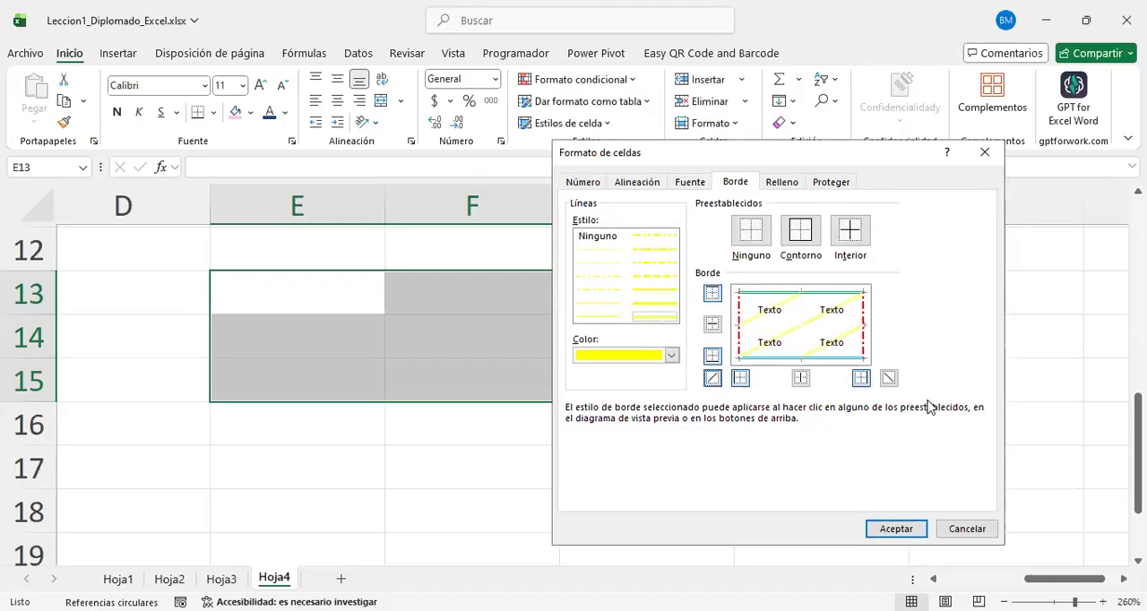
click(888, 378)
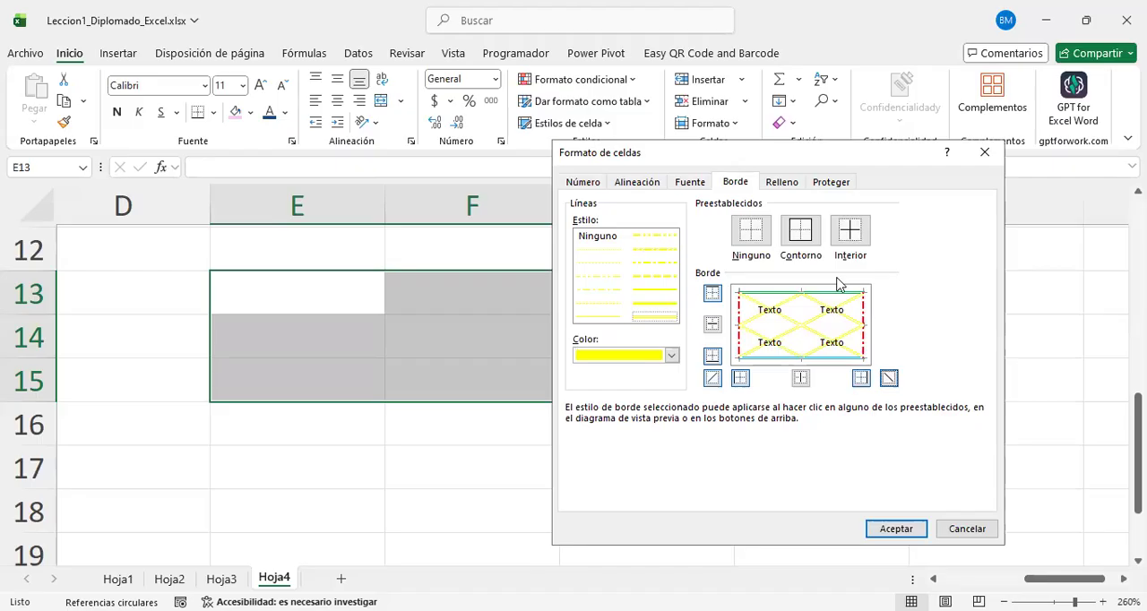
click(887, 381)
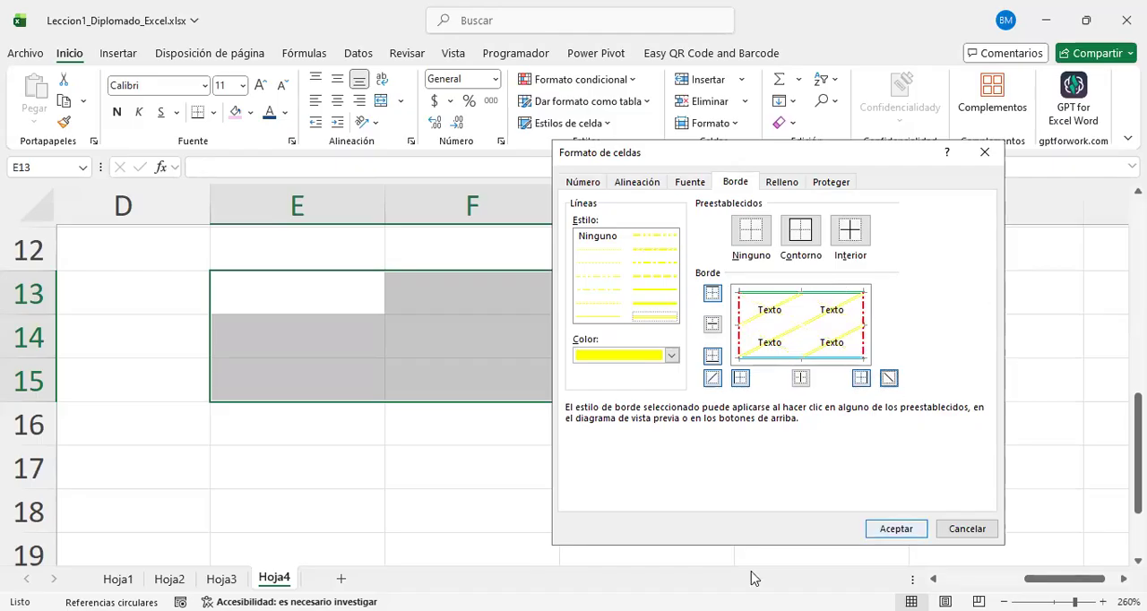
click(895, 528)
Step: Check the borders applied to E13:F15 on the sheet and switch to the RELLENO slide in PowerPoint
click(683, 348)
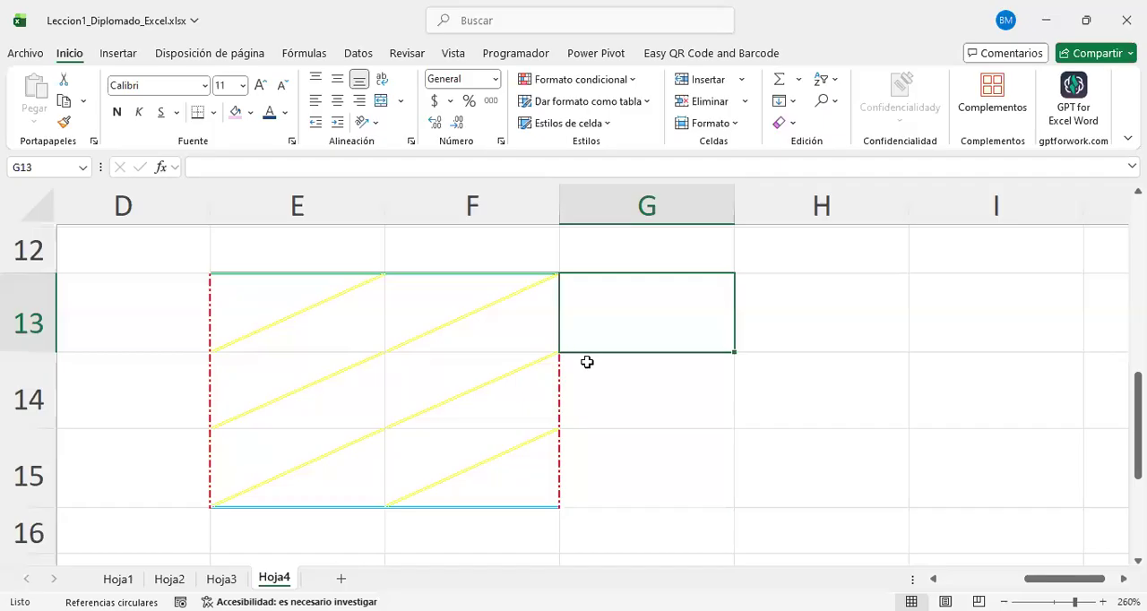
click(823, 359)
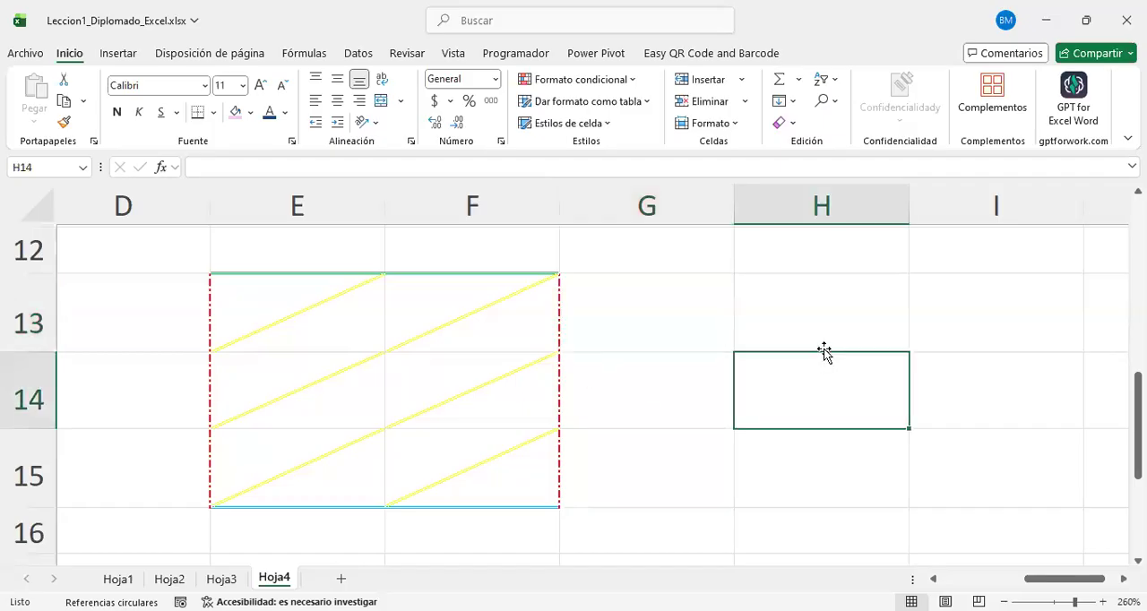
drag(433, 294, 683, 429)
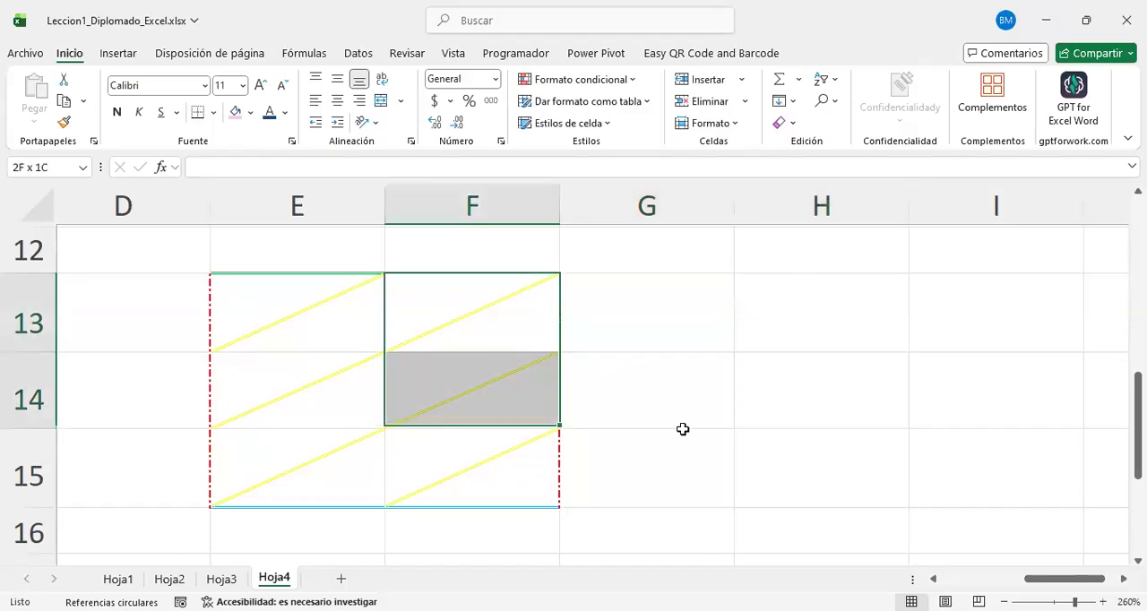
click(678, 329)
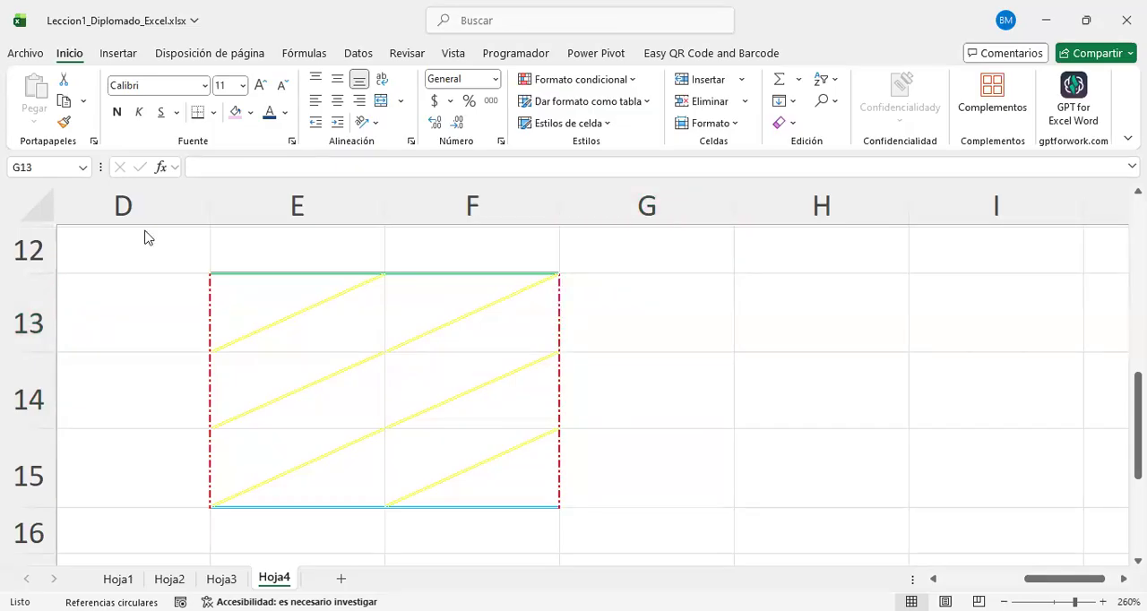
key(alt+Tab)
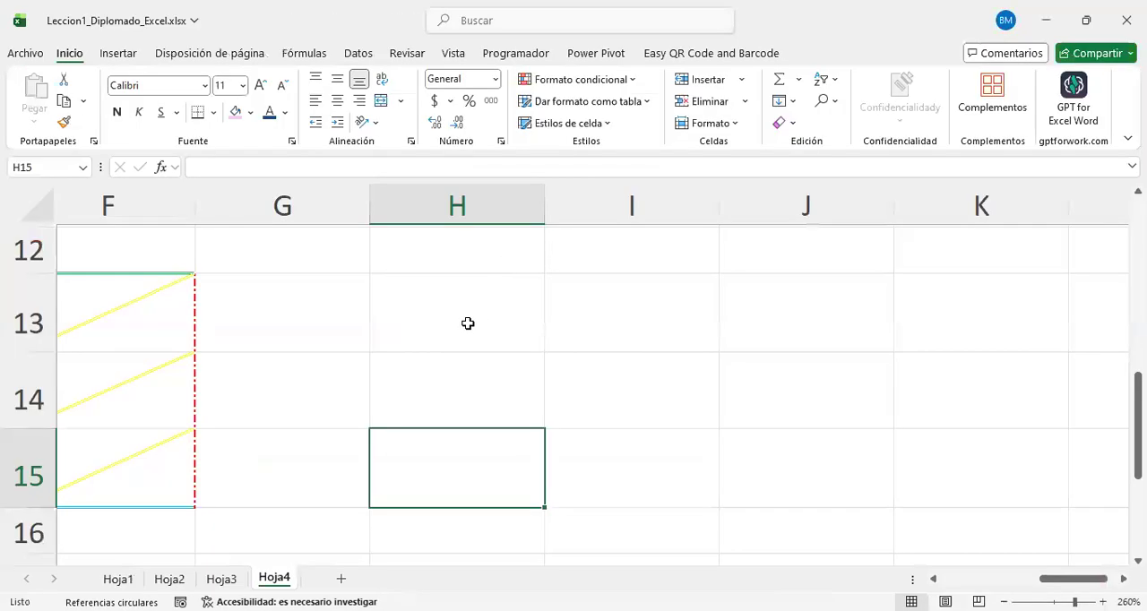
Step: Return to Excel and fill H13:H15 on Hoja4 with the lightest green theme colour
drag(469, 323, 489, 483)
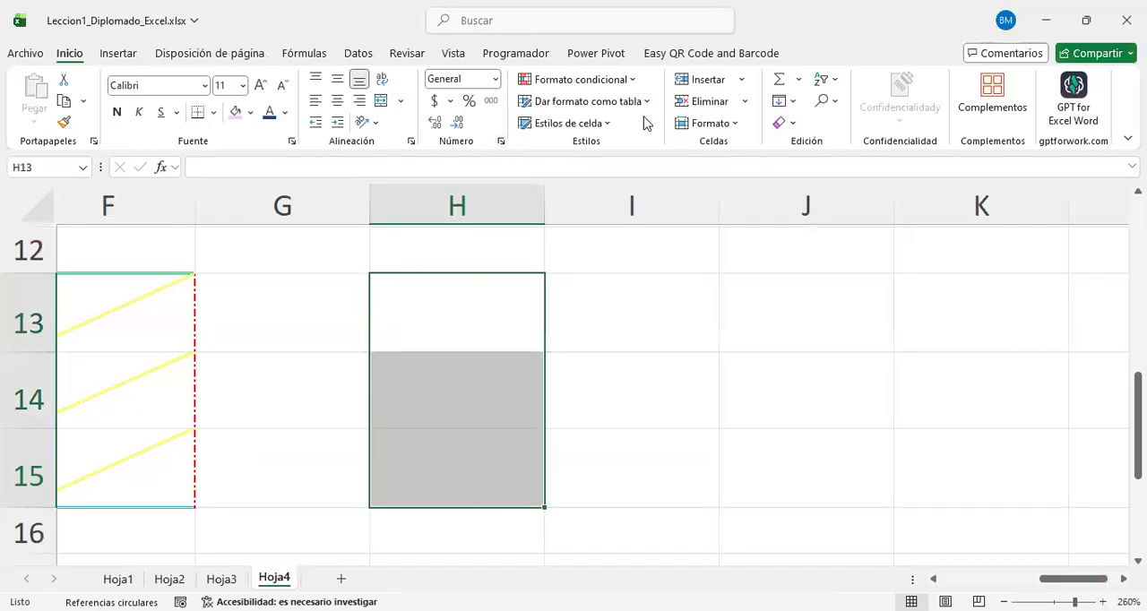
key(ctrl+1)
click(780, 182)
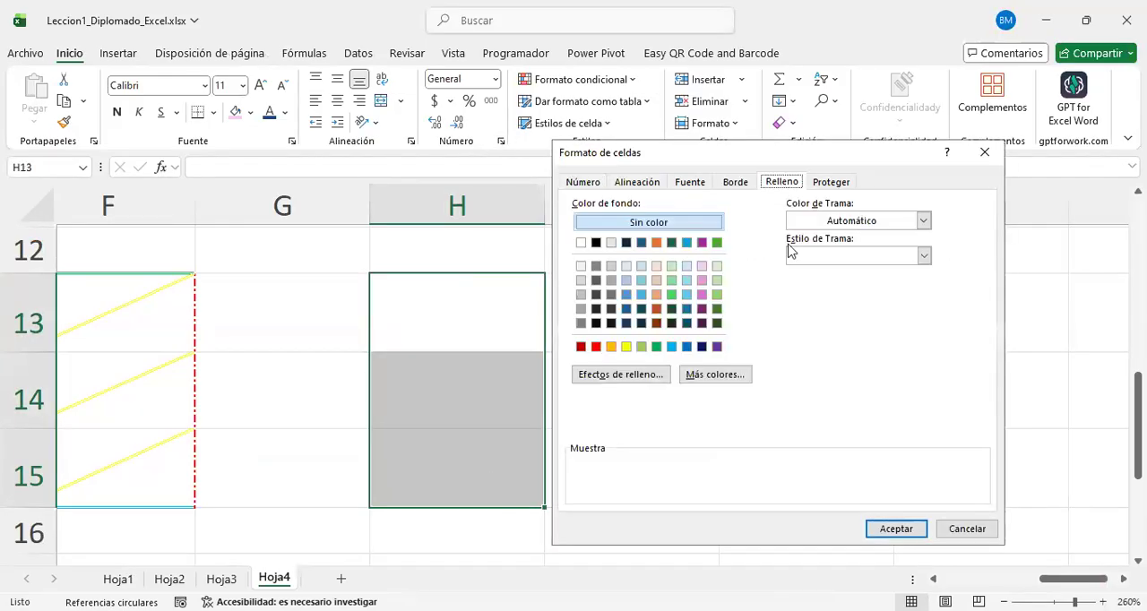
click(626, 347)
click(701, 266)
click(717, 266)
click(881, 529)
Step: Preview the fine horizontal crosshatch and the densest dotted pattern style as a fill for cells I13:I15
drag(631, 317, 630, 469)
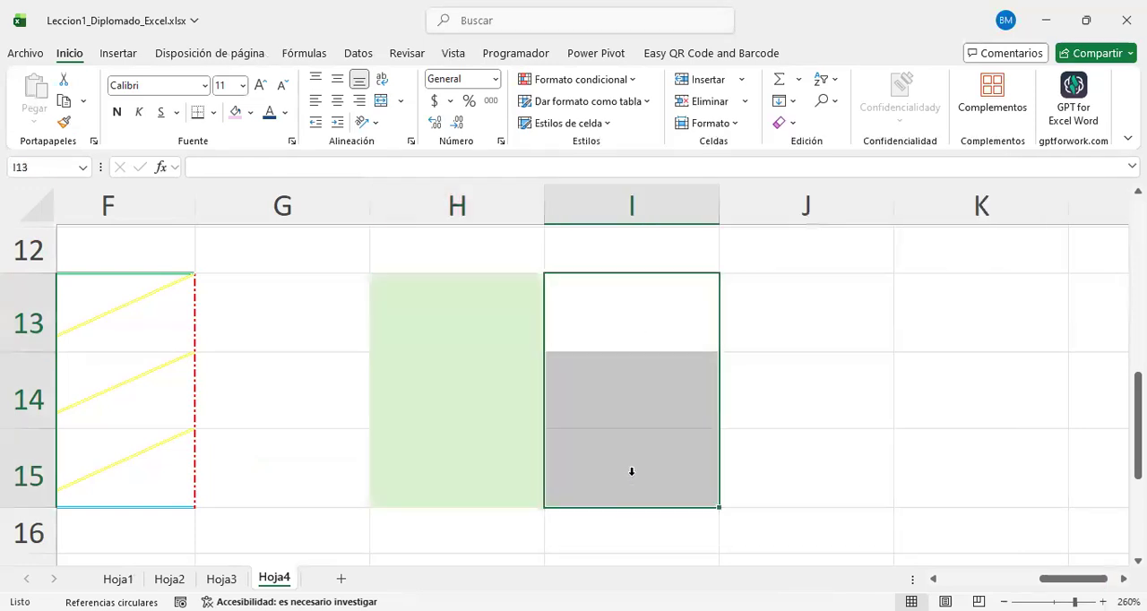
click(500, 140)
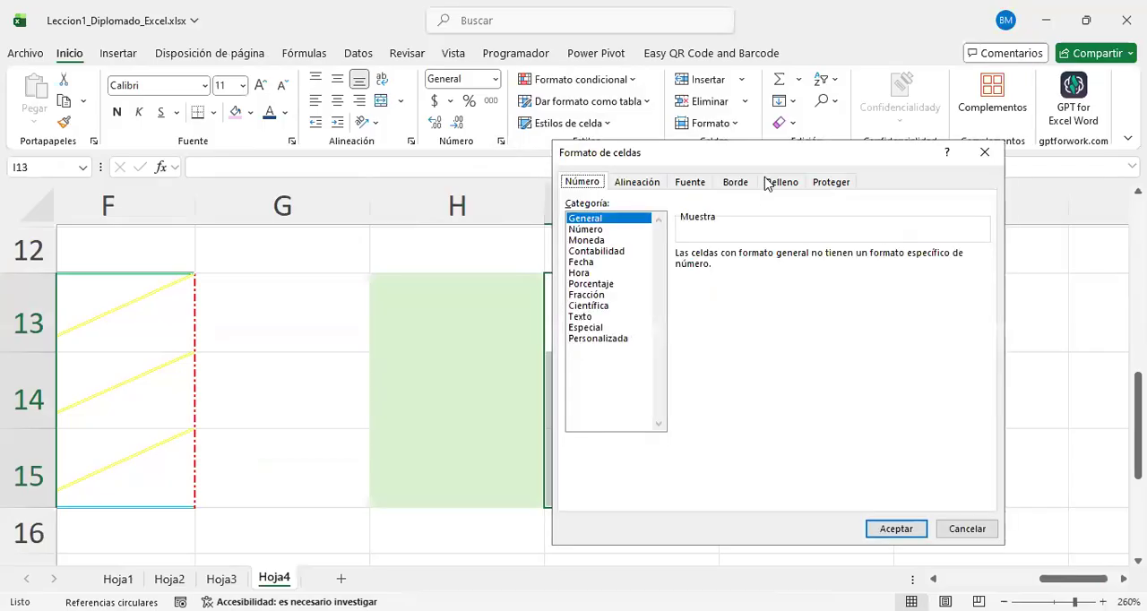
click(780, 182)
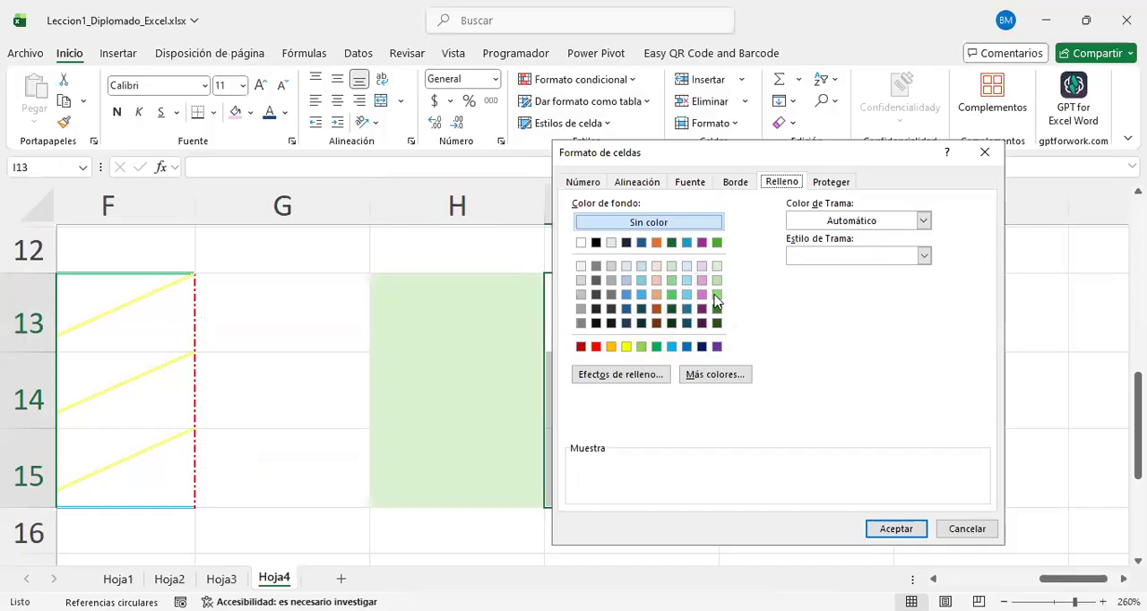
click(922, 222)
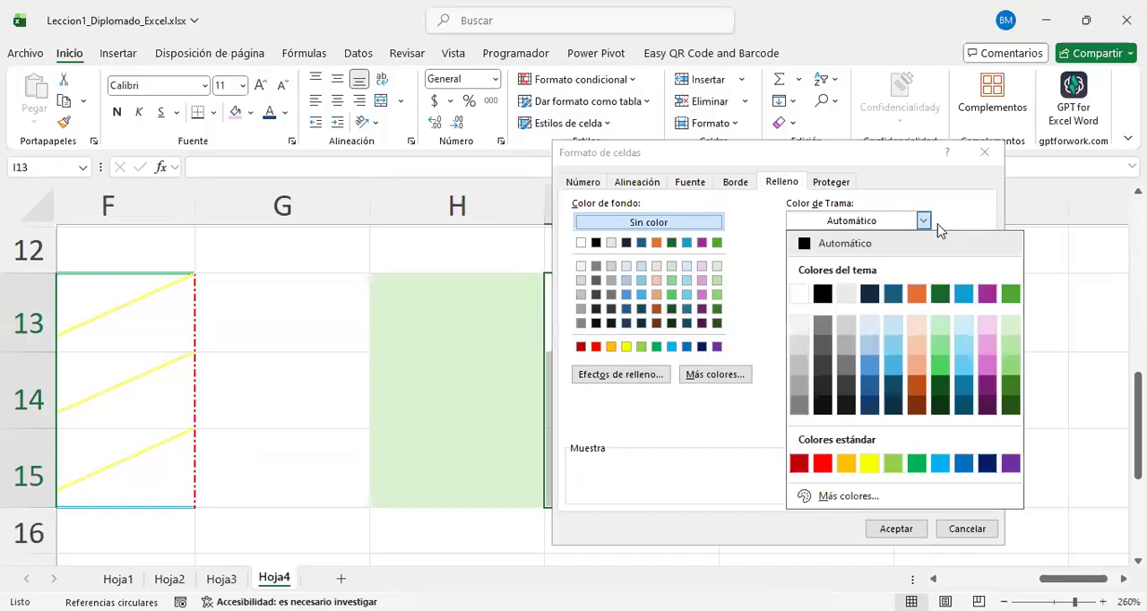
click(924, 253)
click(926, 257)
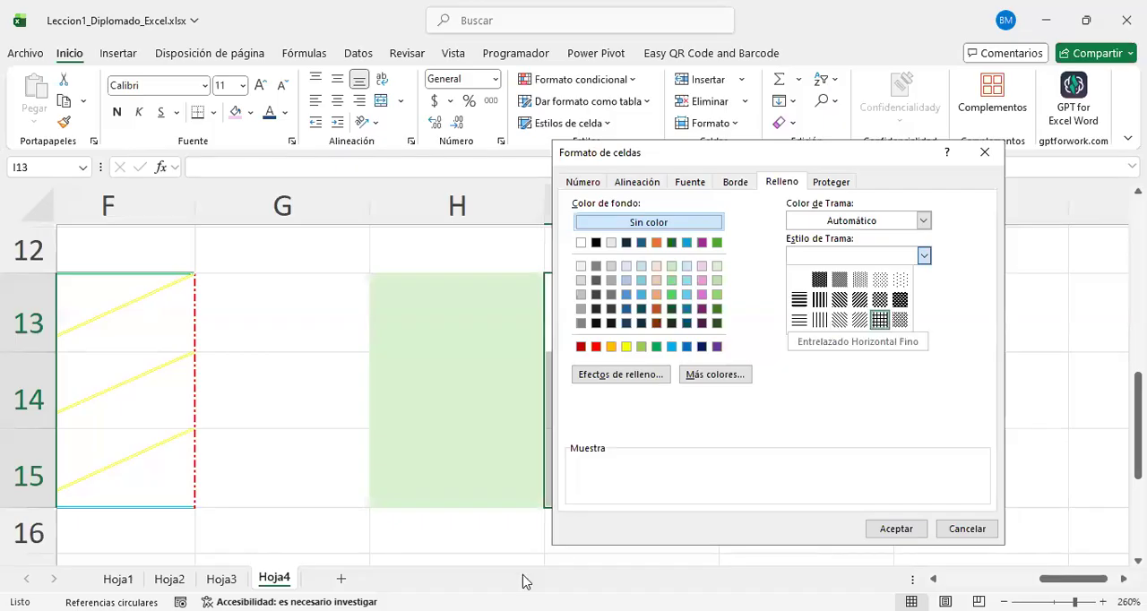
click(880, 320)
click(923, 257)
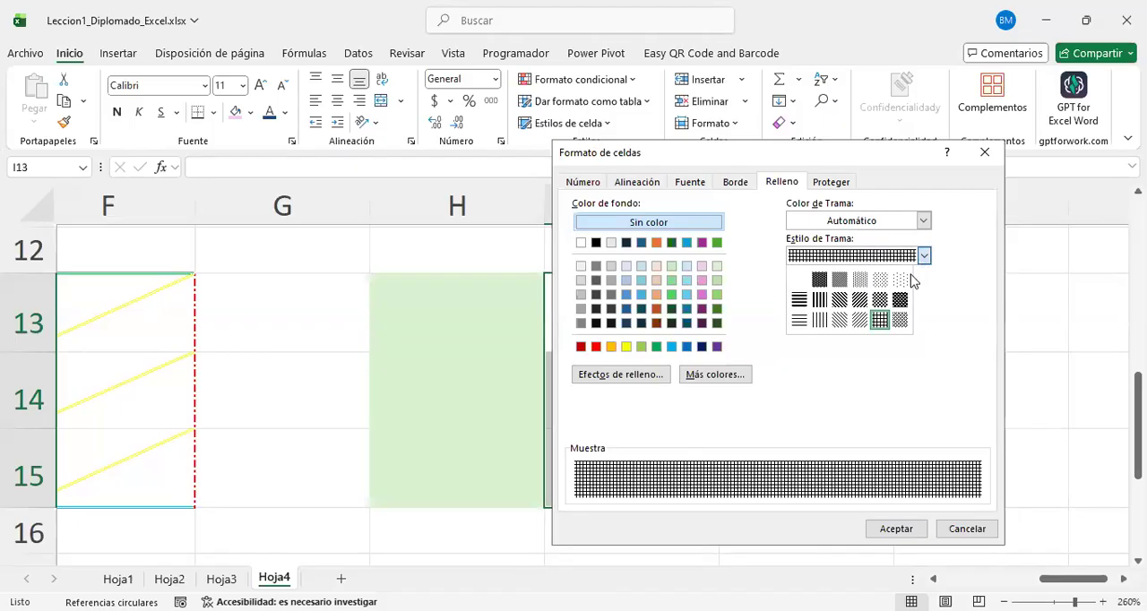
click(819, 279)
Step: Give I13:I15 a light dotted pattern fill in the automatic colour and accept the cell format
click(923, 257)
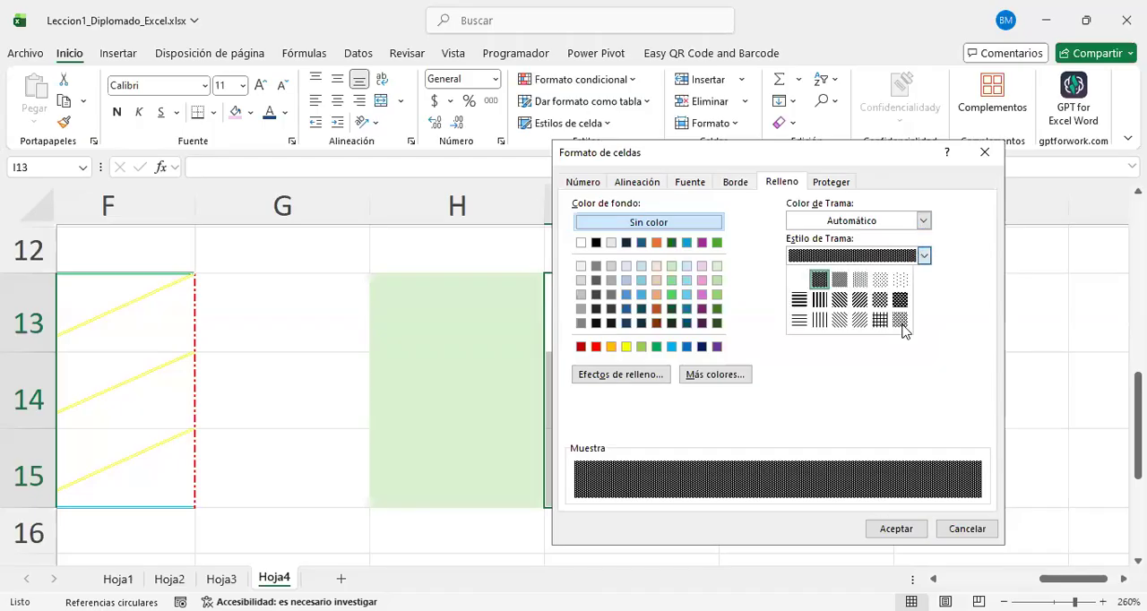
click(879, 283)
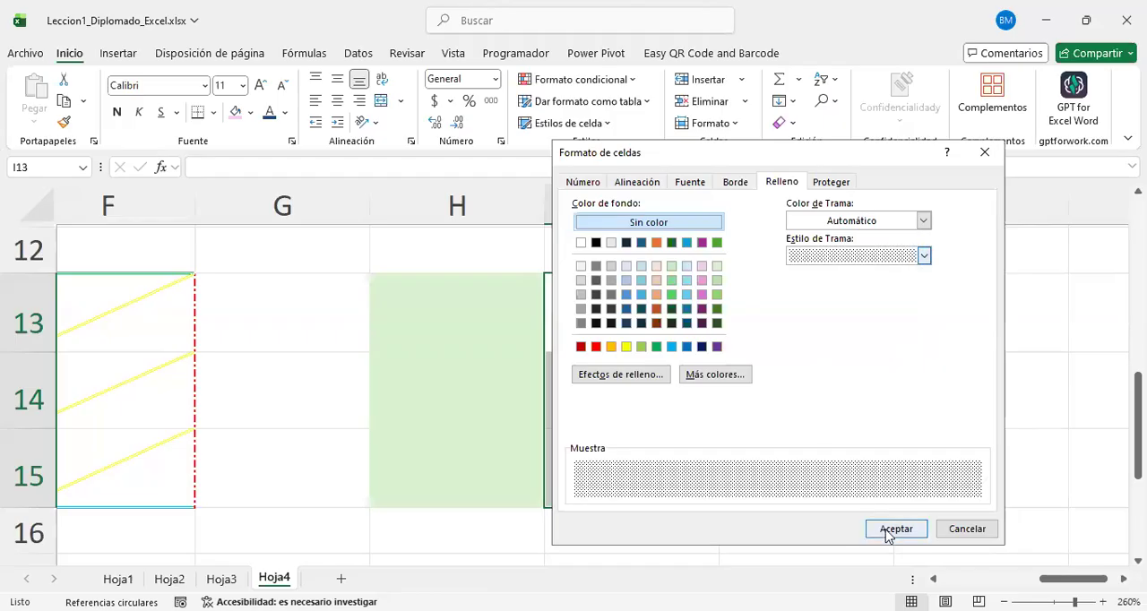
click(796, 456)
Step: Select cells J13:J15 and open the gradient fill effects in their cell format
drag(639, 308, 645, 469)
click(830, 346)
scroll(829, 345, right, 1)
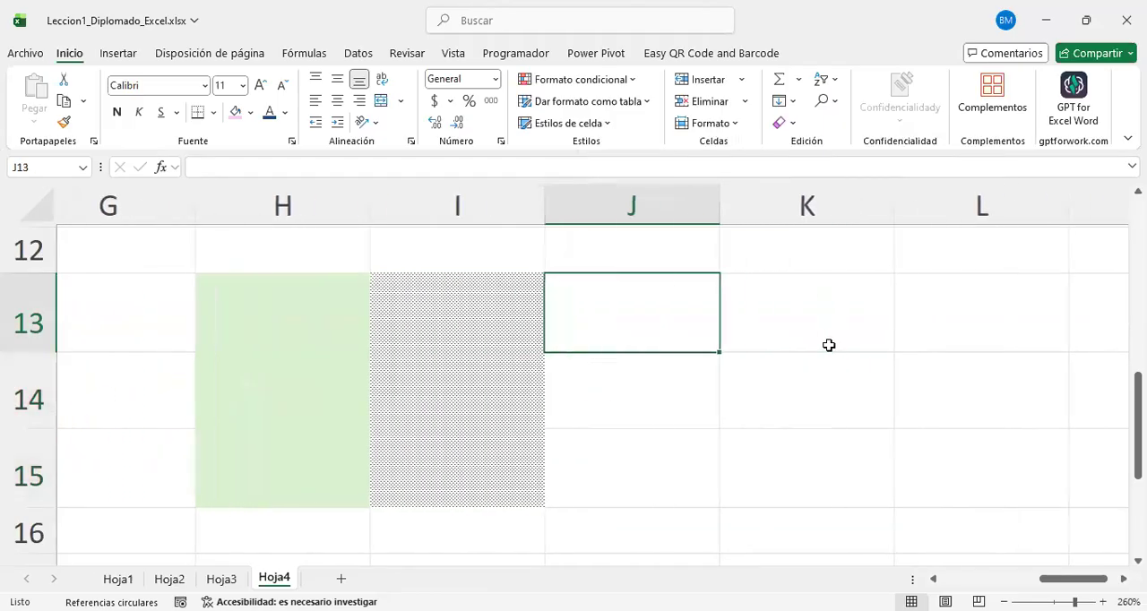
shift+click(625, 437)
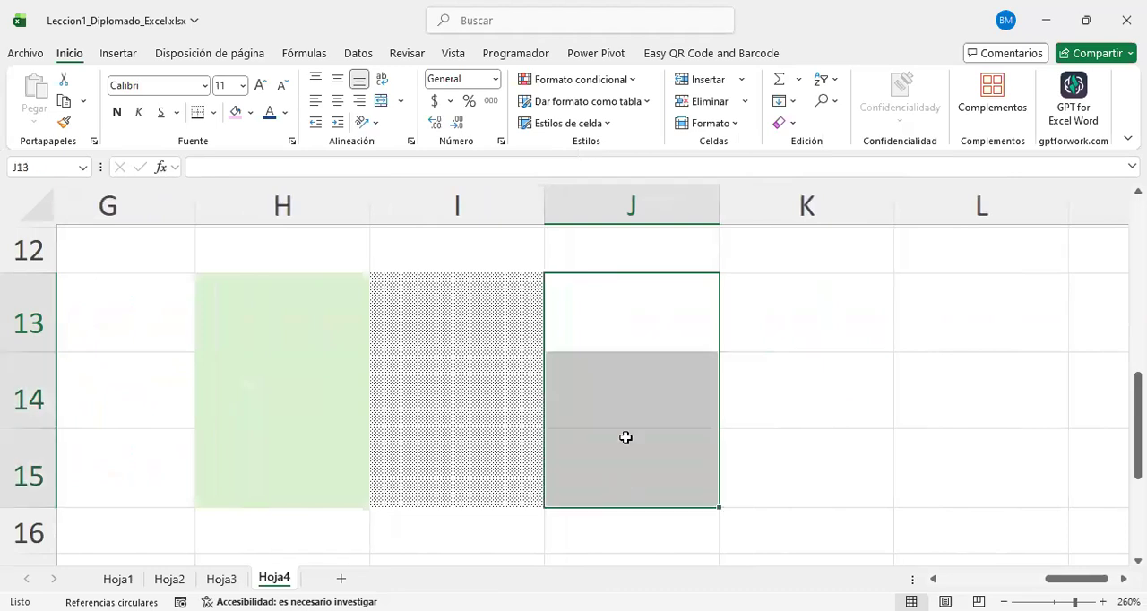
right_click(645, 343)
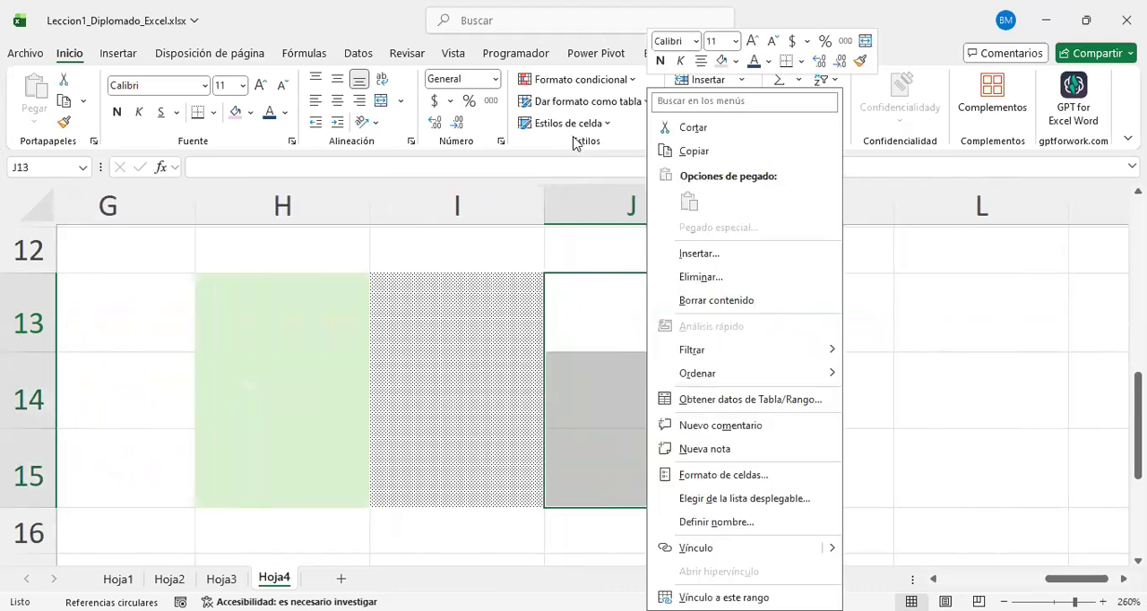
key(Escape)
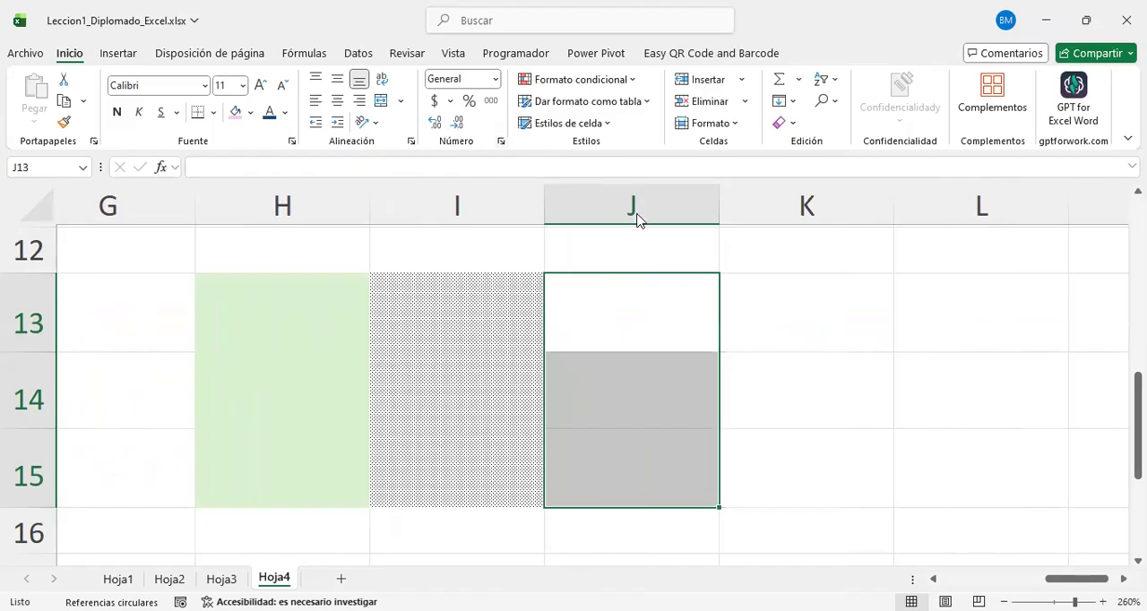
key(ctrl+1)
click(776, 183)
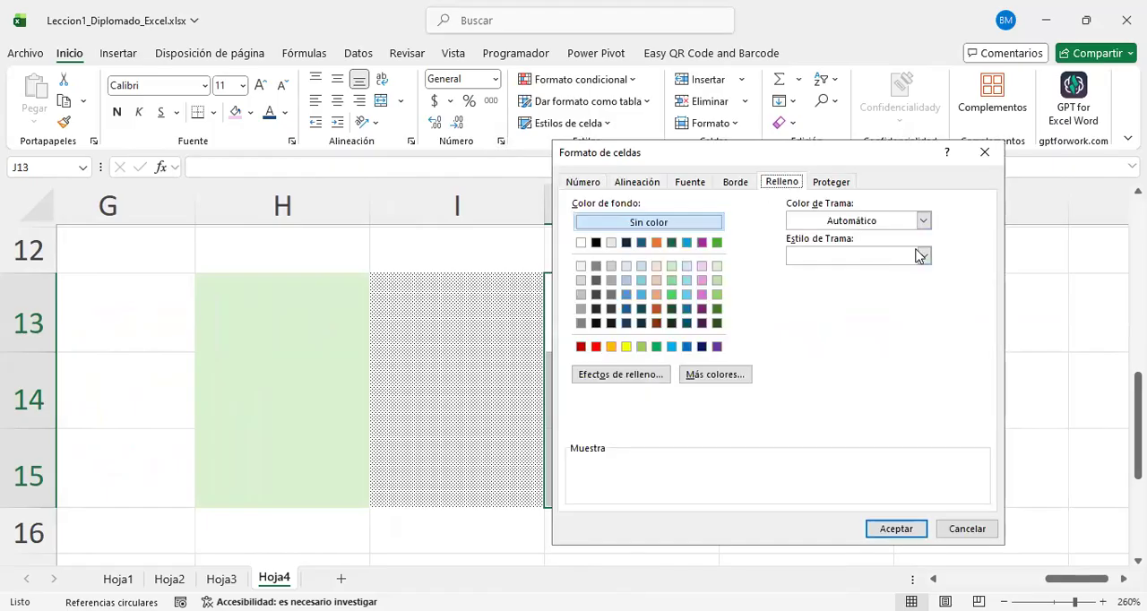
click(638, 380)
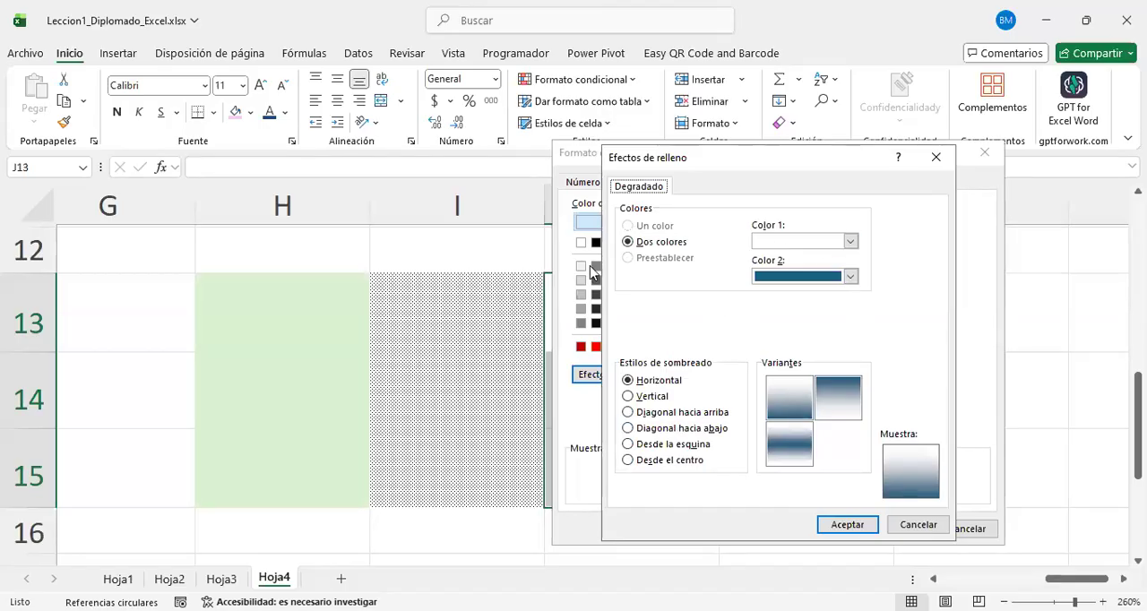
Step: Define a two-colour gradient with yellow as Color 1 and standard green as Color 2
click(633, 240)
click(850, 241)
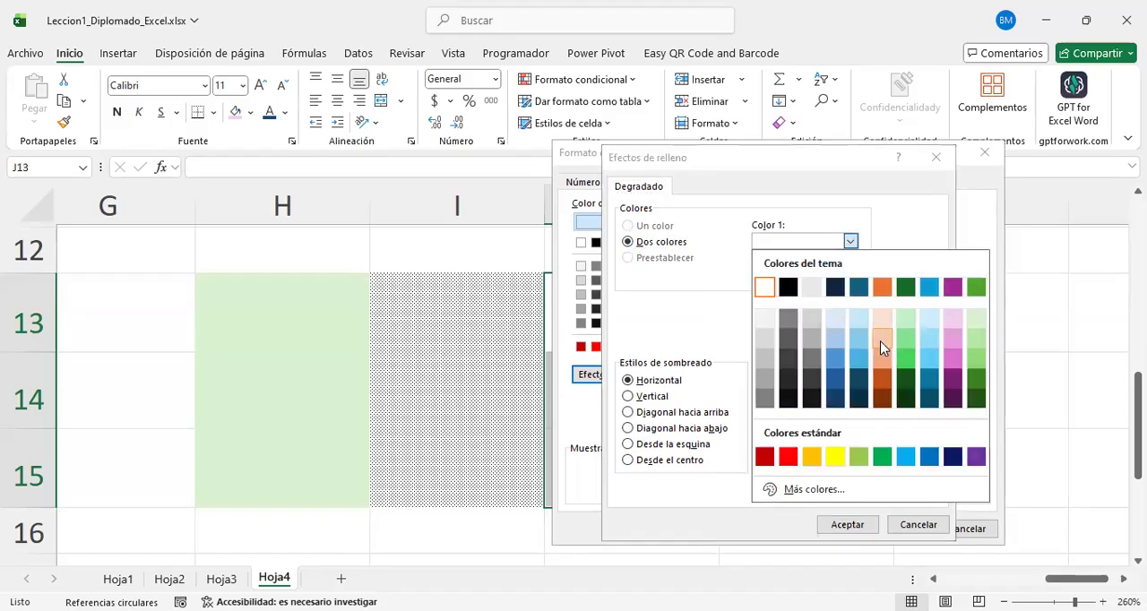
click(836, 461)
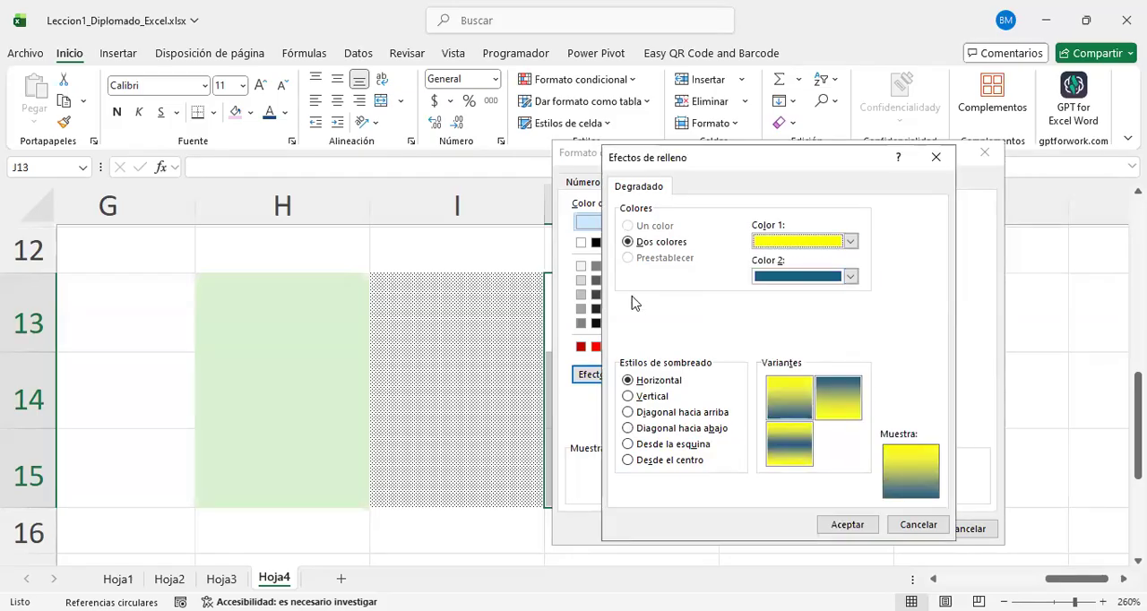
click(850, 276)
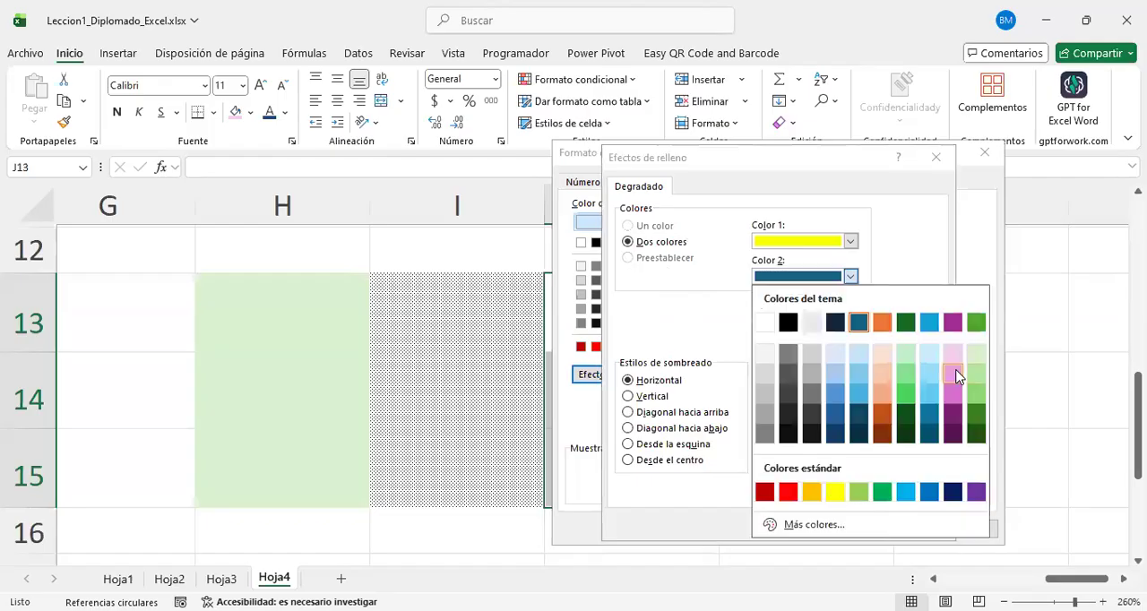
click(953, 374)
click(850, 276)
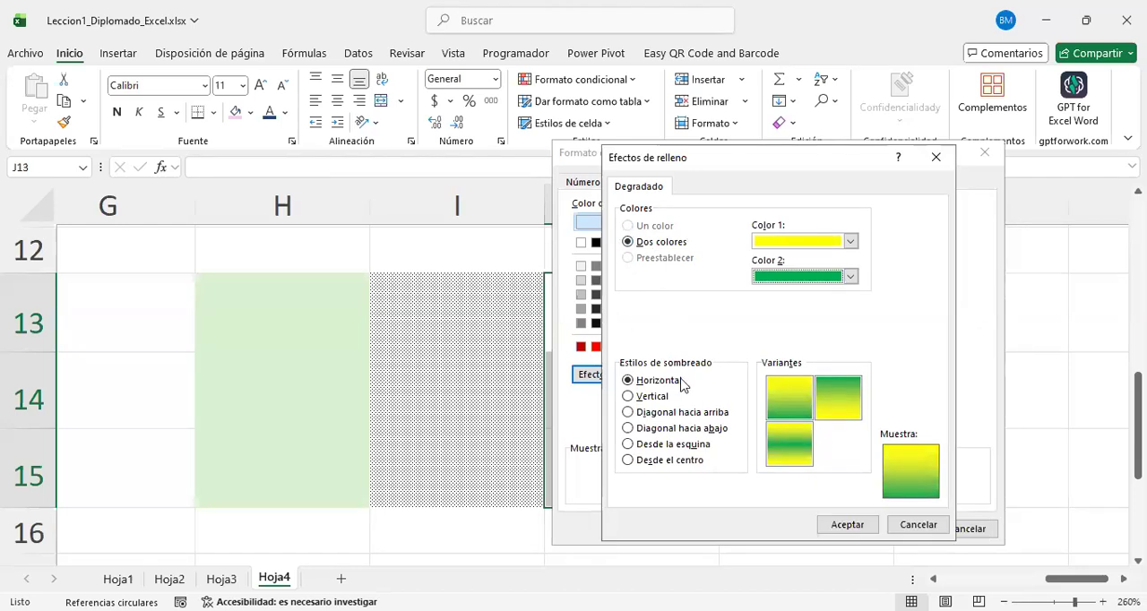
Step: Preview the vertical, diagonal down, from corner, from centre and horizontal shading styles for the gradient
click(641, 398)
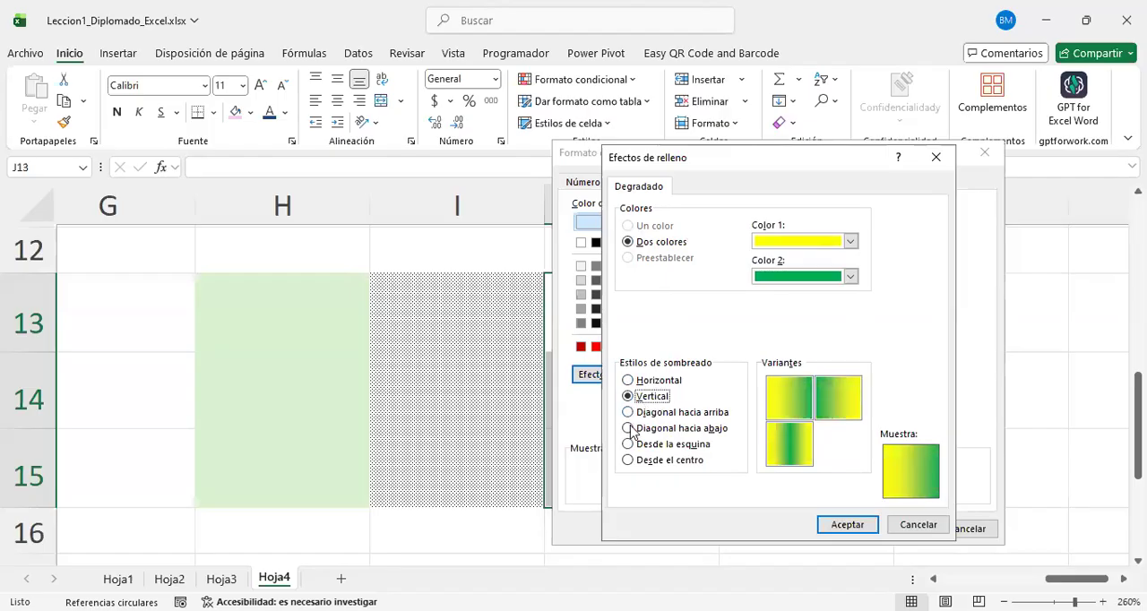
click(629, 428)
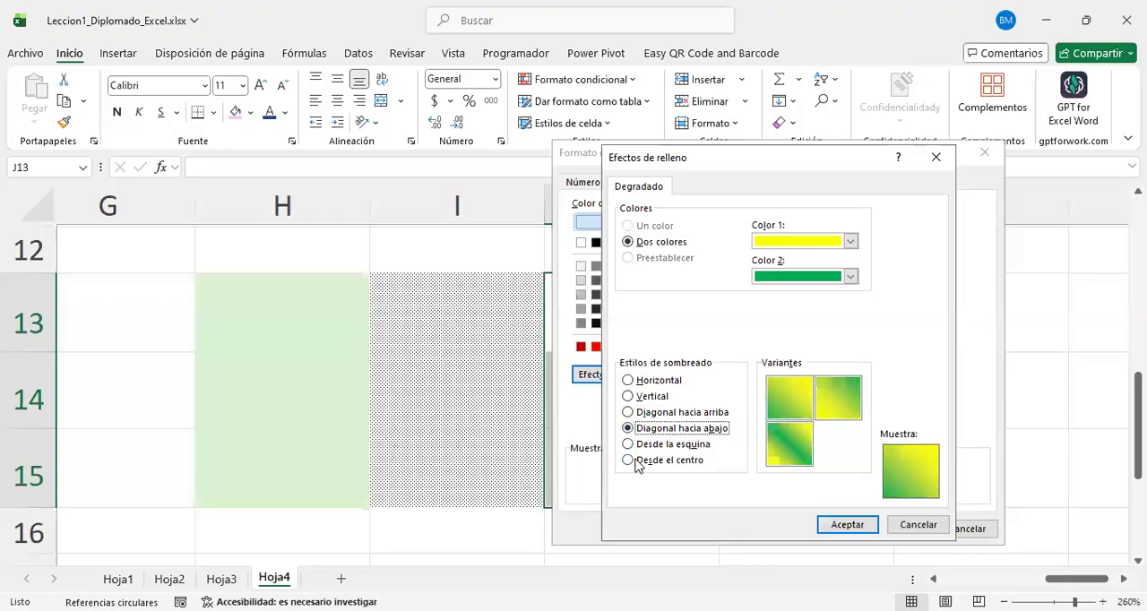
click(628, 444)
click(628, 459)
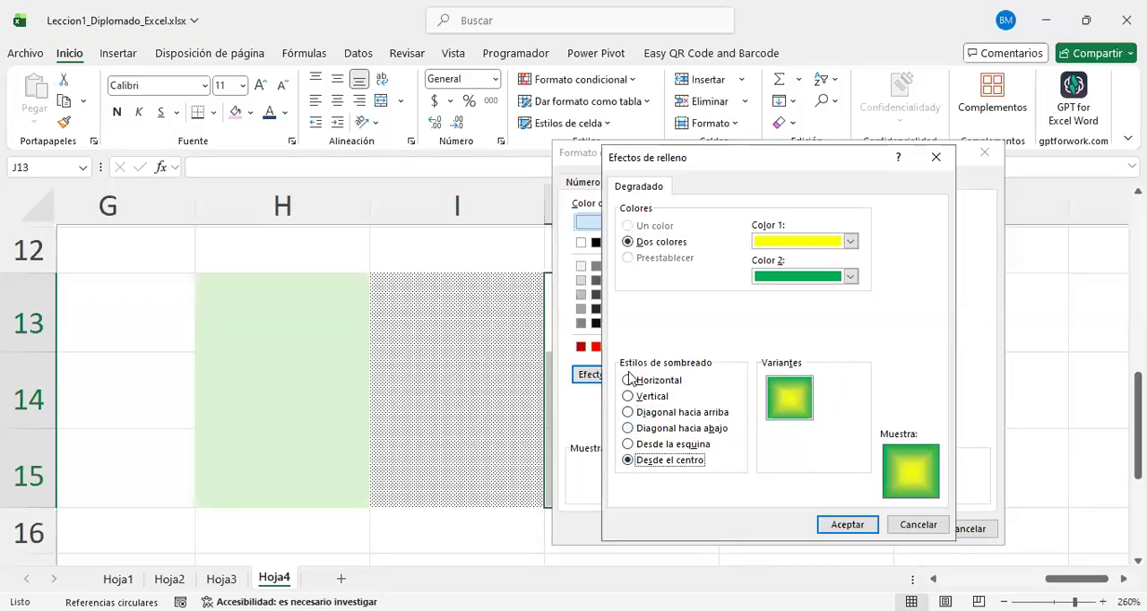
click(630, 382)
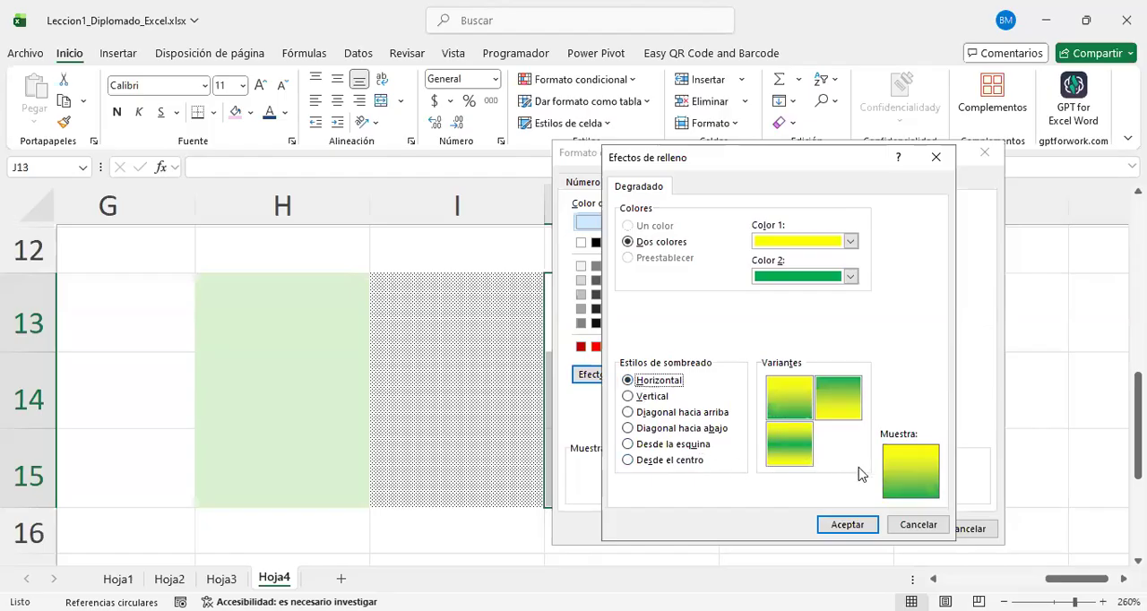
Step: Apply the yellow-green gradient to J13:J15 with shading from the centre and check the fill on the sheet
click(628, 460)
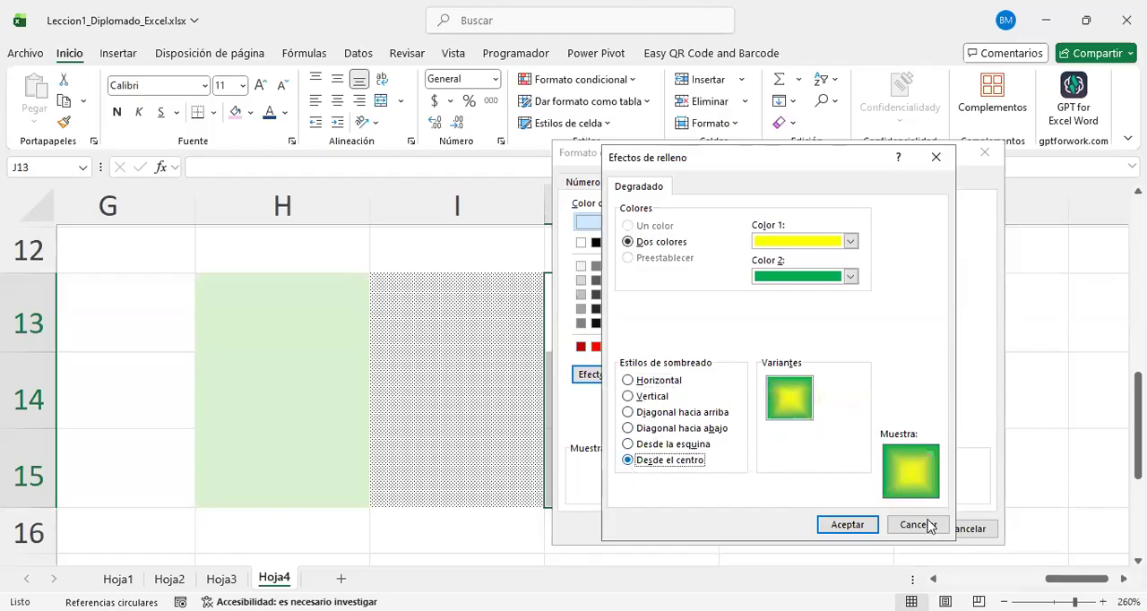
click(848, 525)
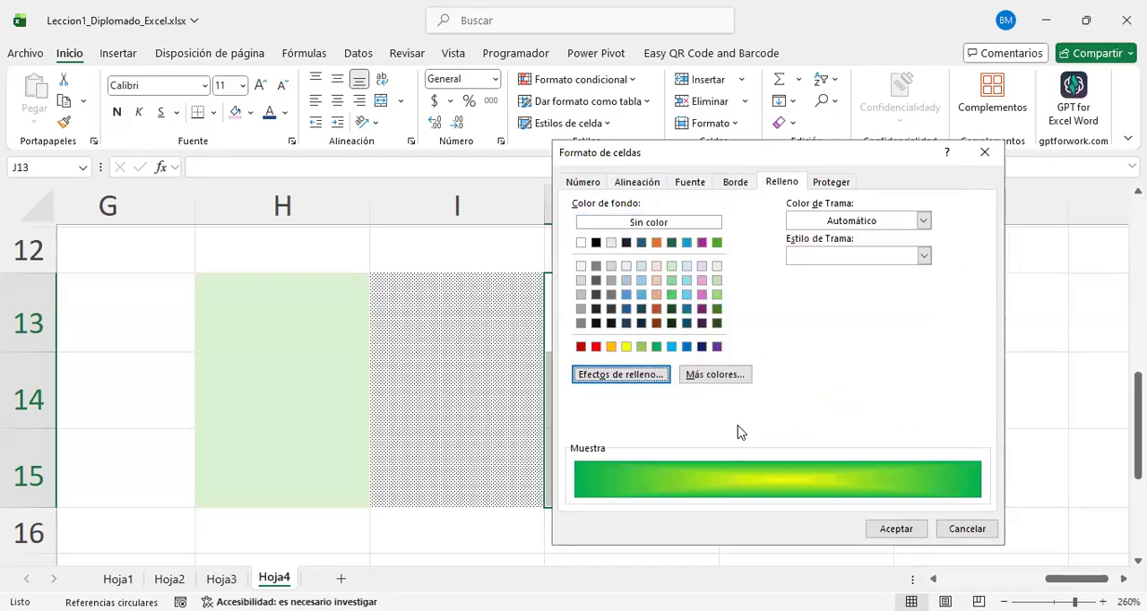
click(107, 45)
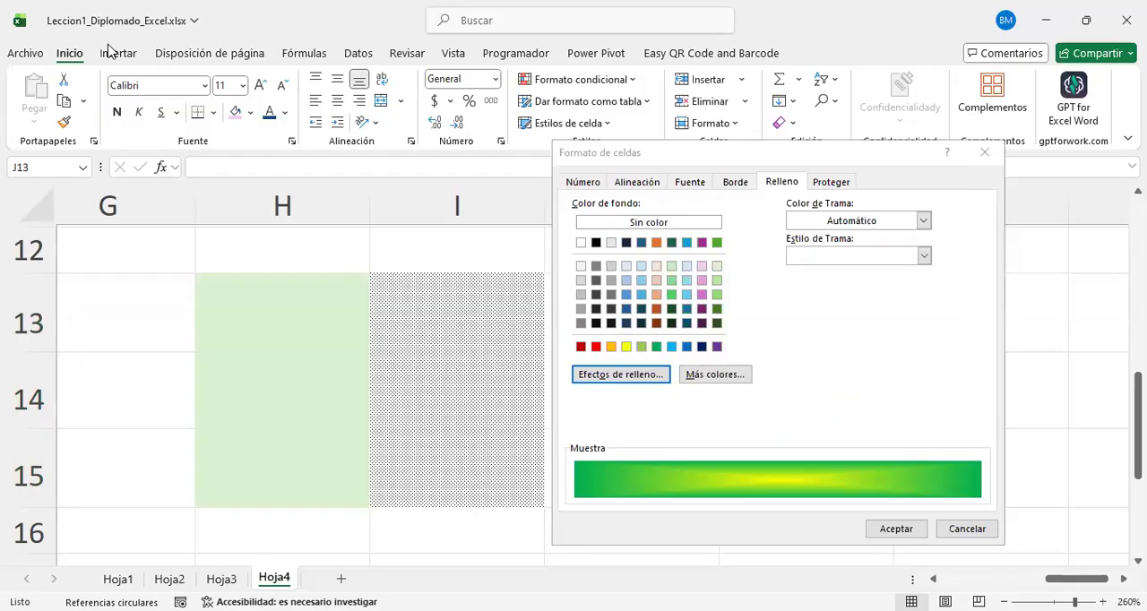
click(896, 529)
click(805, 292)
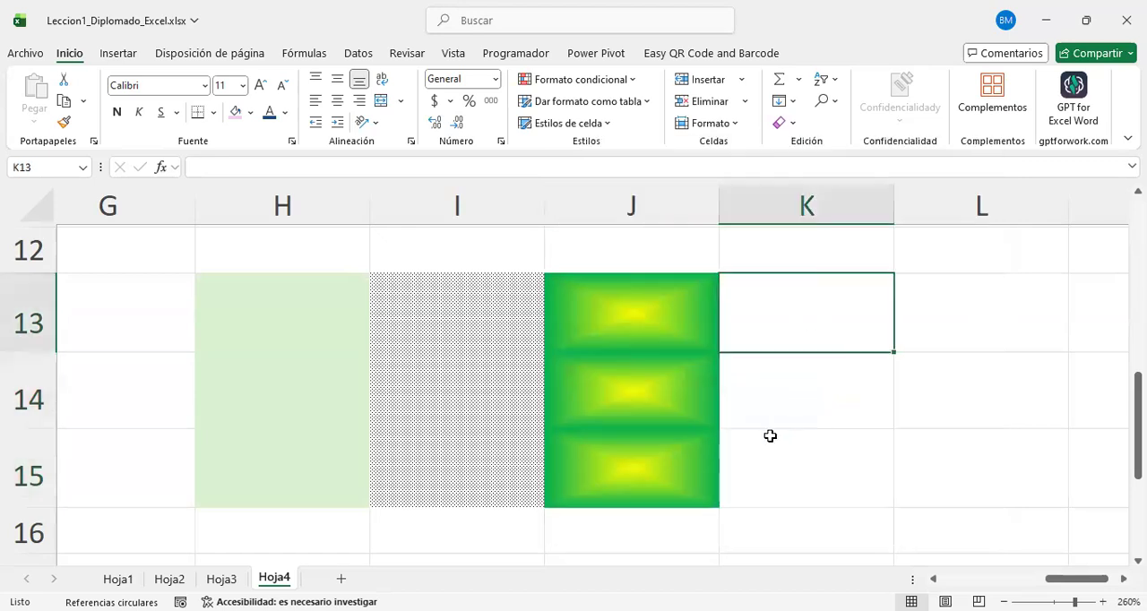
drag(645, 307, 671, 467)
click(780, 370)
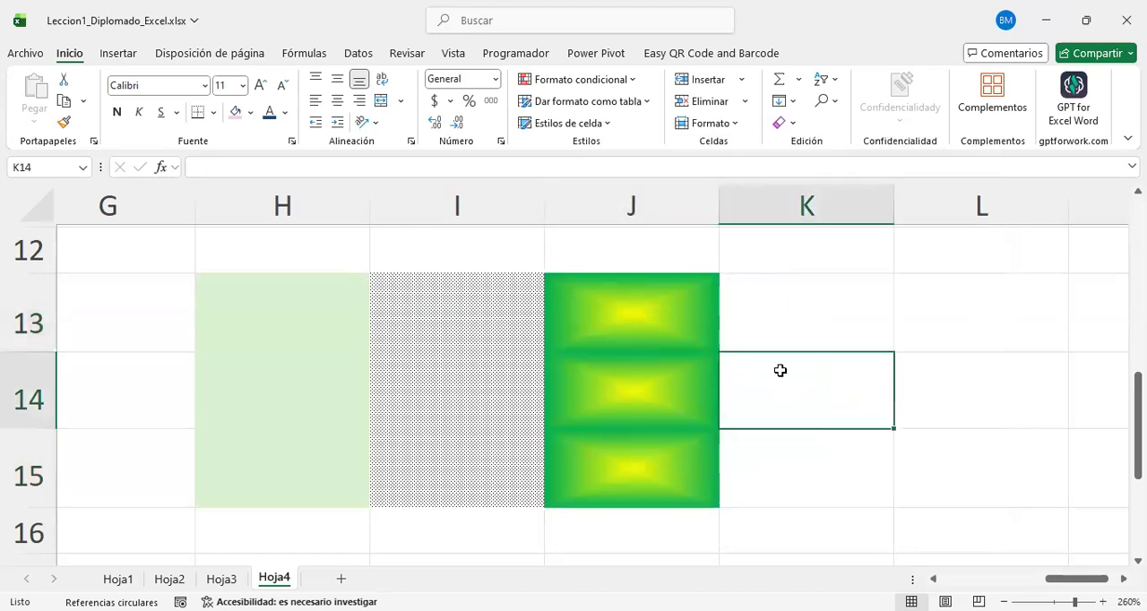
Step: Change the fill of I13:I15 to the second-densest dotted pattern style and deselect the range
scroll(781, 370, right, 2)
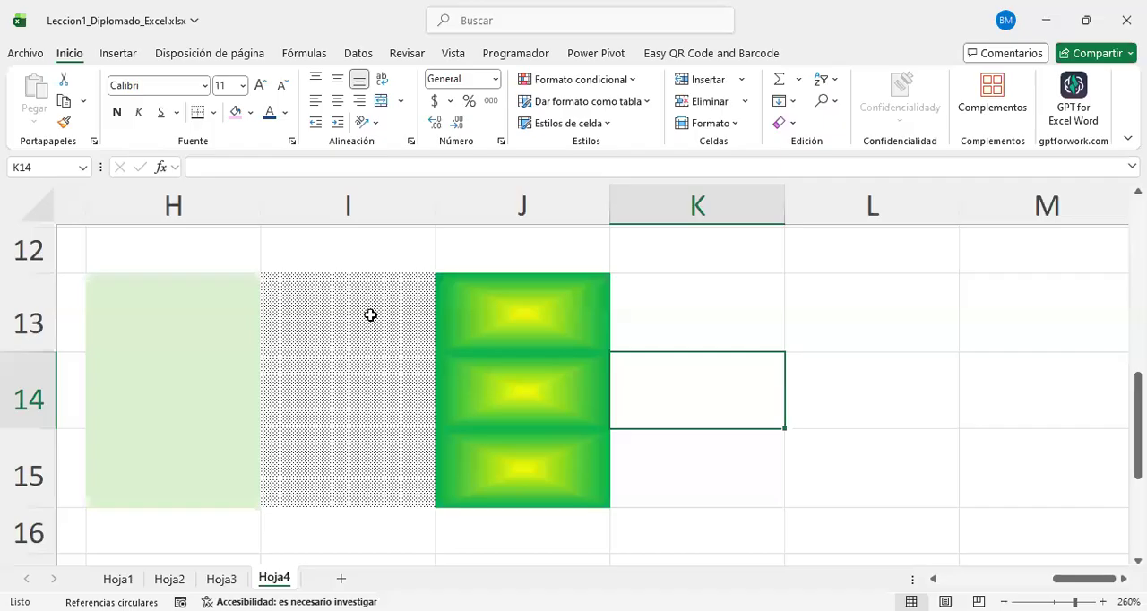
drag(376, 313, 394, 502)
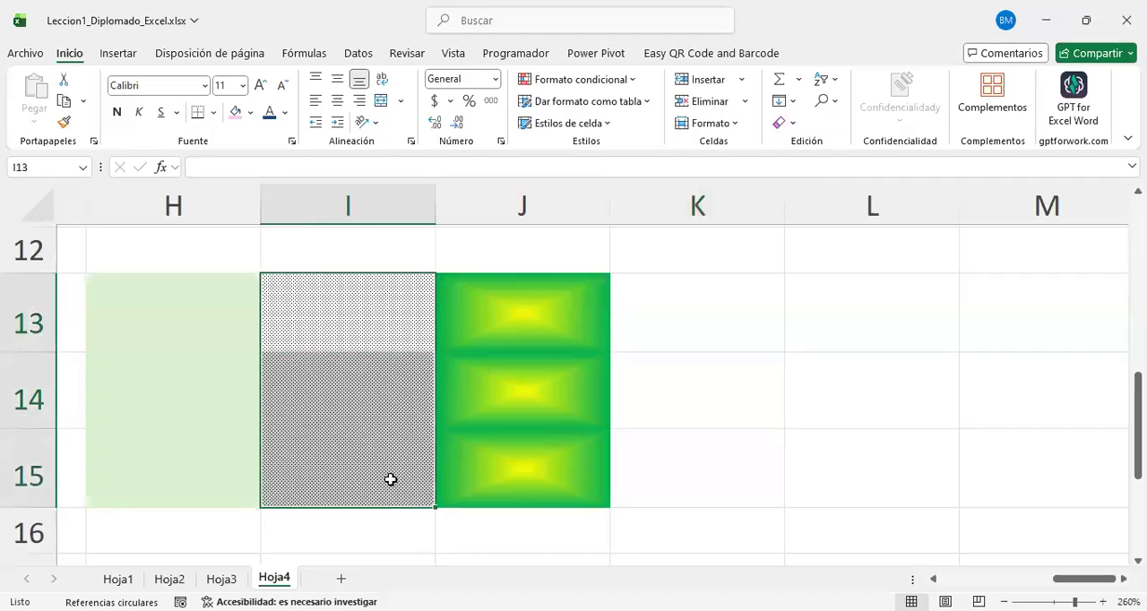
right_click(391, 479)
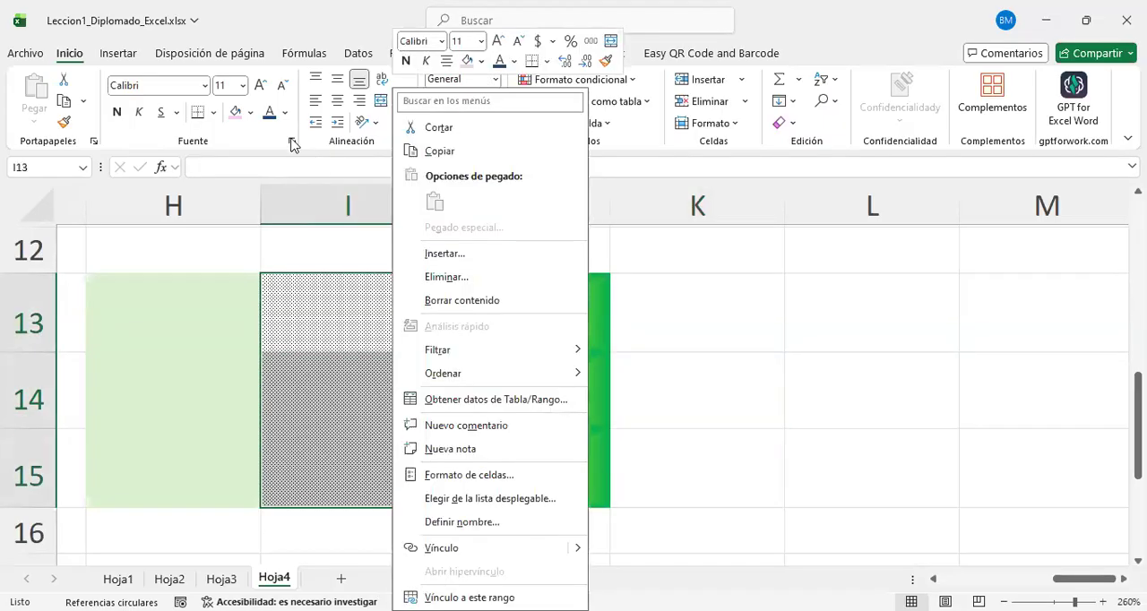
click(291, 141)
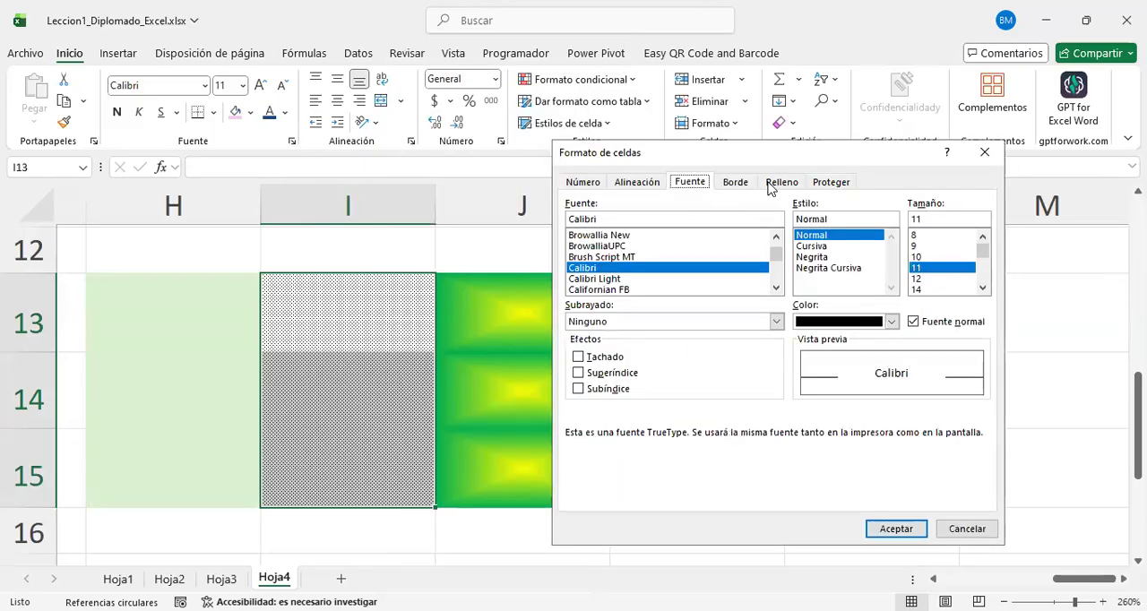
click(782, 182)
click(924, 259)
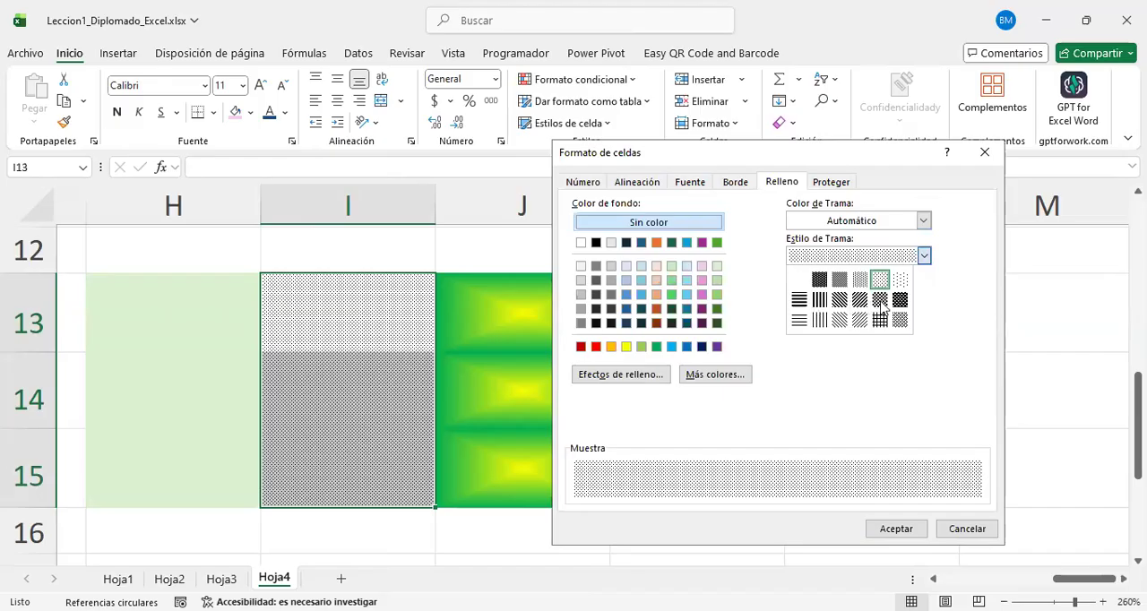
click(839, 279)
click(896, 529)
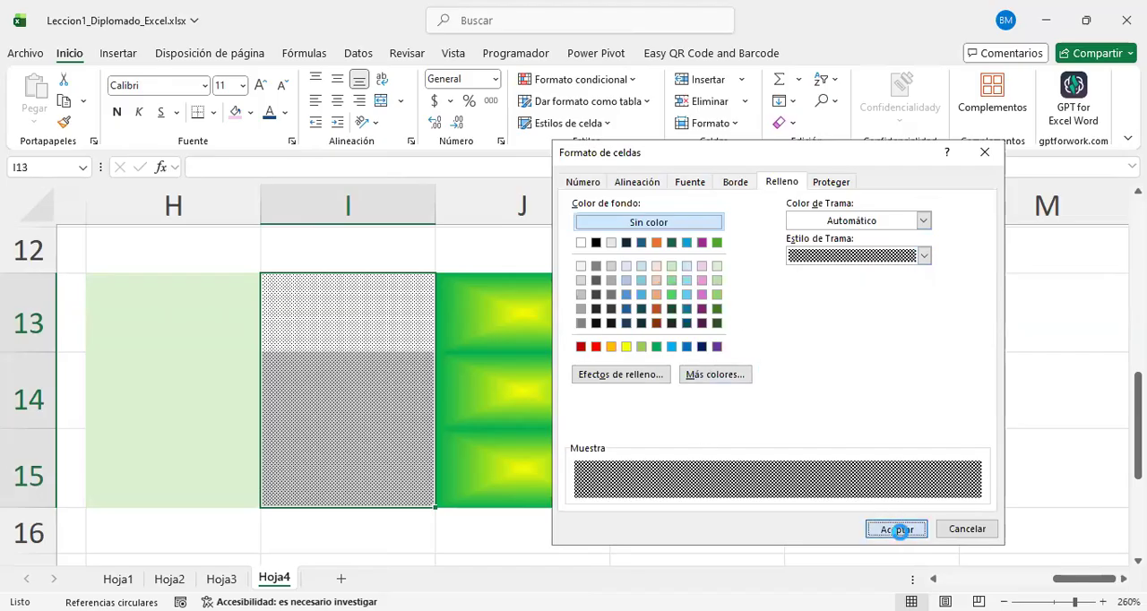
click(814, 509)
scroll(781, 456, right, 2)
scroll(780, 456, left, 3)
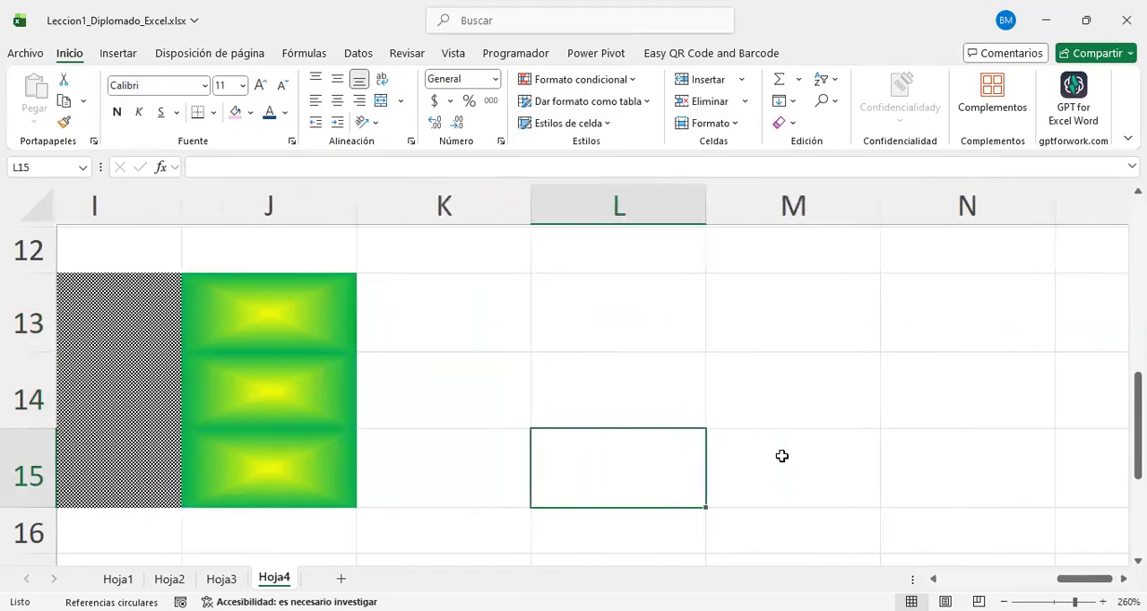
scroll(781, 456, right, 3)
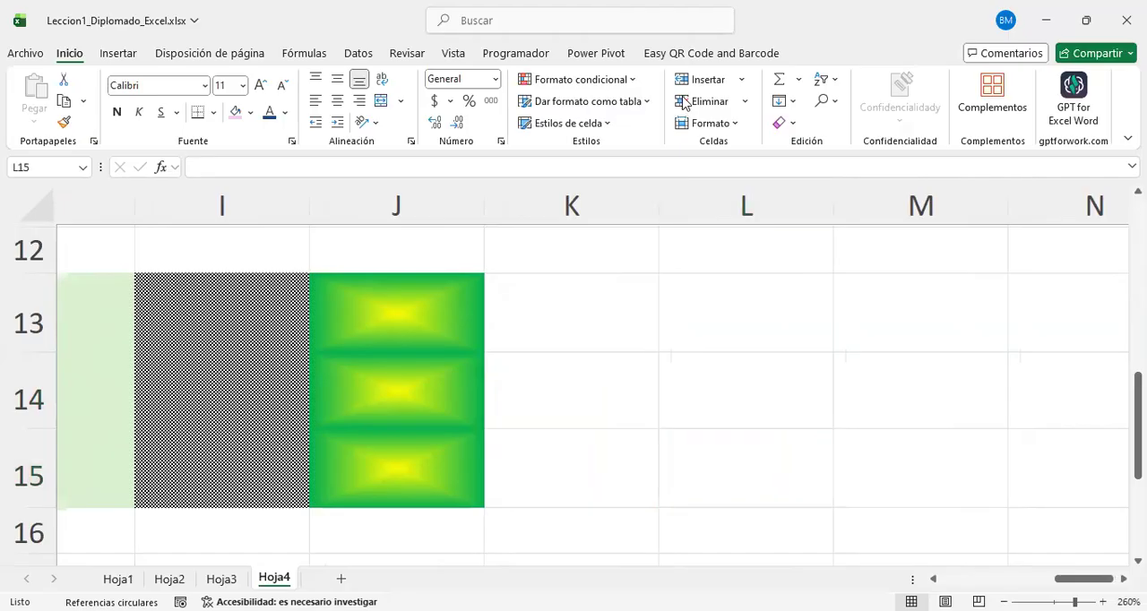
Step: Switch to the PowerPoint presentation and review the slides from RELLENO through REFERENCIAS to REFERENCIAS DE CELDAS
key(alt+Tab)
scroll(166, 335, down, 1)
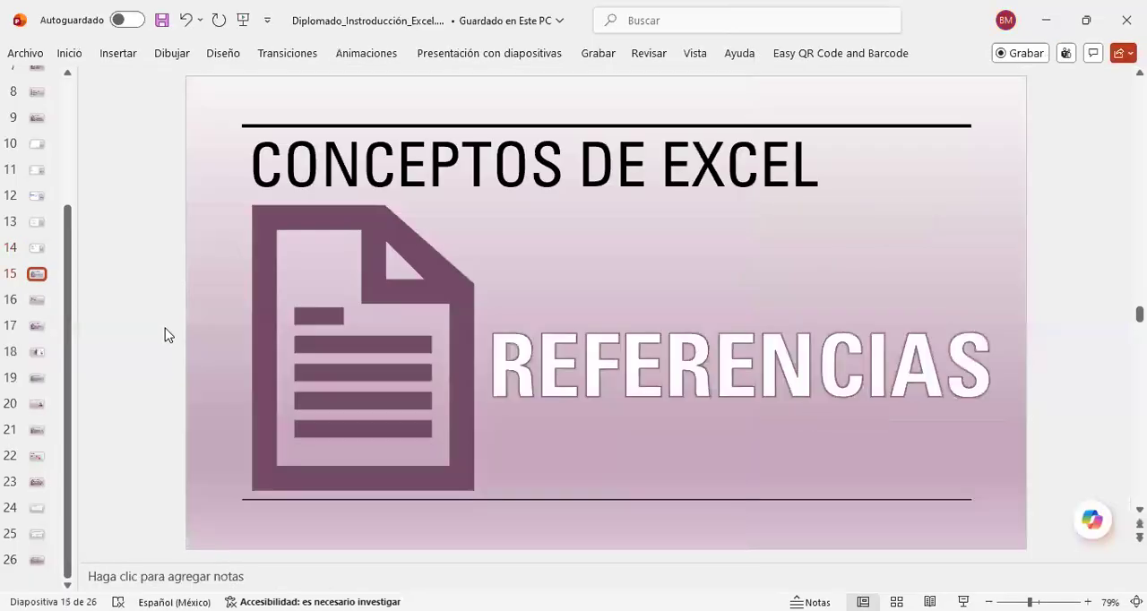
scroll(165, 335, up, 1)
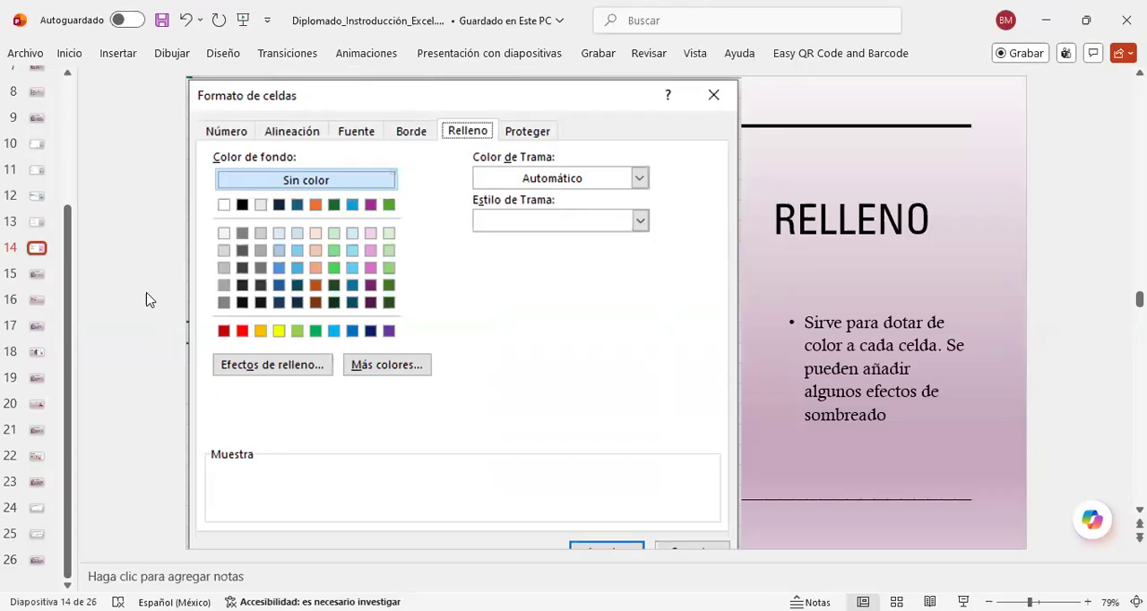
scroll(149, 299, down, 1)
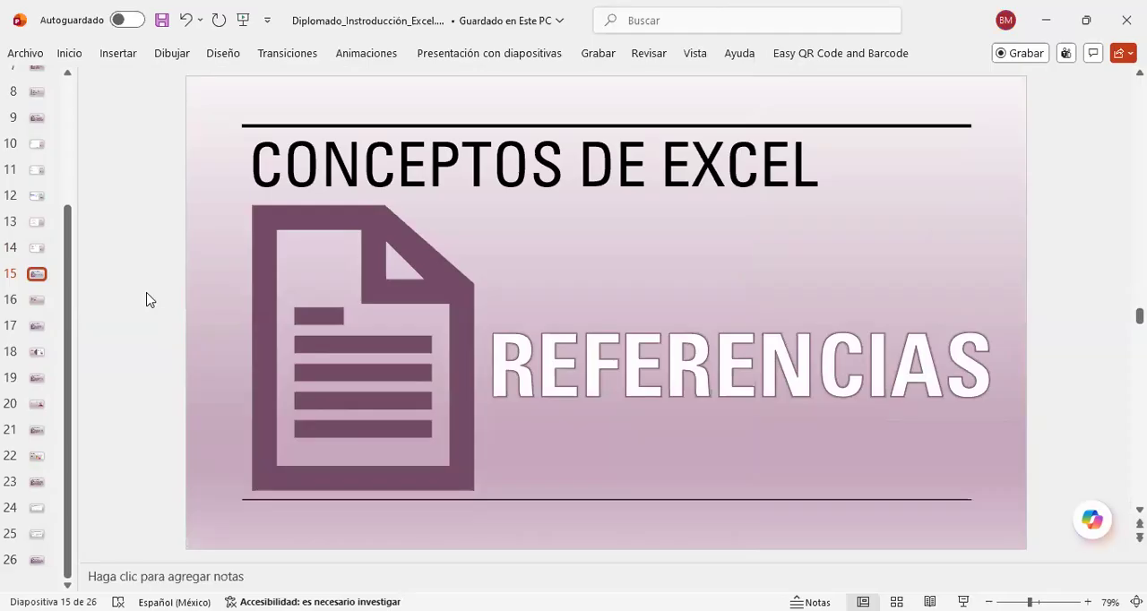
key(alt+Tab)
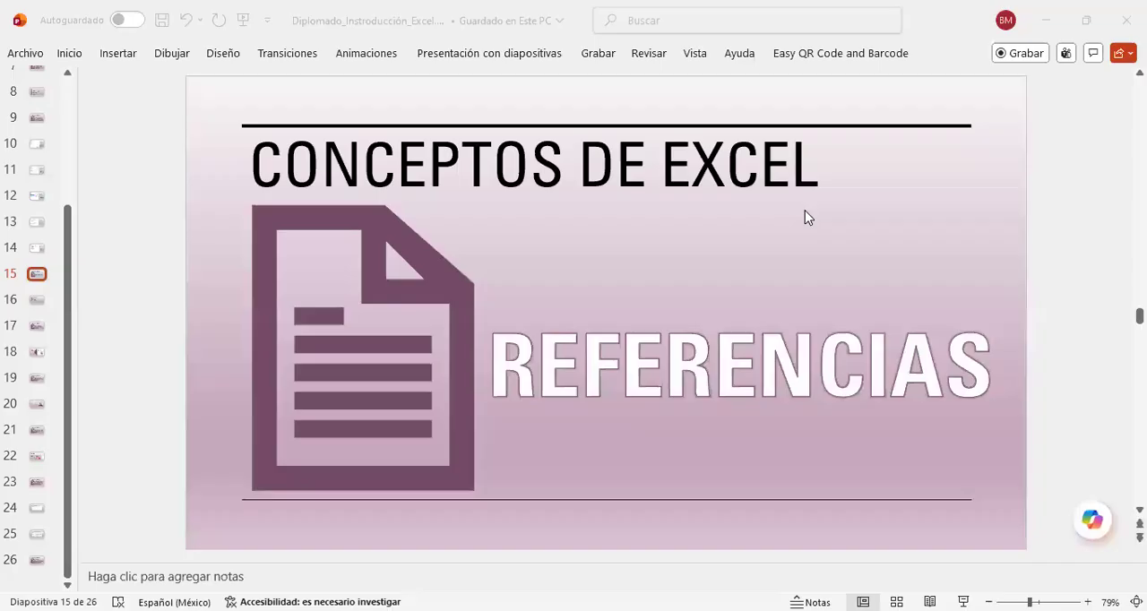
click(165, 281)
scroll(165, 281, down, 1)
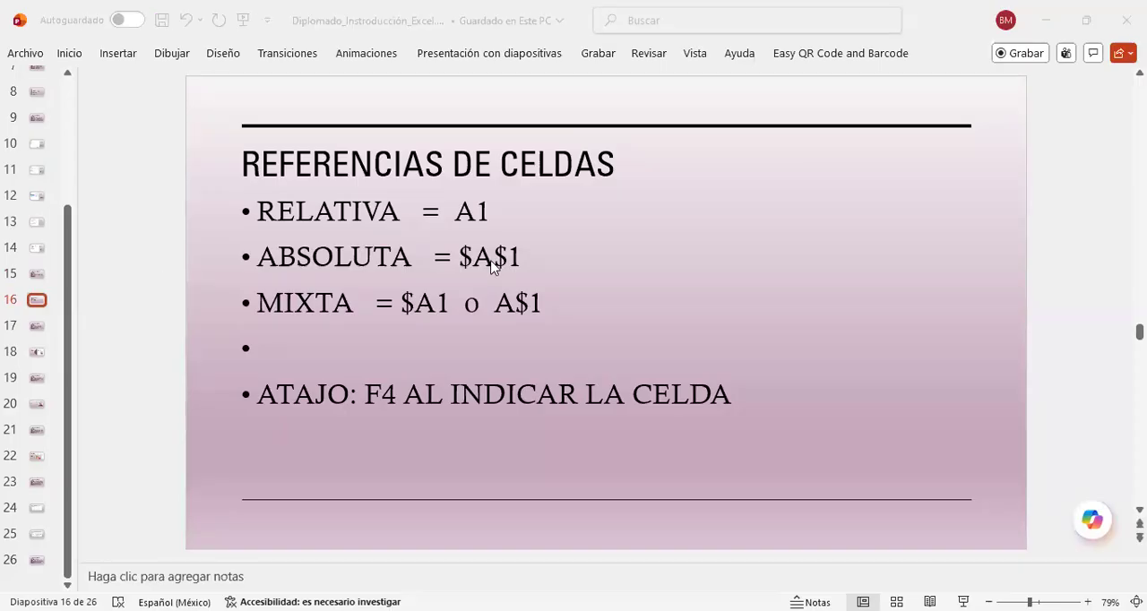
Step: Switch back to the Excel workbook, add a new sheet after Hoja4 and select its cell B2
key(alt+Tab)
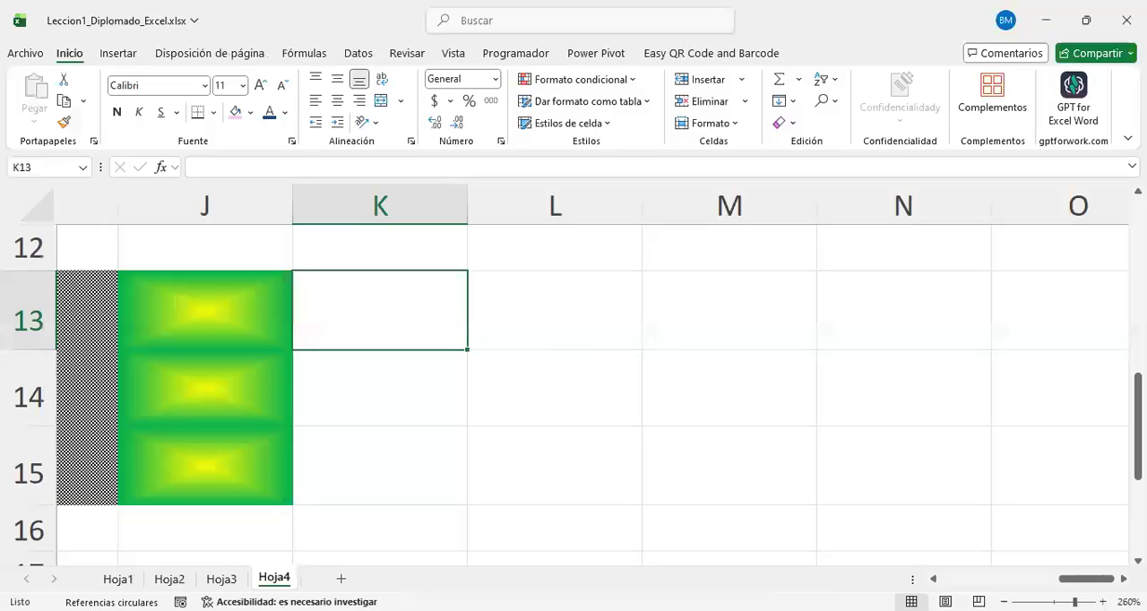
click(340, 578)
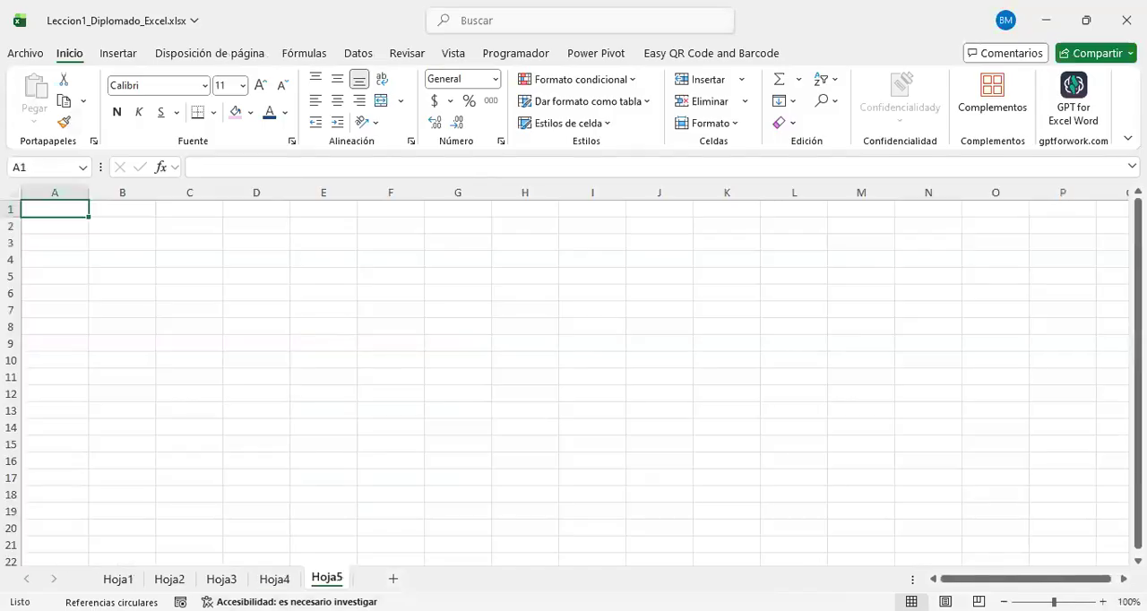
scroll(573, 375, up, 7)
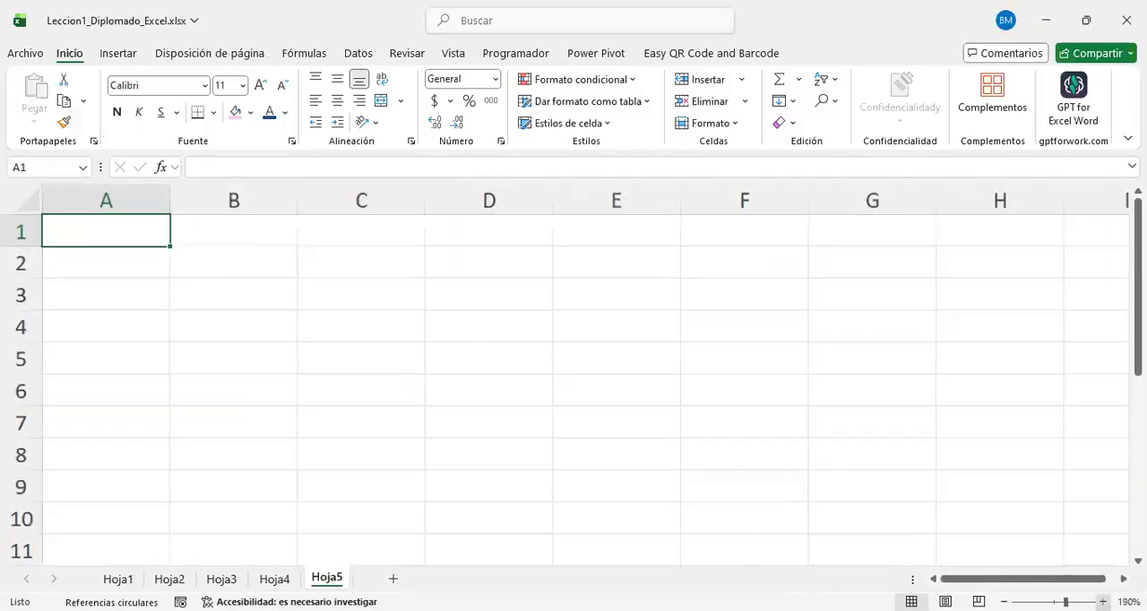
scroll(564, 421, up, 2)
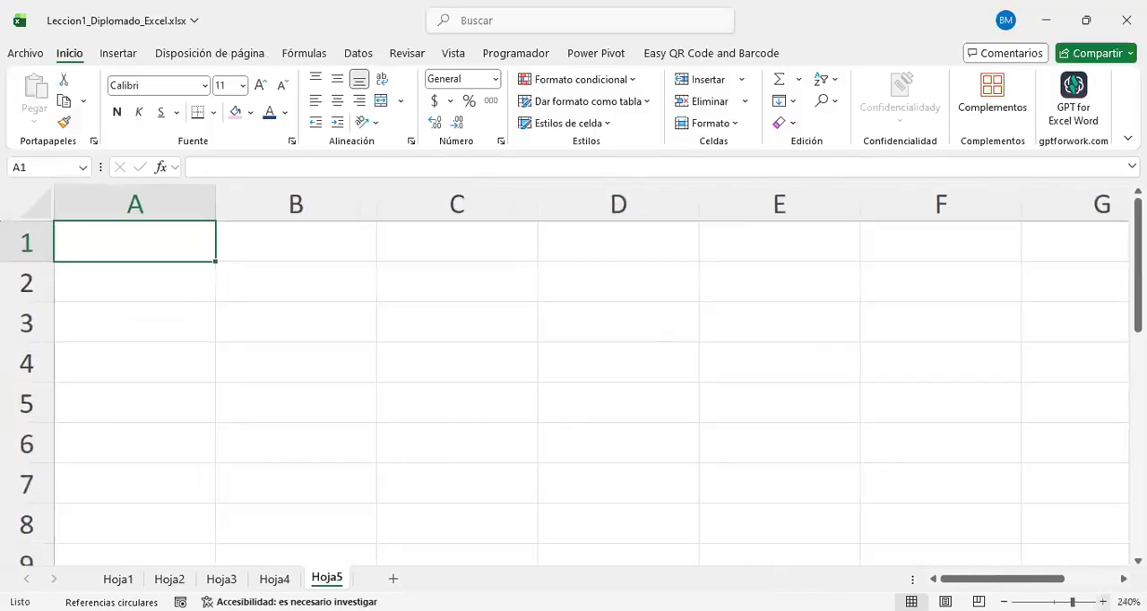
click(310, 301)
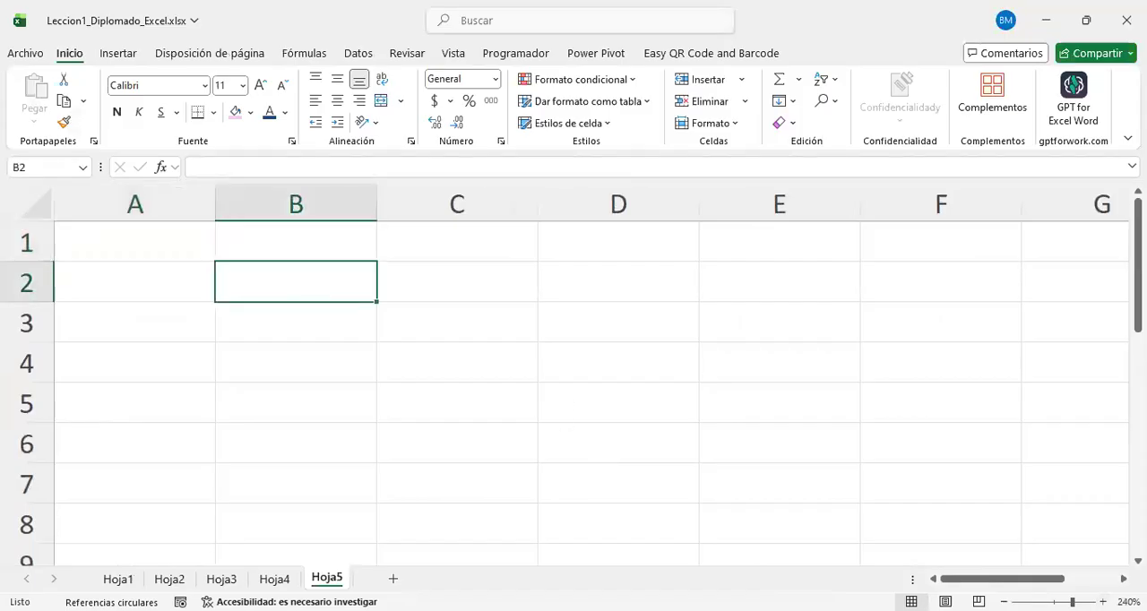
scroll(325, 286, down, 3)
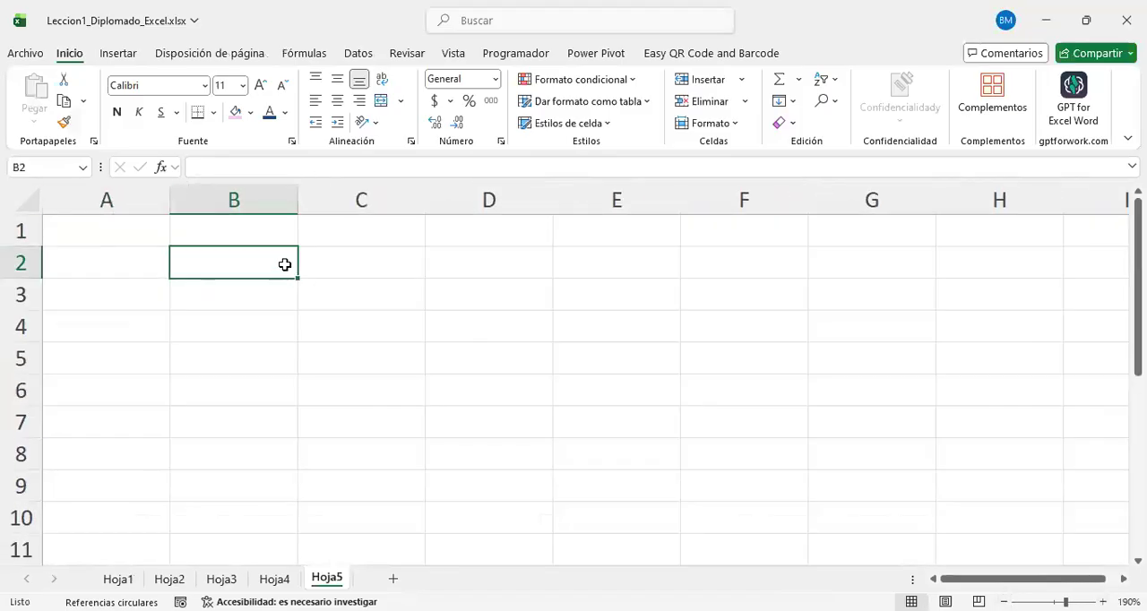
text(hola)
key(BackSpace)
key(BackSpace)
key(BackSpace)
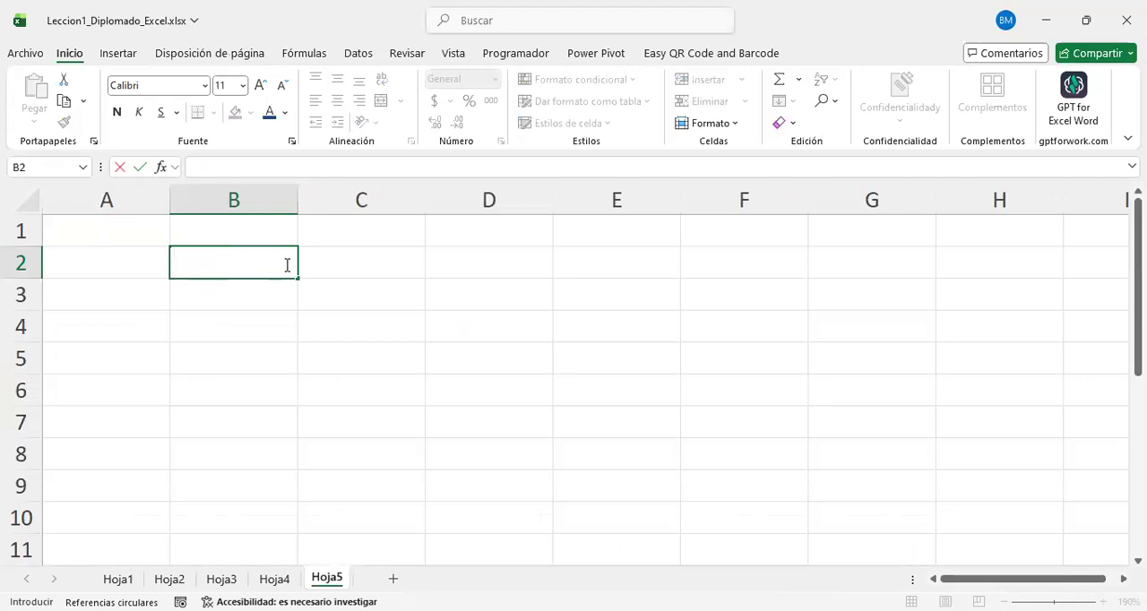
text(450)
key(BackSpace)
key(BackSpace)
key(BackSpace)
Step: Enter the number 4500132 in cell B2 and reselect the cell
text(4500)
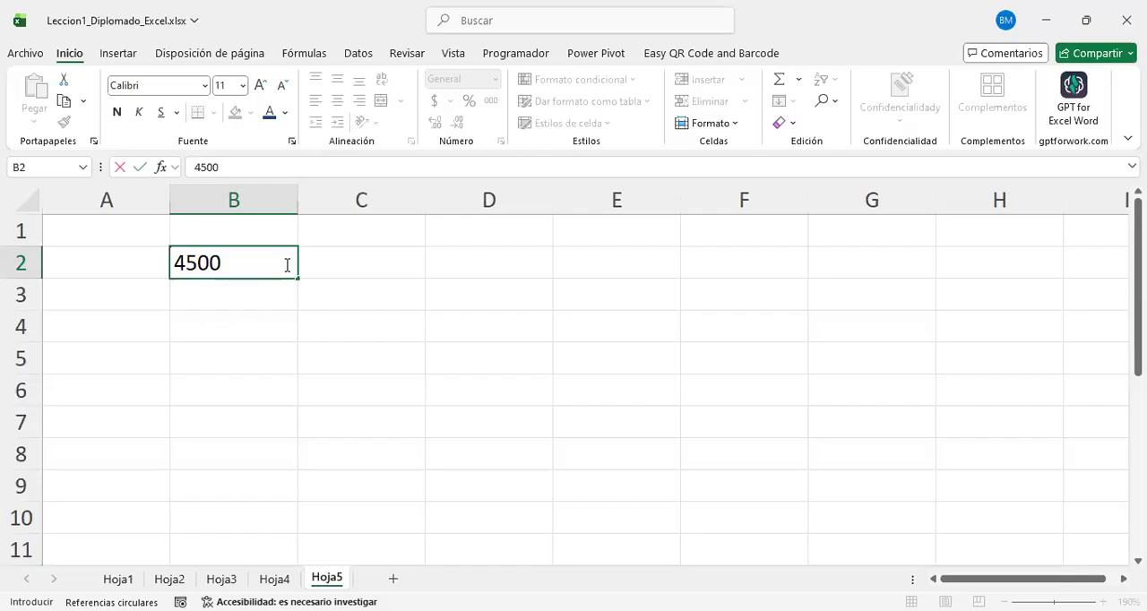
text(132)
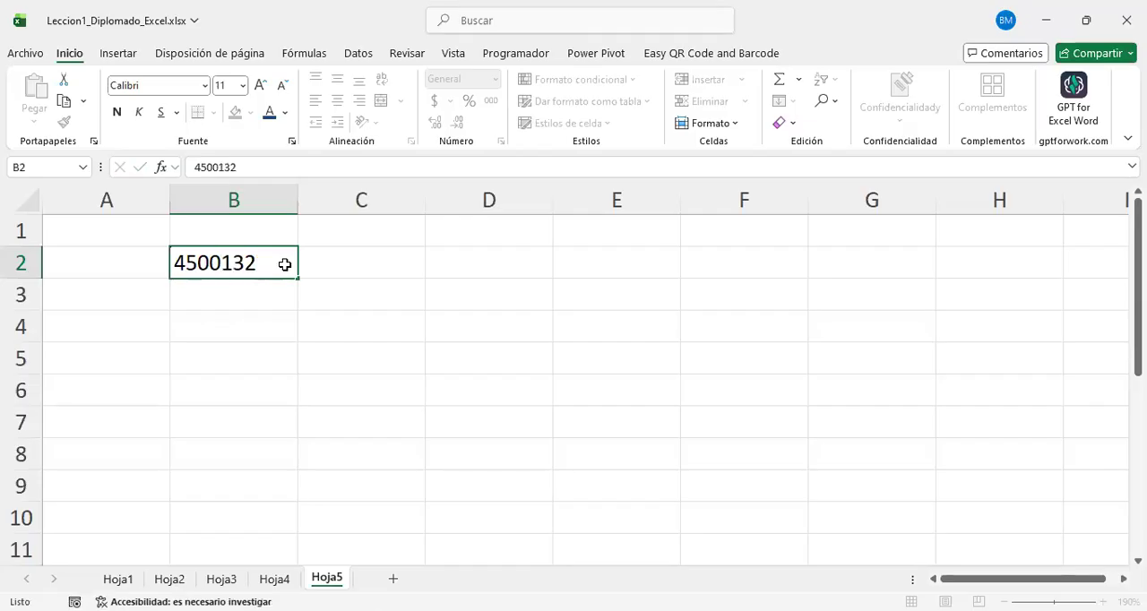
key(Return)
click(285, 262)
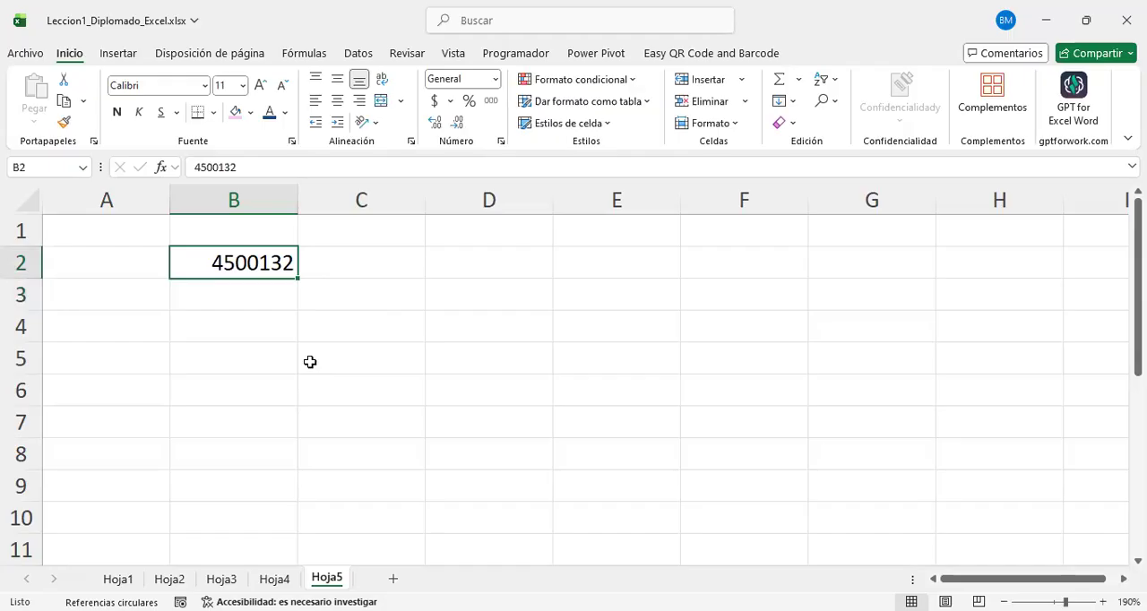
Step: Apply the Moneda number format to cell B2
click(495, 79)
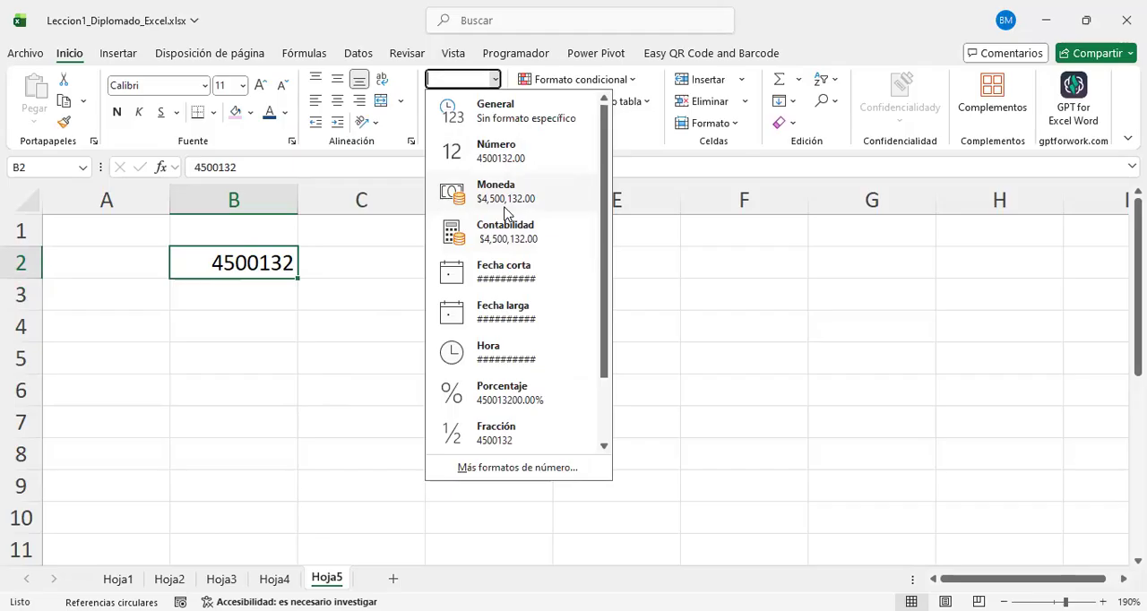
click(506, 192)
key(Down)
key(Down)
click(285, 262)
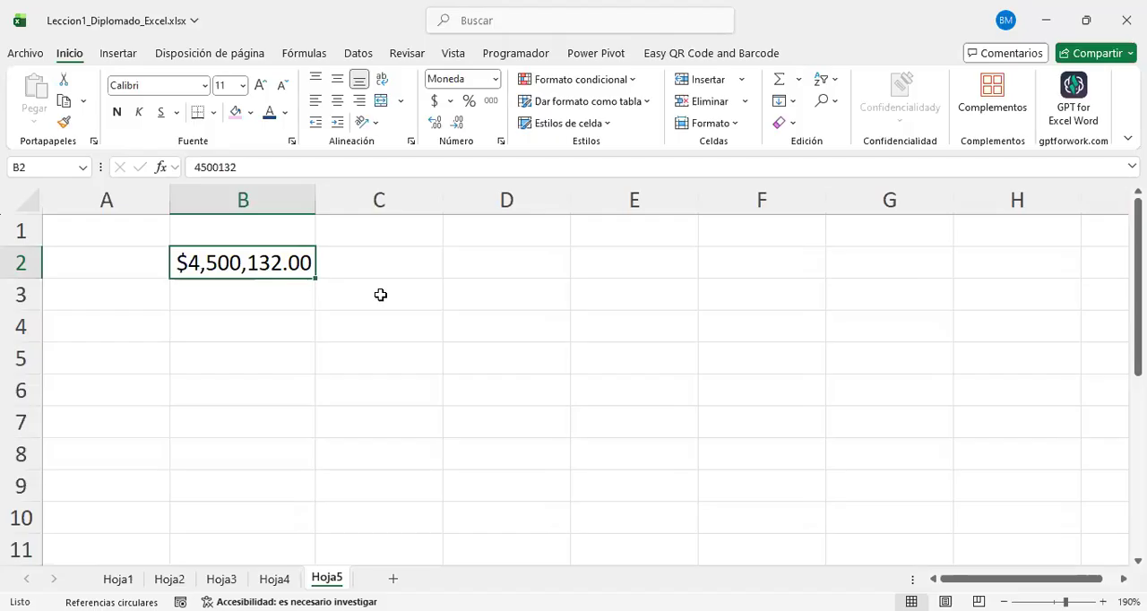
click(409, 315)
click(259, 267)
click(495, 273)
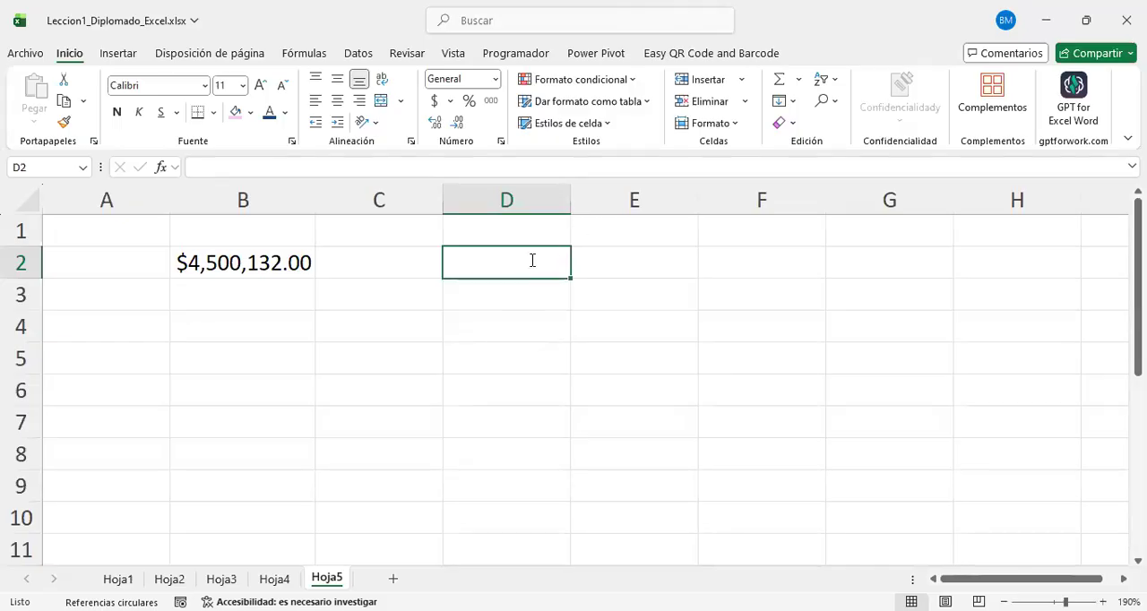
text(=)
key(BackSpace)
key(Return)
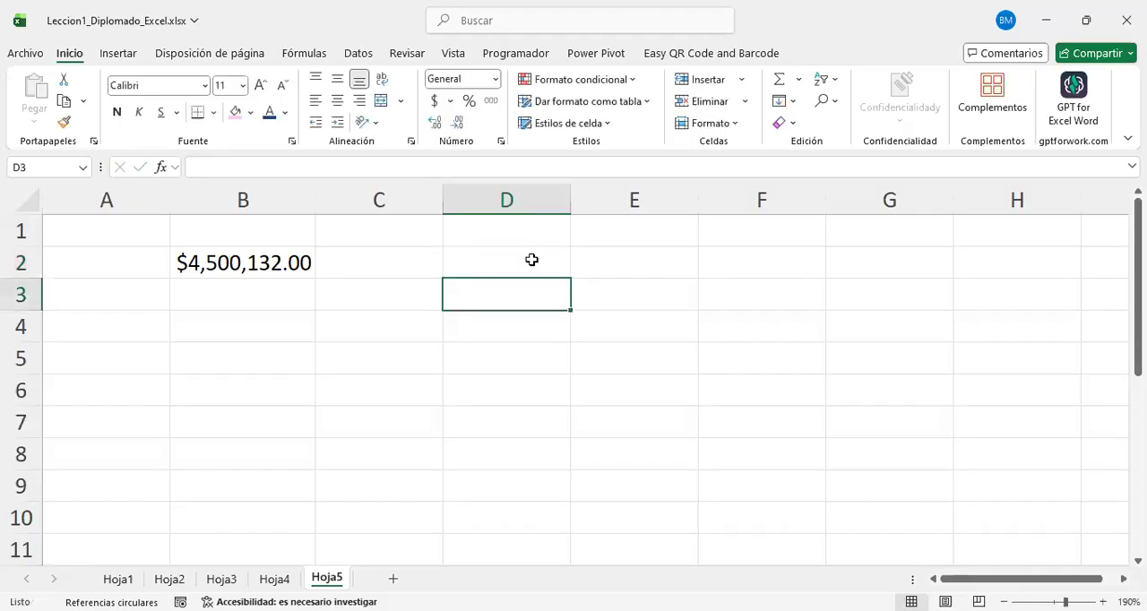
Step: Auto-fit the width of column B to its content and start a formula in D2
ctrl+scroll(814, 456, up, 2)
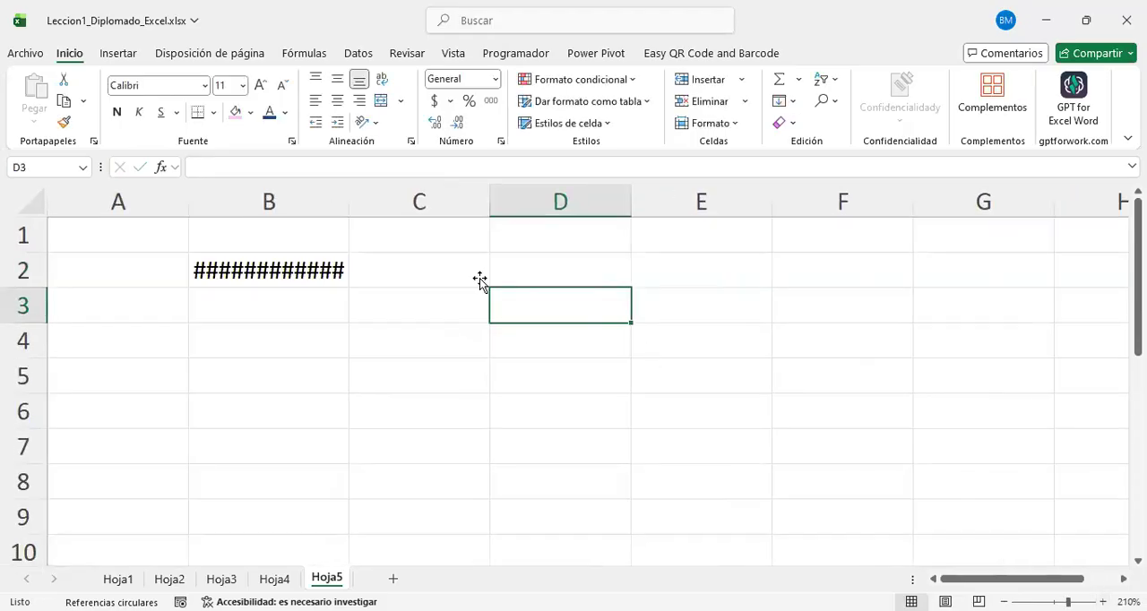
double_click(345, 199)
click(604, 270)
text(=)
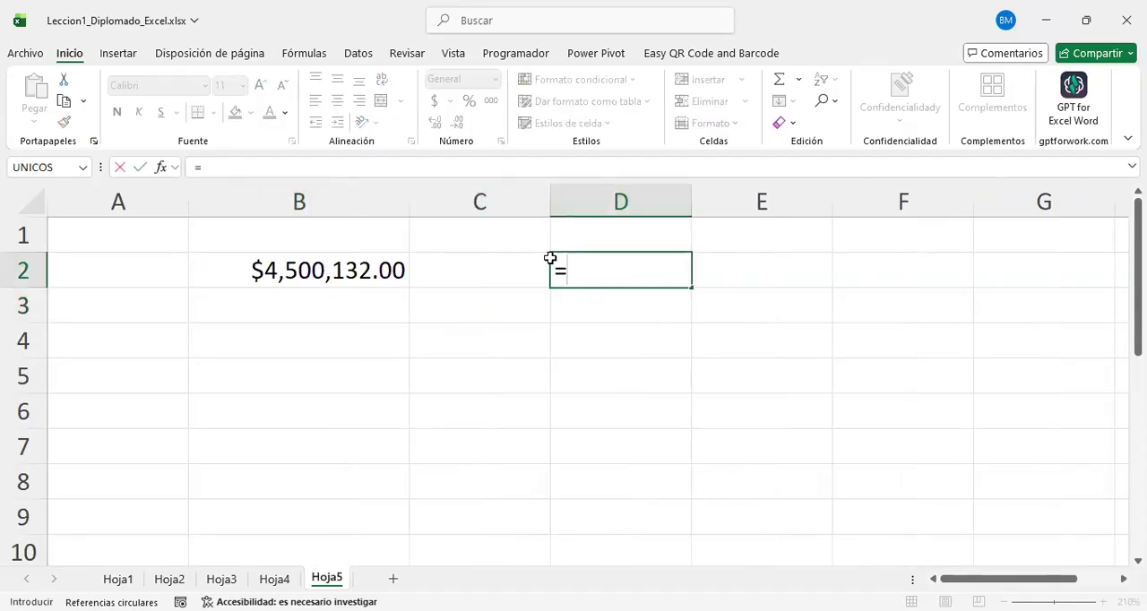
Step: Point the reference in D2's formula at different cells in turn, including D1, A3, C5, B2, C6, B4 and C3
click(525, 302)
click(621, 400)
click(755, 364)
click(717, 268)
click(625, 239)
click(500, 238)
click(471, 296)
click(673, 399)
click(793, 349)
click(810, 265)
click(552, 235)
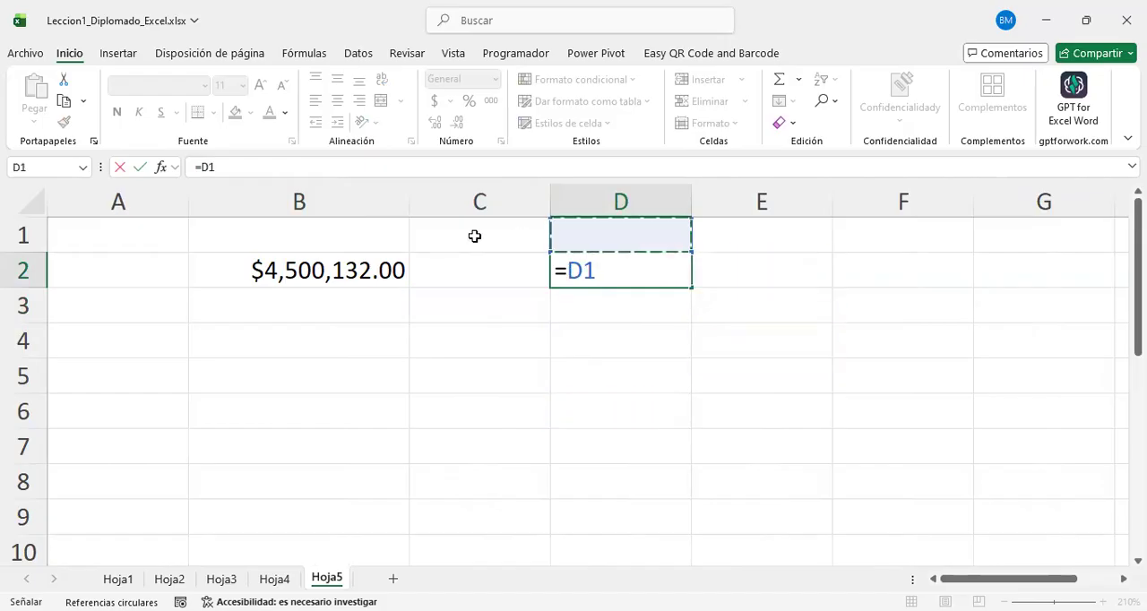
click(414, 243)
click(240, 247)
click(98, 295)
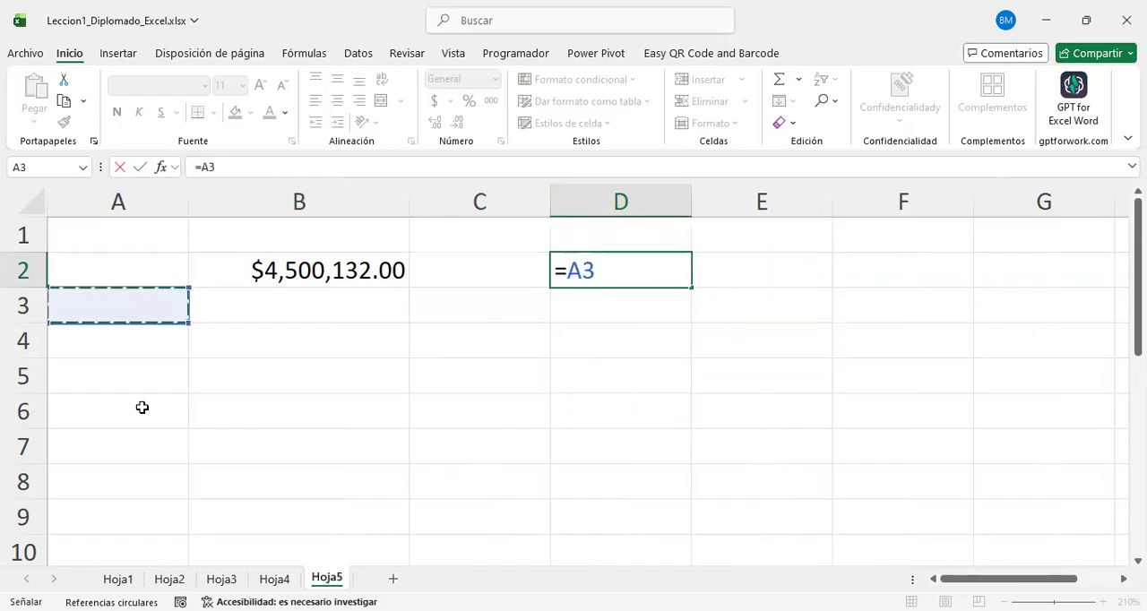
click(139, 407)
click(377, 473)
click(415, 384)
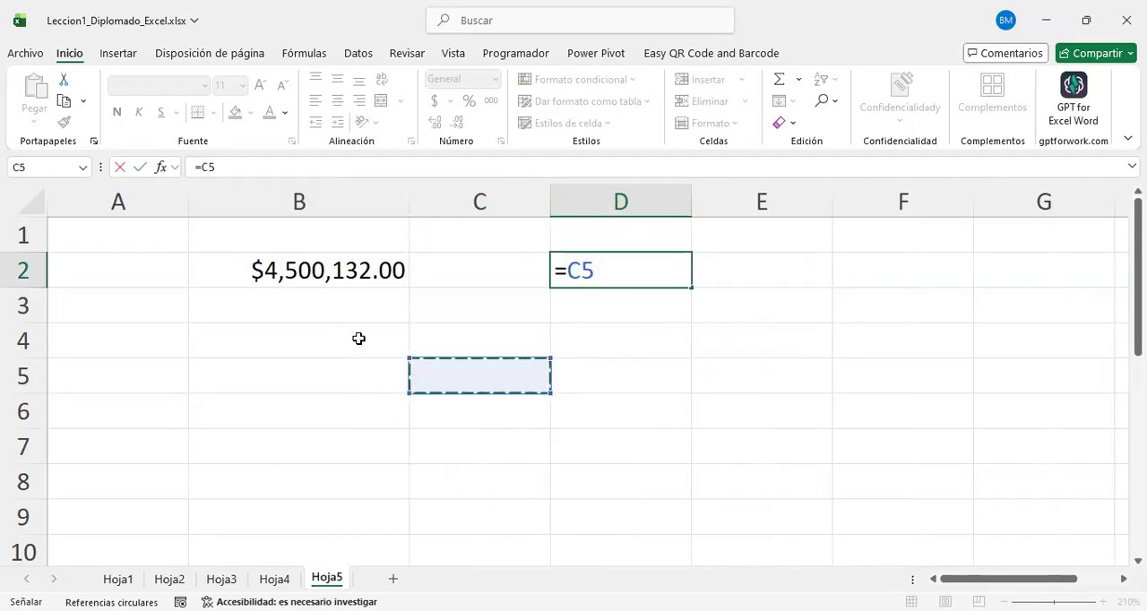
click(358, 339)
click(455, 312)
click(533, 395)
click(390, 292)
click(361, 271)
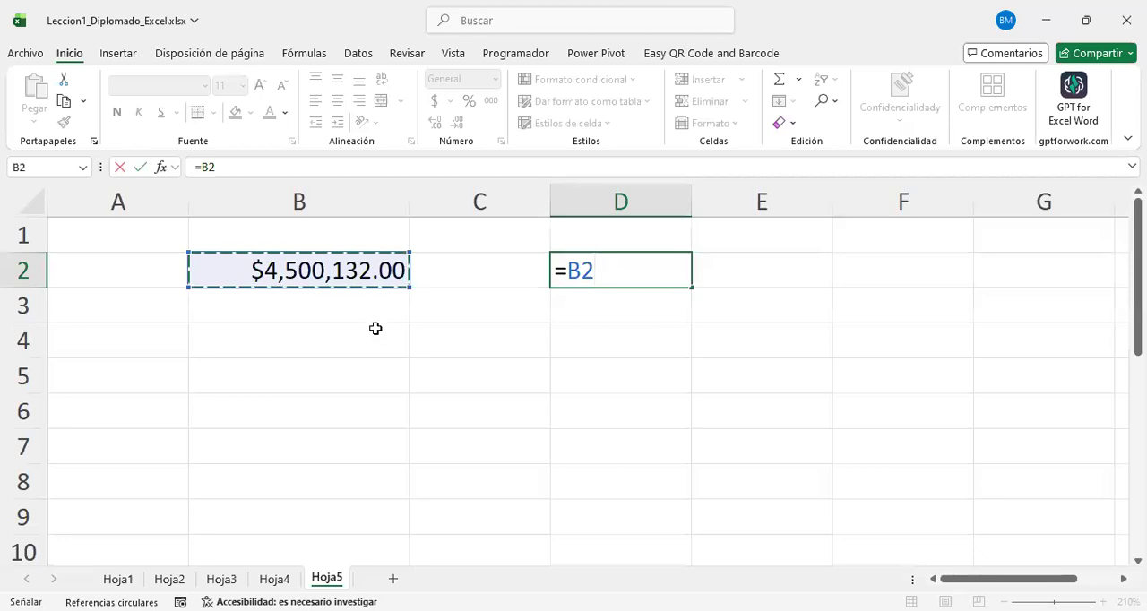
click(640, 441)
click(862, 339)
click(363, 296)
click(404, 271)
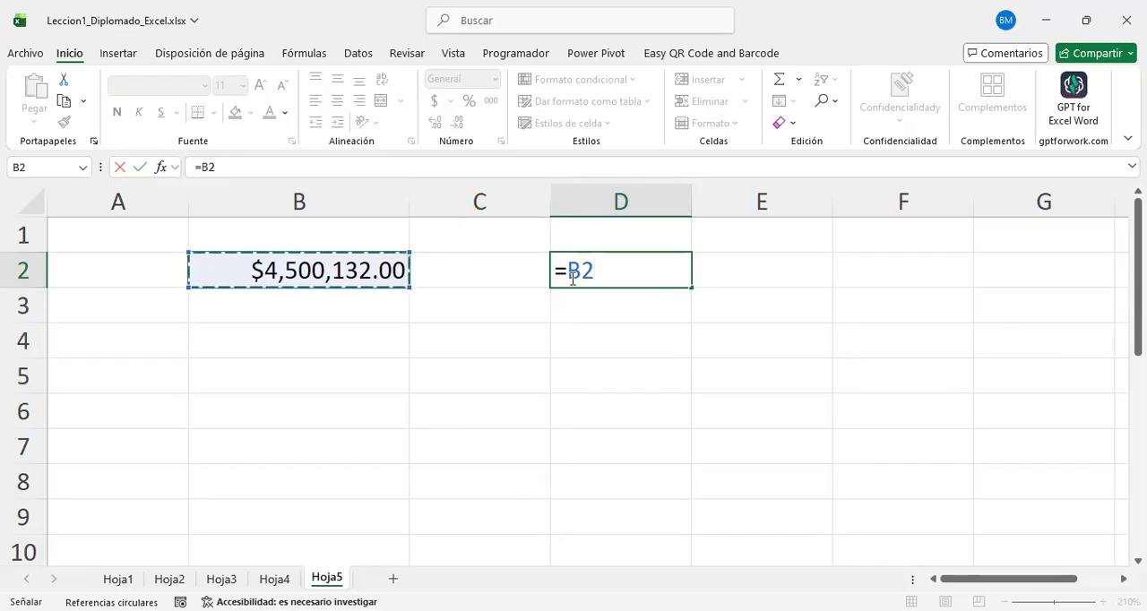
click(608, 335)
click(463, 404)
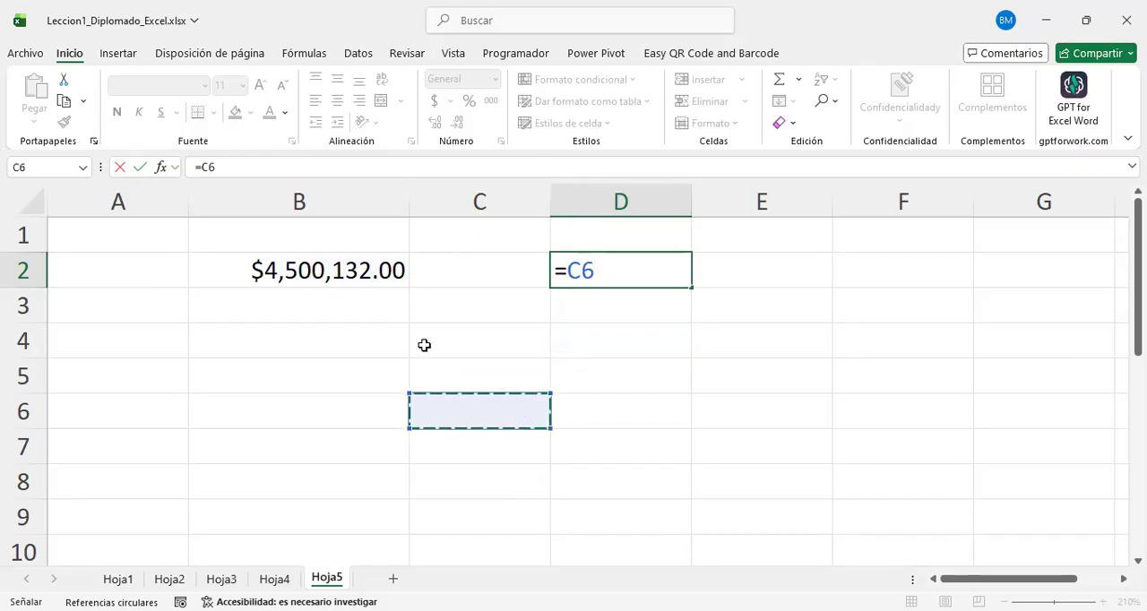
click(433, 337)
click(368, 344)
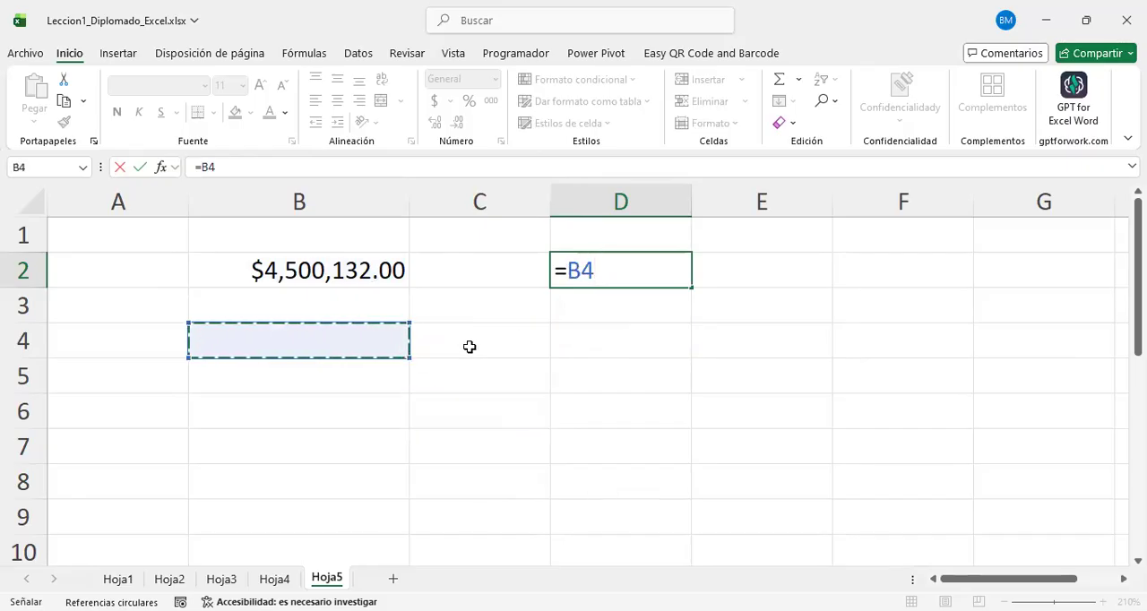
click(466, 315)
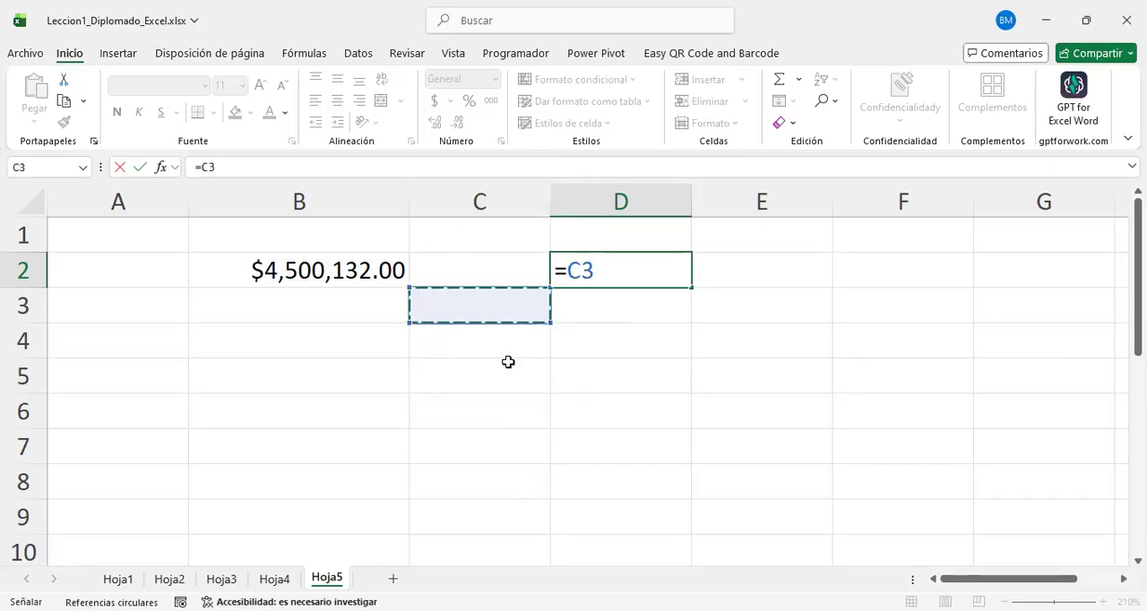
click(498, 380)
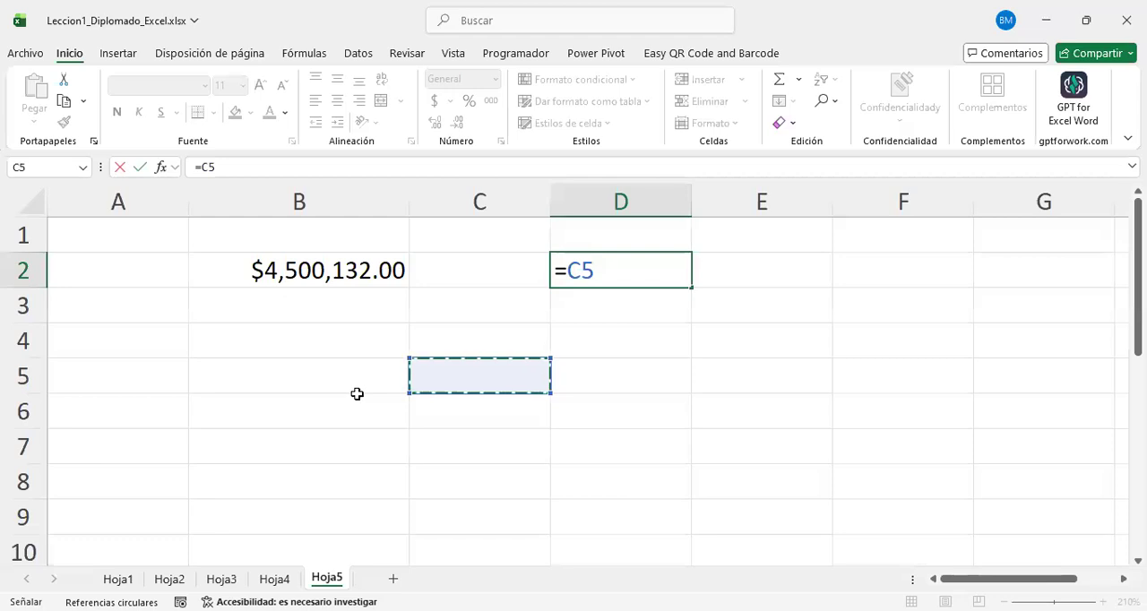
Step: Complete the formula =B2 in D2 and compare the contents of cells D2 and B2
click(335, 279)
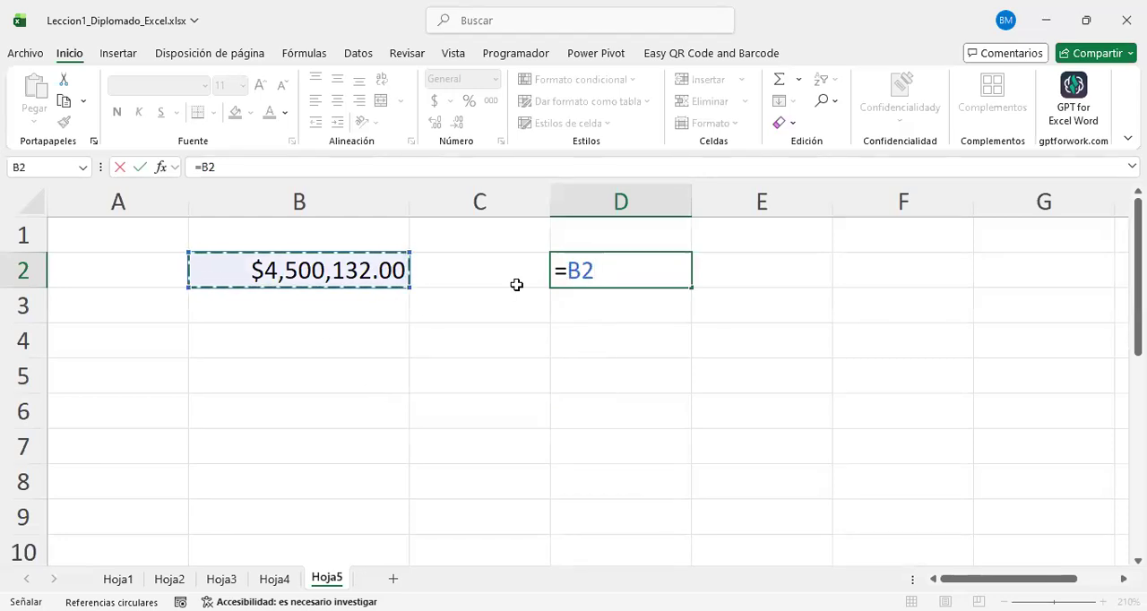
key(Return)
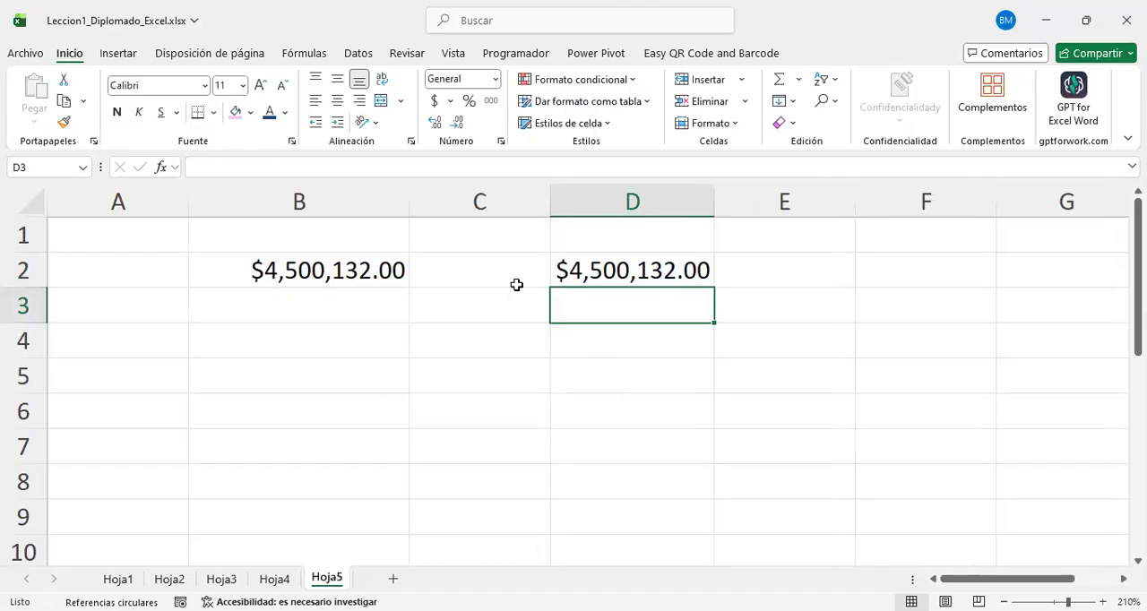
click(675, 262)
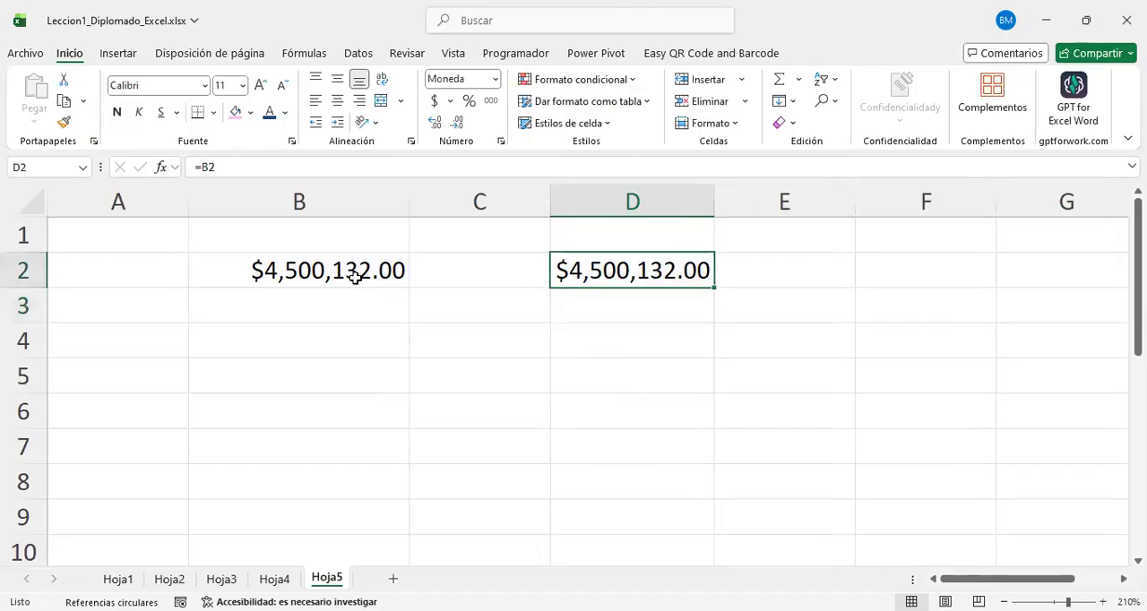
click(355, 278)
click(632, 282)
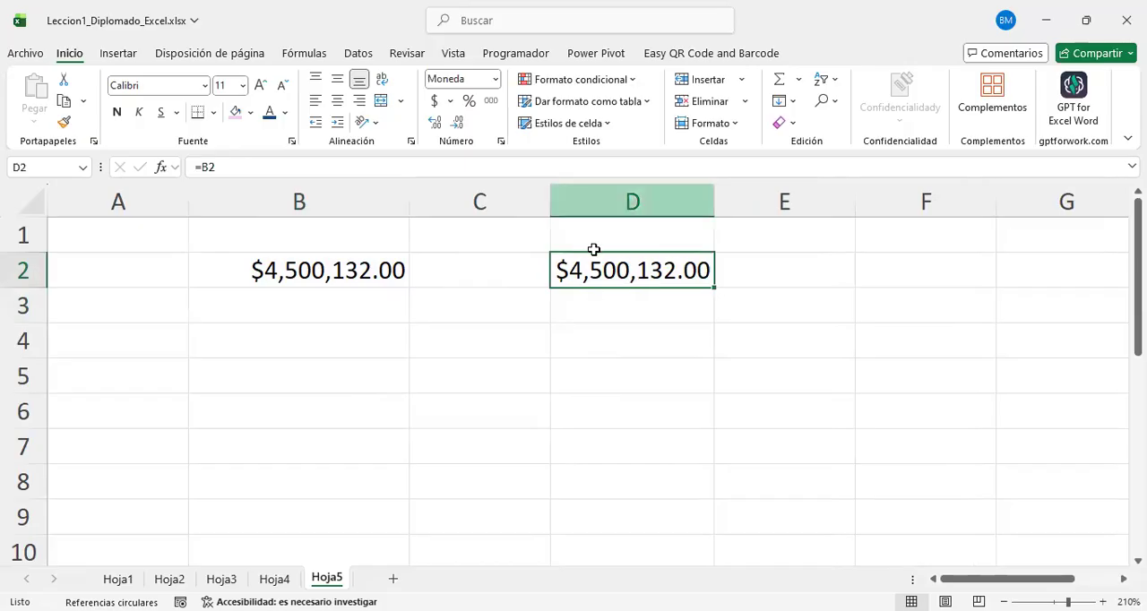
click(336, 271)
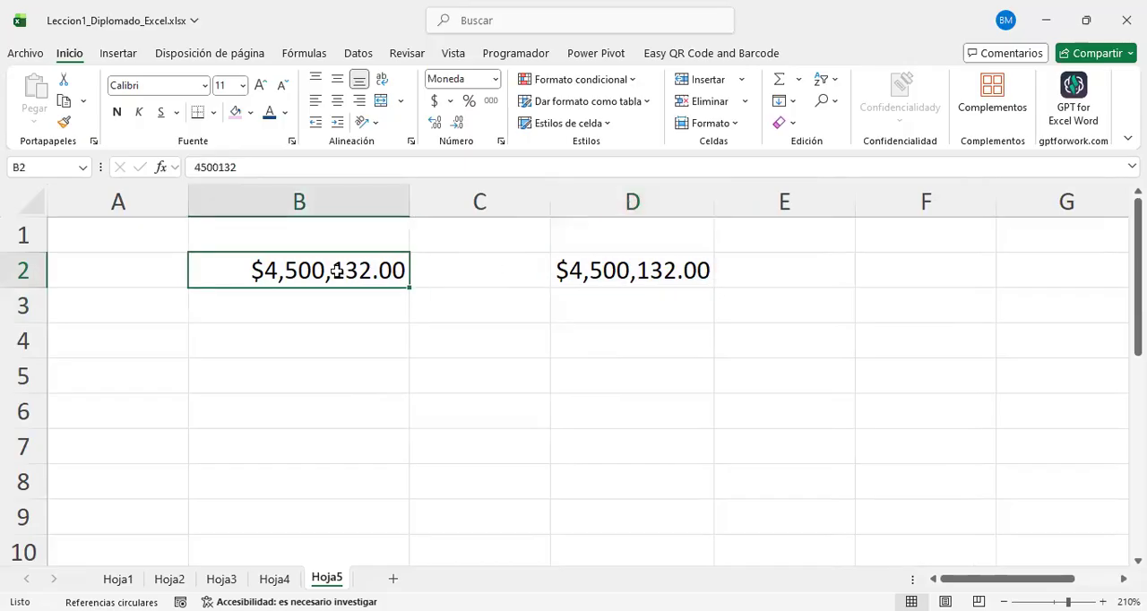
Step: Copy cell B2 on Hoja5 and paste it into B5
key(ctrl+c)
click(358, 368)
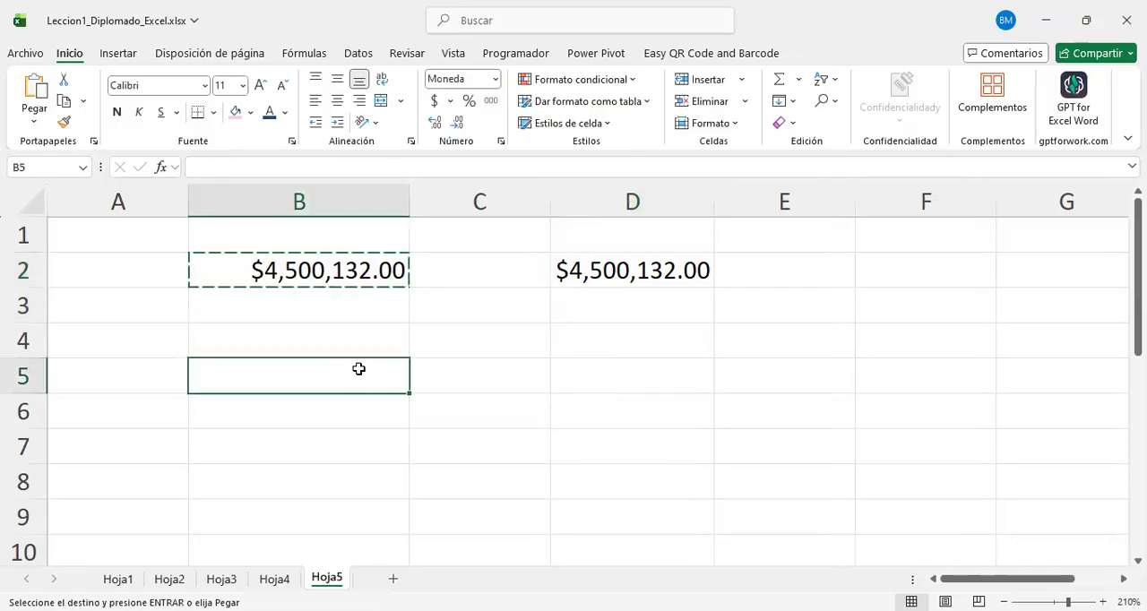
key(ctrl+v)
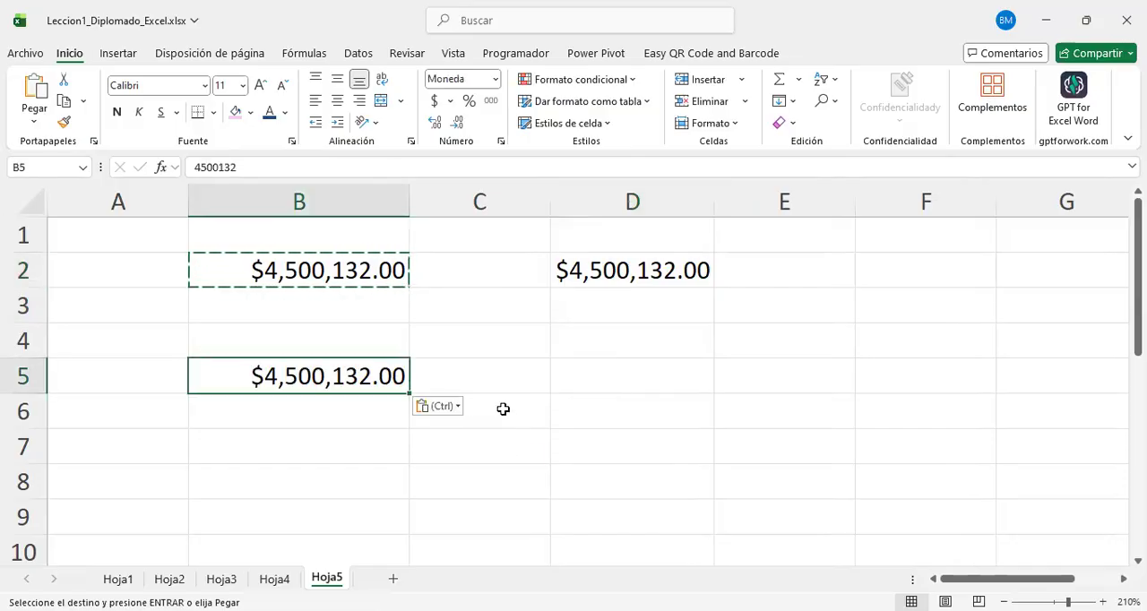
Step: Compare the contents of B2, B5 and D2, and circle D2's formula with on-screen ink
click(314, 278)
click(321, 387)
click(672, 283)
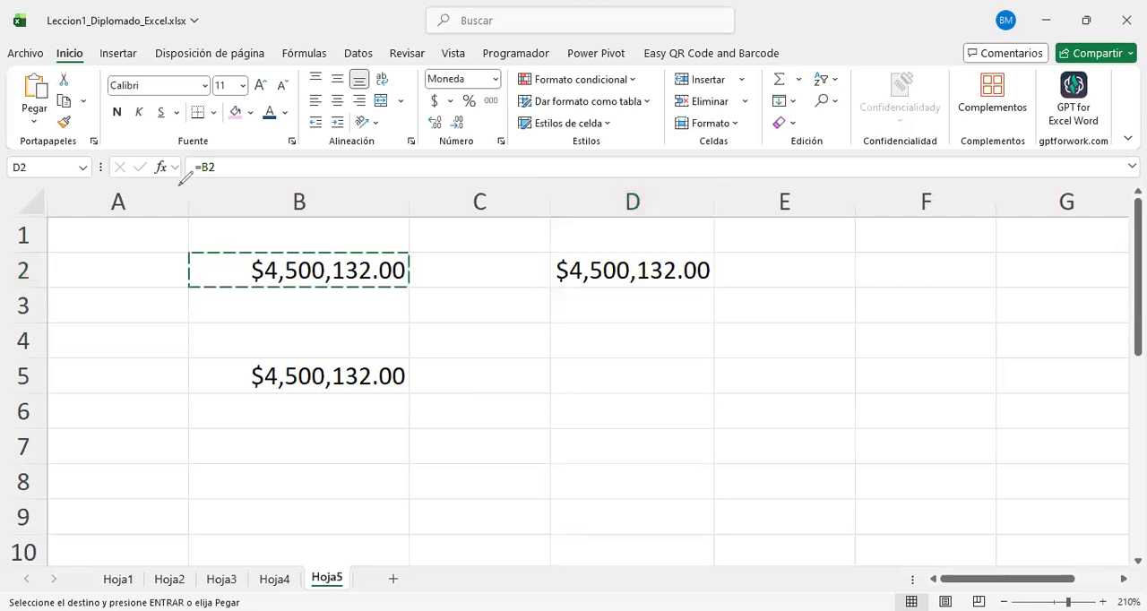
drag(184, 186, 179, 195)
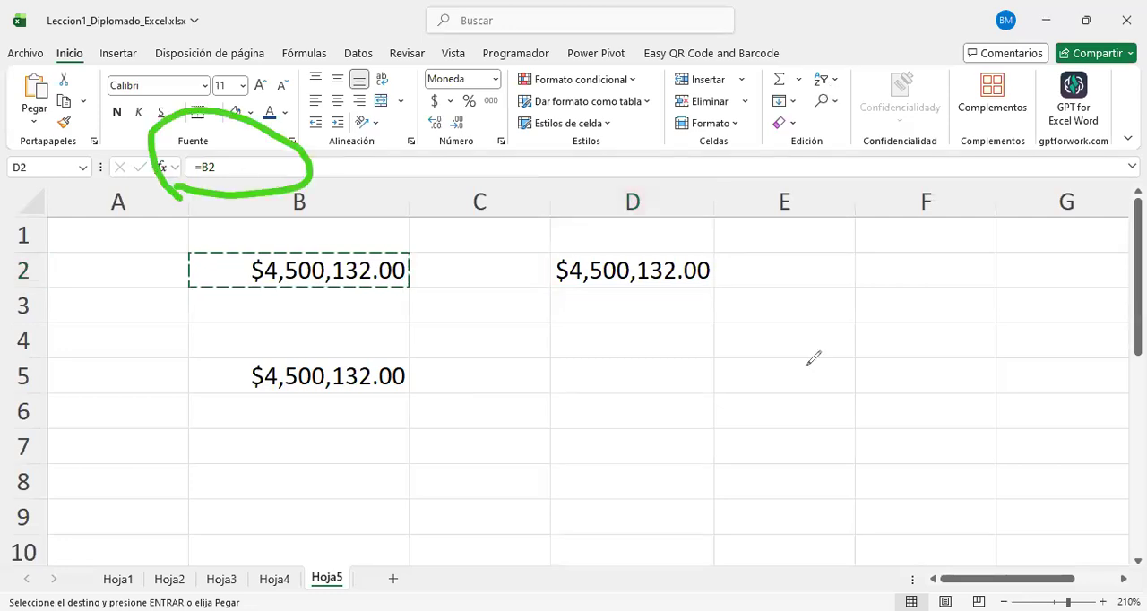
Step: Shade cell B2 on Hoja5 with a light pink fill
click(639, 265)
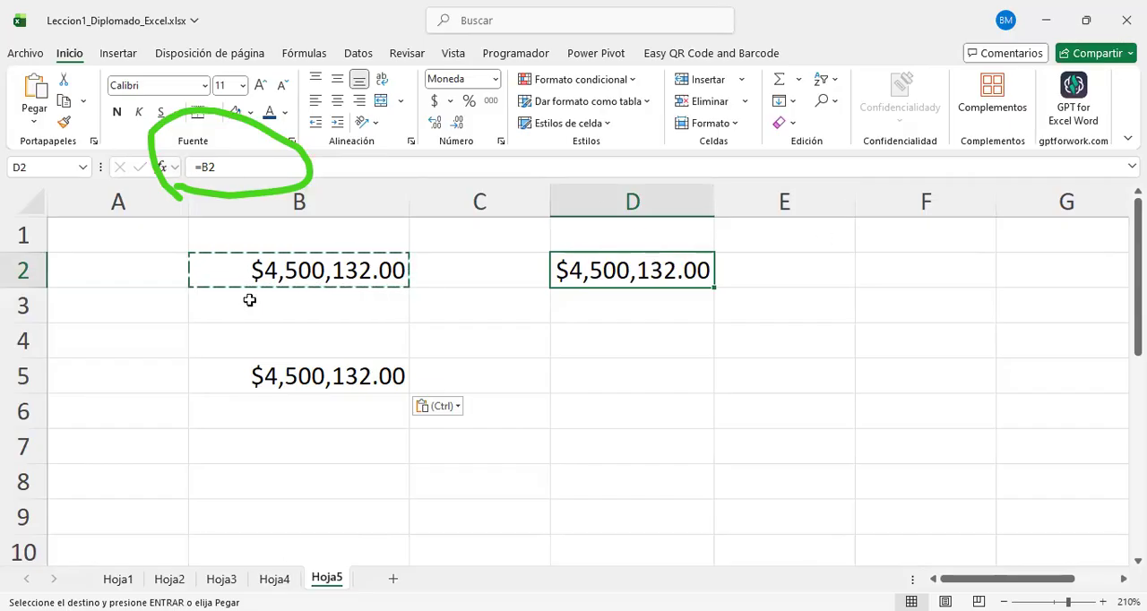
click(288, 271)
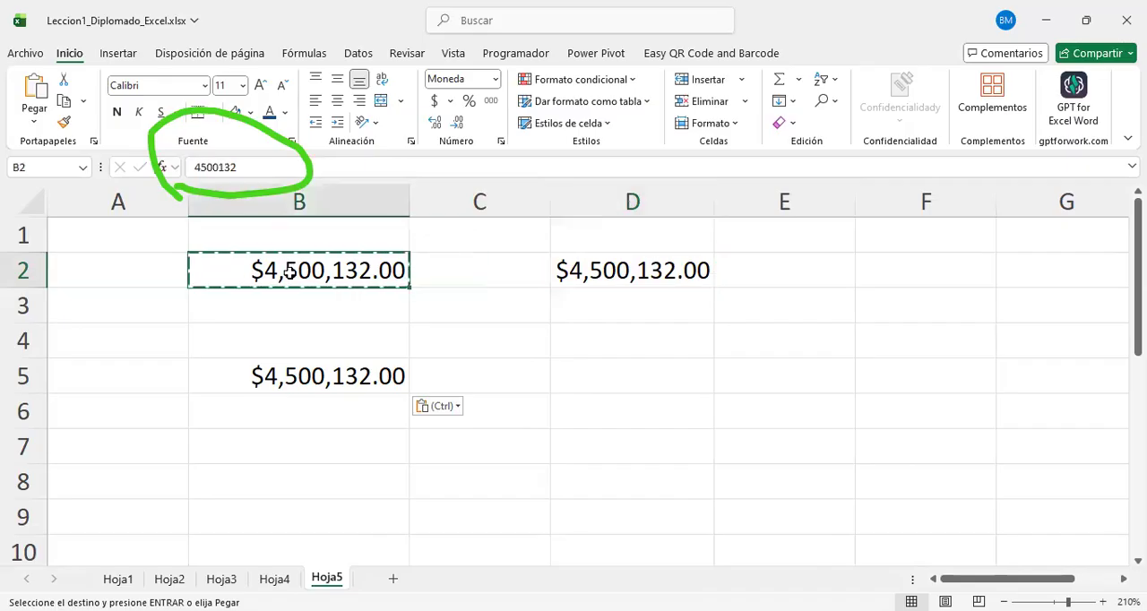
right_click(291, 279)
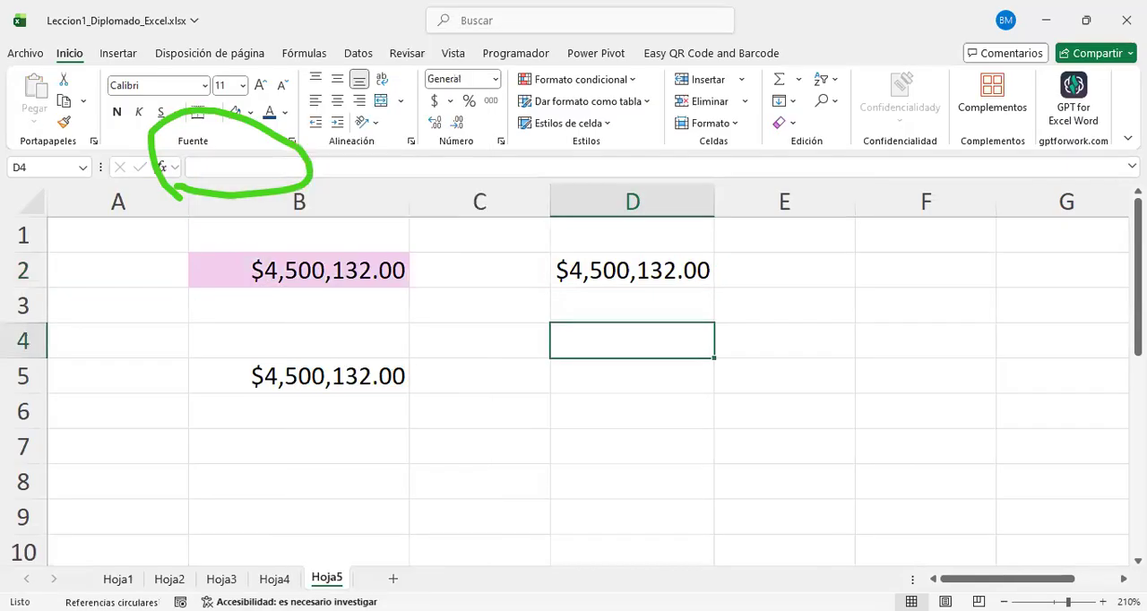
Step: Open sheet Hoja4 and review its data-type examples, including the number in cell B2
click(274, 579)
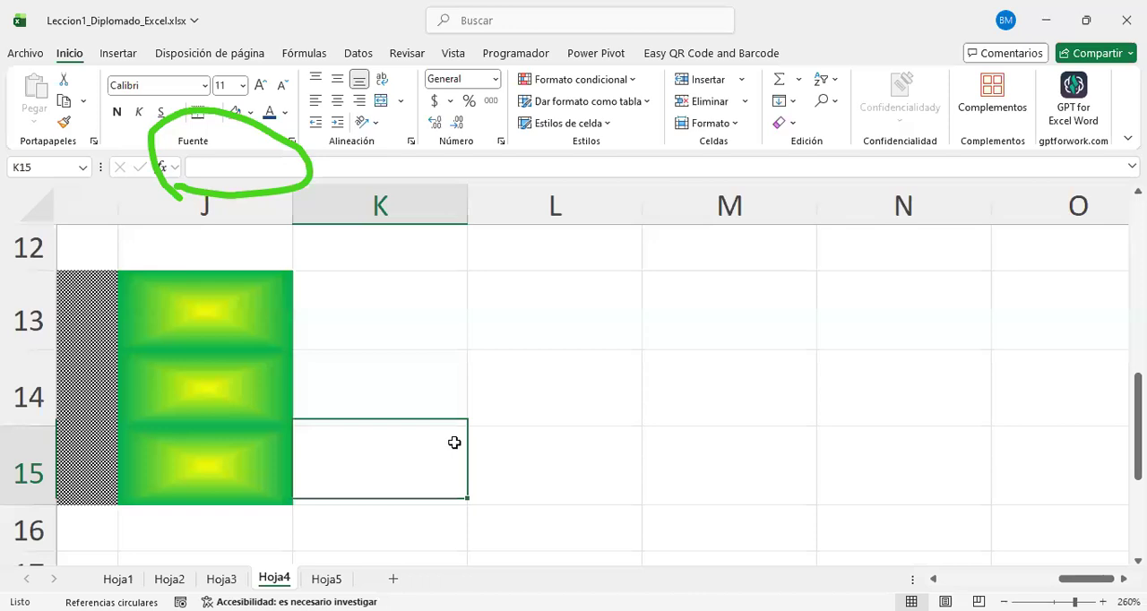
click(454, 443)
scroll(454, 443, up, 4)
scroll(455, 443, left, 2)
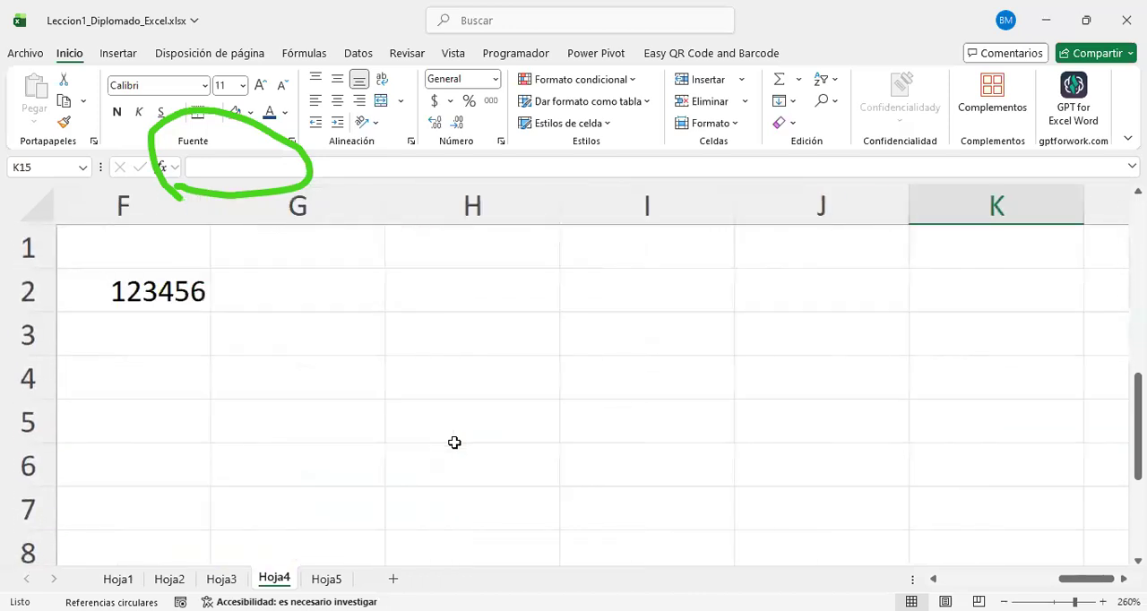
scroll(454, 442, left, 5)
scroll(455, 442, left, 1)
scroll(424, 391, down, 1)
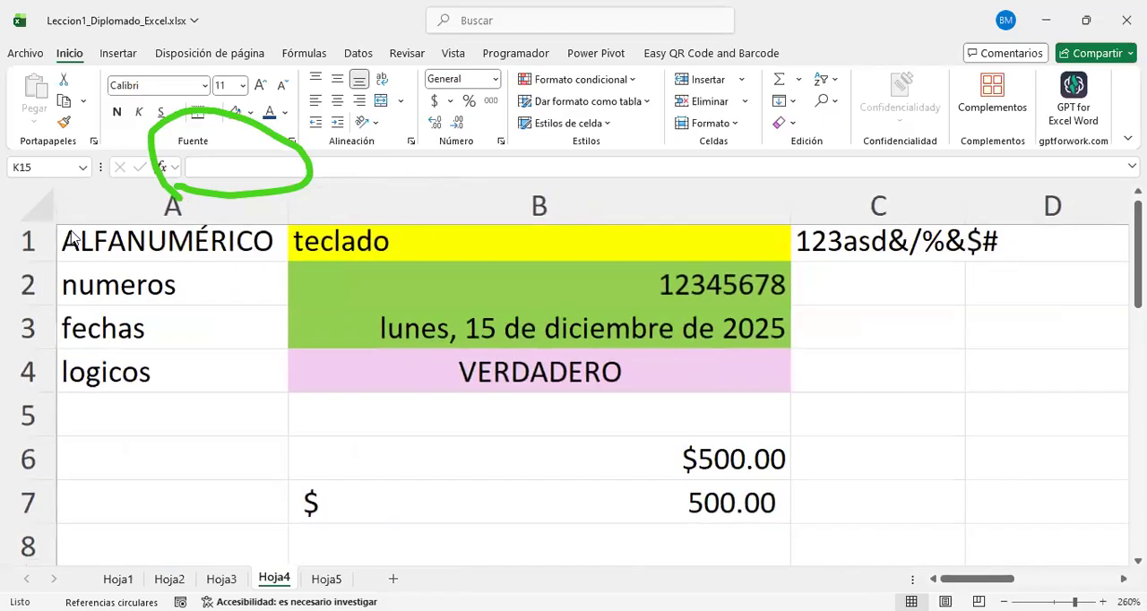
click(659, 283)
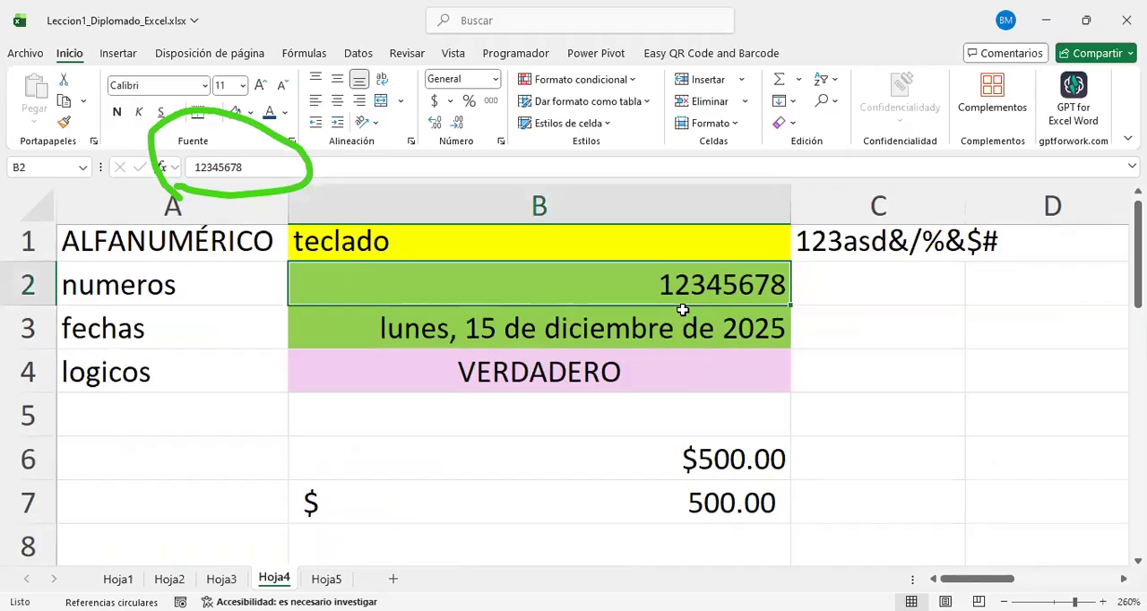
click(848, 436)
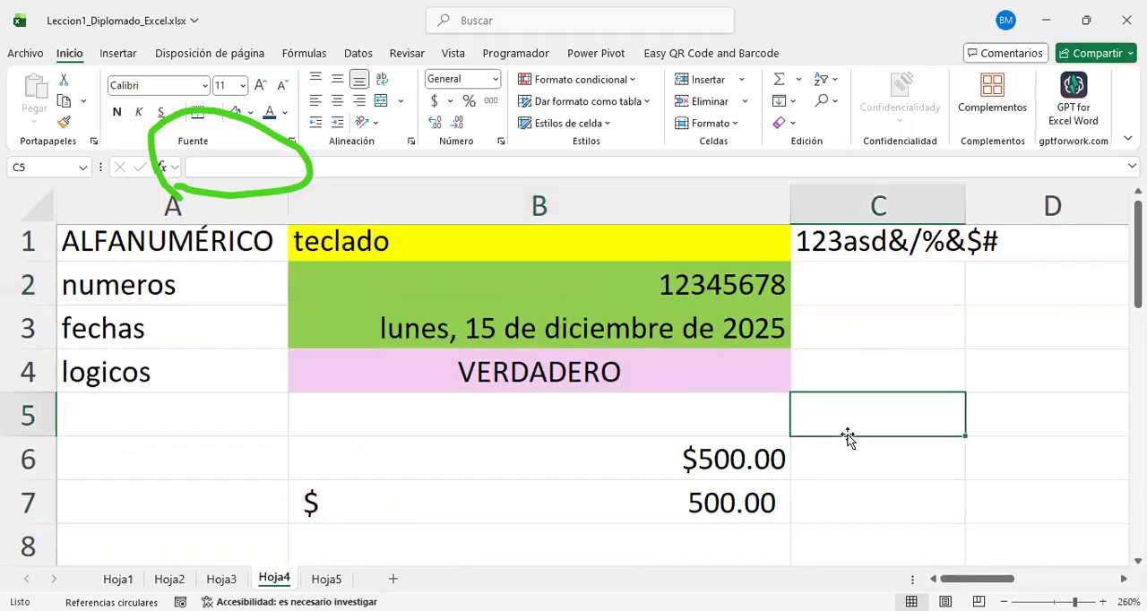
scroll(848, 436, right, 2)
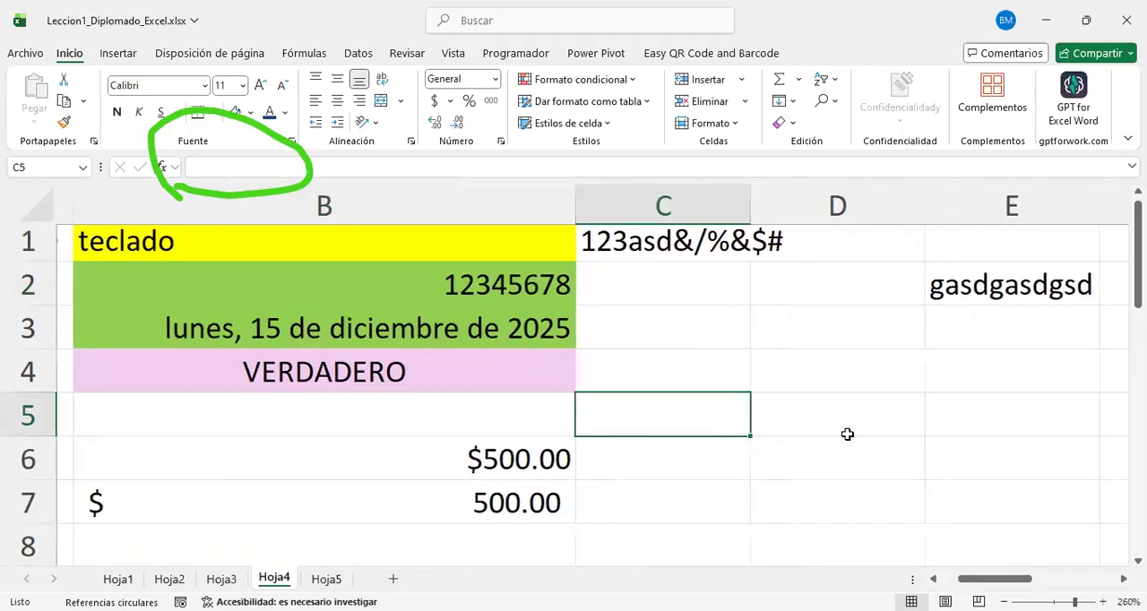
key(Right)
click(430, 272)
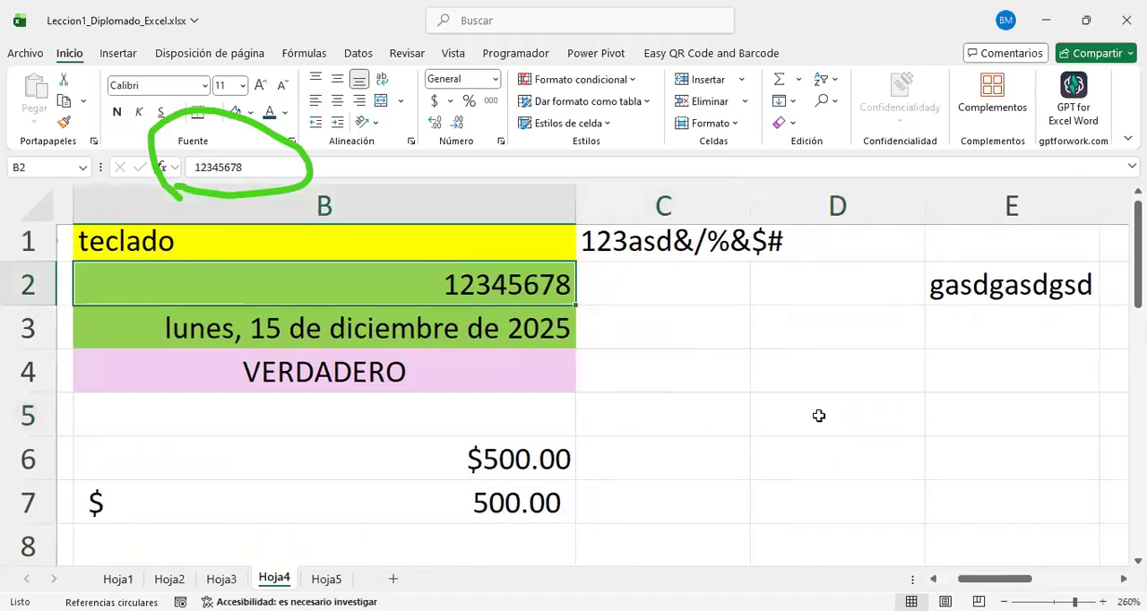
Step: Shade the empty cell D5 on Hoja4 with a grey fill
click(777, 386)
click(775, 407)
right_click(775, 408)
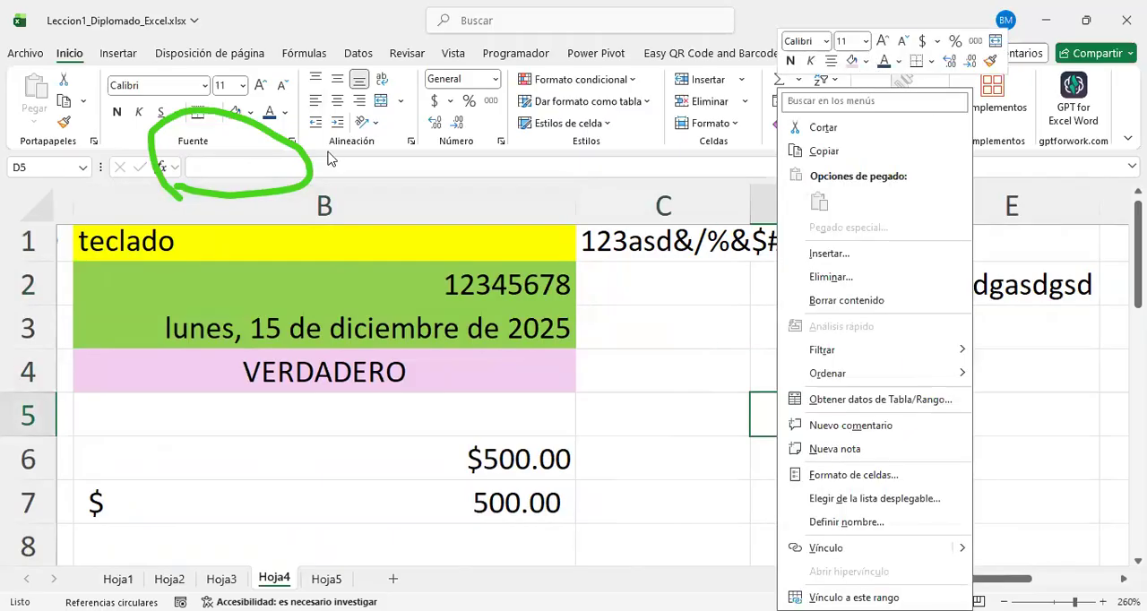
click(129, 70)
click(250, 112)
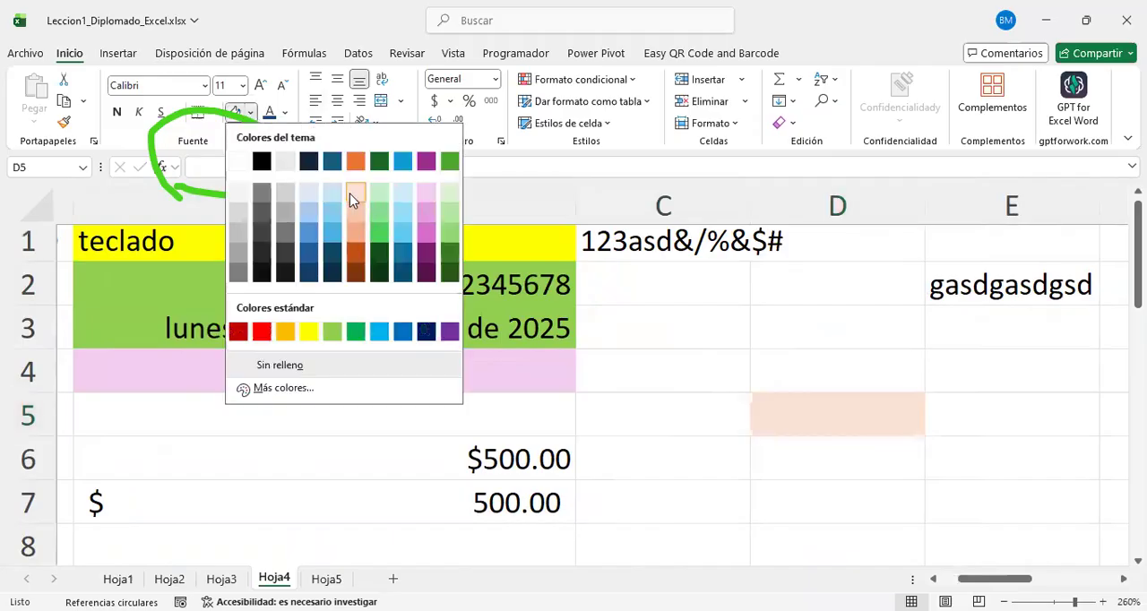
click(240, 231)
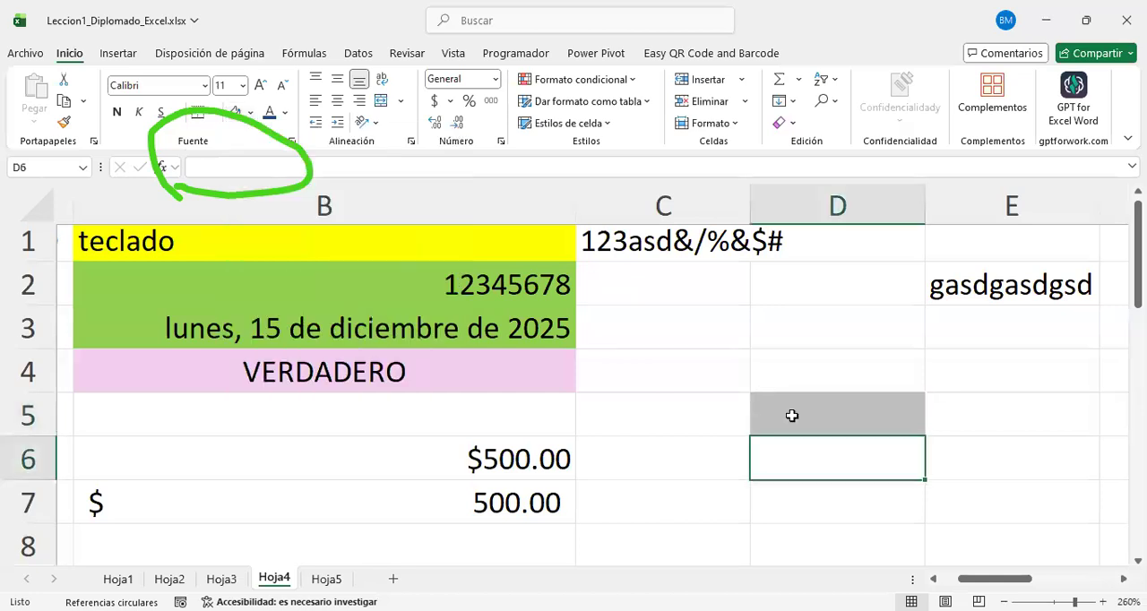
Step: Enter the formula =Hoja5!B2 in cell D5 on Hoja4
click(794, 414)
click(322, 289)
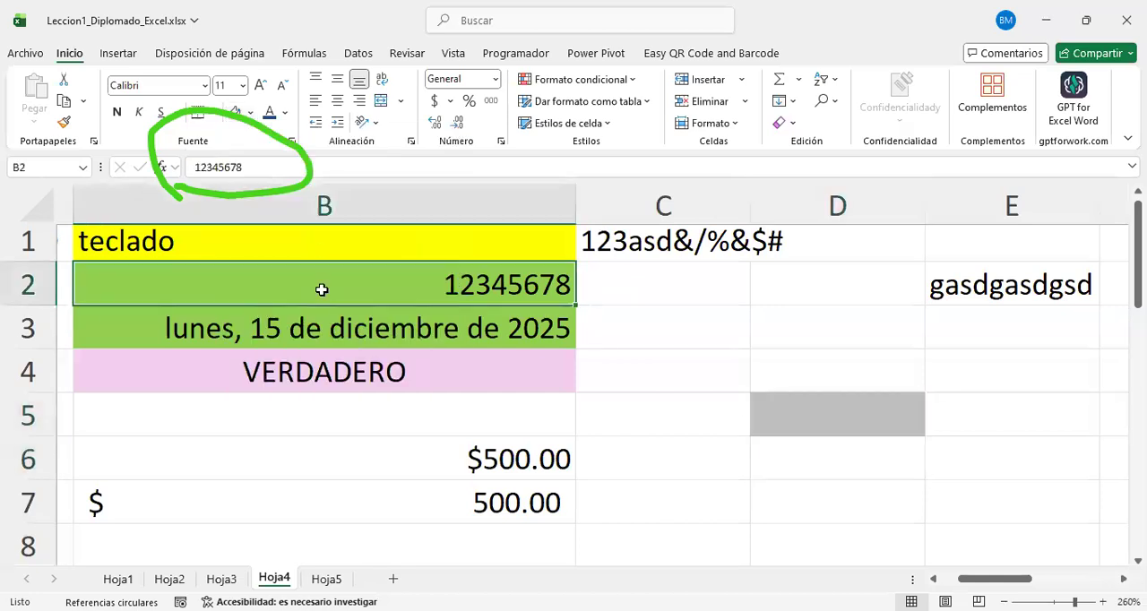
click(820, 402)
text(=Hoja5!)
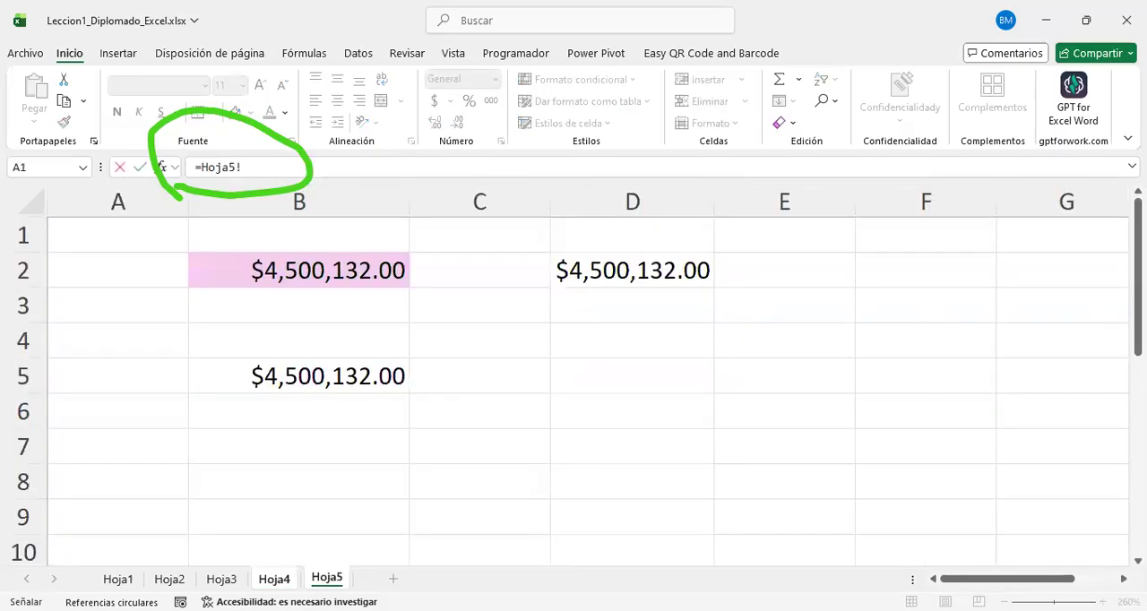
click(328, 579)
click(376, 265)
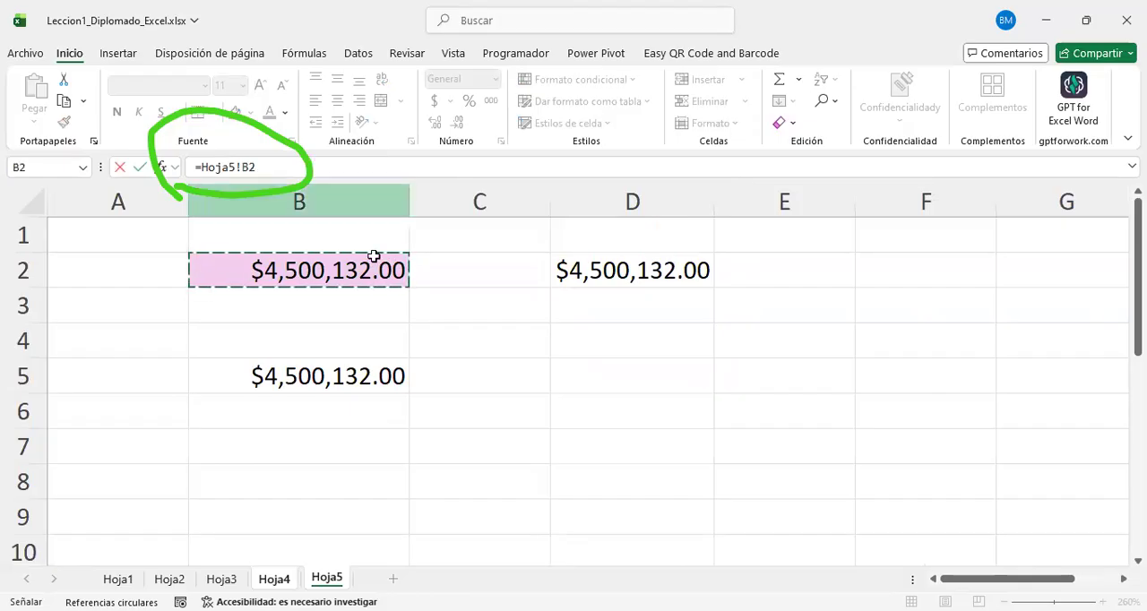
key(Return)
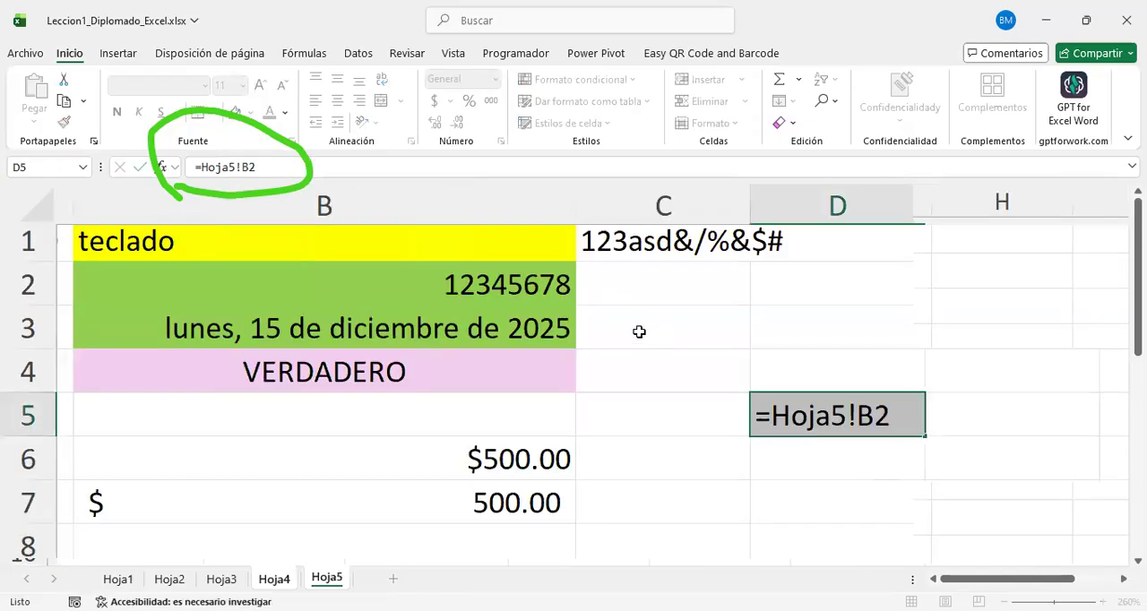
Step: Check the formula in D5 on Hoja4 against cell B2 on Hoja5
click(887, 418)
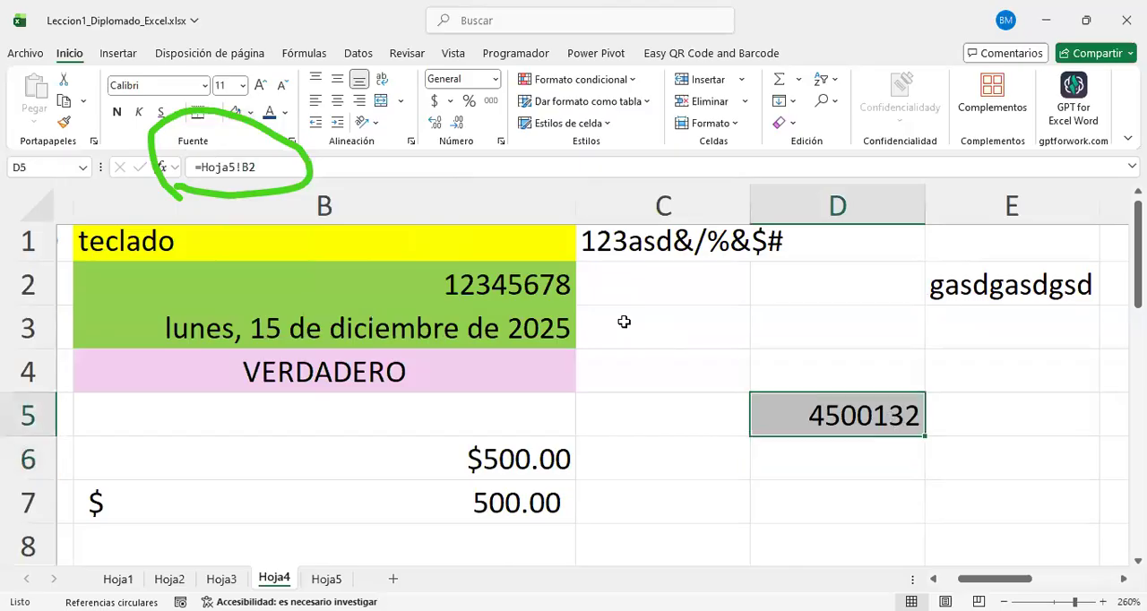
click(327, 578)
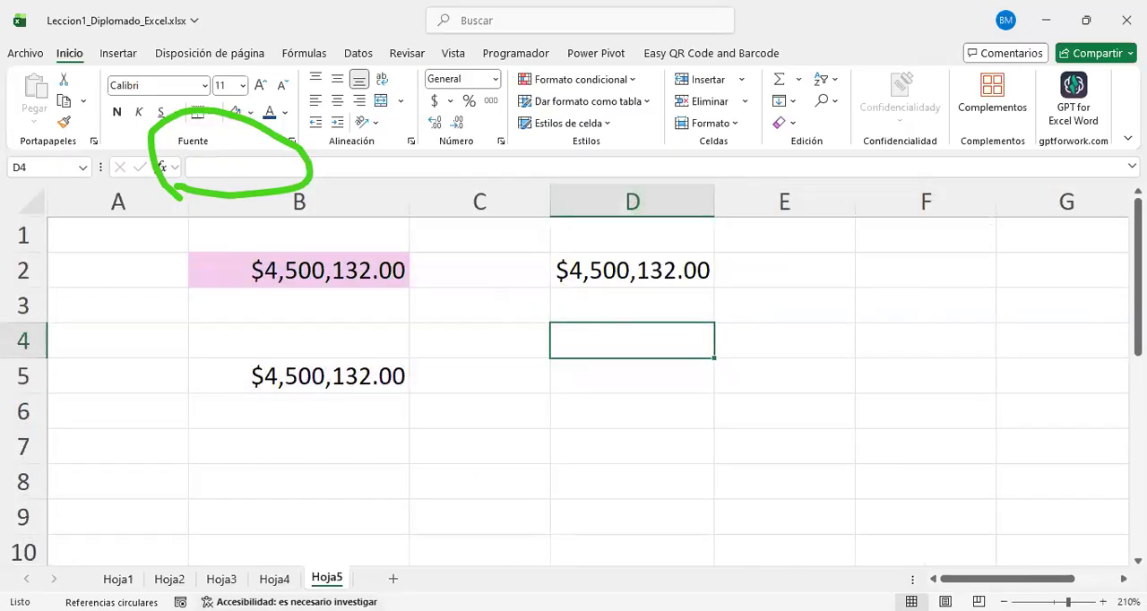
click(274, 579)
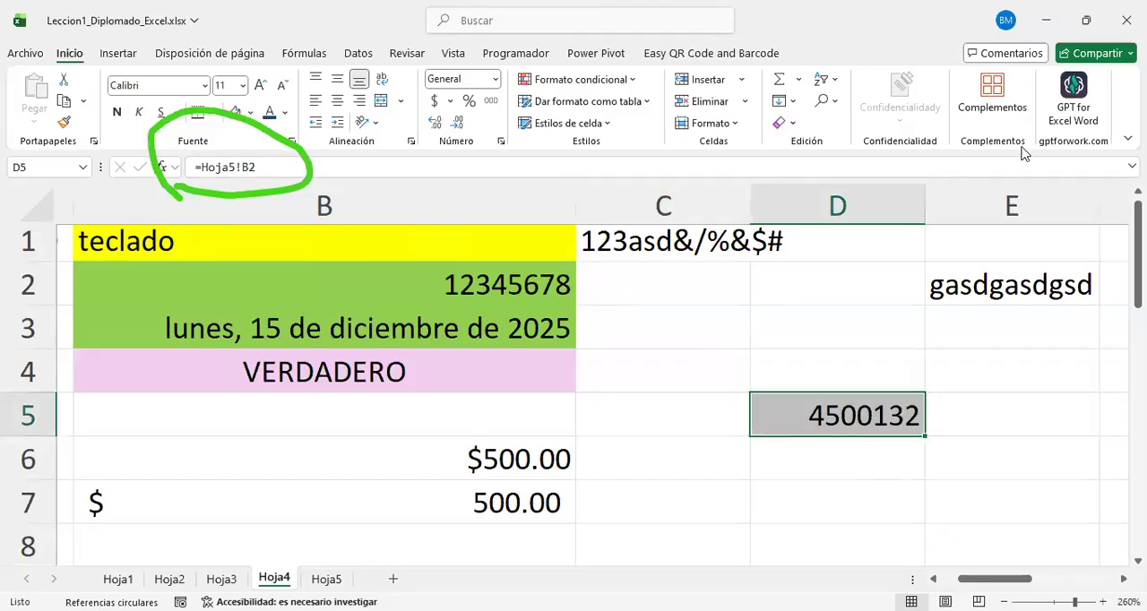
Step: Circle D5's formula and handwrite the reference hoja5!B2 under the cell, and clear all the on-screen ink
mouse_move(154, 126)
mouse_down()
mouse_move(120, 139)
mouse_move(268, 212)
mouse_move(119, 120)
mouse_move(223, 151)
mouse_up()
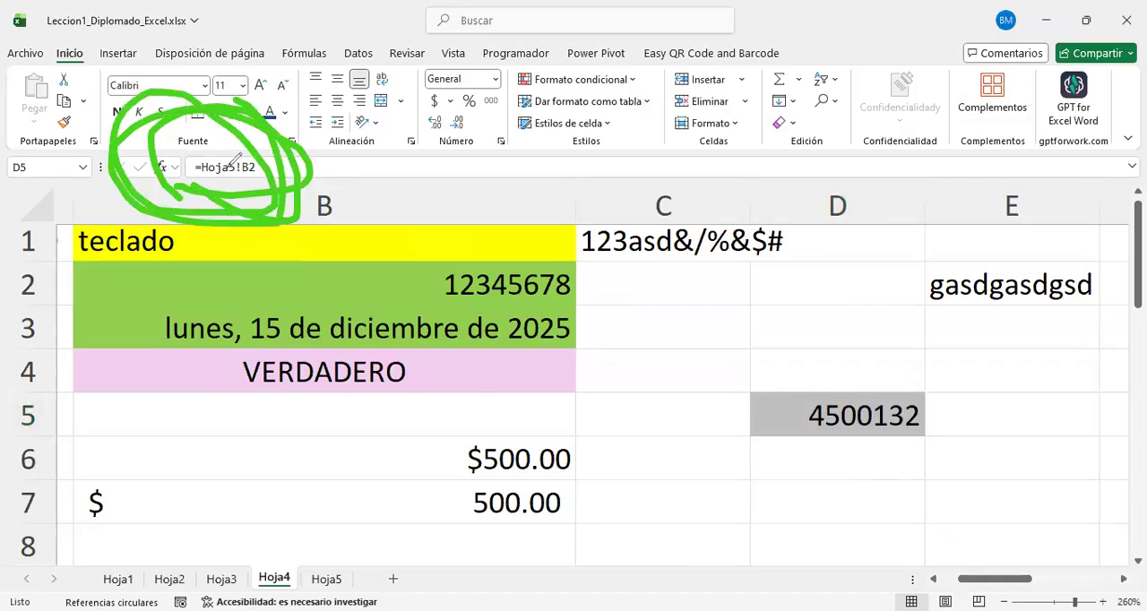
drag(614, 421, 616, 521)
drag(618, 482, 647, 518)
mouse_move(718, 486)
mouse_down()
mouse_move(725, 503)
mouse_move(705, 498)
mouse_up()
mouse_move(738, 536)
mouse_down()
mouse_move(737, 548)
mouse_move(747, 495)
mouse_move(827, 525)
mouse_up()
drag(800, 463, 839, 544)
drag(842, 465, 801, 466)
mouse_move(896, 522)
mouse_down()
mouse_move(886, 448)
mouse_move(896, 547)
mouse_up()
mouse_move(955, 443)
mouse_down()
mouse_move(997, 451)
mouse_move(1000, 541)
mouse_up()
drag(869, 443, 870, 542)
click(877, 563)
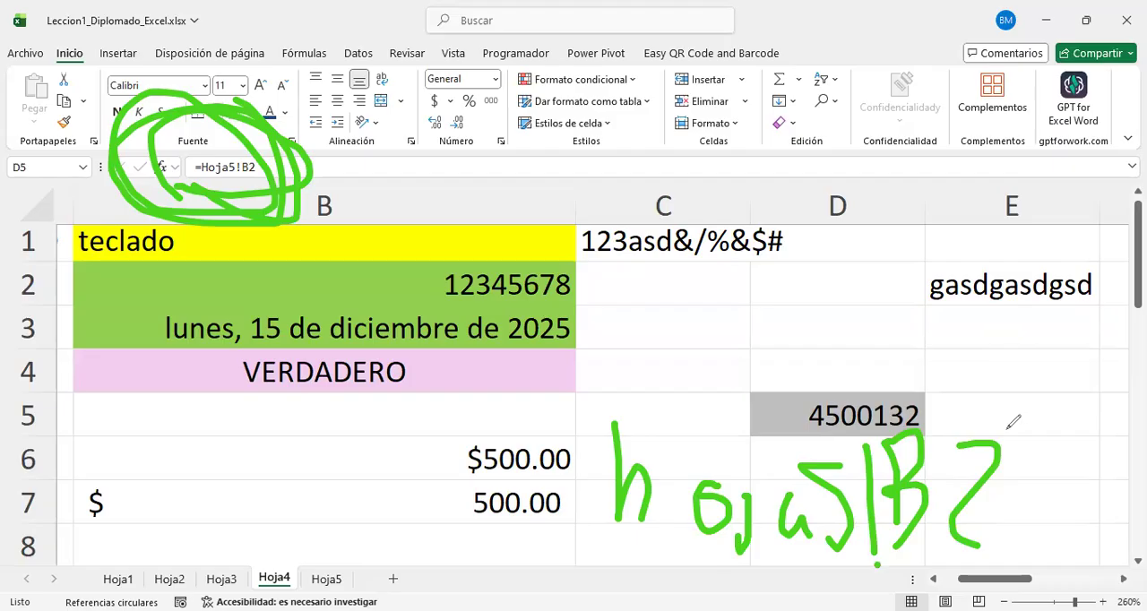
key(Escape)
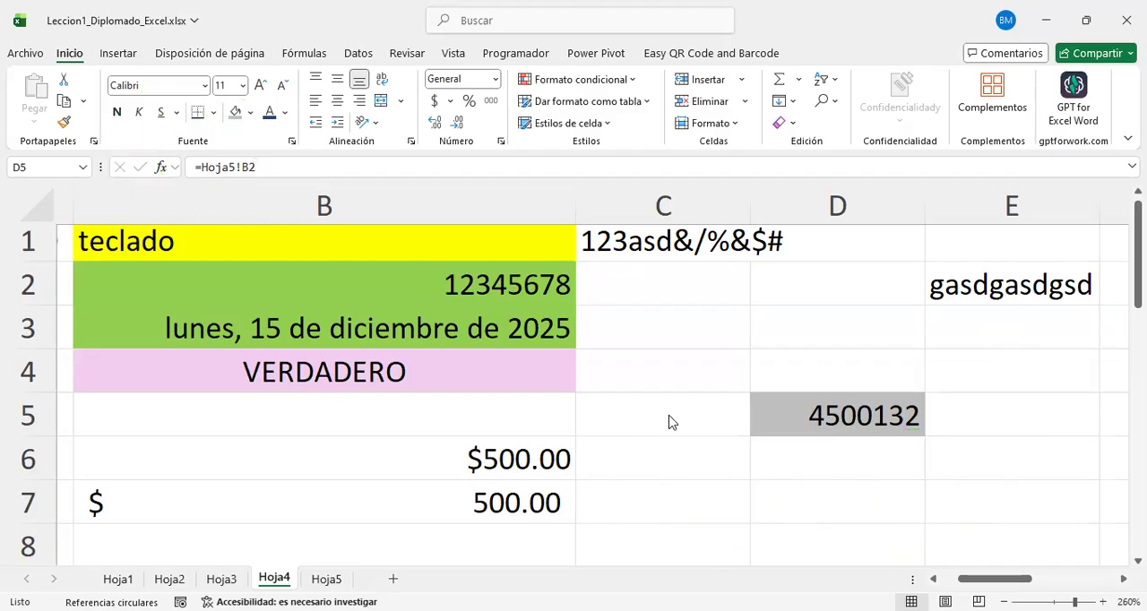
Step: Switch to the workbook Taller_Inventarios_12-12-25.xlsx and enlarge RegistrosNuevo to 150% at the empty columns beside the table
click(787, 421)
click(787, 453)
click(767, 425)
key(alt+Tab)
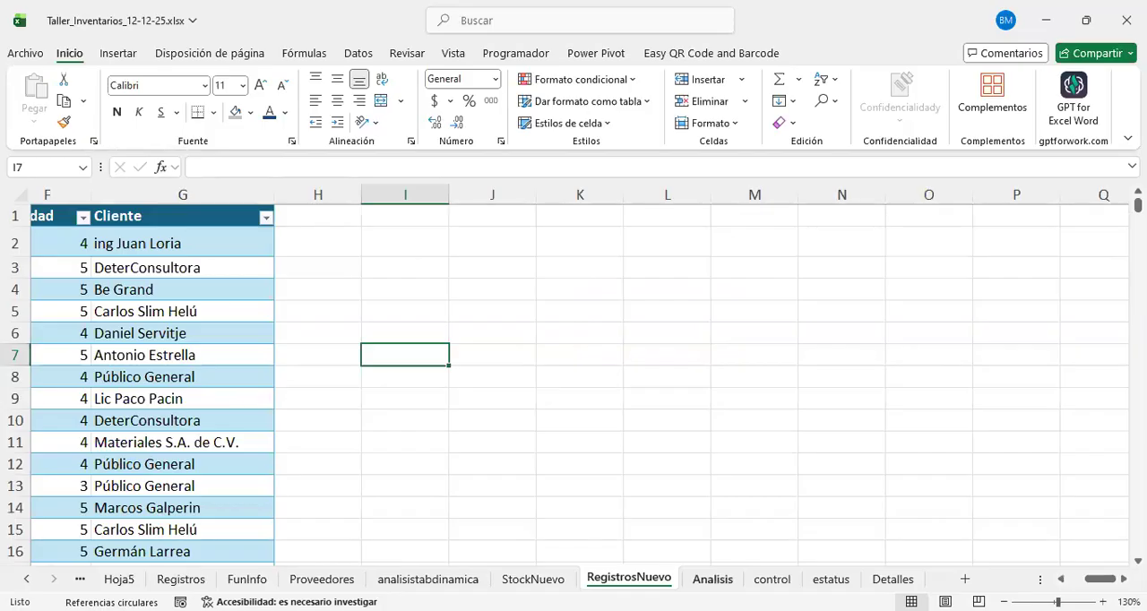
click(1103, 602)
click(1103, 602)
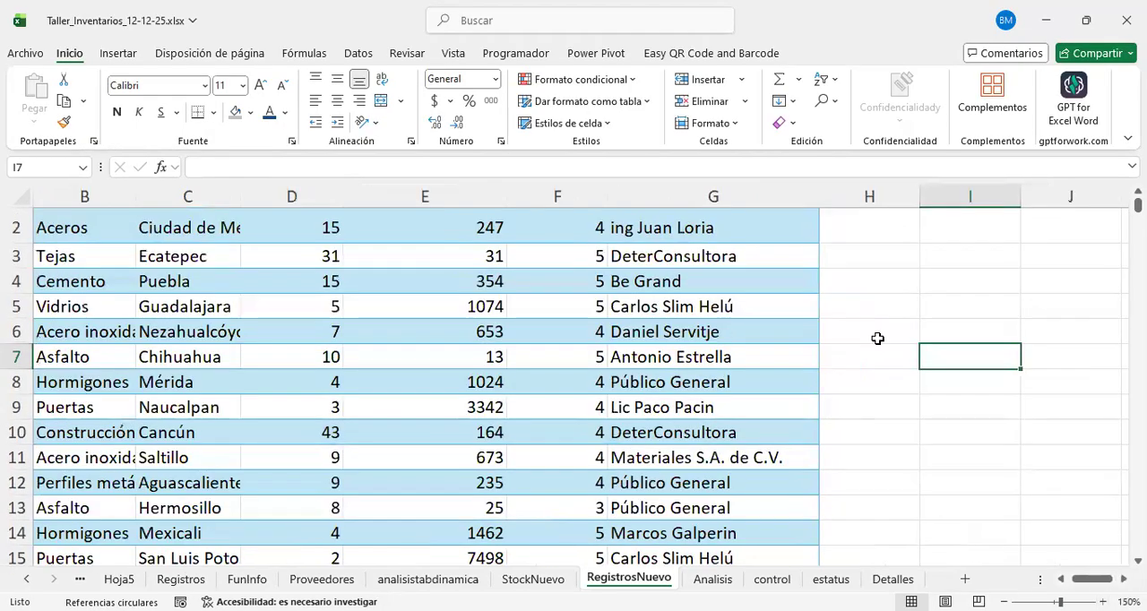
scroll(877, 339, right, 2)
scroll(877, 338, right, 3)
scroll(878, 339, up, 1)
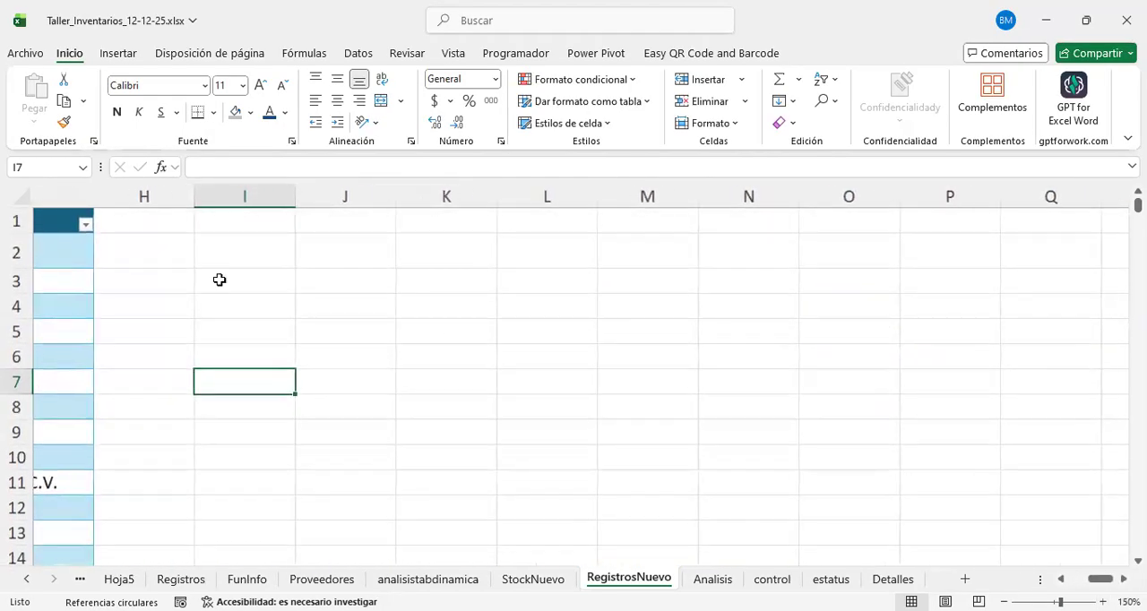
Step: Enter =[Leccion1_Diplomado_Excel.xlsx]Hoja5!$B$2 in cell K2 of RegistrosNuevo to link to the other workbook
click(422, 261)
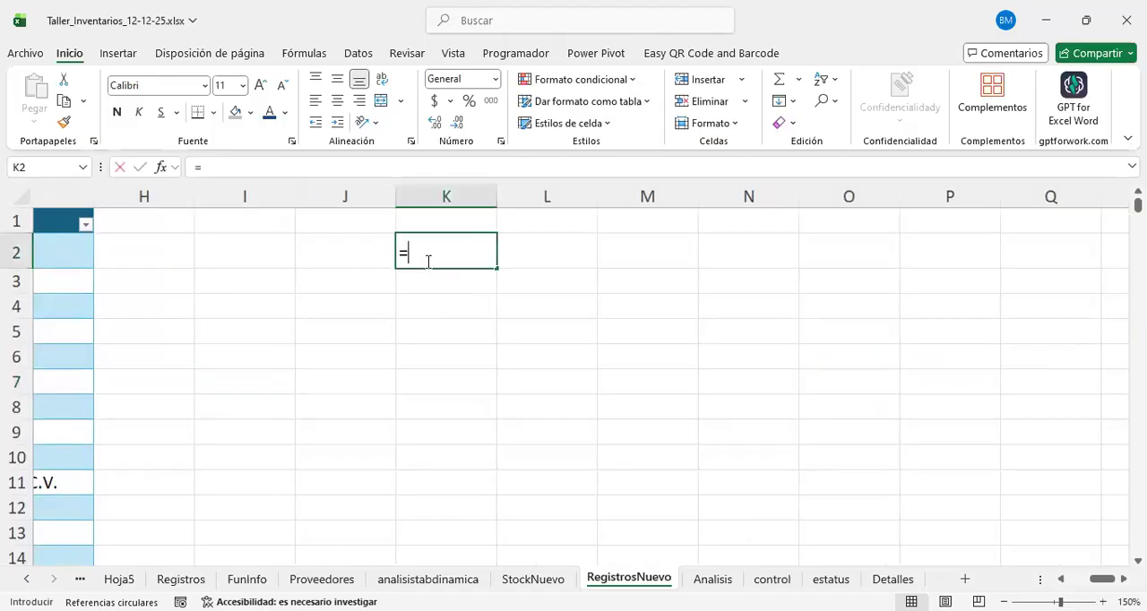
text(=)
click(528, 307)
click(542, 259)
click(452, 256)
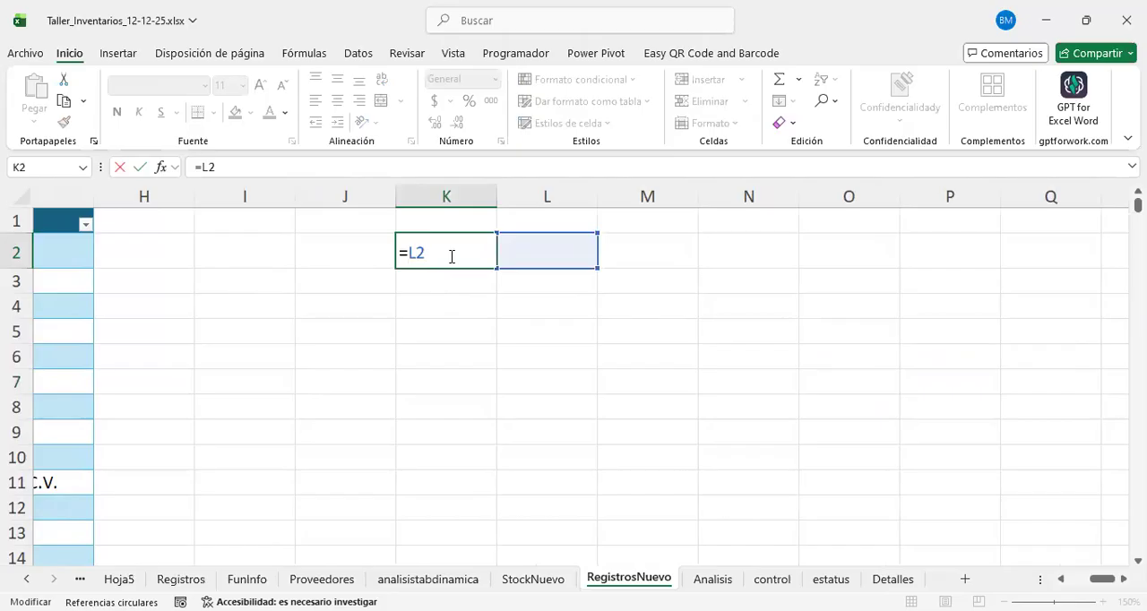
key(BackSpace)
key(BackSpace)
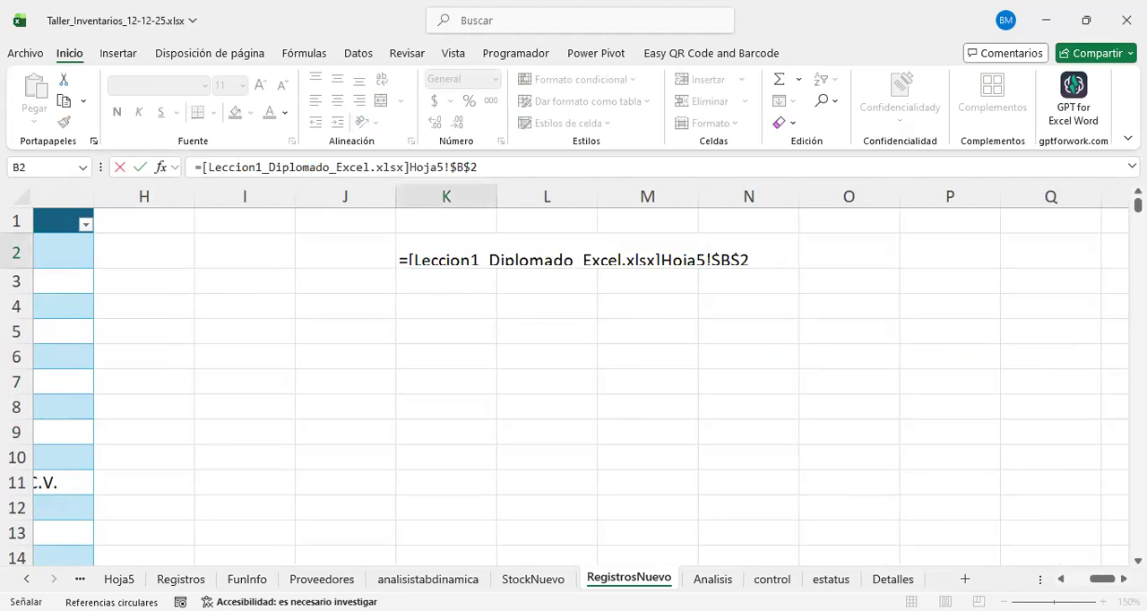
key(Return)
click(480, 255)
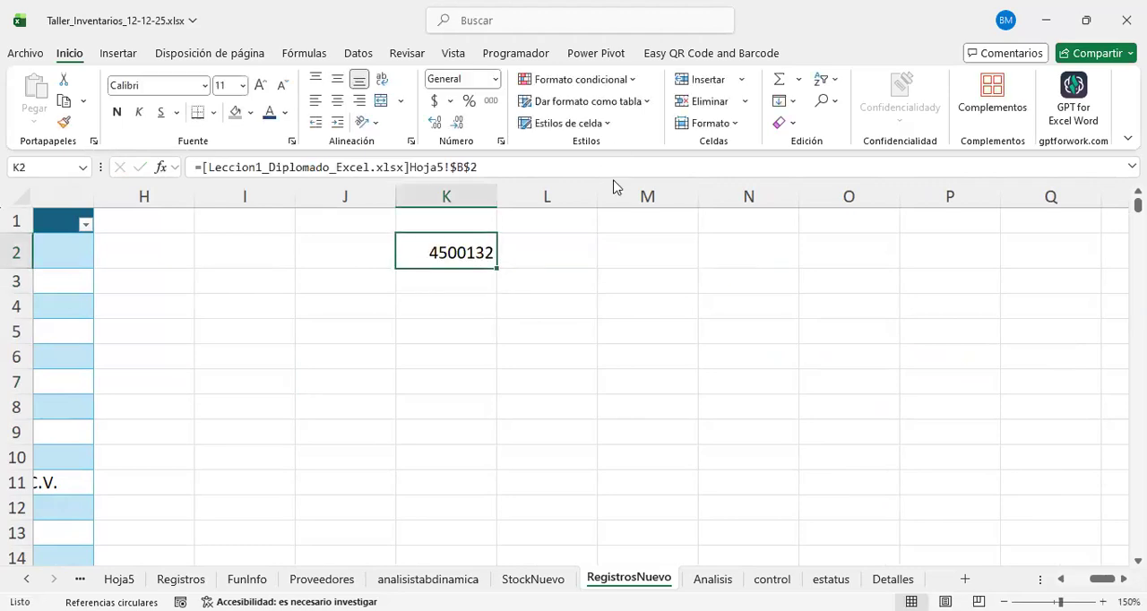
Step: Expand the formula bar and inspect the full external reference in cell K2 of RegistrosNuevo
drag(592, 181, 573, 238)
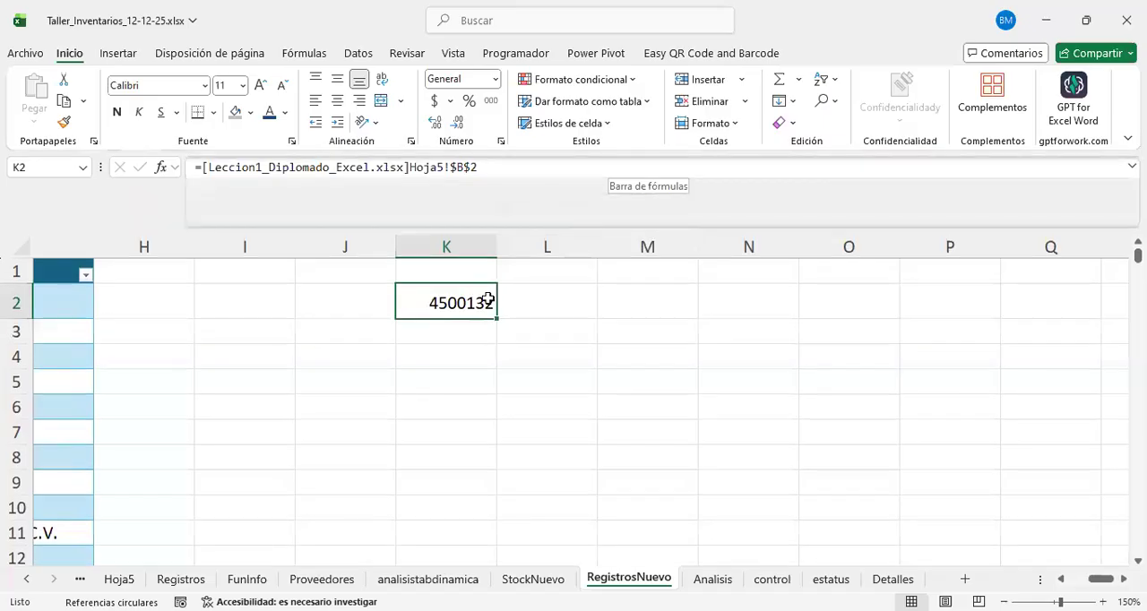
double_click(488, 300)
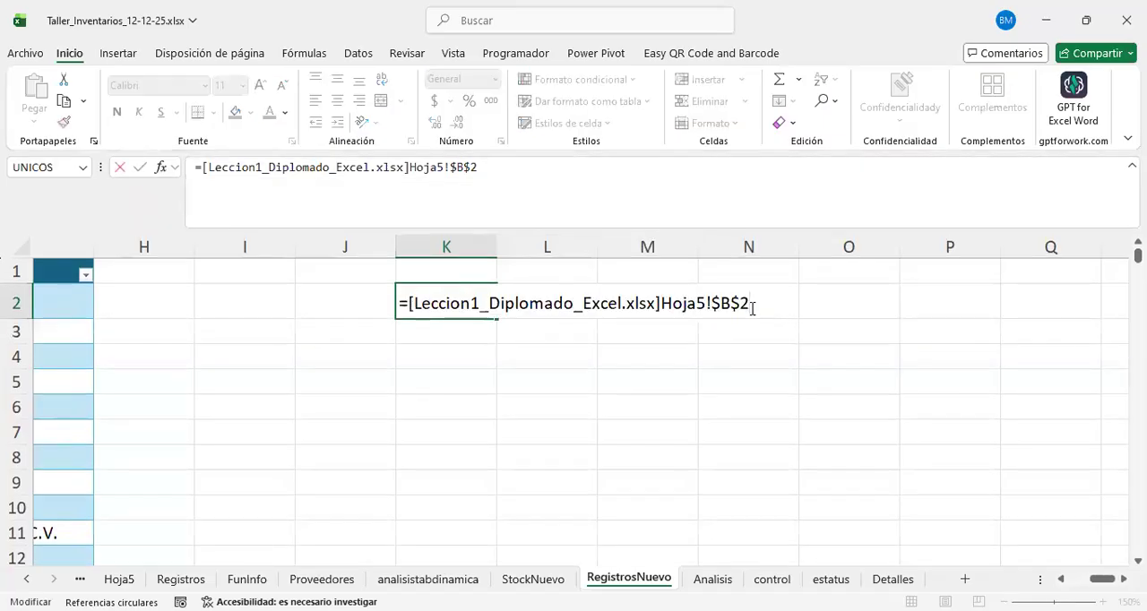
drag(736, 303, 236, 295)
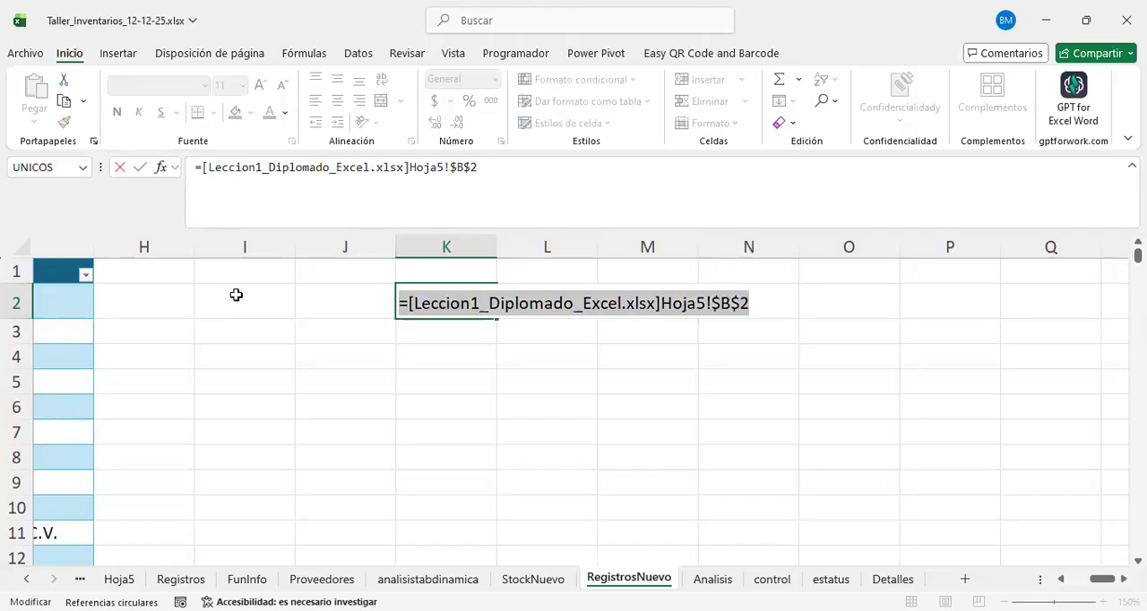
key(Return)
key(Up)
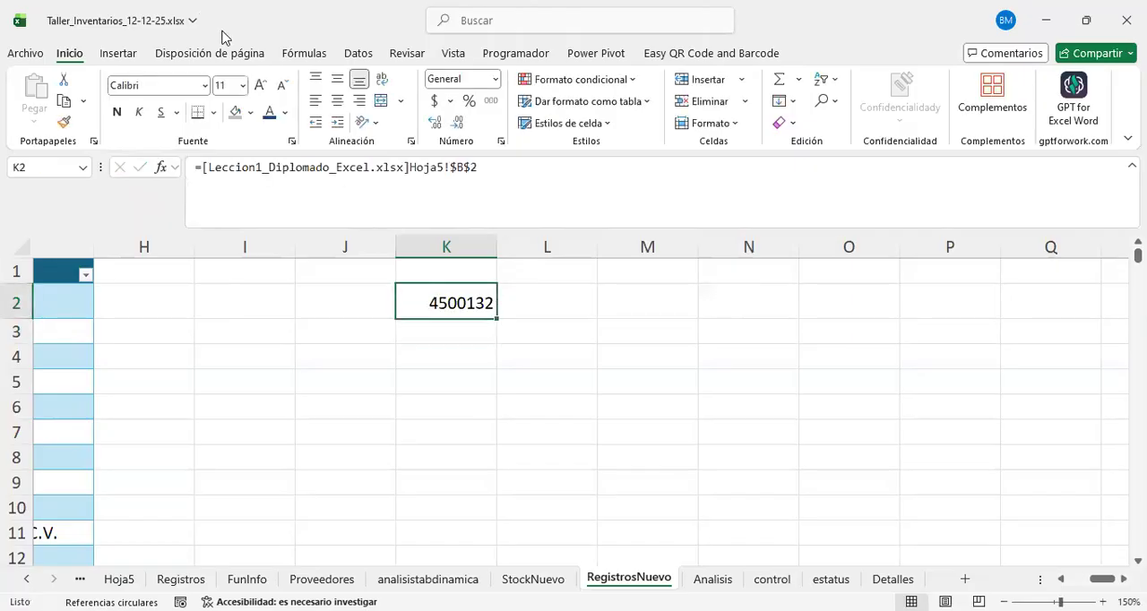
Step: Enlarge K2's font to size 24 and display its formula inside the cell to read the workbook, sheet and cell parts
click(260, 85)
click(260, 85)
click(260, 85)
click(259, 85)
click(259, 85)
click(260, 85)
click(260, 85)
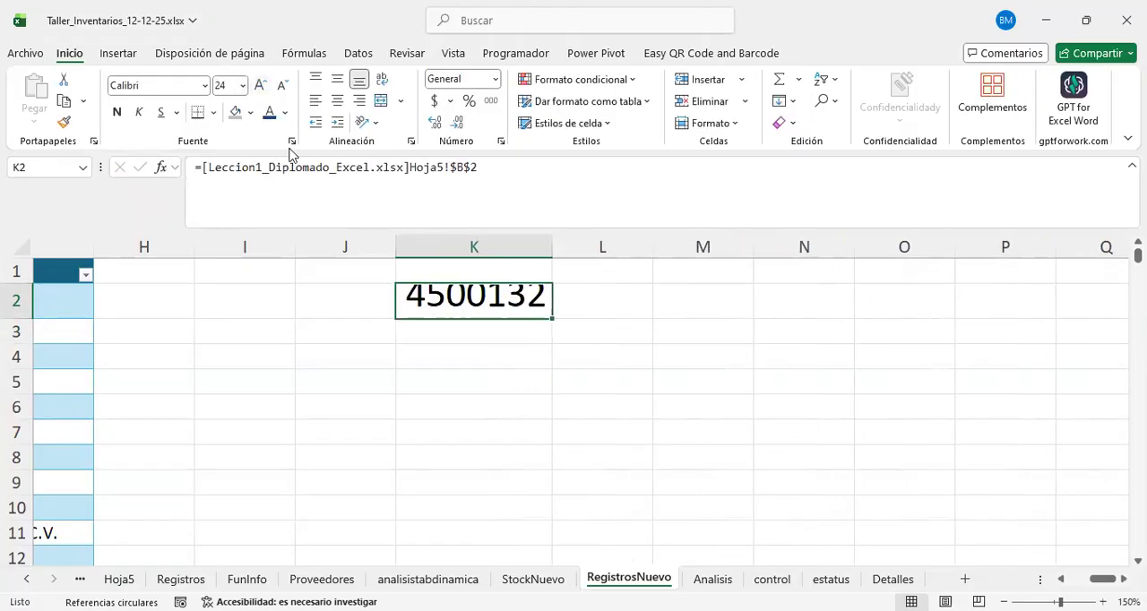
key(F2)
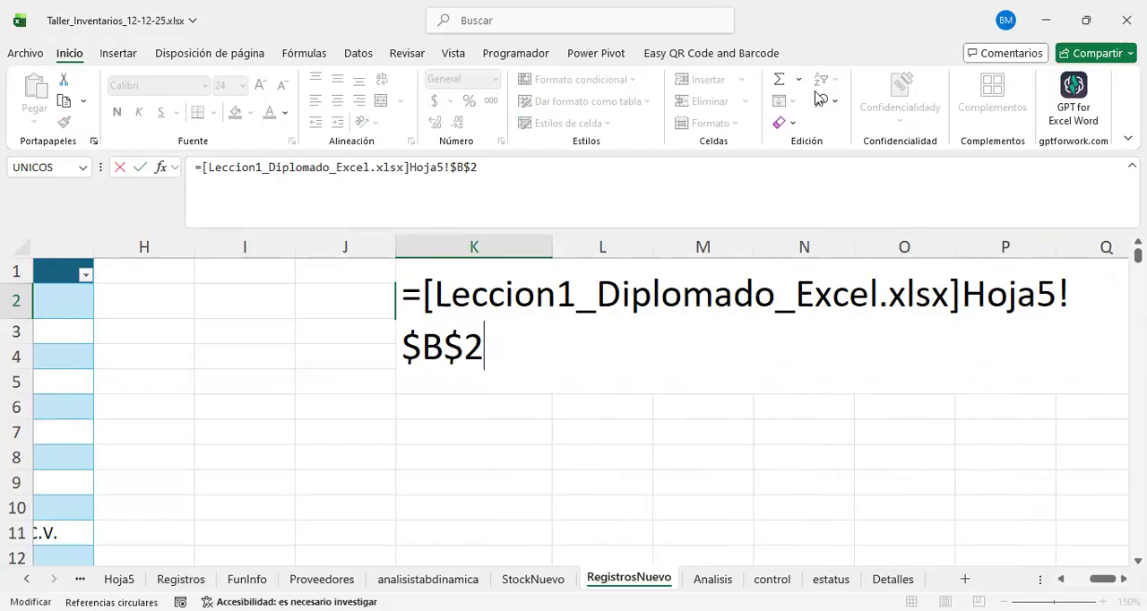
key(Return)
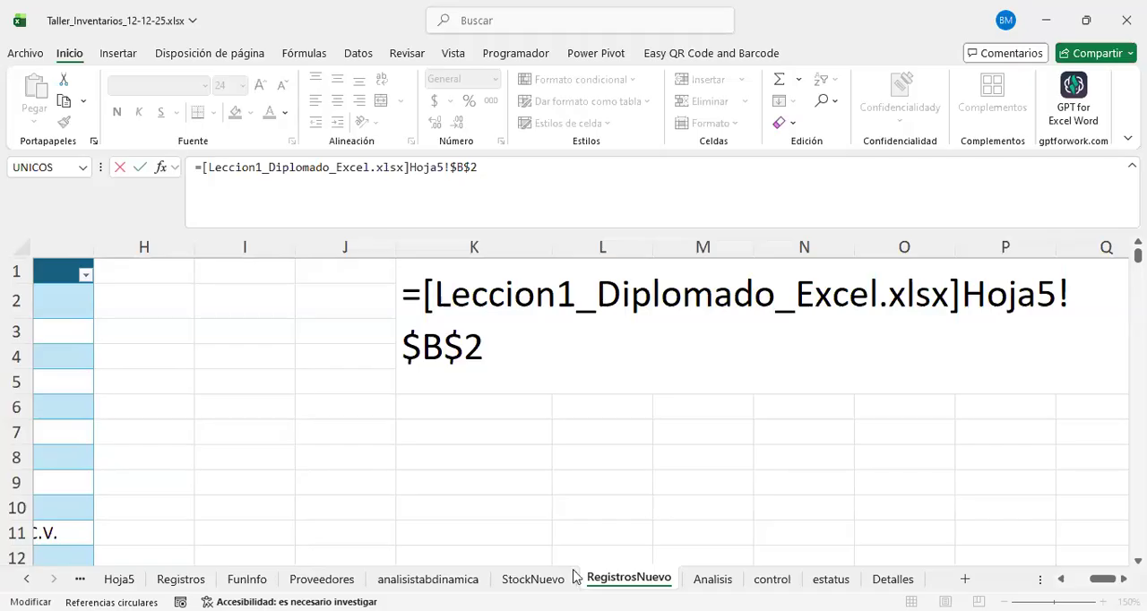
click(430, 402)
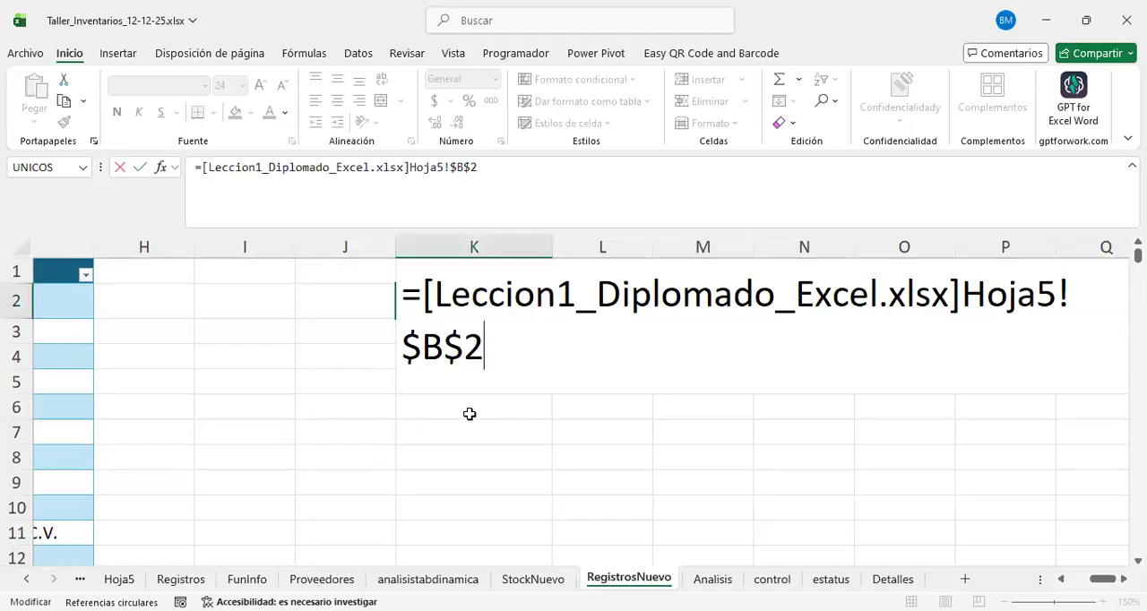
key(Return)
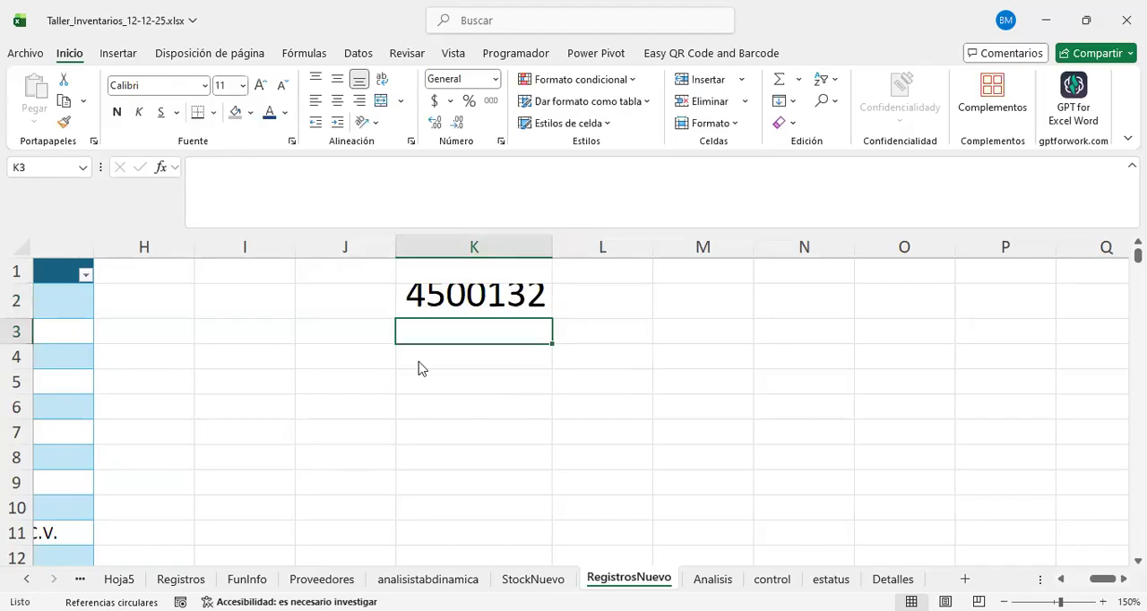
Step: Switch back to the workbook Leccion1_Diplomado_Excel.xlsx and go to the empty columns beside the data on Hoja5
key(alt+Tab)
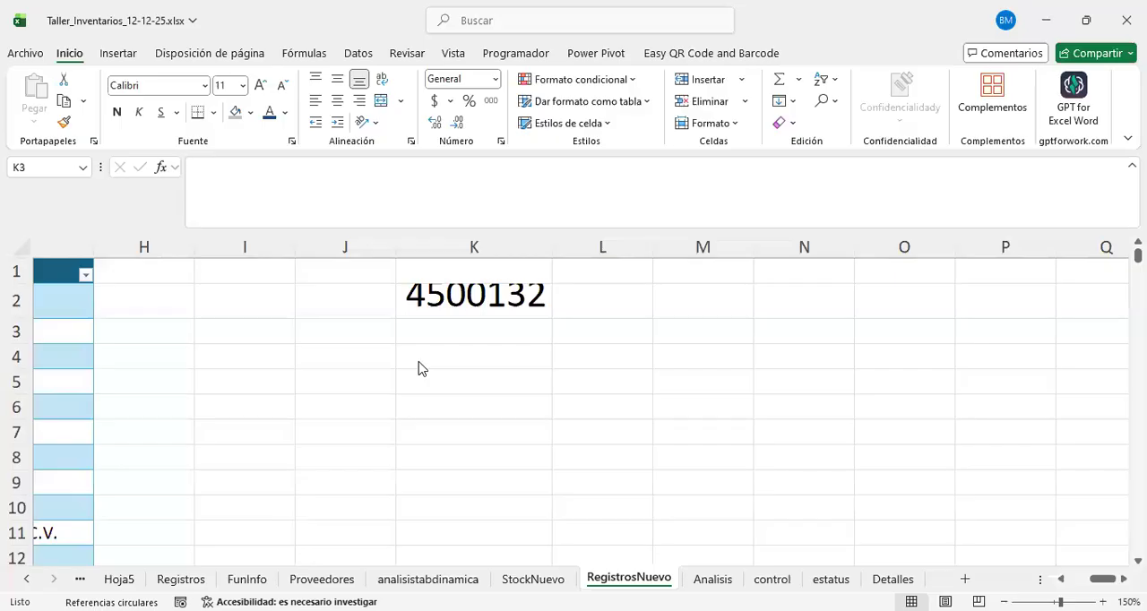
key(alt+Tab)
scroll(579, 481, right, 4)
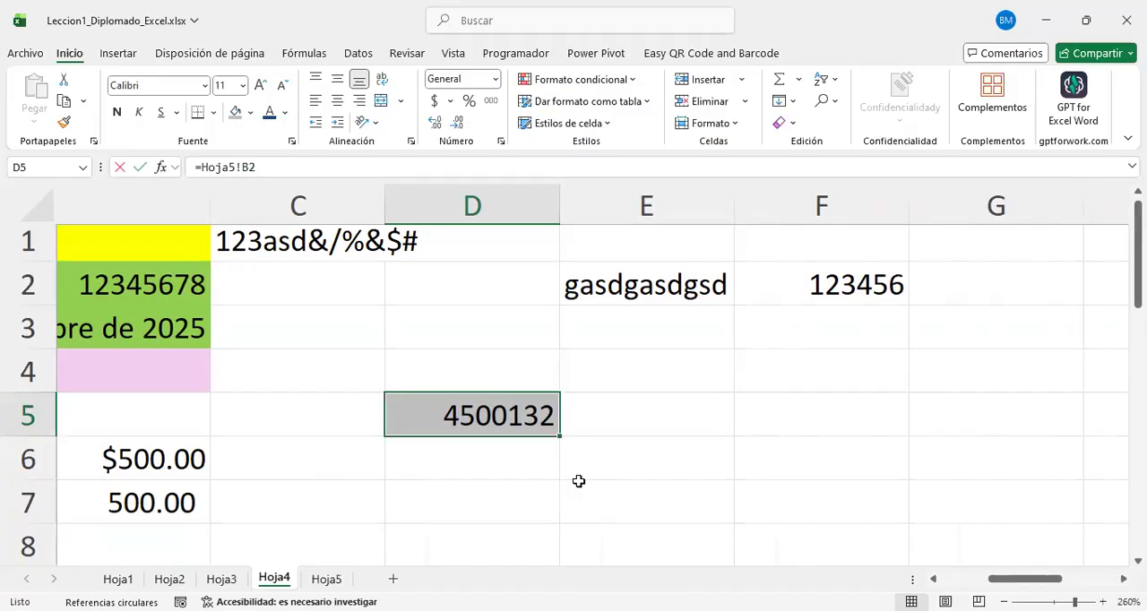
scroll(579, 481, right, 3)
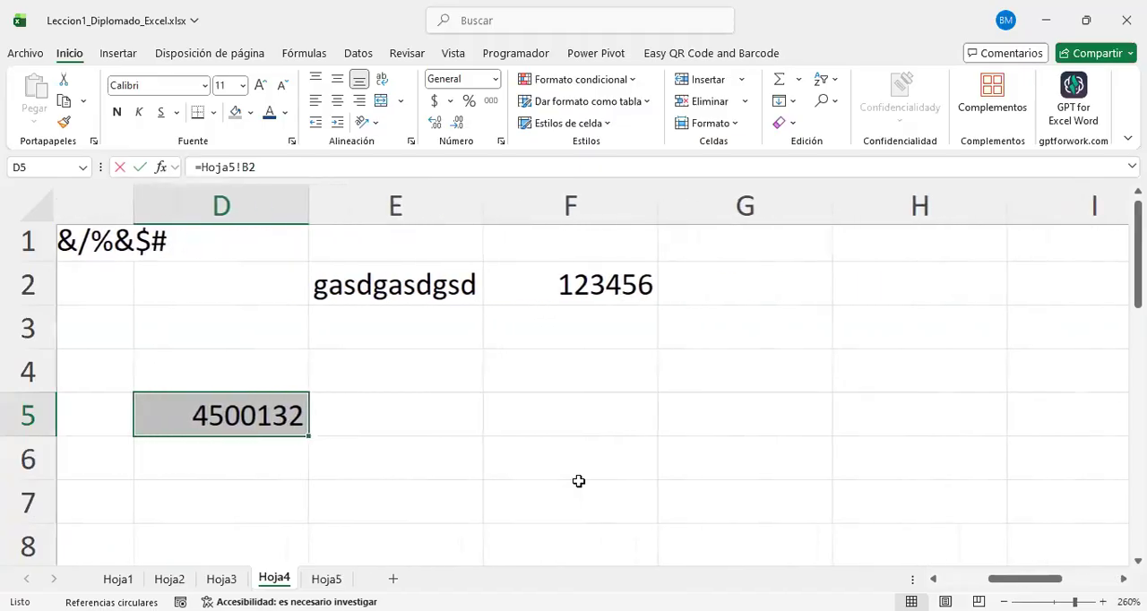
click(326, 579)
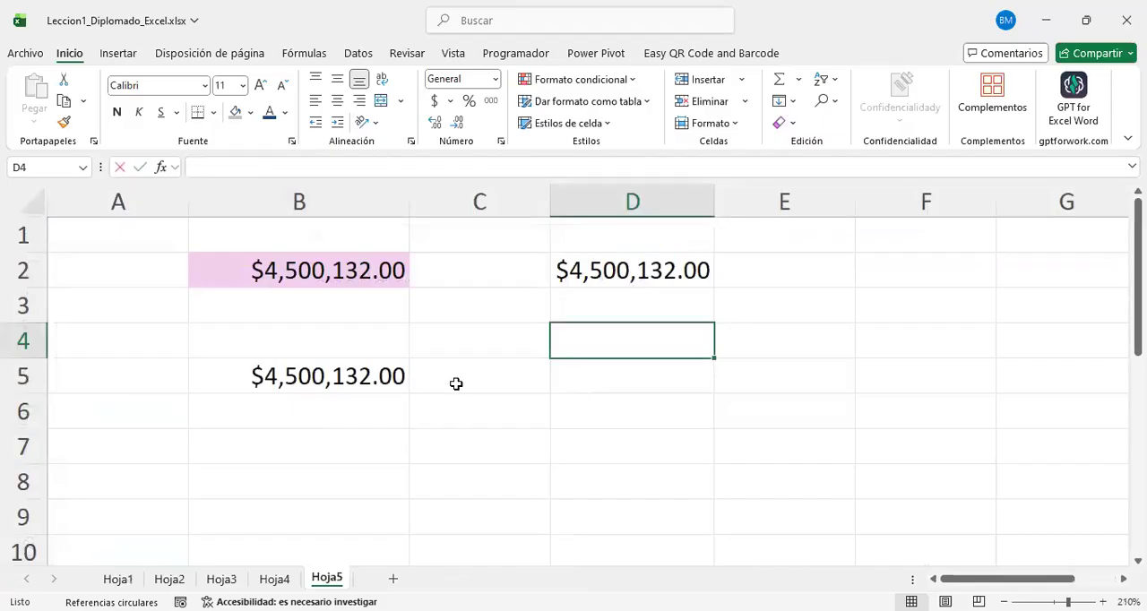
scroll(456, 383, right, 3)
scroll(456, 384, down, 1)
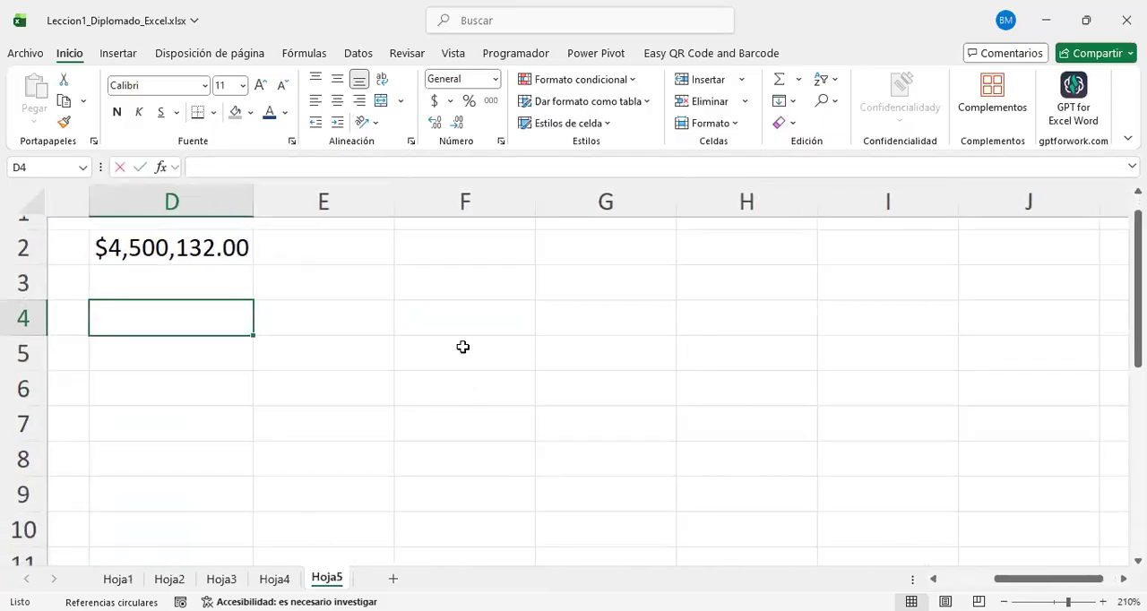
Step: Enter 1, 10 and 100 down cells F5 to F7 on Hoja5
click(463, 346)
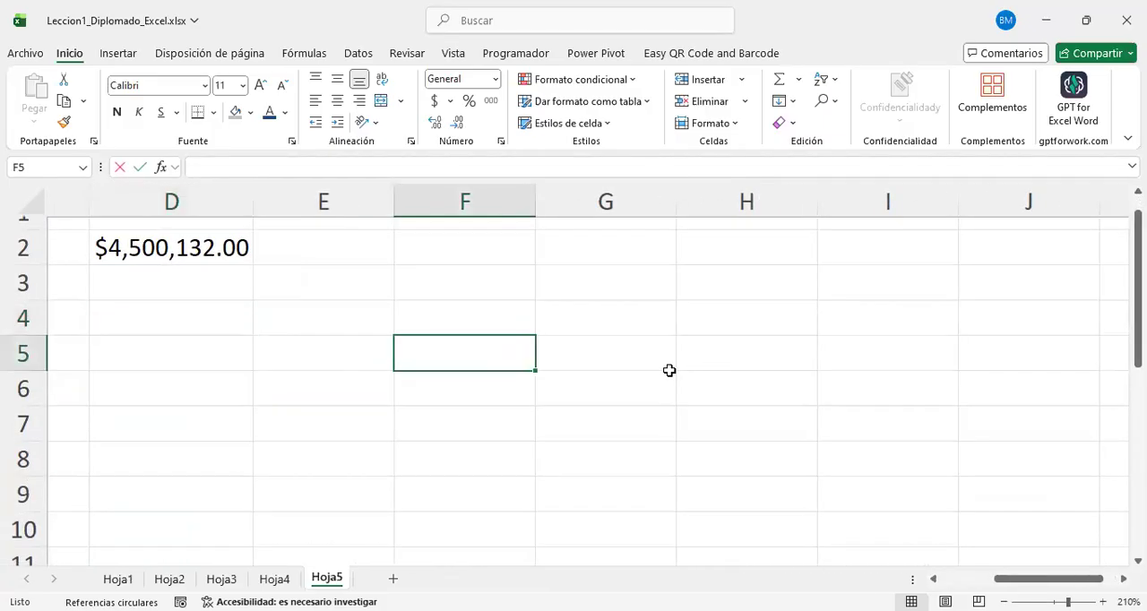
text(1)
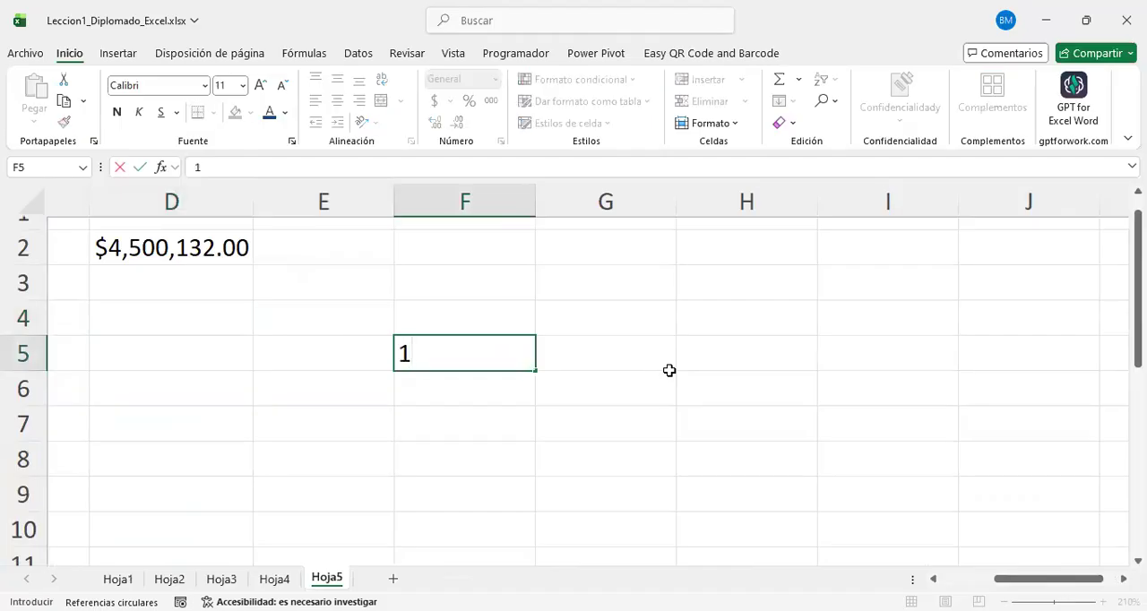
key(BackSpace)
text(1)
scroll(669, 370, right, 2)
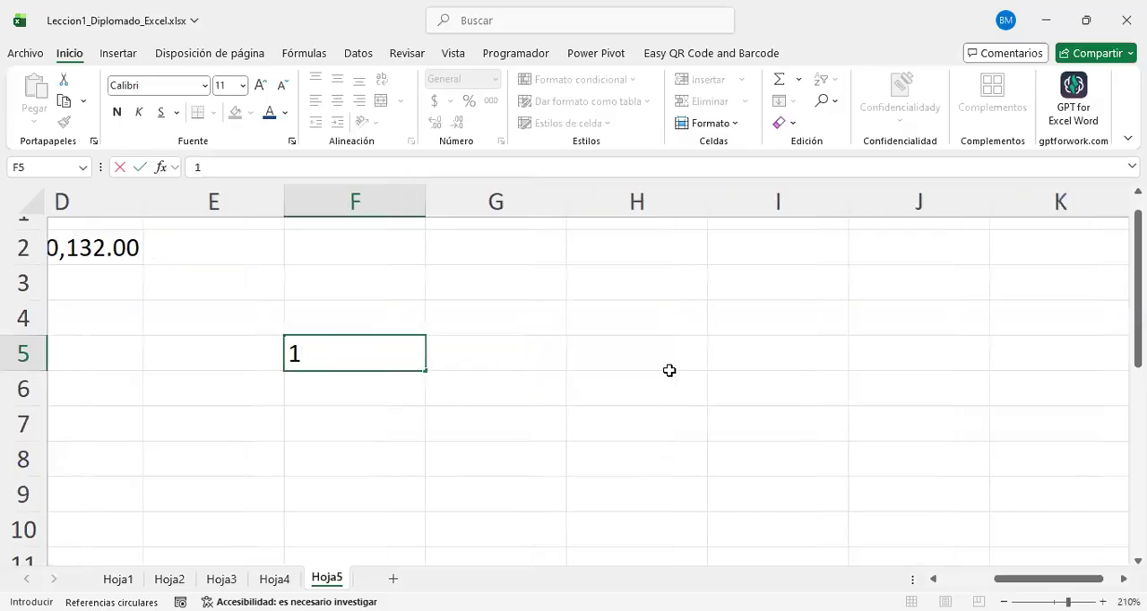
scroll(670, 370, down, 1)
key(Return)
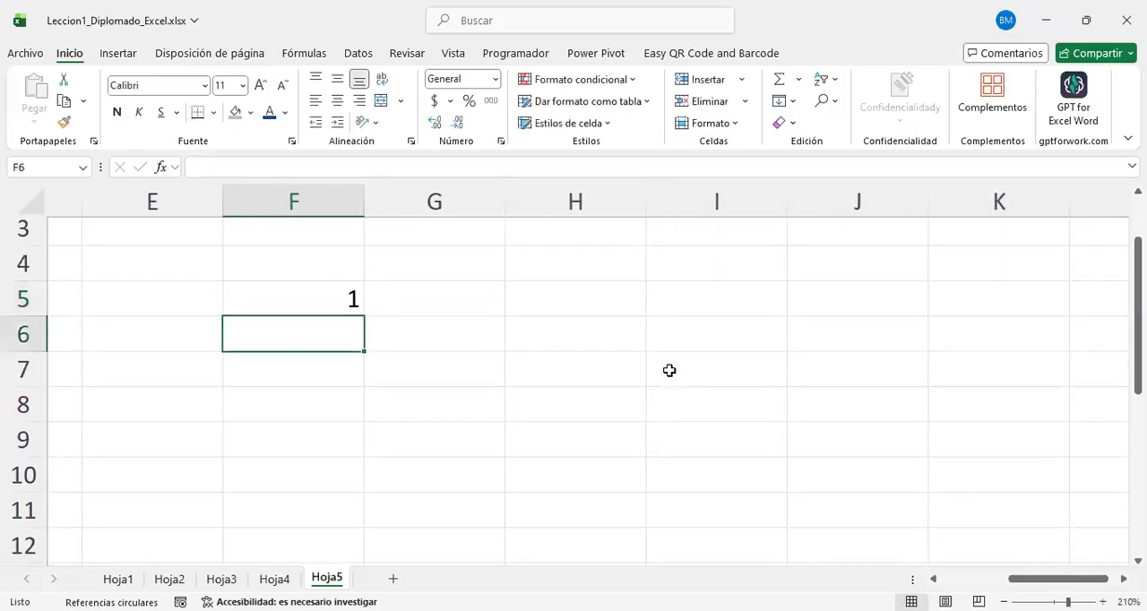
text(10)
key(Return)
text(100)
key(Tab)
Step: Complete the number grid with 2 and 3 in G5:H5, 20 and 30 in G6:H6, and 200 and 300 in G7:H7
key(Up)
key(Up)
text(2)
key(Return)
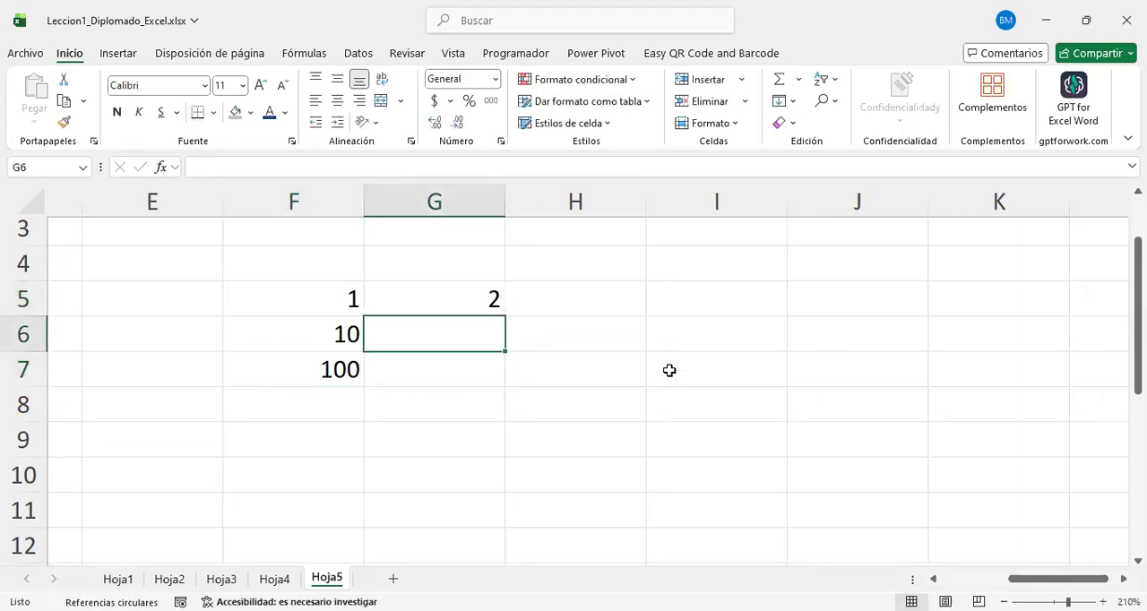
key(Up)
key(Tab)
text(3)
key(Return)
text(20)
key(Tab)
text(30)
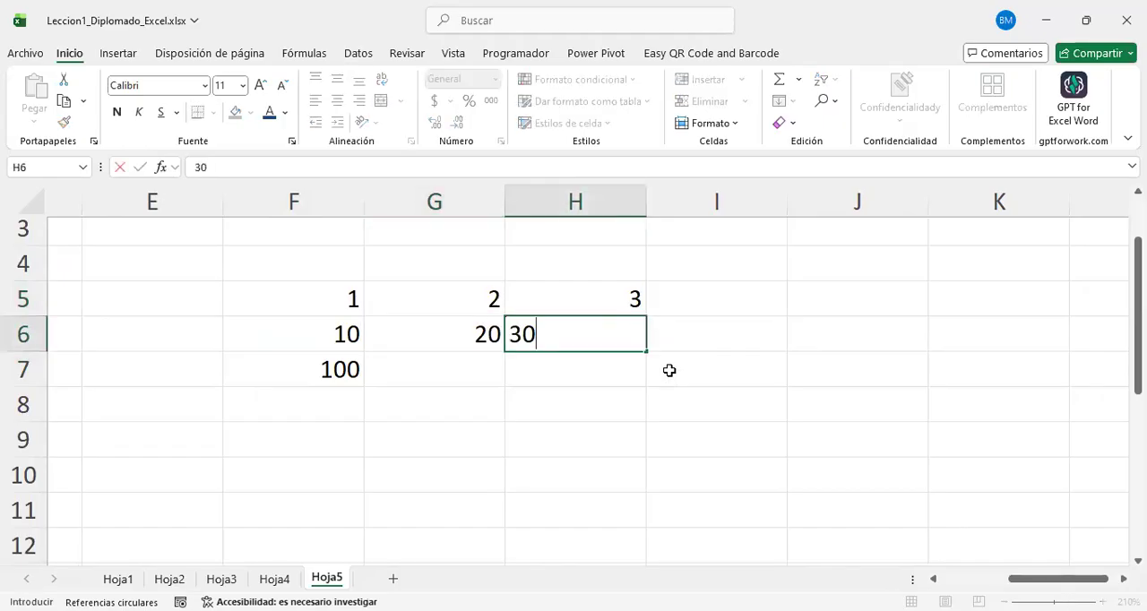
key(Return)
text(200)
key(Tab)
text(300)
key(Return)
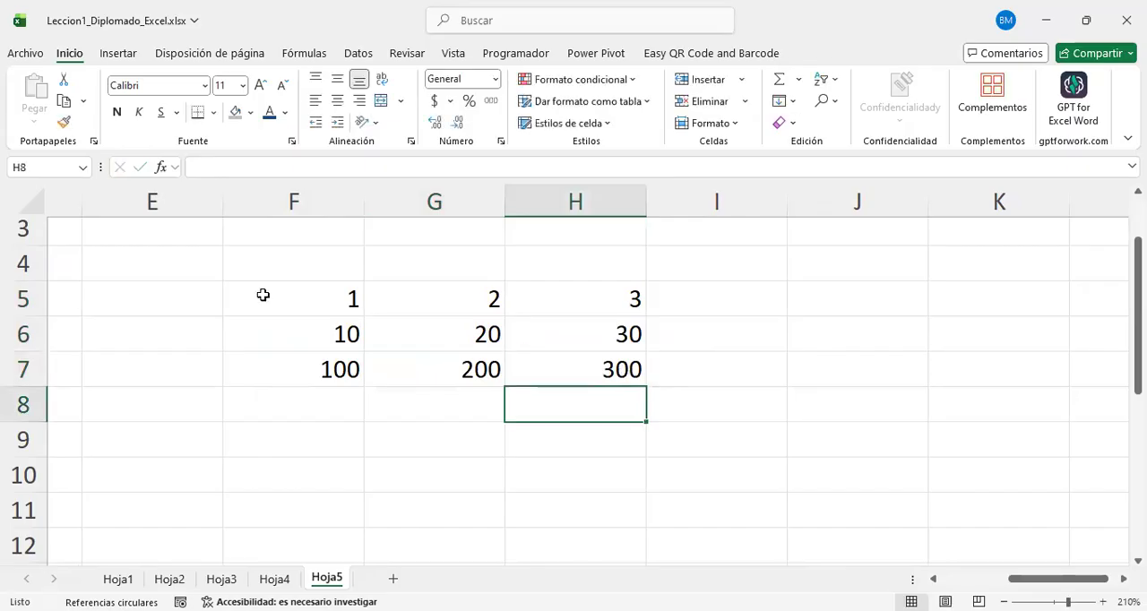
Step: Narrow columns F to H together so that they fit closely around the number grid
drag(328, 310, 565, 377)
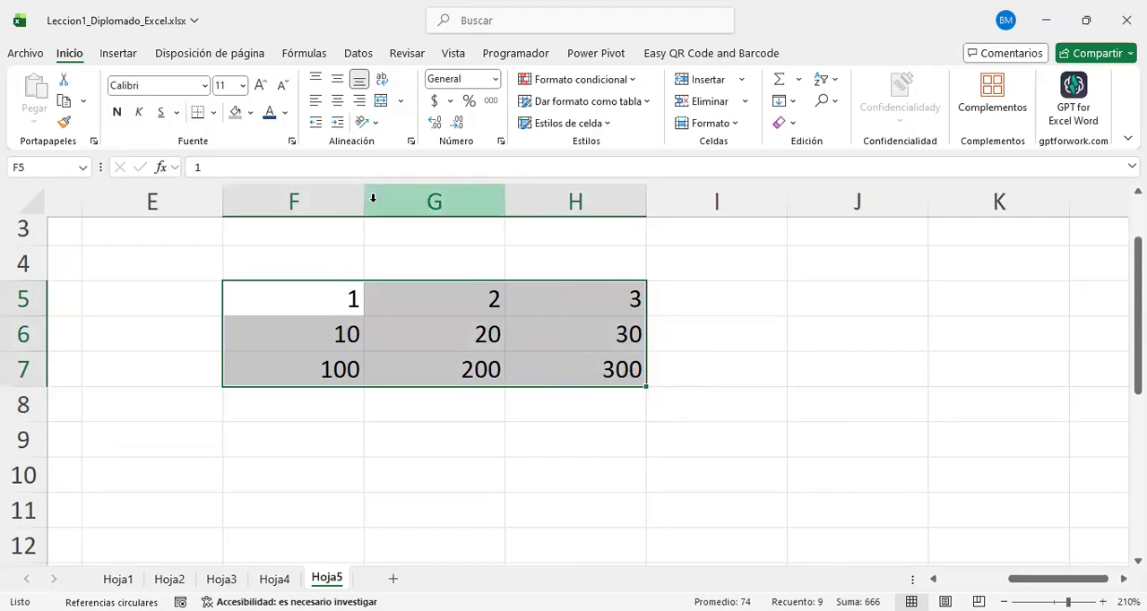
drag(332, 197, 575, 201)
drag(326, 185, 310, 188)
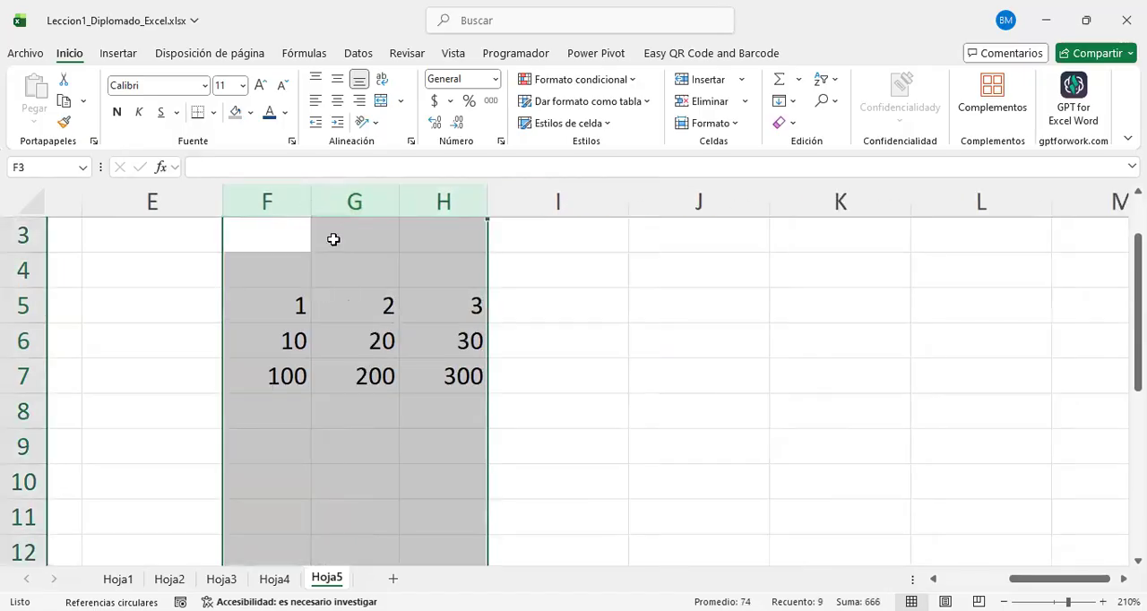
click(442, 351)
Step: Fill the number grid F5:H7 with light blue
drag(269, 309, 257, 116)
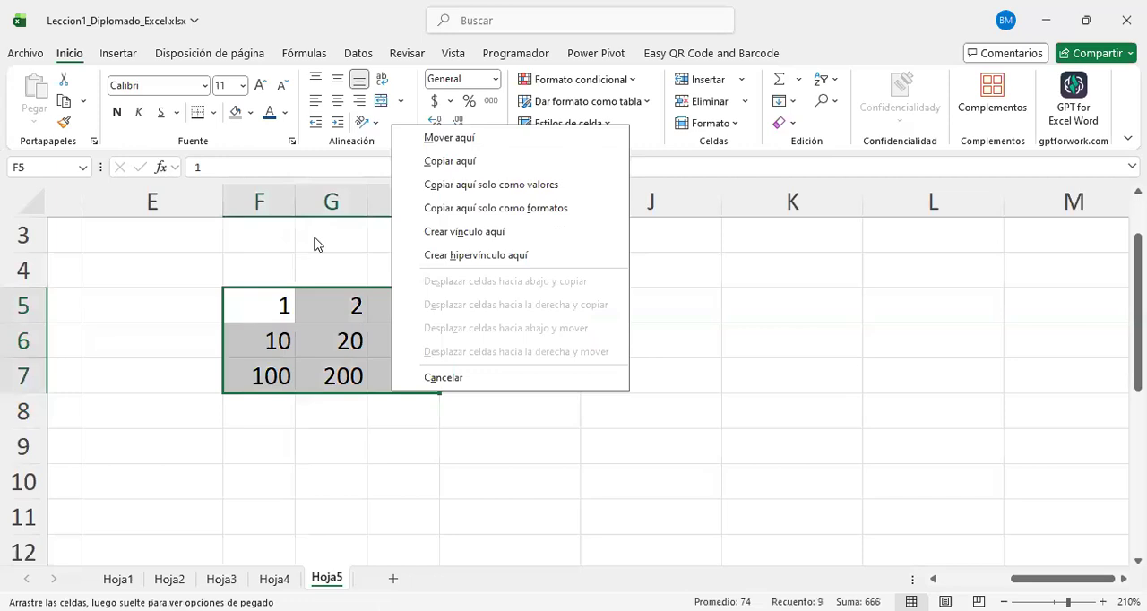
click(250, 112)
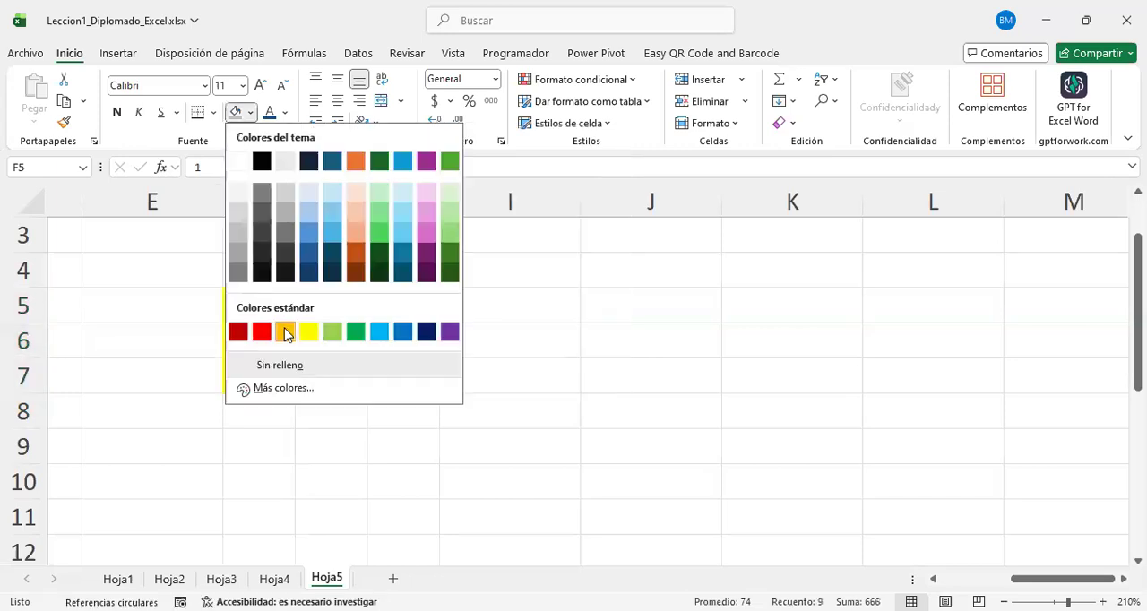
click(392, 196)
click(476, 473)
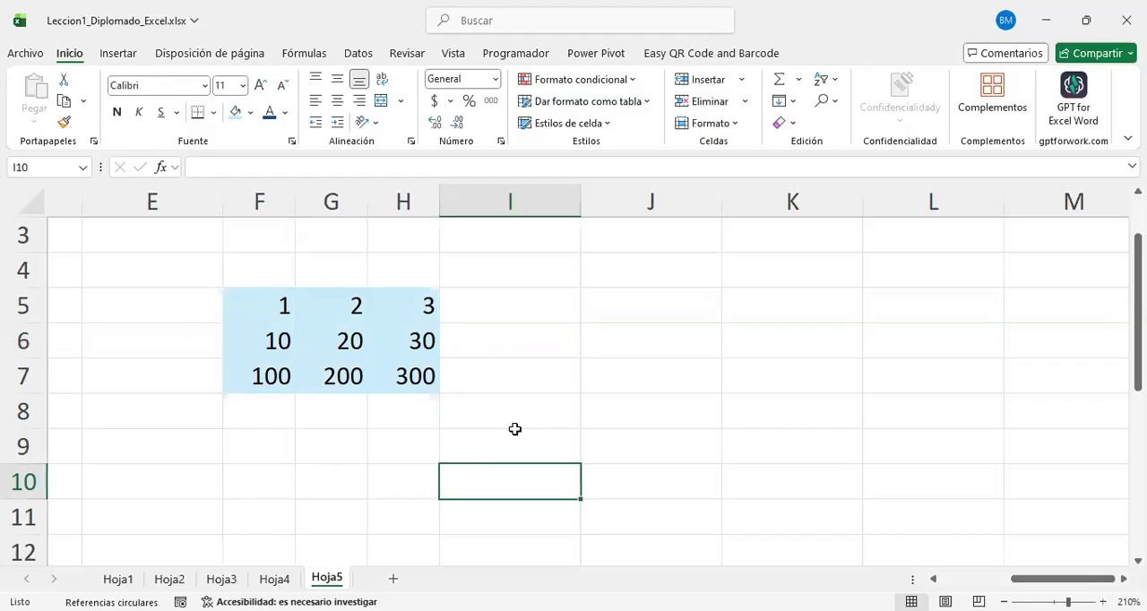
Step: Enter the heading RELATIVA in cell J5
click(689, 318)
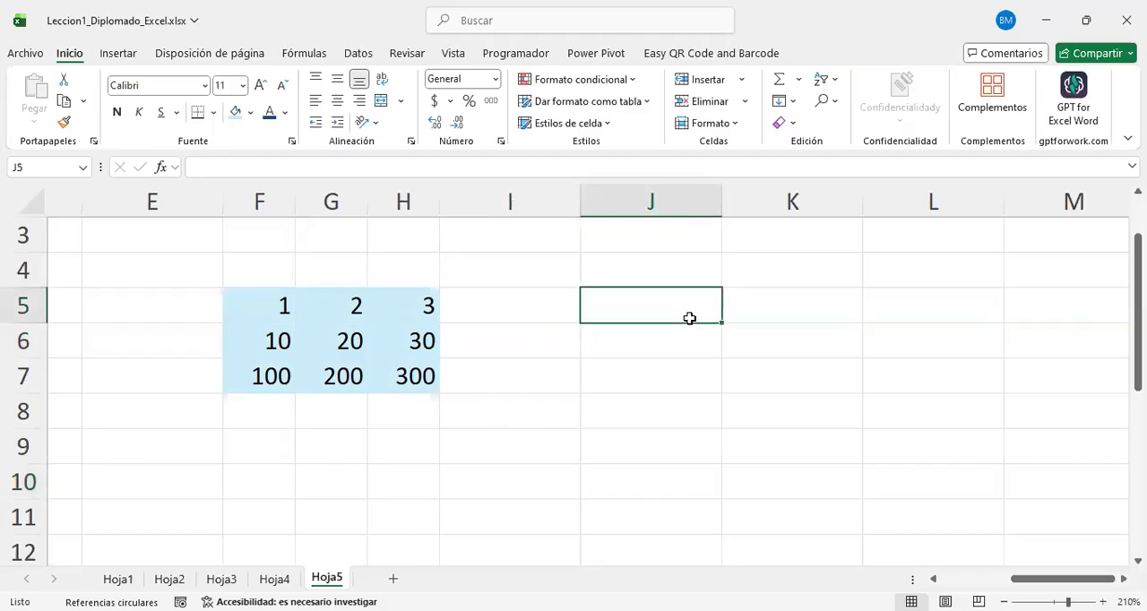
text(RELATIOVA)
key(BackSpace)
key(BackSpace)
key(BackSpace)
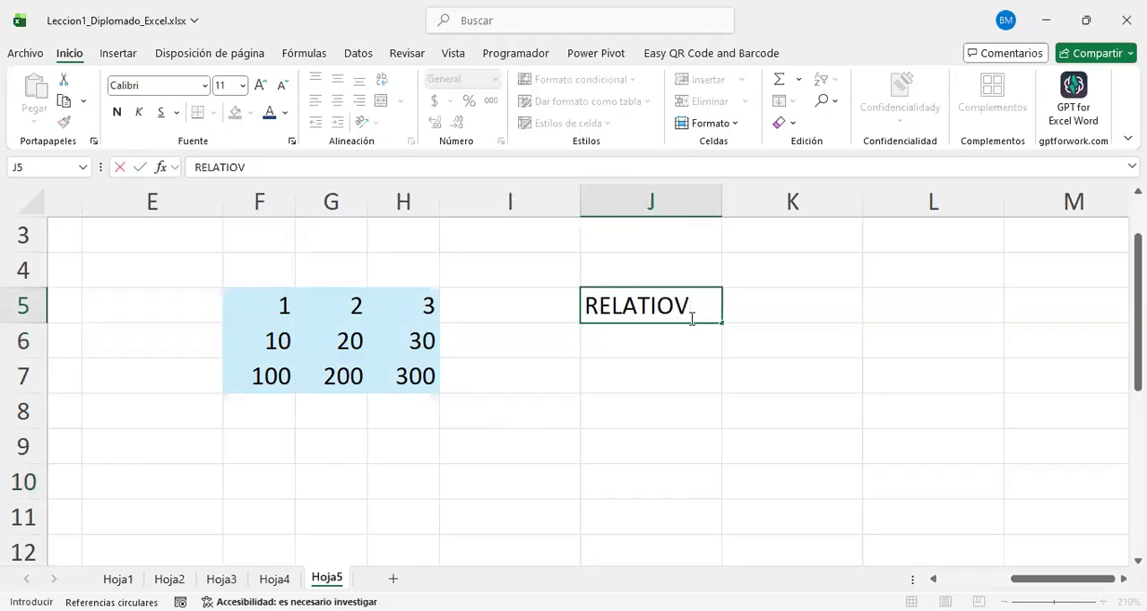
text(VA)
key(Return)
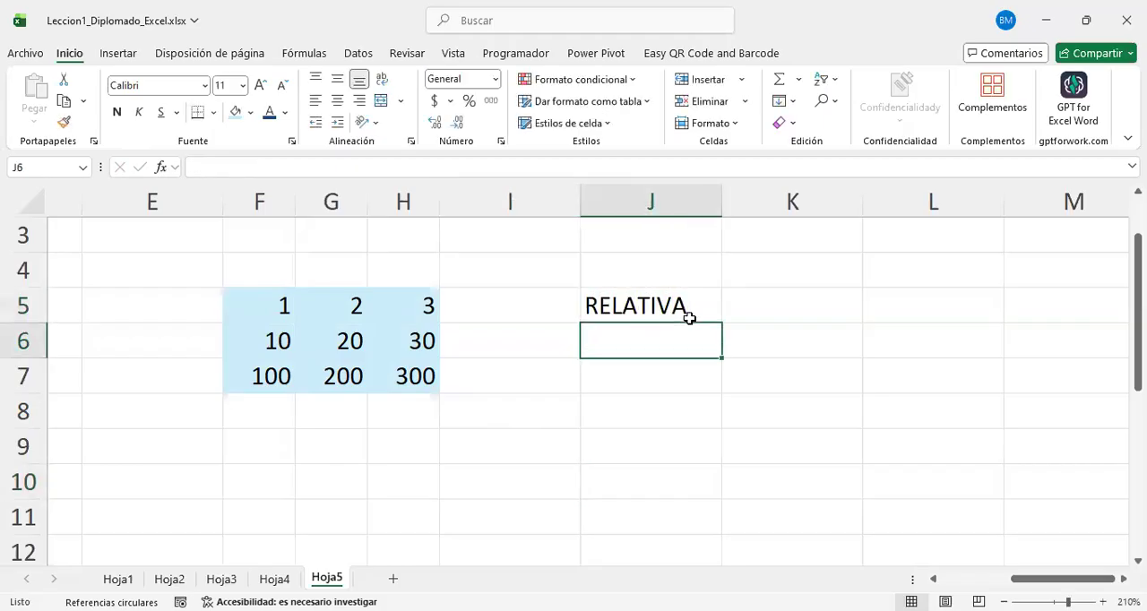
Step: Enter the relative reference =G6 in cell K7, pointing to the centre of the blue grid
click(762, 390)
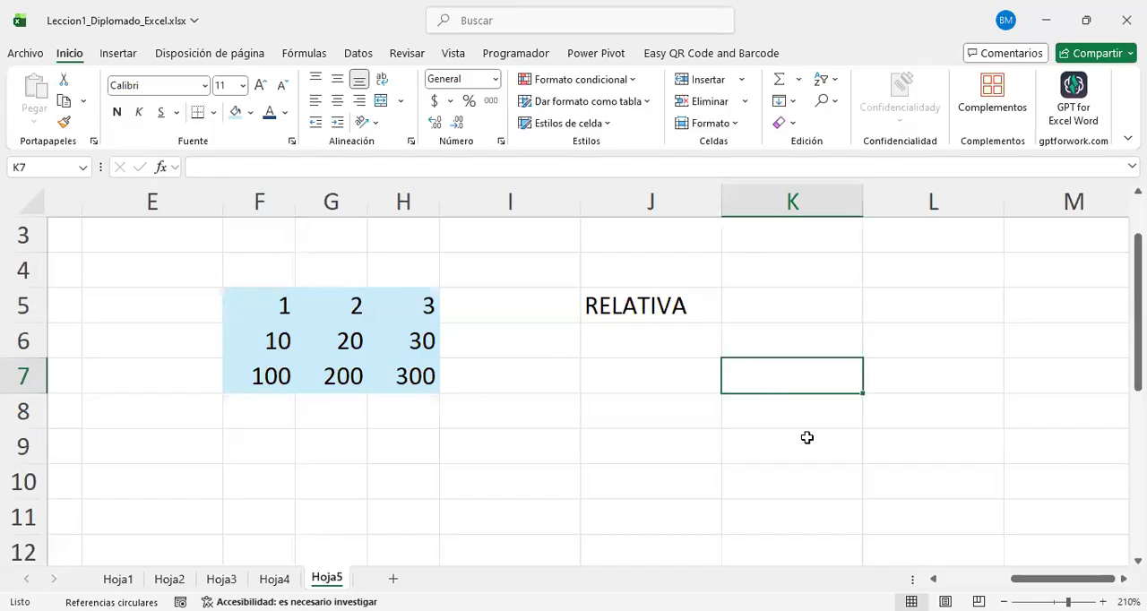
text(=)
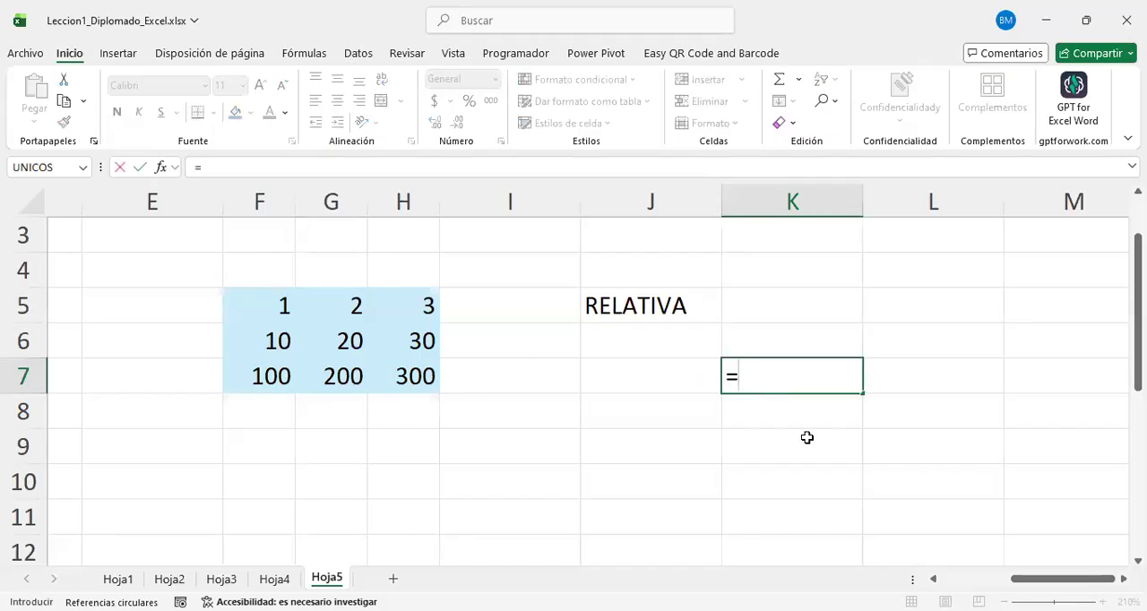
click(340, 344)
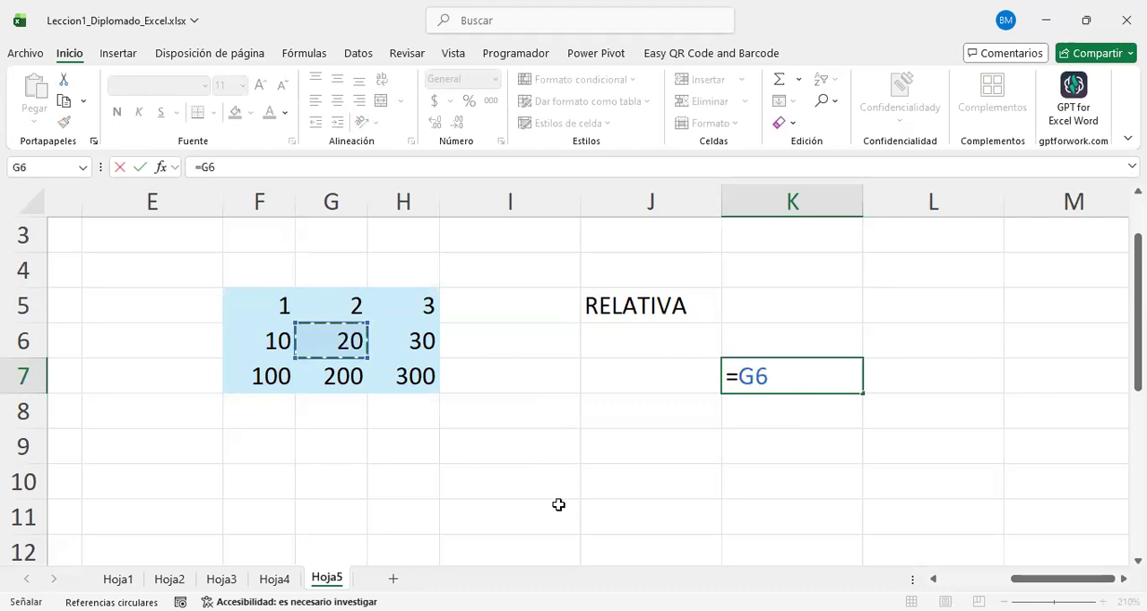
key(Return)
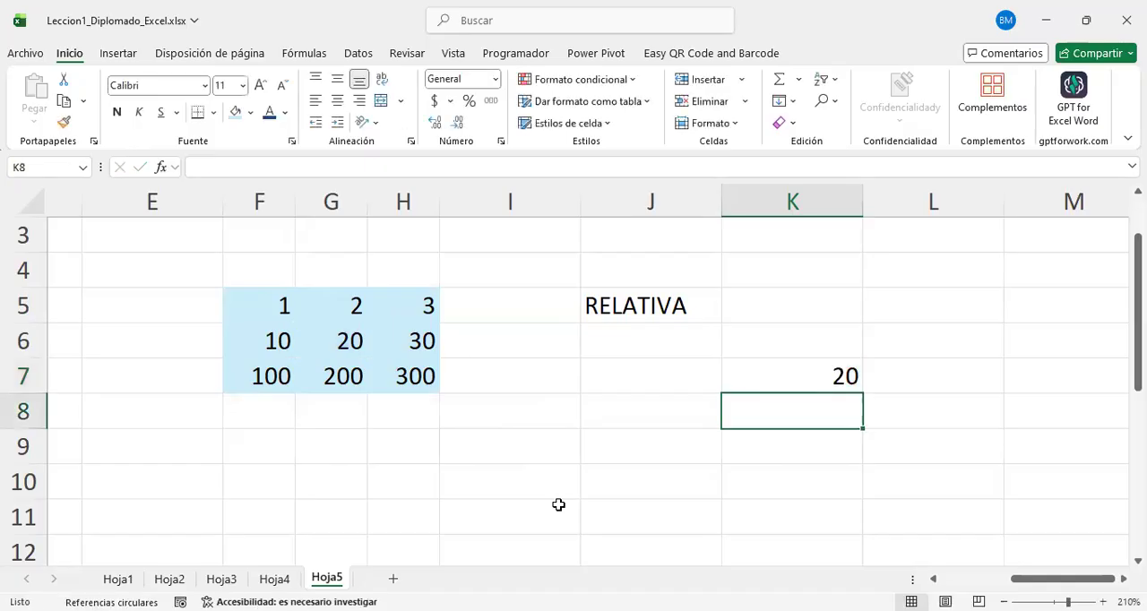
Step: Copy the relative formula in K7 down into K8 and fill it across into L7
click(804, 363)
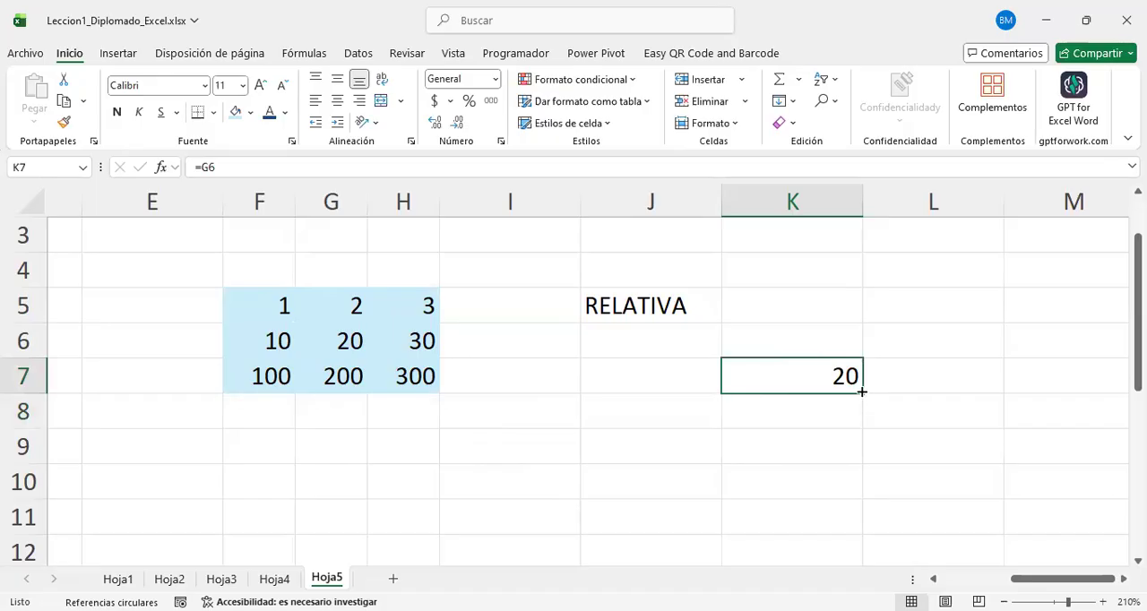
mouse_move(864, 391)
mouse_down()
mouse_move(855, 408)
mouse_move(858, 397)
mouse_up()
key(ctrl+c)
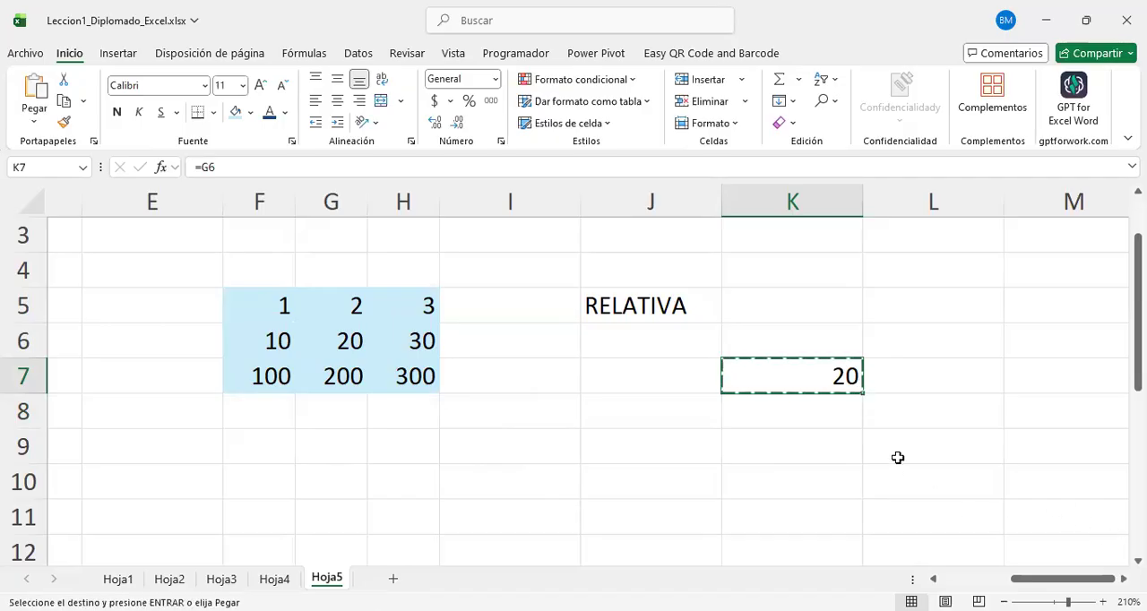
click(827, 412)
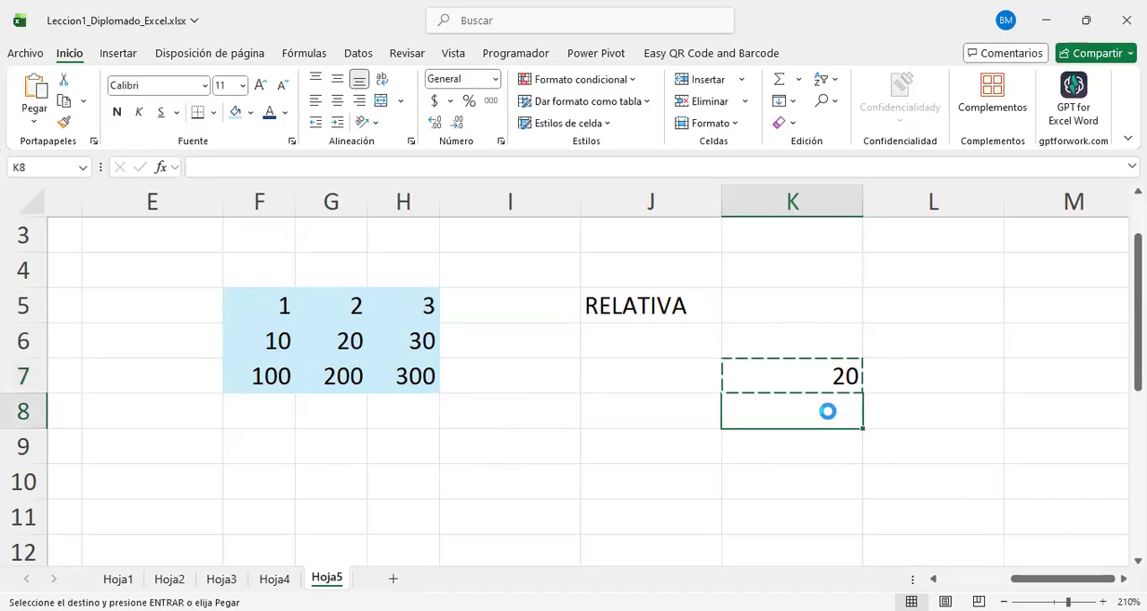
key(ctrl+v)
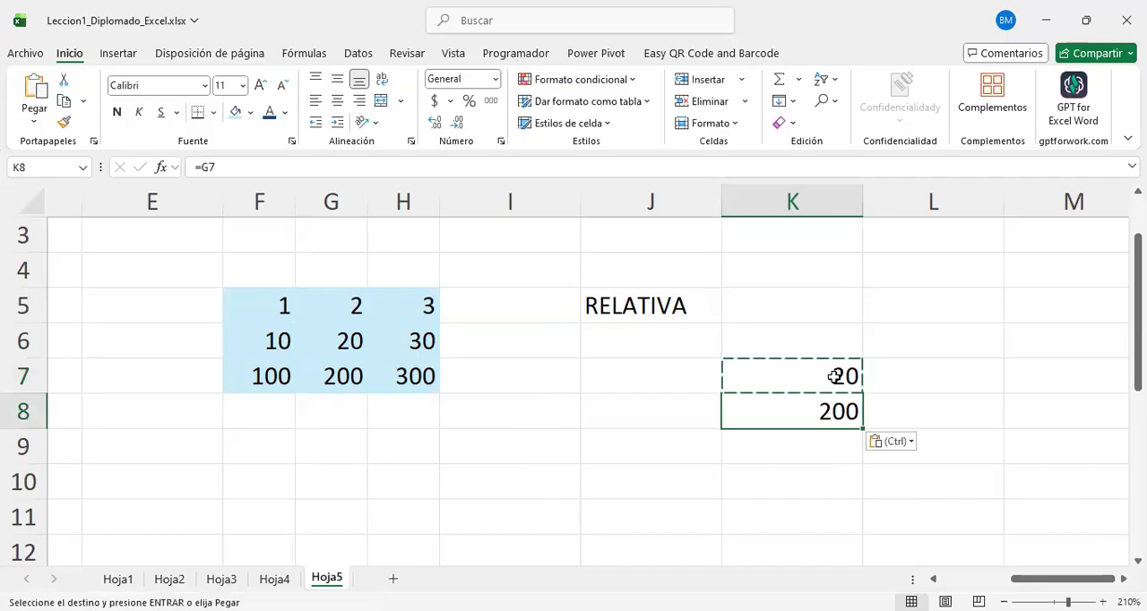
click(846, 377)
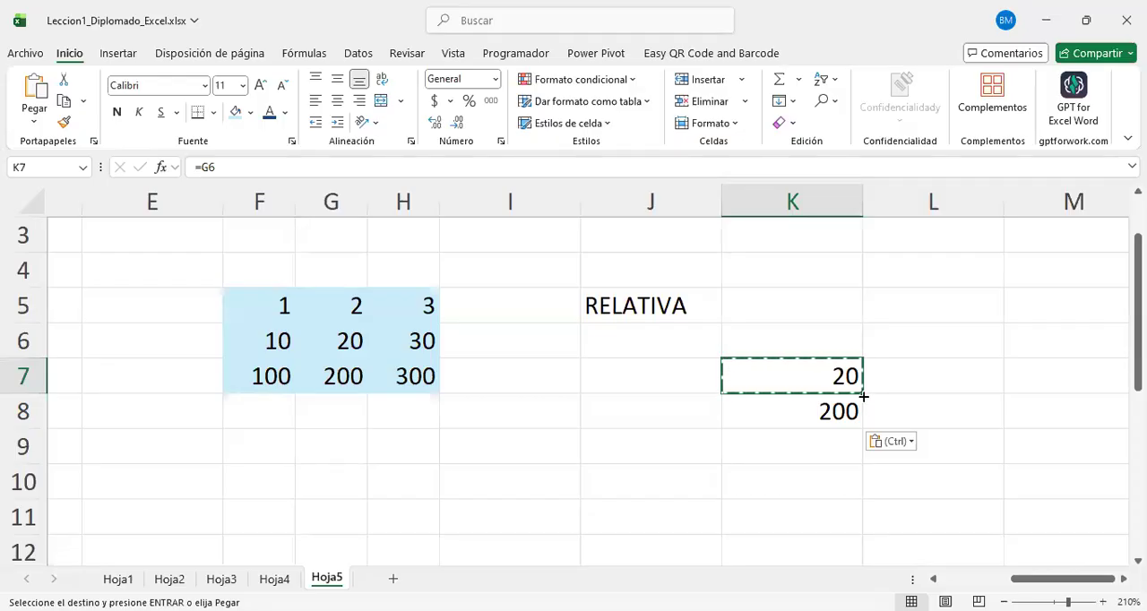
drag(863, 395, 940, 383)
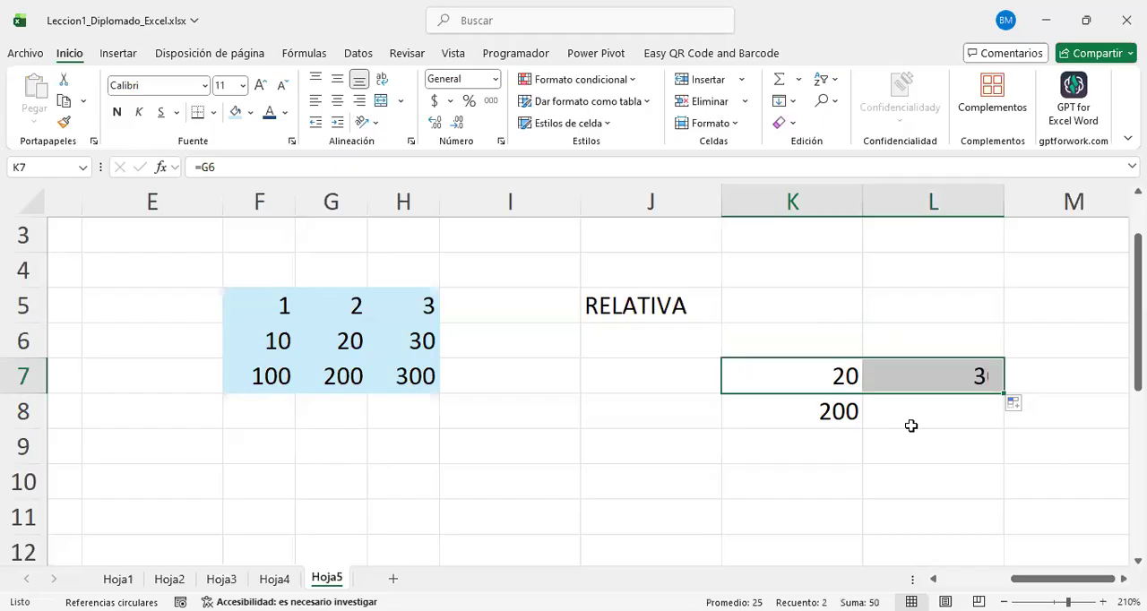
Step: Examine which grid cells the formulas in K7, K8 and L7 refer to
click(797, 372)
double_click(797, 372)
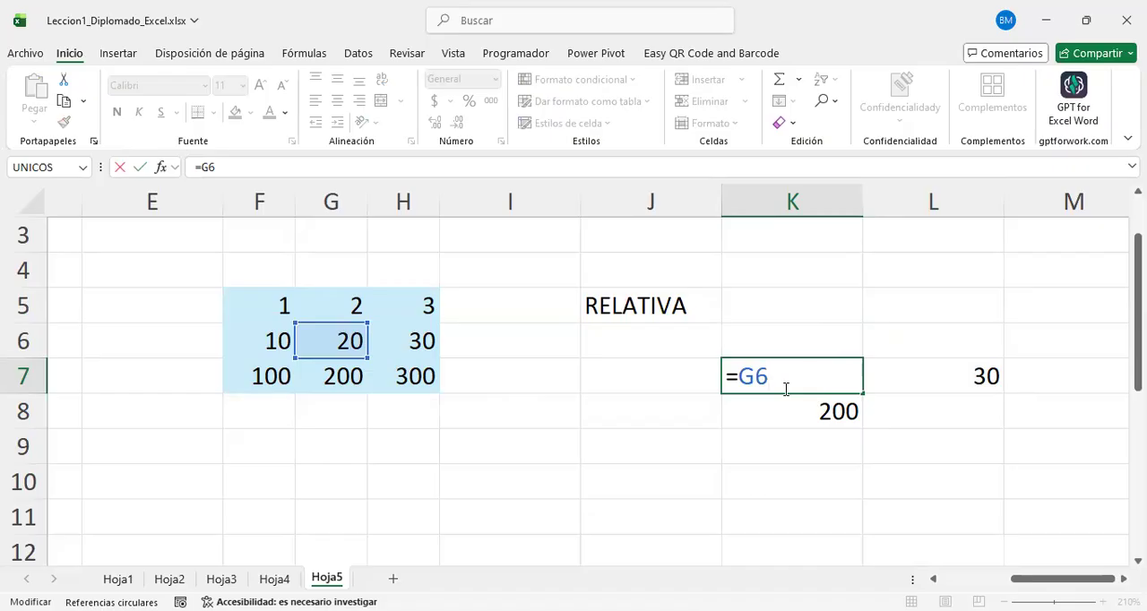
key(Return)
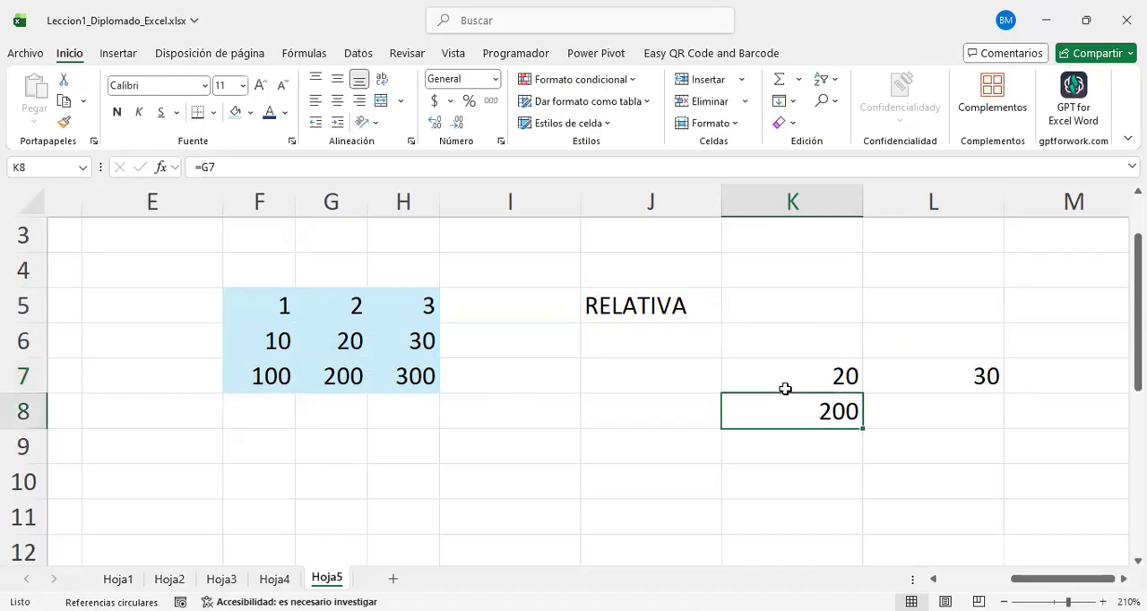
key(F2)
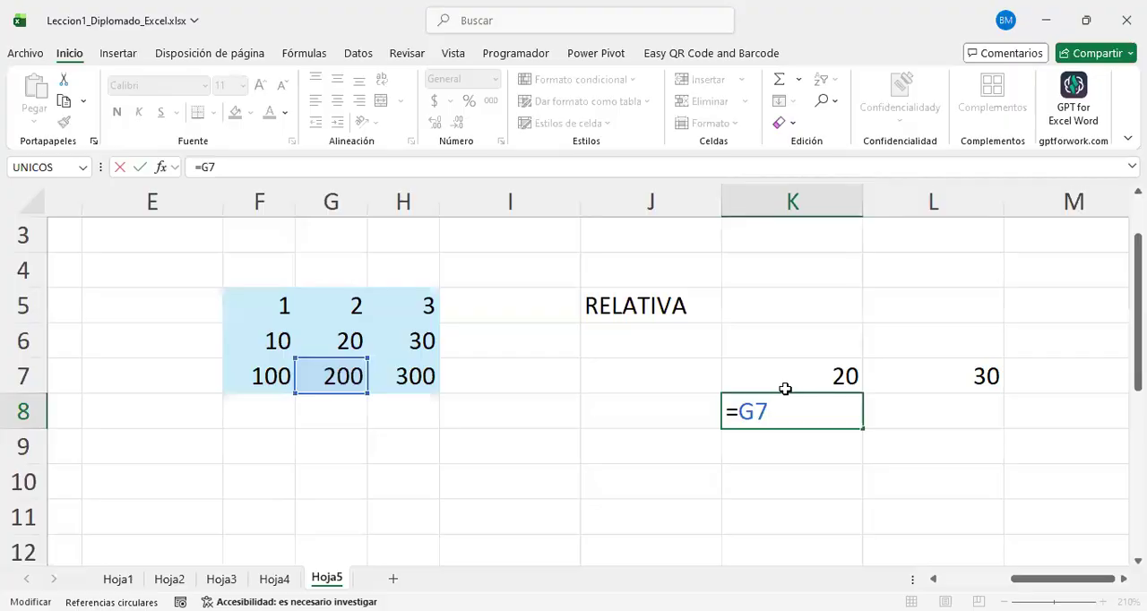
key(Return)
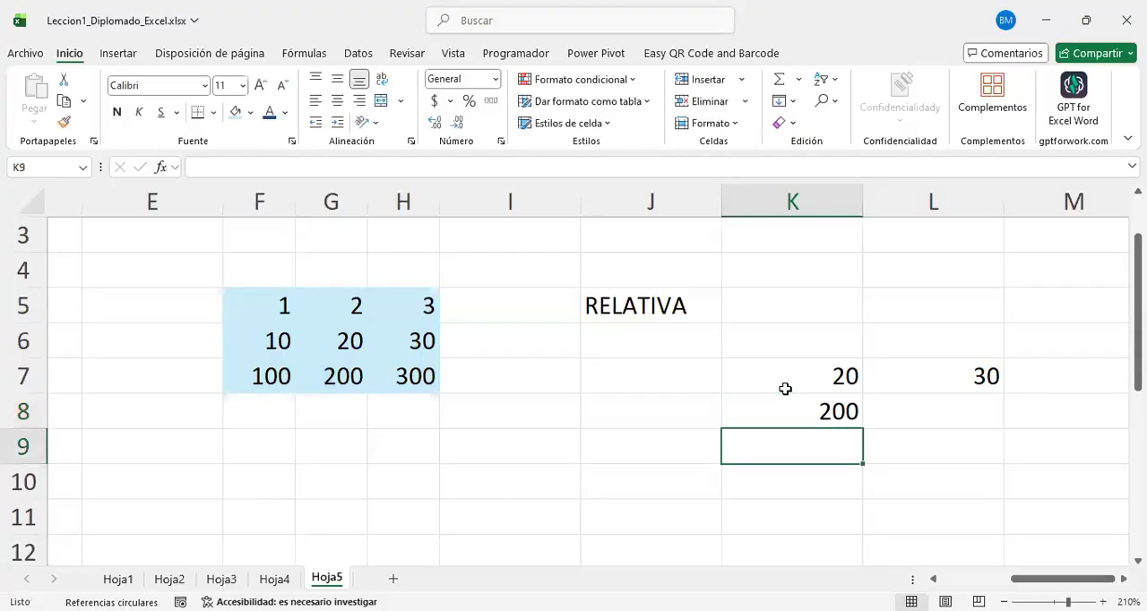
key(Up)
key(Up)
key(Right)
key(F2)
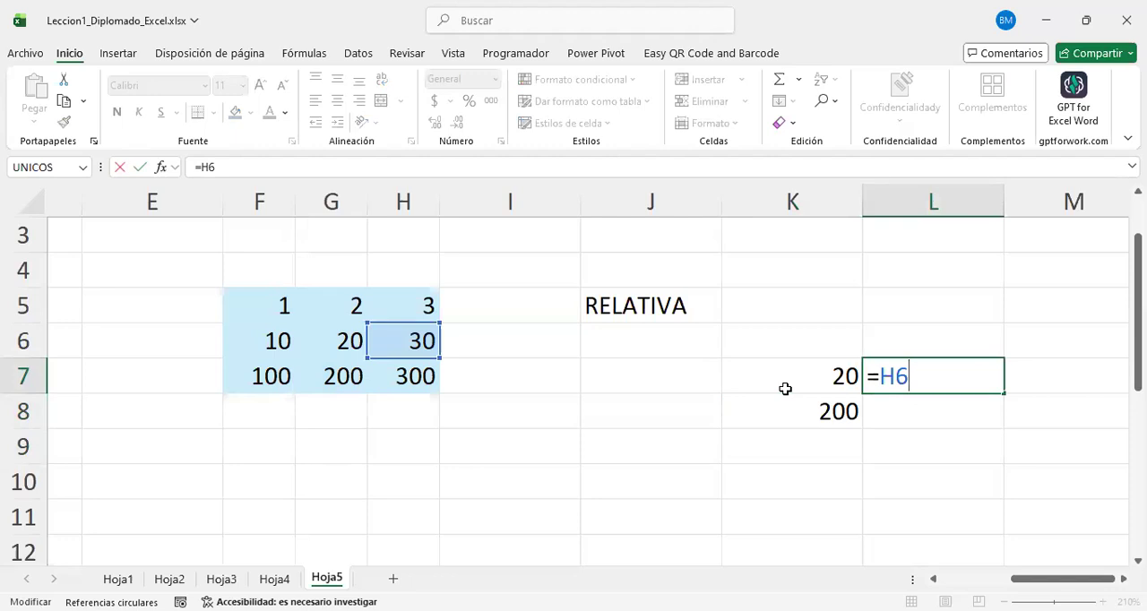
Step: Copy the relative formula in K7 across the whole block J6:L8 under the RELATIVA heading
click(785, 389)
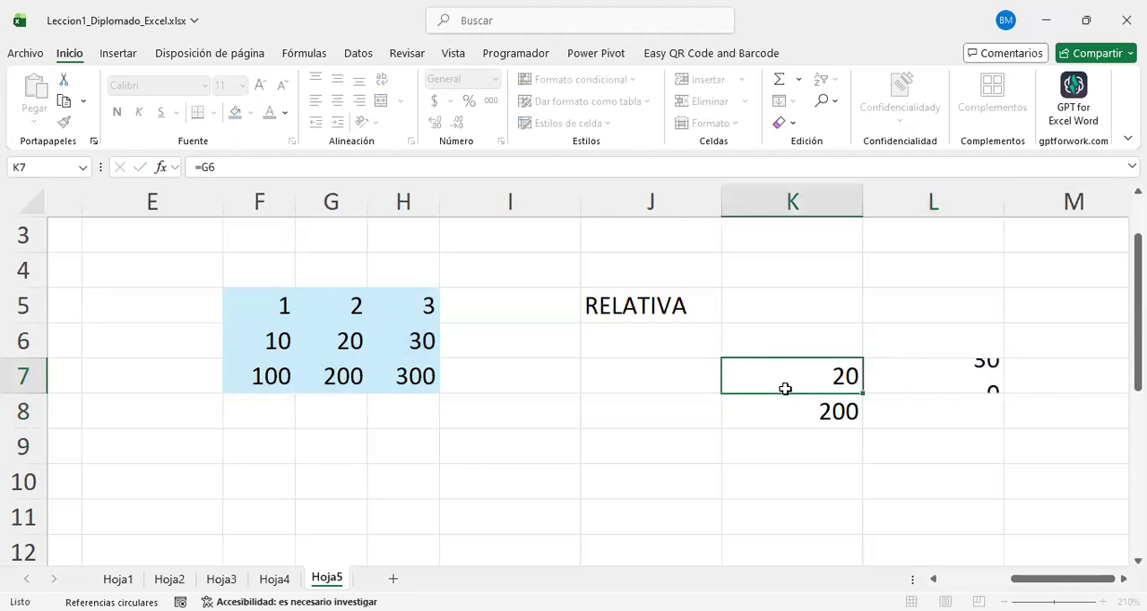
key(ctrl+c)
drag(653, 332, 895, 401)
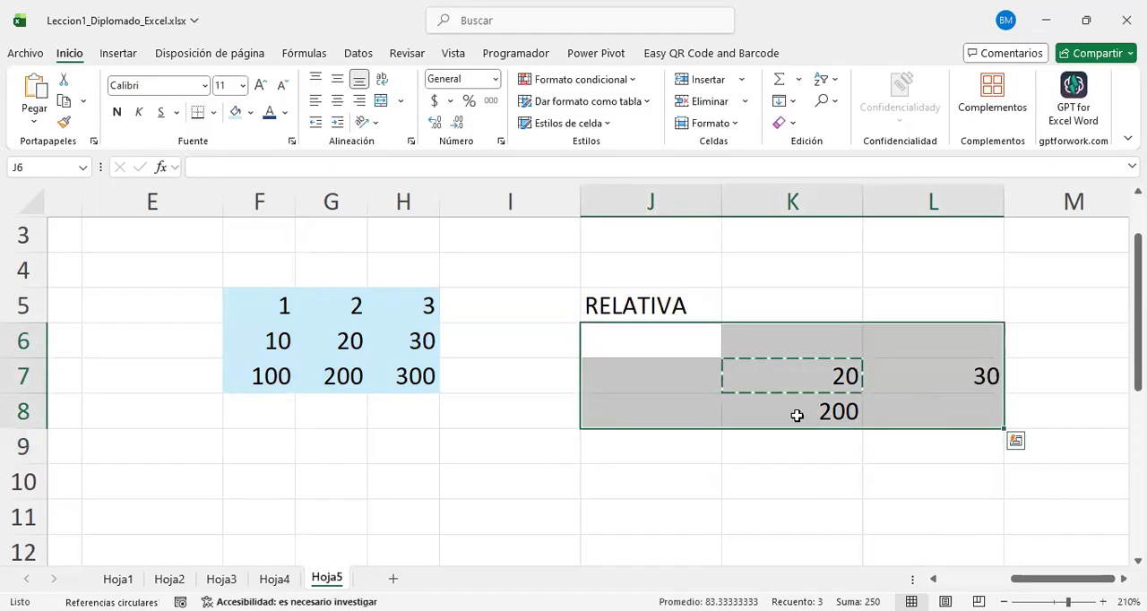
key(ctrl+v)
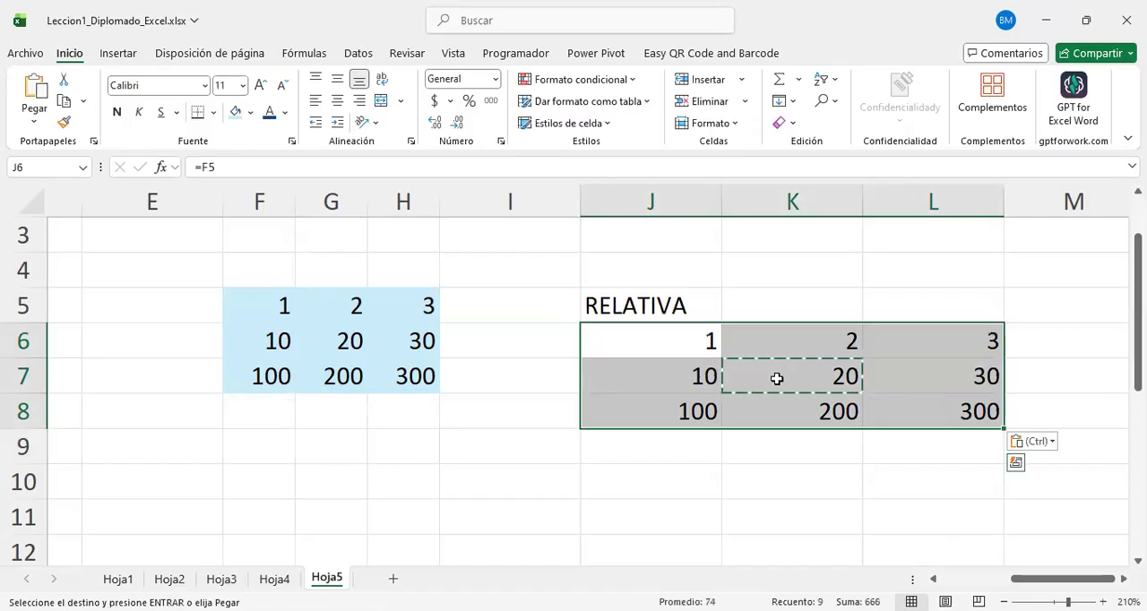
click(824, 377)
drag(666, 344, 876, 428)
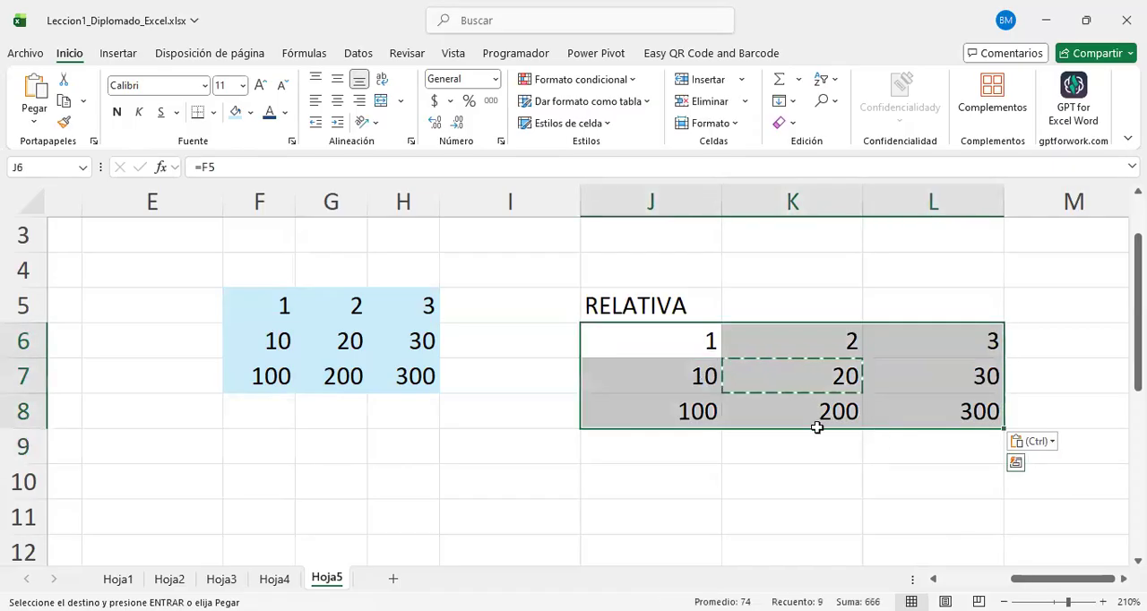
click(653, 339)
click(847, 376)
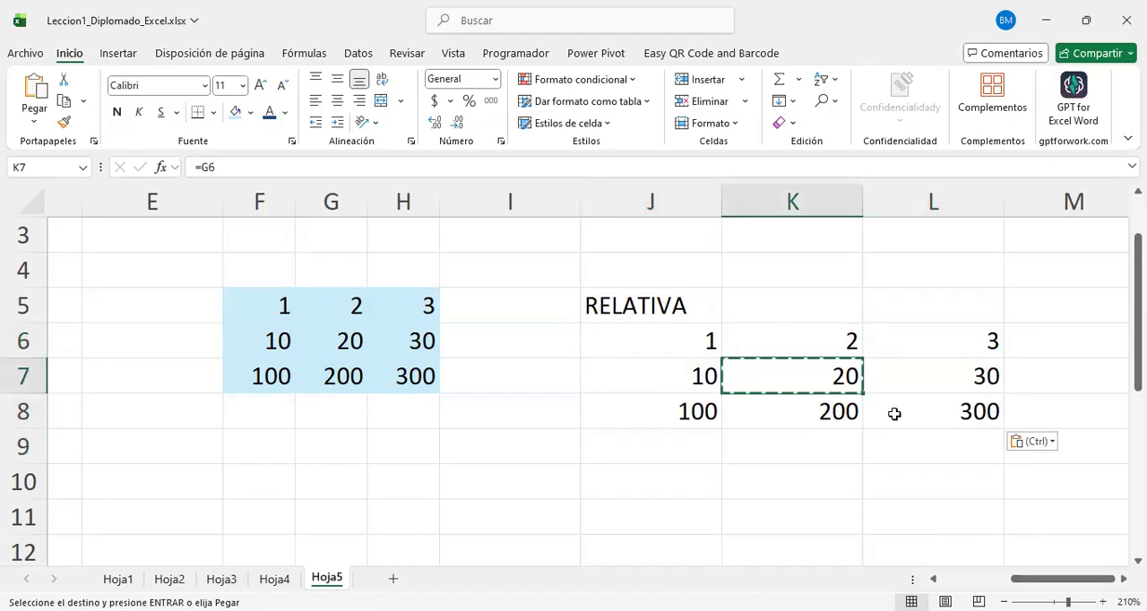
Step: Narrow columns J to L together so that they fit closely around the RELATIVA block
click(680, 204)
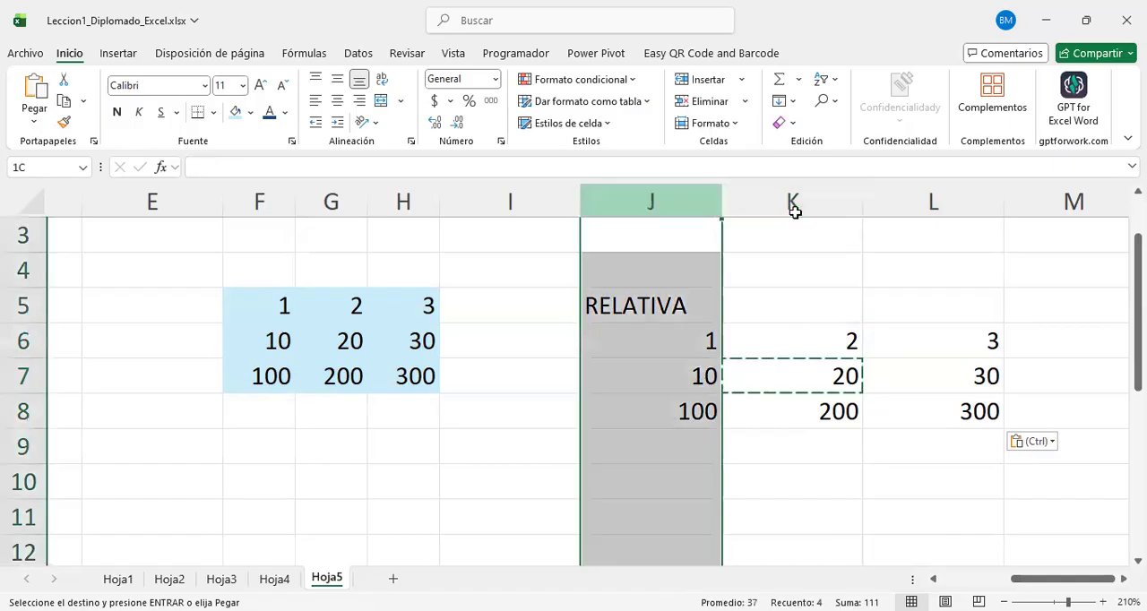
shift+click(932, 204)
drag(720, 204, 667, 204)
click(768, 338)
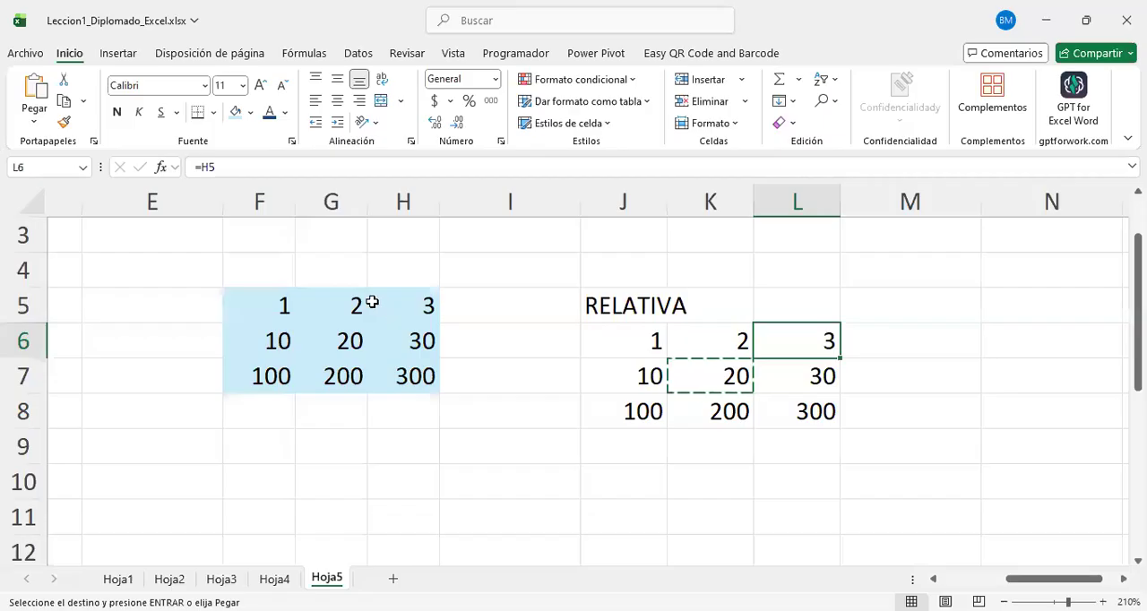
Step: Examine the source cells referenced by the formulas in J6:J8 one after another
click(374, 305)
click(622, 343)
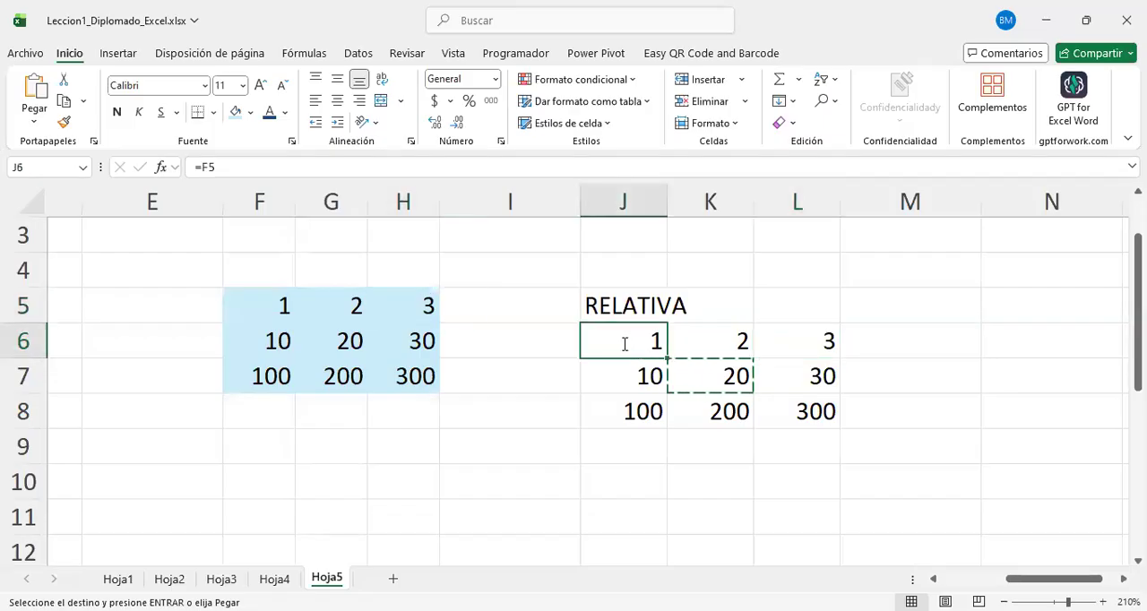
double_click(622, 343)
key(Return)
key(F2)
key(Return)
key(F2)
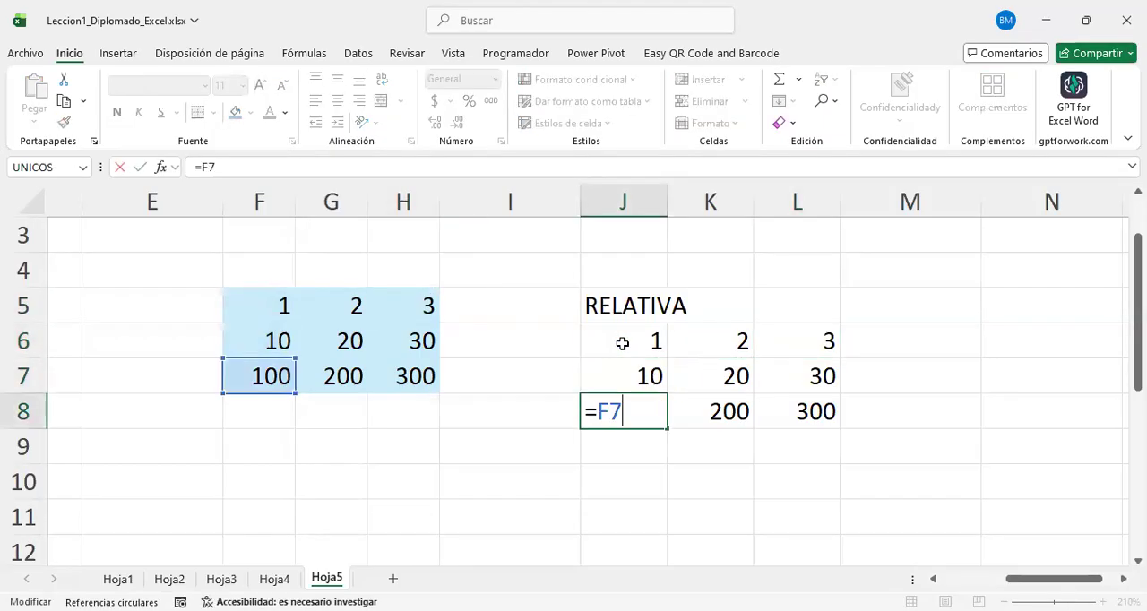
key(Return)
key(F2)
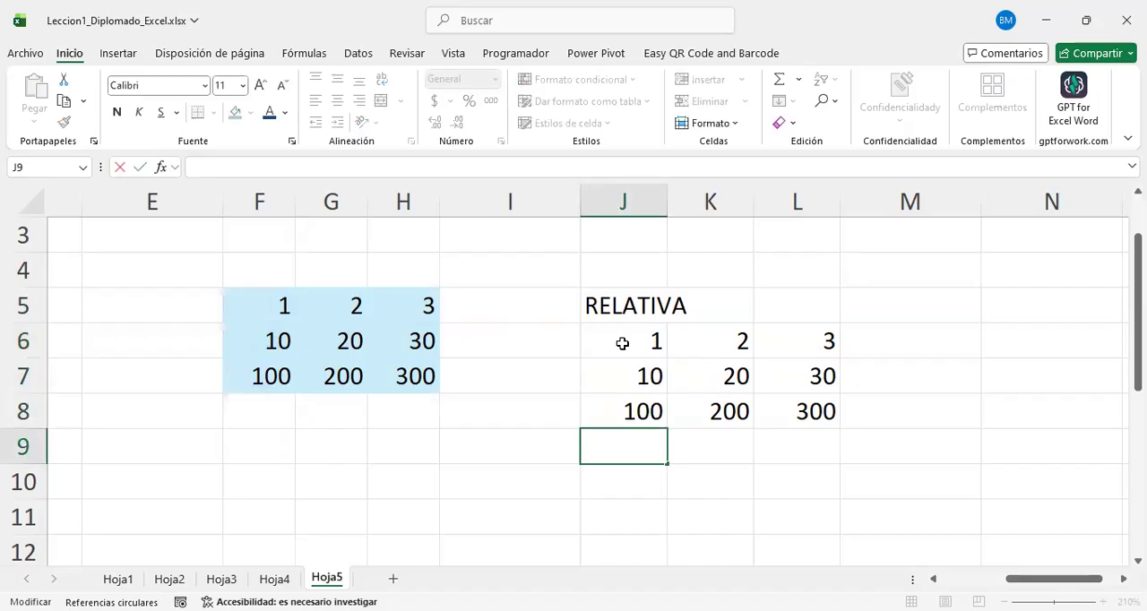
key(Escape)
Step: Examine the source cells referenced by the formulas in K6:K8 one after another
key(Up)
key(Up)
key(Right)
key(Up)
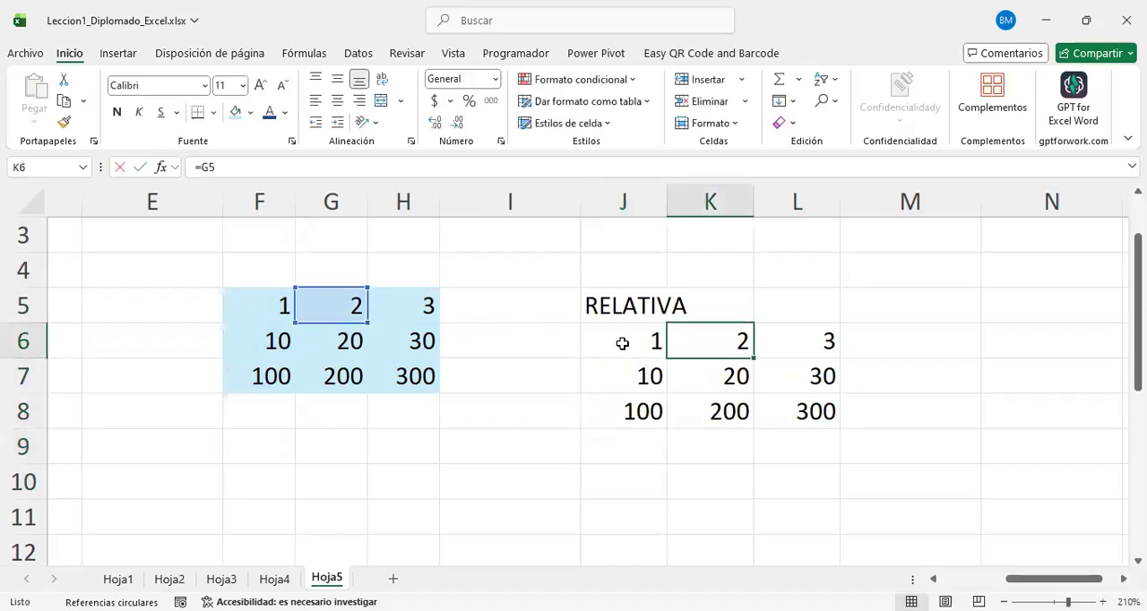
key(F2)
key(Return)
key(F2)
key(Return)
key(F2)
key(Return)
Step: Examine the source cells referenced by the formulas in column L of the RELATIVA block
key(Right)
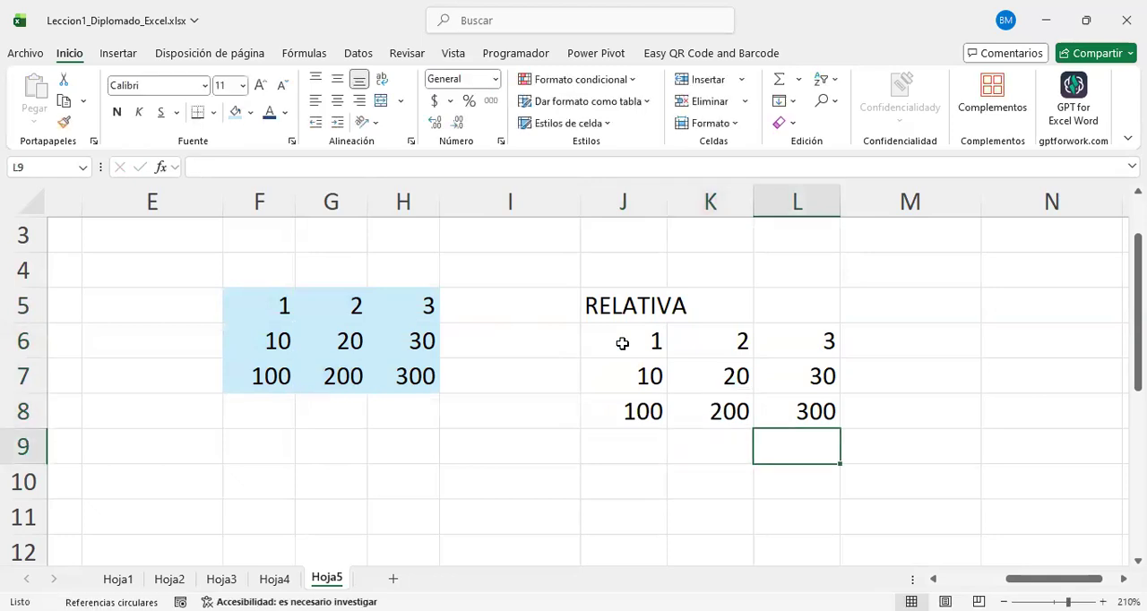
key(Up)
key(Up)
key(Up)
key(F2)
key(Return)
key(Return)
key(F2)
key(Return)
Step: Enter the heading ABSOLUTA in cell J10, below the RELATIVA block
click(618, 315)
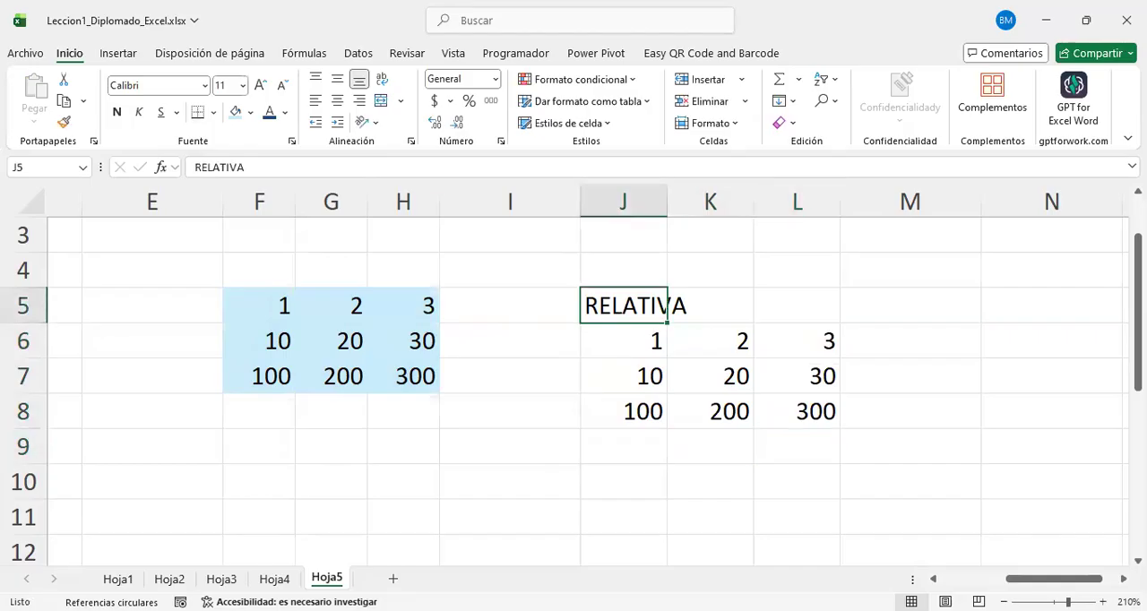
key(ctrl+c)
scroll(681, 459, down, 1)
click(627, 392)
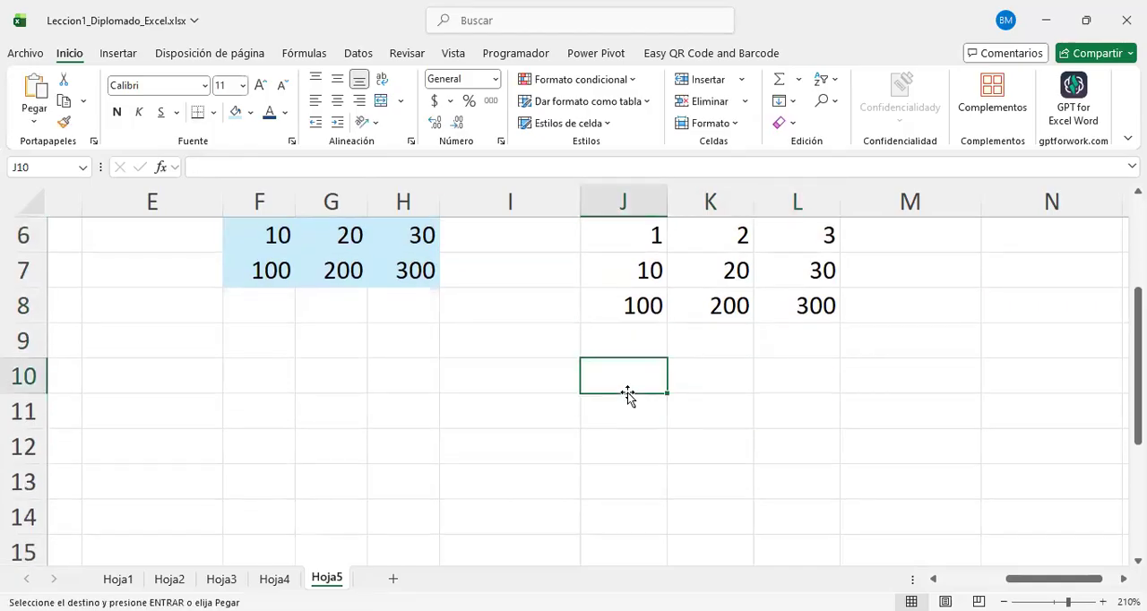
text(b)
key(BackSpace)
text(b)
key(BackSpace)
text(ABSL)
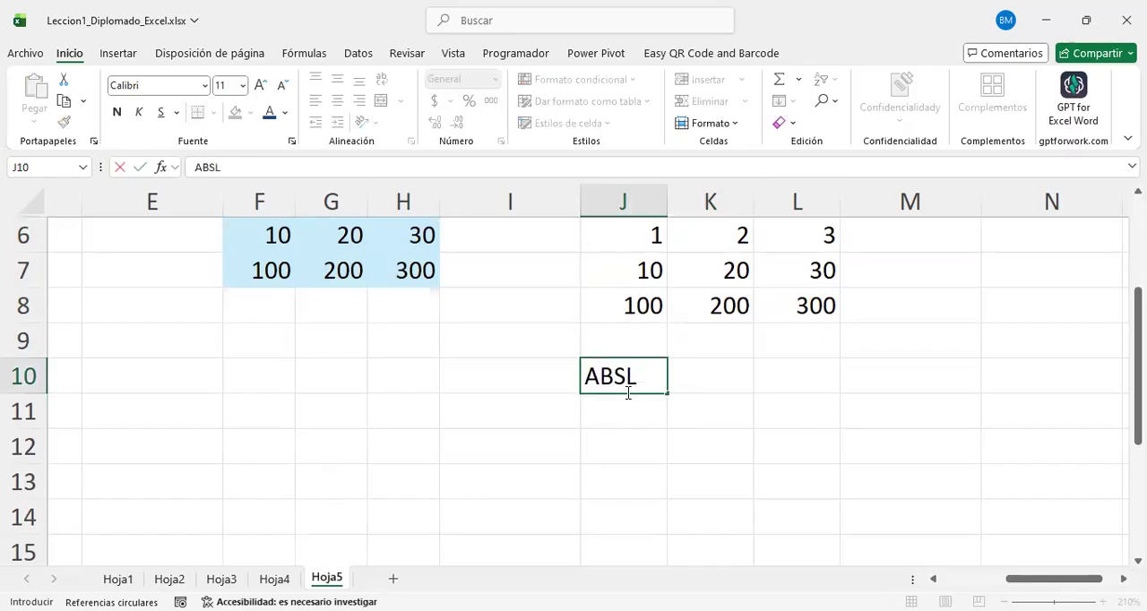
key(BackSpace)
text(OLIUTA)
key(Return)
key(Up)
text(ABSOLUTA)
key(Return)
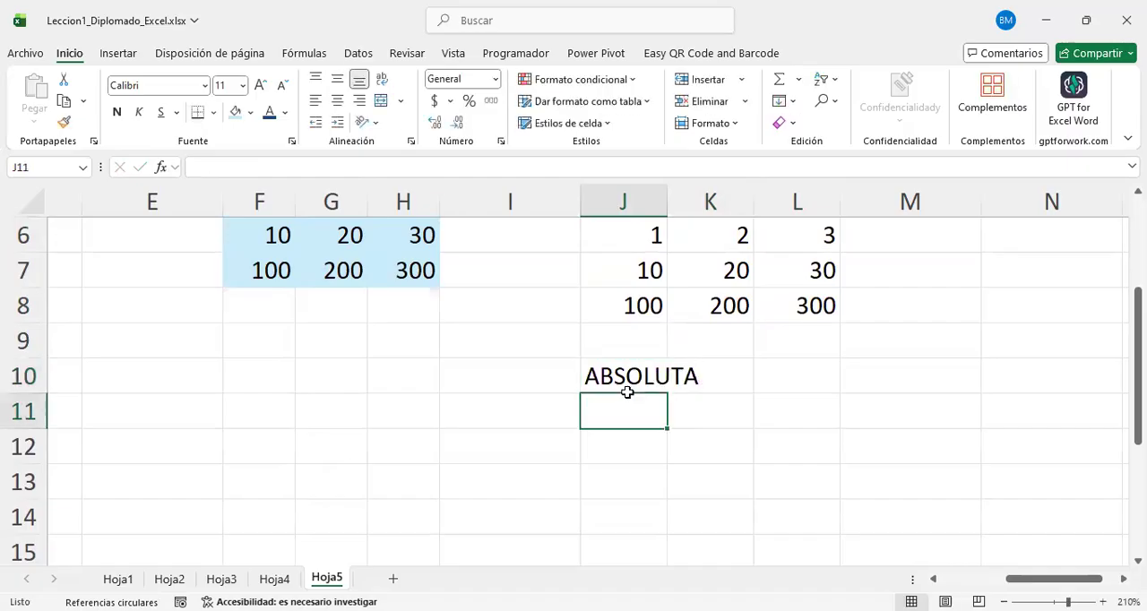
click(698, 438)
drag(622, 411, 812, 489)
scroll(704, 391, up, 2)
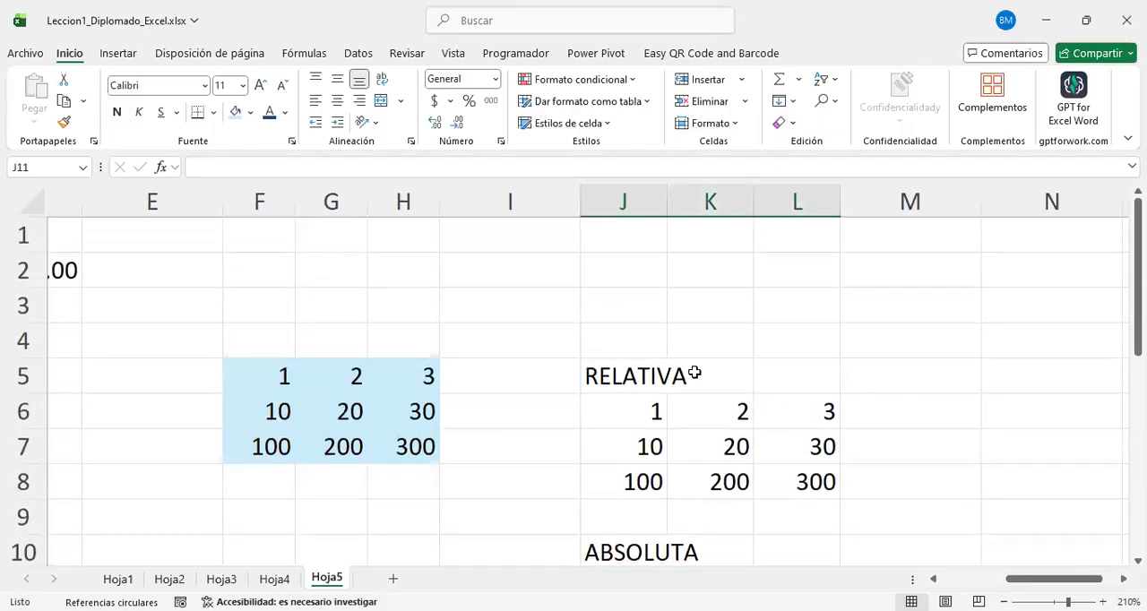
scroll(704, 391, down, 2)
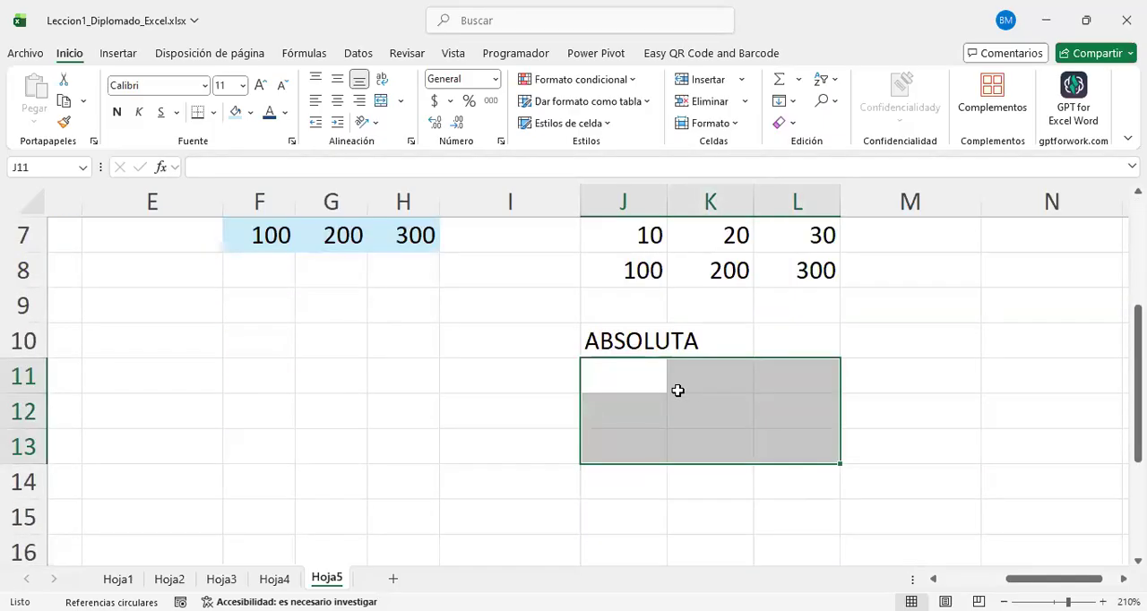
scroll(678, 392, up, 2)
scroll(681, 394, down, 2)
click(728, 406)
click(650, 371)
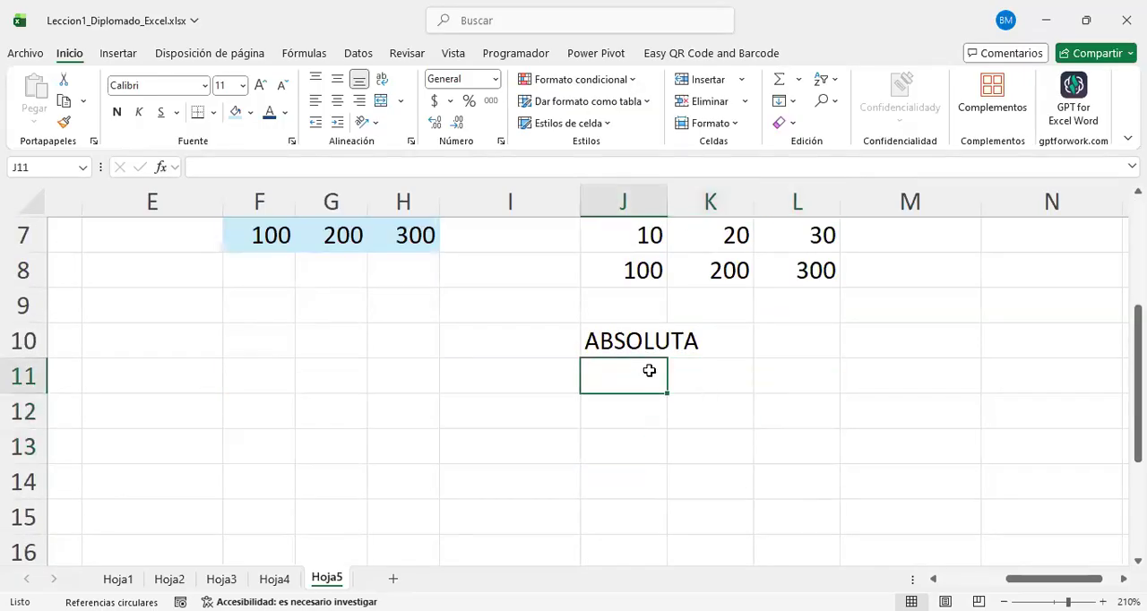
scroll(195, 304, up, 2)
drag(269, 374, 417, 448)
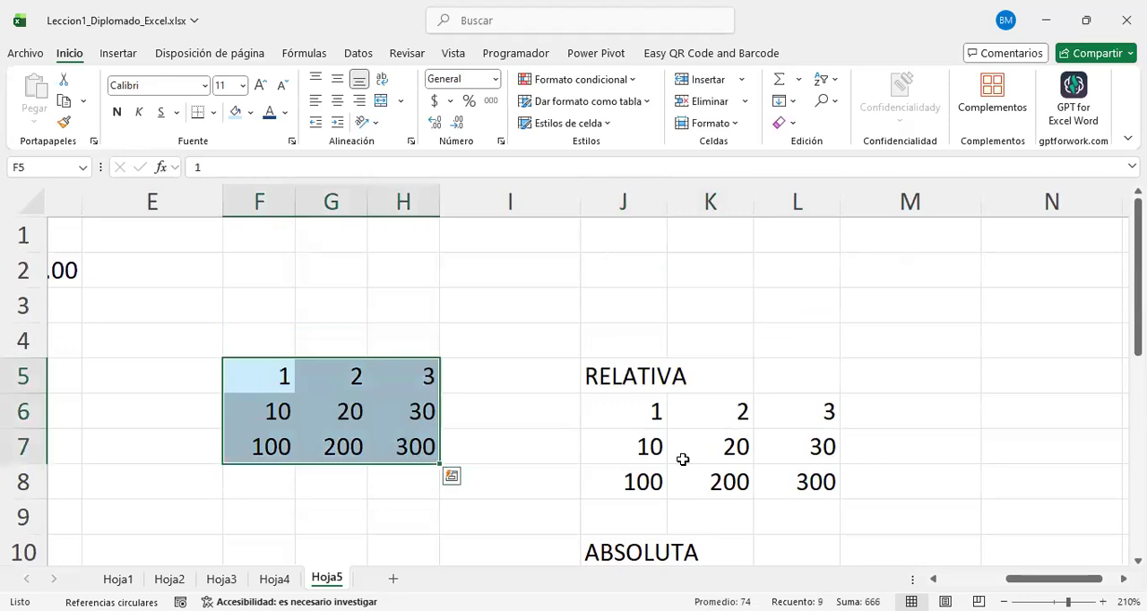
scroll(681, 461, down, 1)
scroll(682, 460, down, 2)
Step: Enter the absolute reference formula =$G$6 in cell K12, under the ABSOLUTA heading
click(704, 417)
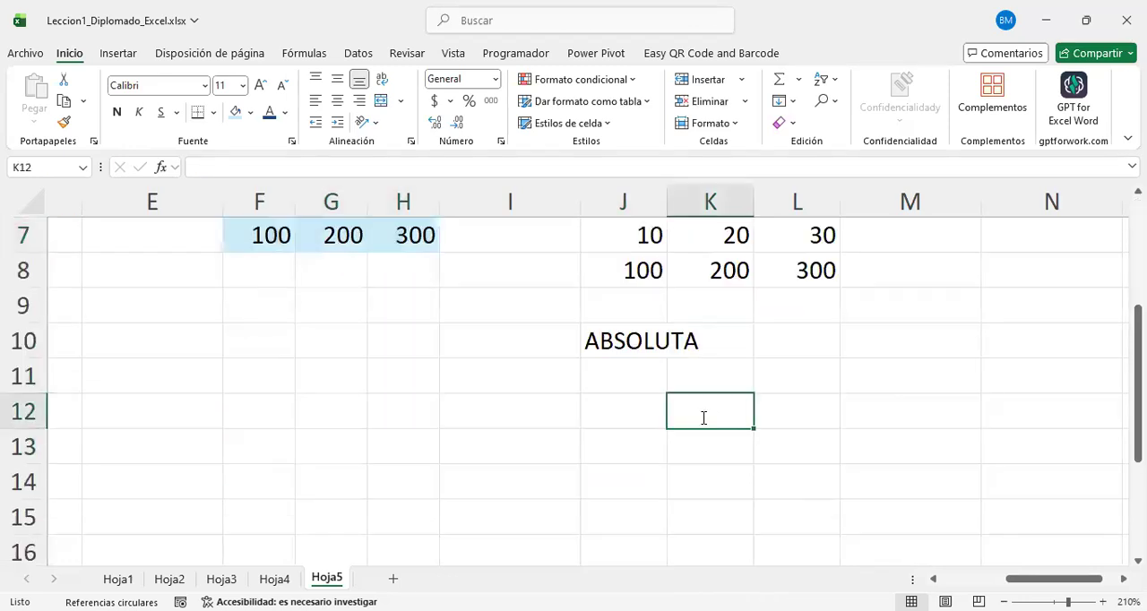
text(=)
scroll(473, 398, up, 2)
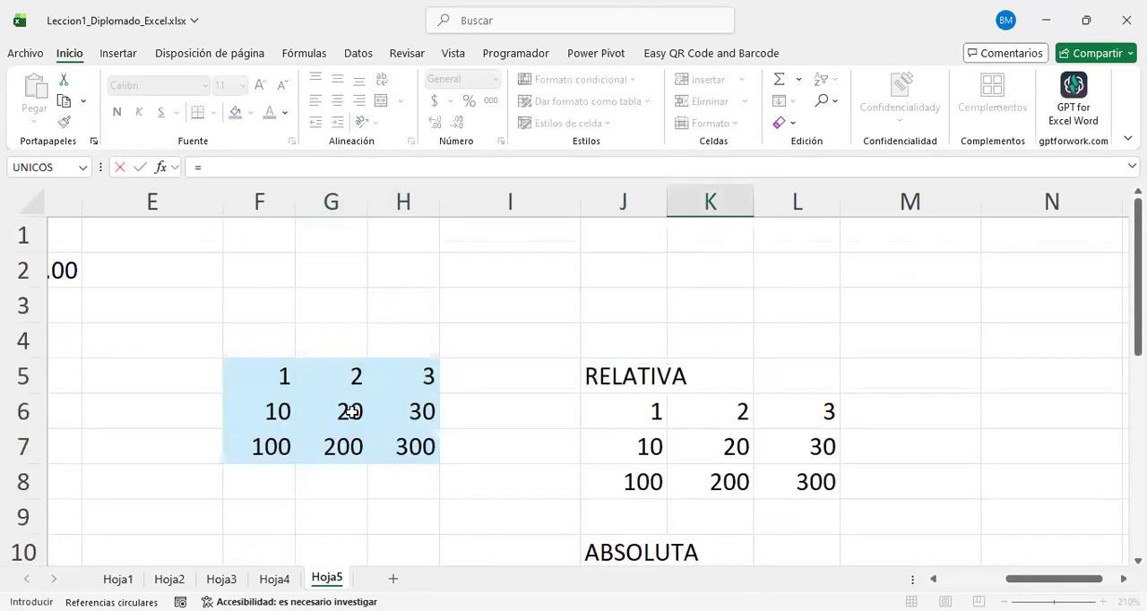
click(351, 410)
scroll(953, 448, down, 3)
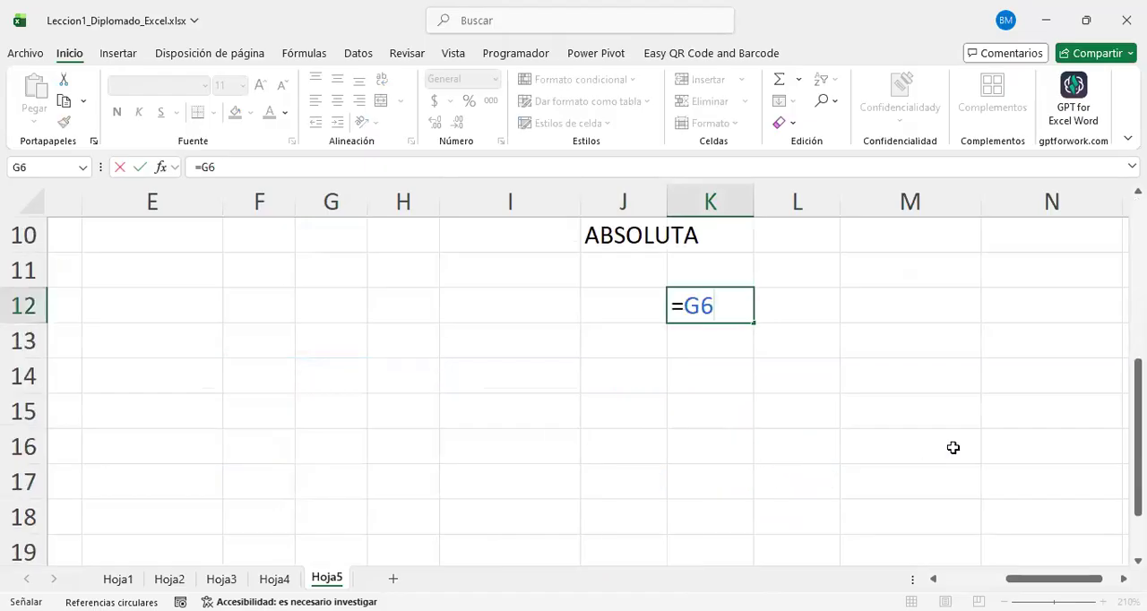
scroll(739, 447, up, 1)
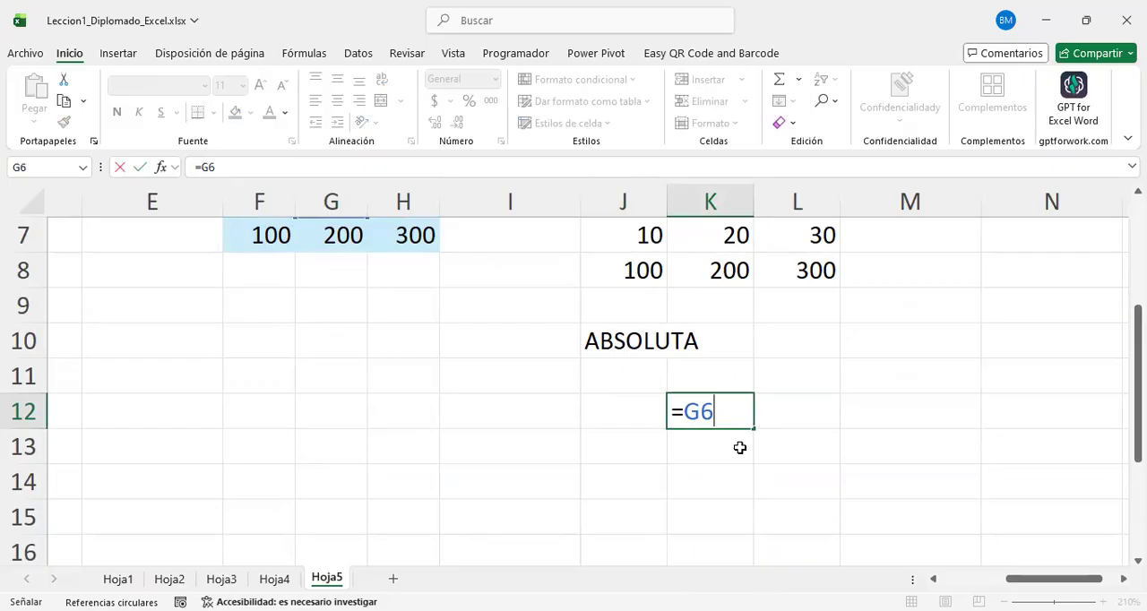
key(F4)
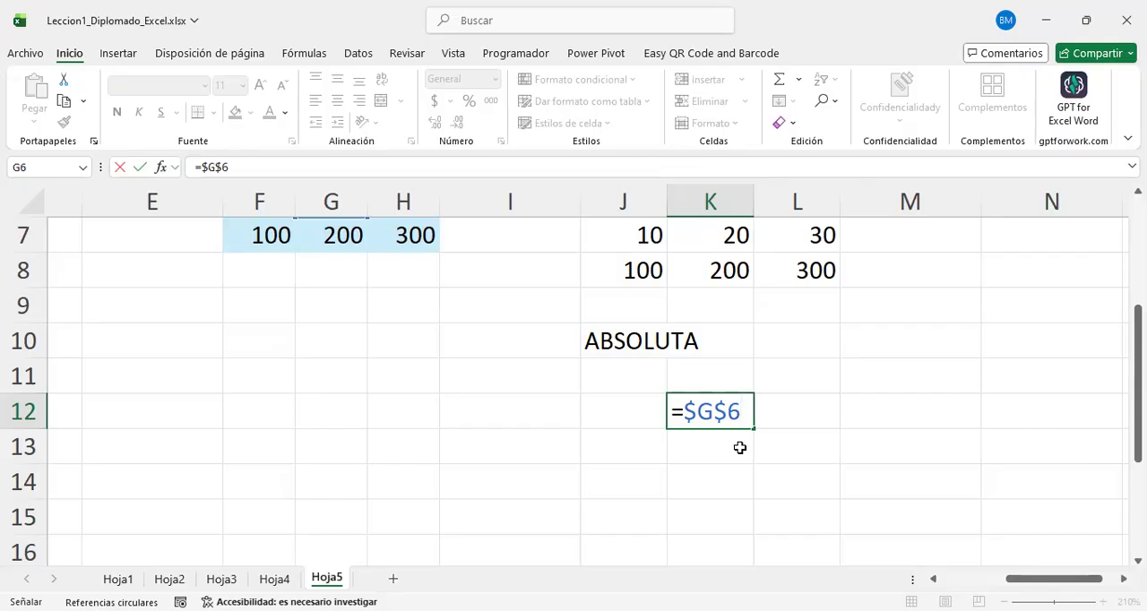
key(Return)
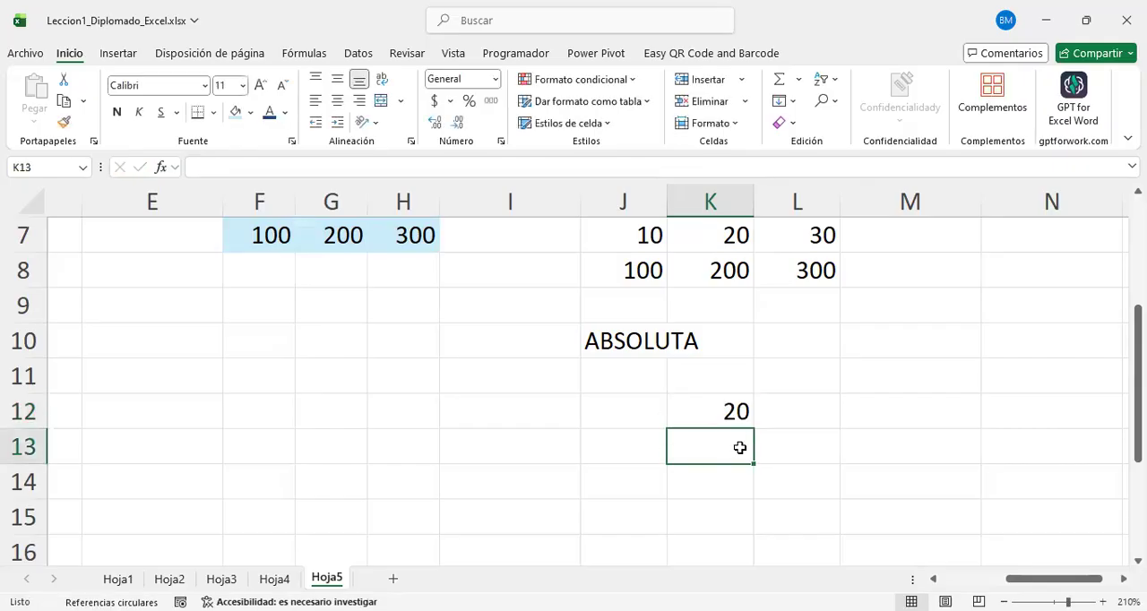
Step: Check source cell G6 and copy the absolute formula from K12 into the whole range J11:L13
scroll(342, 414, up, 2)
click(341, 415)
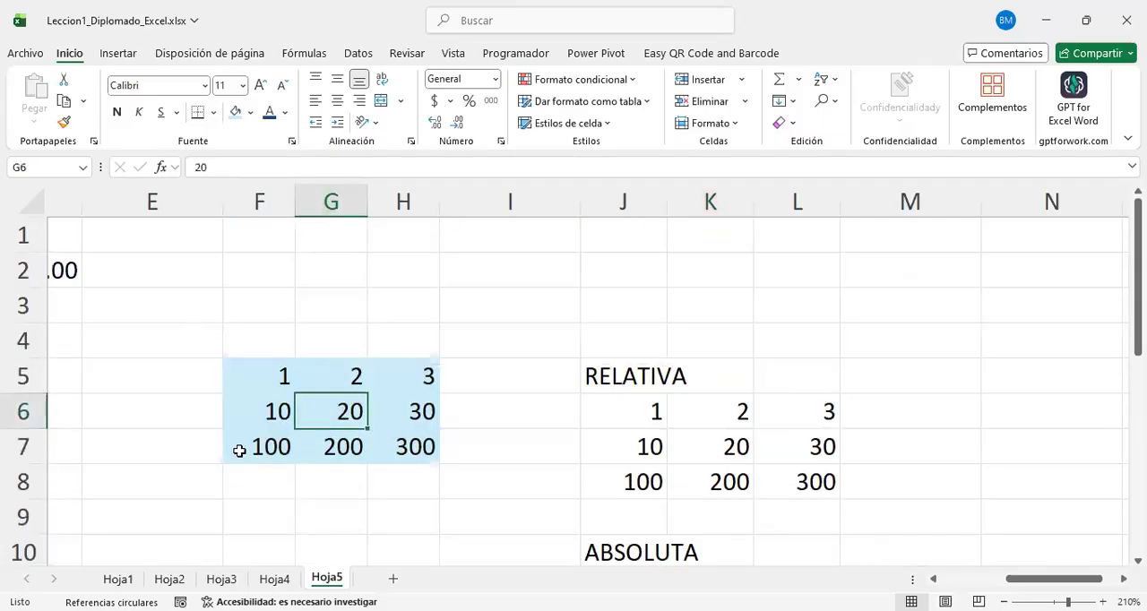
scroll(703, 459, down, 2)
scroll(703, 460, down, 1)
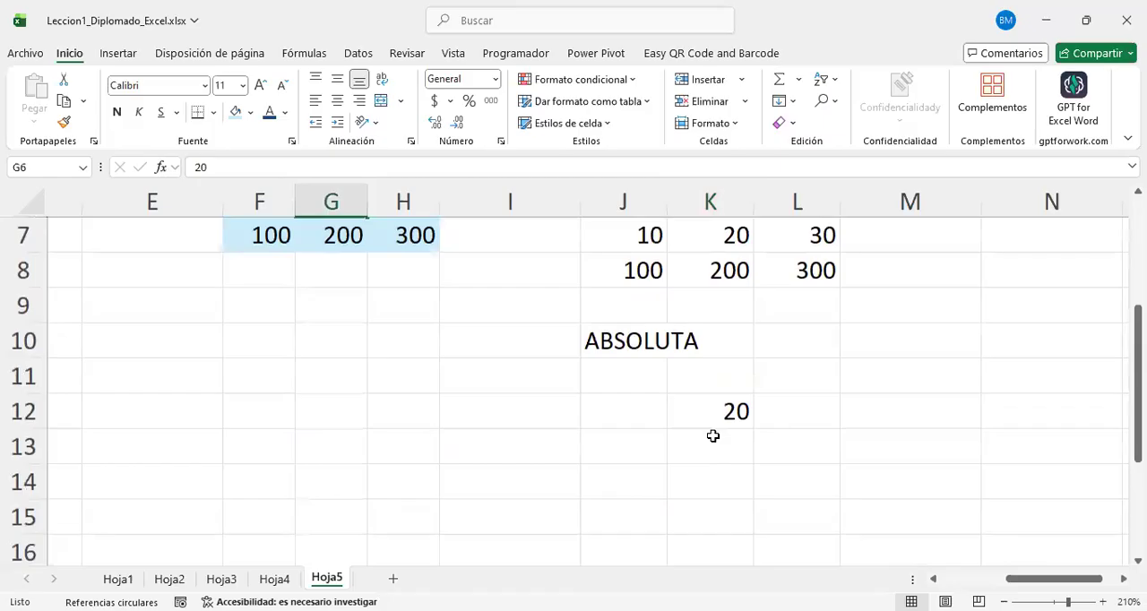
click(712, 409)
key(ctrl+c)
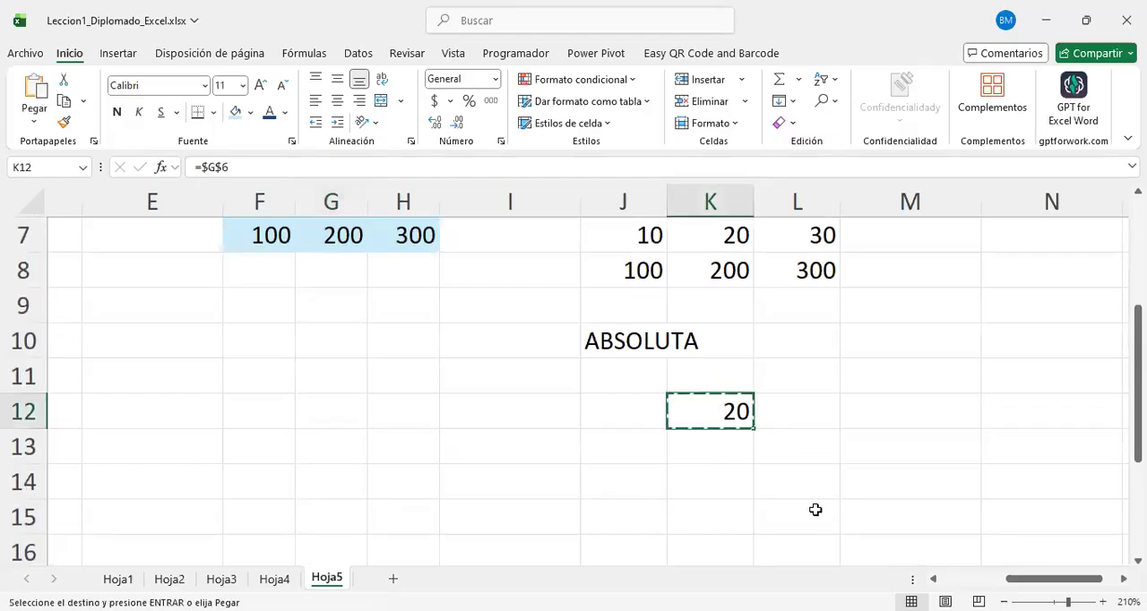
drag(627, 375, 762, 448)
key(ctrl+v)
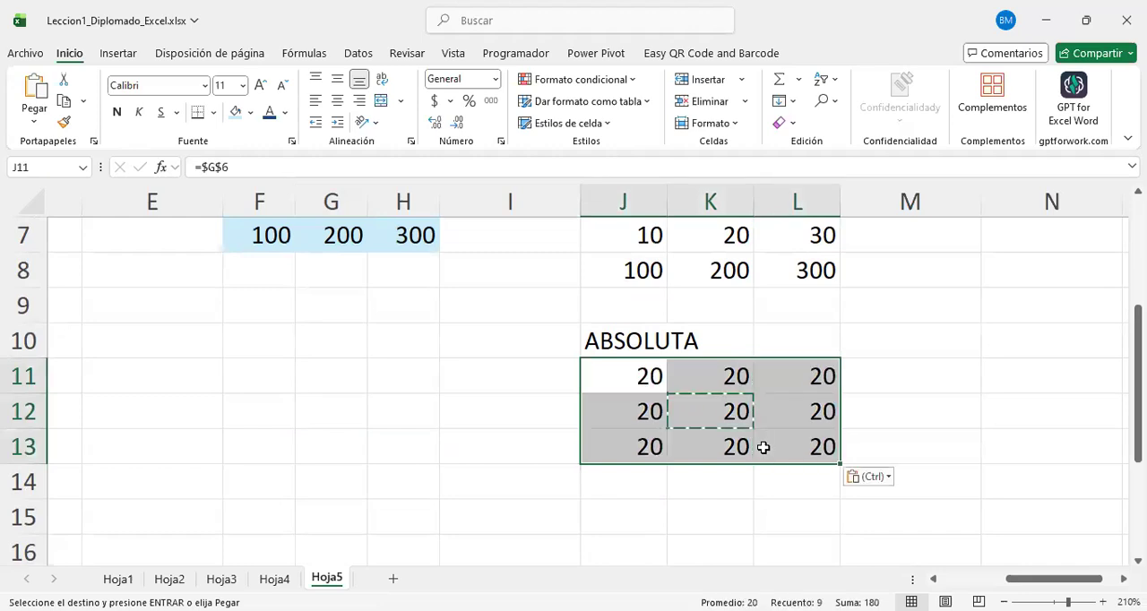
Step: Examine the source cell referenced by each formula in J11:J13 of the ABSOLUTA block
click(750, 441)
scroll(804, 386, up, 1)
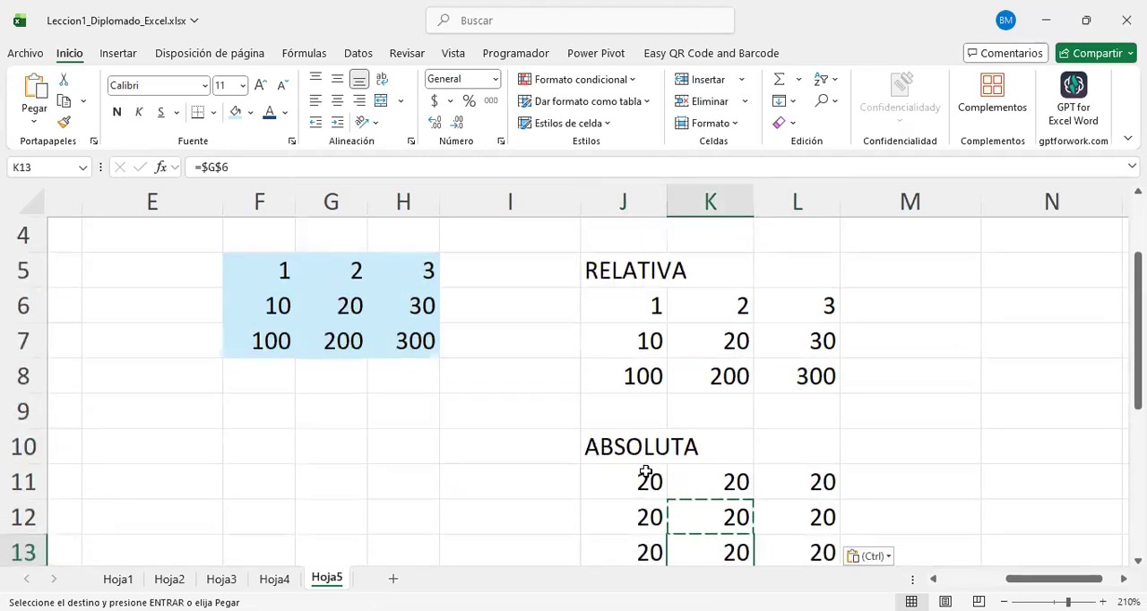
click(644, 475)
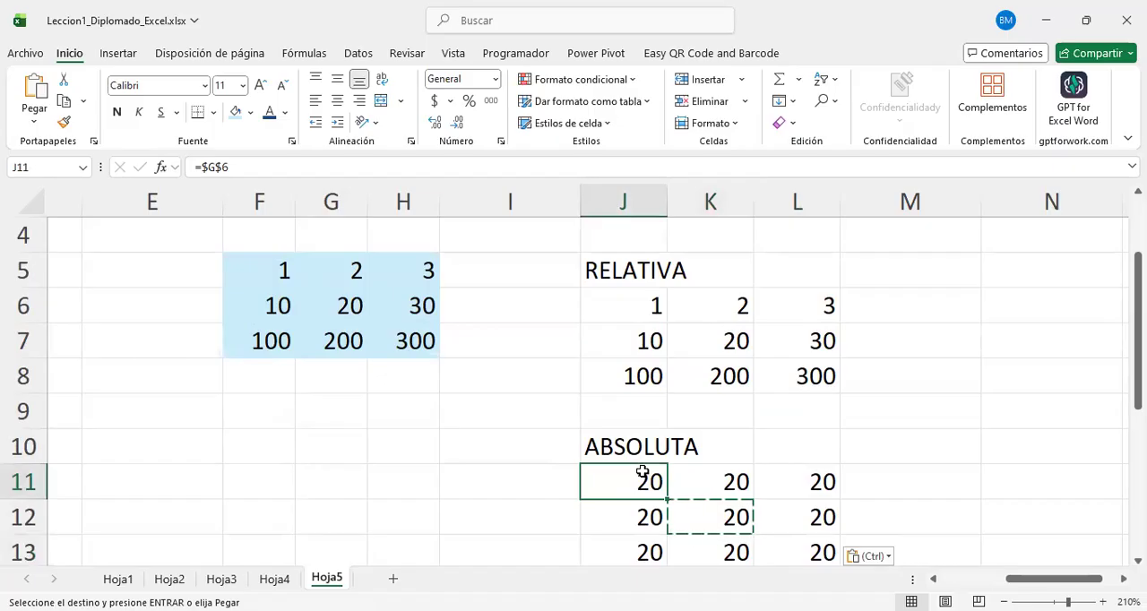
scroll(643, 473, down, 1)
key(F2)
key(Return)
key(F2)
key(Return)
key(F2)
key(Return)
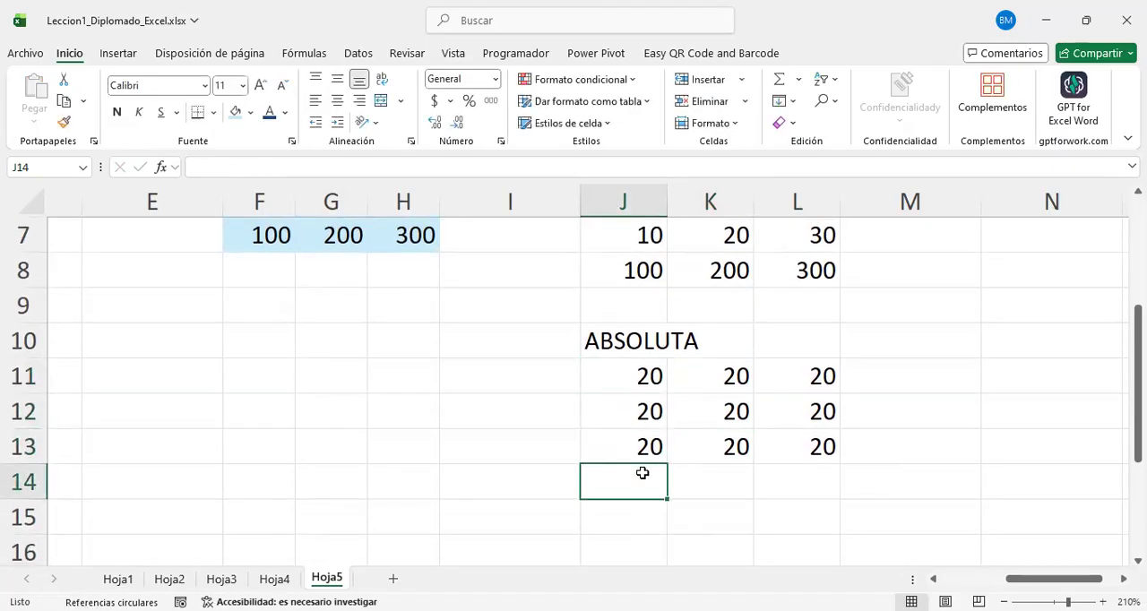
Step: Examine the source cell referenced by each formula in K11:K13 of the ABSOLUTA block
key(Up)
key(Up)
key(Right)
key(Up)
key(F2)
key(Return)
key(F2)
key(Return)
key(F2)
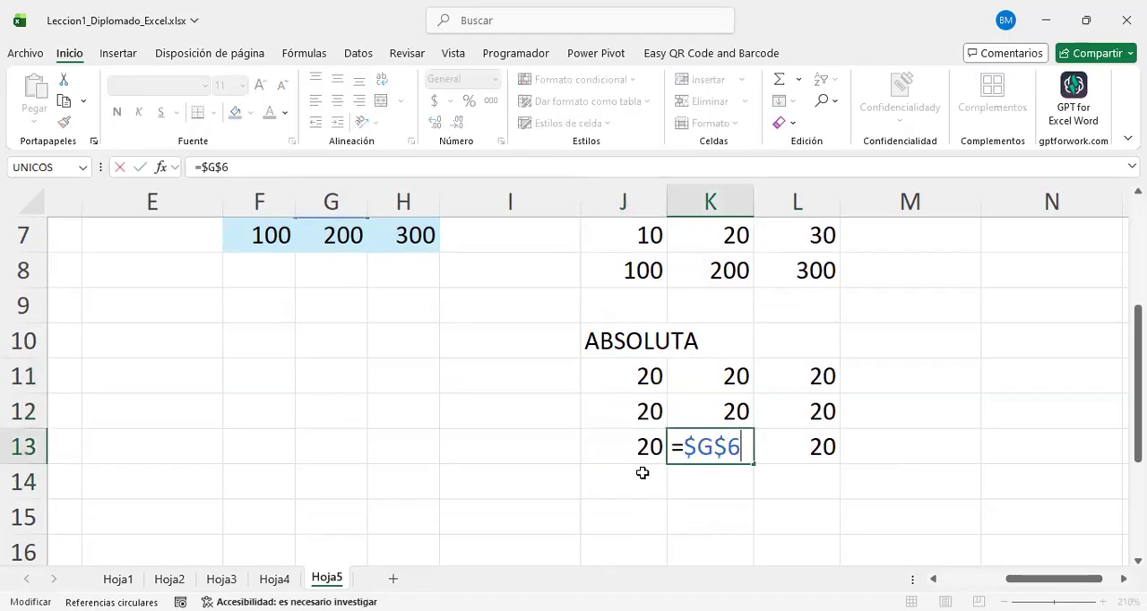
key(Return)
Step: Examine the source cell referenced by each formula in L11:L13 of the ABSOLUTA block
key(Right)
key(Up)
key(Up)
key(Up)
key(F2)
key(Return)
key(F2)
key(Return)
key(F2)
key(Return)
key(Up)
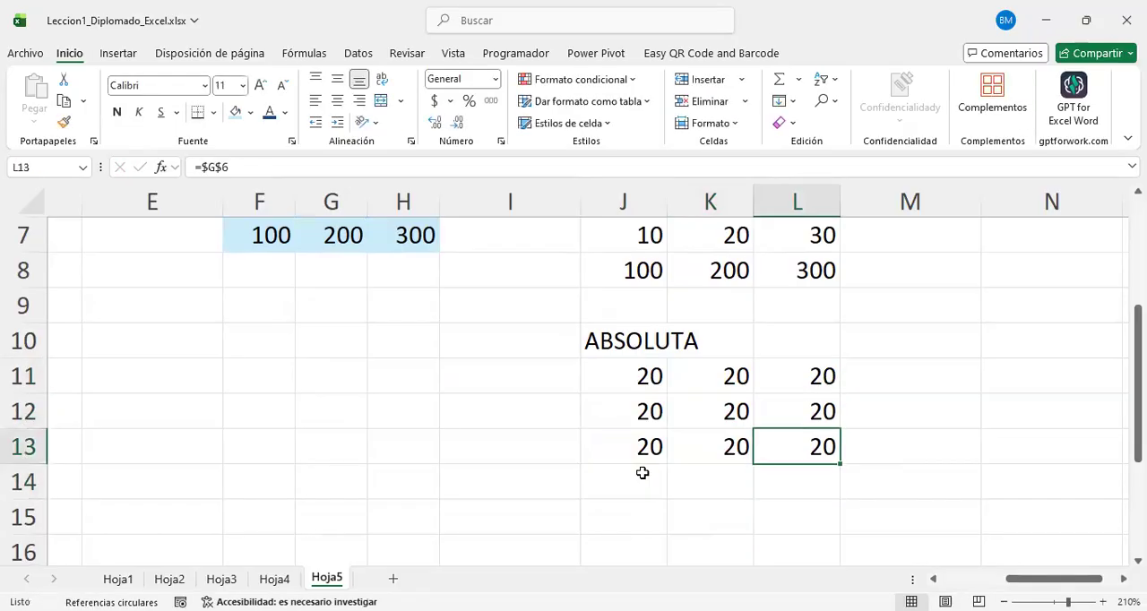
Step: Recheck the absolute formulas in K11:K13 and compare K12 with the source grid
key(Up)
key(Up)
key(Left)
key(F2)
key(Return)
key(F2)
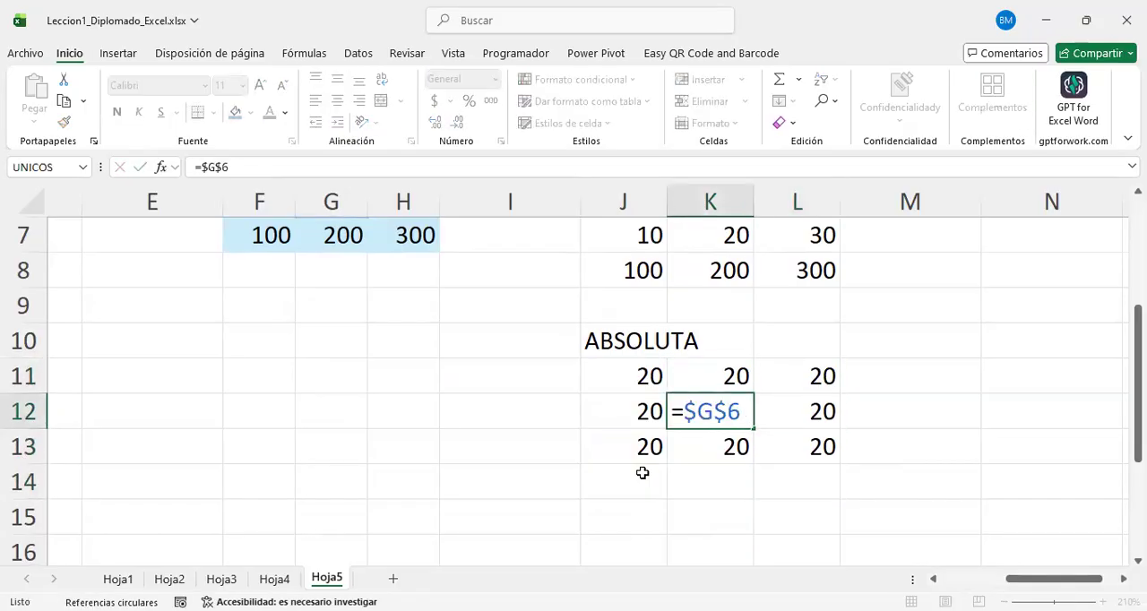
key(Return)
key(F2)
key(Return)
key(F2)
key(Return)
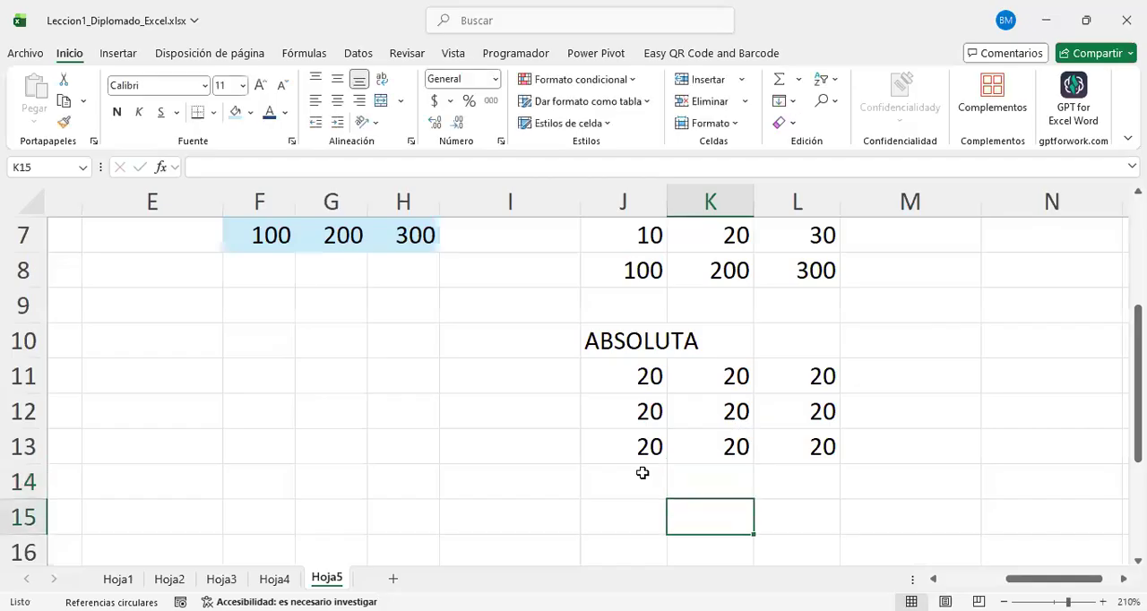
click(697, 411)
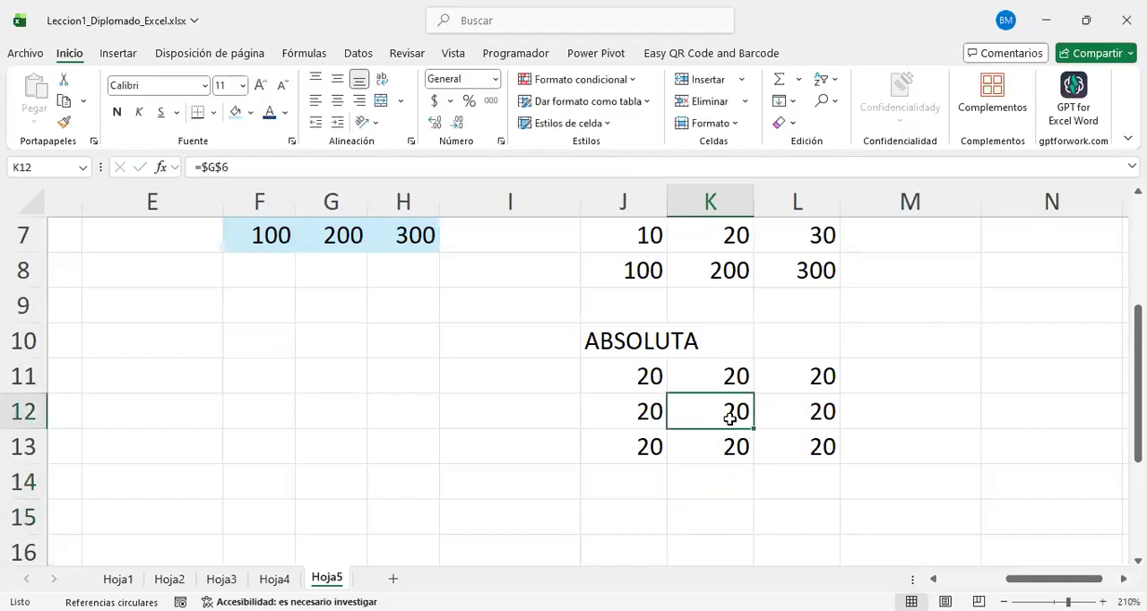
scroll(673, 430, up, 1)
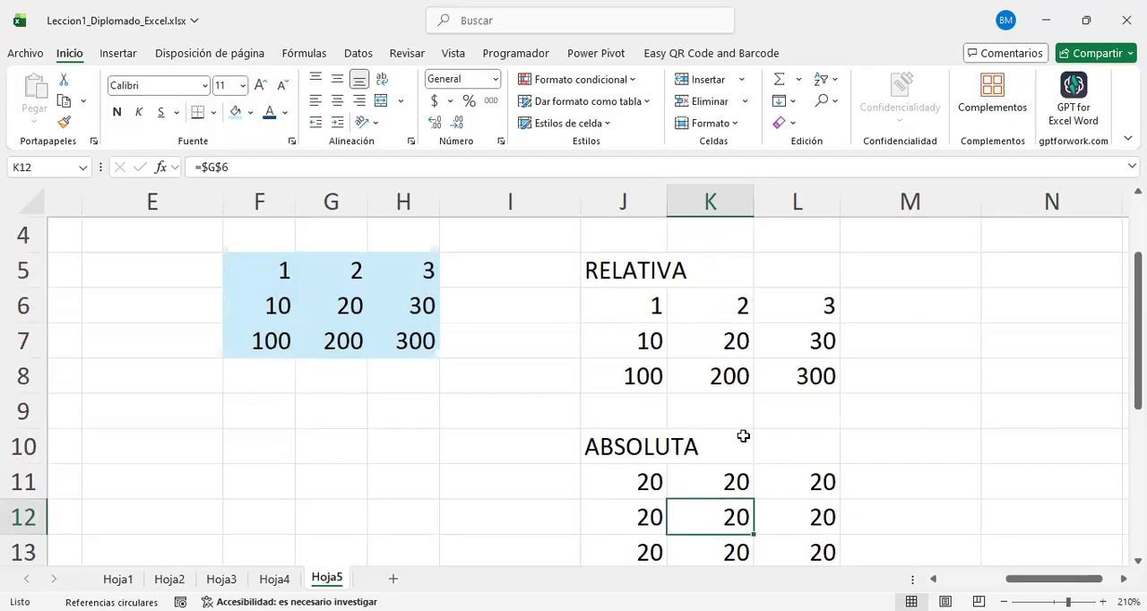
scroll(730, 475, down, 1)
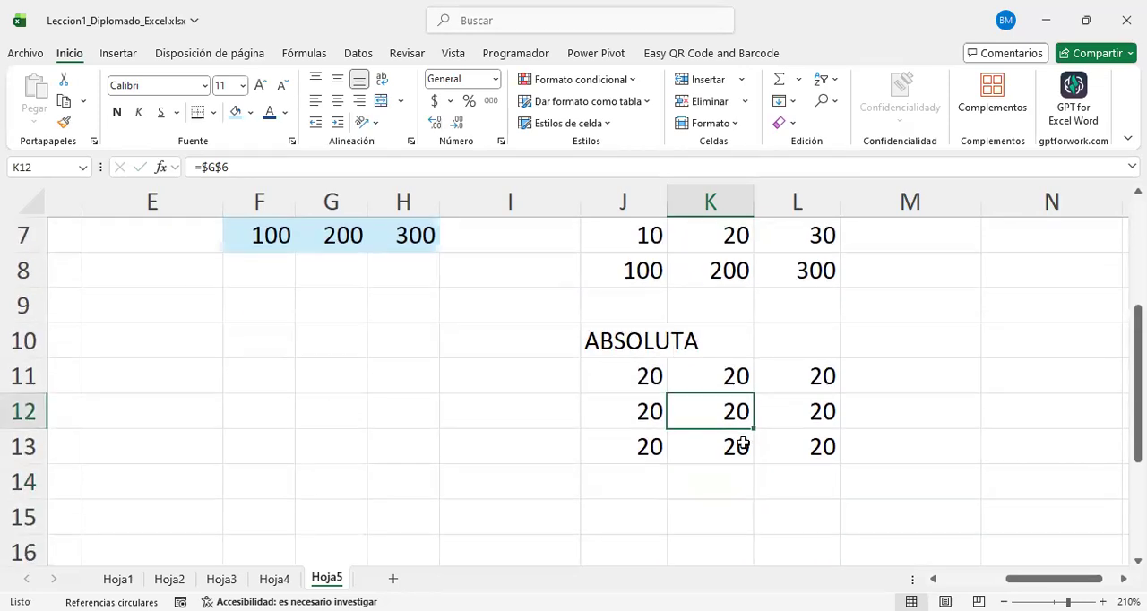
Step: Extend the absolute formula from L13 one column across into M13
click(818, 447)
drag(839, 467, 886, 528)
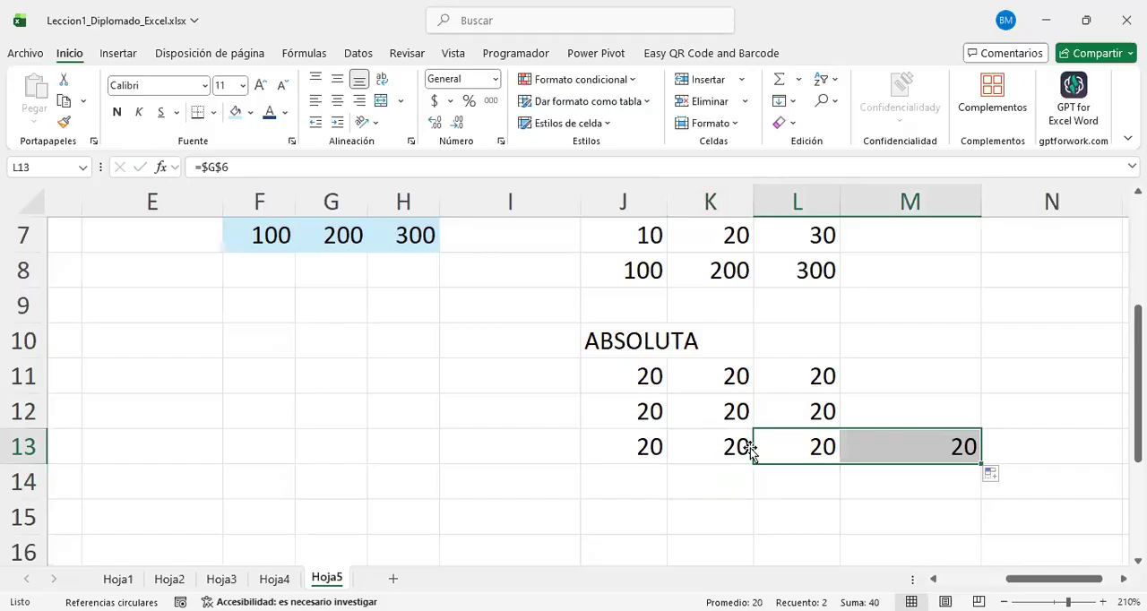
scroll(809, 392, up, 1)
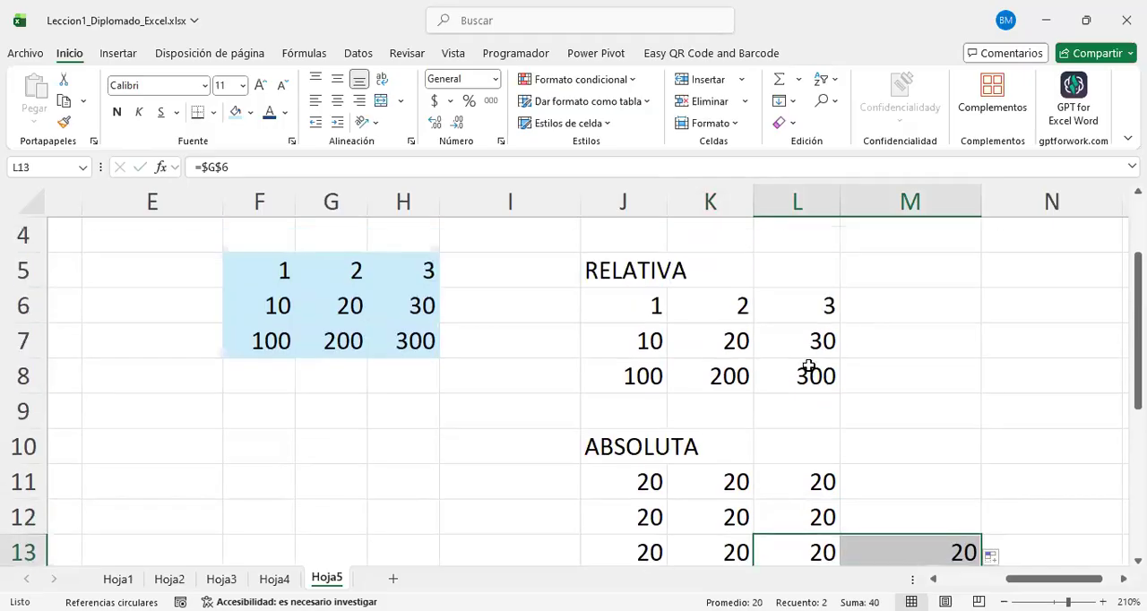
Step: Extend the relative formula from L8 into M8 and inspect the column I cells it refers to
click(811, 375)
drag(843, 392, 932, 376)
click(910, 386)
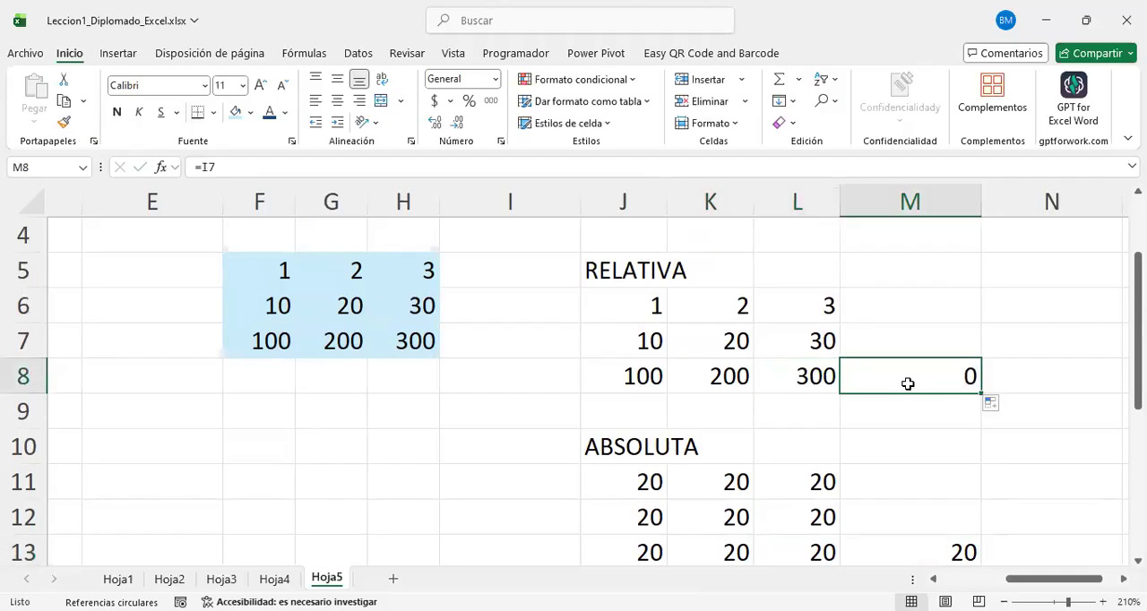
click(475, 339)
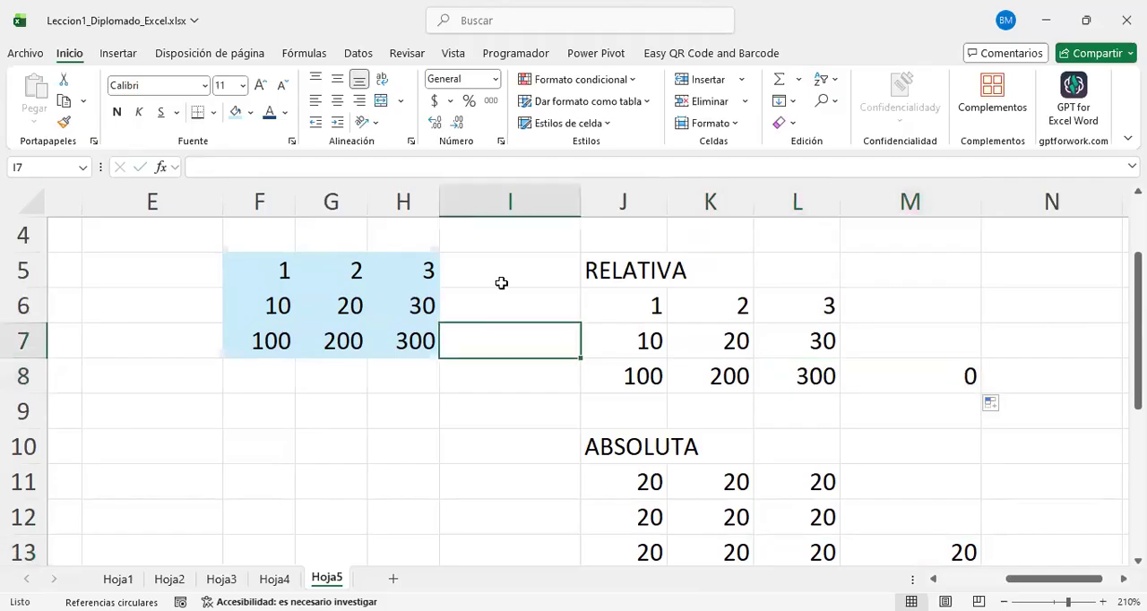
click(935, 369)
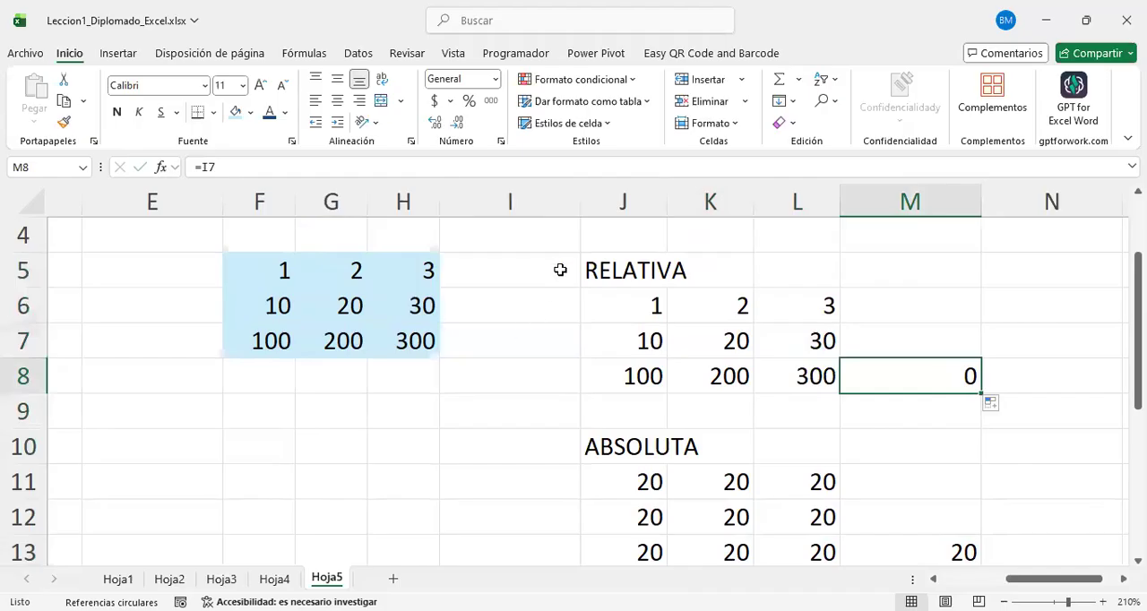
Step: Fill the relative formula from L6 upward into L5 and review the formulas in L5:L8
click(833, 308)
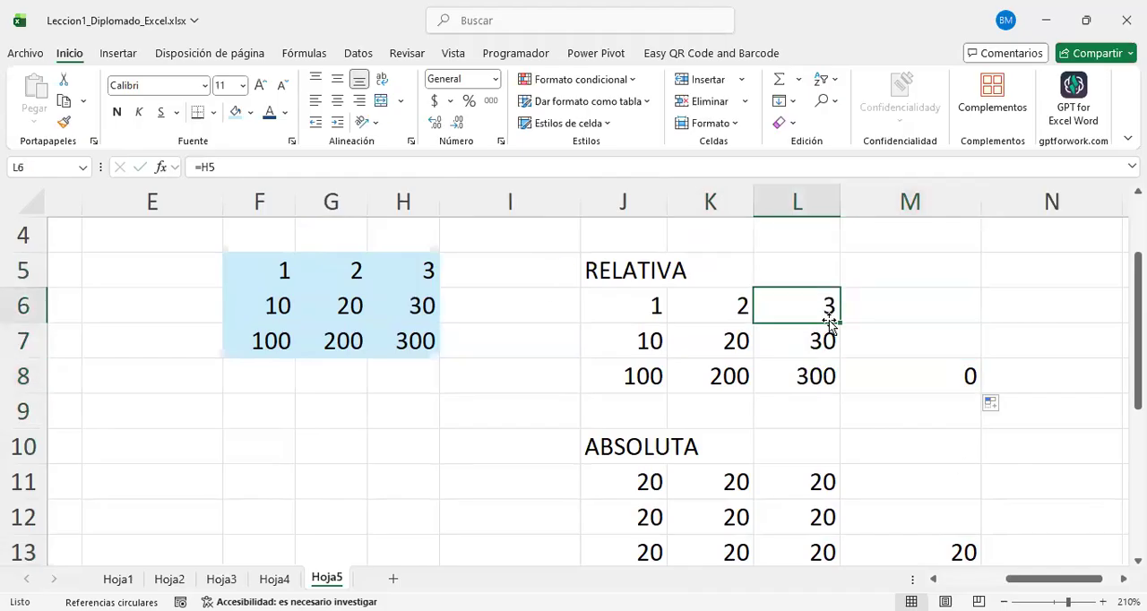
click(843, 312)
click(825, 307)
drag(824, 288, 822, 268)
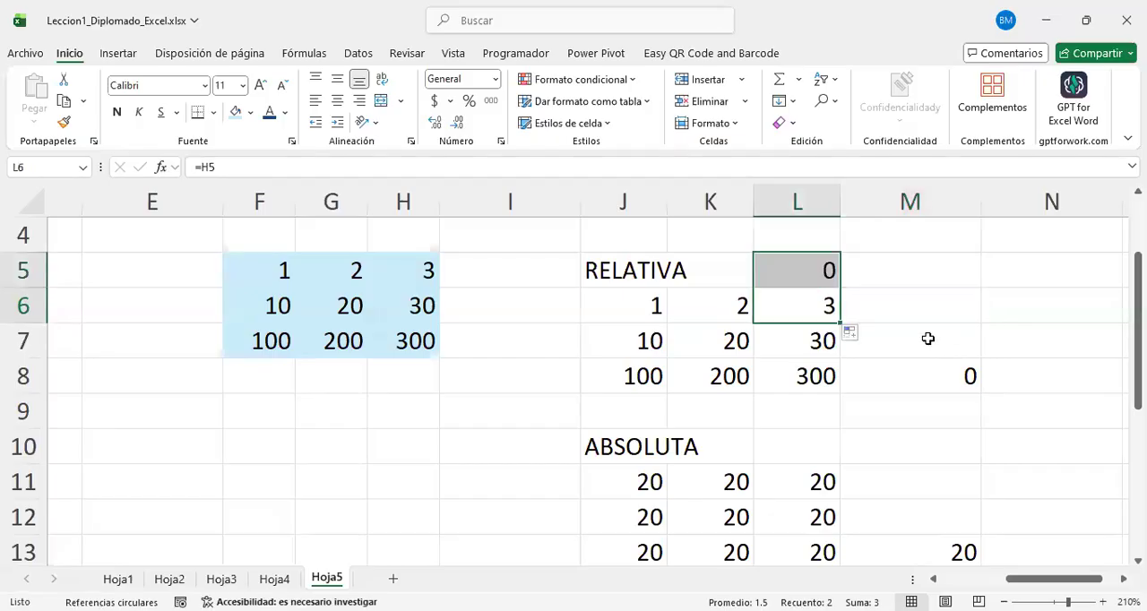
click(917, 351)
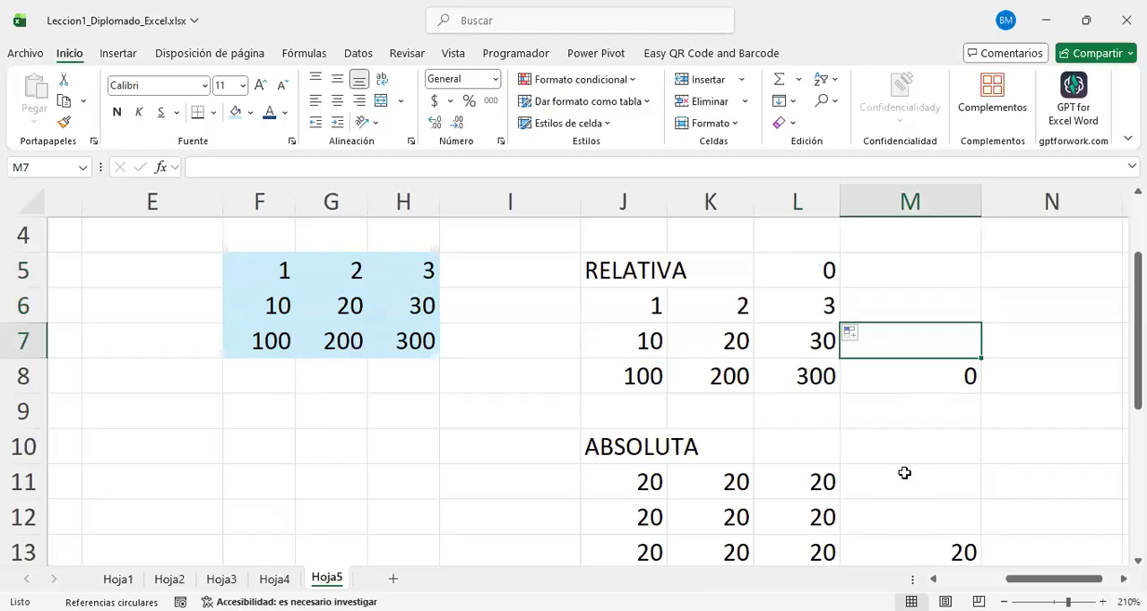
drag(810, 271, 811, 375)
scroll(701, 385, up, 3)
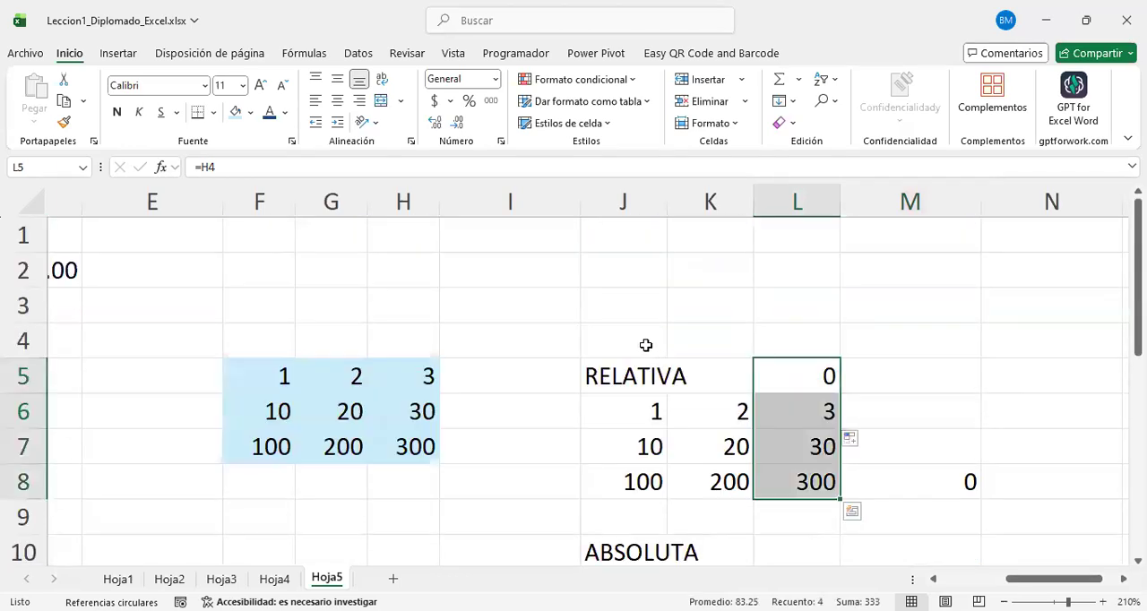
Step: Enter the heading mixta in cell J15, below the ABSOLUTA block
click(637, 375)
scroll(637, 343, down, 2)
click(637, 343)
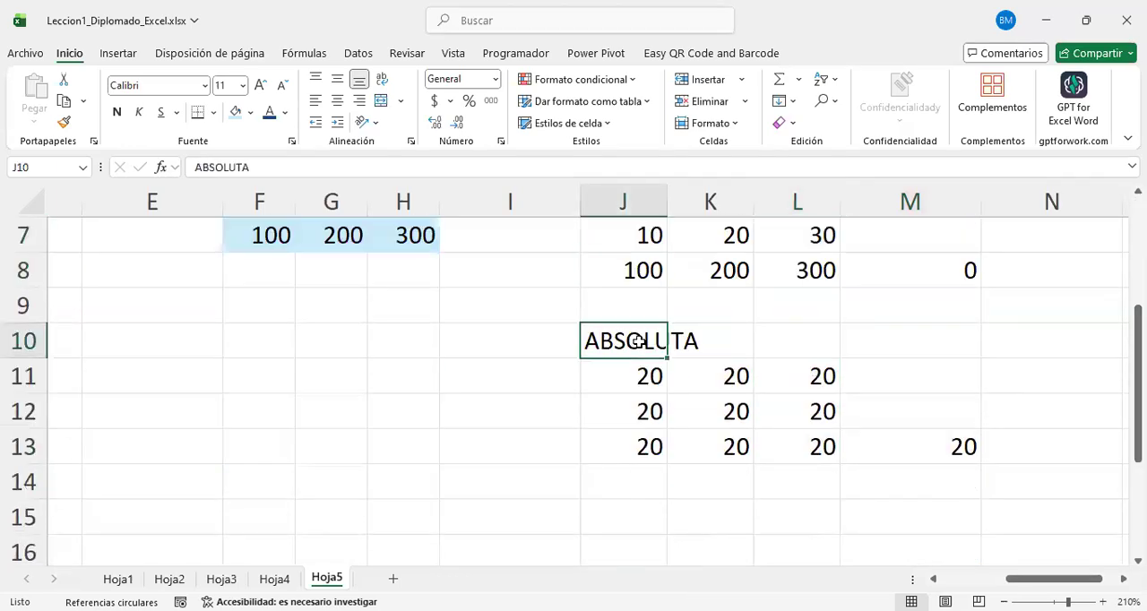
scroll(656, 426, down, 1)
click(655, 421)
text(mixta)
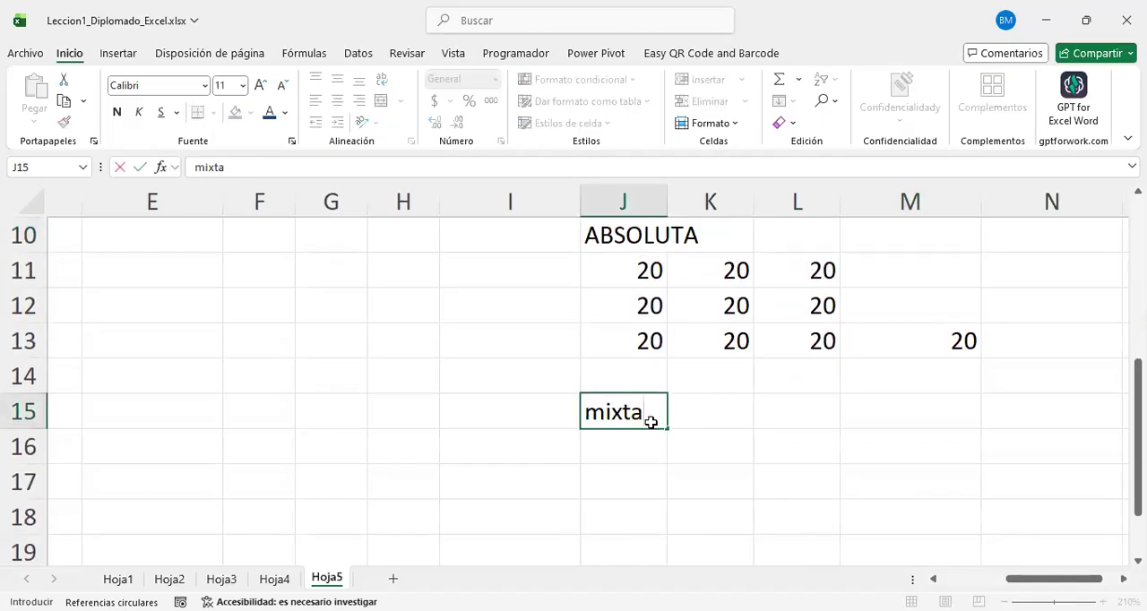
key(Return)
Step: Enter the heading mixta in cell F9, below the blue source grid
scroll(656, 410, down, 1)
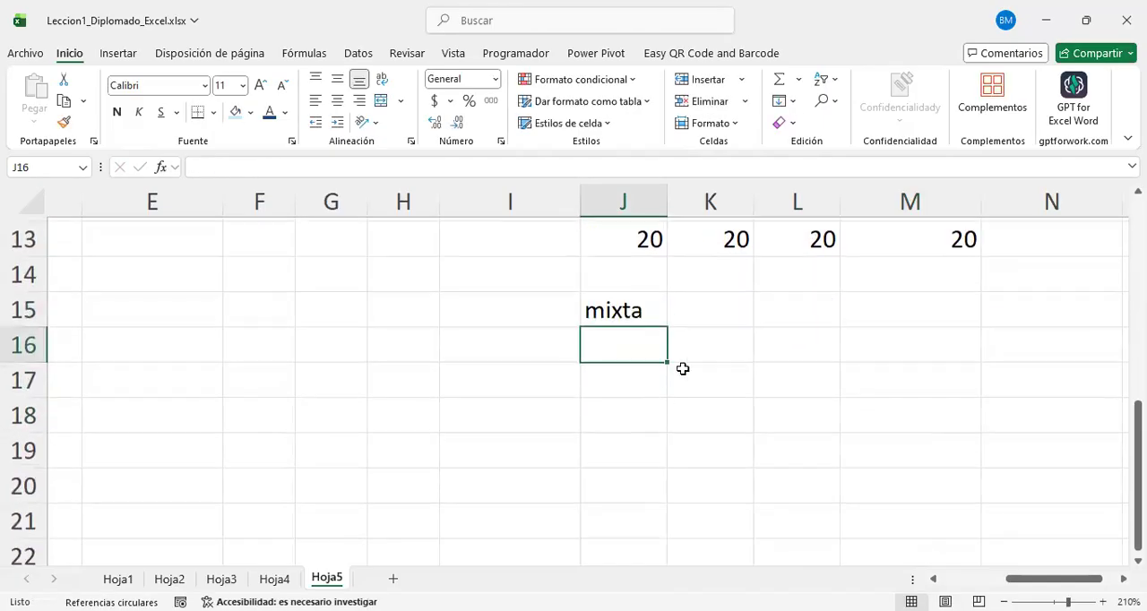
scroll(694, 388, up, 4)
scroll(695, 388, down, 1)
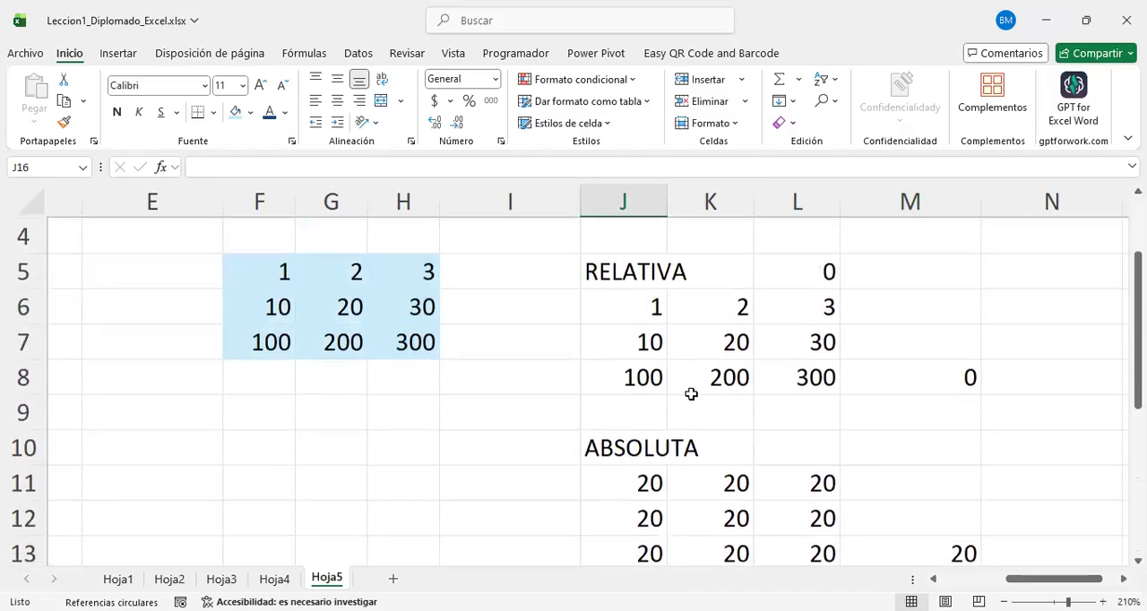
click(268, 404)
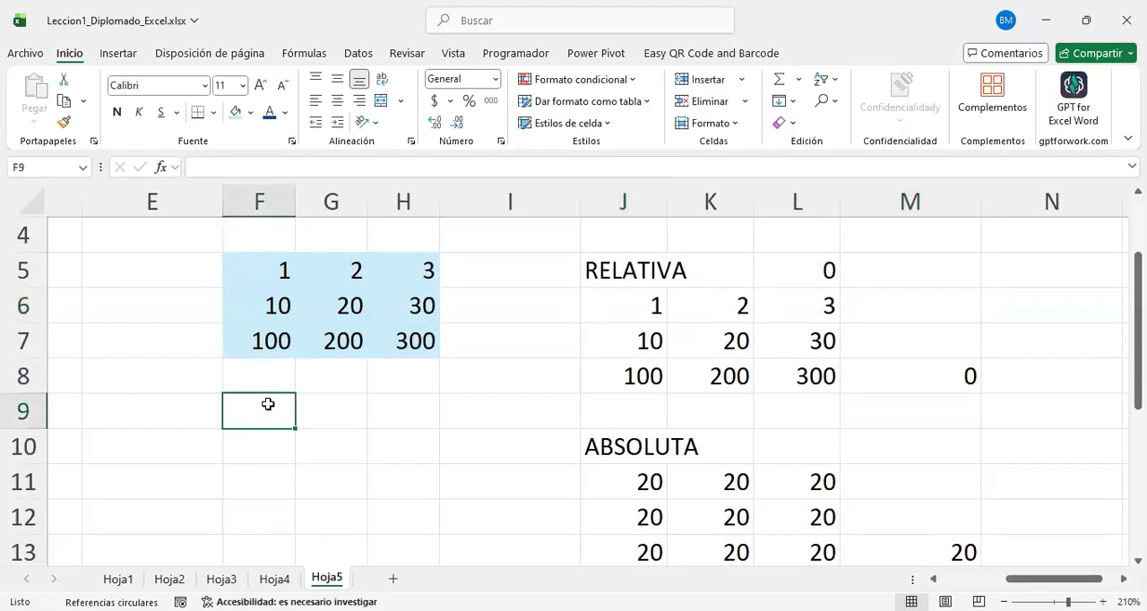
text(mitsa)
key(BackSpace)
key(BackSpace)
key(BackSpace)
text(xta)
key(Return)
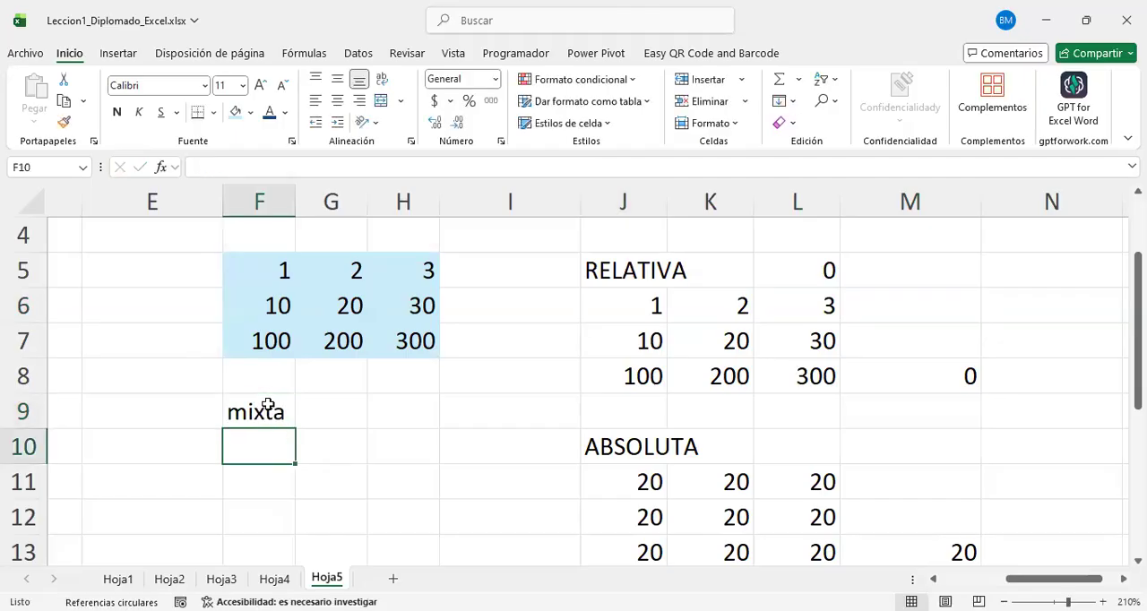
Step: Enter the formula =G$6 in cell G11, cycling the reference through its absolute, mixed and relative forms before settling on the fixed row
scroll(361, 478, down, 1)
scroll(361, 479, up, 1)
click(351, 479)
text(=)
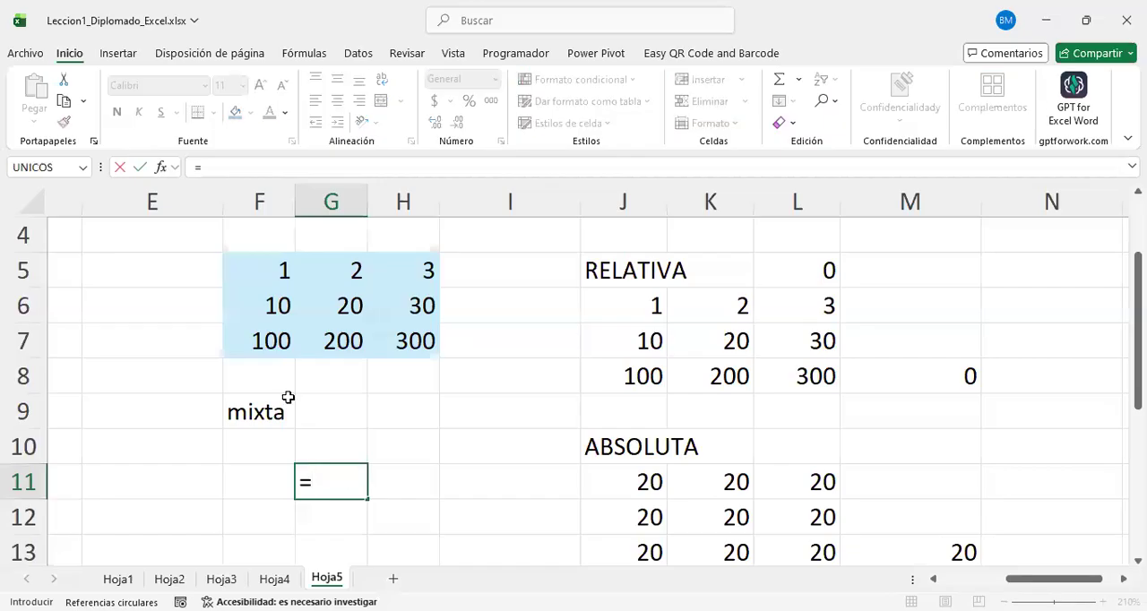
click(345, 297)
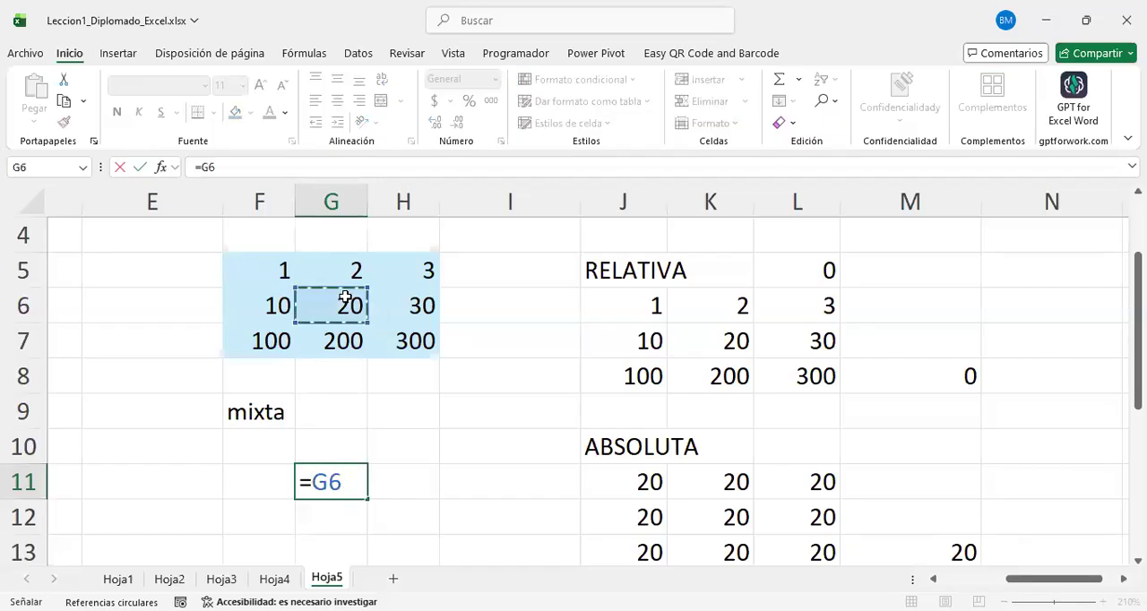
key(F4)
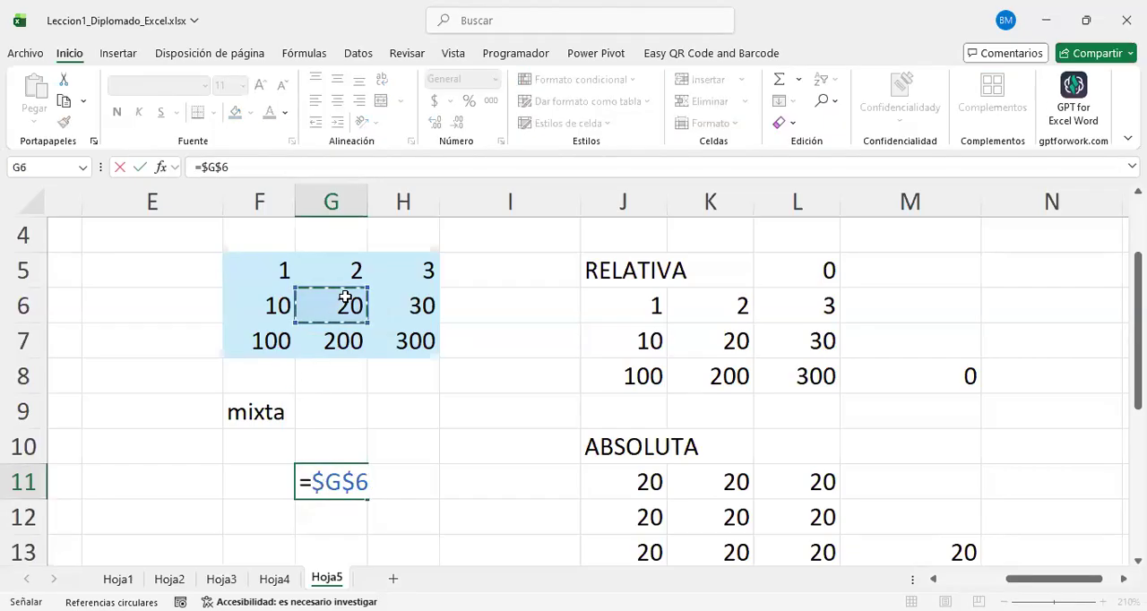
key(F4)
key(F4)
key(F4)
key(F4)
key(F4)
key(F4)
key(F4)
key(F4)
key(F4)
key(F4)
key(F4)
key(F4)
key(F4)
key(F4)
key(F4)
key(F4)
key(F4)
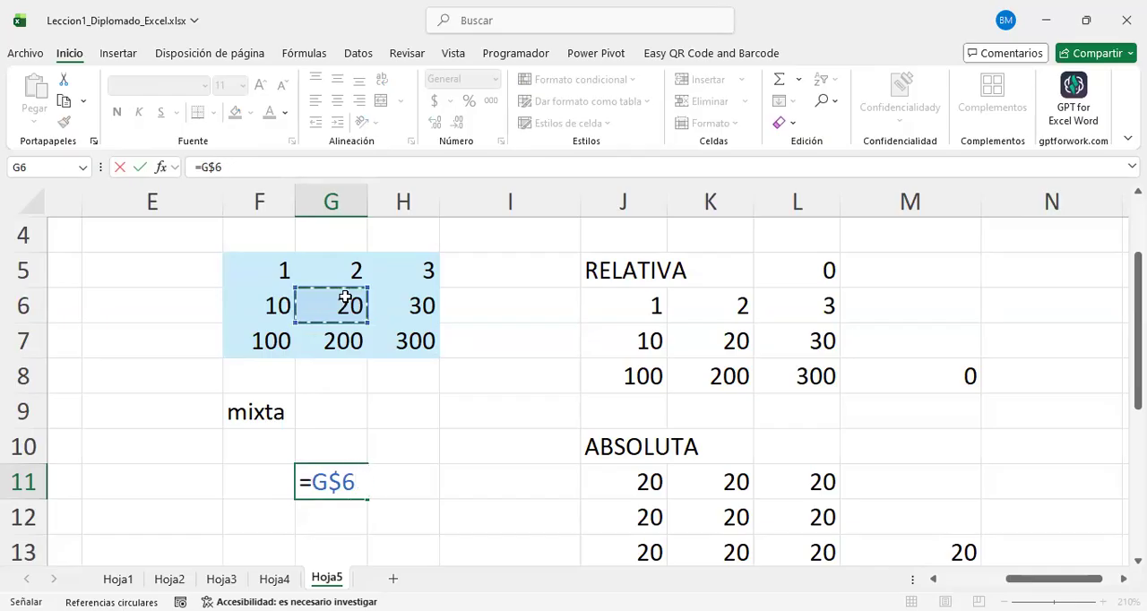
key(F4)
key(F4)
key(F4)
key(F4)
key(F4)
key(F4)
key(F4)
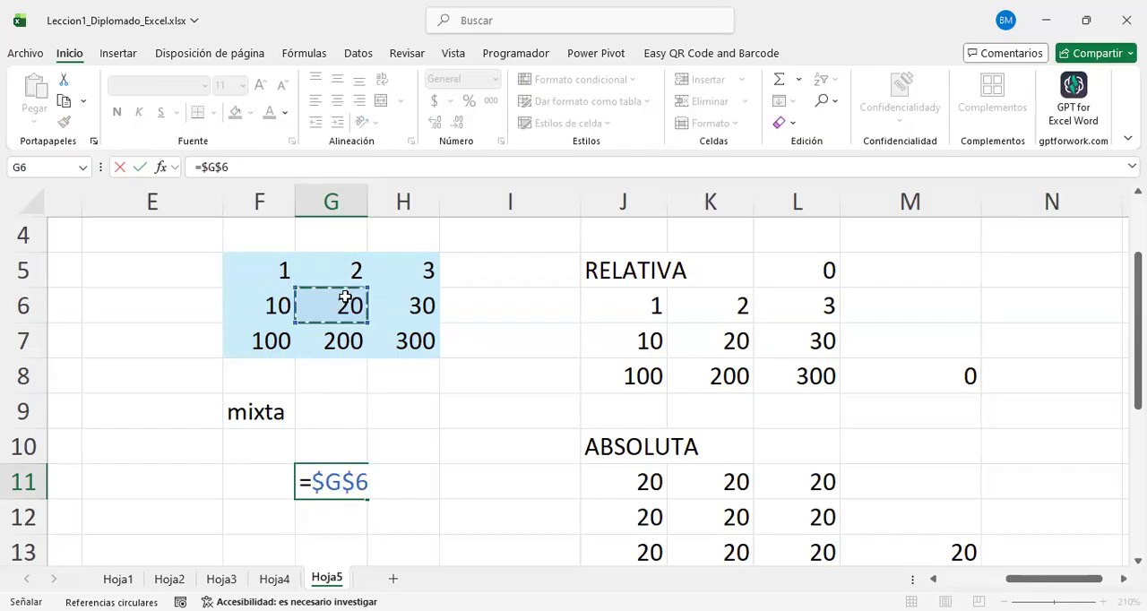
key(F4)
key(F4)
key(F4)
key(F4)
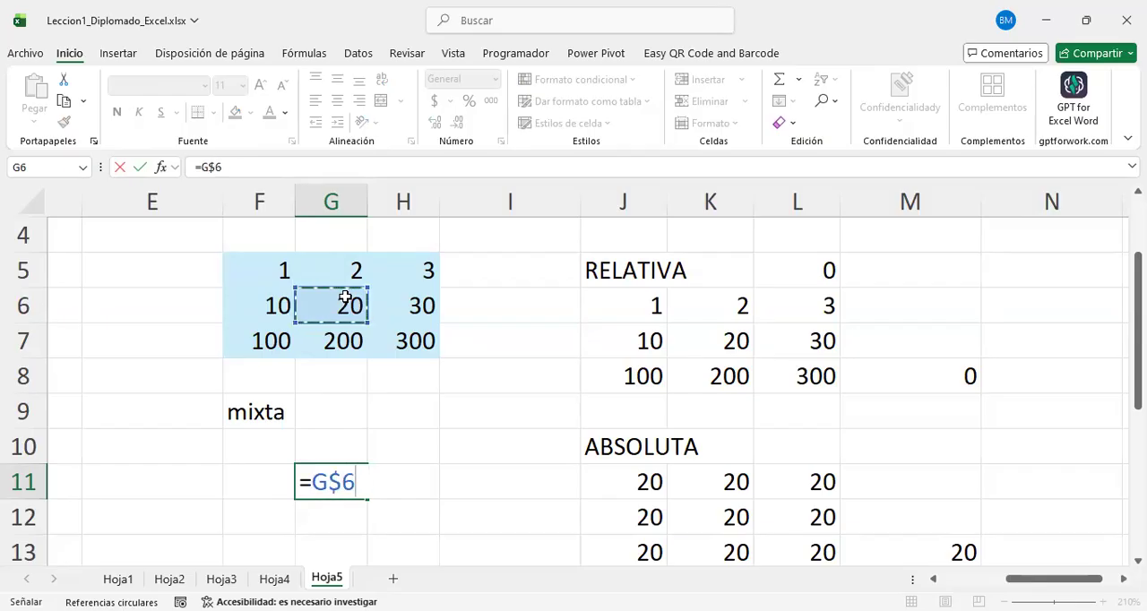
key(F4)
key(F4)
key(F4)
key(F4)
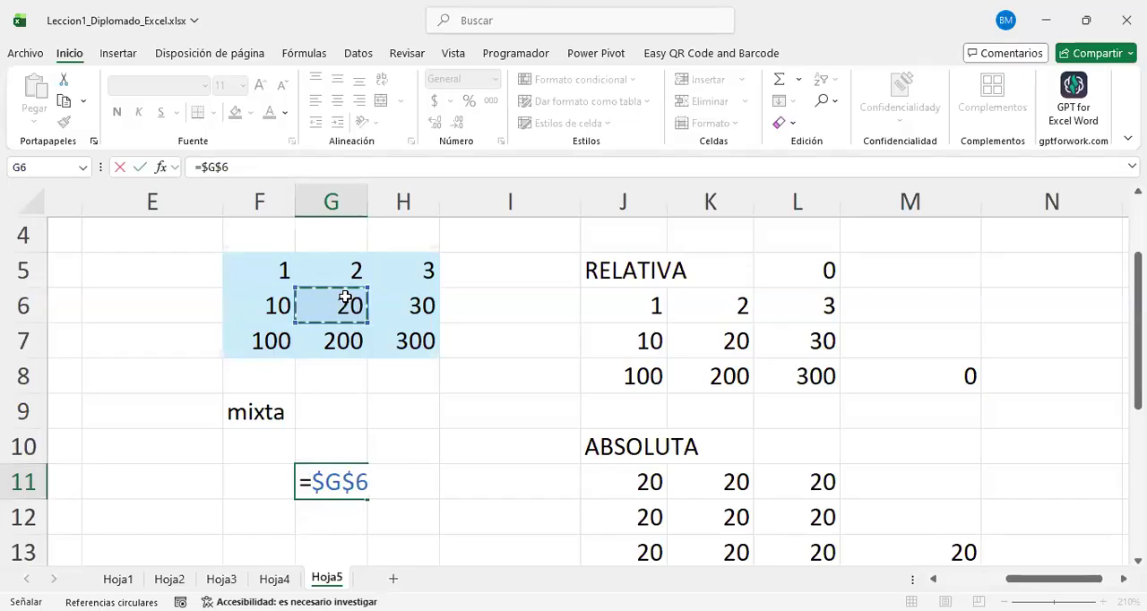
key(F4)
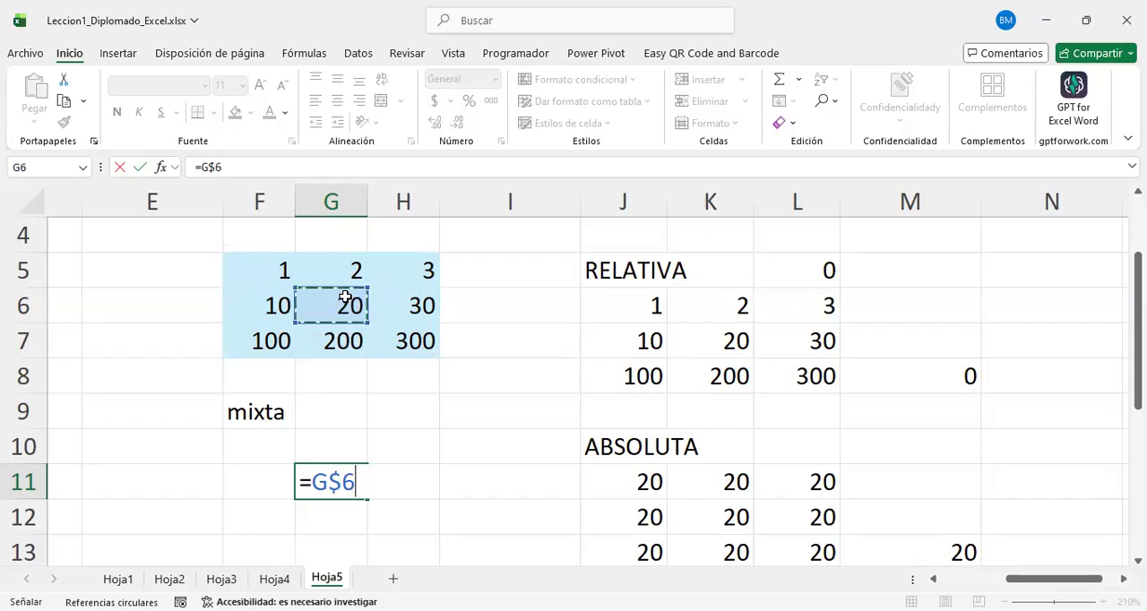
key(Return)
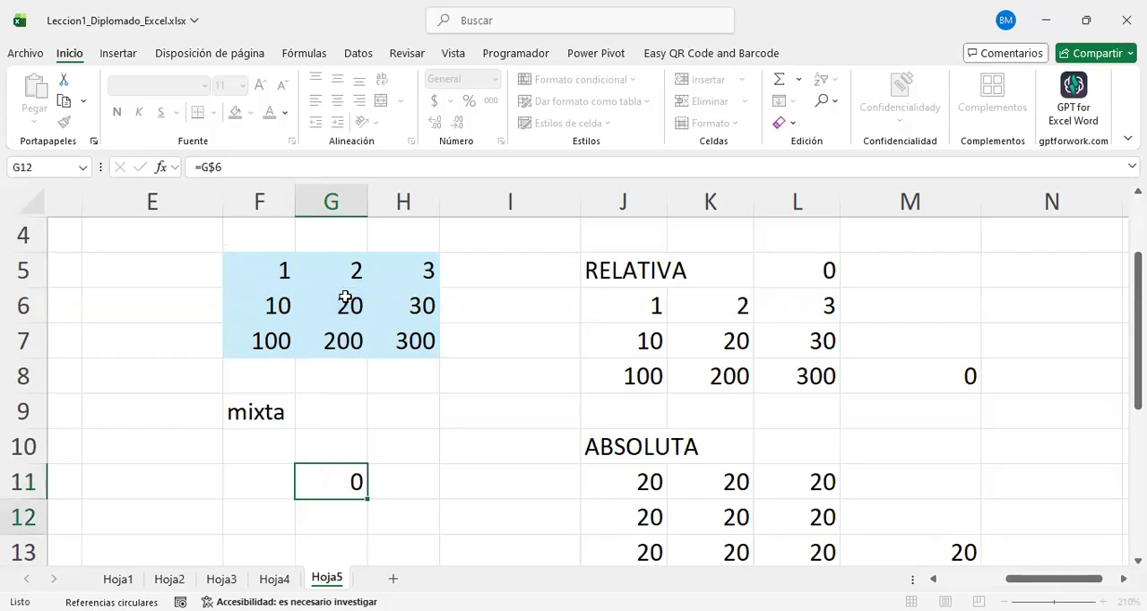
Step: Copy the mixed-reference formula from G11 into the whole block F10:H12
scroll(440, 430, down, 1)
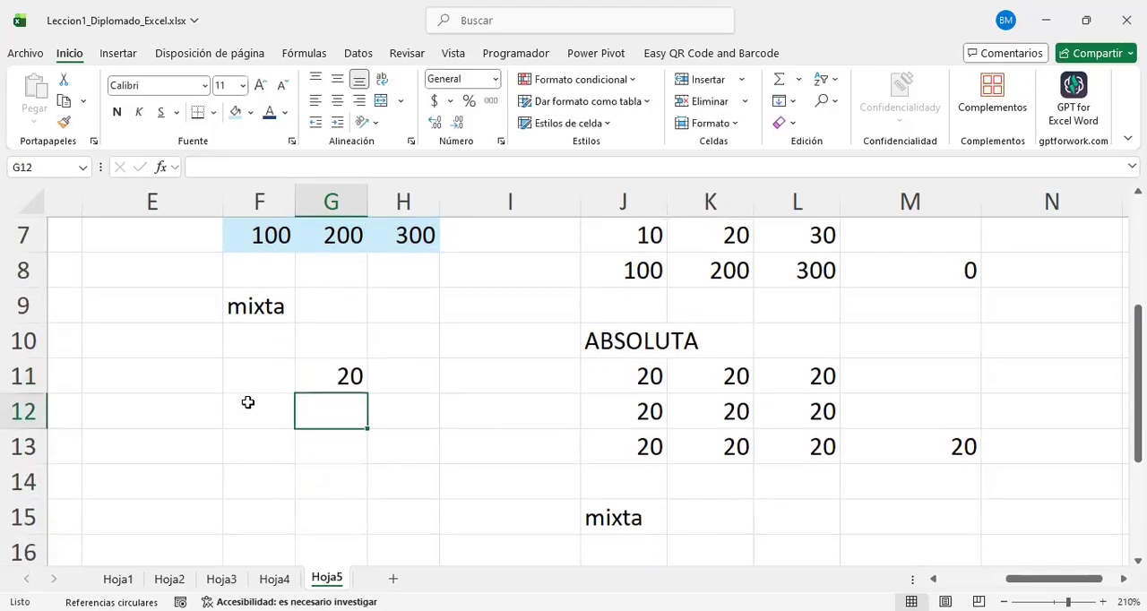
click(346, 378)
key(ctrl+c)
drag(264, 331, 386, 422)
key(ctrl+v)
click(467, 402)
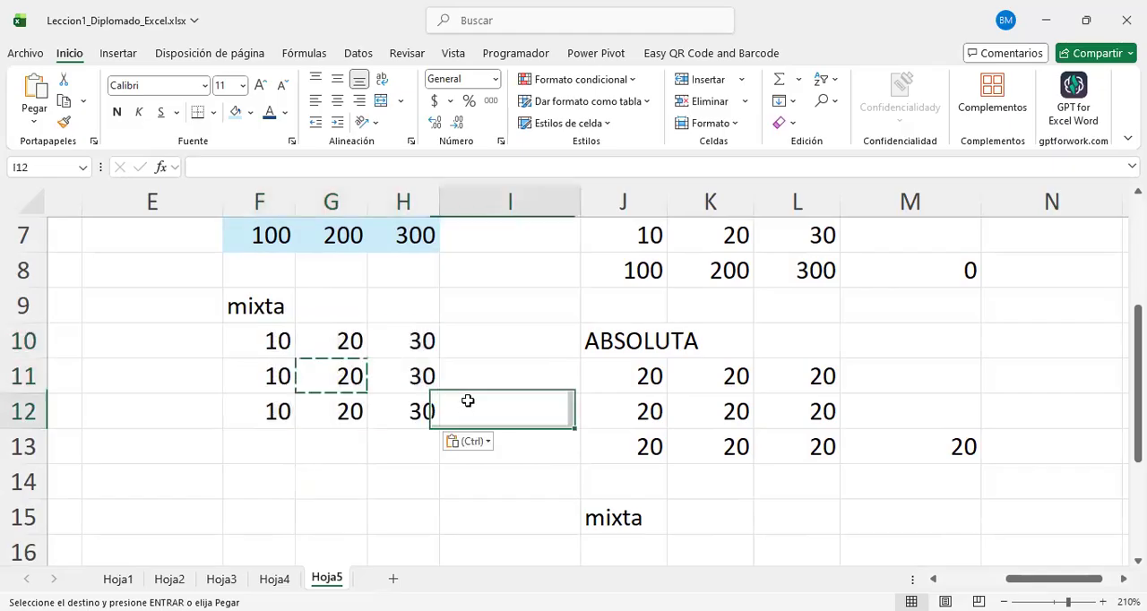
Step: Examine the formula in G11 and compare its fixed row with row 6 of the blue source grid
scroll(467, 402, up, 1)
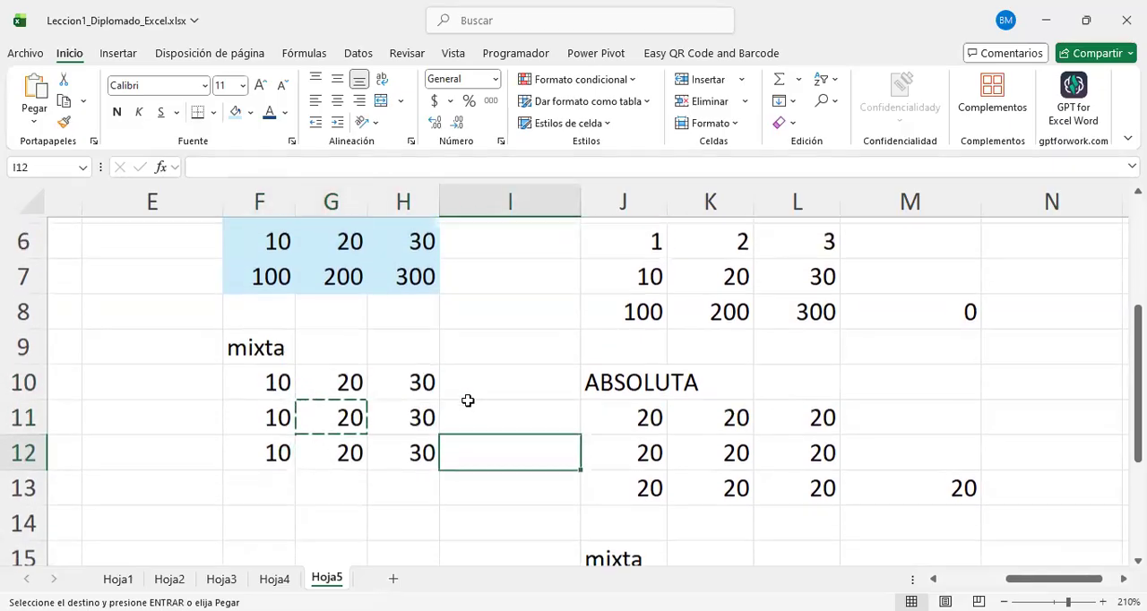
click(342, 428)
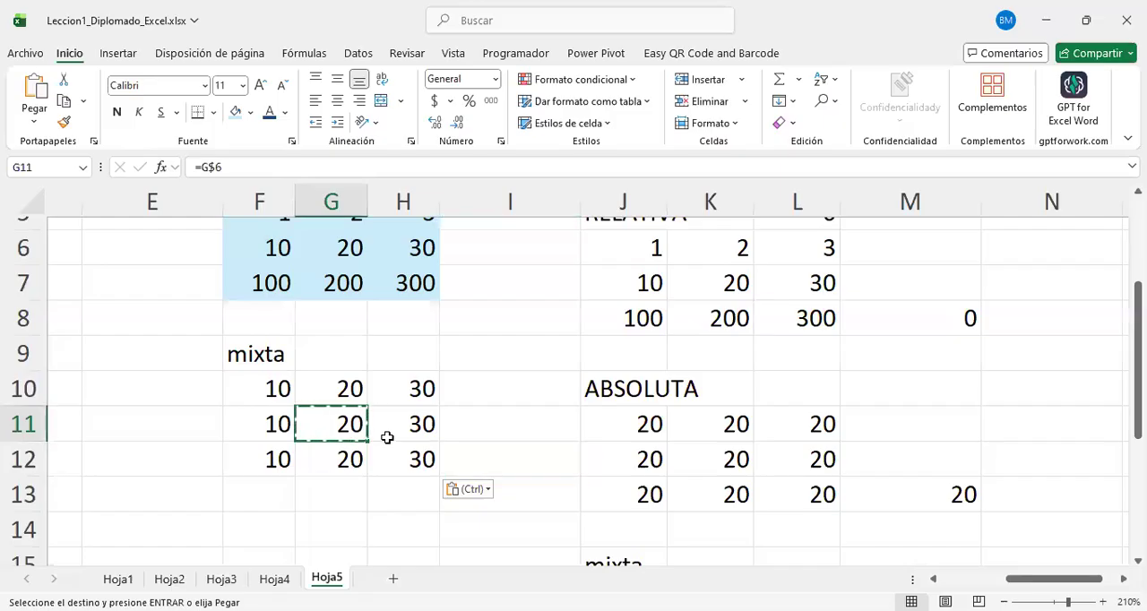
scroll(123, 349, up, 2)
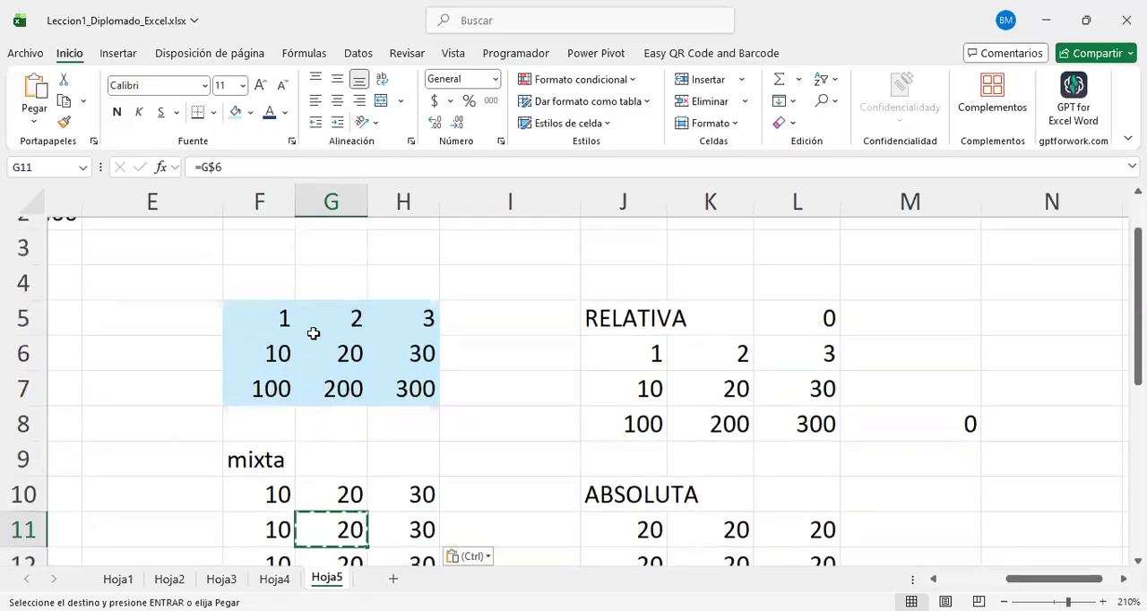
click(23, 352)
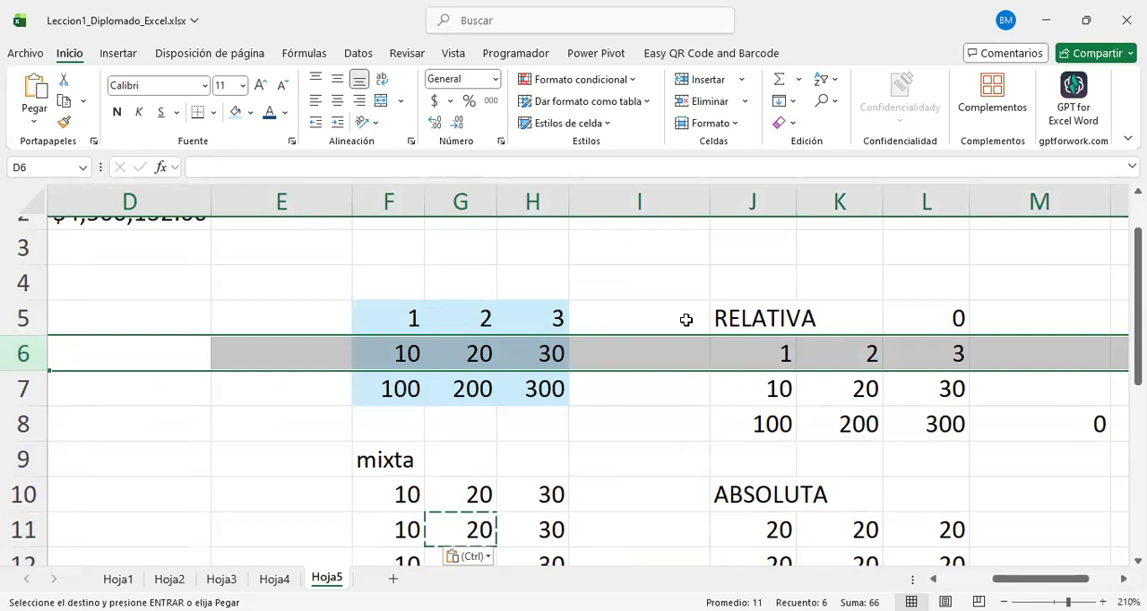
click(346, 320)
drag(404, 356, 391, 222)
drag(397, 463, 389, 323)
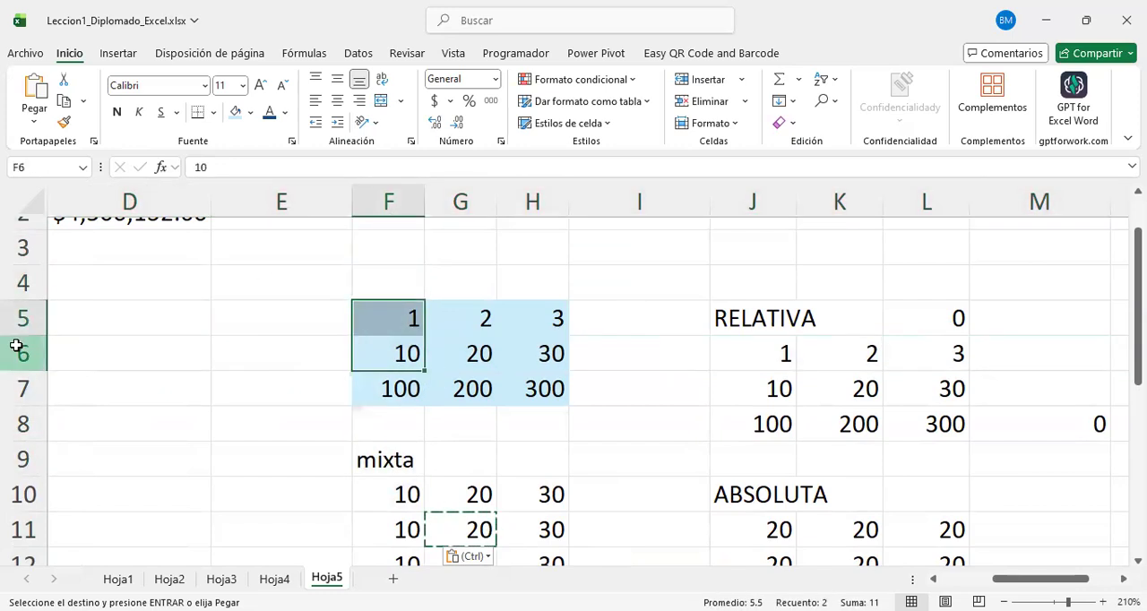
click(16, 345)
click(460, 529)
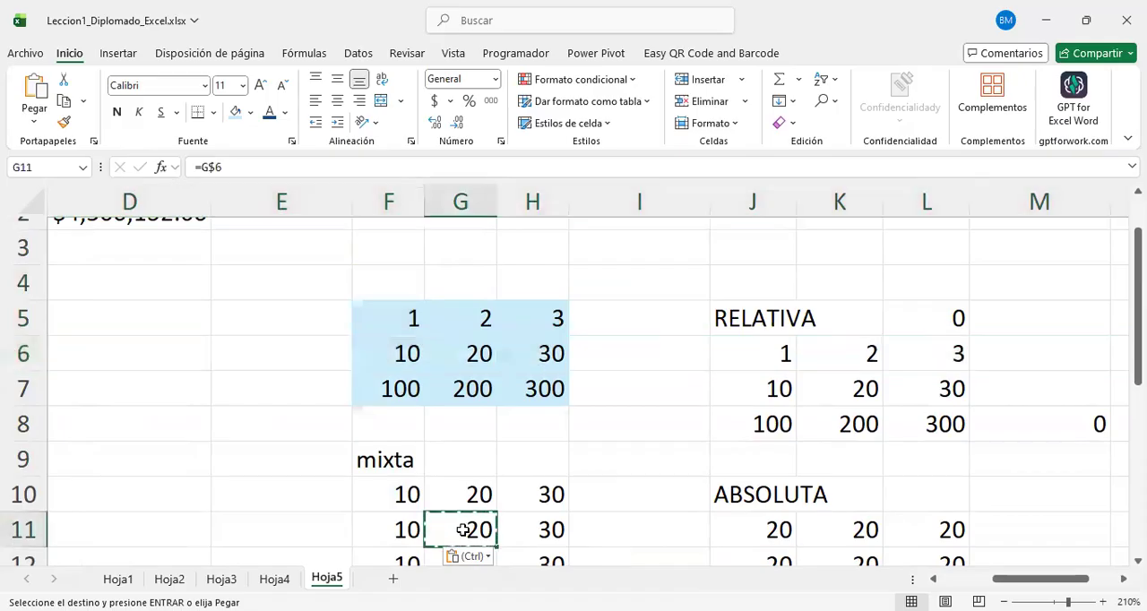
double_click(460, 529)
scroll(484, 466, down, 1)
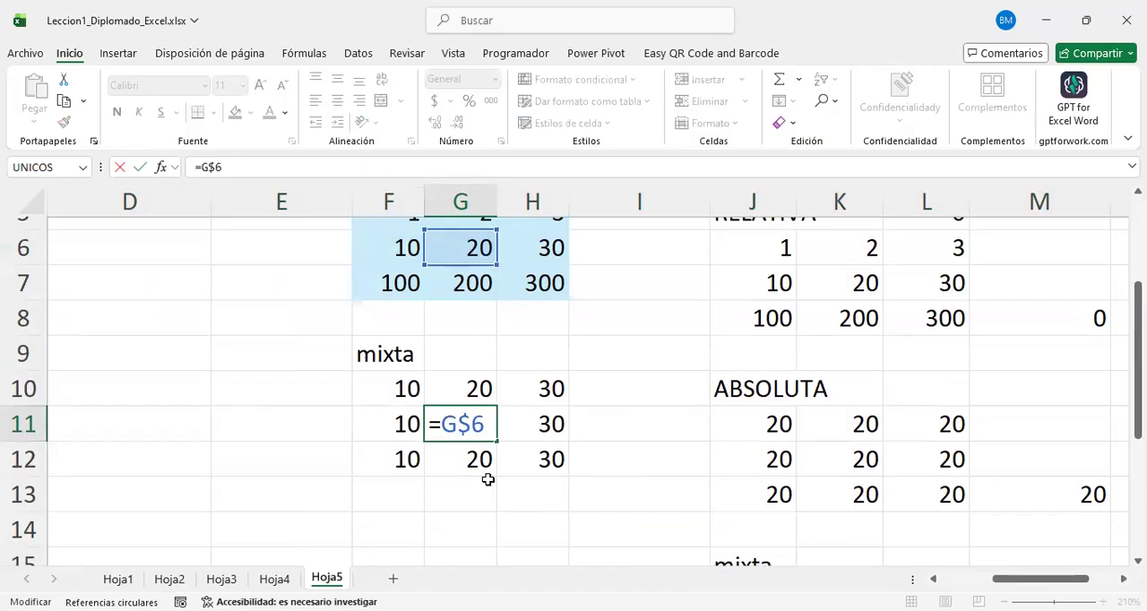
key(Return)
Step: Review the mixed-reference formulas in F10:F12, checking which source cell each one points to
key(Left)
key(Up)
key(Up)
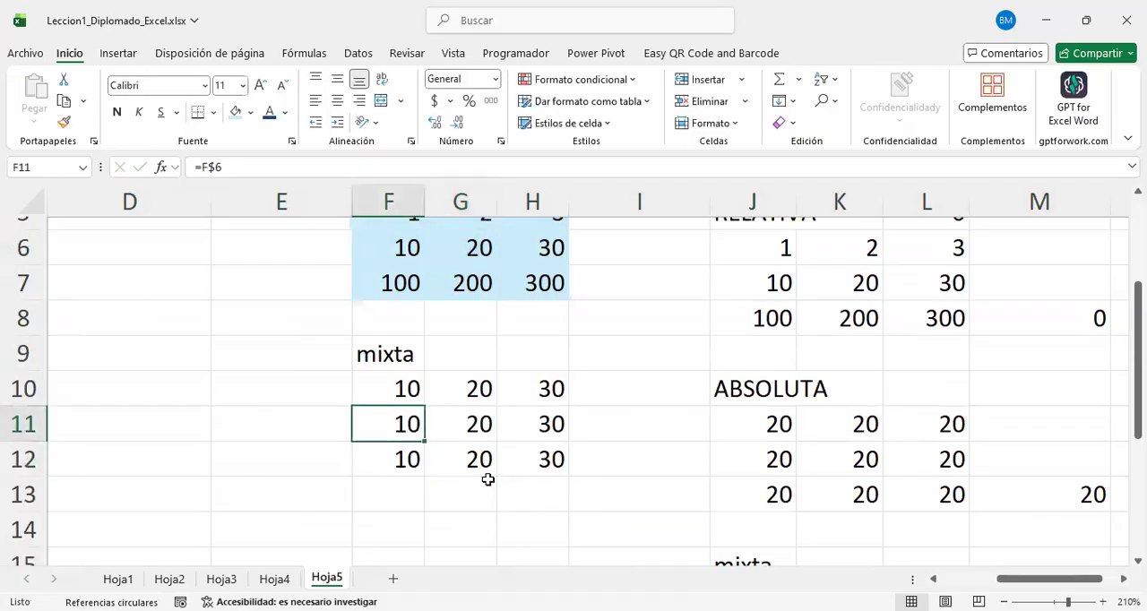
key(F2)
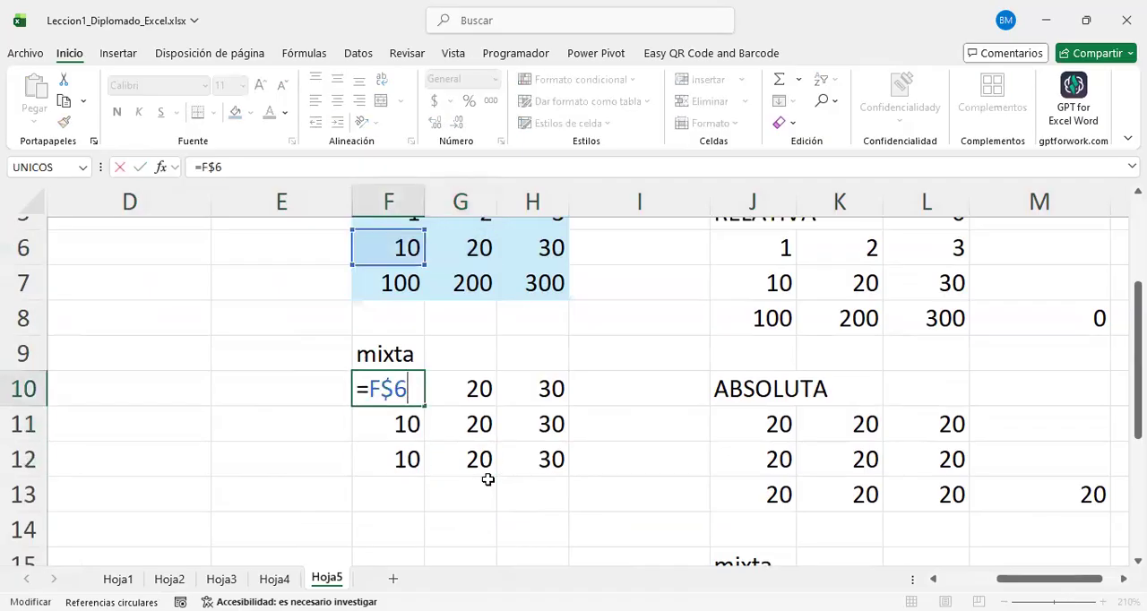
key(Return)
key(F2)
key(Return)
key(F2)
key(Escape)
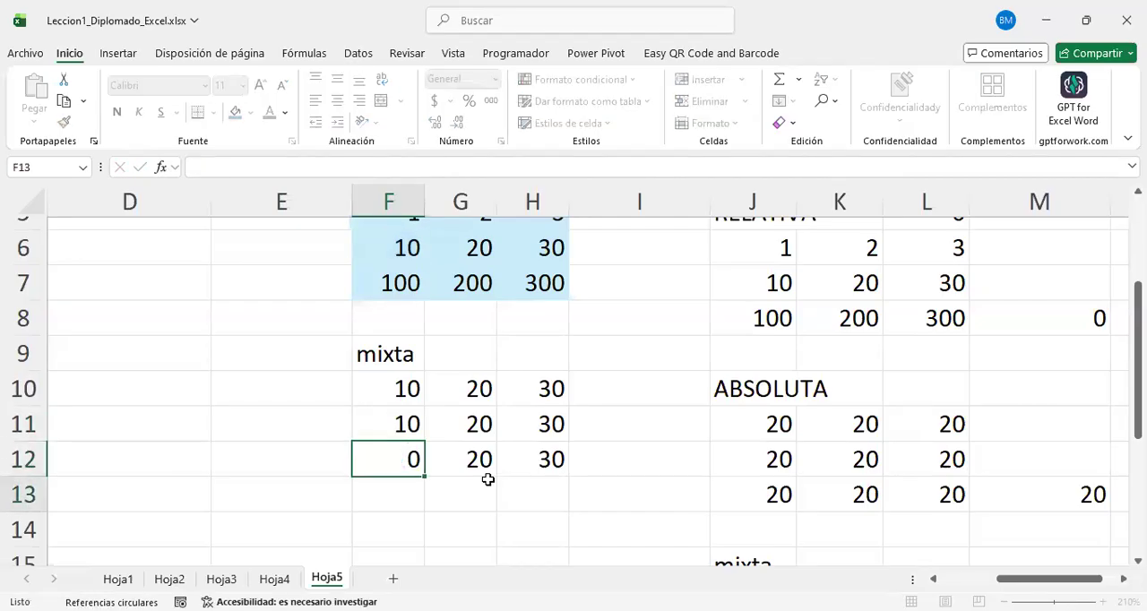
Step: Review the formulas in G10:G12, checking which source cell each one points to
key(Right)
key(Up)
key(Up)
key(F2)
key(Return)
key(F2)
key(Return)
key(F2)
key(Return)
Step: Review the formulas in H10:H12, checking which source cell each one points to
key(Right)
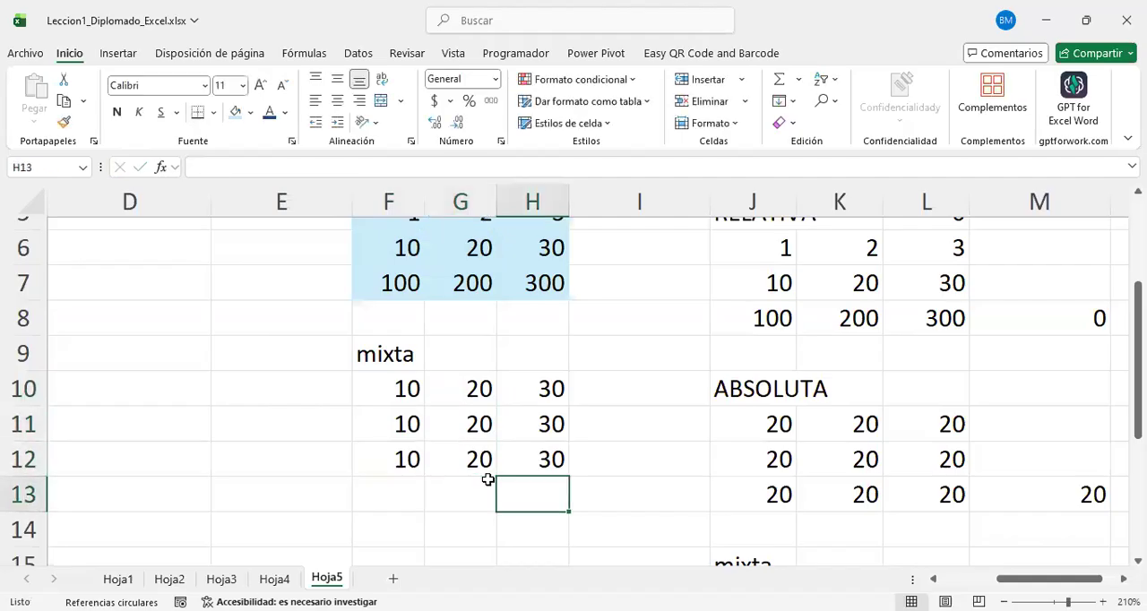
key(Up)
key(Up)
key(Up)
key(F2)
key(Return)
key(F2)
key(Return)
key(F2)
key(Return)
key(F2)
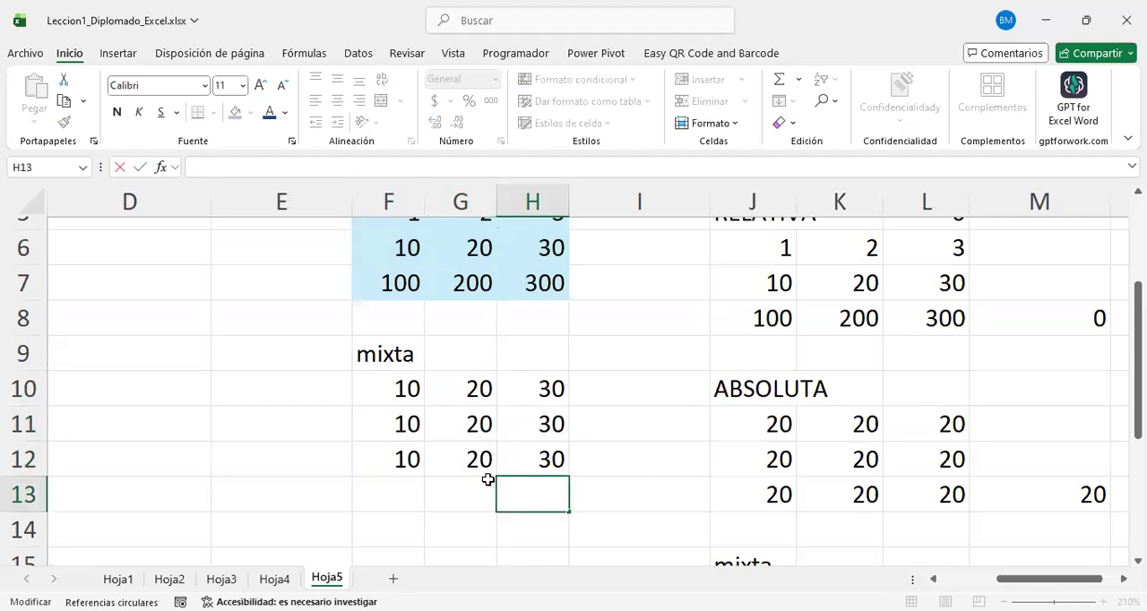
key(Return)
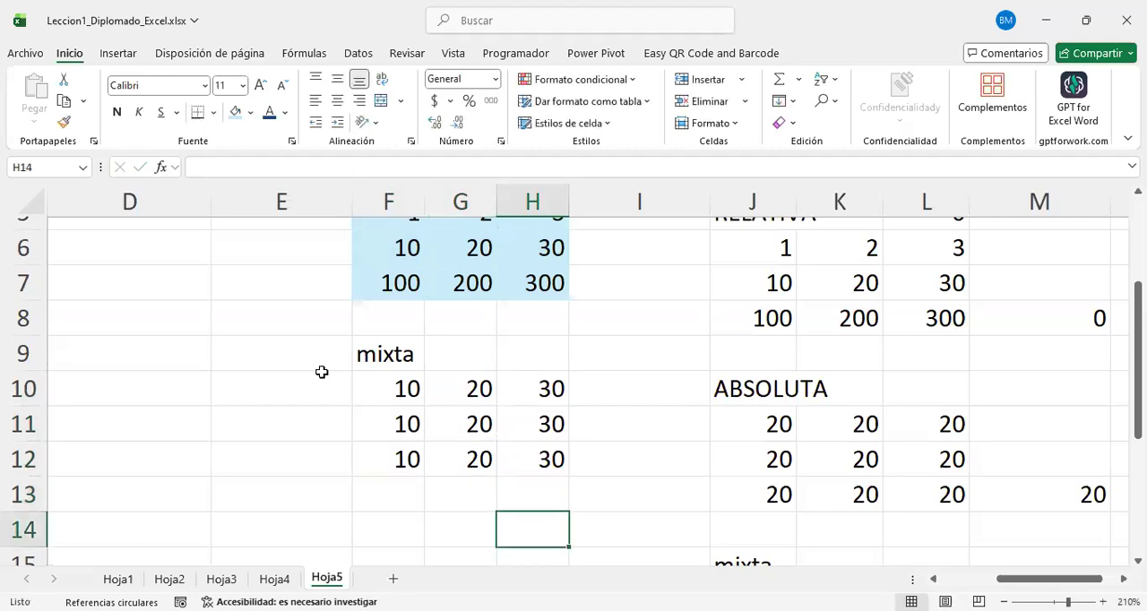
Step: Compare row 6 of the source grid with each column of the mixta block F10:H12
scroll(321, 372, up, 1)
scroll(376, 376, down, 1)
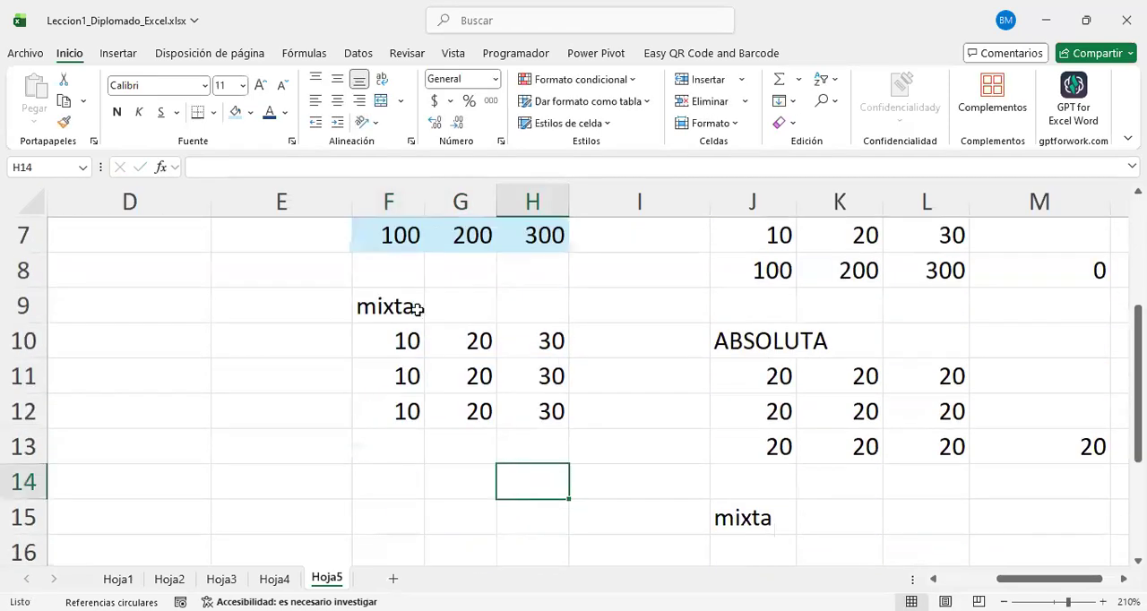
scroll(410, 337, up, 2)
click(26, 412)
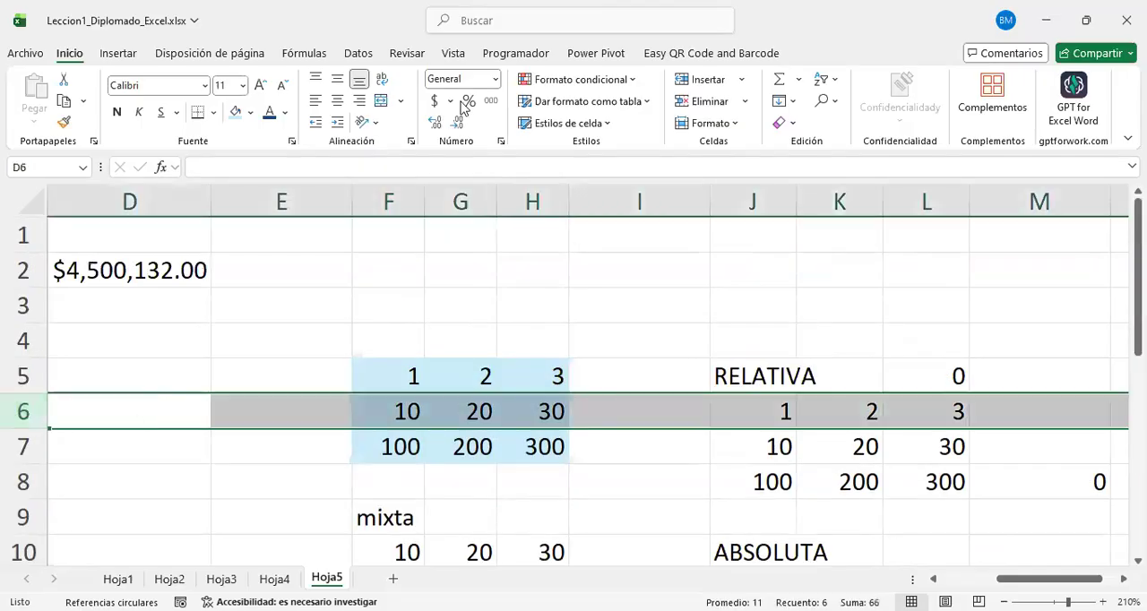
drag(379, 362, 500, 358)
drag(404, 409, 525, 404)
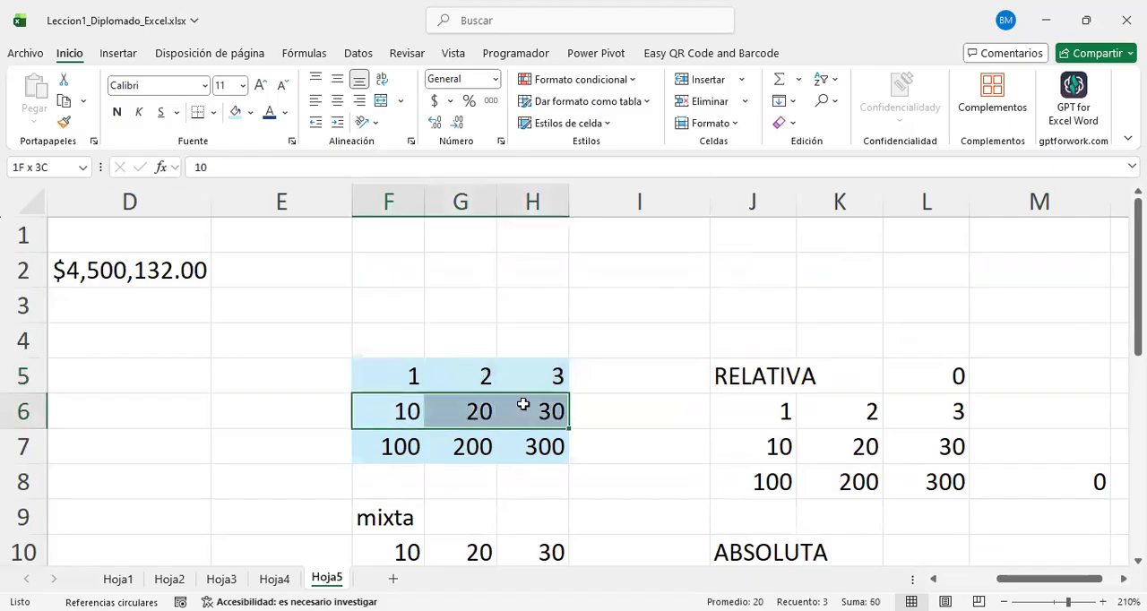
scroll(428, 437, down, 2)
drag(404, 346, 411, 414)
drag(489, 341, 489, 417)
drag(537, 340, 558, 435)
scroll(502, 422, down, 1)
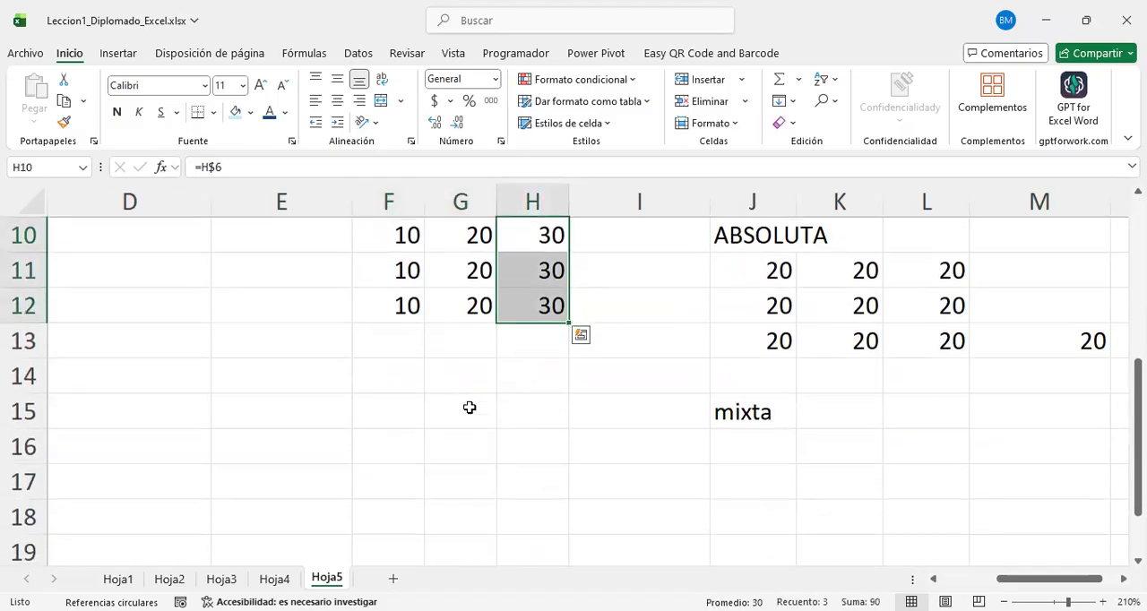
scroll(425, 368, up, 1)
Step: Copy the heading mixta from F9 into F14, below the row-fixed block
click(374, 301)
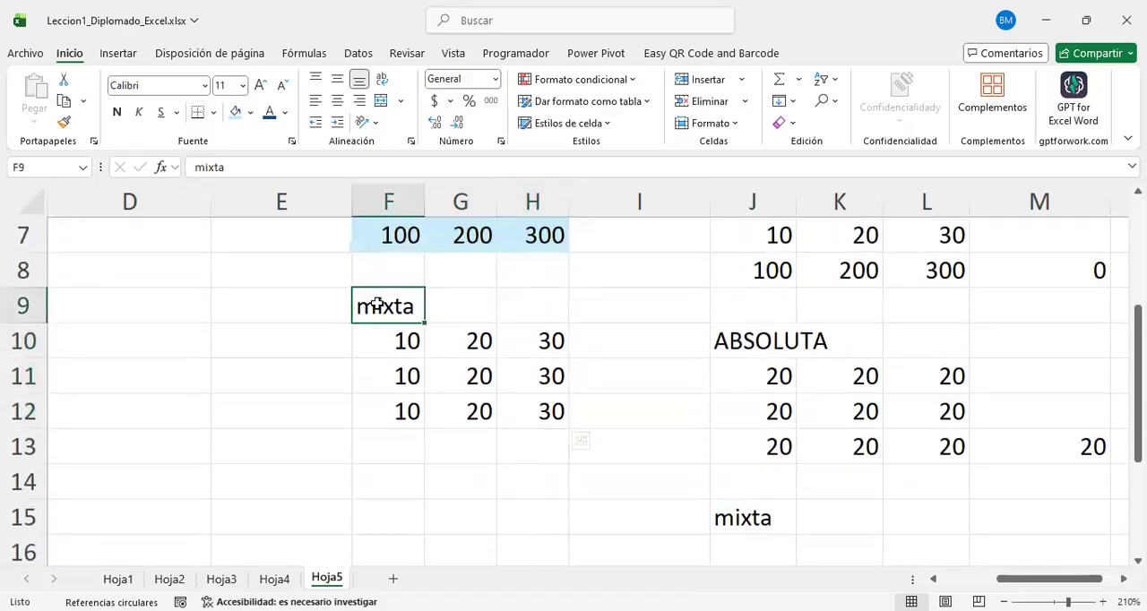
key(ctrl+c)
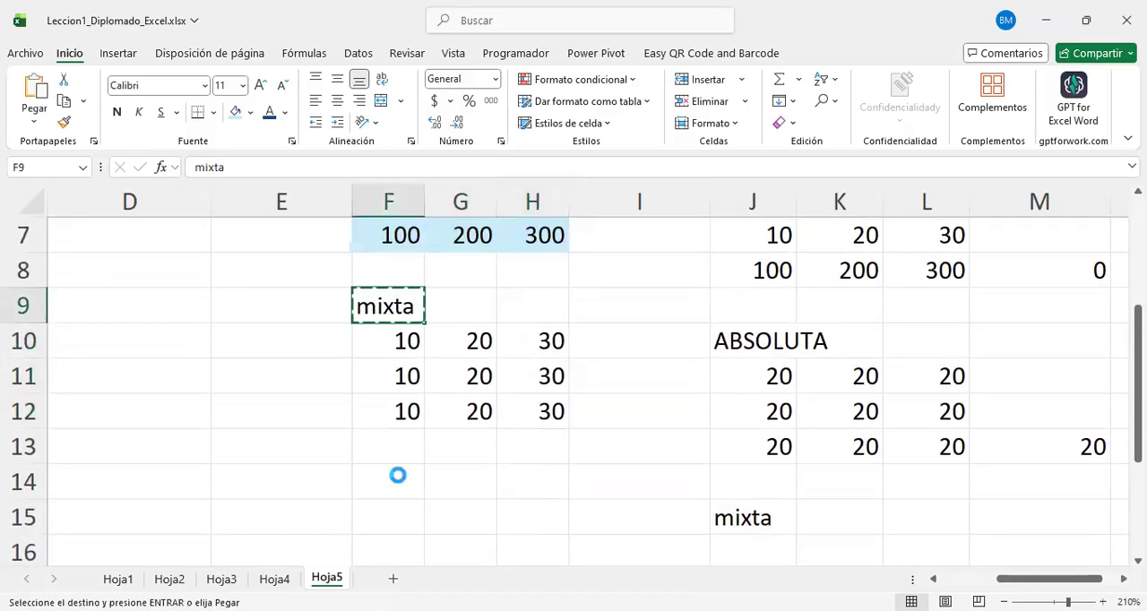
click(400, 475)
key(ctrl+v)
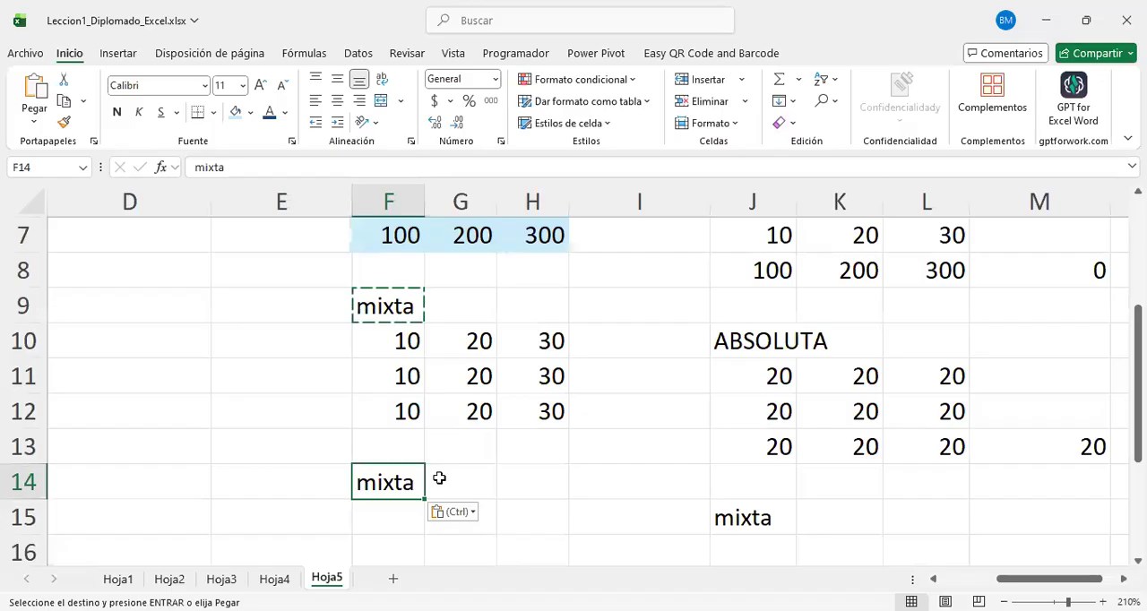
Step: Build a formula in G16 that refers to G6 with only the column fixed, =$G6
scroll(431, 473, up, 2)
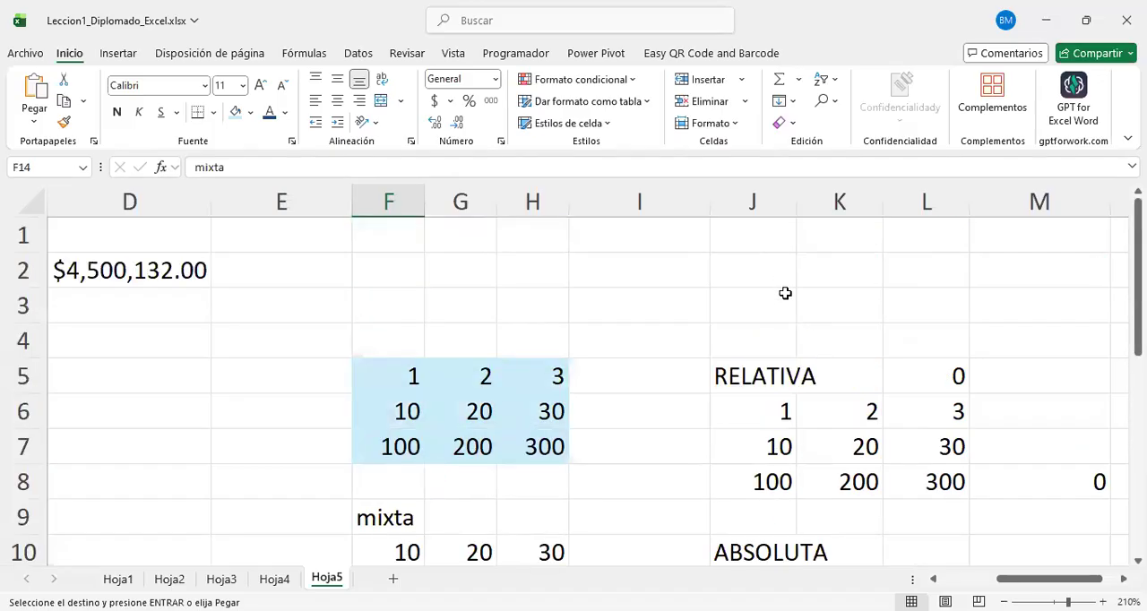
scroll(550, 371, down, 3)
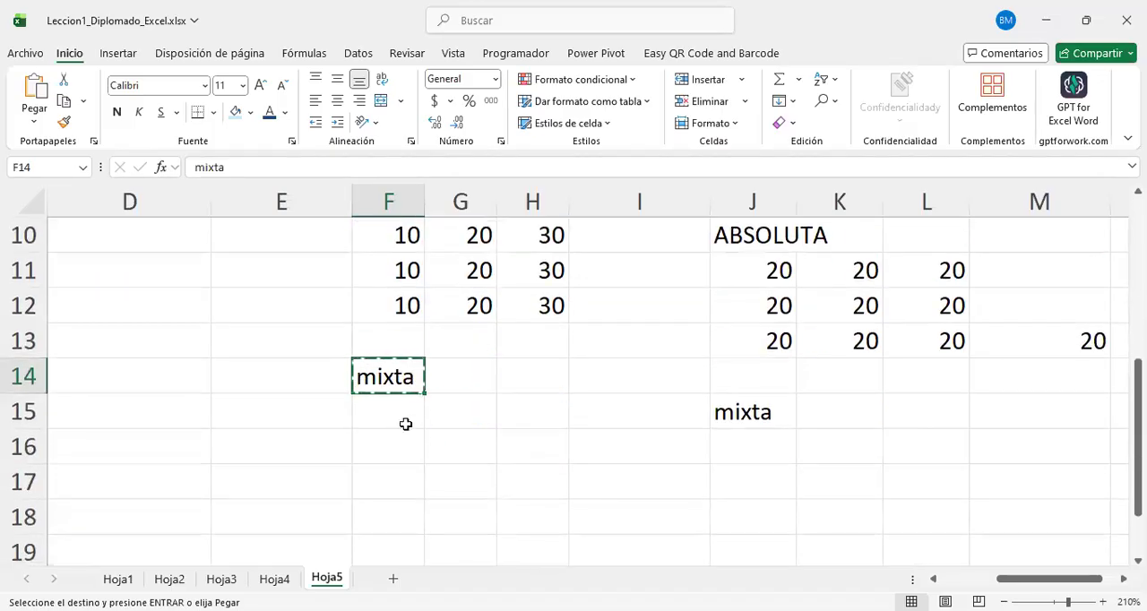
click(426, 443)
text(=)
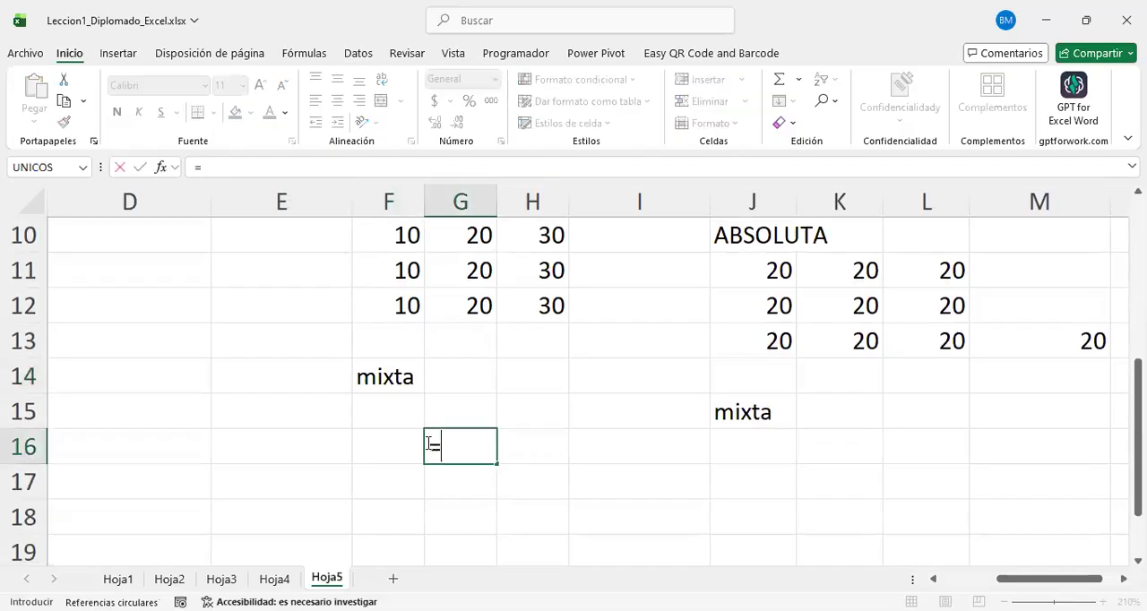
scroll(457, 394, up, 3)
click(479, 412)
scroll(501, 466, down, 3)
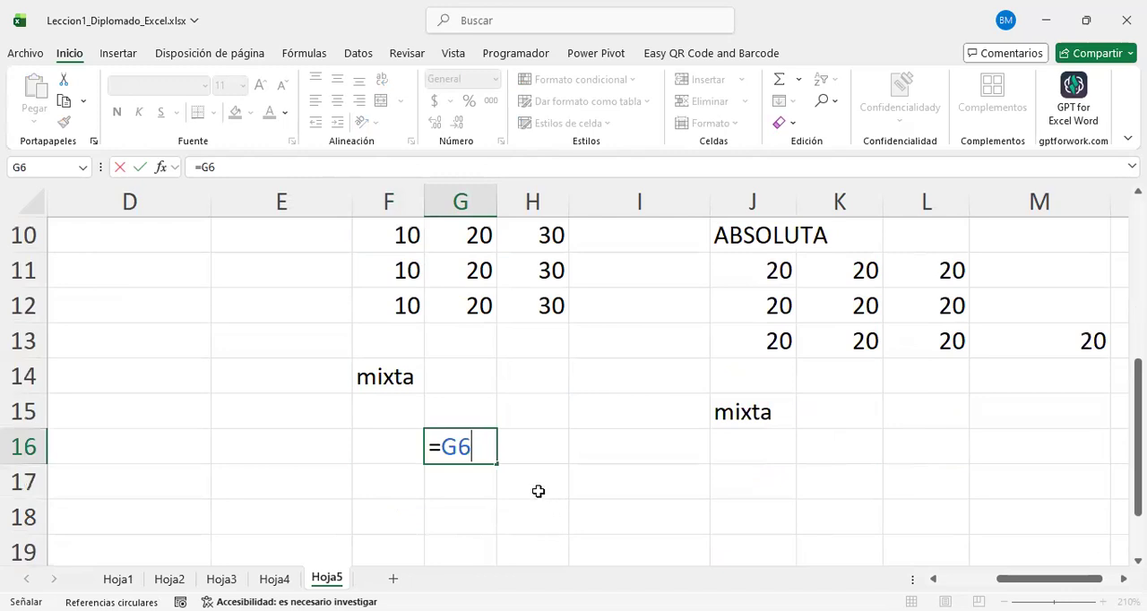
scroll(574, 471, down, 1)
key(F4)
key(F4)
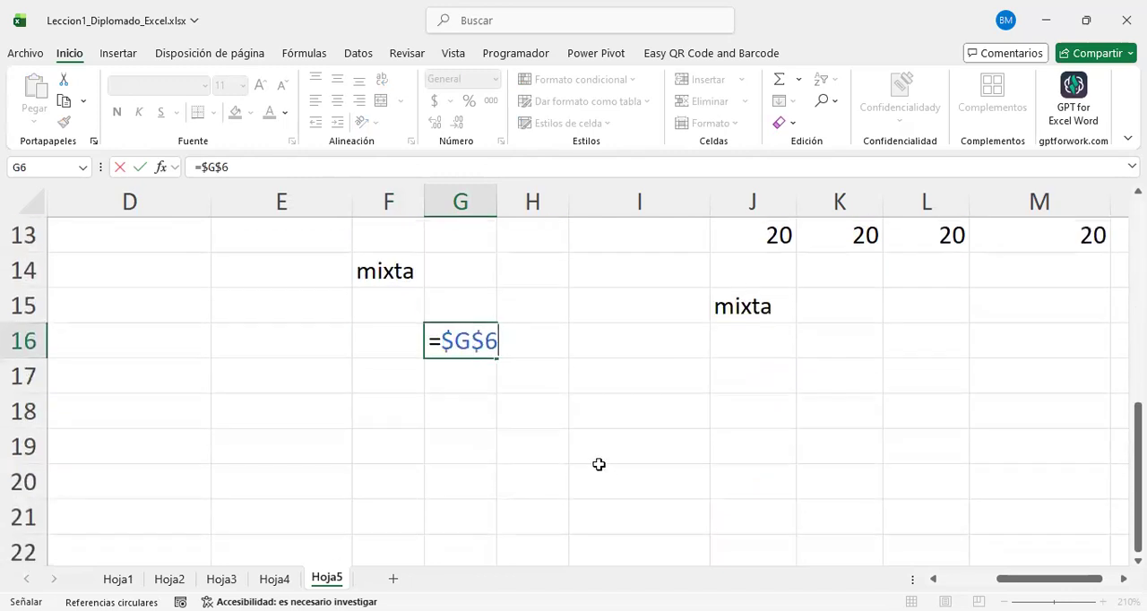
key(F4)
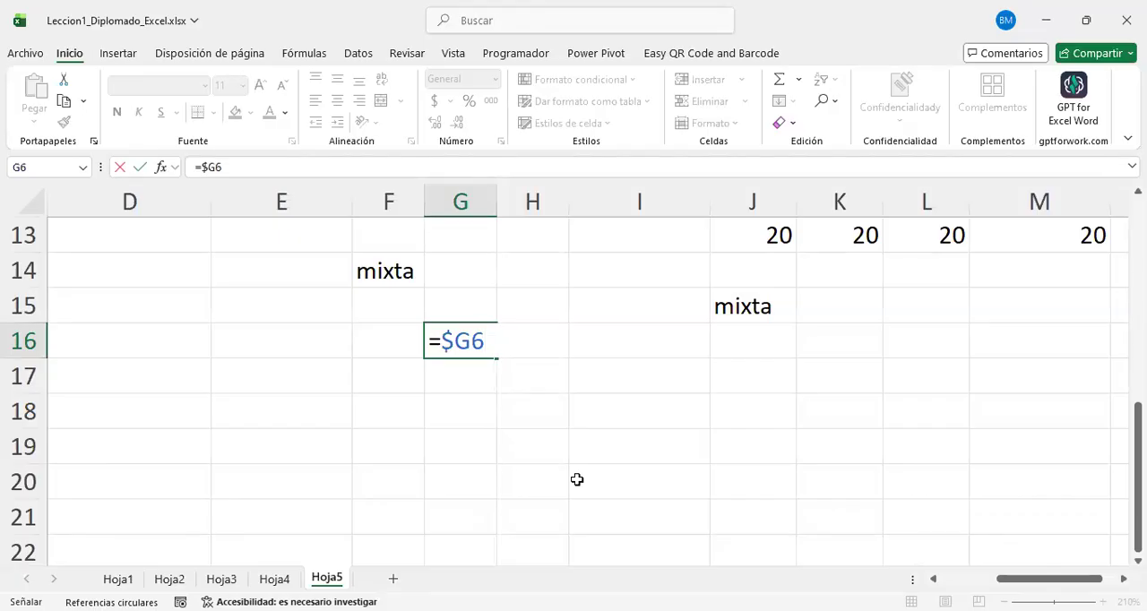
Step: Enter the column-fixed formula =$G6 in G16 and copy it across the whole block F15:H17
key(Return)
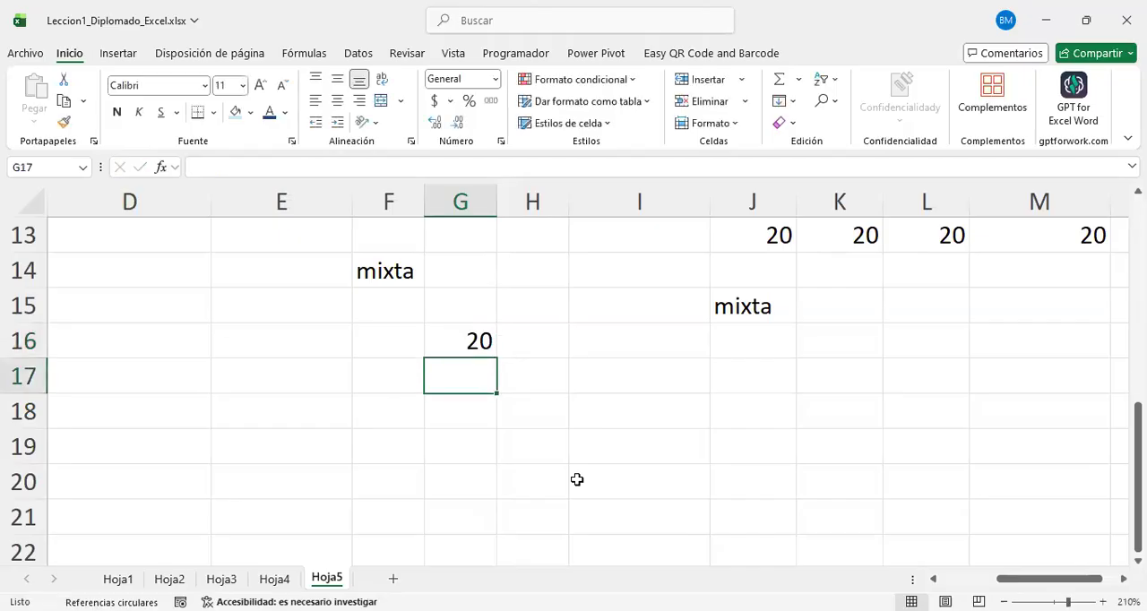
click(467, 339)
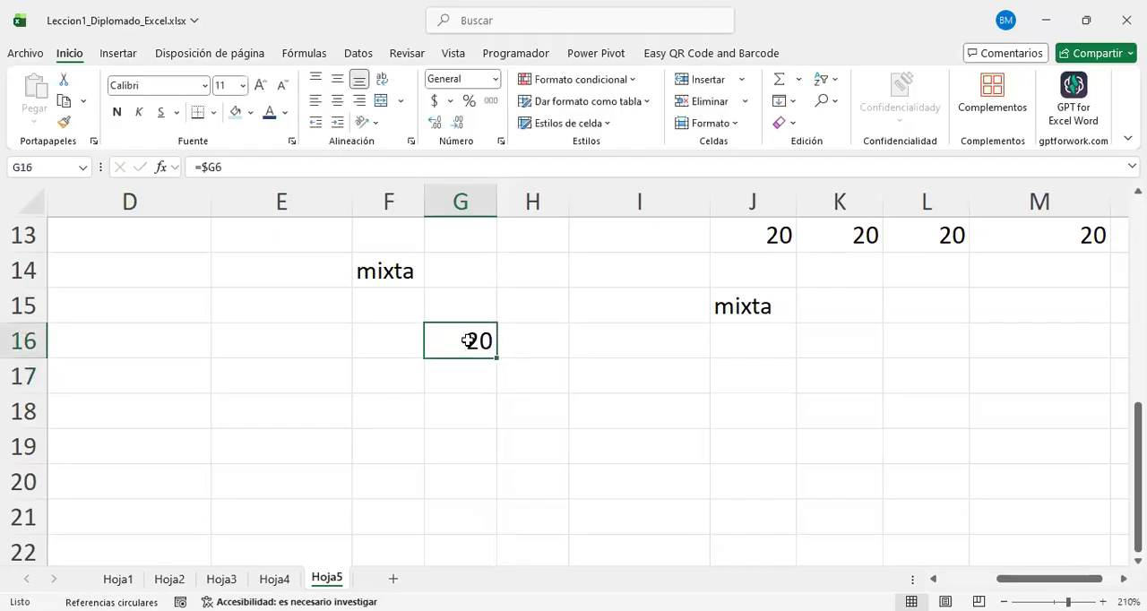
key(ctrl+c)
drag(403, 304, 535, 372)
key(ctrl+v)
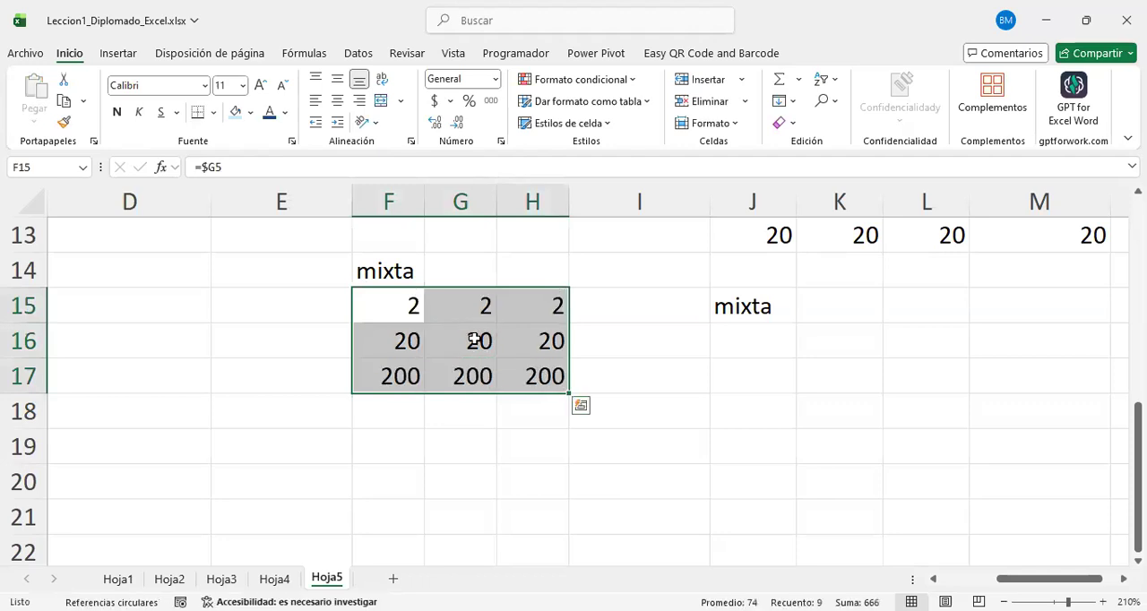
Step: Compare the row-fixed block F10:H12 with the column-fixed block F15:H17 and with column G of the source grid
scroll(537, 385, up, 1)
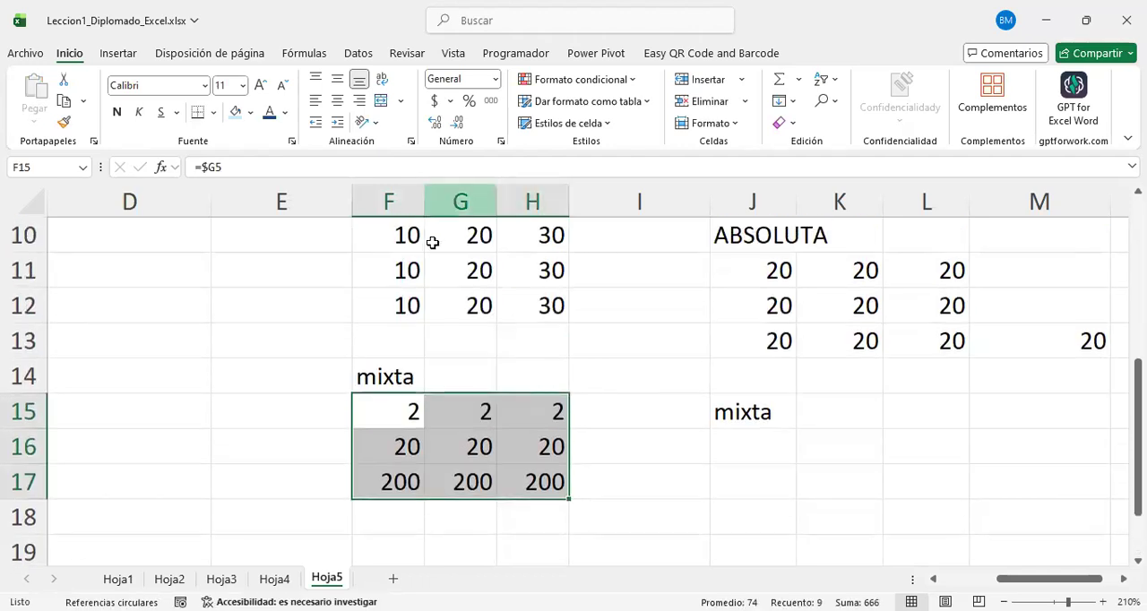
drag(391, 264, 535, 268)
drag(469, 438, 467, 488)
click(679, 405)
scroll(439, 461, up, 2)
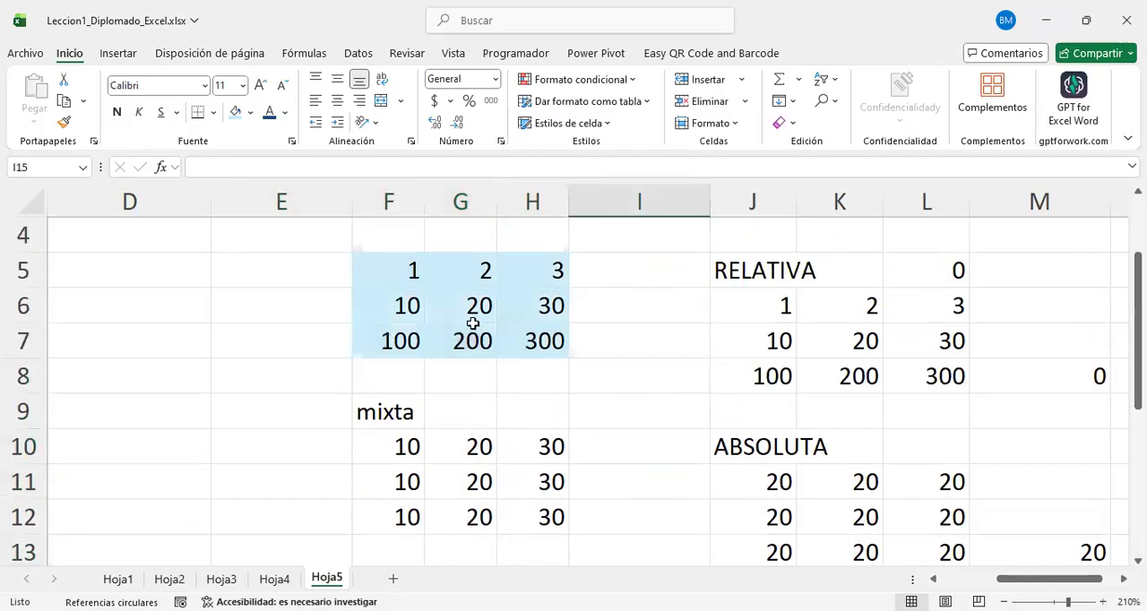
click(462, 208)
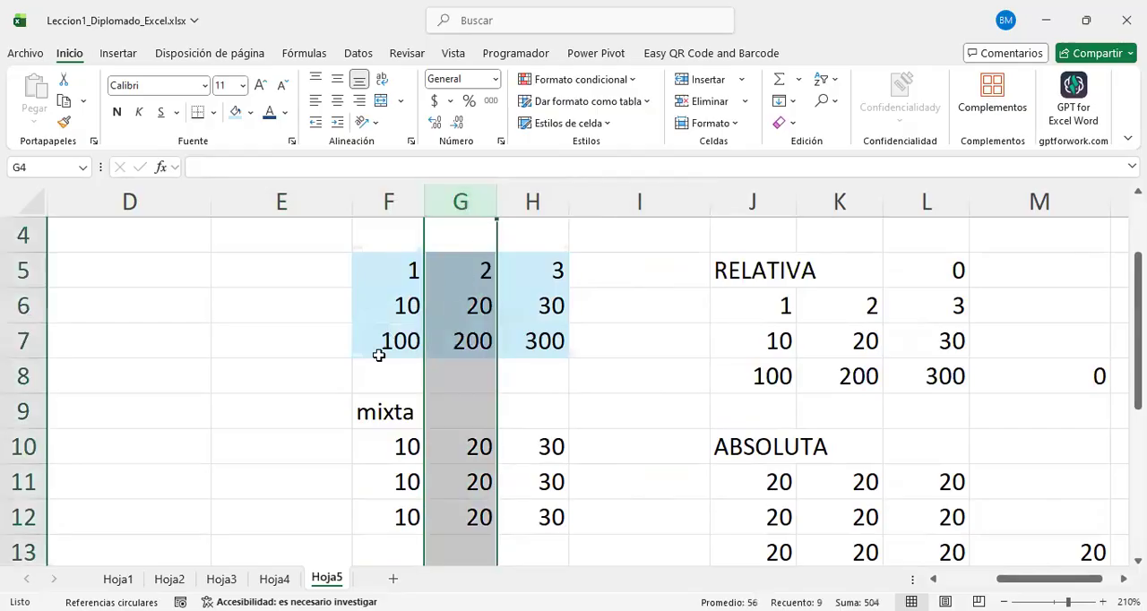
click(93, 269)
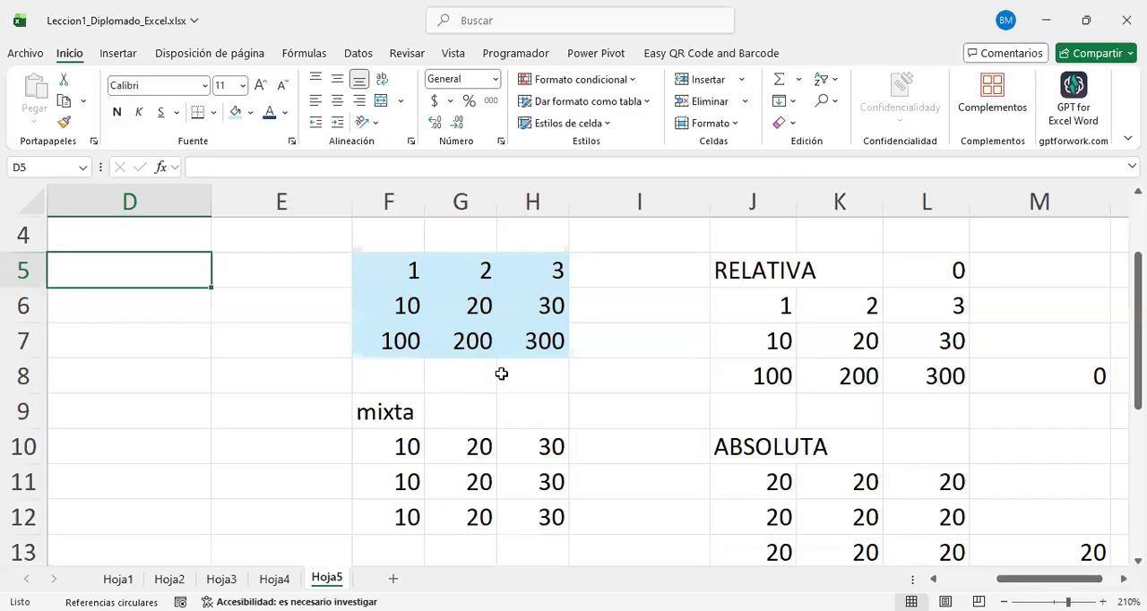
Step: Inspect the formulas in G15 and G16 of the column-fixed block, checking which source cell each refers to
scroll(489, 413, down, 2)
click(456, 414)
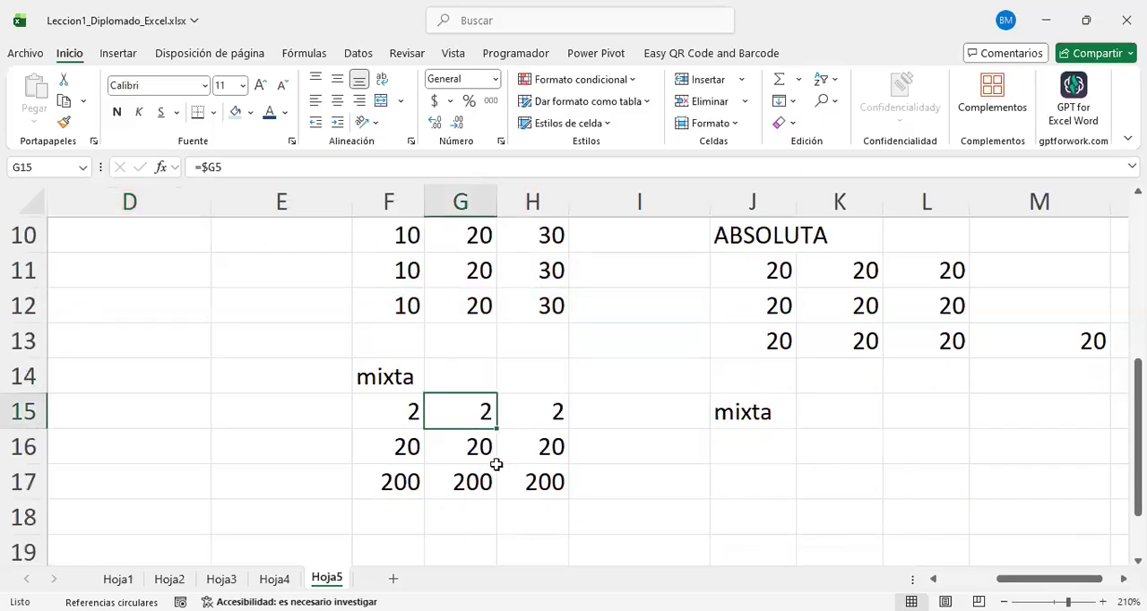
key(F2)
key(Return)
key(F2)
key(Return)
Step: Inspect the formulas in F17 and F16 of the column-fixed block, checking which source cell each refers to
key(F2)
key(Return)
key(Up)
key(Left)
key(F2)
key(Return)
key(Up)
key(Up)
key(Up)
key(Down)
Step: Inspect the formulas in H15 and H17 of the column-fixed block, checking which source cell each refers to
key(F2)
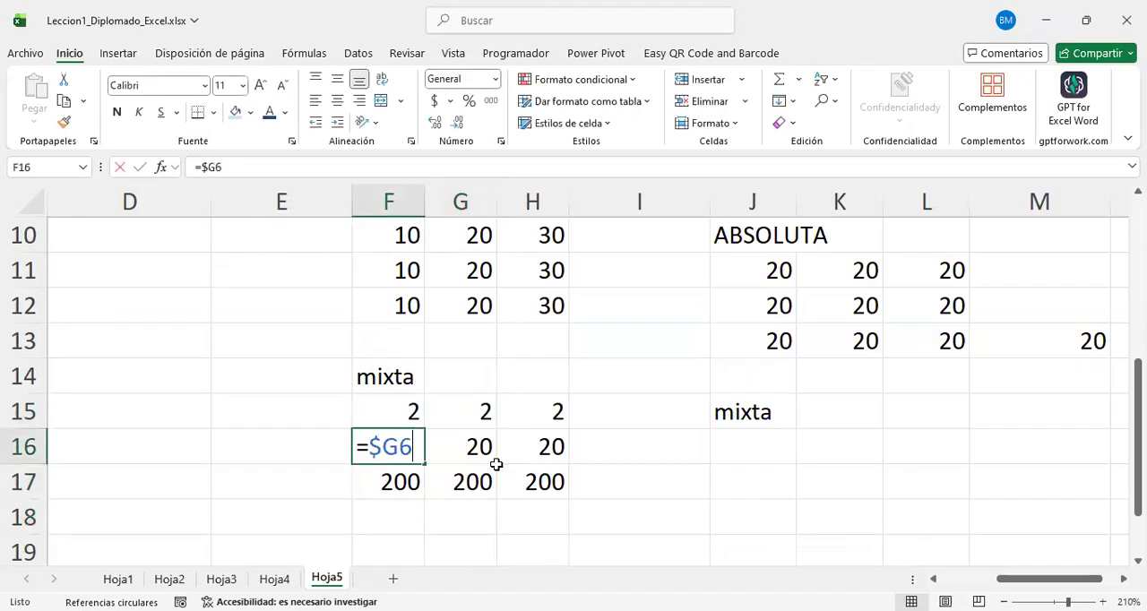
key(Return)
key(Right)
key(Right)
key(Up)
key(Up)
key(F2)
key(Return)
key(Down)
key(F2)
key(Return)
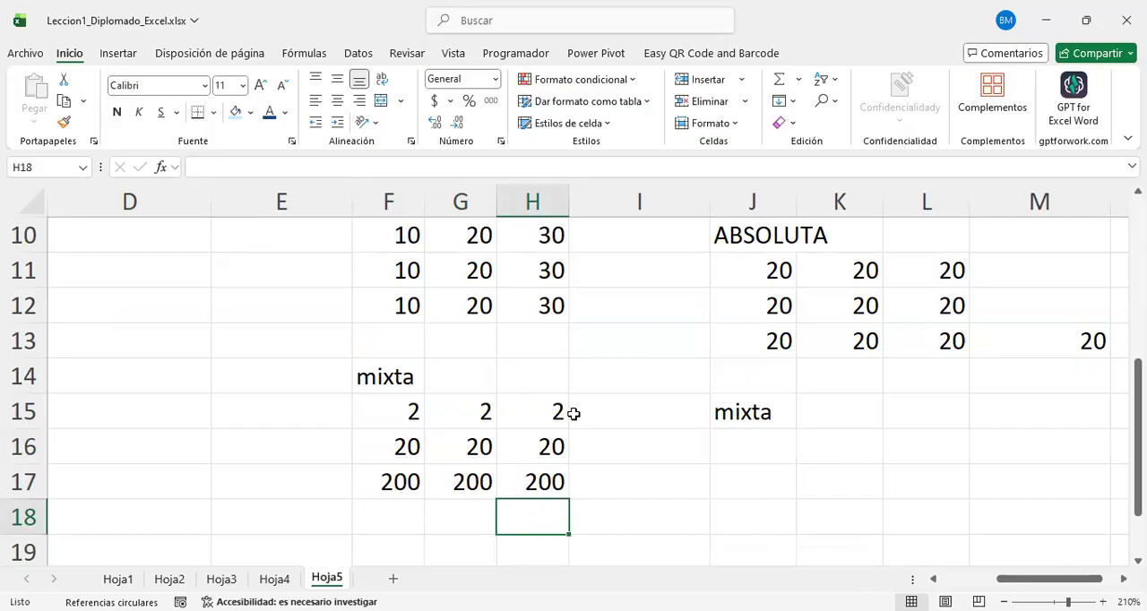
Step: Compare the source grid F5:H7 with the two mixta blocks below it, F10:H12 and F15:H17
scroll(573, 413, up, 3)
drag(408, 387, 544, 447)
scroll(461, 367, down, 2)
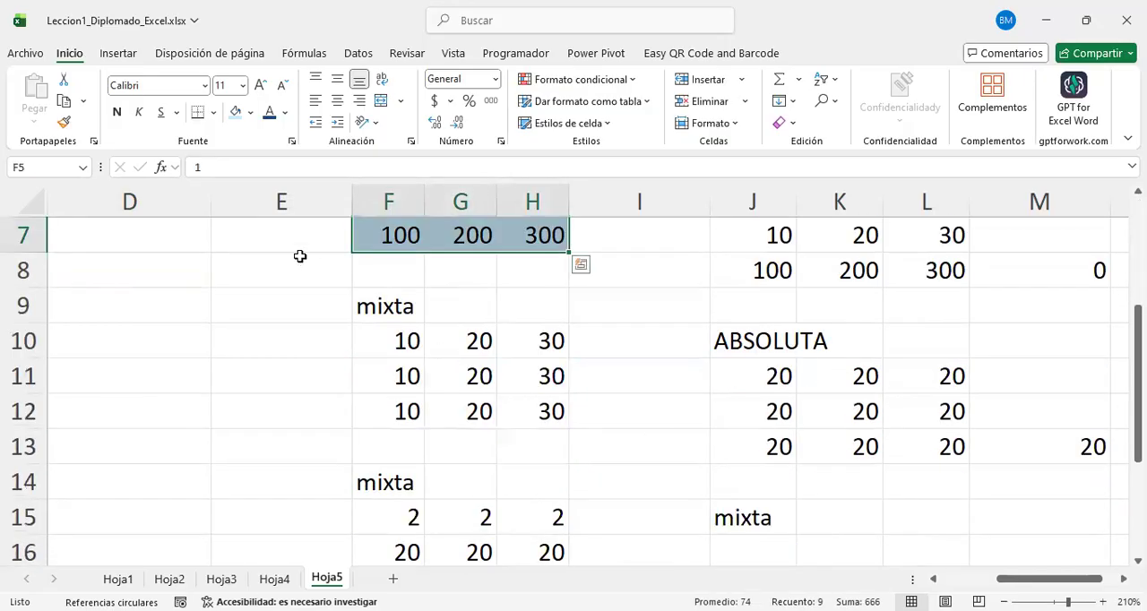
drag(389, 350, 511, 476)
scroll(448, 473, down, 1)
scroll(503, 463, up, 2)
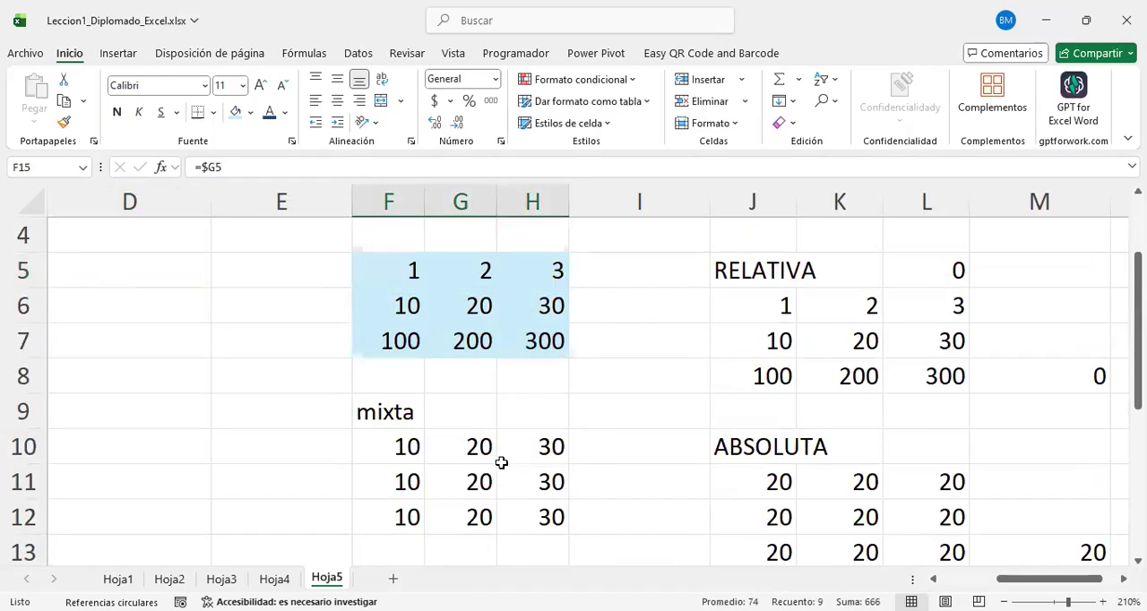
scroll(504, 462, up, 1)
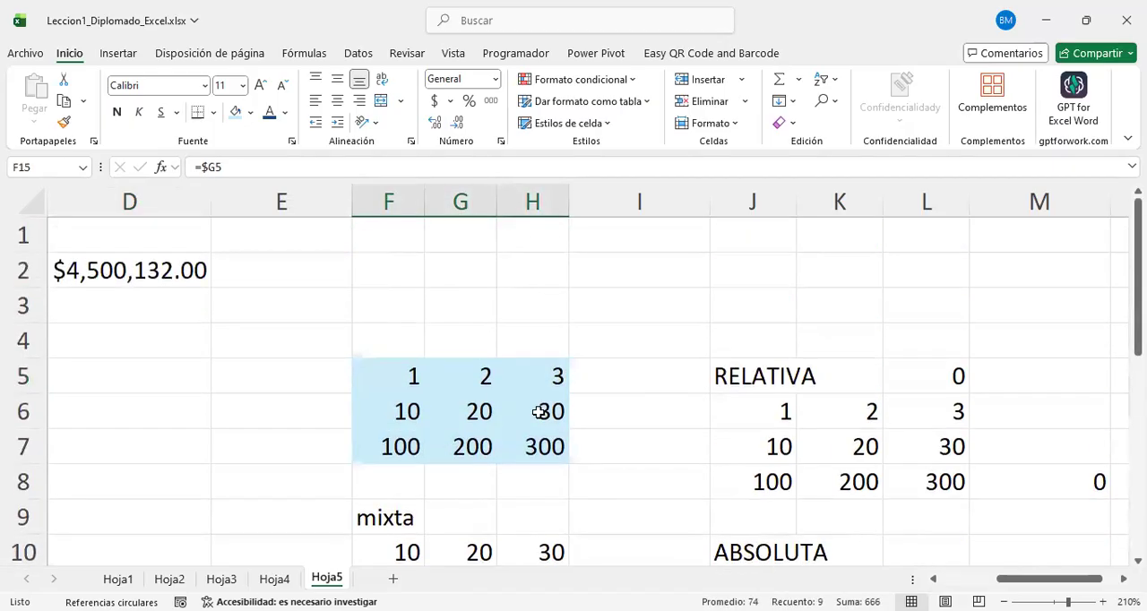
scroll(528, 407, down, 3)
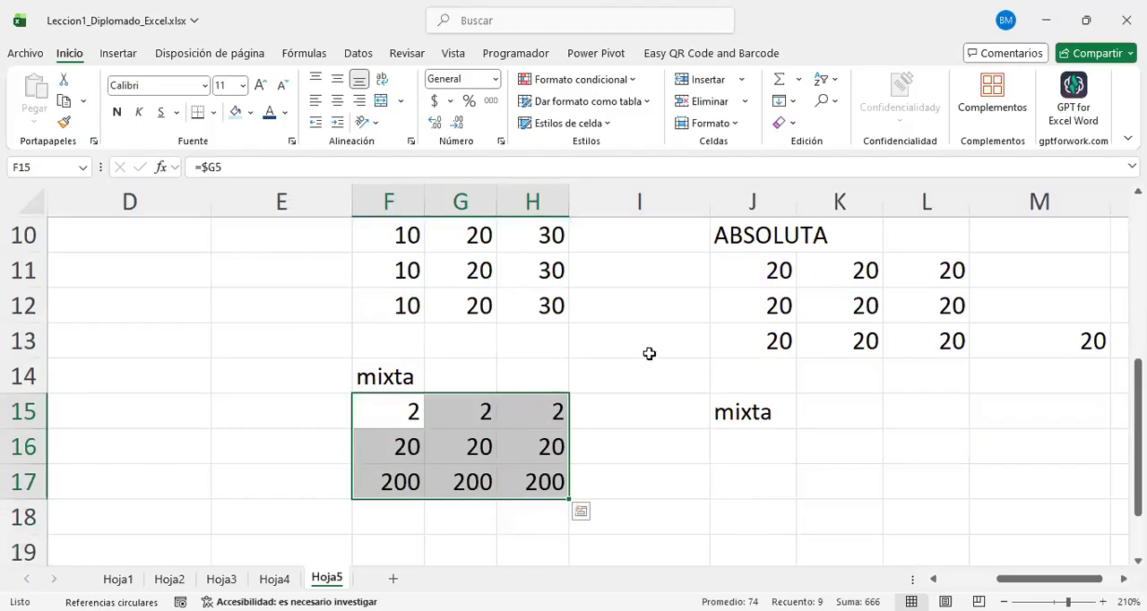
scroll(654, 360, down, 2)
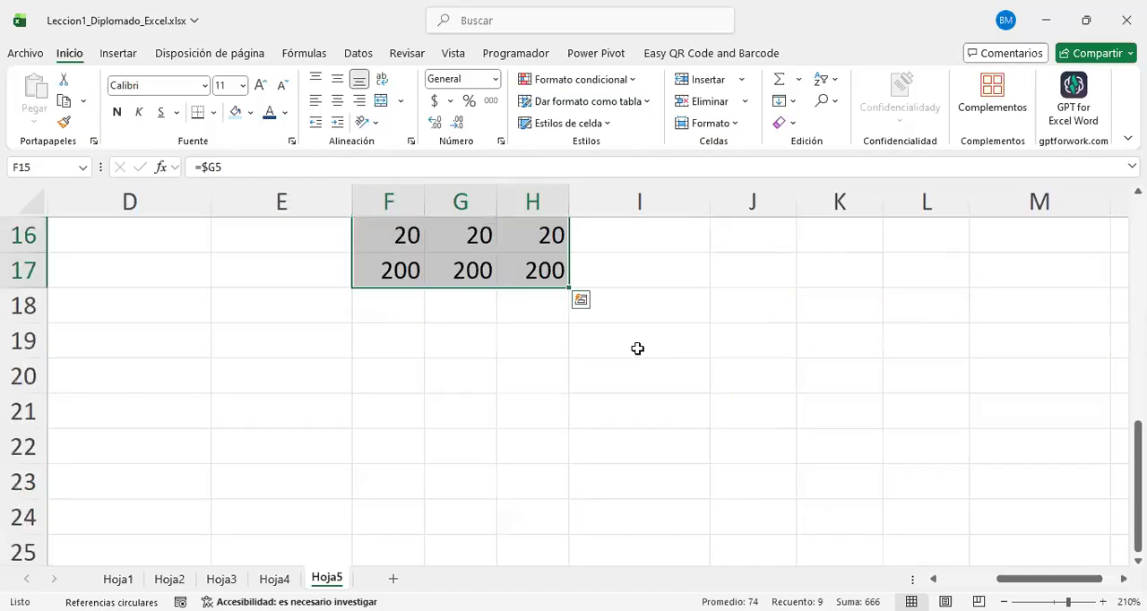
scroll(637, 350, up, 5)
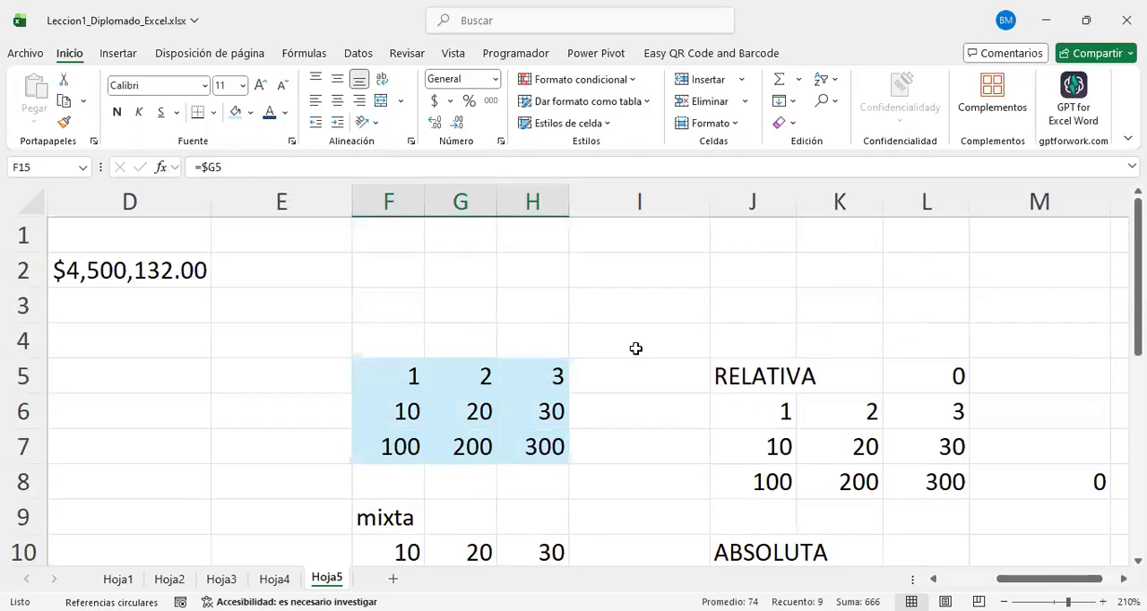
Step: Examine the ABSOLUTA block J10:L13 alongside the mixta blocks, the RELATIVA block and the source grid
scroll(657, 364, down, 2)
drag(758, 341, 968, 455)
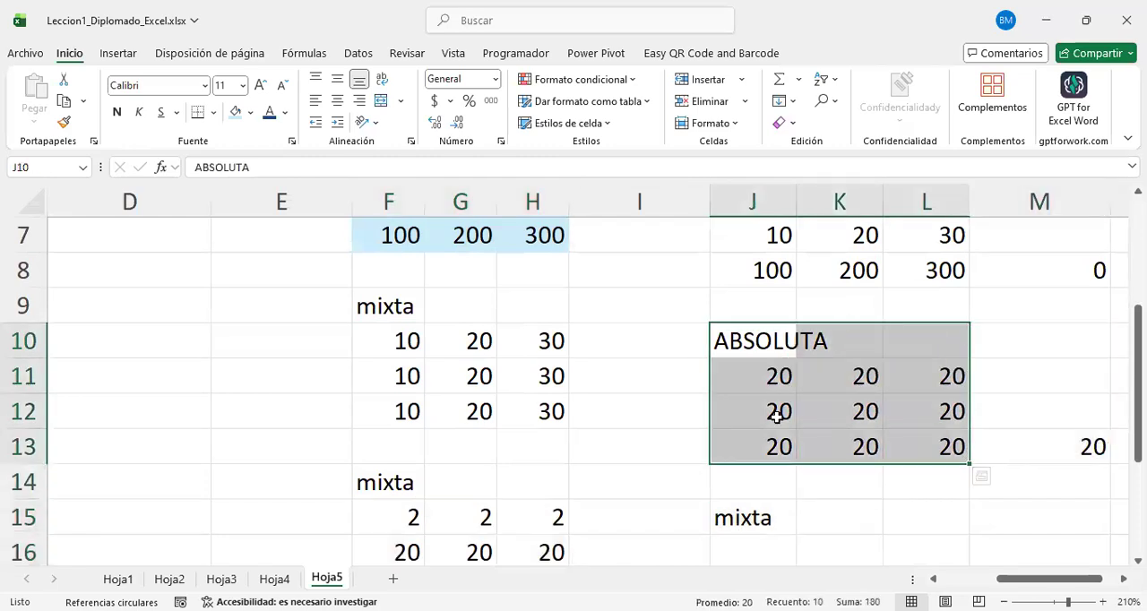
scroll(695, 460, down, 1)
scroll(695, 459, up, 1)
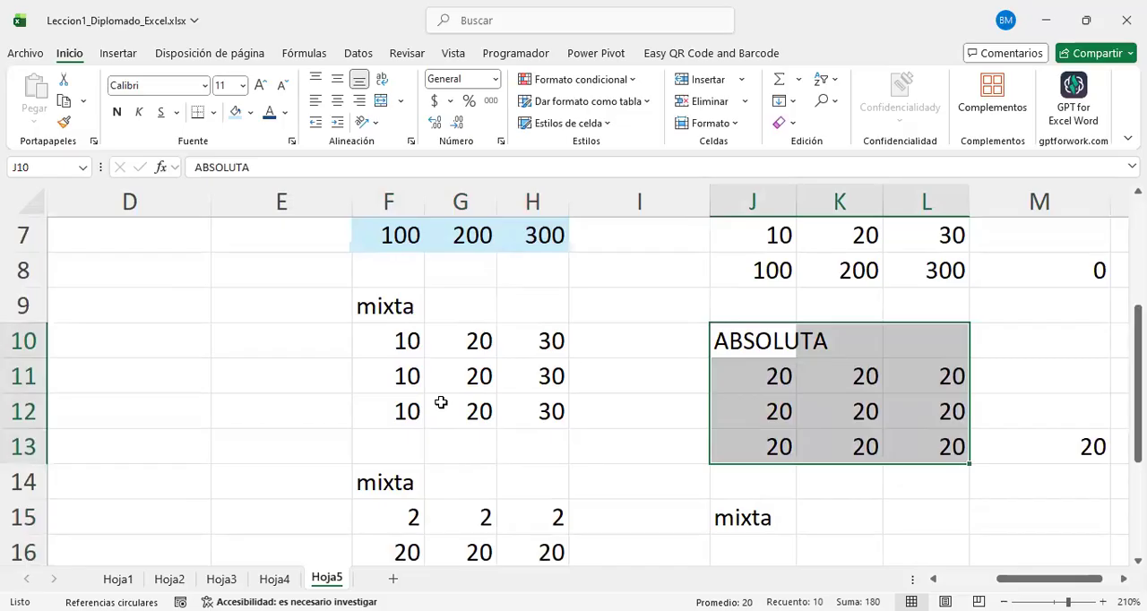
scroll(475, 409, up, 1)
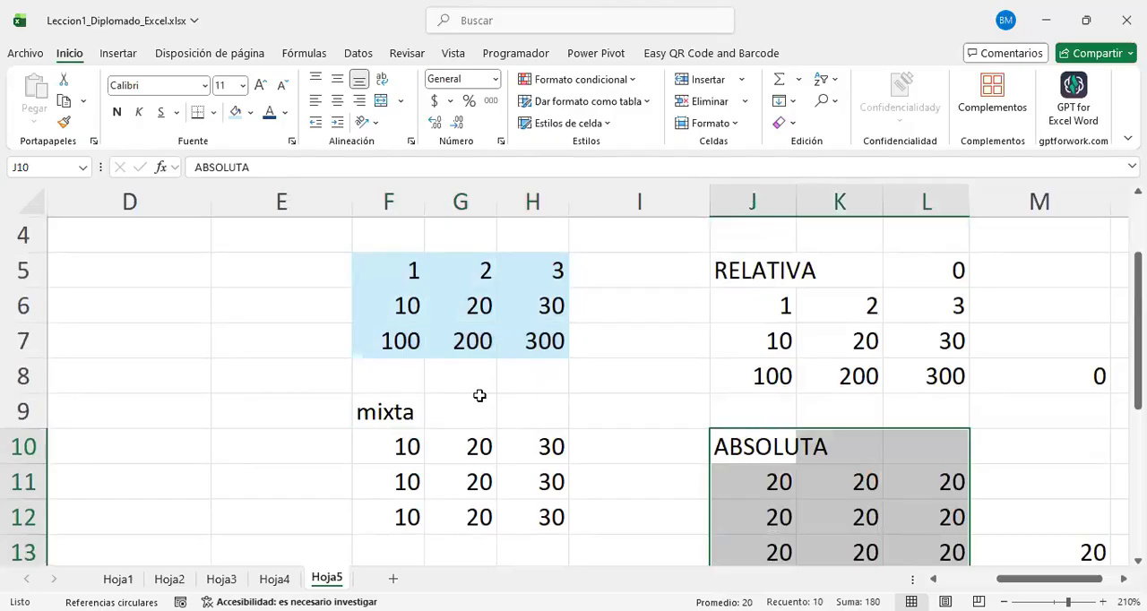
click(534, 415)
scroll(543, 423, up, 1)
scroll(543, 423, up, 1)
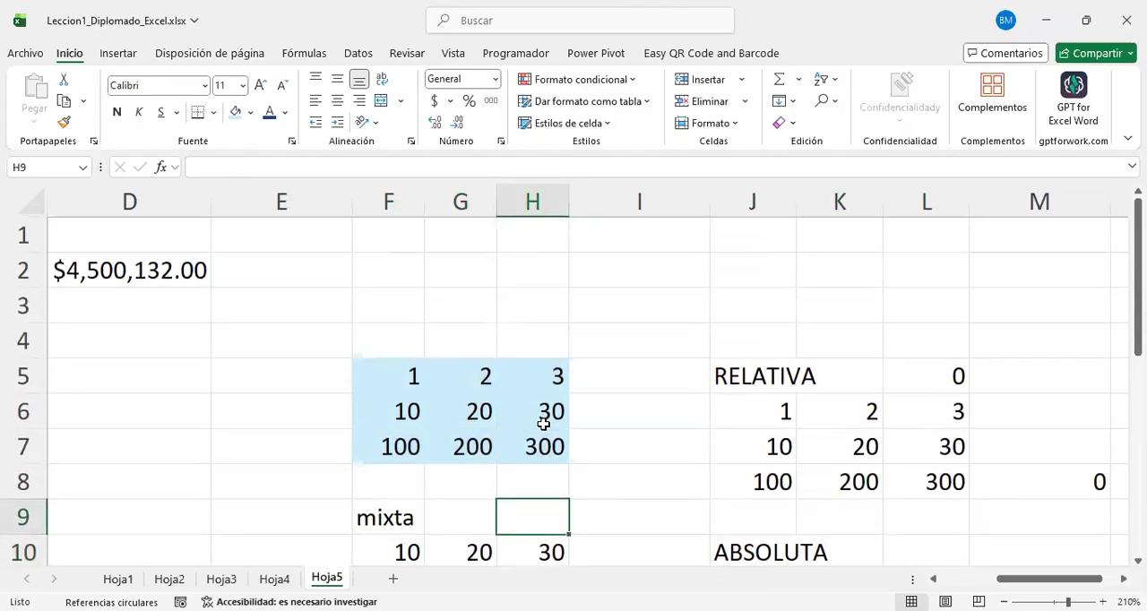
scroll(543, 423, down, 2)
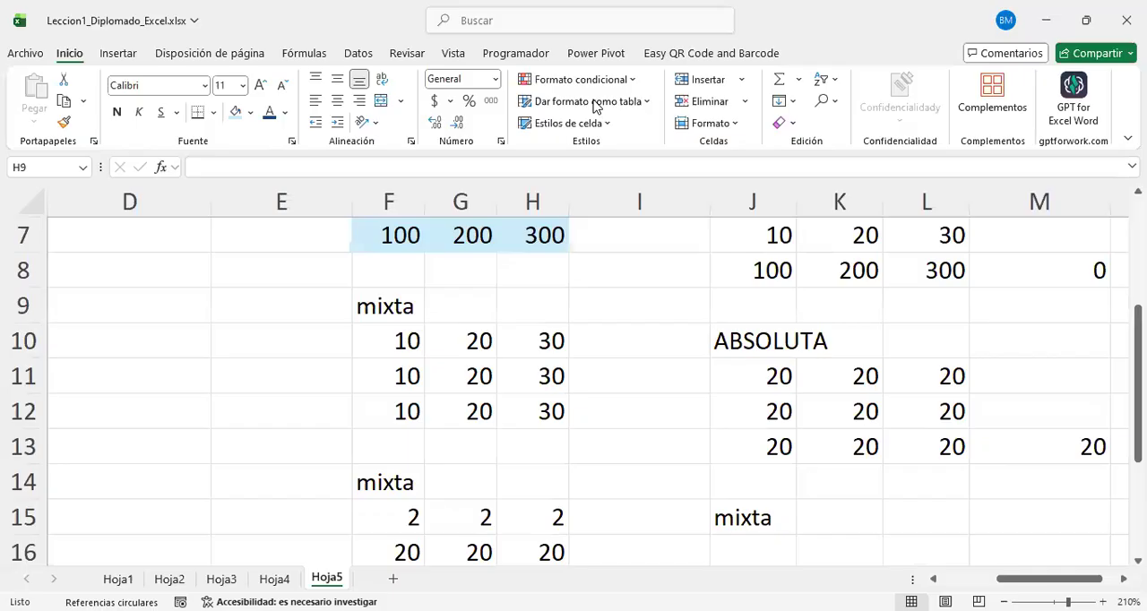
Step: Switch to the PowerPoint presentation and review slide 16 on relative, absolute and mixed cell references
key(alt+Tab)
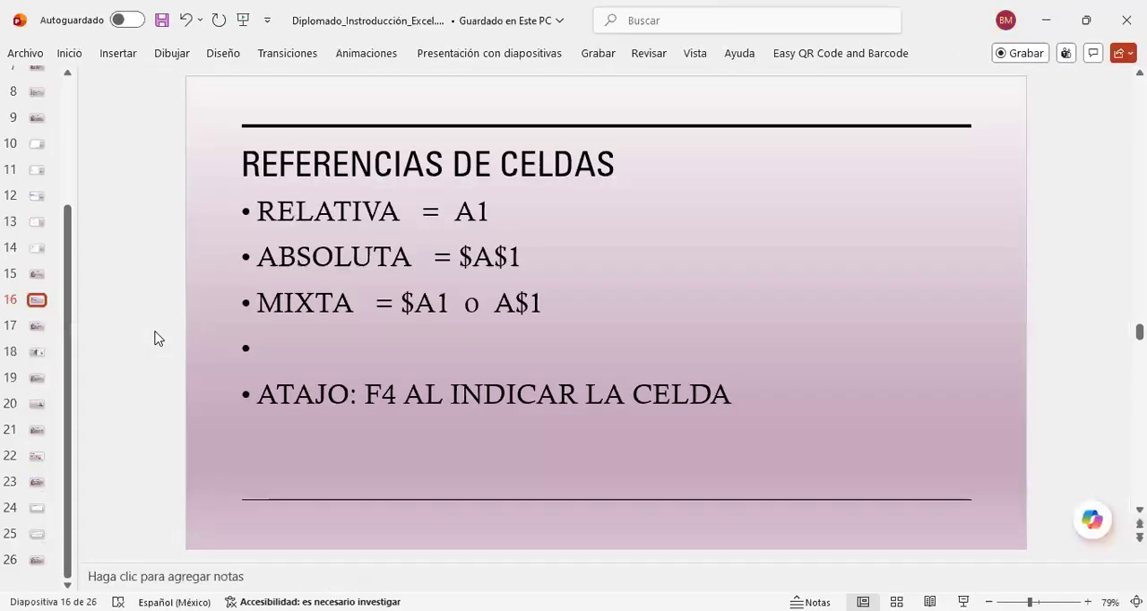
scroll(155, 338, down, 1)
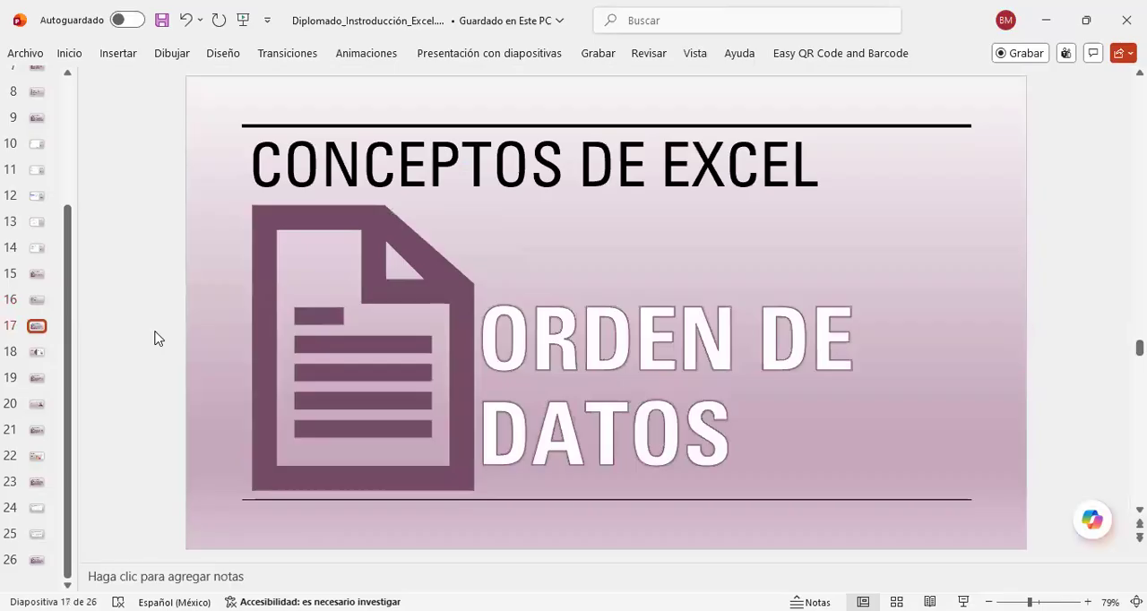
scroll(155, 338, up, 1)
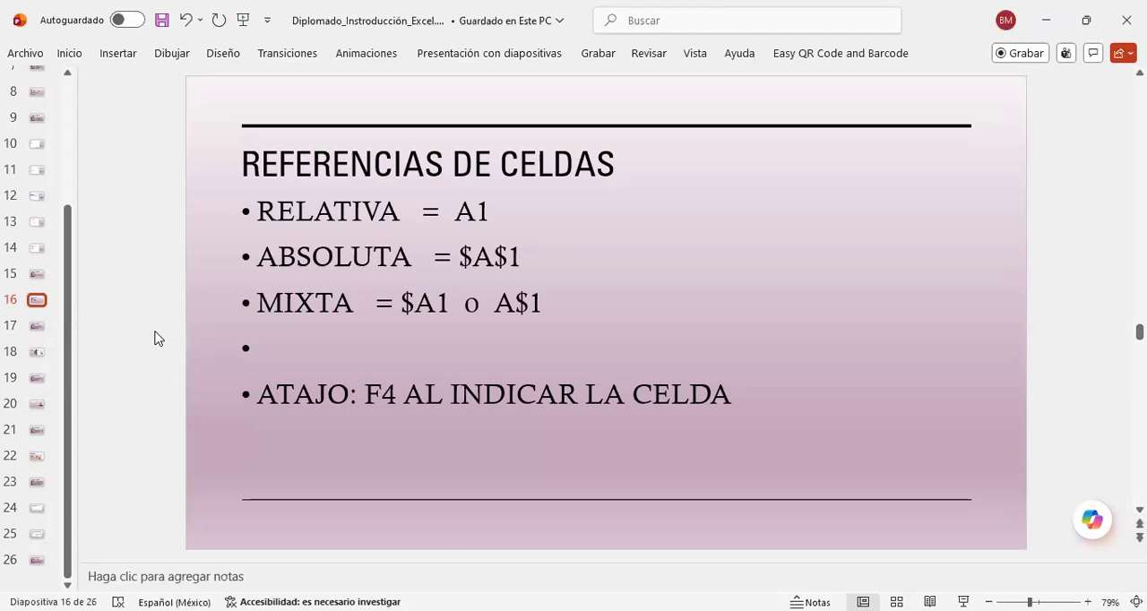
Step: Look through the remaining slides on data ordering, segmentation, search and replacement, and autocompletion, and start going back
scroll(155, 338, down, 1)
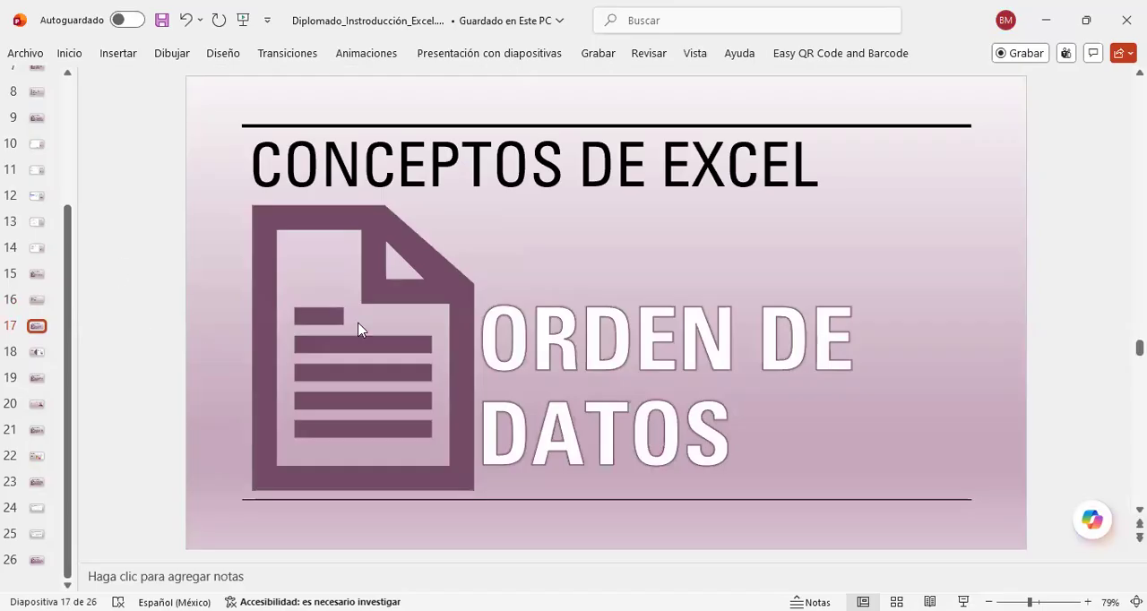
scroll(359, 330, down, 3)
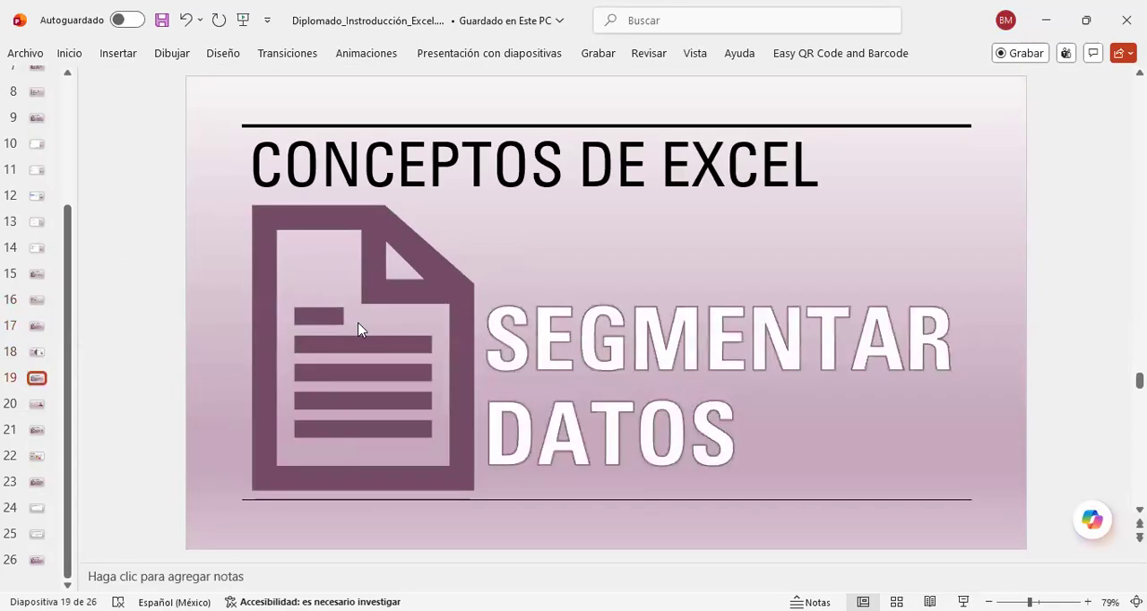
scroll(359, 329, down, 4)
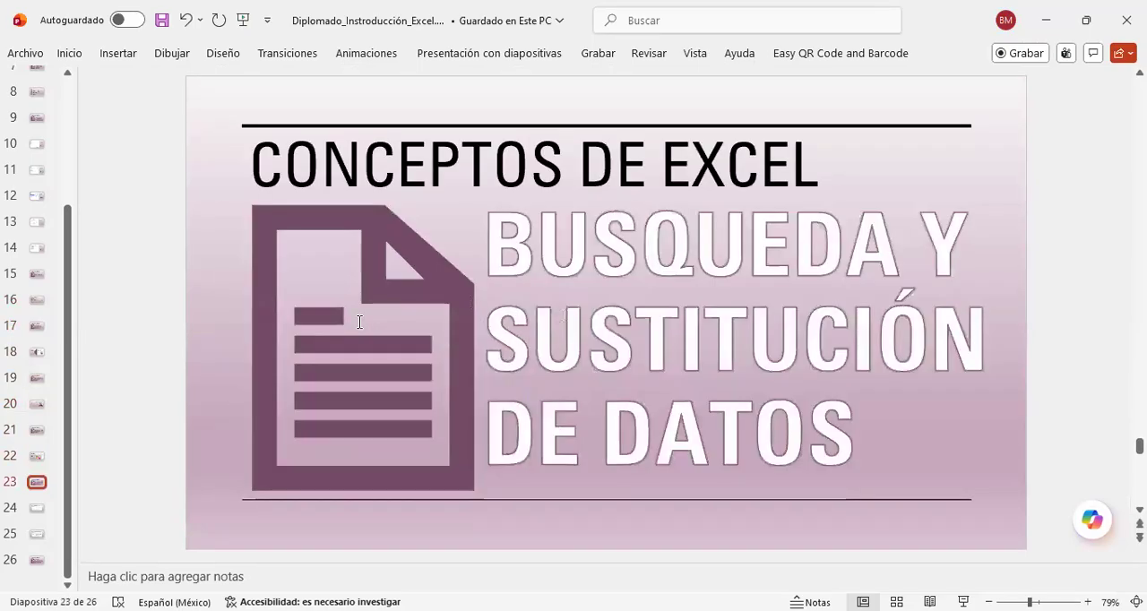
scroll(357, 327, down, 2)
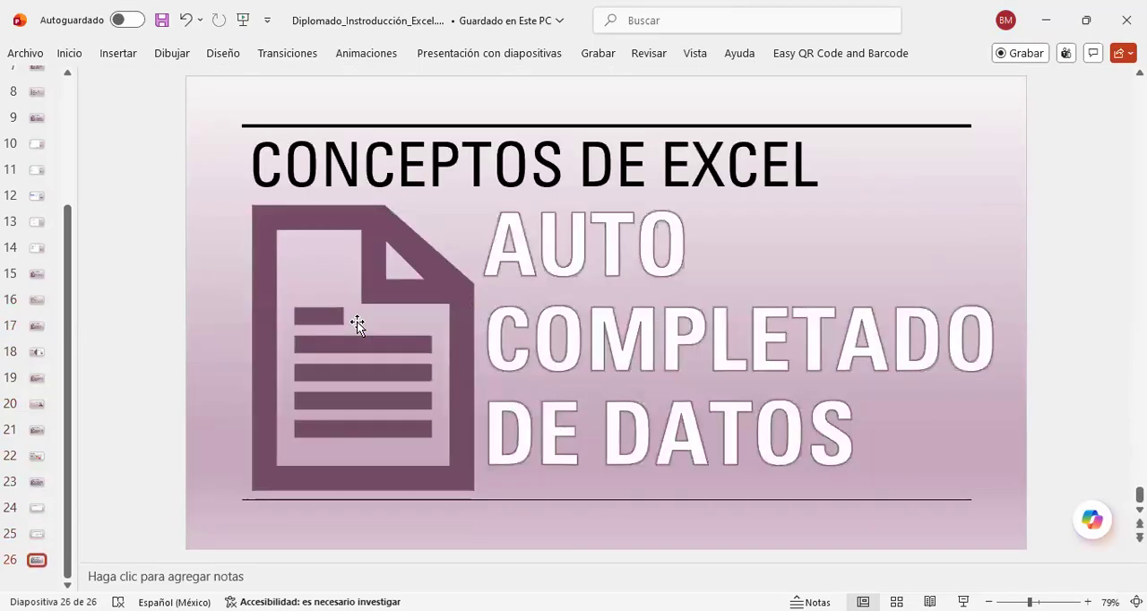
scroll(358, 327, up, 8)
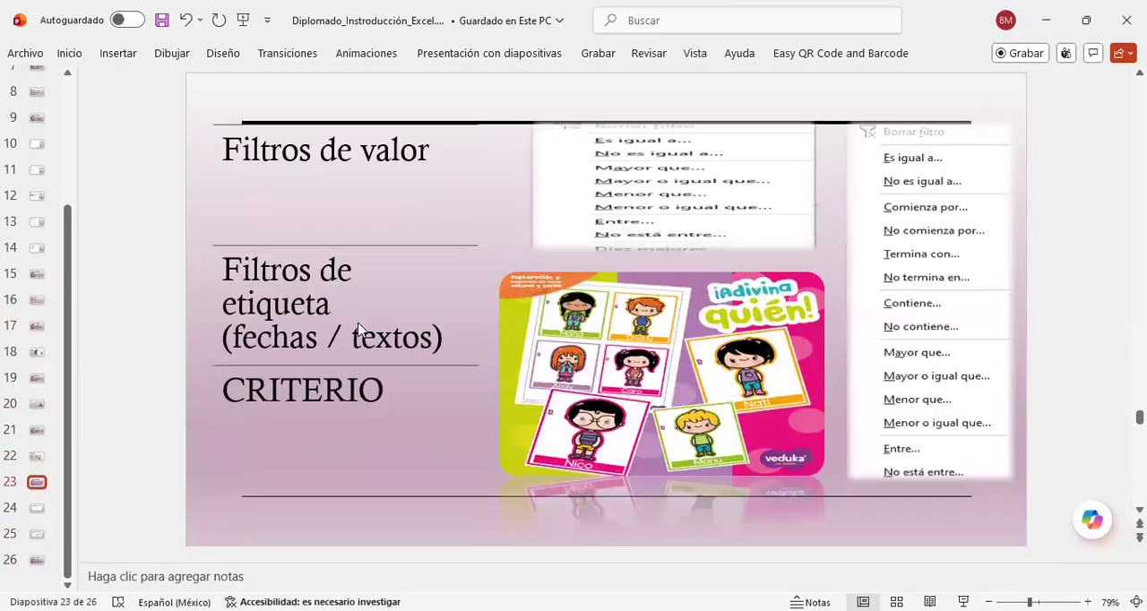
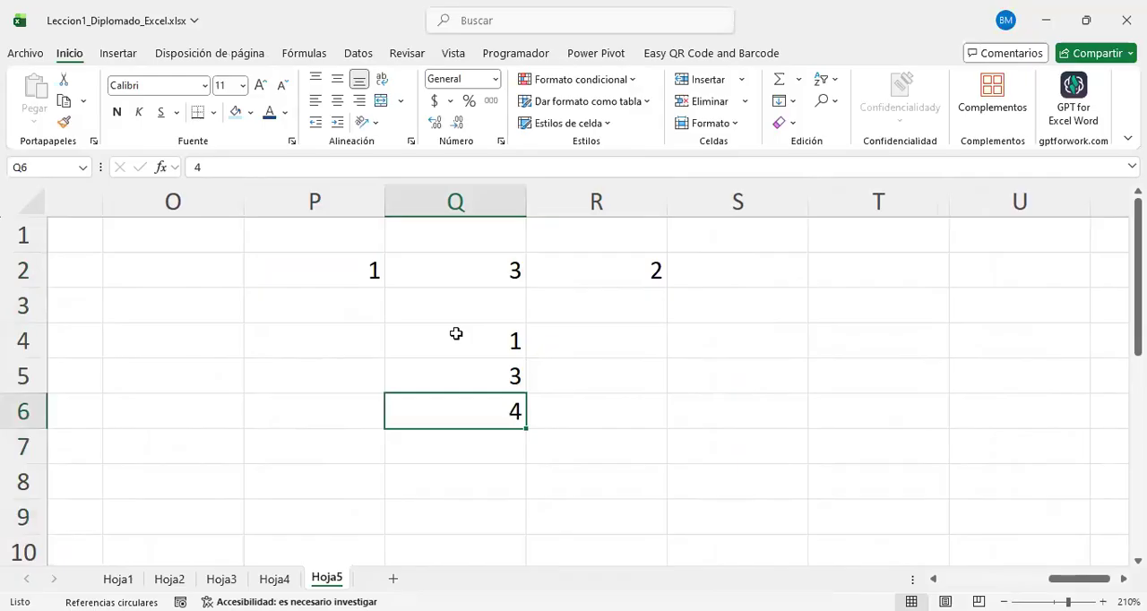
Step: Enter 2 in cell Q6 and sort the column range Q4:Q6 from smallest to largest
key(Return)
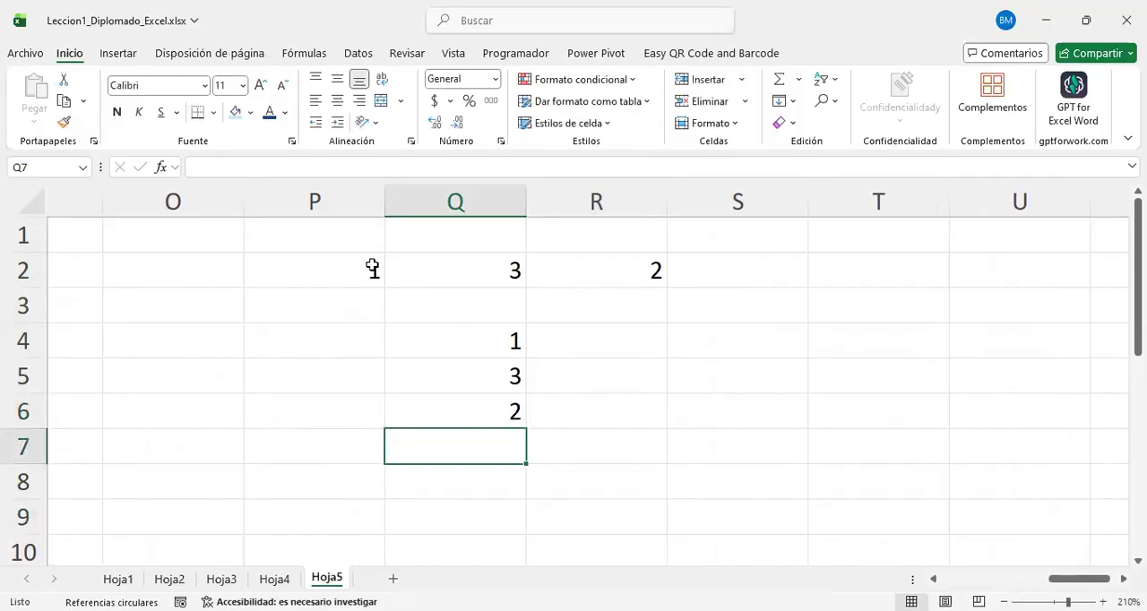
drag(373, 269, 618, 271)
drag(508, 337, 499, 435)
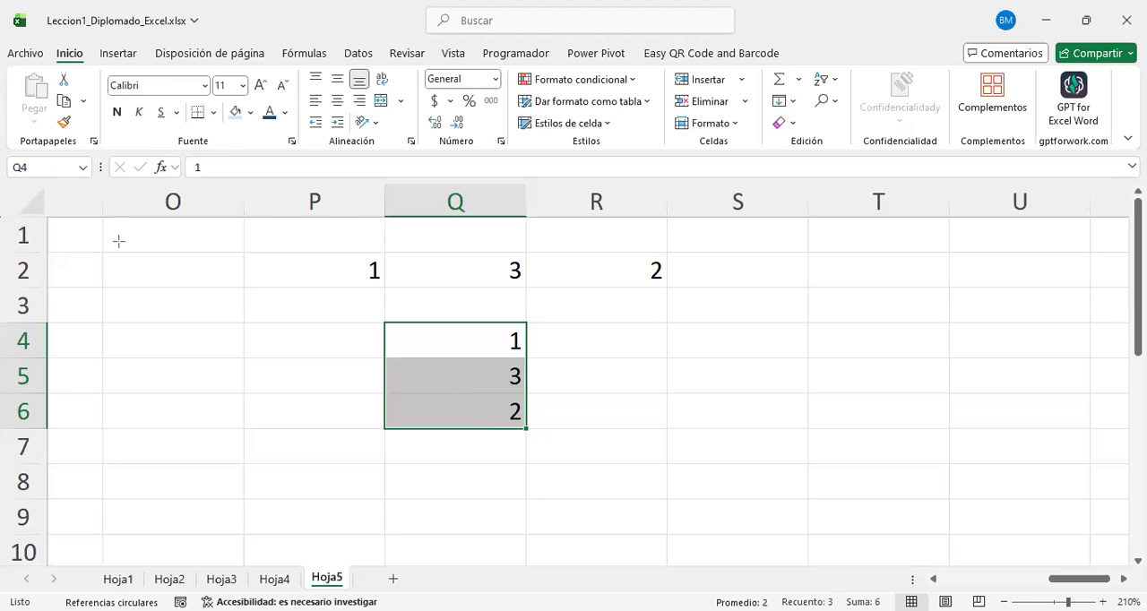
mouse_move(100, 71)
mouse_down()
mouse_move(36, 23)
mouse_move(36, 37)
mouse_up()
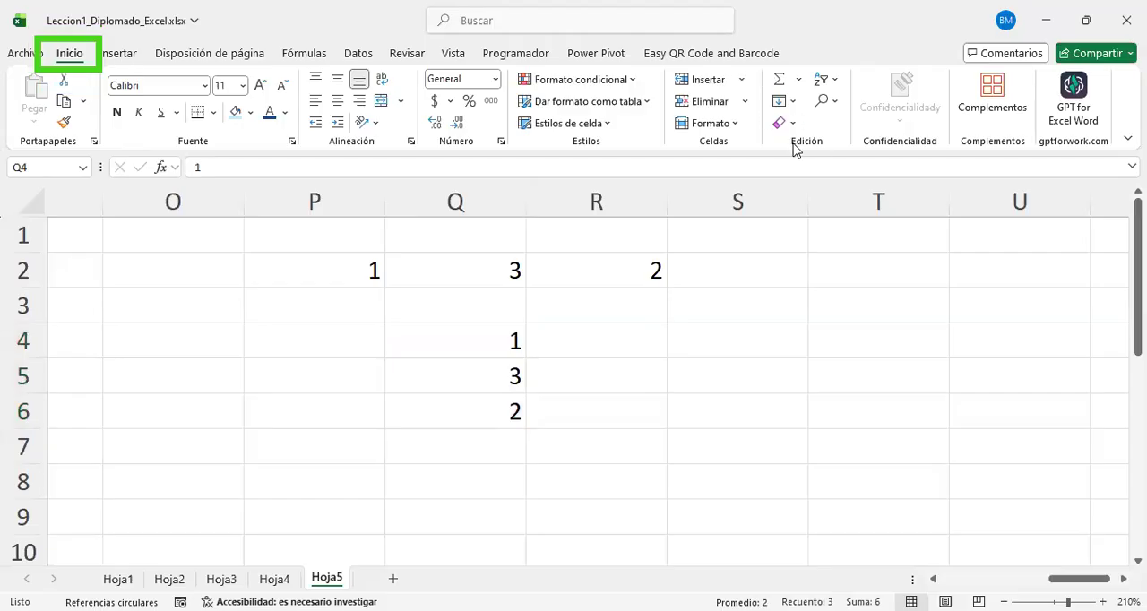
mouse_move(753, 158)
mouse_down()
mouse_move(796, 69)
mouse_move(827, 40)
mouse_move(873, 52)
mouse_up()
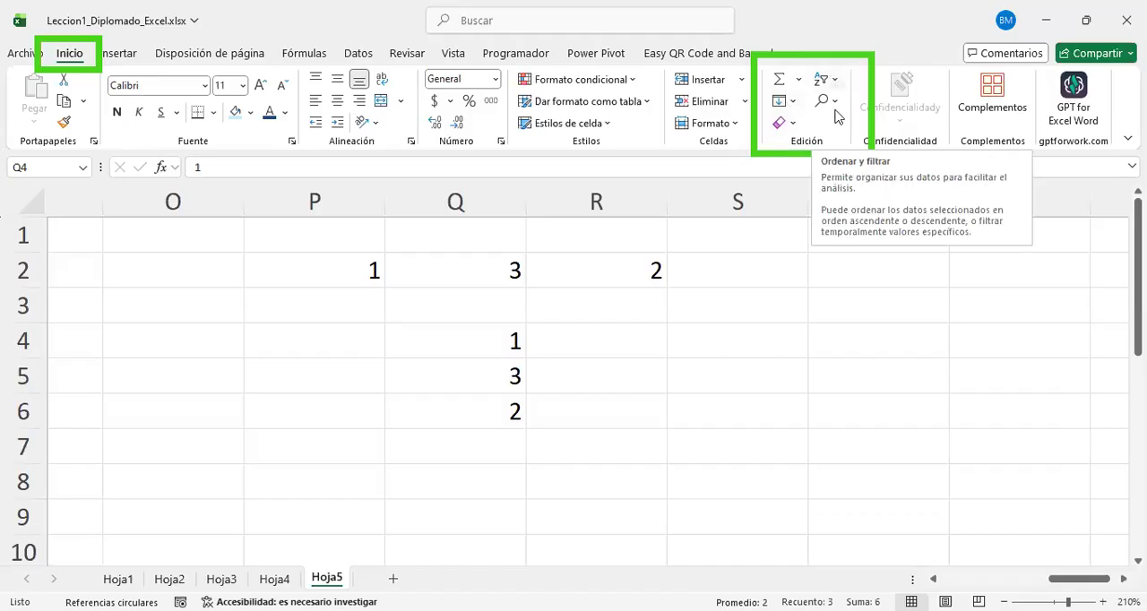
click(824, 83)
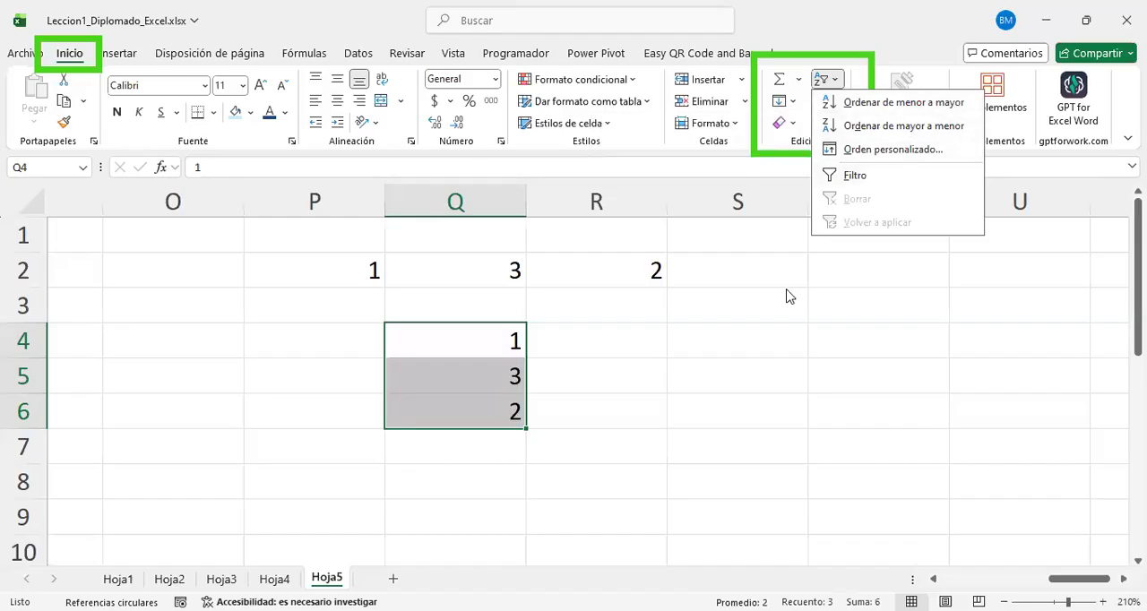
click(506, 385)
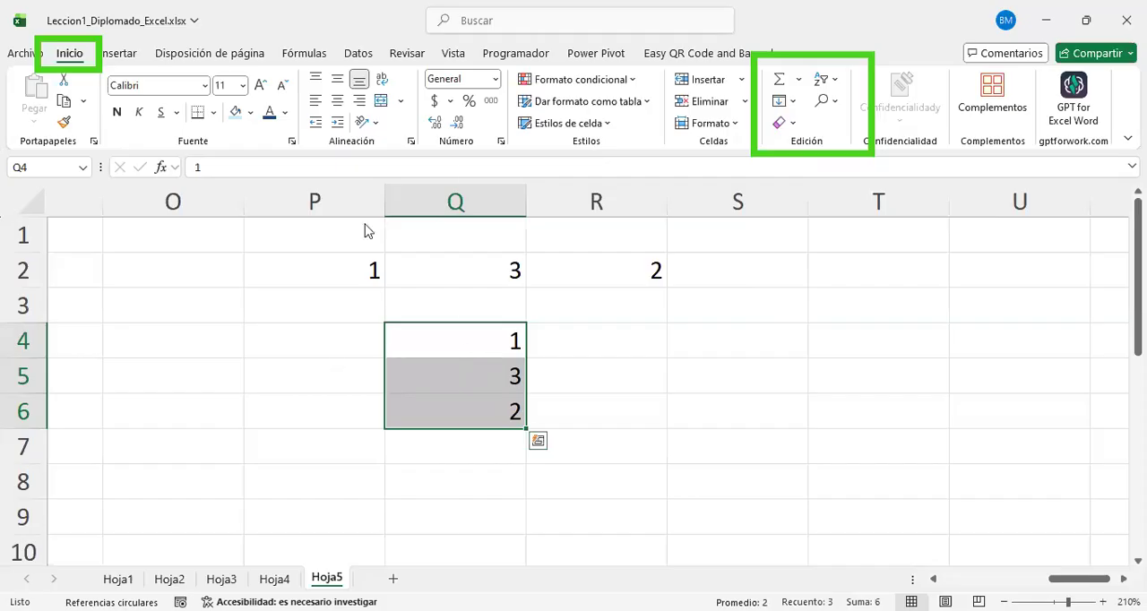
right_click(468, 359)
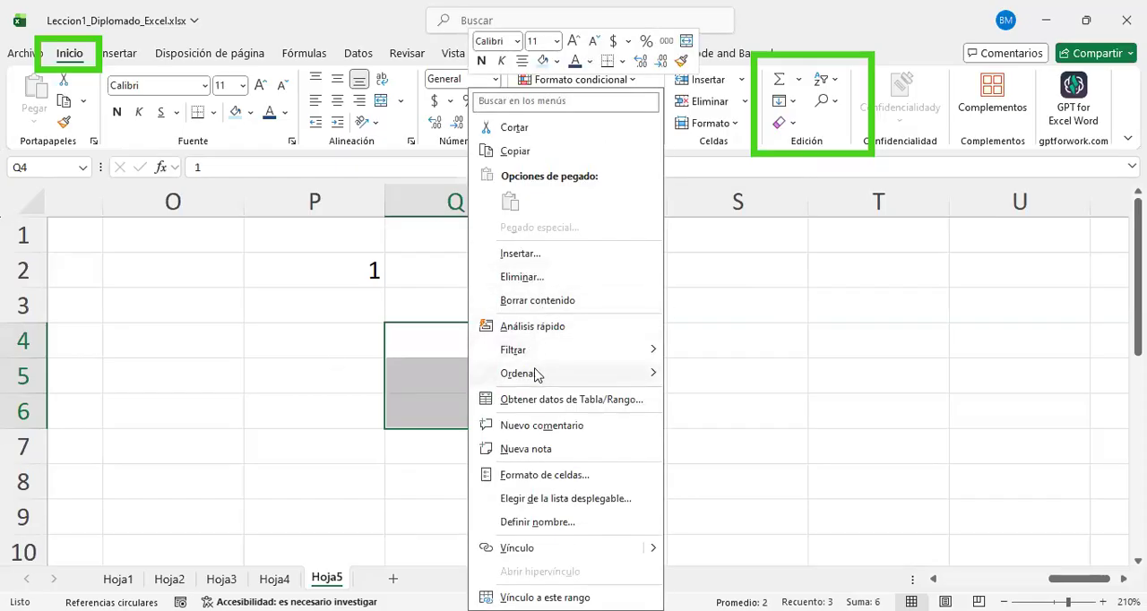
mouse_move(553, 375)
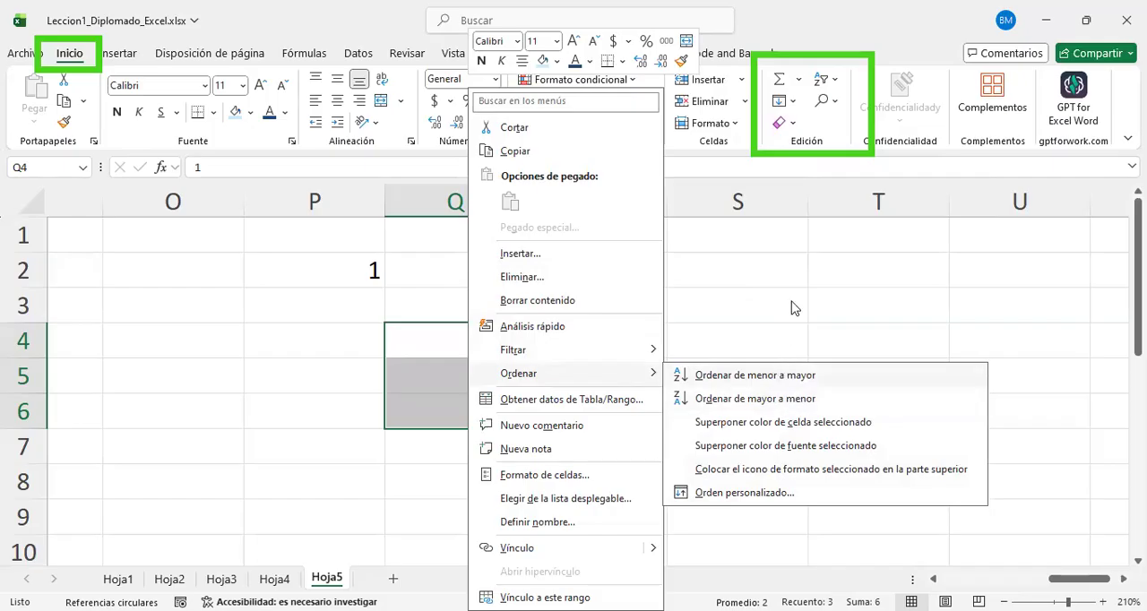
click(768, 376)
Step: Try to sort the row range P2:R2 from largest to smallest
drag(340, 265, 453, 269)
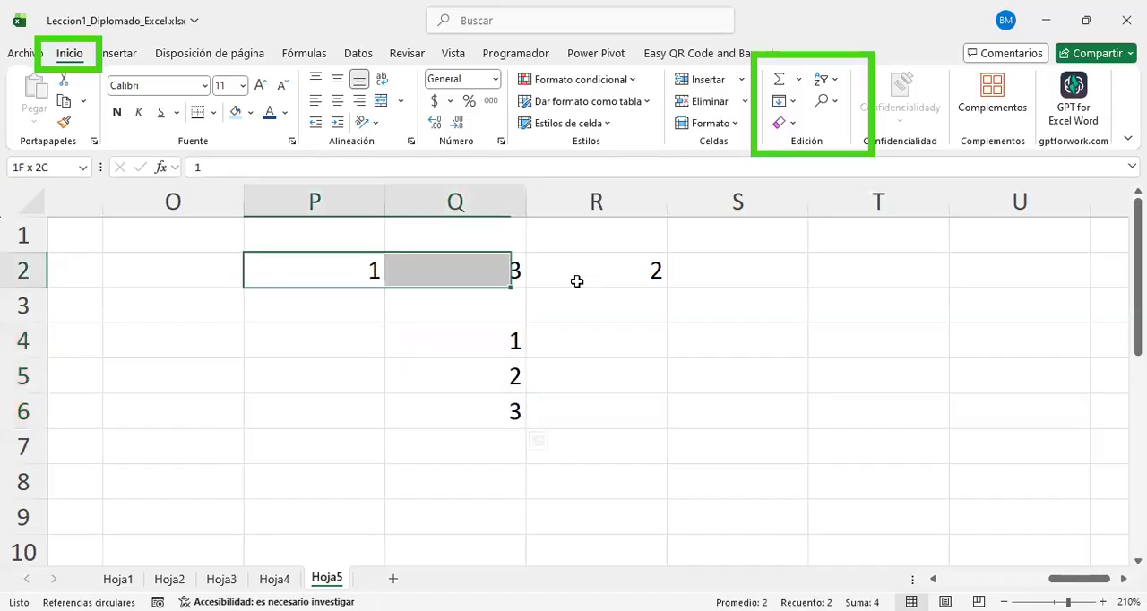
drag(577, 282, 579, 282)
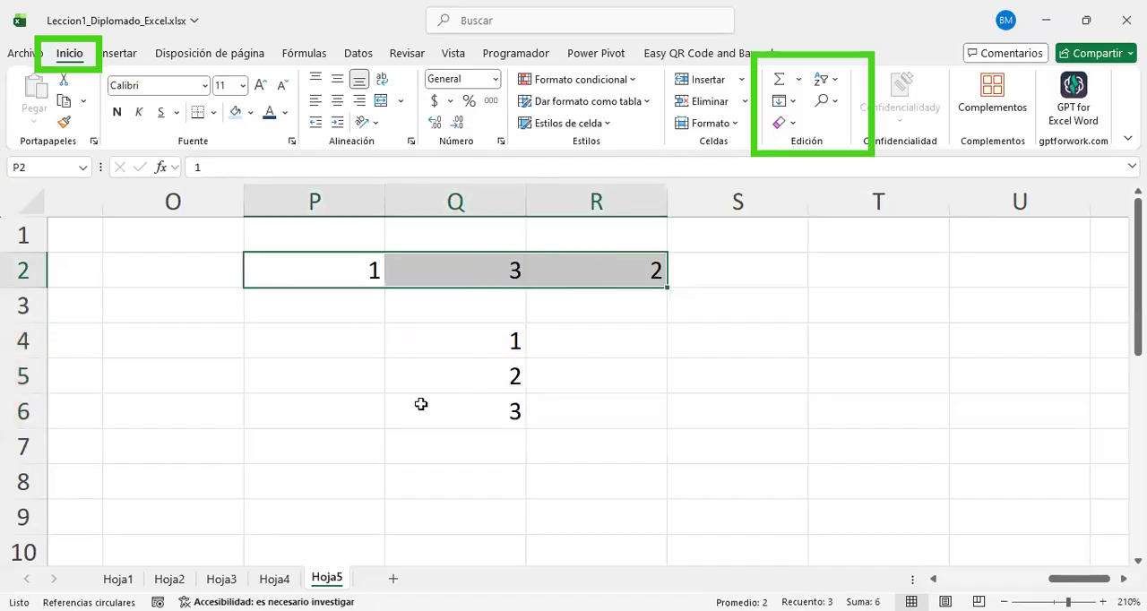
drag(335, 277, 686, 259)
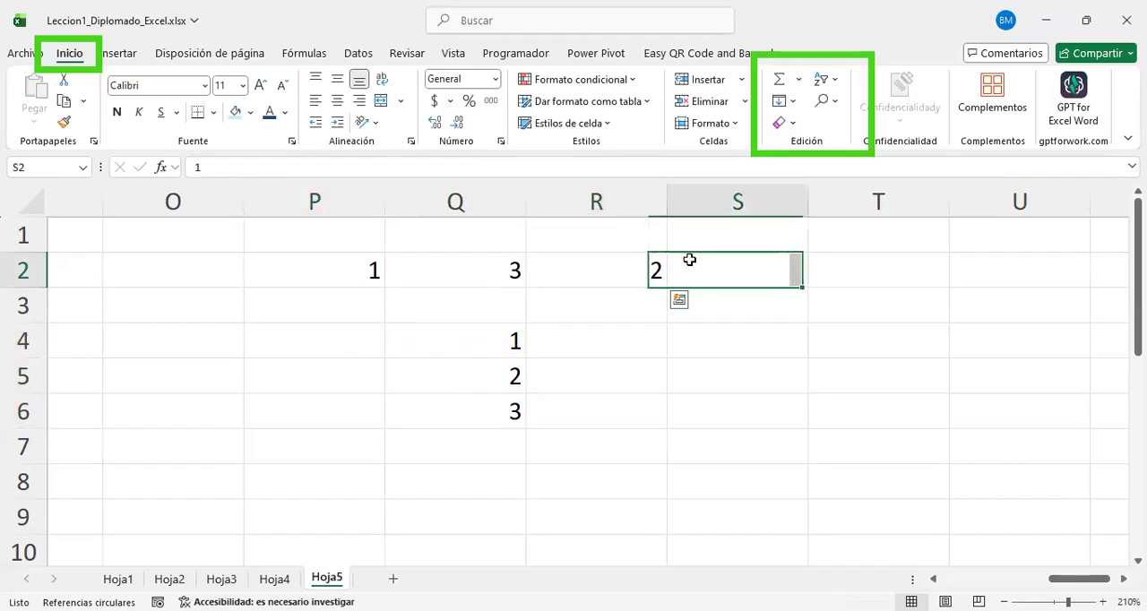
key(ctrl+z)
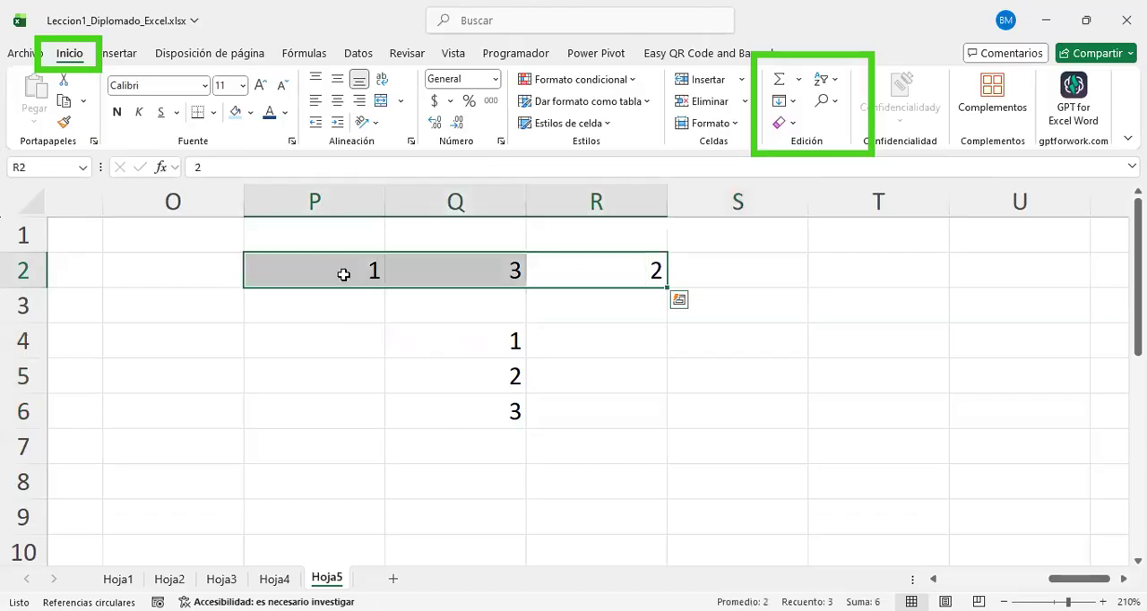
right_click(344, 271)
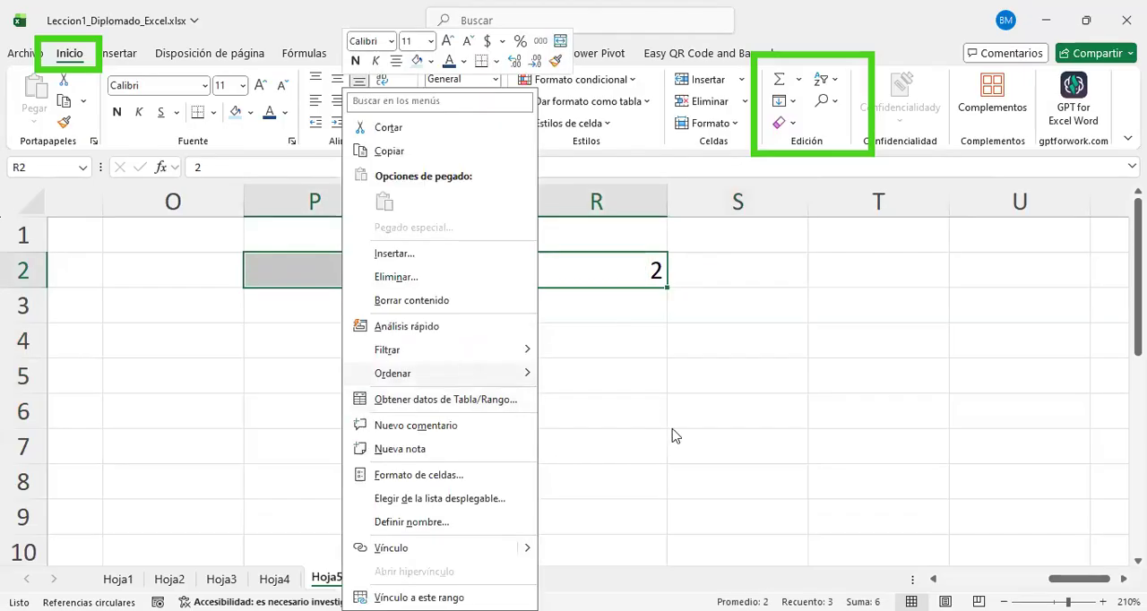
mouse_move(465, 372)
click(666, 399)
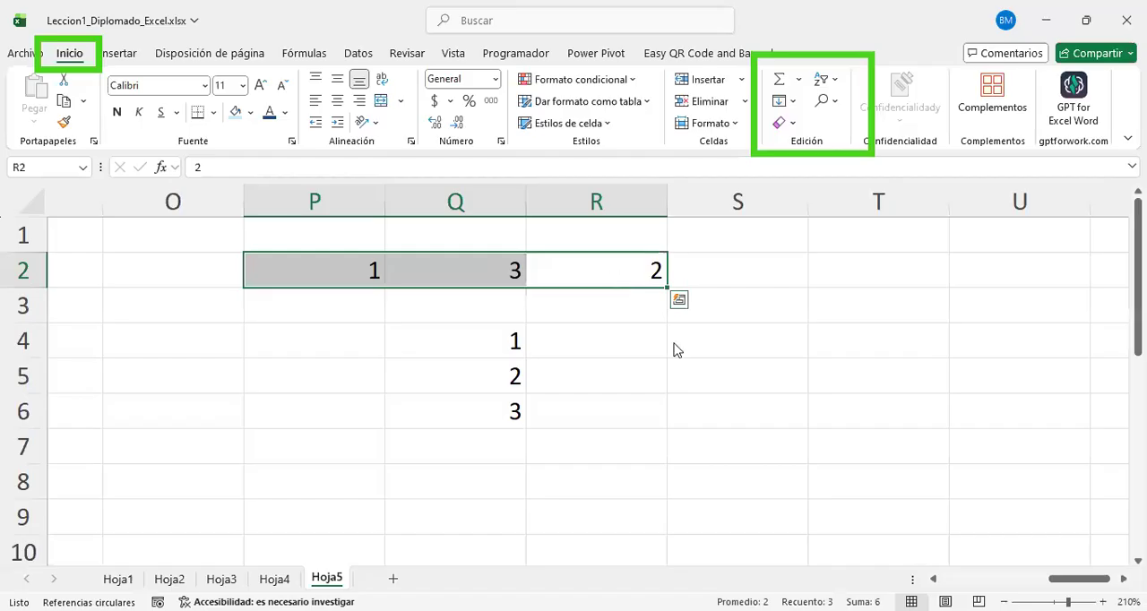
Step: Try to sort the row range P2:R2 from smallest to largest
right_click(615, 272)
mouse_move(687, 373)
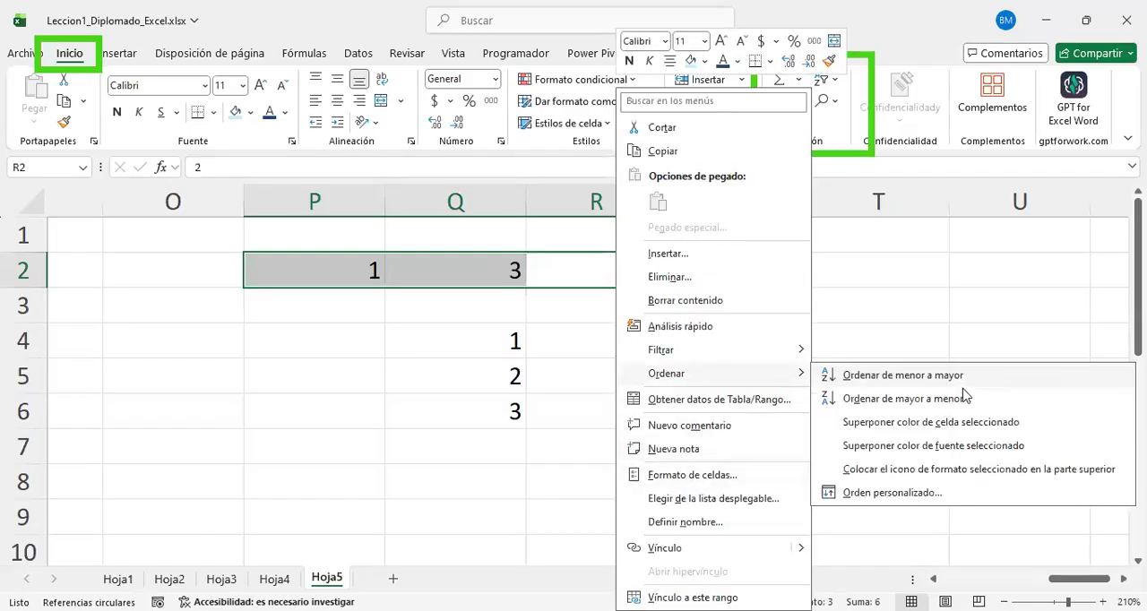
click(957, 383)
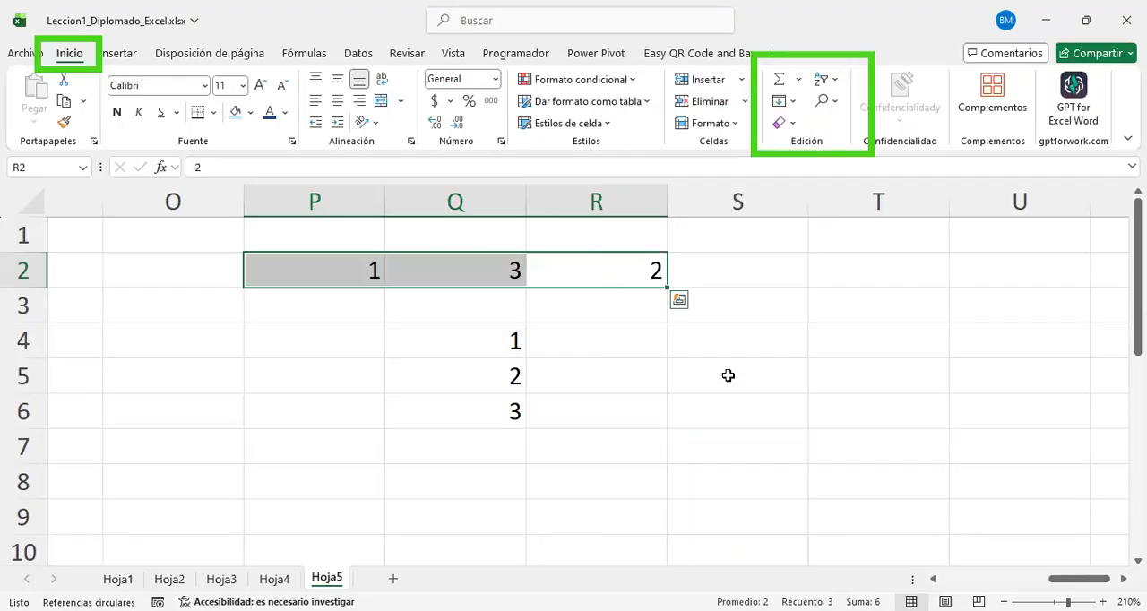
click(653, 364)
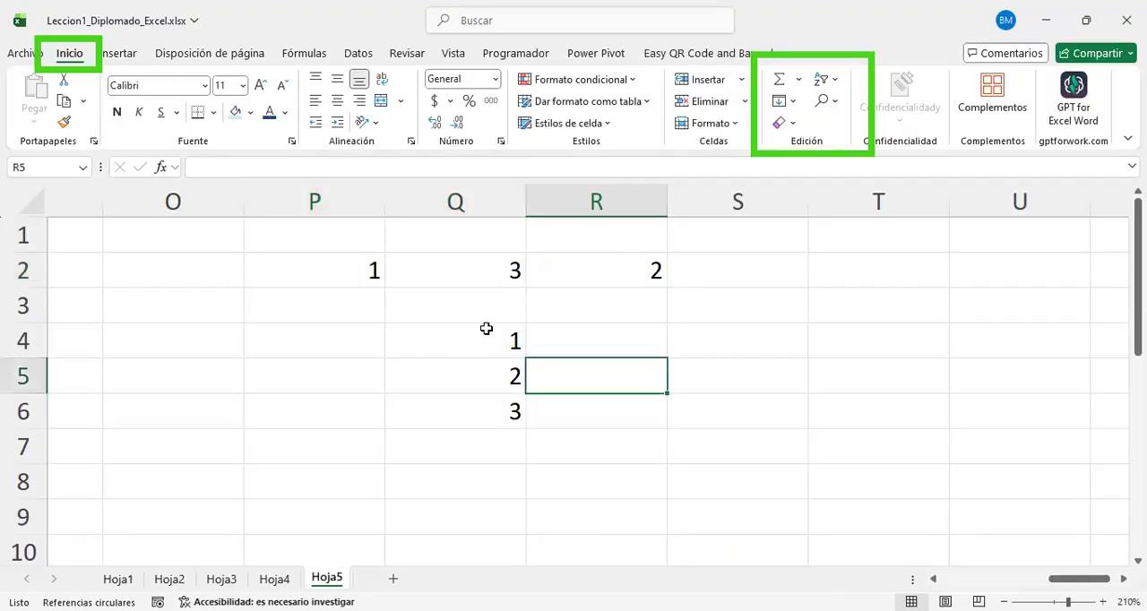
Step: Sort the column range Q4:Q6 from largest to smallest
drag(310, 268, 622, 273)
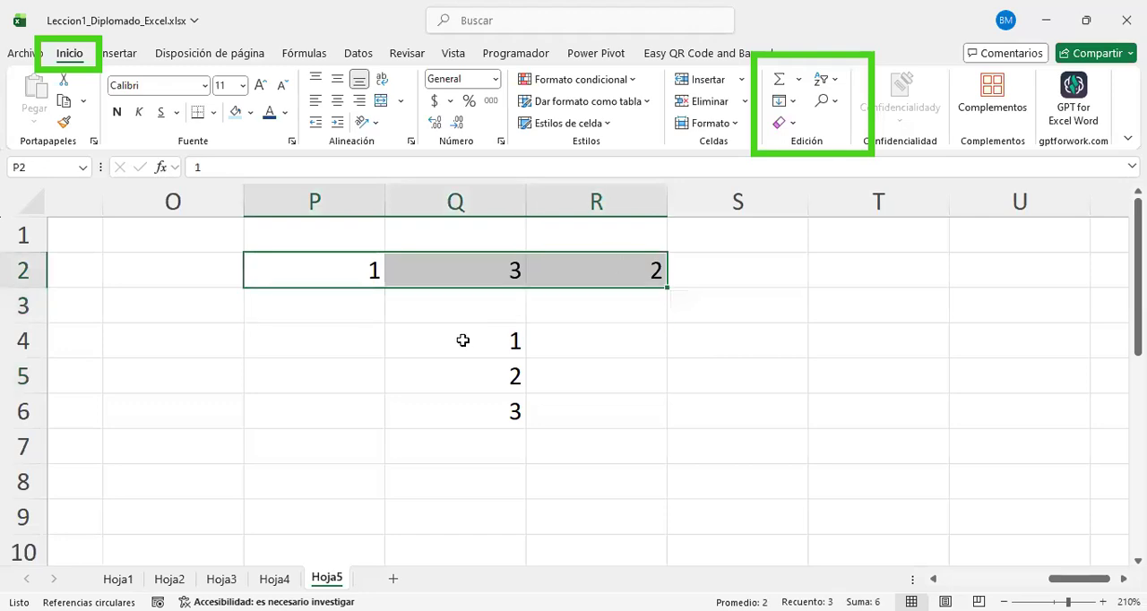
drag(486, 343, 485, 396)
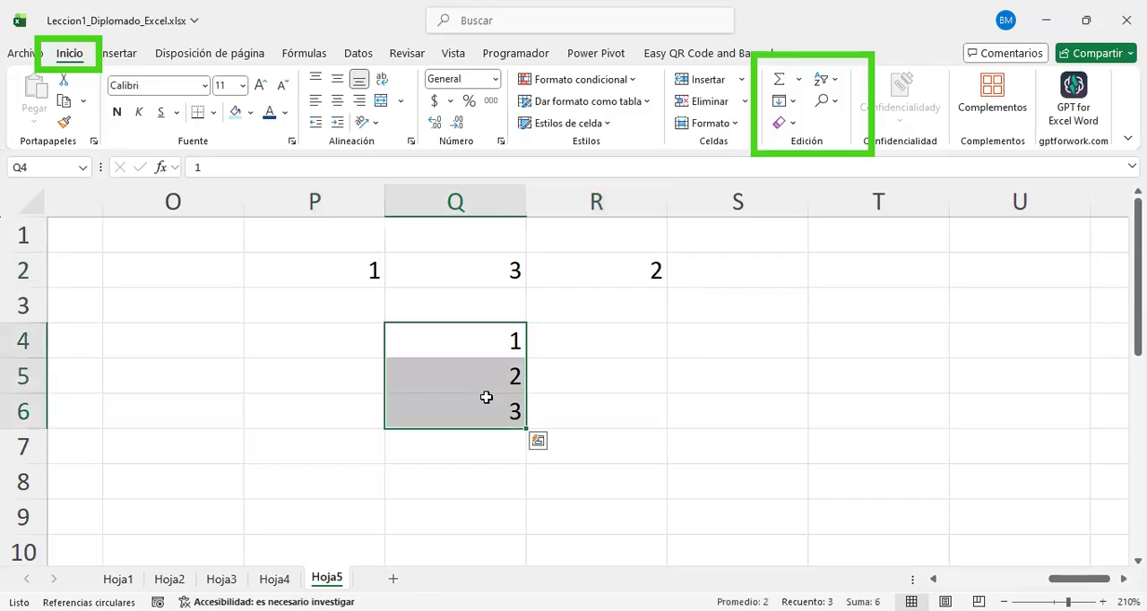
right_click(489, 402)
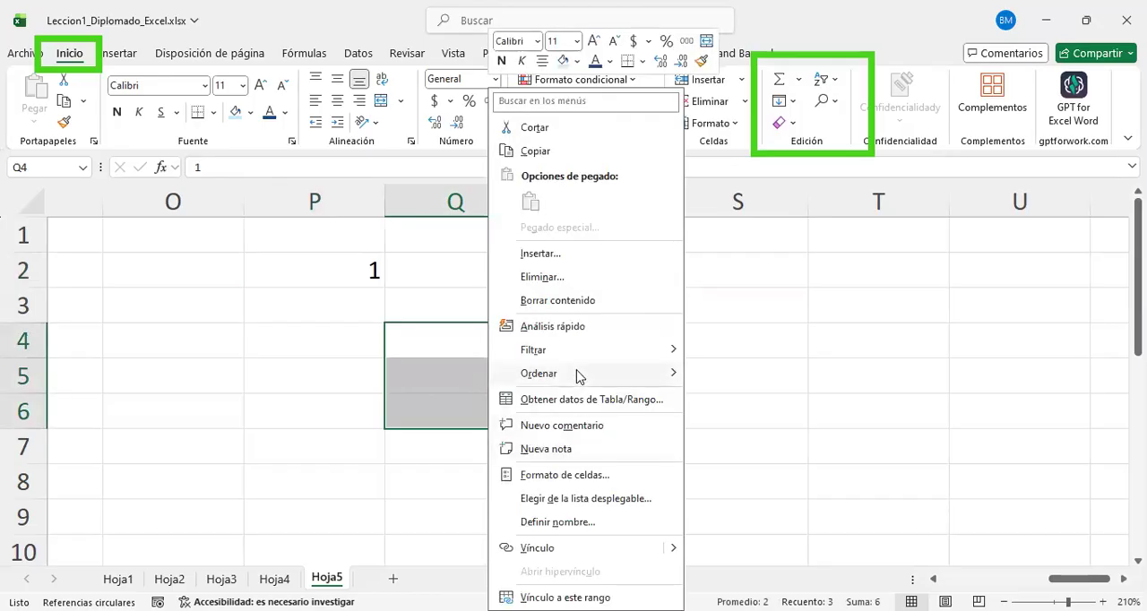
click(755, 401)
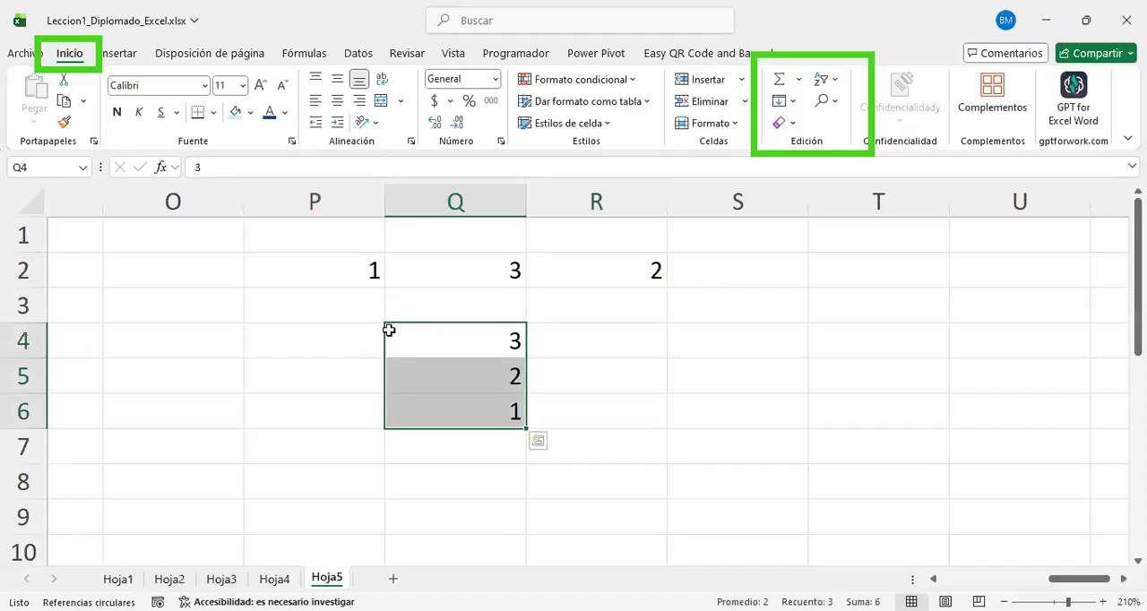
Step: Retry both the ascending and the descending Sort & Filter order on the horizontal range P2:R2
drag(364, 261, 545, 277)
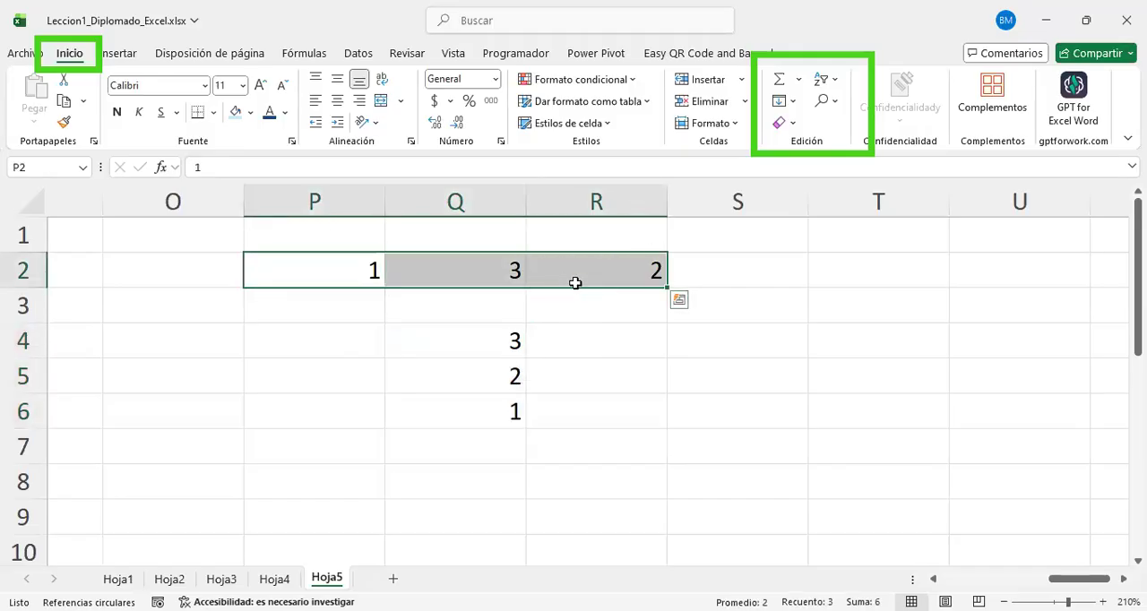
right_click(578, 276)
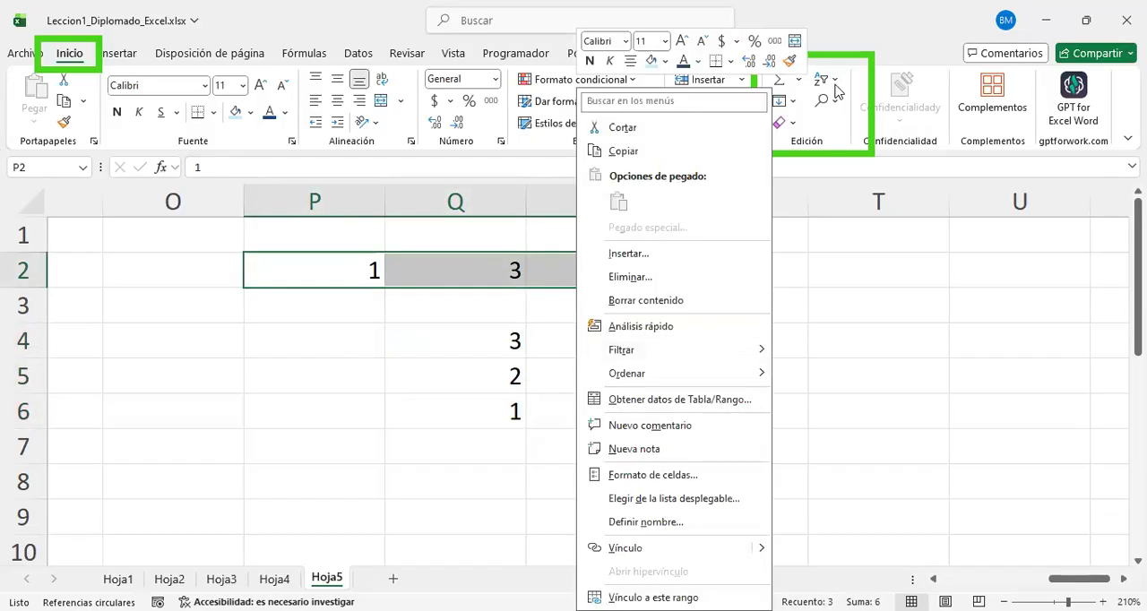
click(834, 83)
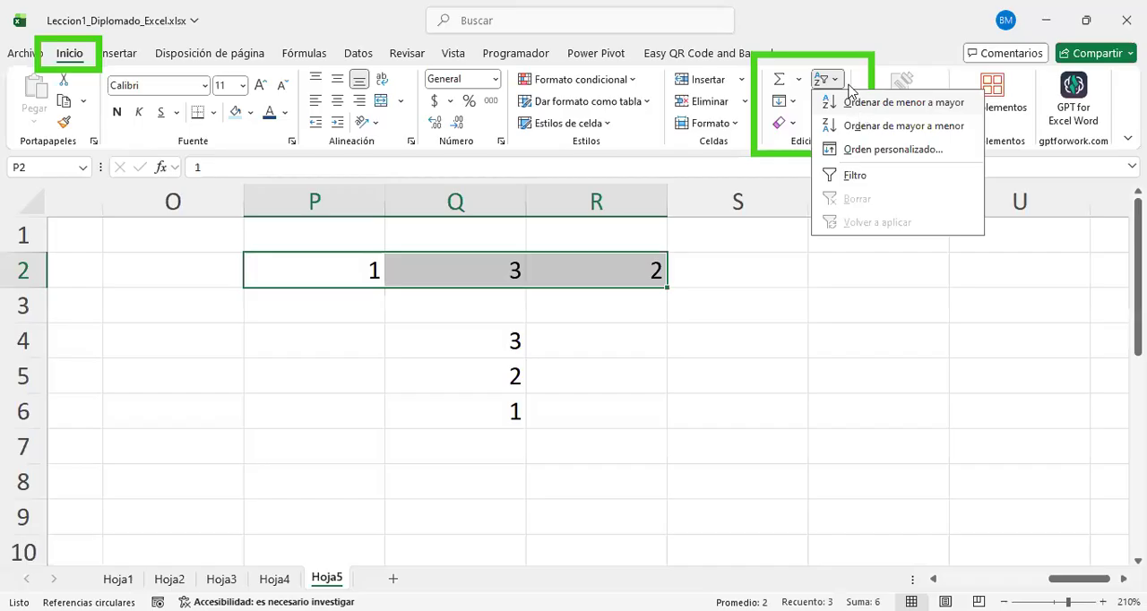
click(846, 82)
click(842, 80)
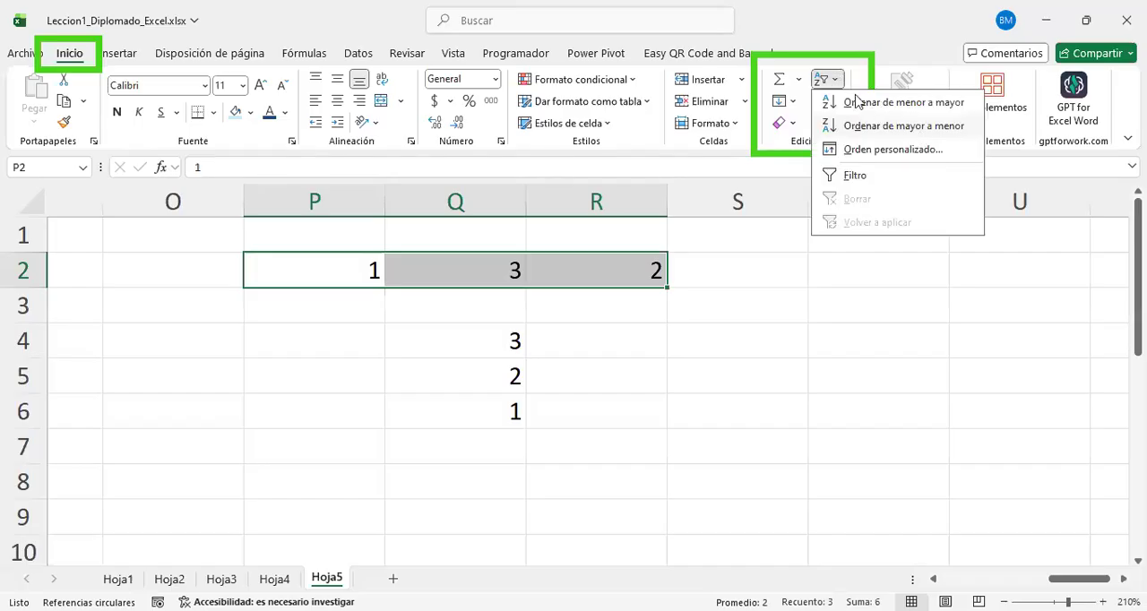
click(856, 101)
click(833, 80)
click(846, 128)
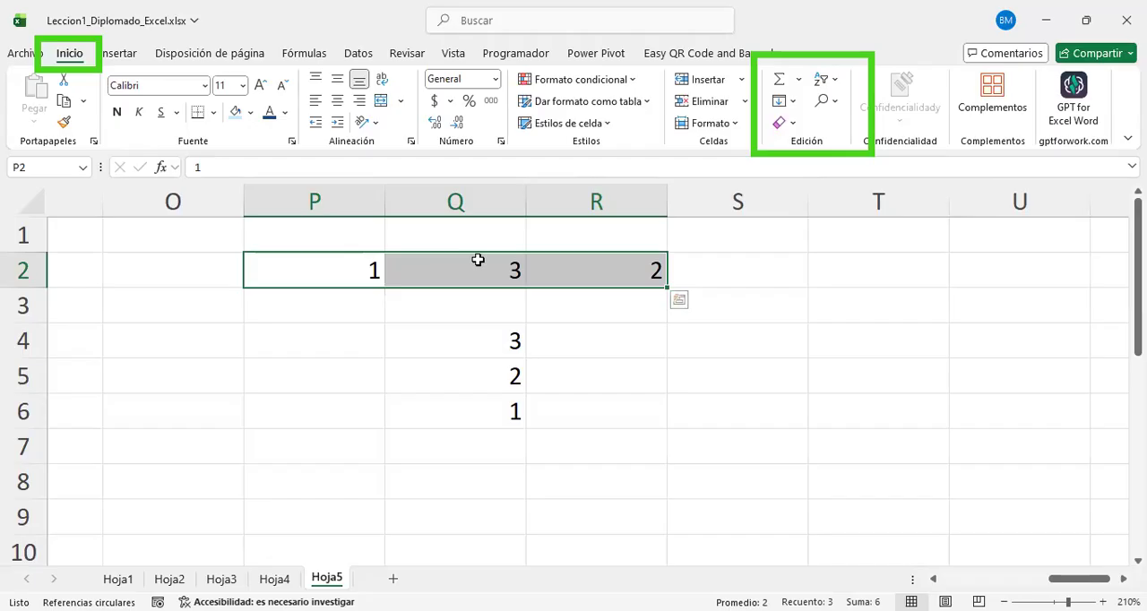
drag(338, 281, 562, 255)
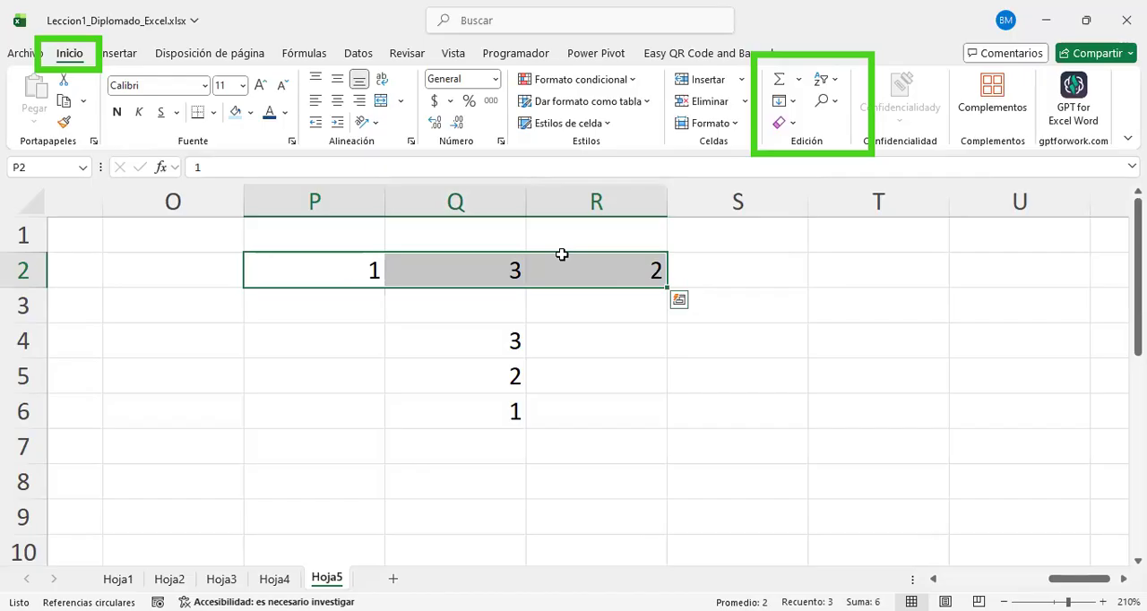
click(575, 361)
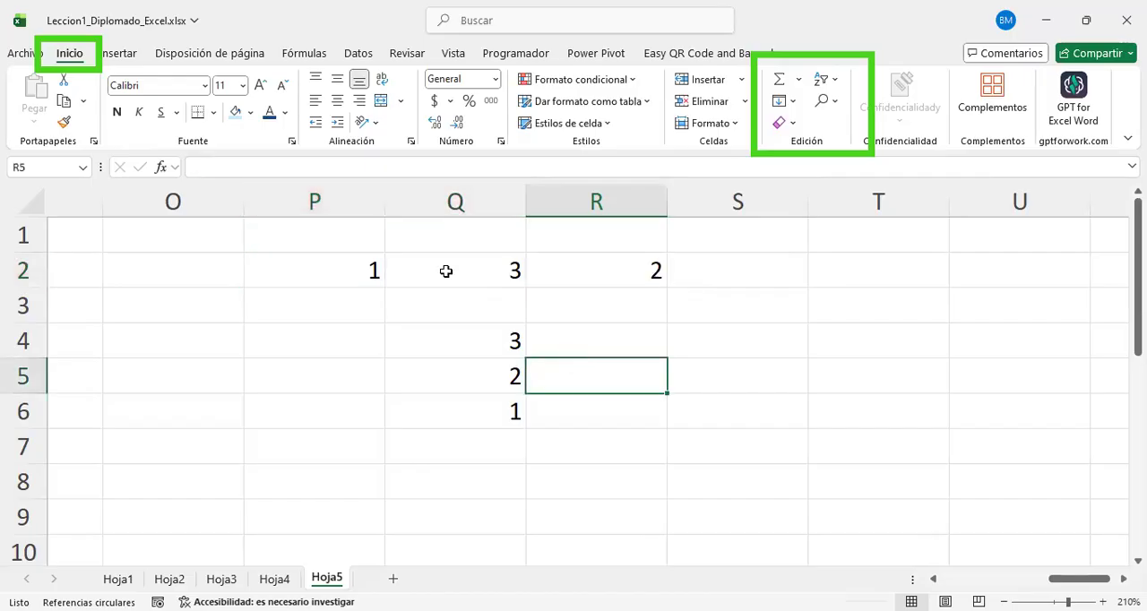
drag(505, 335, 515, 412)
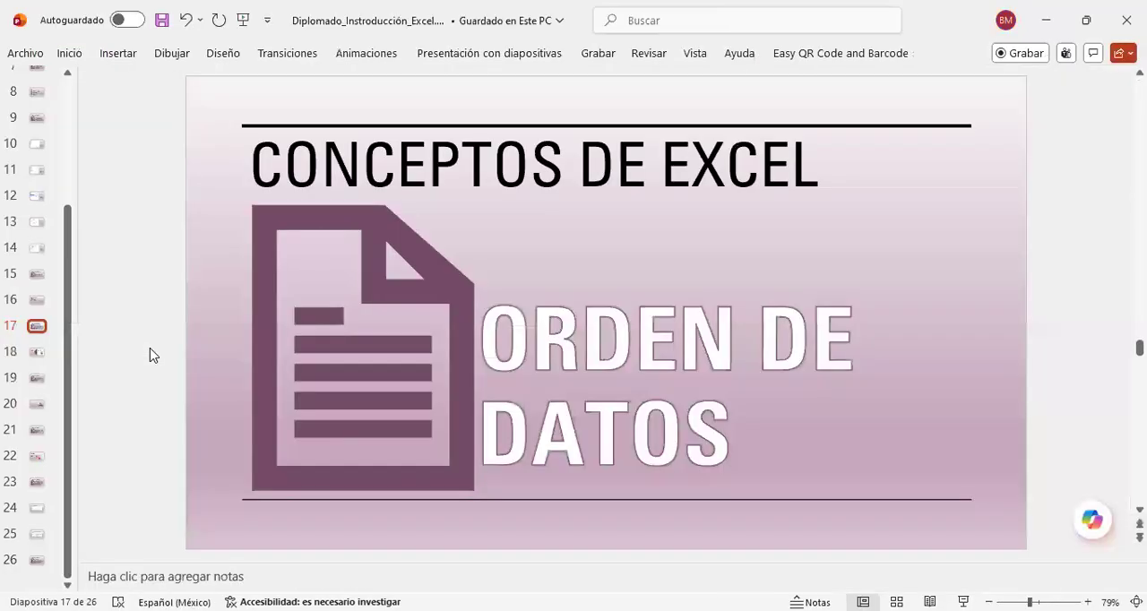
Step: Switch to the PowerPoint presentation and review the "Ordenamiento de datos" slide on text, number and date sorting
scroll(152, 354, down, 1)
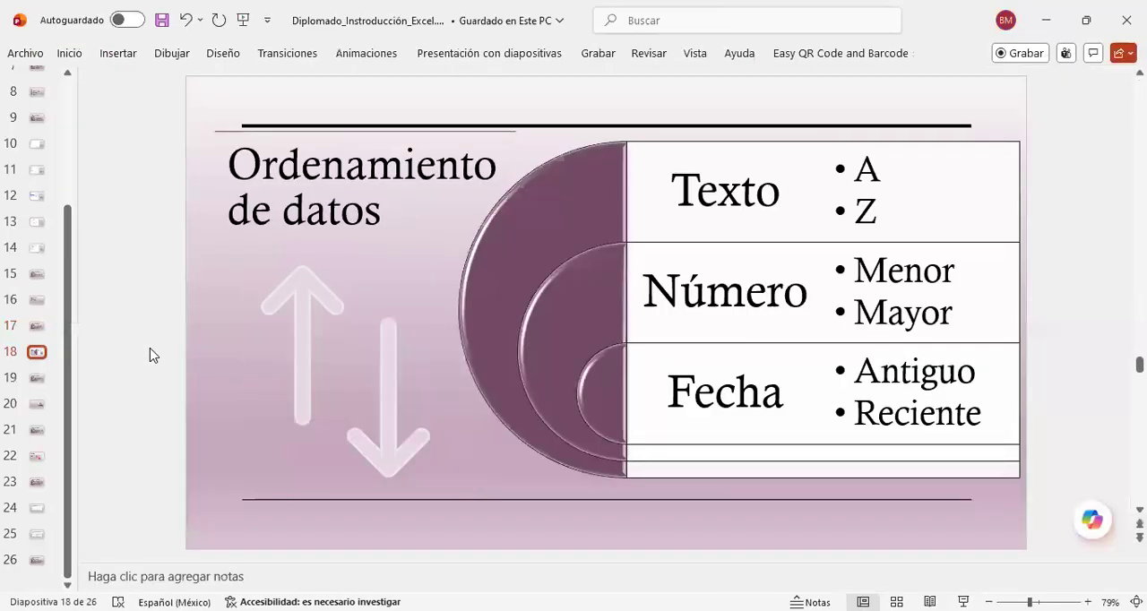
click(878, 219)
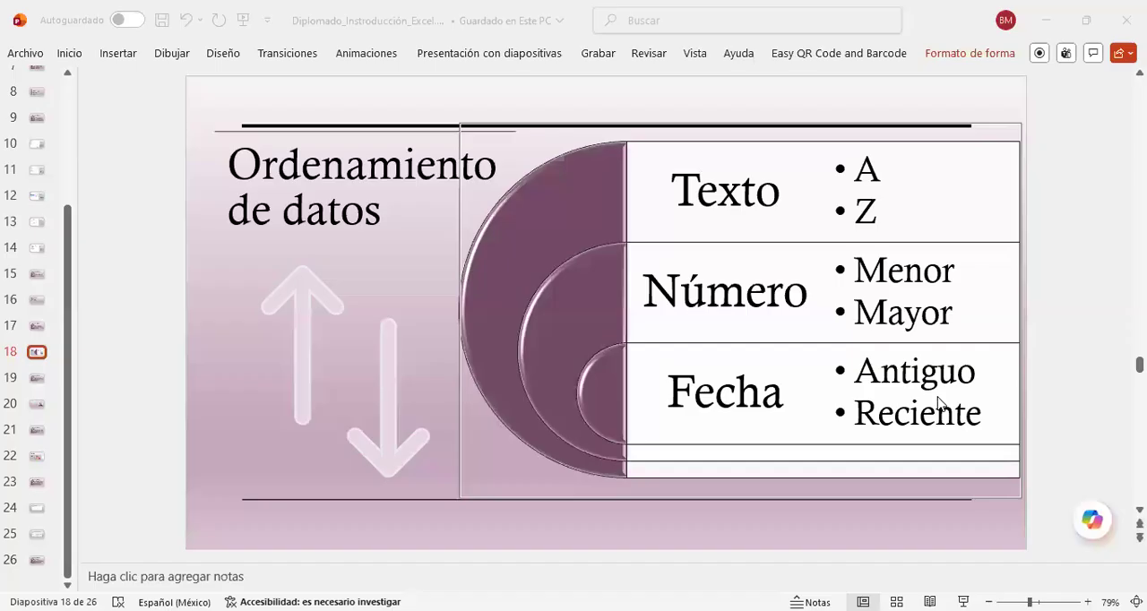
Step: Switch back to the Excel workbook and inspect the Ubicación and Categoría columns of the supplier data on sheet Hoja1
key(alt+Tab)
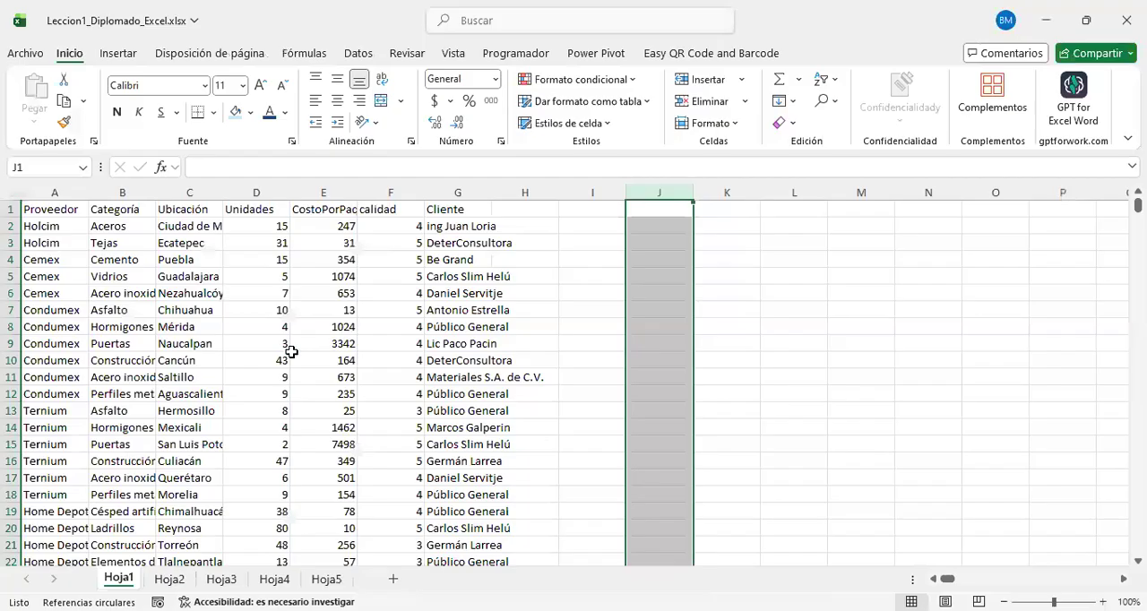
click(215, 244)
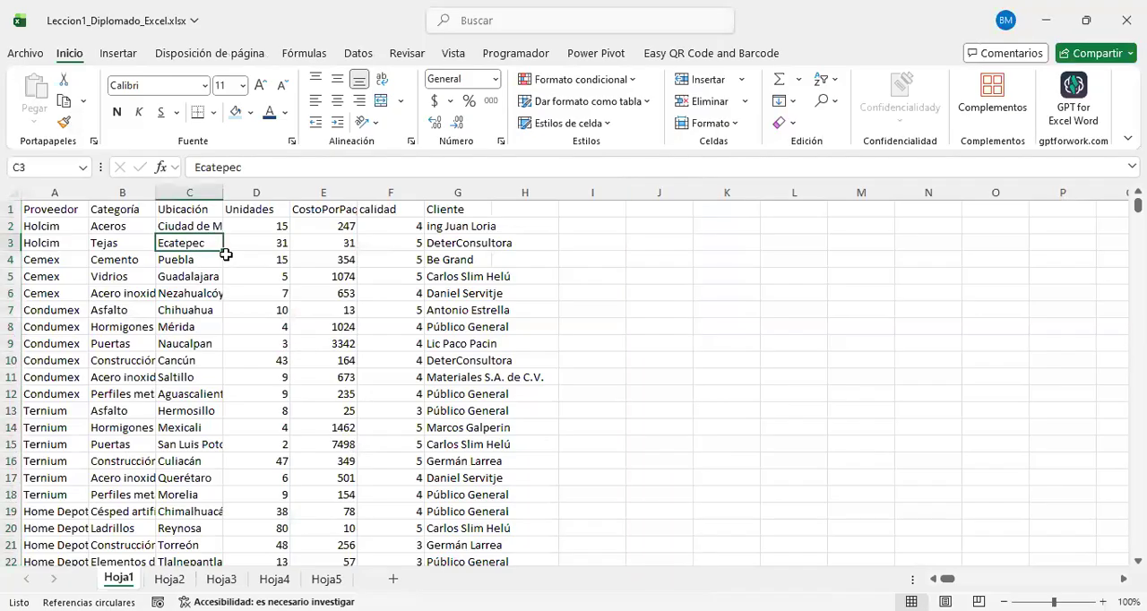
click(125, 294)
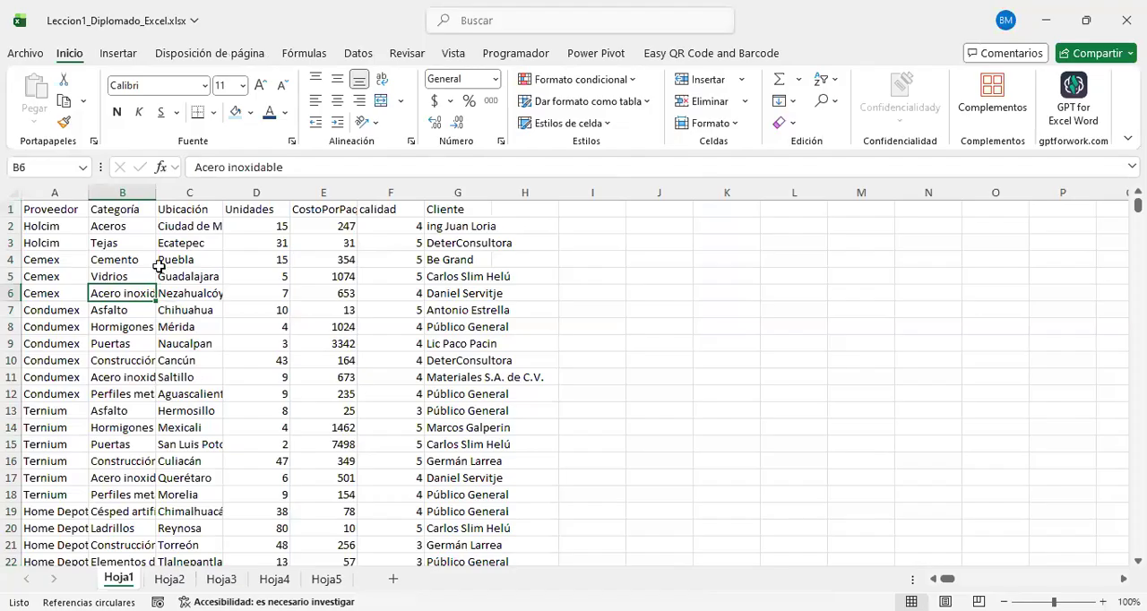
click(133, 244)
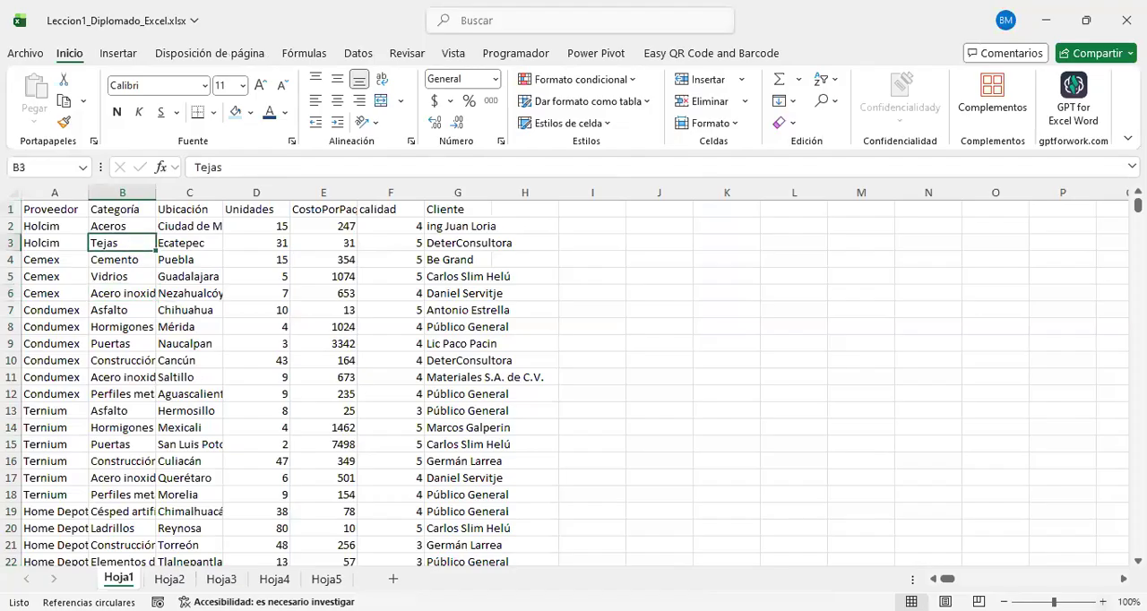
Step: Examine the supplier table on Hoja1 at 140% zoom, focusing on the entries under the Categoría header
scroll(532, 360, up, 4)
click(531, 359)
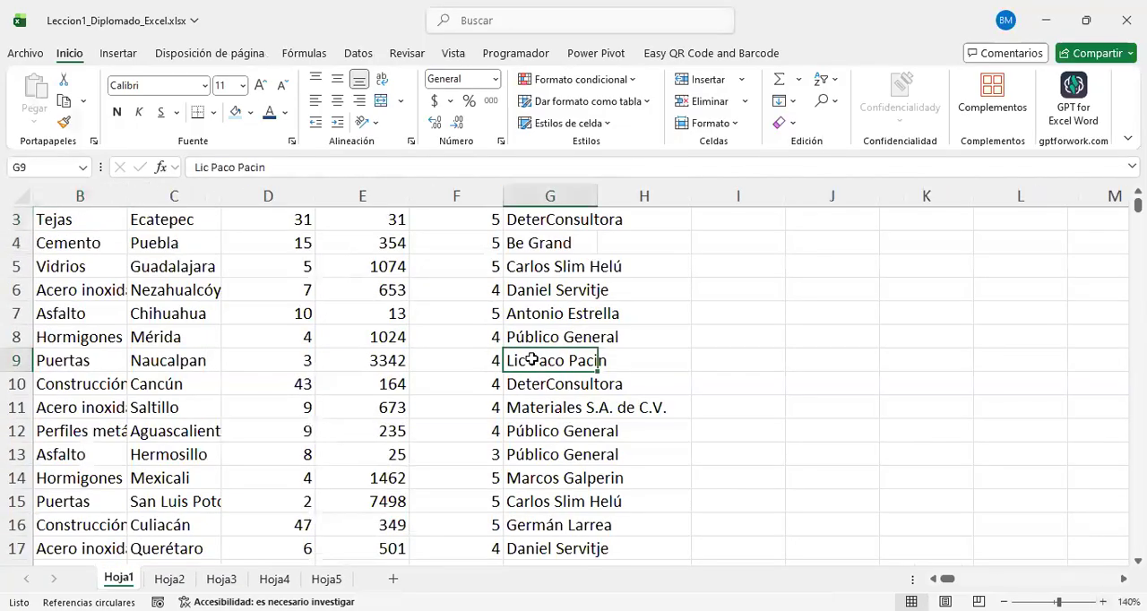
scroll(531, 360, left, 1)
scroll(531, 359, up, 1)
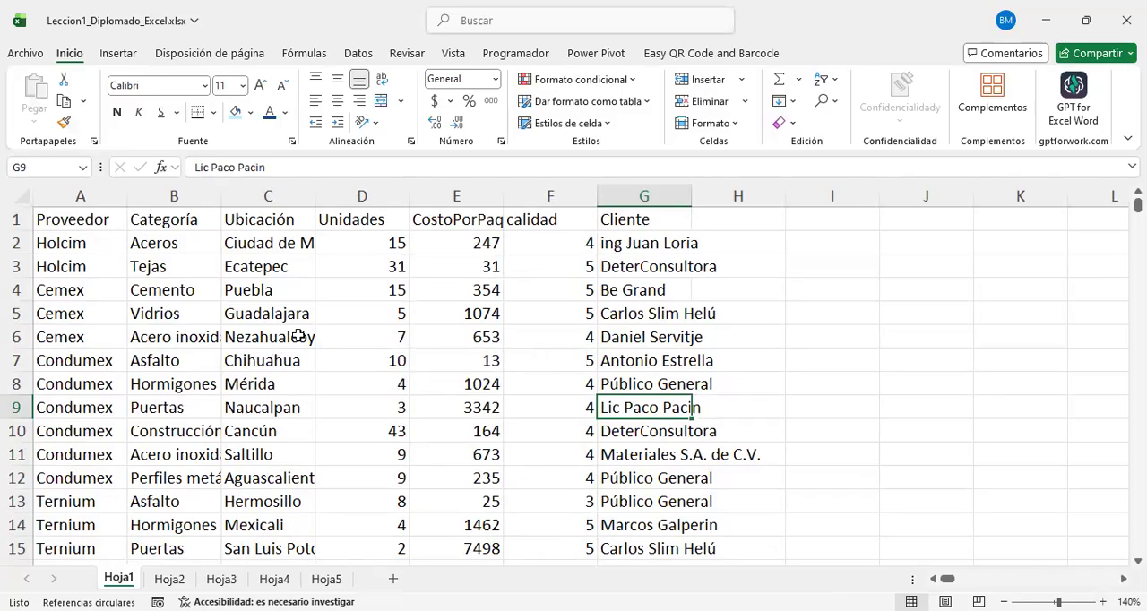
click(188, 221)
drag(187, 324, 192, 529)
click(197, 225)
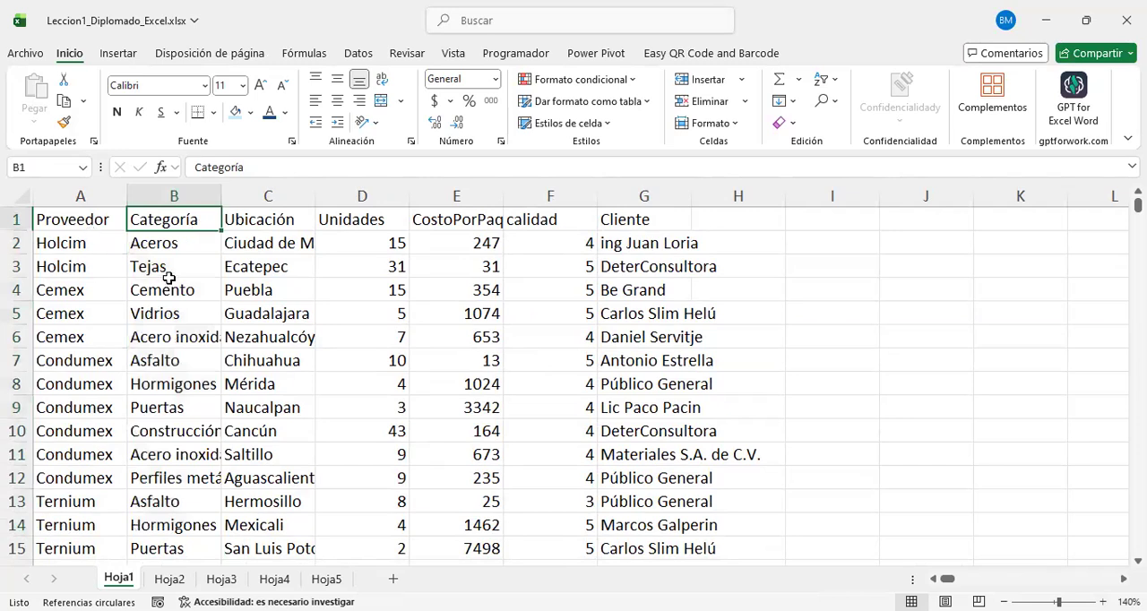
drag(175, 243, 192, 501)
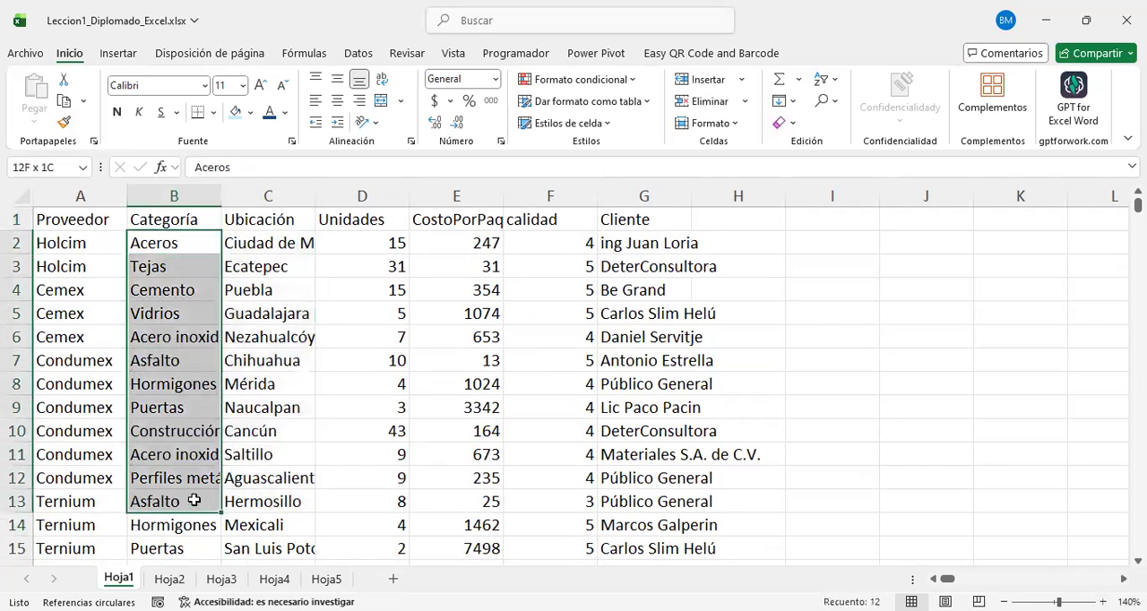
click(191, 220)
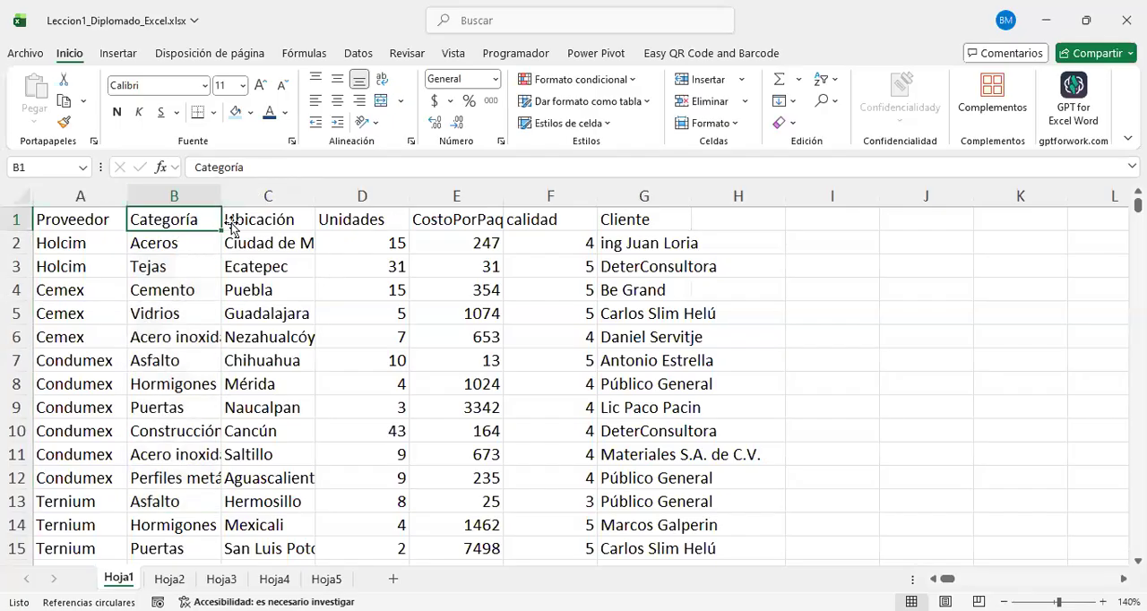
click(189, 247)
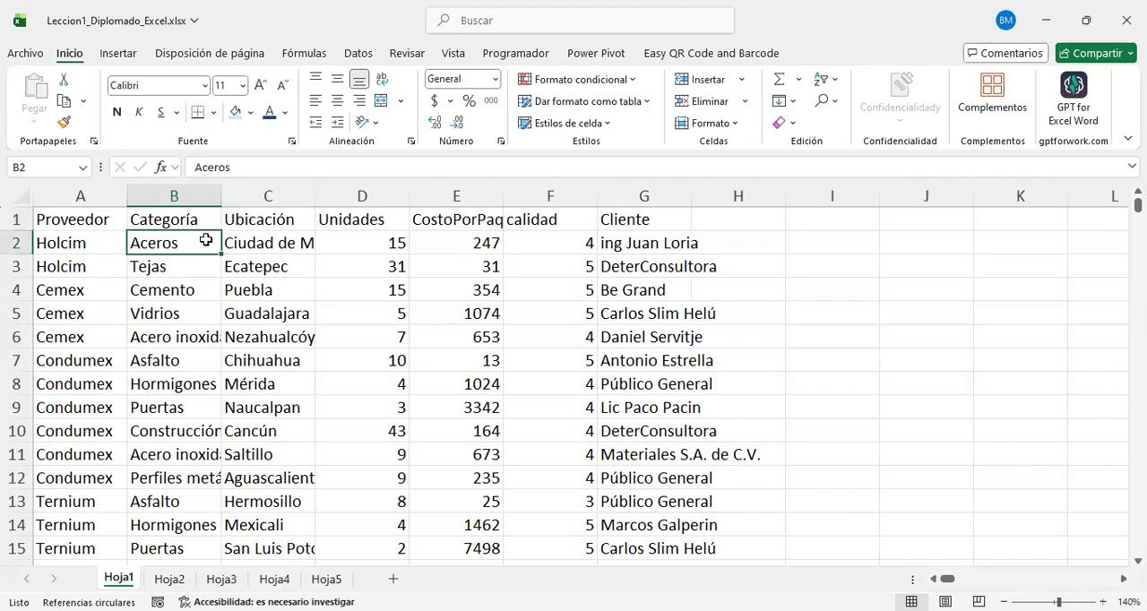
drag(202, 242, 199, 358)
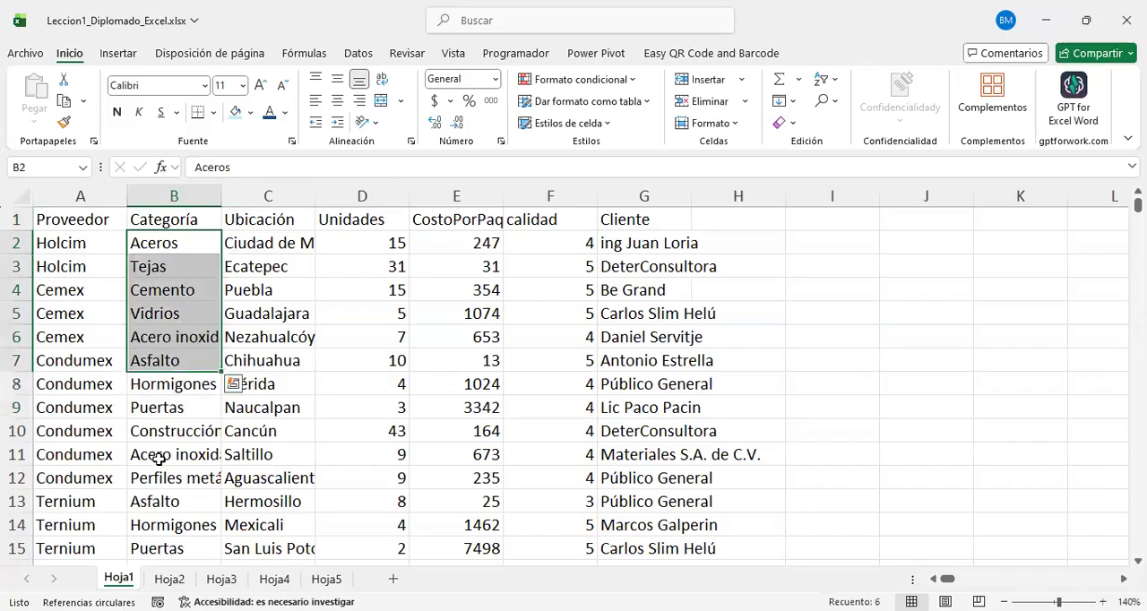
Step: Sort Categoría cells B4:B11 from A to Z, expanding the selection to include the adjacent table data
click(158, 460)
drag(171, 292, 161, 455)
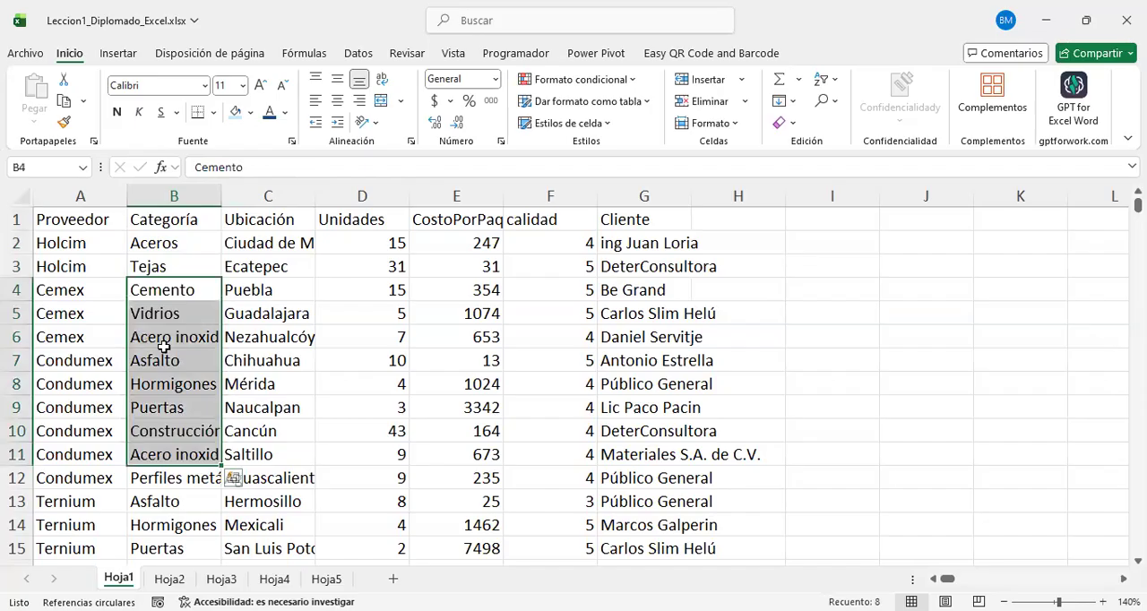
right_click(165, 340)
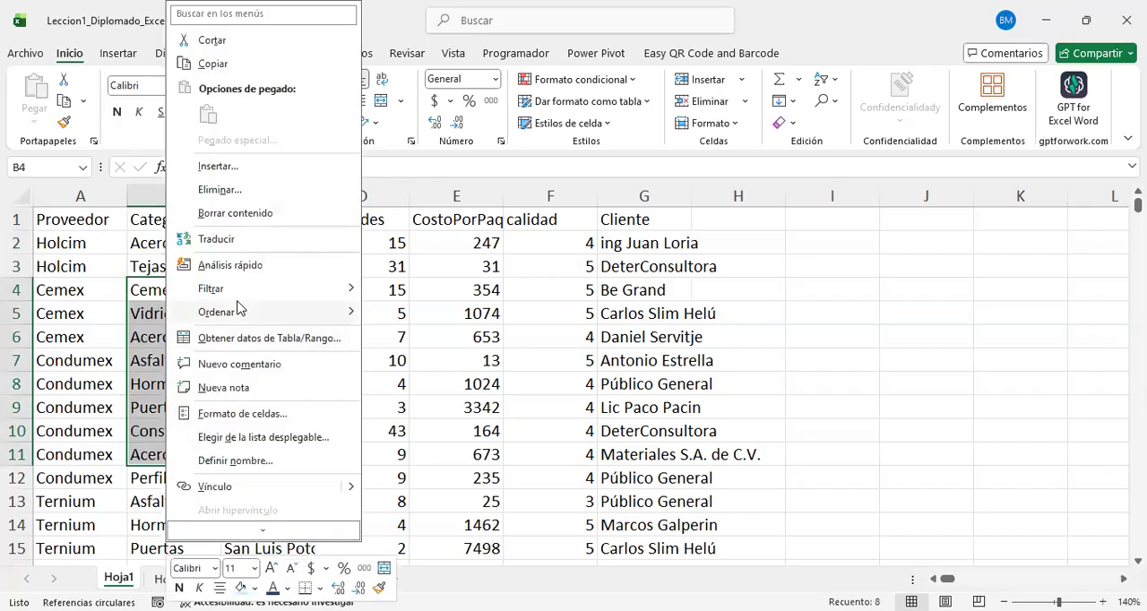
mouse_move(238, 309)
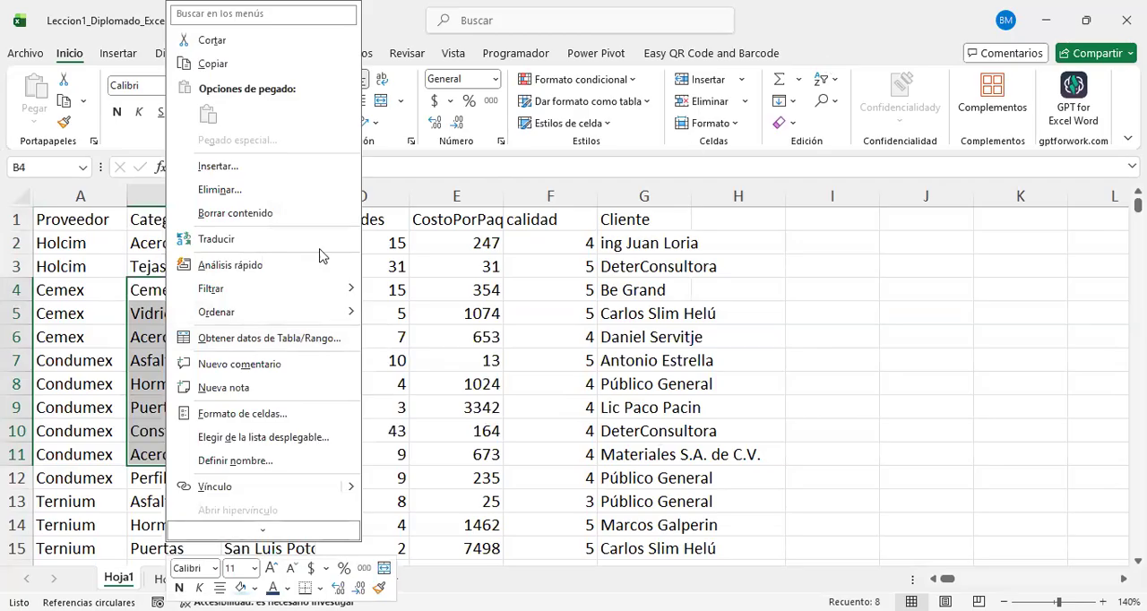
mouse_move(340, 311)
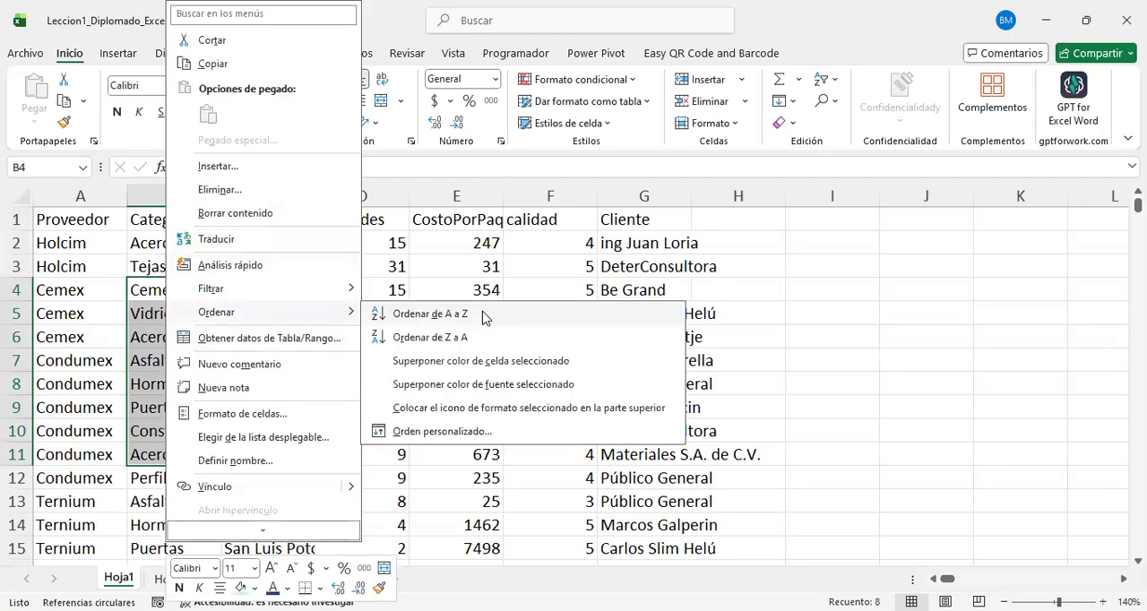
click(484, 315)
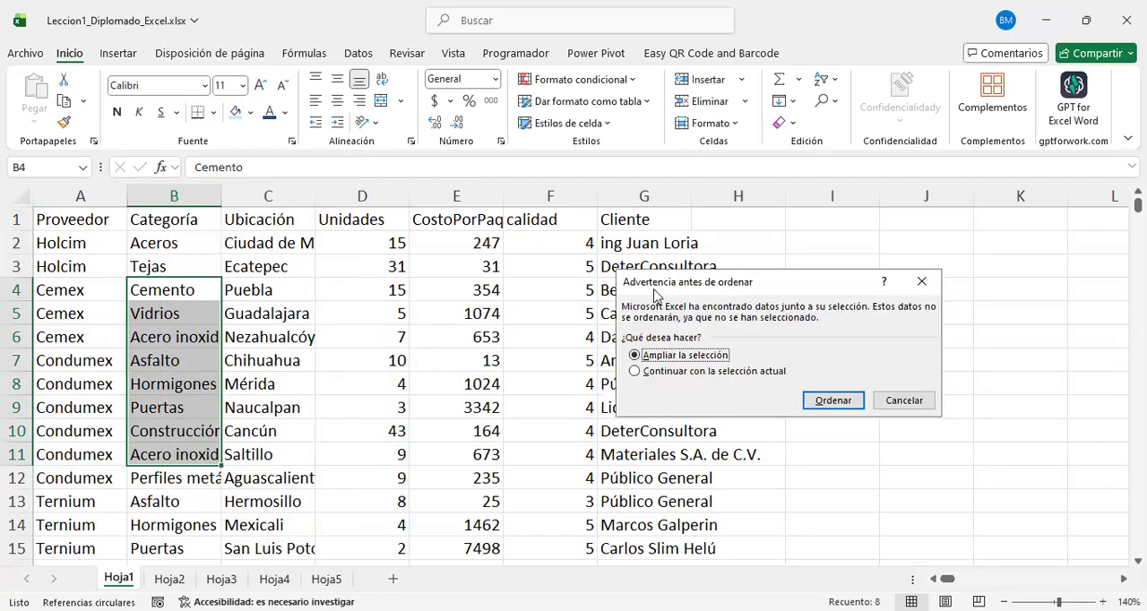
drag(654, 295, 728, 307)
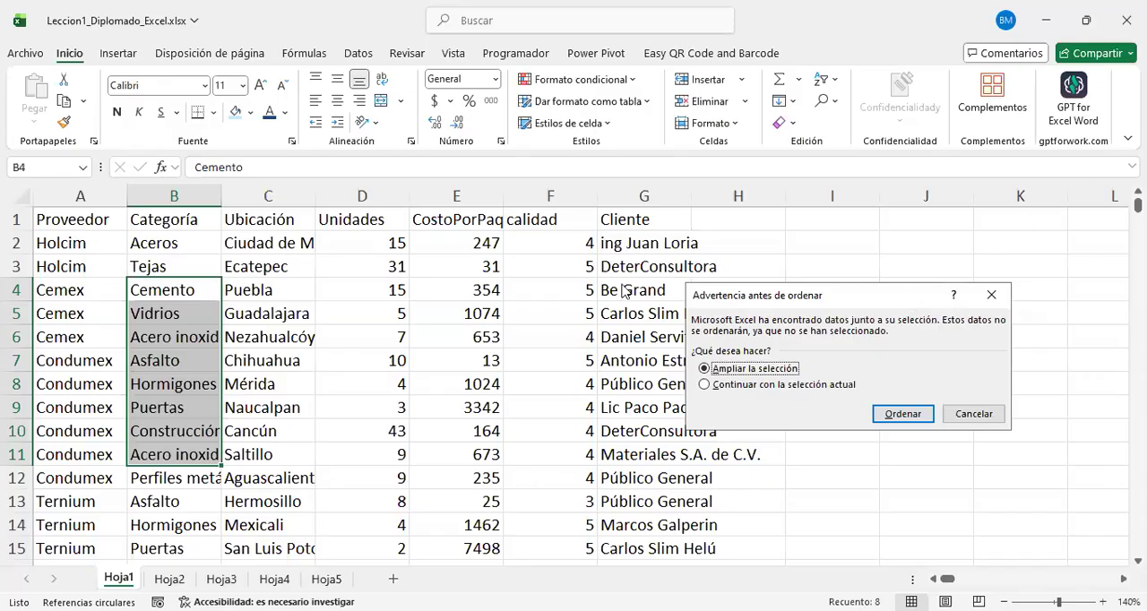
drag(913, 305, 624, 291)
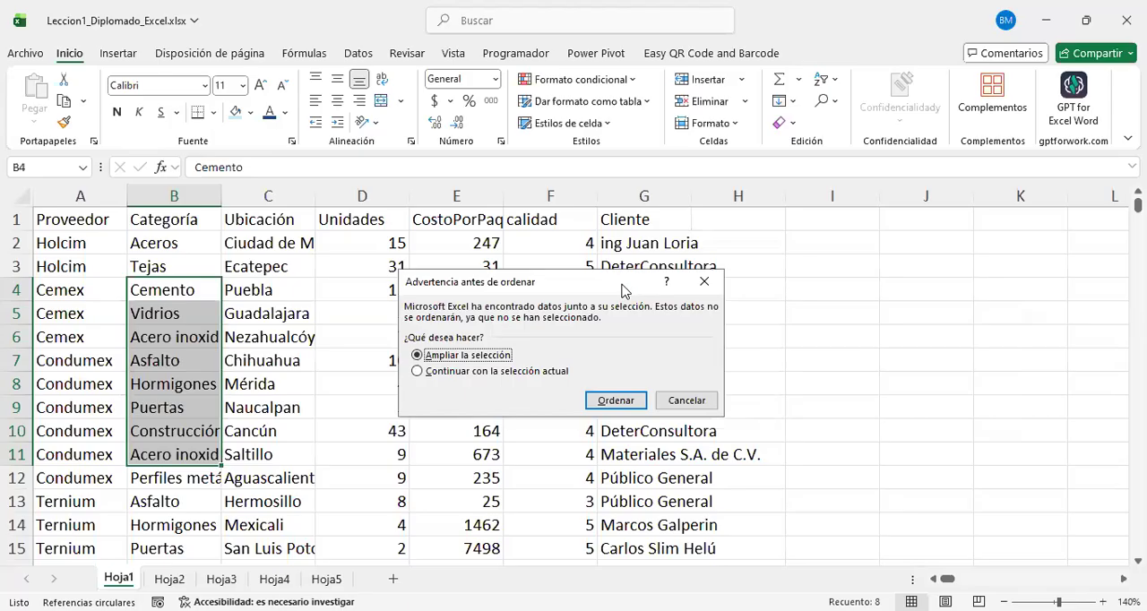
click(417, 371)
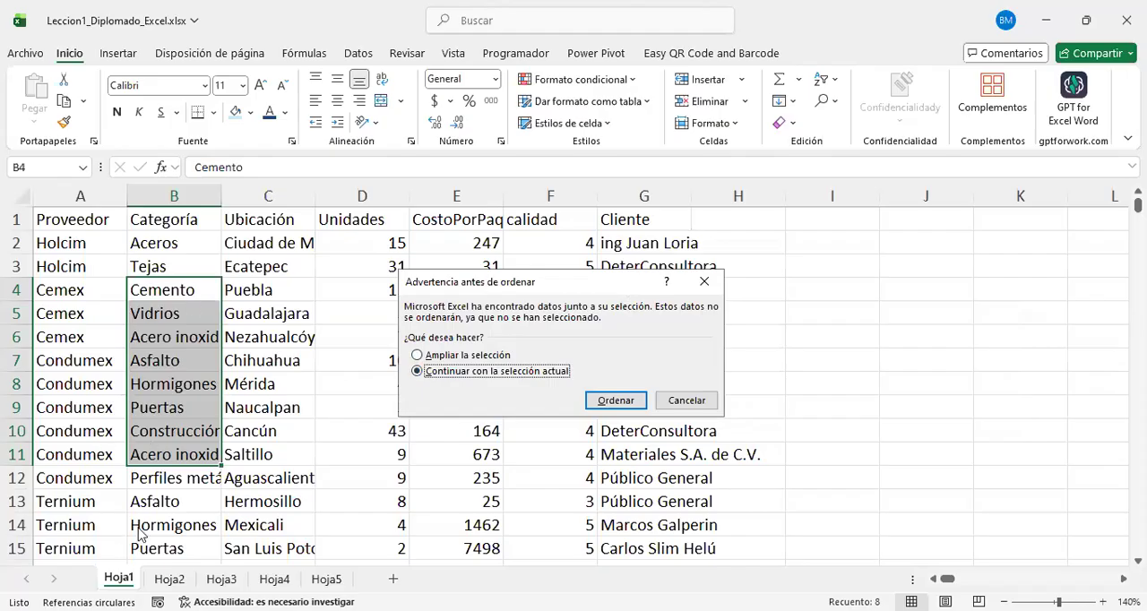
click(417, 355)
click(611, 402)
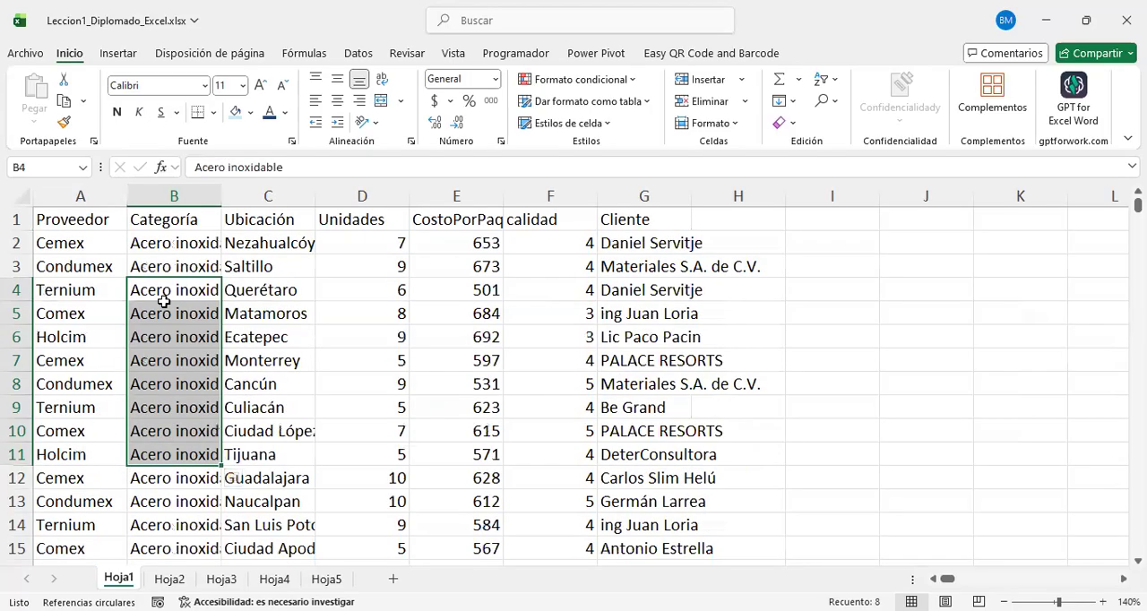
Step: Examine the first rows of the sorted table, comparing the Categoría entries with the other fields in each row
click(148, 291)
drag(158, 332, 170, 448)
drag(75, 294, 655, 439)
drag(638, 281, 13, 431)
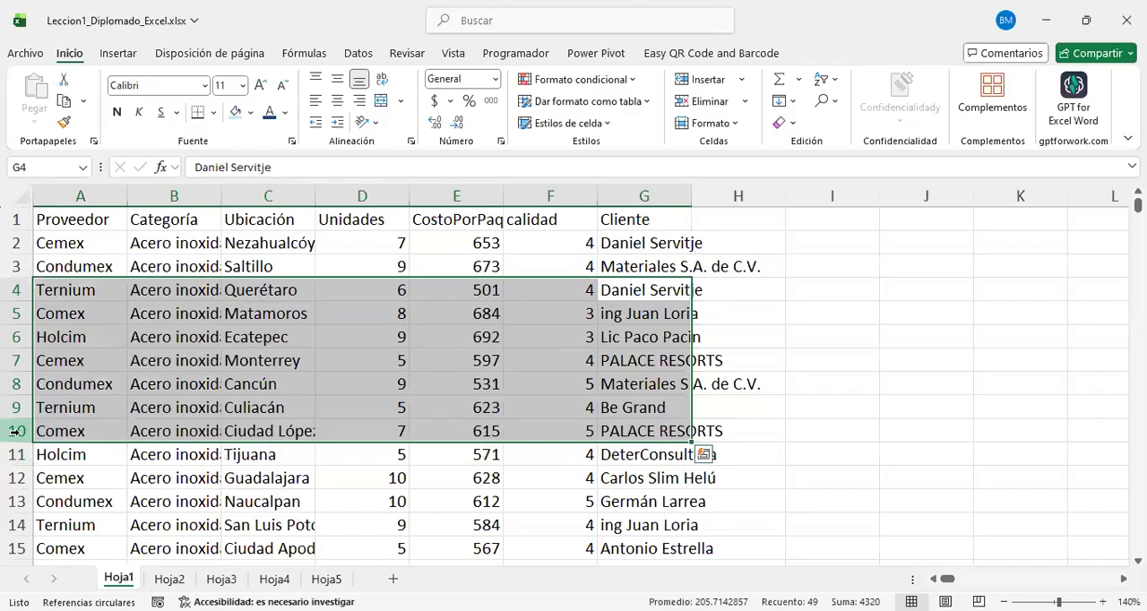
click(672, 288)
drag(672, 289, 95, 289)
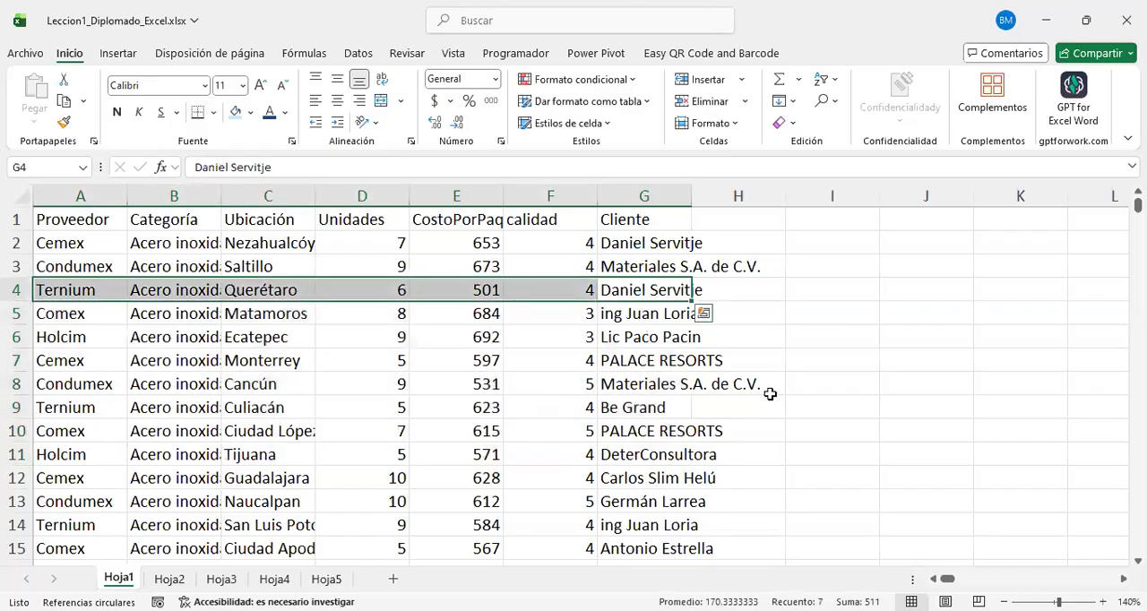
drag(645, 360, 10, 360)
click(195, 364)
click(193, 265)
drag(188, 409, 191, 429)
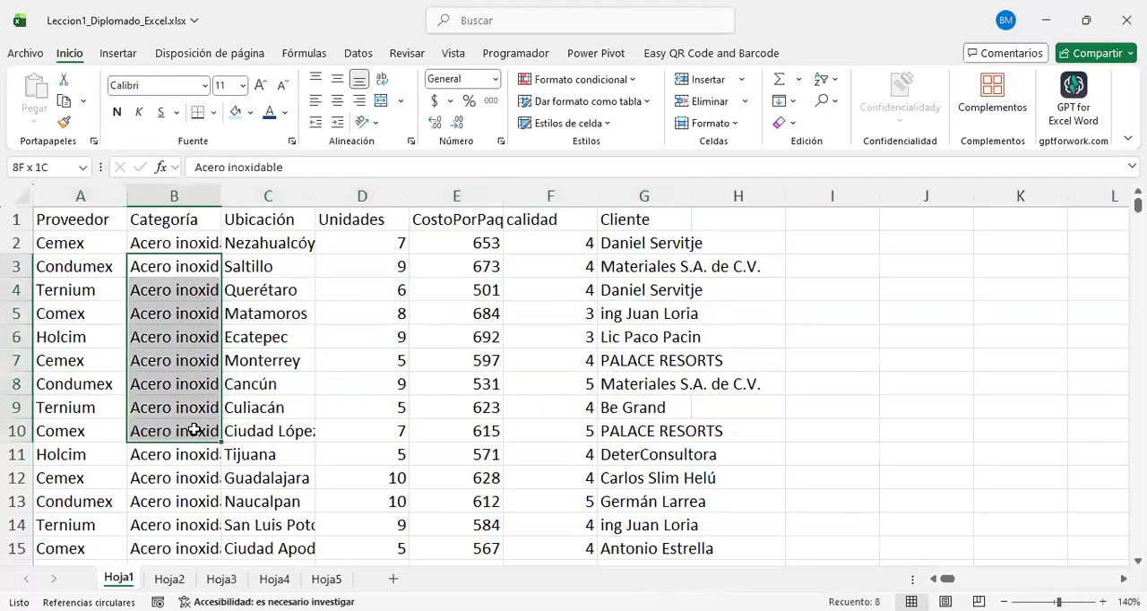
click(187, 227)
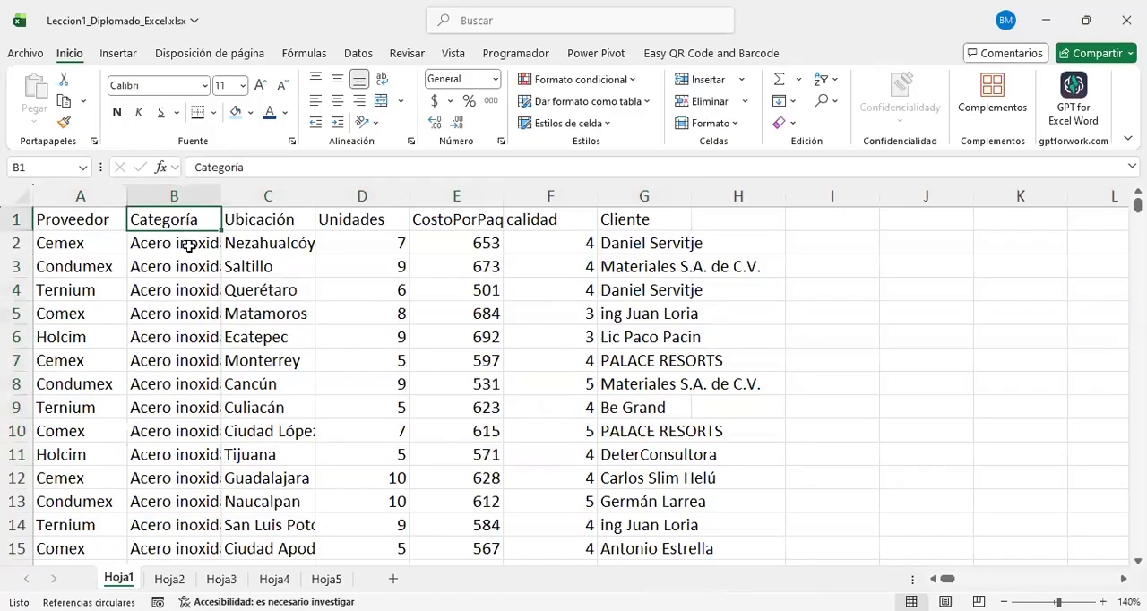
Step: Review the alphabetical order of the Categoría column from Acero inoxidable through Aceros and Asfalto to Cemento
scroll(176, 289, down, 20)
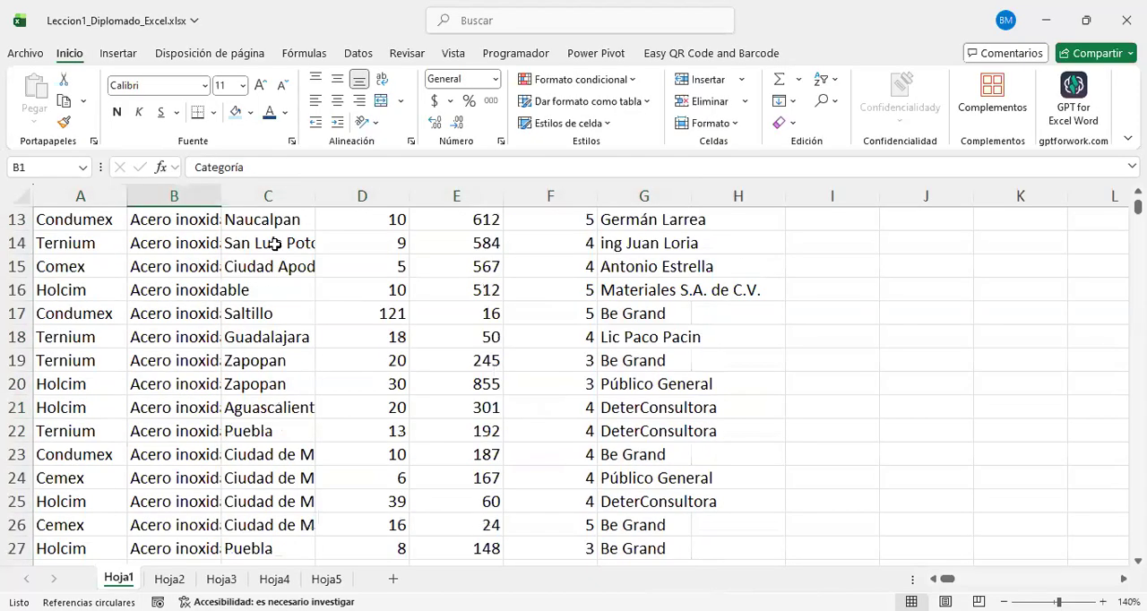
scroll(160, 426, down, 20)
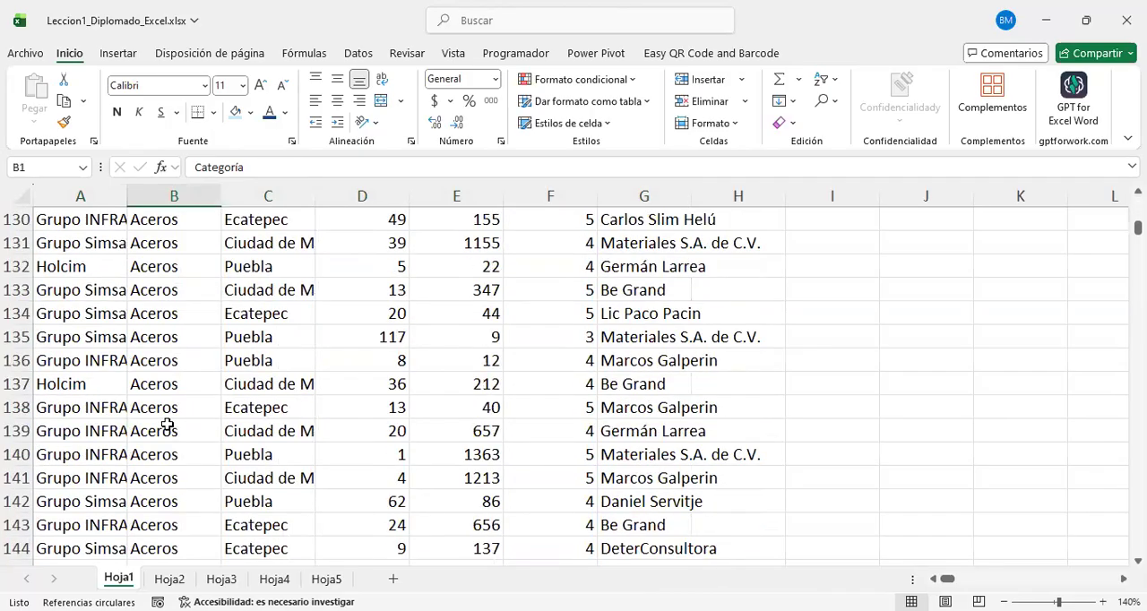
scroll(177, 419, down, 20)
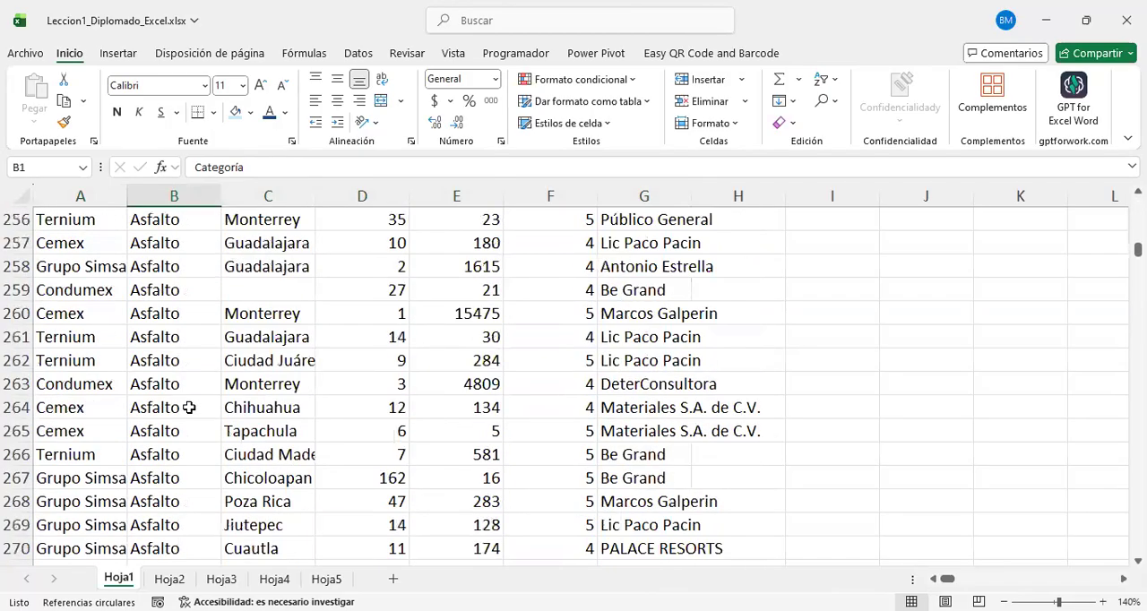
scroll(186, 407, down, 18)
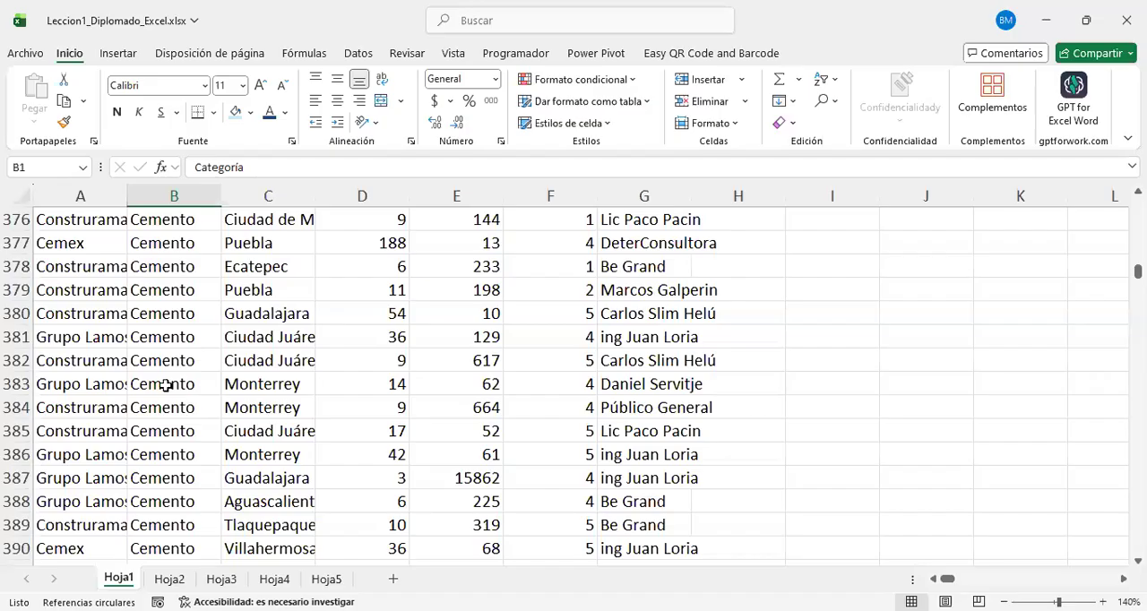
click(214, 328)
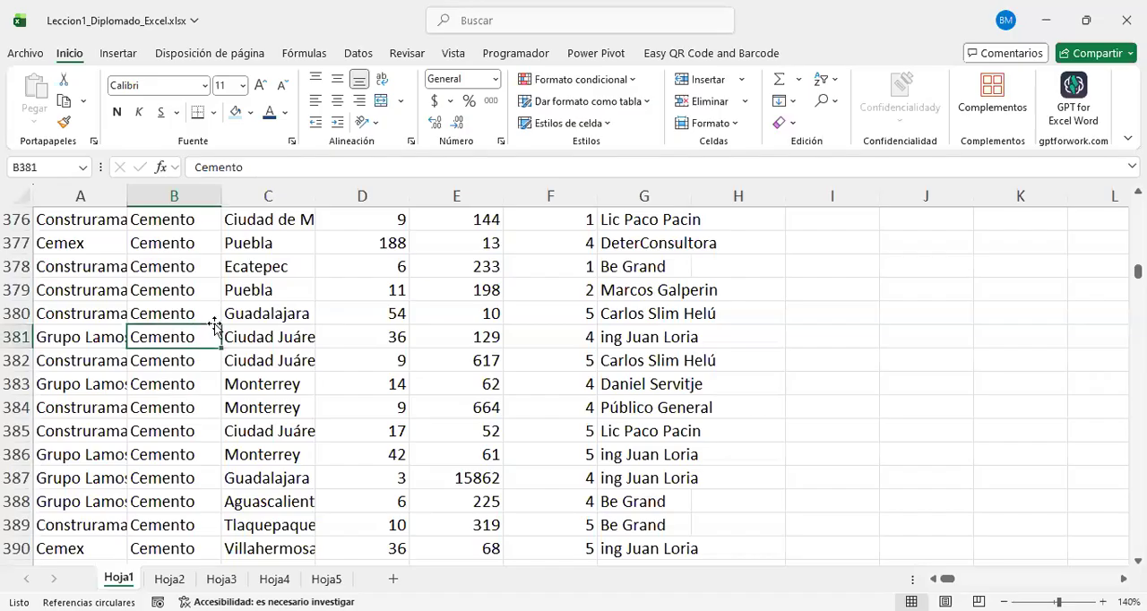
scroll(187, 410, up, 19)
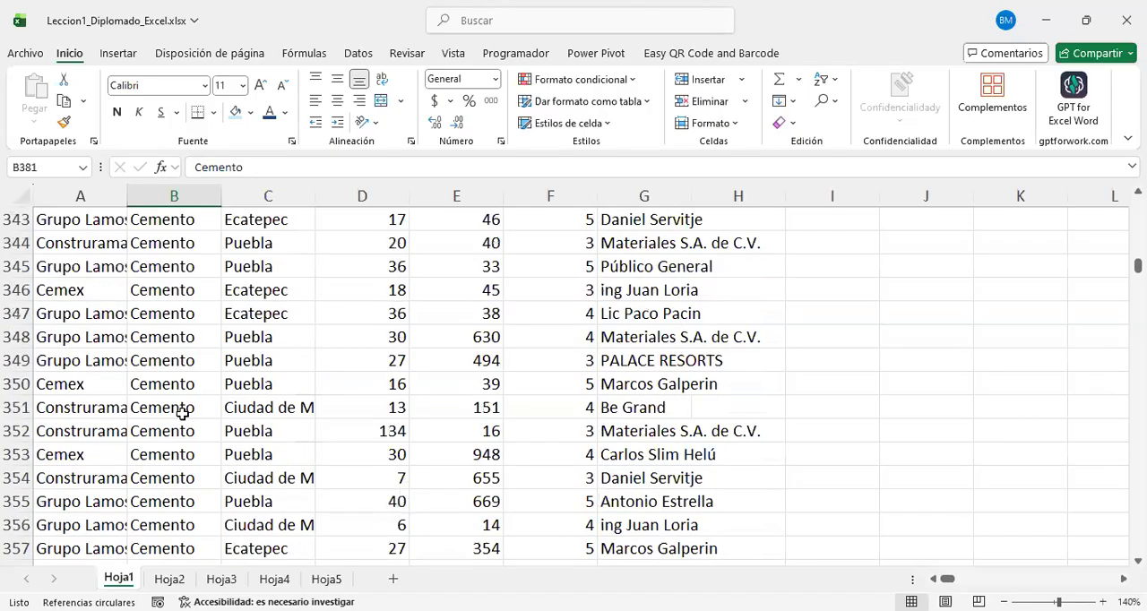
scroll(248, 397, up, 18)
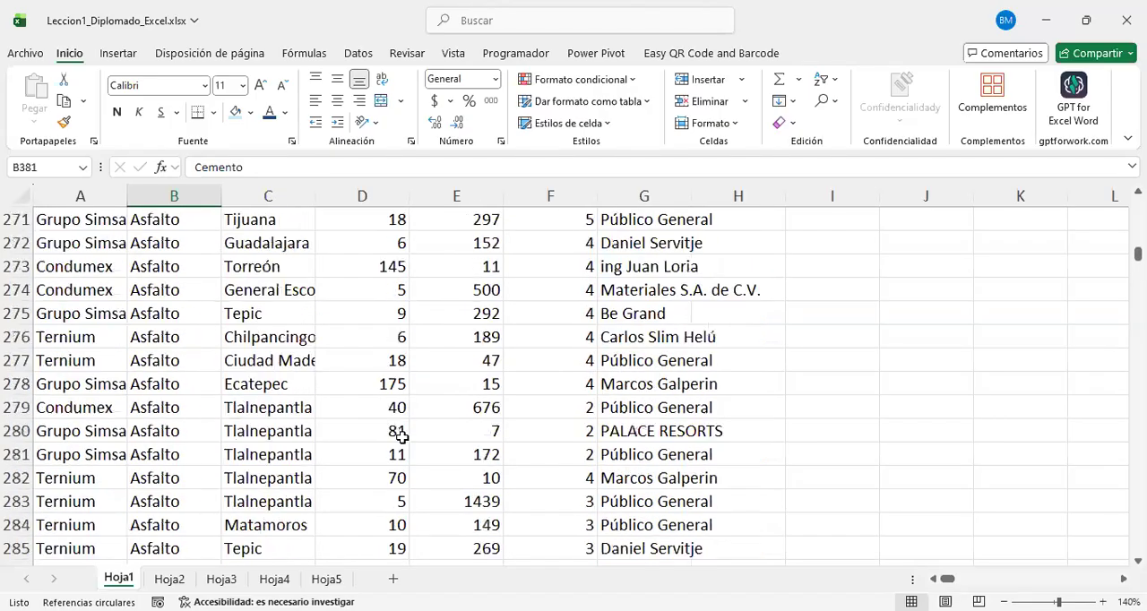
scroll(79, 306, up, 20)
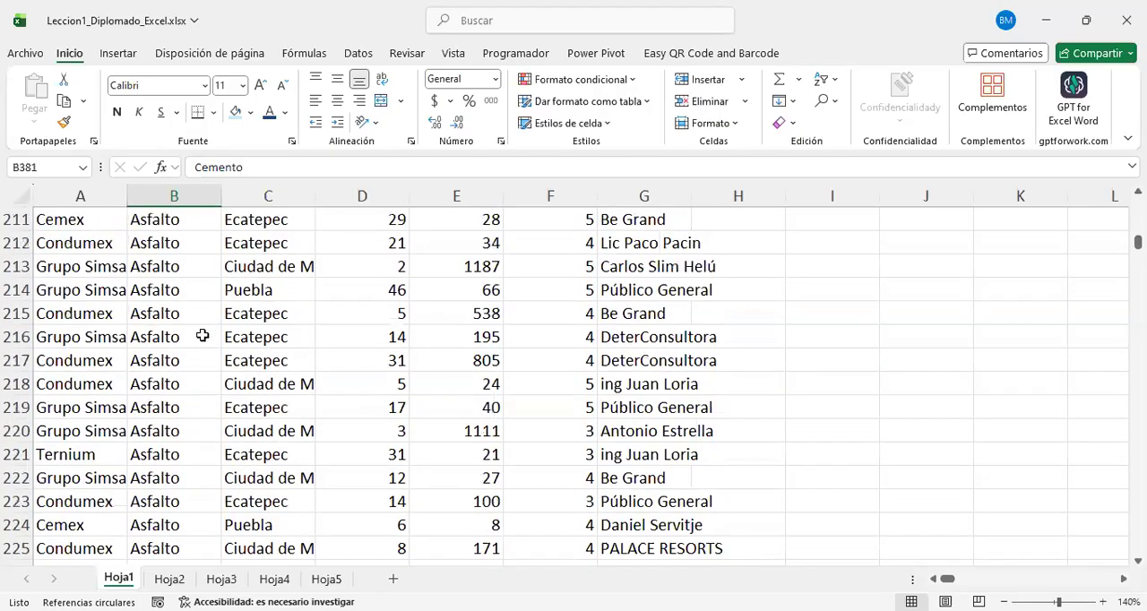
scroll(182, 312, up, 7)
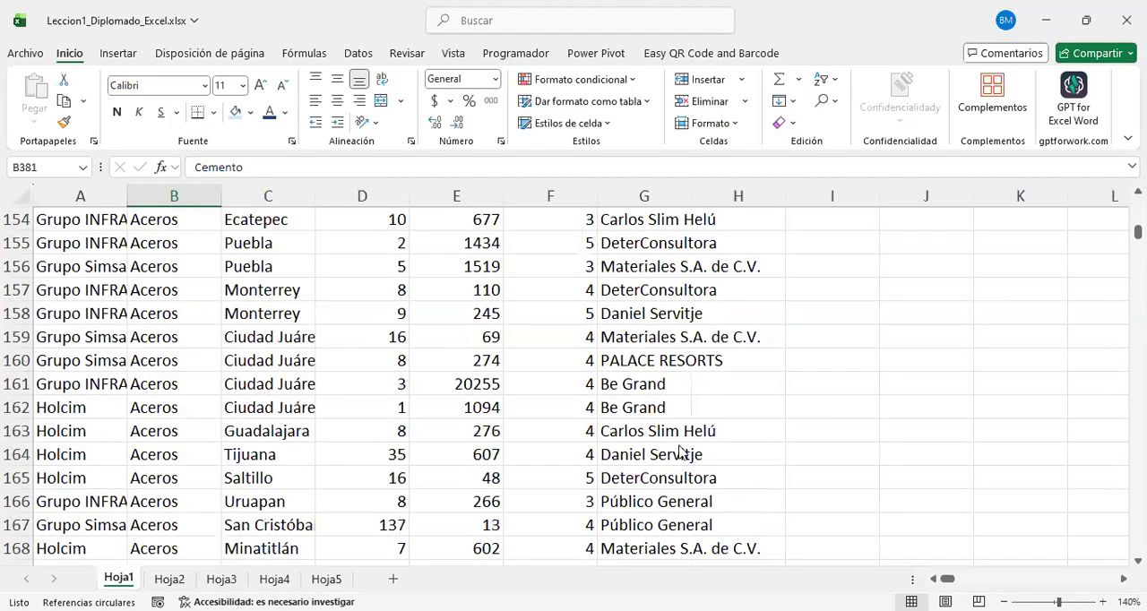
Step: Switch to the PowerPoint presentation and review the slides from "Ordenamiento de datos" through data segmentation and filtering to "Cuadro de búsqueda"
key(alt+Tab)
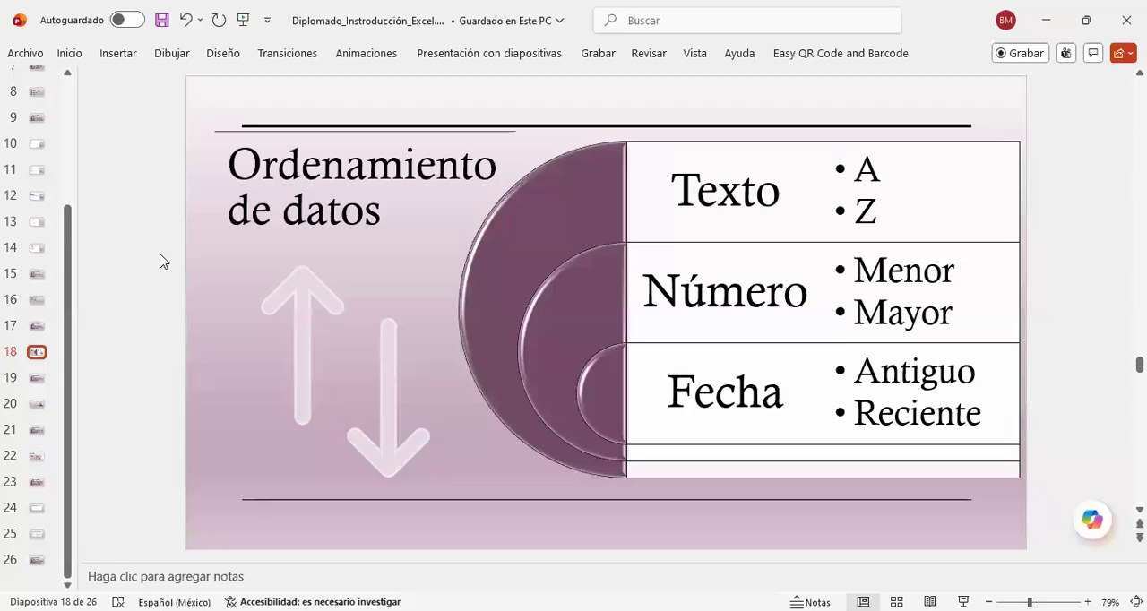
scroll(159, 261, down, 1)
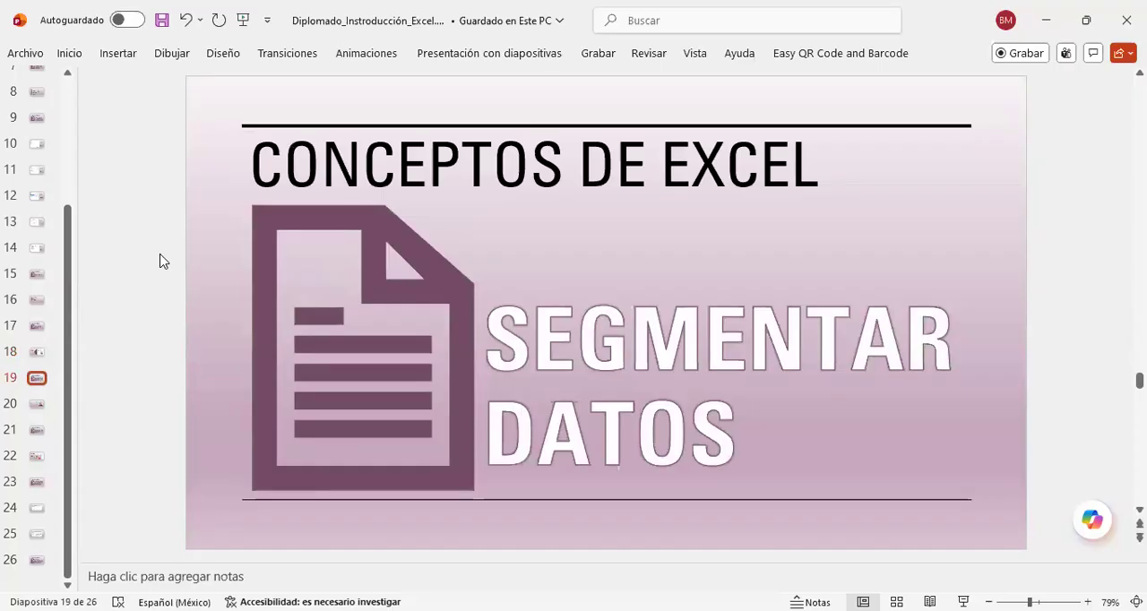
scroll(159, 261, down, 1)
scroll(159, 261, down, 1)
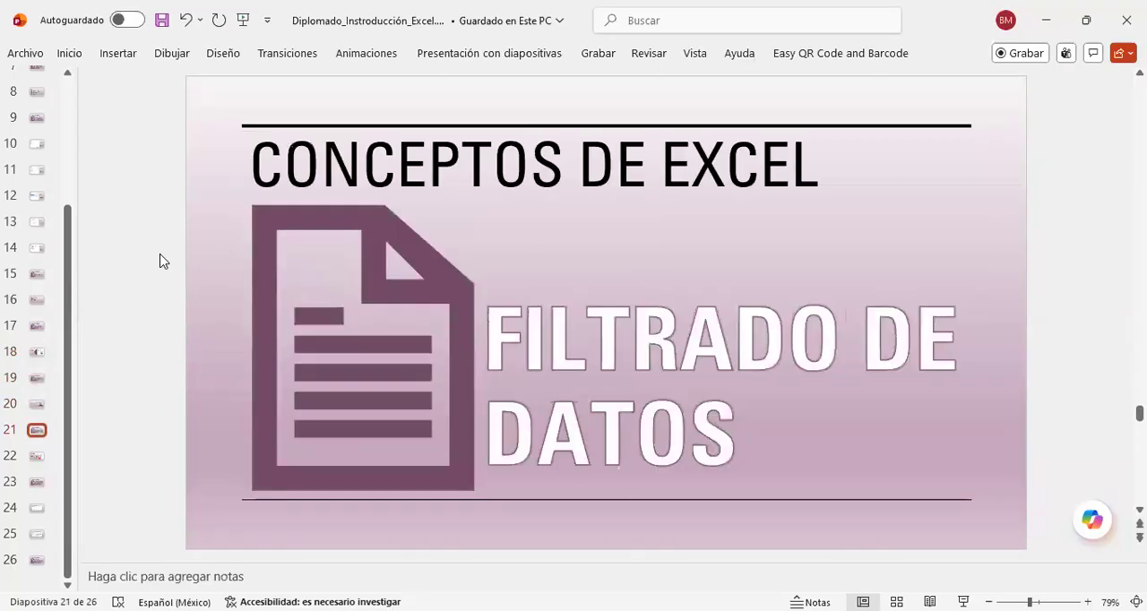
scroll(160, 260, down, 1)
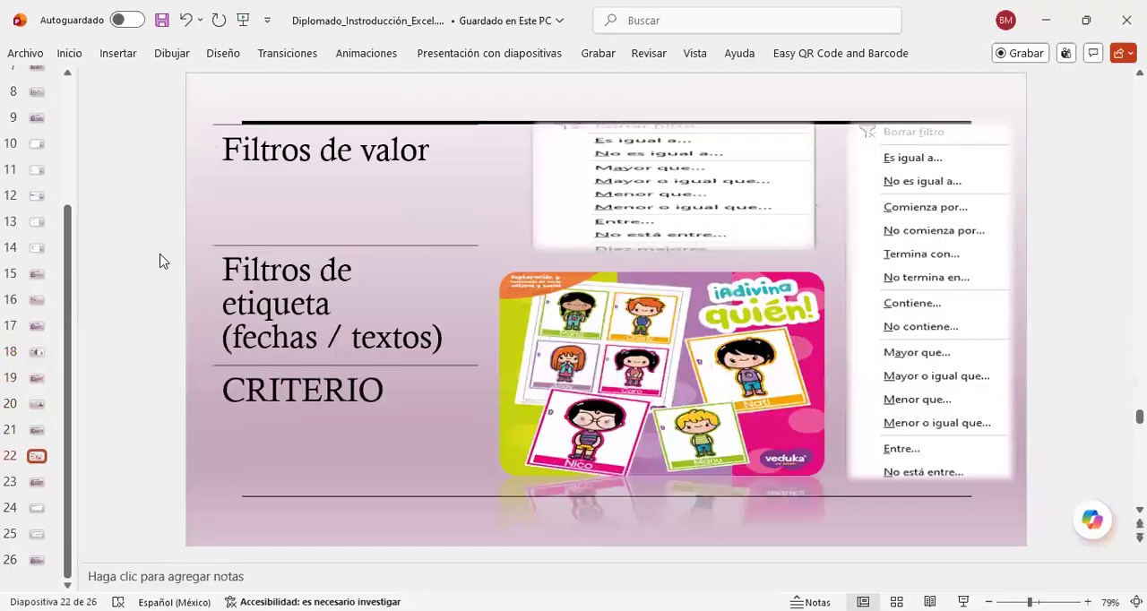
scroll(160, 261, down, 1)
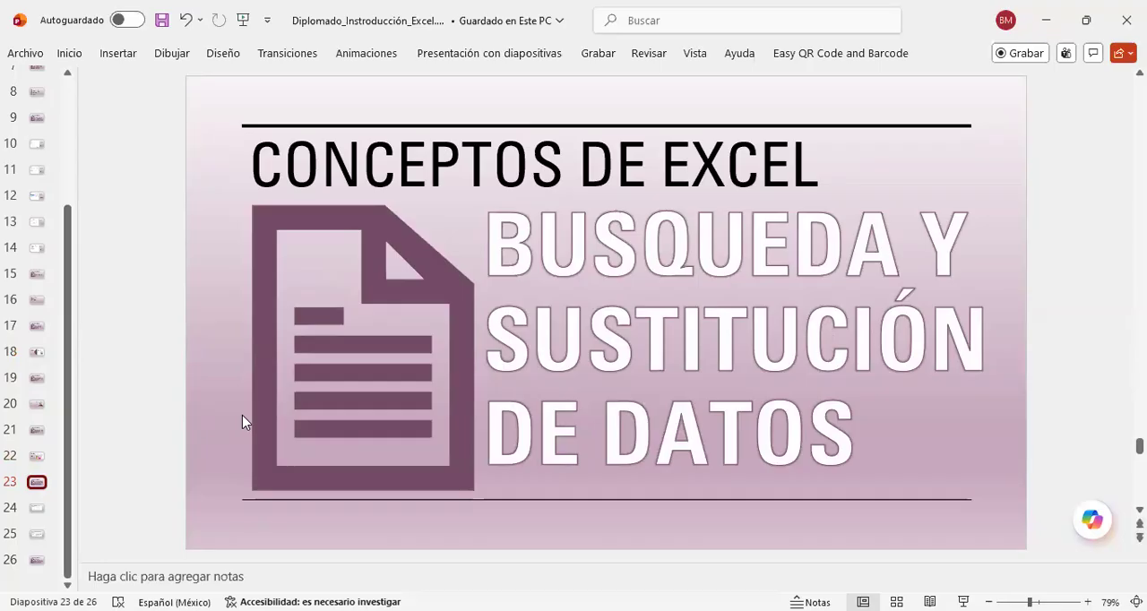
key(Down)
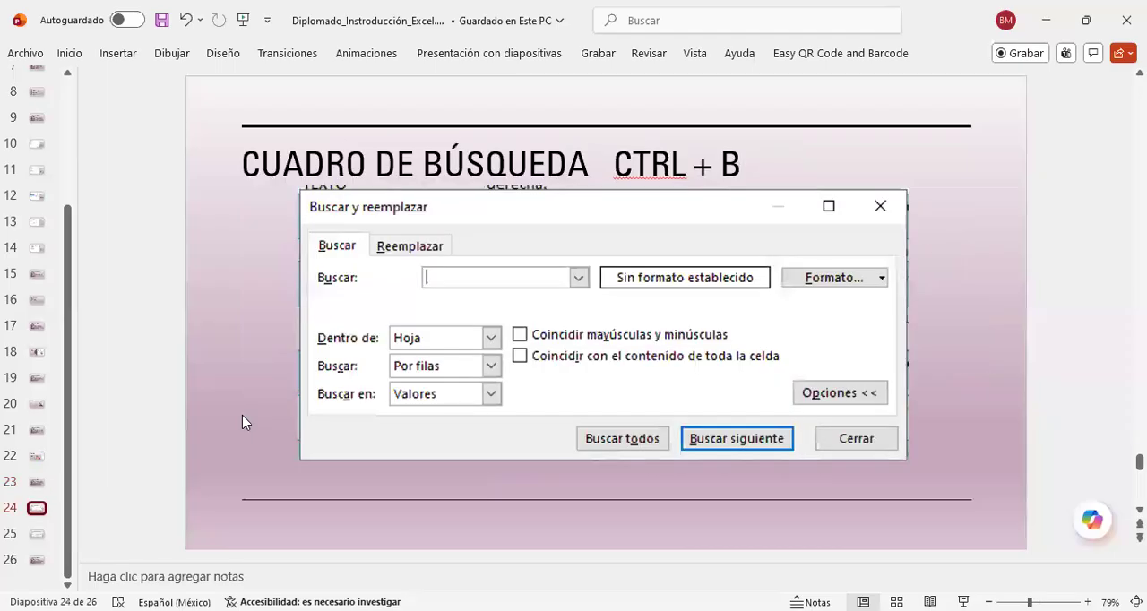
Step: Compare the "Cuadro de búsqueda" slide with the "Cuadro de reemplazamiento" slide, including their shortcuts and dialog options
key(Down)
key(Up)
key(Down)
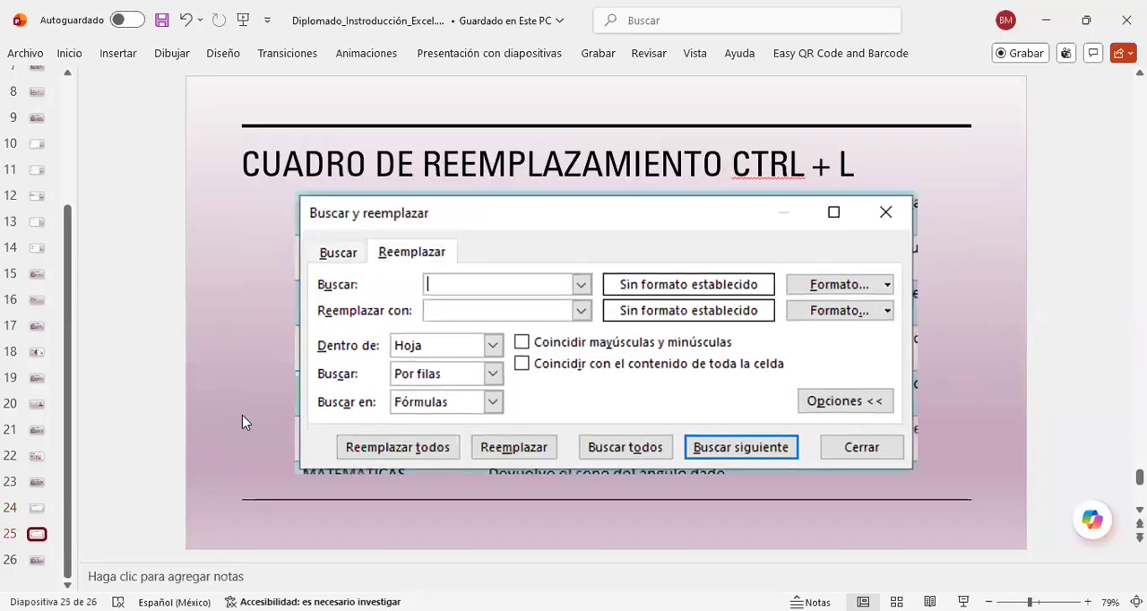
key(Down)
key(Up)
key(Up)
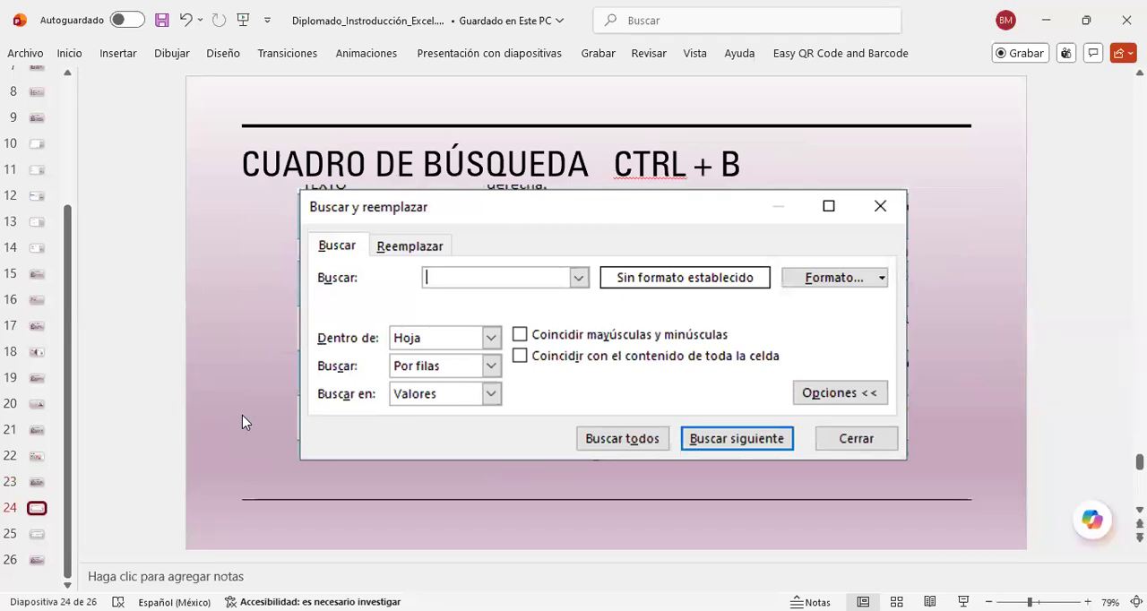
key(Down)
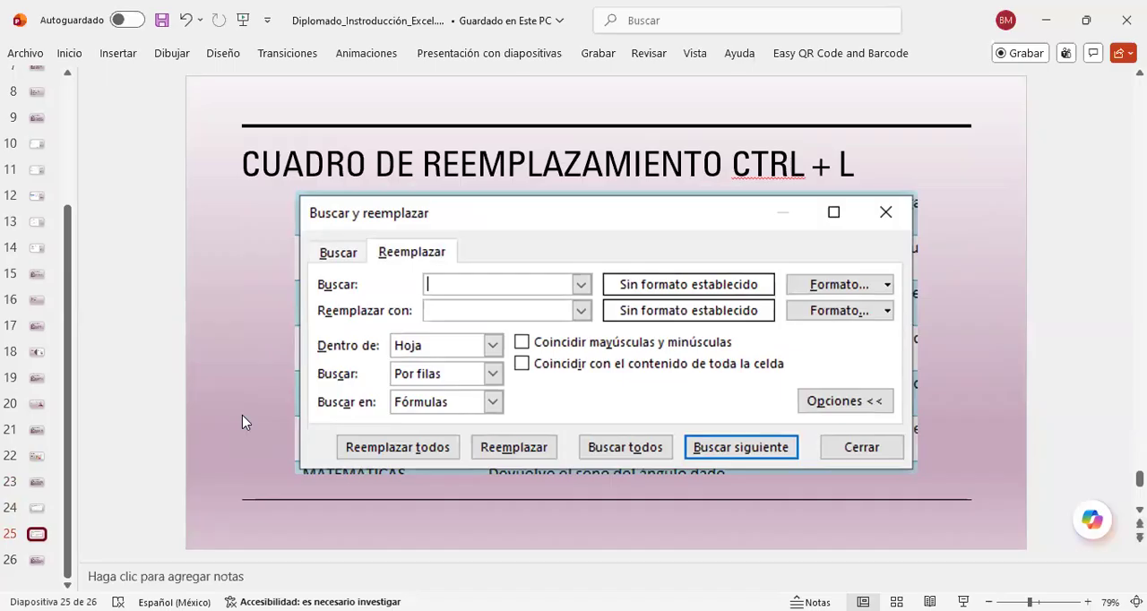
key(Up)
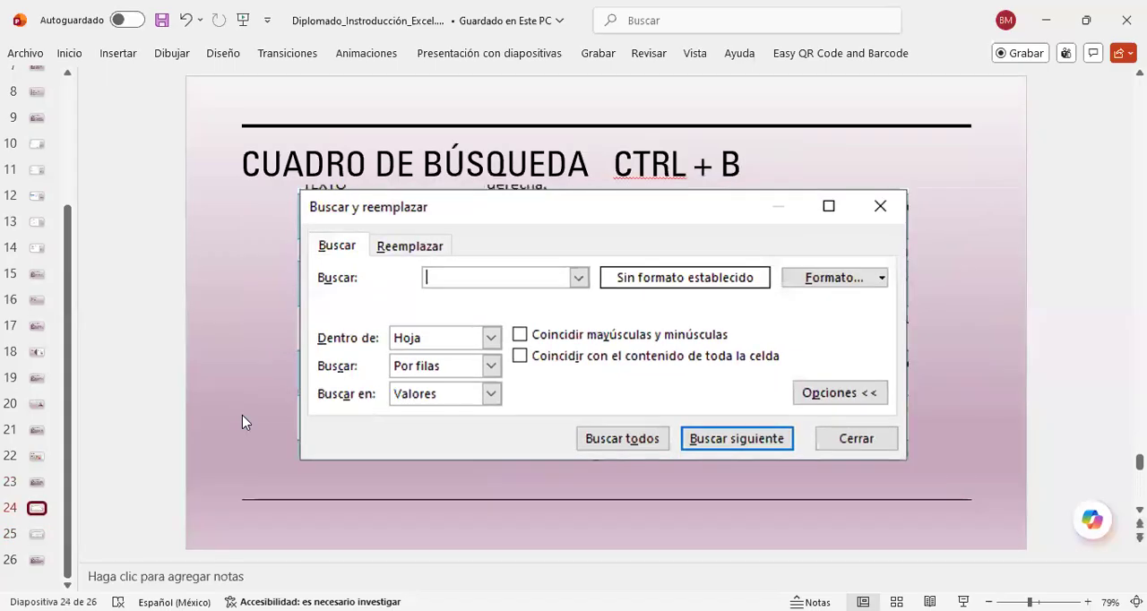
key(Down)
key(Up)
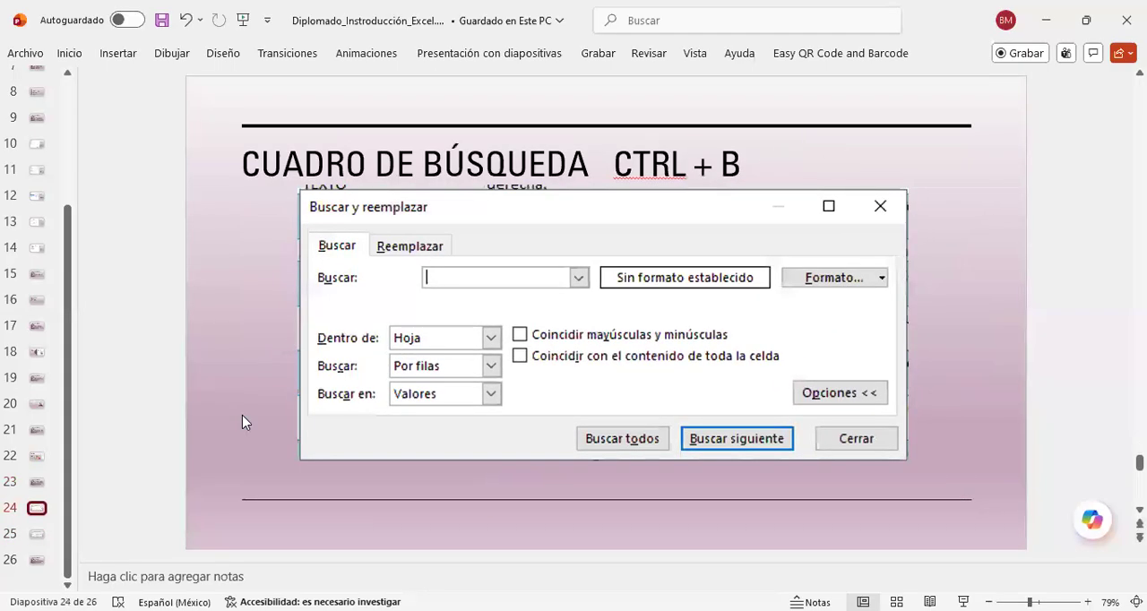
key(Down)
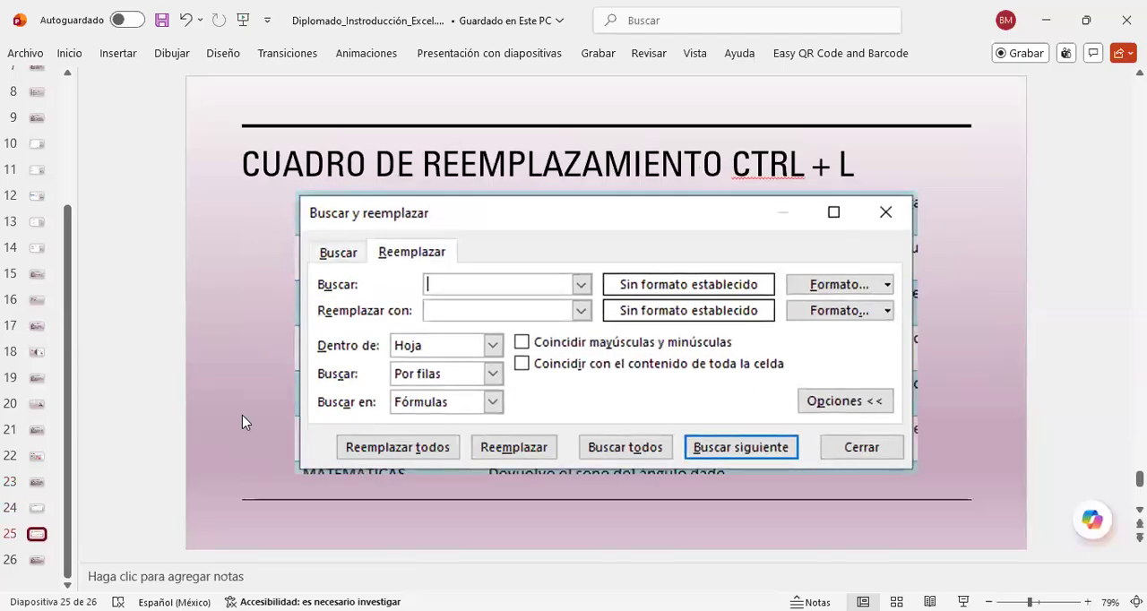
key(Up)
key(Up)
key(Down)
key(Down)
key(Up)
key(Down)
key(Up)
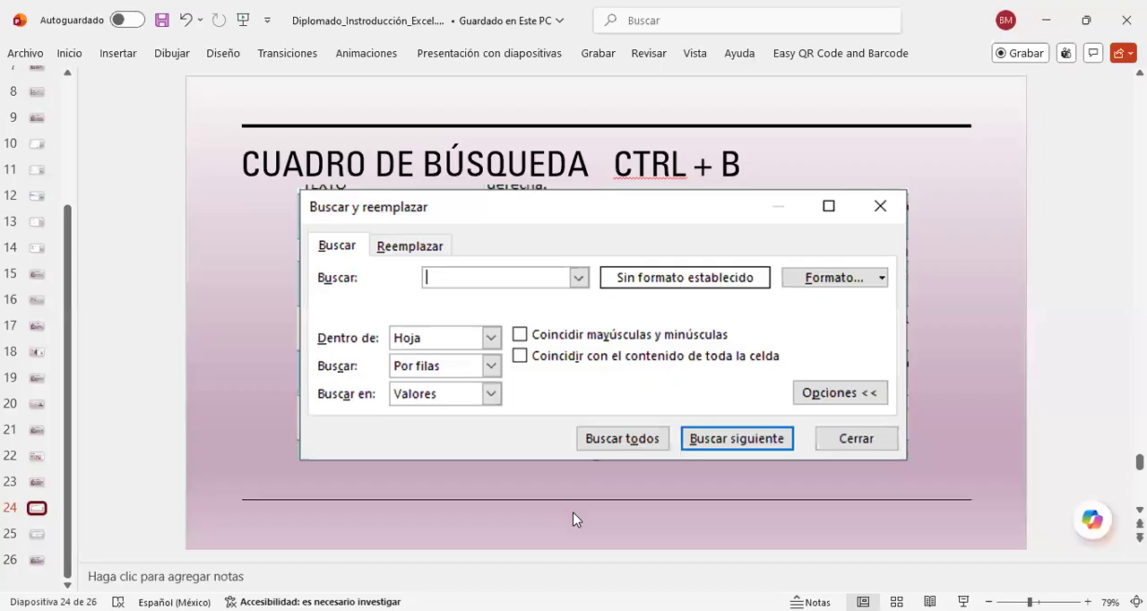
Step: Switch to the Leccion1_Diplomado_Excel workbook and return to the top of the Cliente column in Hoja1
key(alt+Tab)
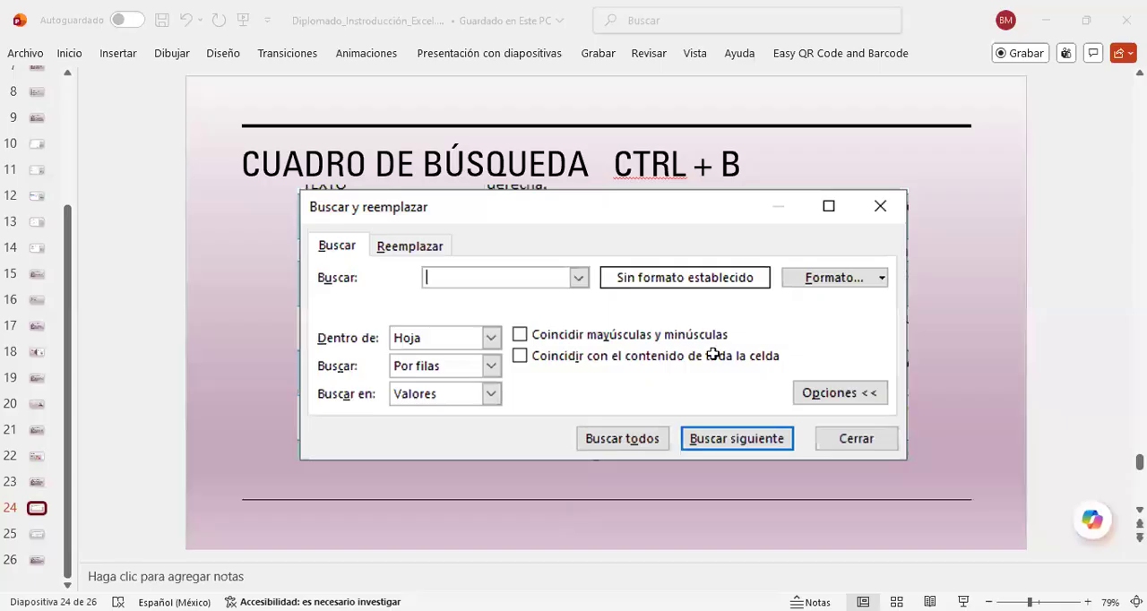
scroll(661, 384, up, 2)
scroll(659, 359, up, 1)
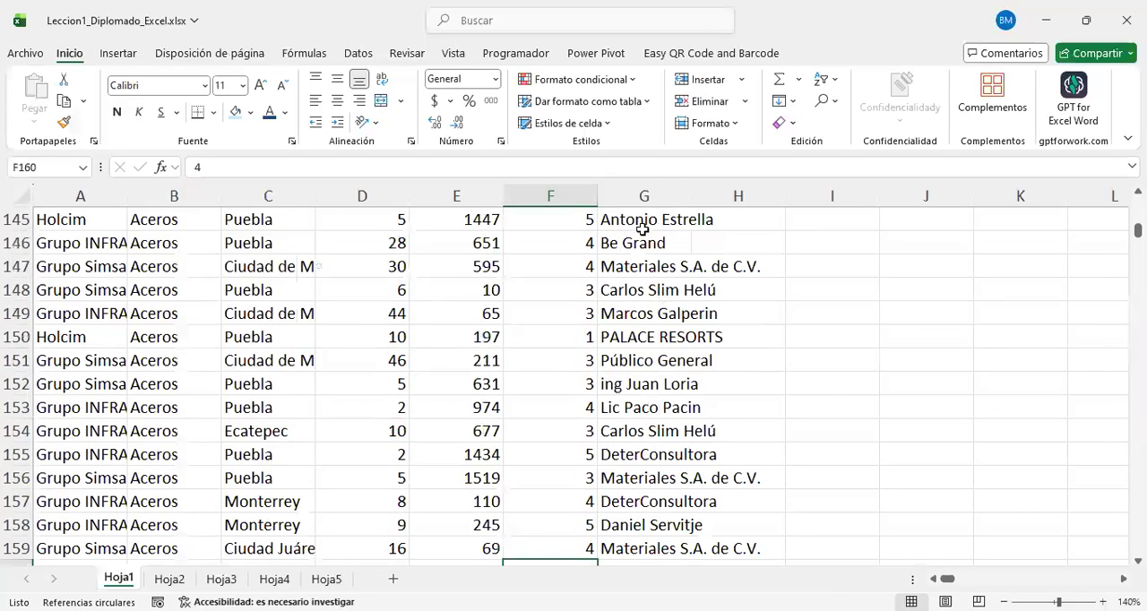
drag(641, 226, 665, 410)
scroll(659, 392, up, 5)
scroll(659, 392, up, 20)
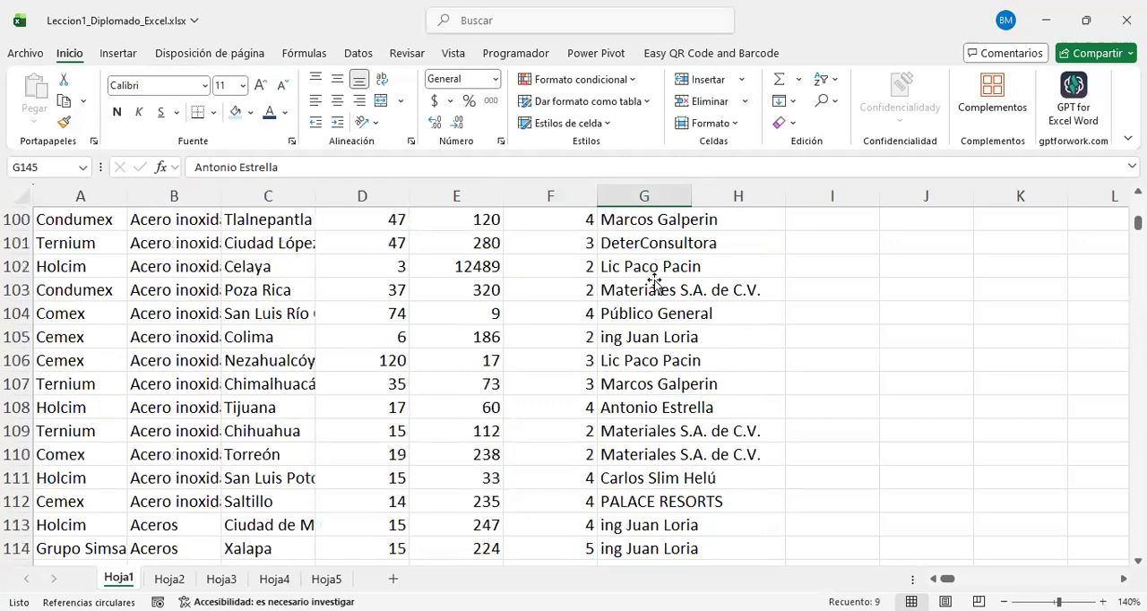
click(648, 237)
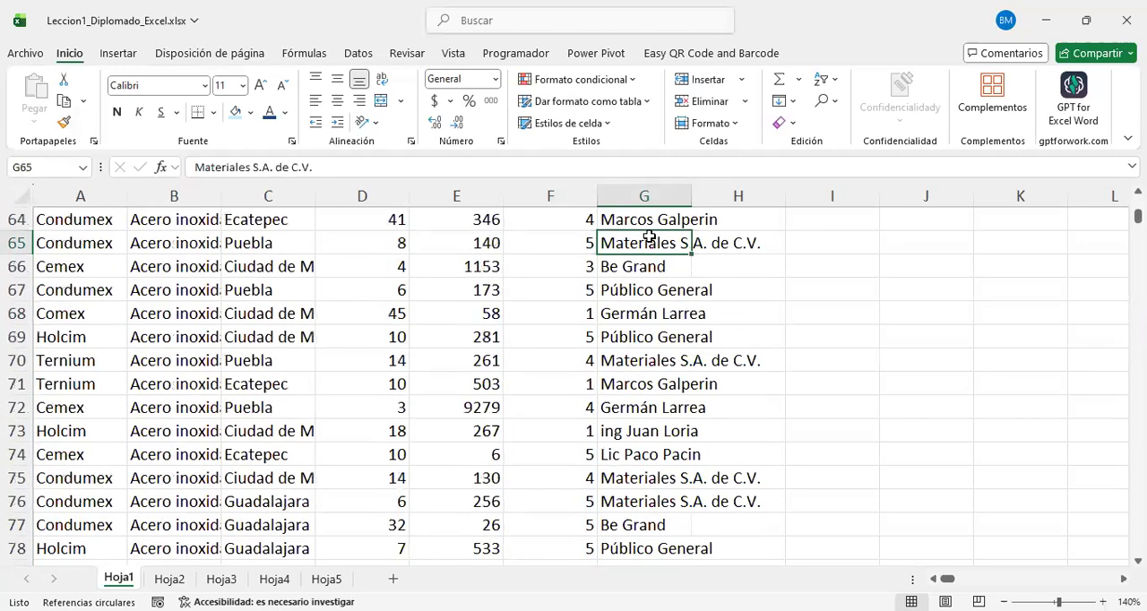
key(ctrl+Up)
Step: Examine the client entries in the Cliente column from row 5 down to row 33
click(652, 311)
scroll(697, 303, down, 2)
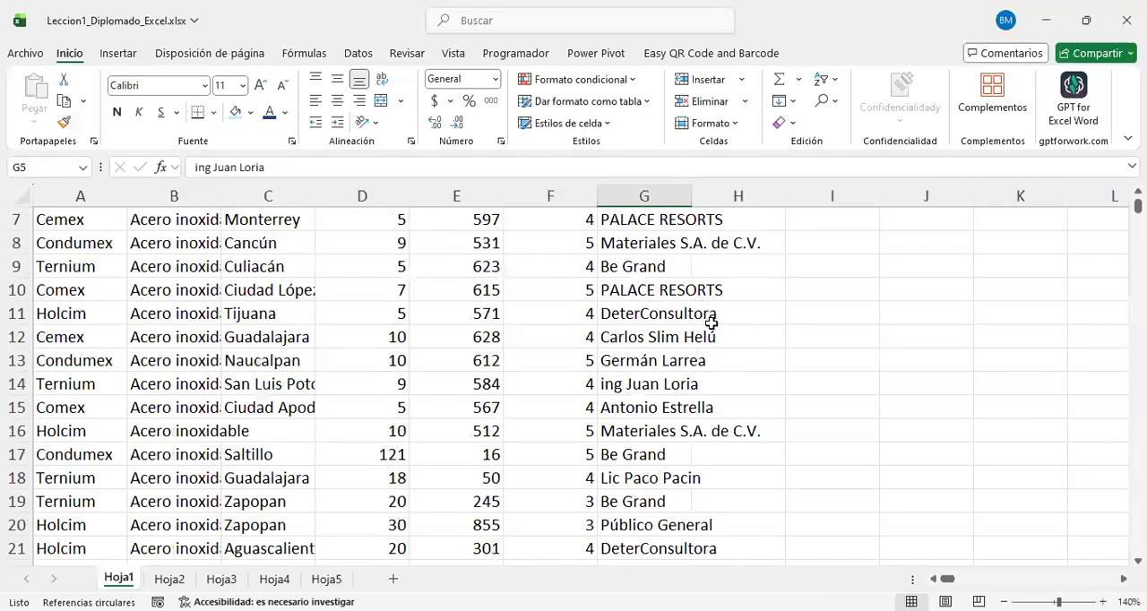
scroll(682, 457, down, 1)
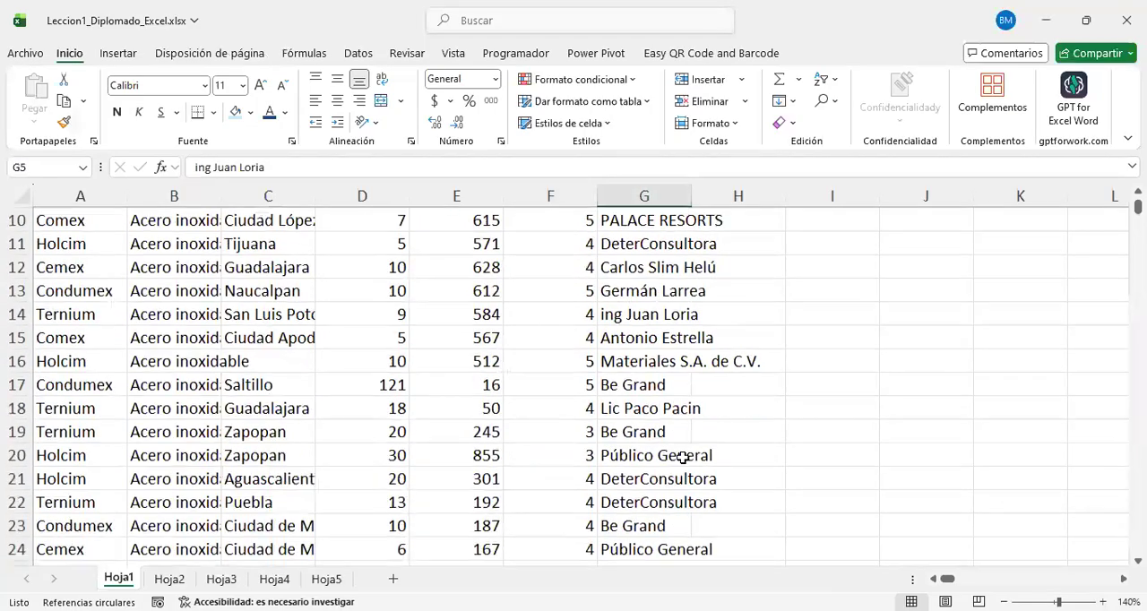
click(640, 267)
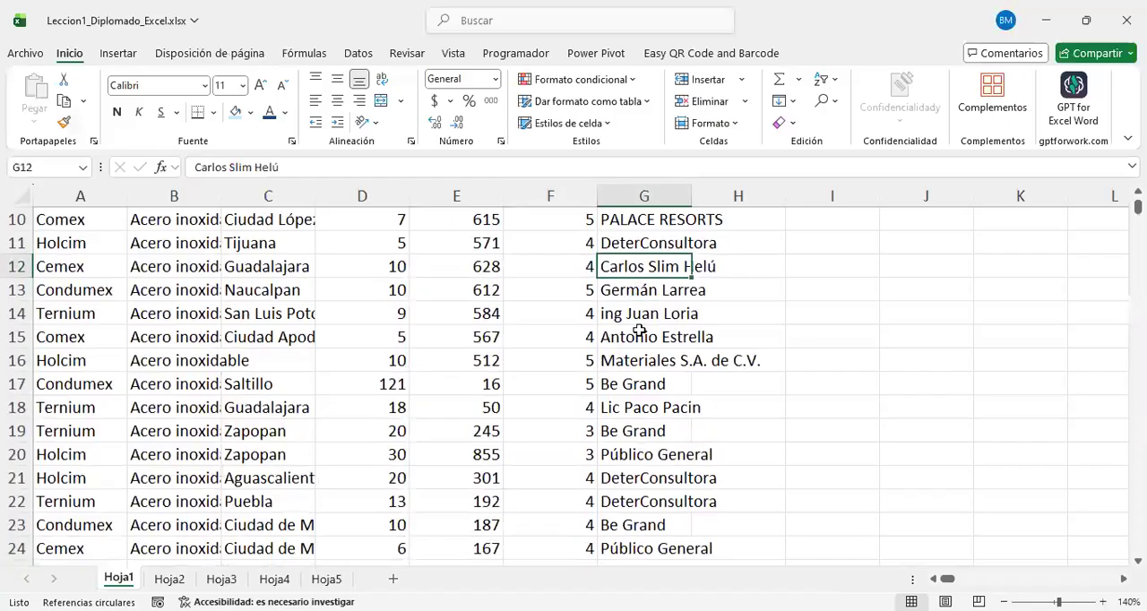
click(633, 310)
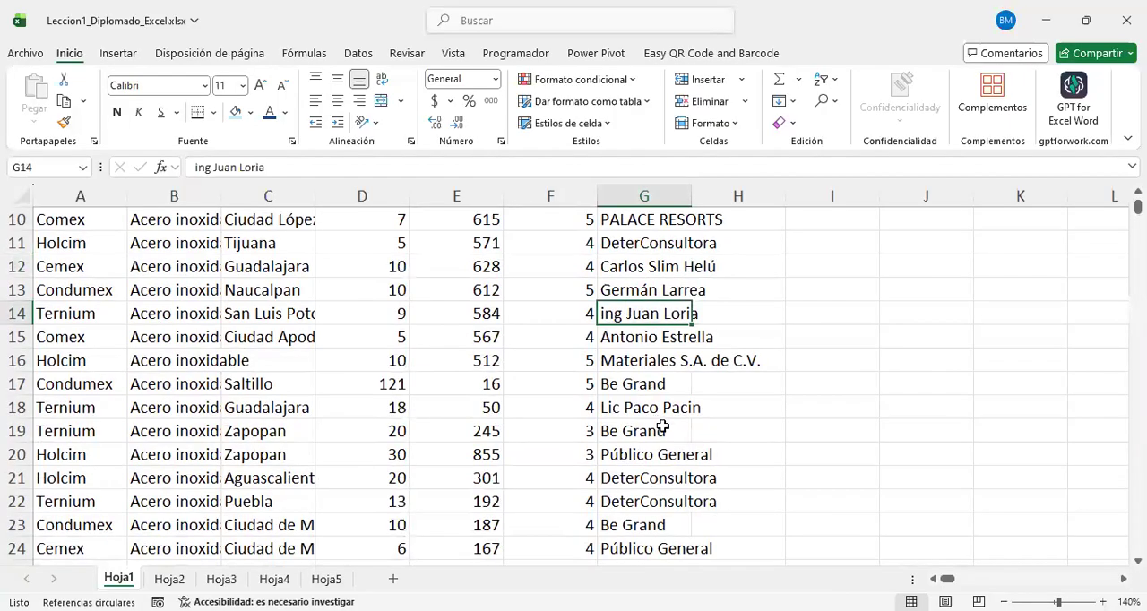
scroll(662, 426, down, 2)
click(651, 312)
click(649, 383)
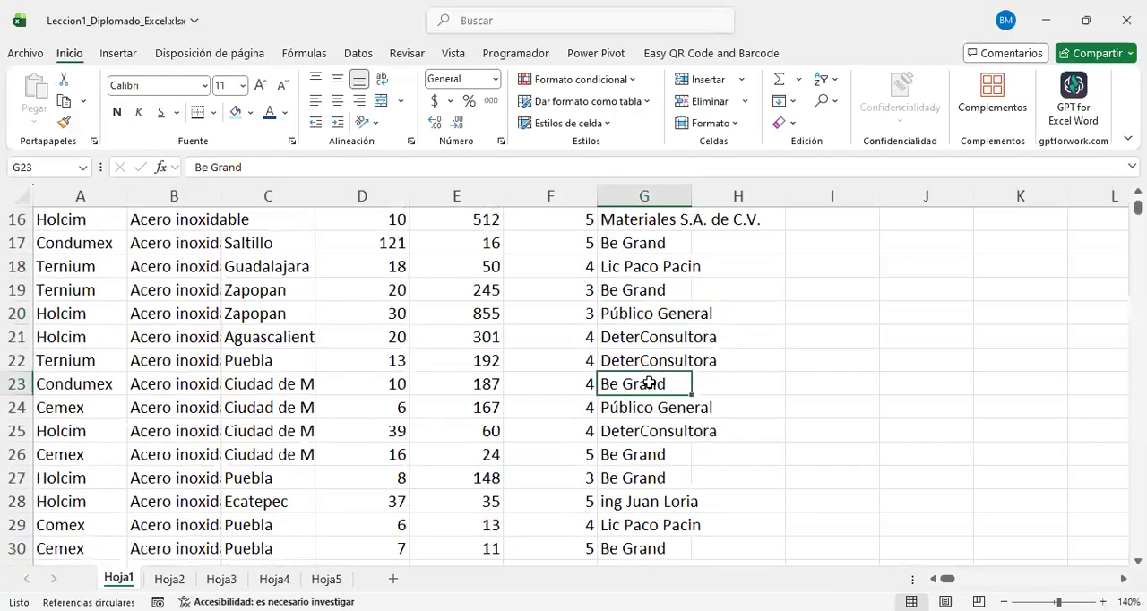
scroll(661, 403, down, 4)
click(646, 338)
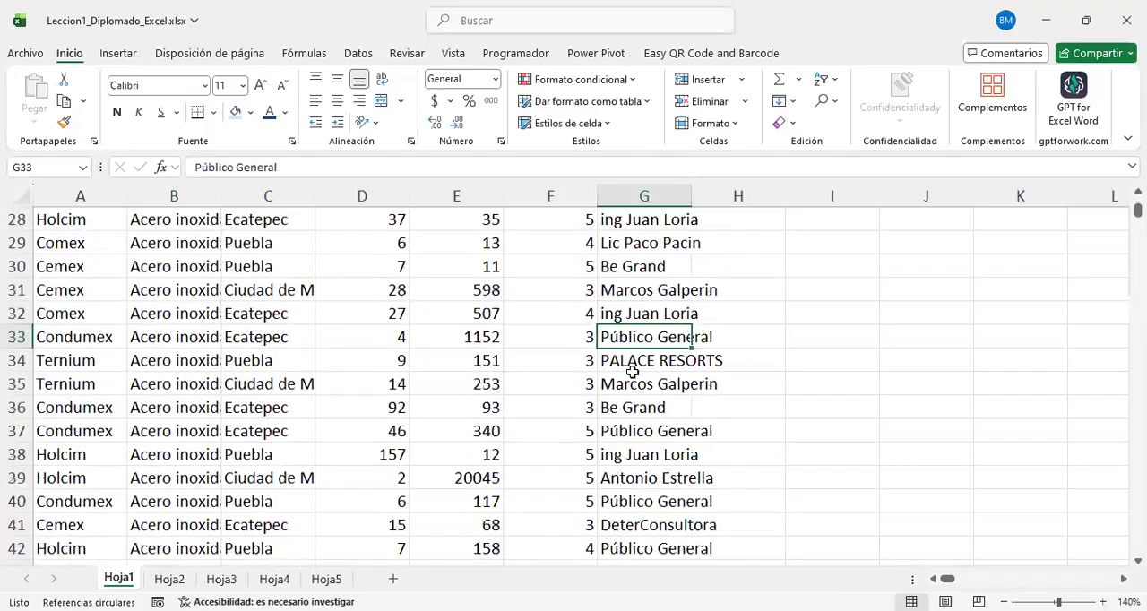
Step: Look further down the Cliente column to row 71, checking for repeated client entries by eye
scroll(663, 436, down, 1)
click(670, 409)
scroll(700, 475, down, 5)
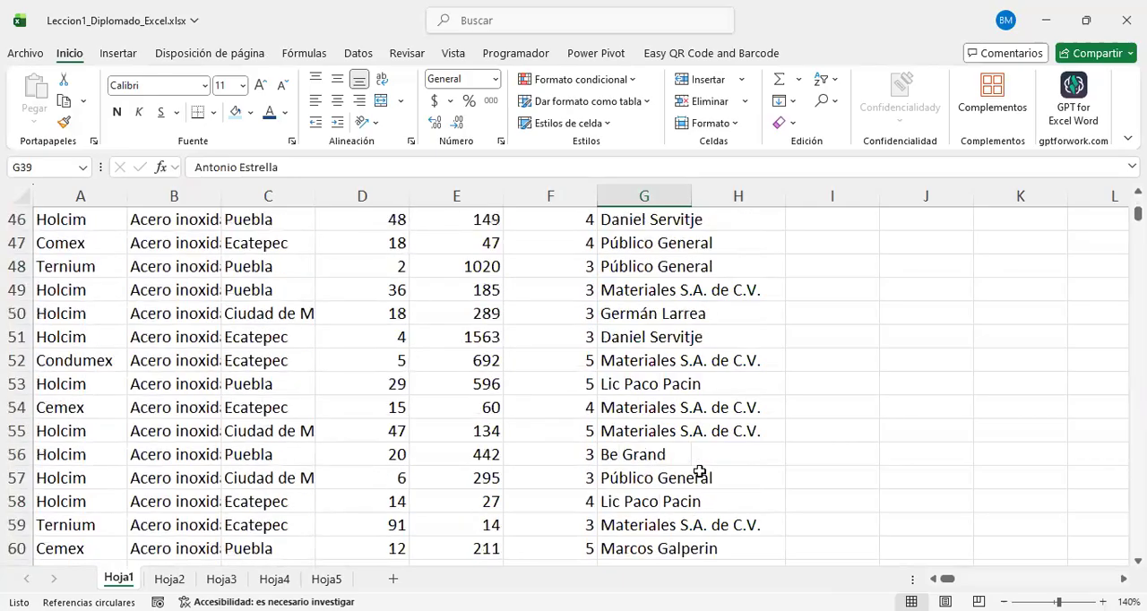
click(664, 286)
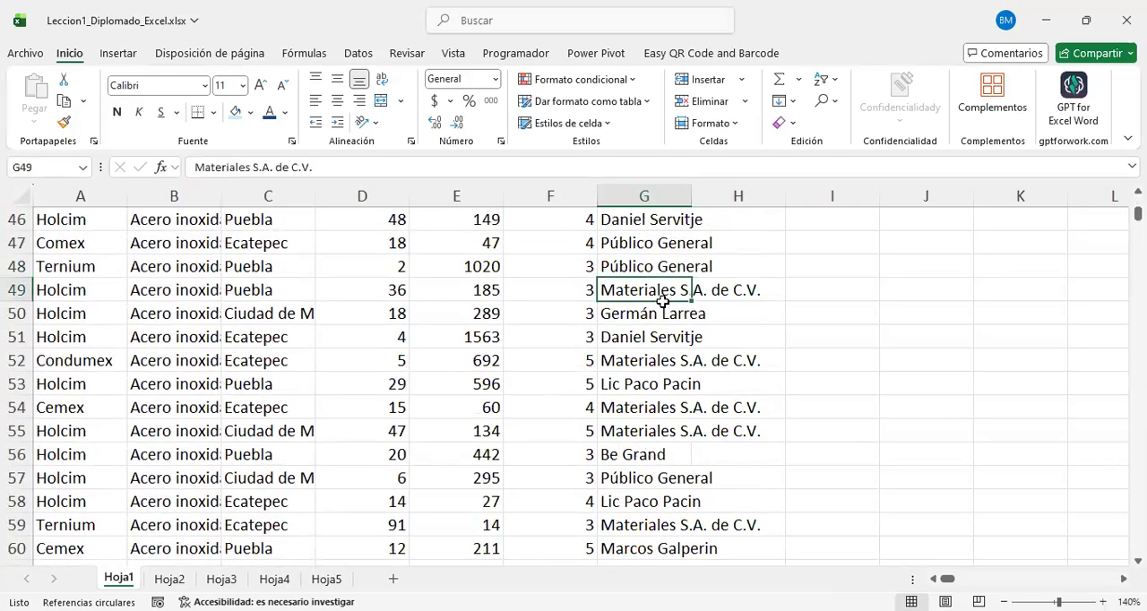
scroll(688, 386, down, 4)
scroll(685, 393, down, 2)
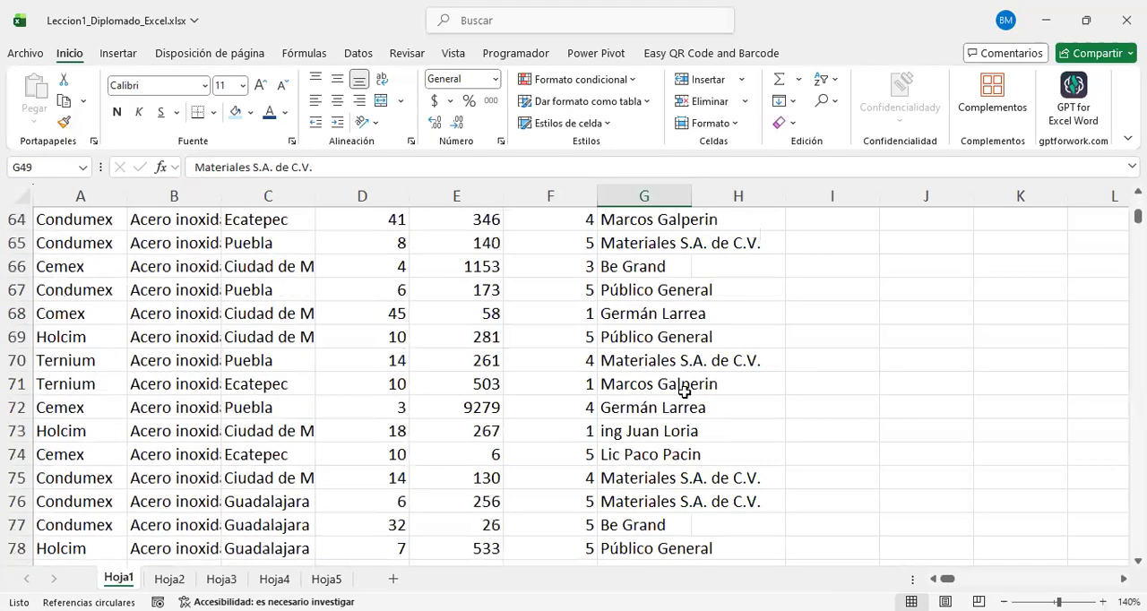
click(684, 391)
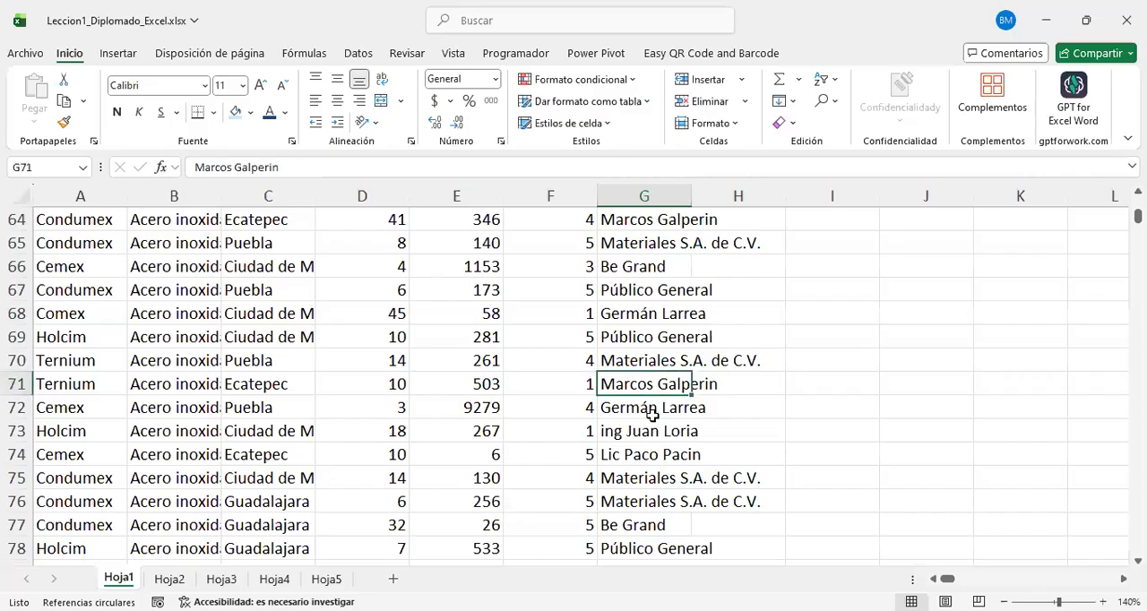
click(731, 393)
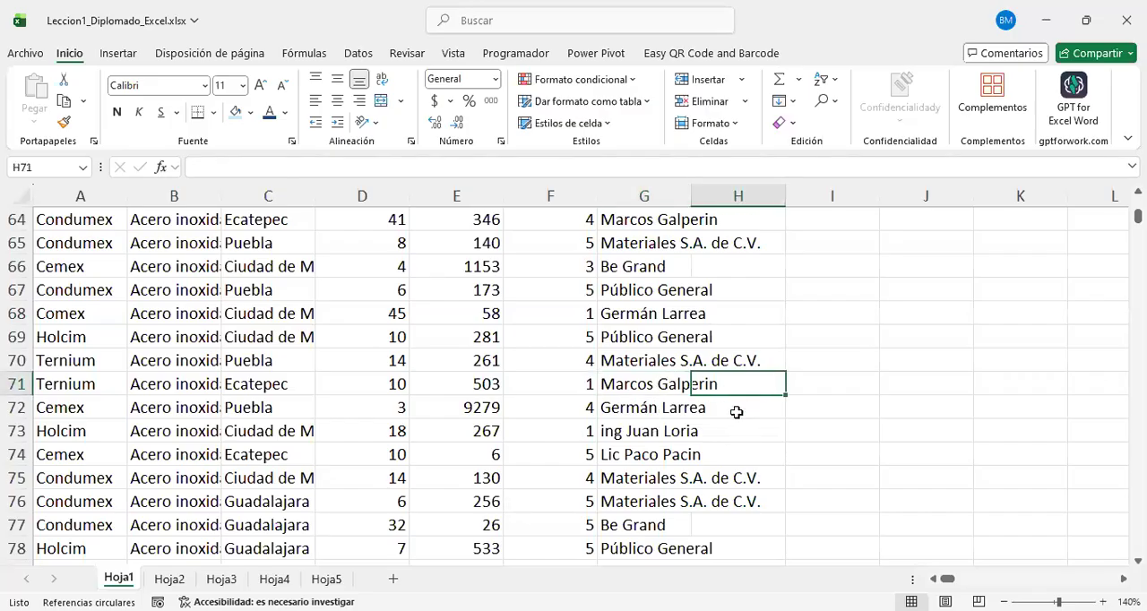
click(631, 391)
scroll(636, 399, up, 11)
click(636, 296)
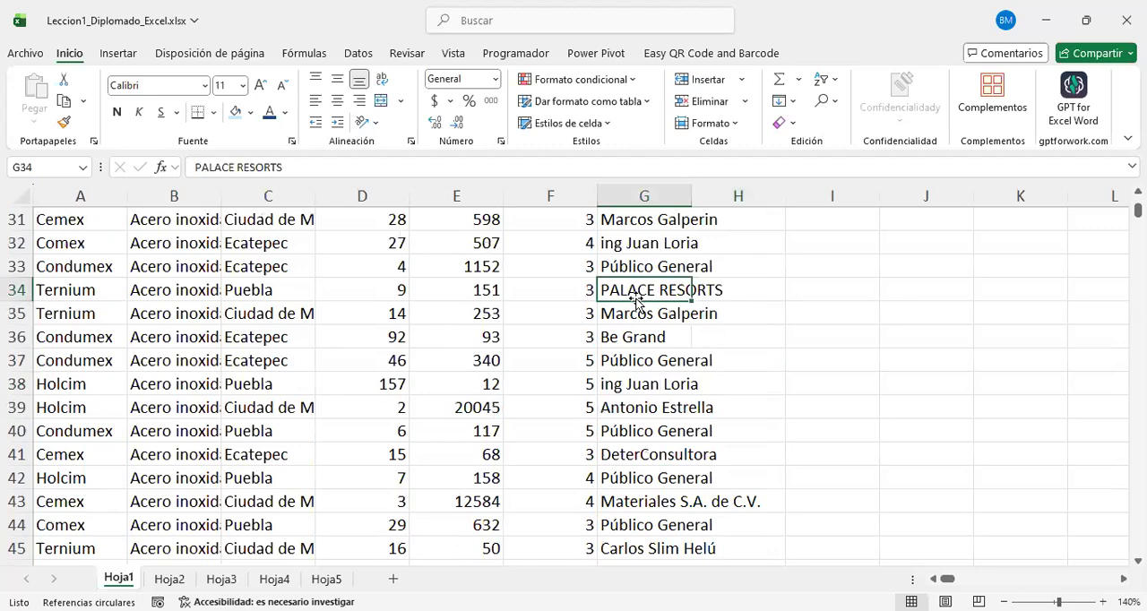
Step: Return to the Cliente heading in cell G1
key(ctrl+Up)
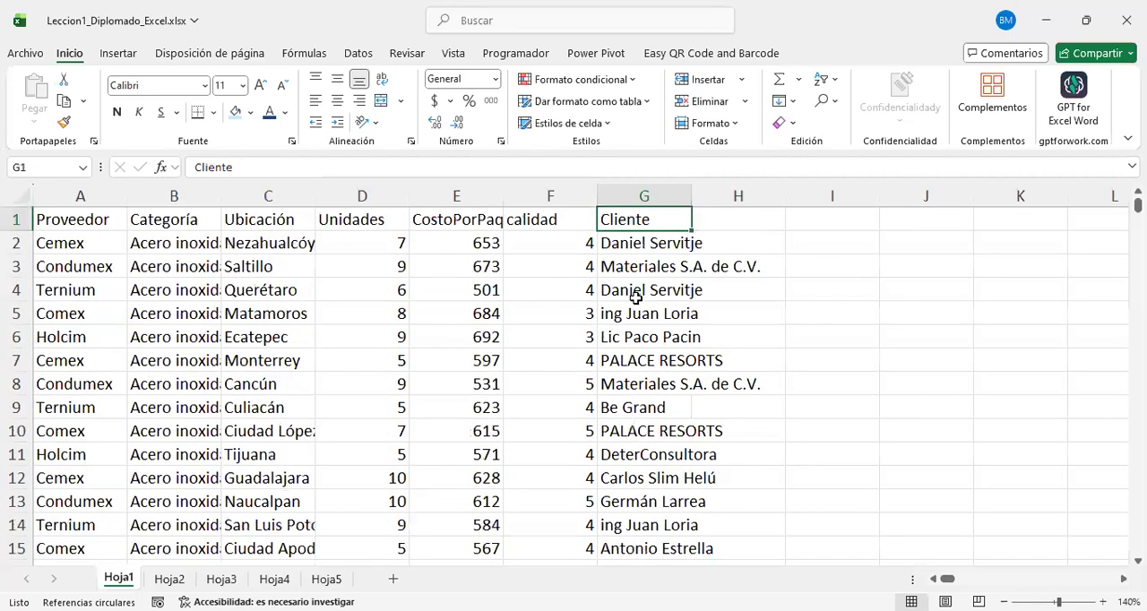
drag(335, 272, 269, 339)
drag(896, 414, 871, 500)
click(539, 383)
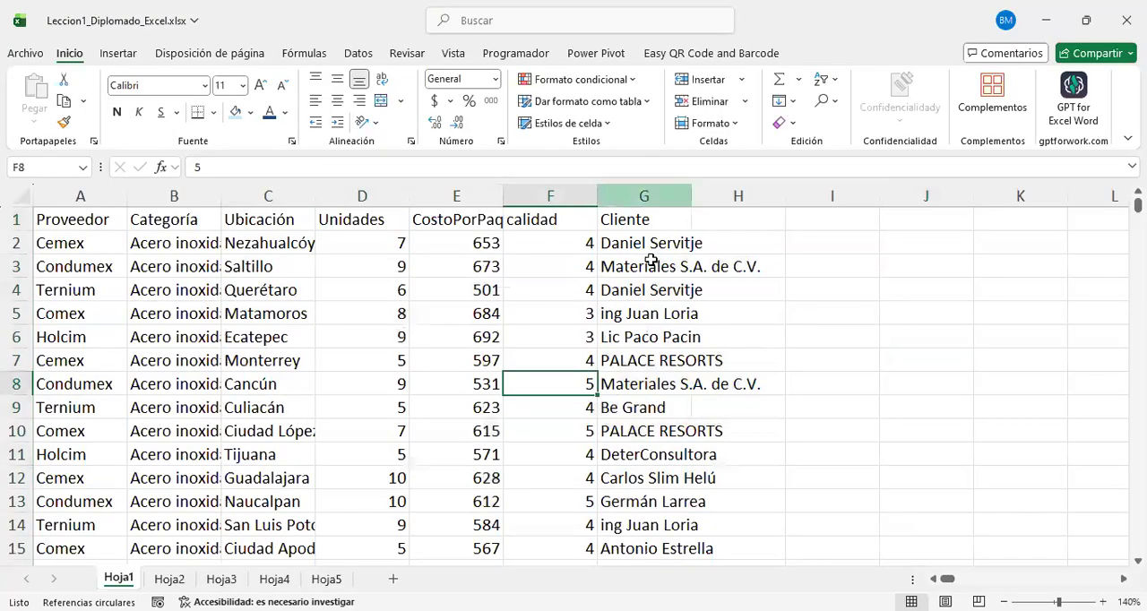
click(655, 224)
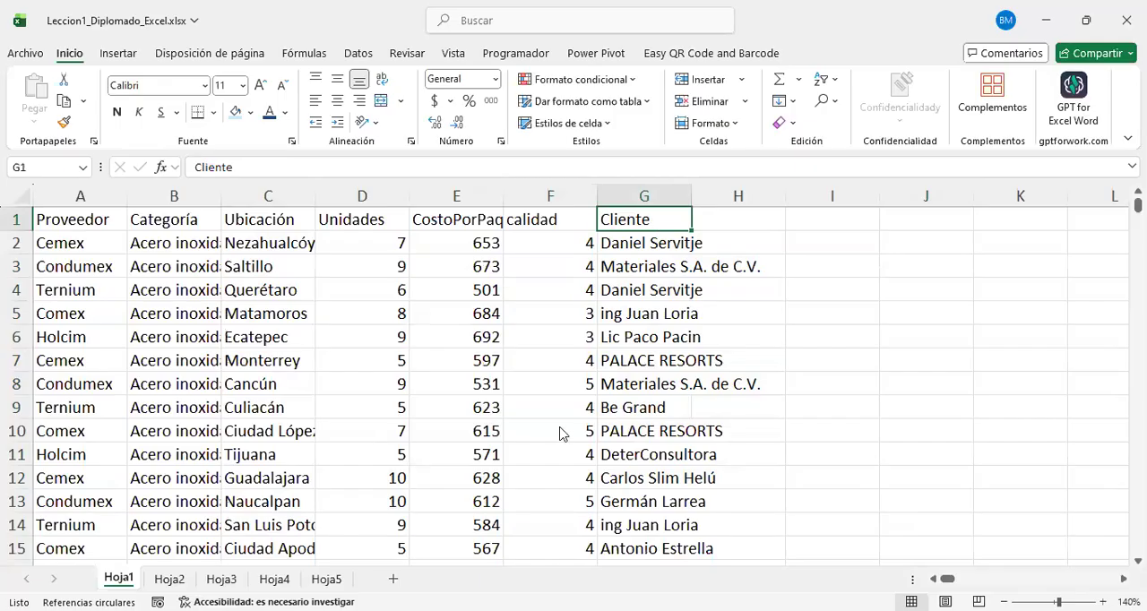
key(ctrl+t)
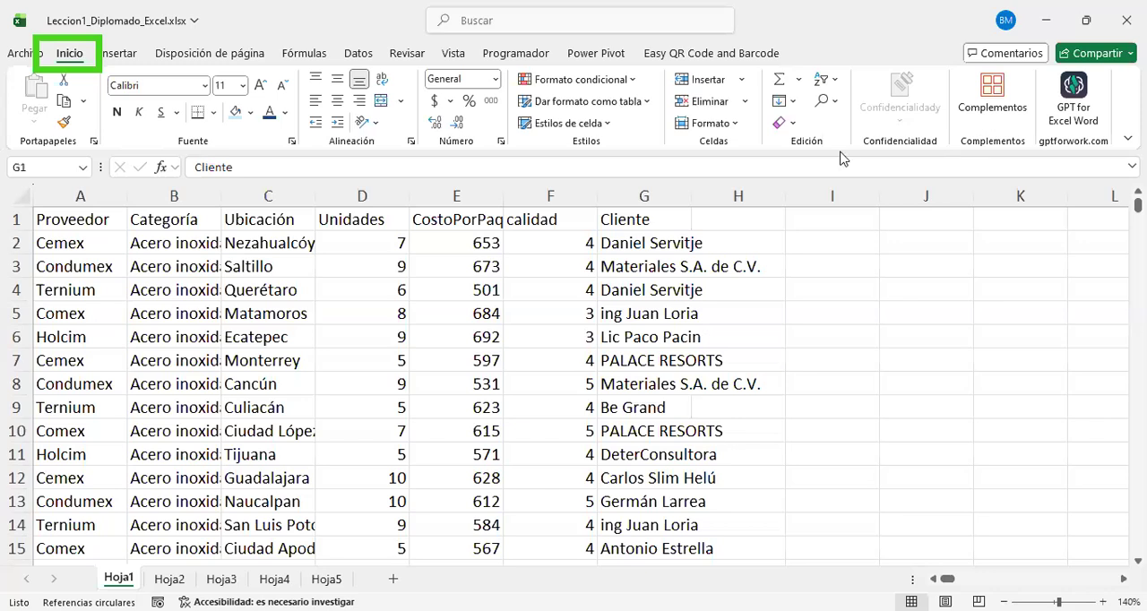
mouse_move(865, 162)
mouse_down()
mouse_move(842, 83)
mouse_move(800, 47)
mouse_move(753, 52)
mouse_up()
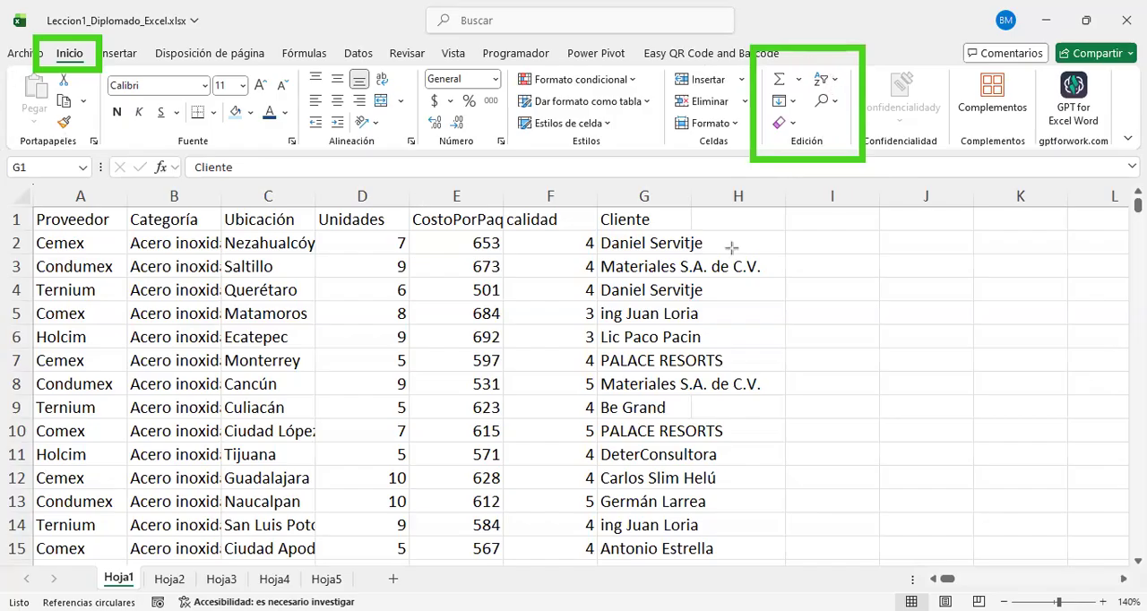
mouse_move(801, 118)
mouse_down()
mouse_move(853, 72)
mouse_move(862, 87)
mouse_up()
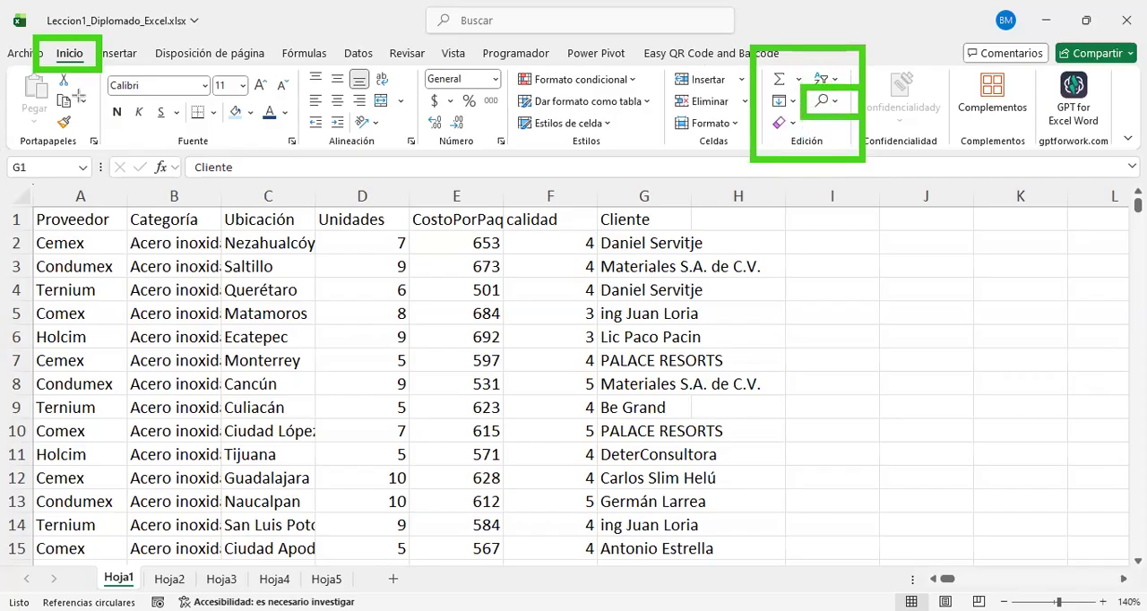
Step: Find all cells in the sheet that contain "Marcos", keeping the search by rows and in formulas
click(830, 102)
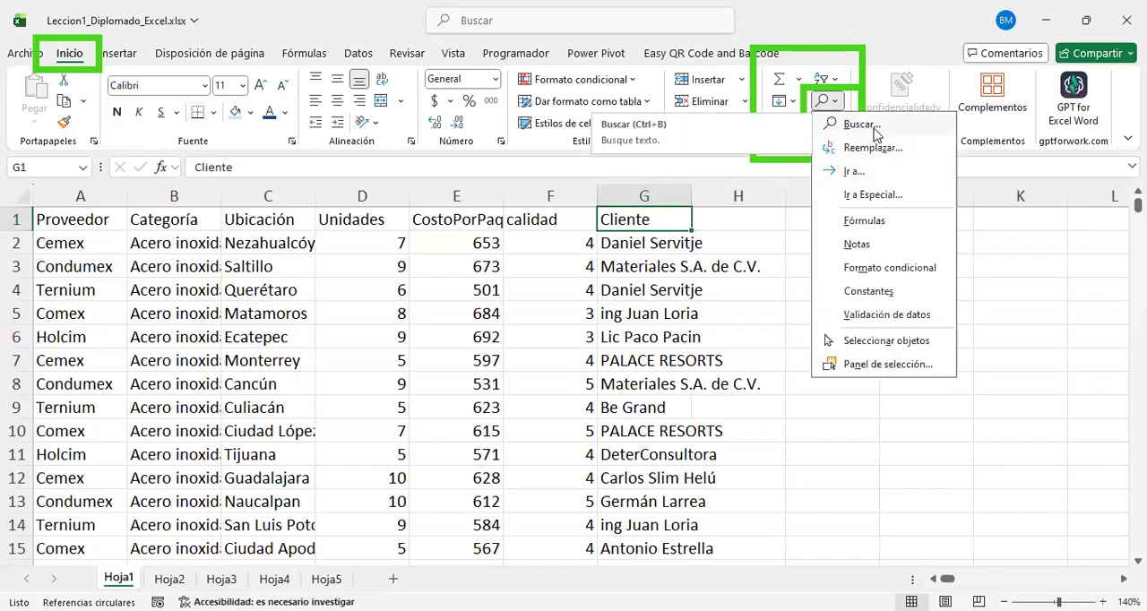
click(860, 125)
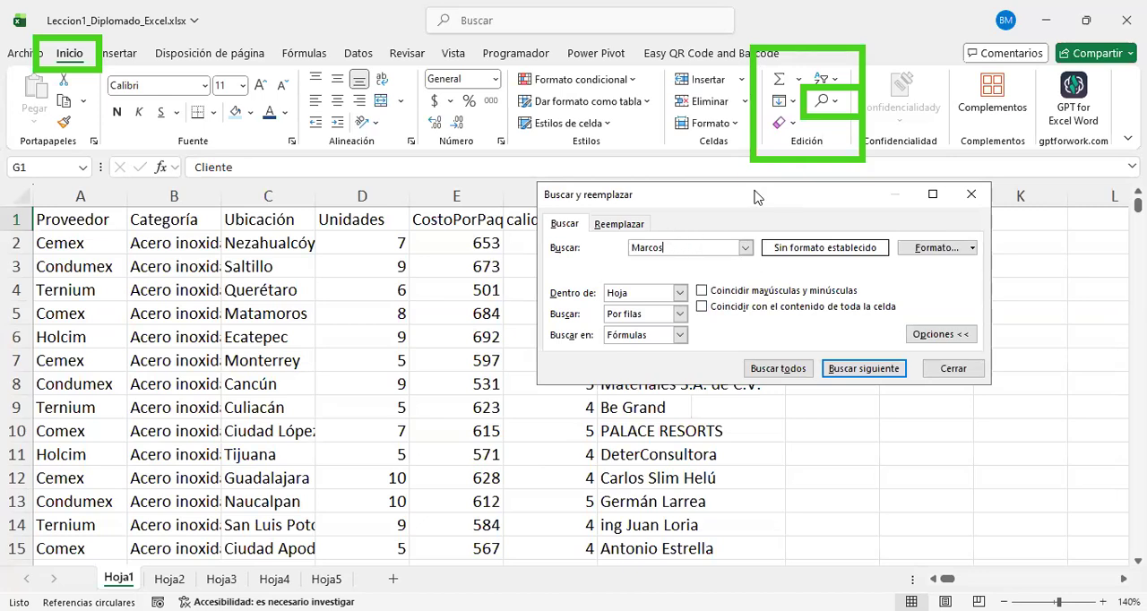
drag(755, 196, 861, 191)
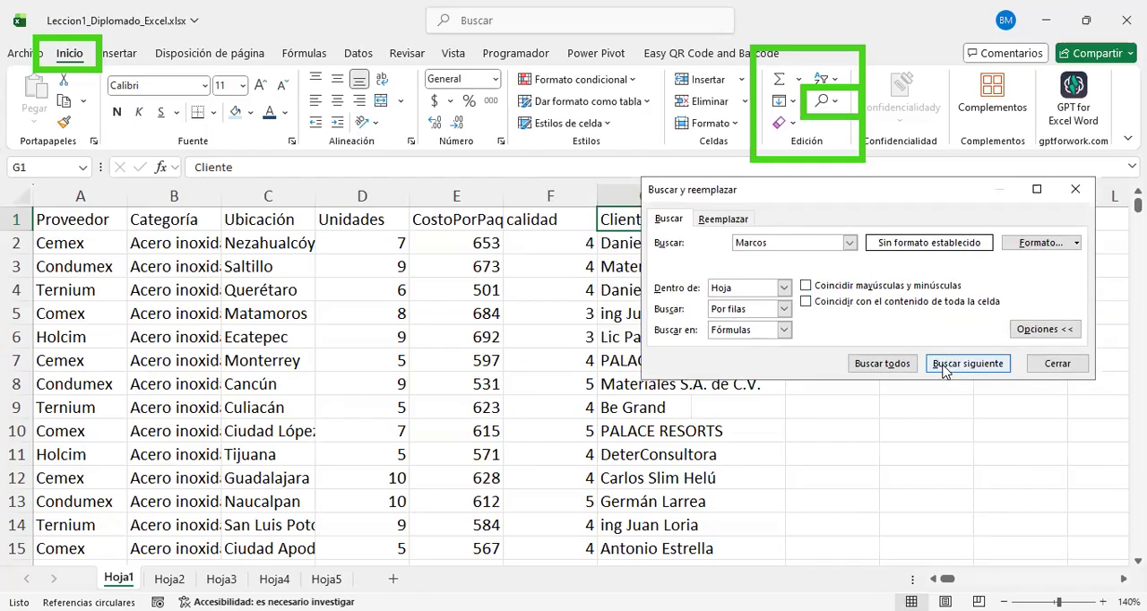
click(887, 362)
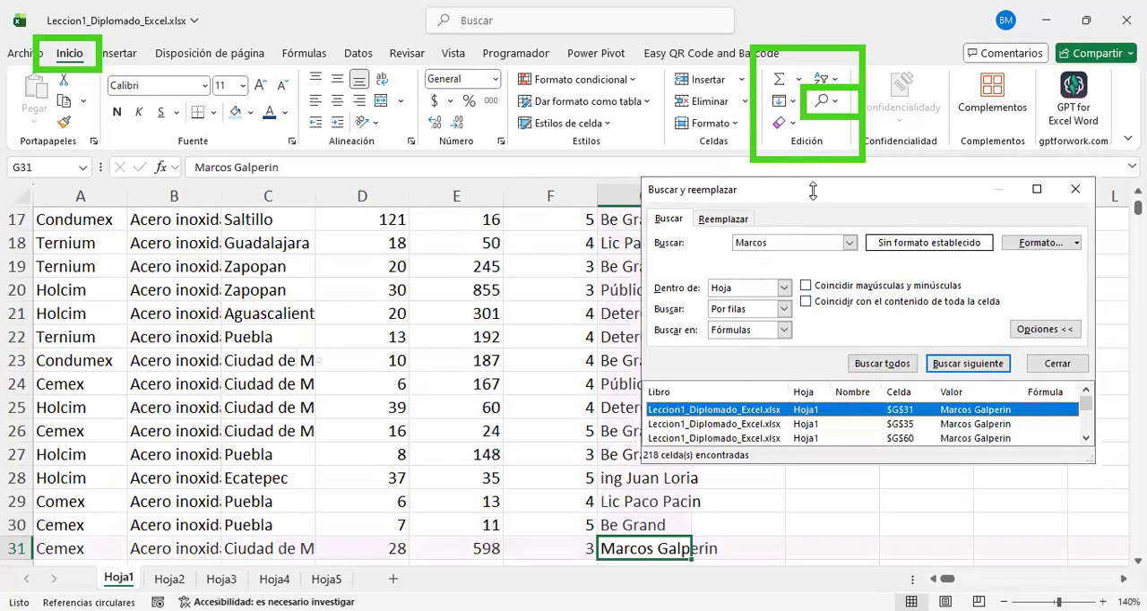
Step: Move the Buscar y reemplazar dialog clear of the Cliente column and look through the rows for matching clients
drag(814, 189, 948, 131)
scroll(653, 384, up, 6)
scroll(646, 384, down, 6)
scroll(646, 385, down, 9)
scroll(646, 385, up, 6)
scroll(646, 384, down, 9)
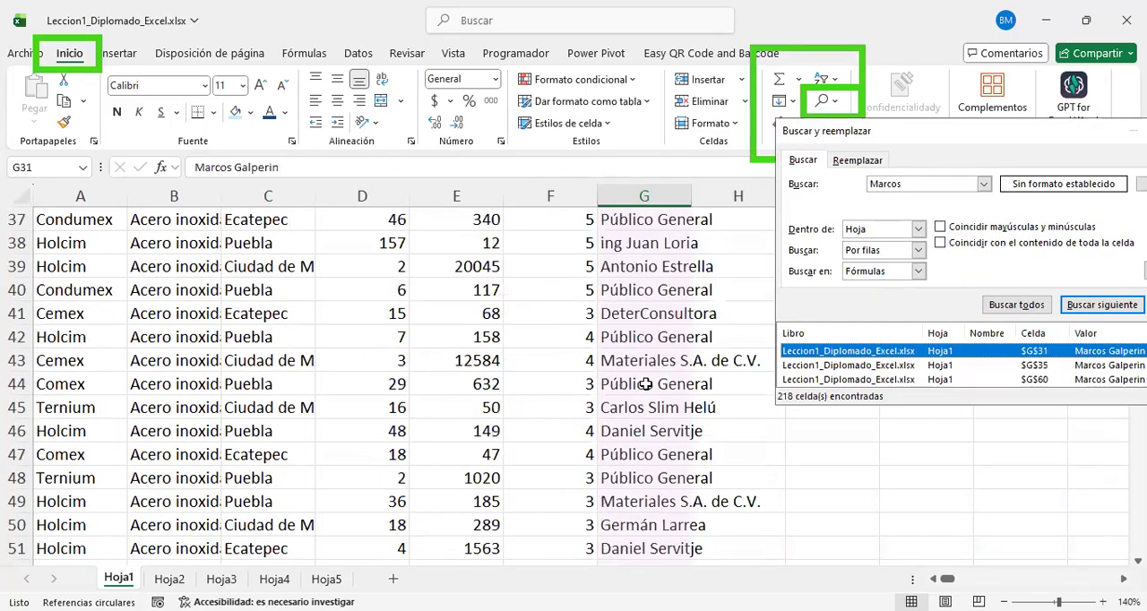
scroll(646, 384, down, 20)
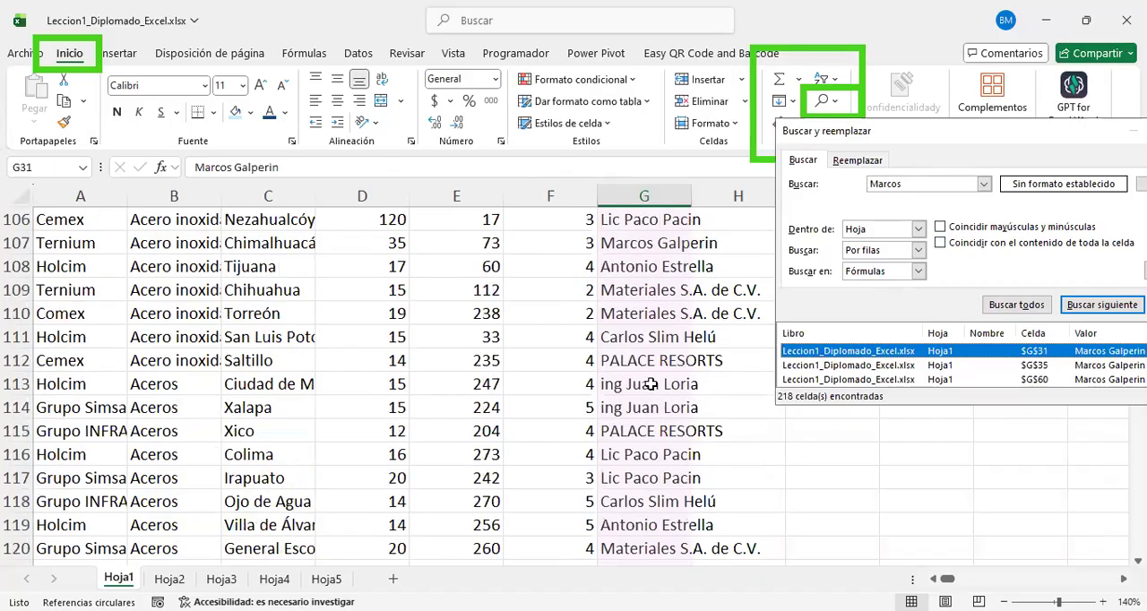
Step: Move the Buscar y reemplazar dialog over the sheet, enlarge it, and look through the full list of cells containing "Marcos"
scroll(652, 383, down, 20)
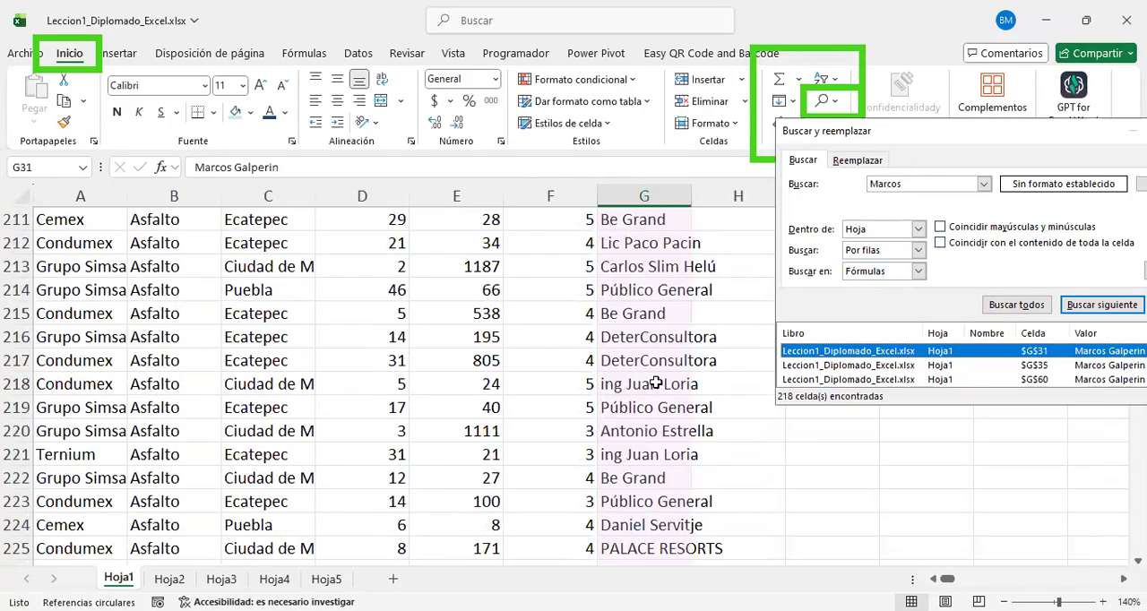
scroll(656, 384, down, 16)
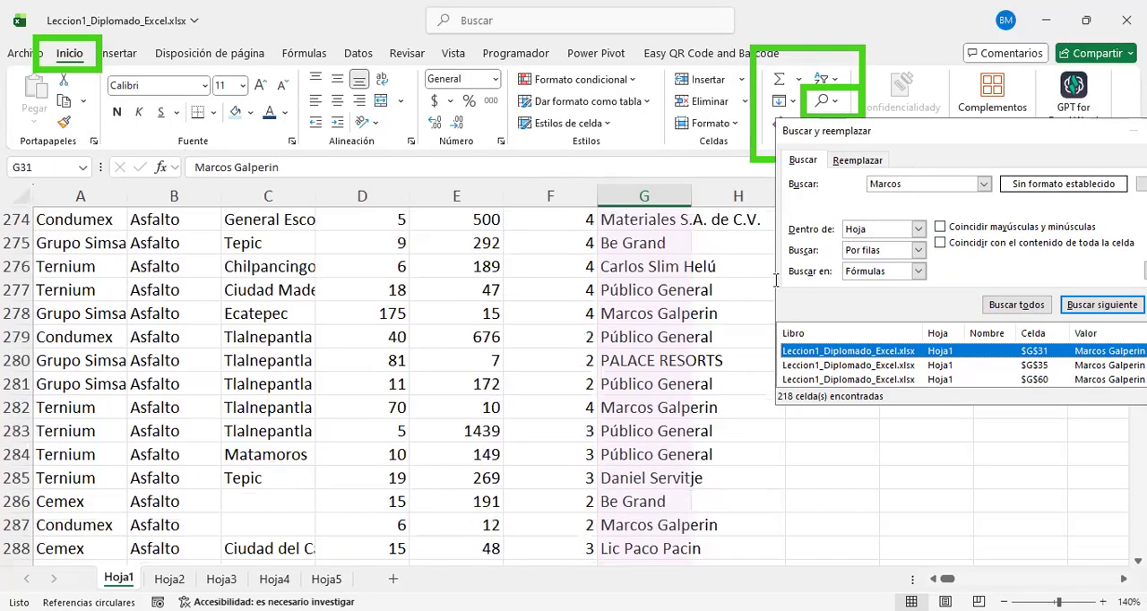
drag(926, 134, 378, 66)
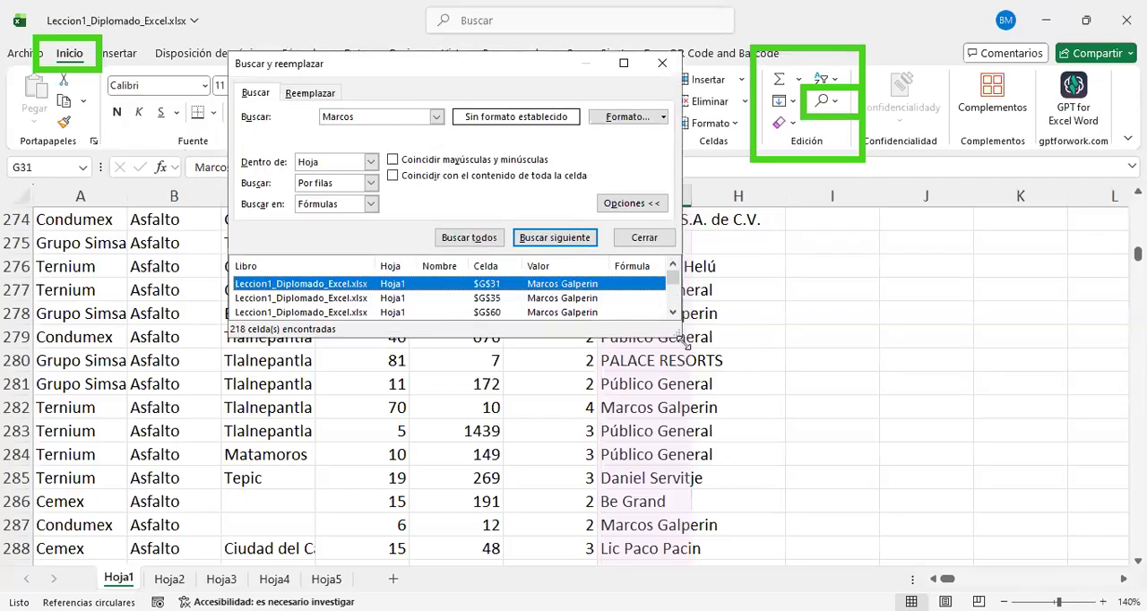
drag(684, 342, 780, 528)
scroll(557, 383, down, 20)
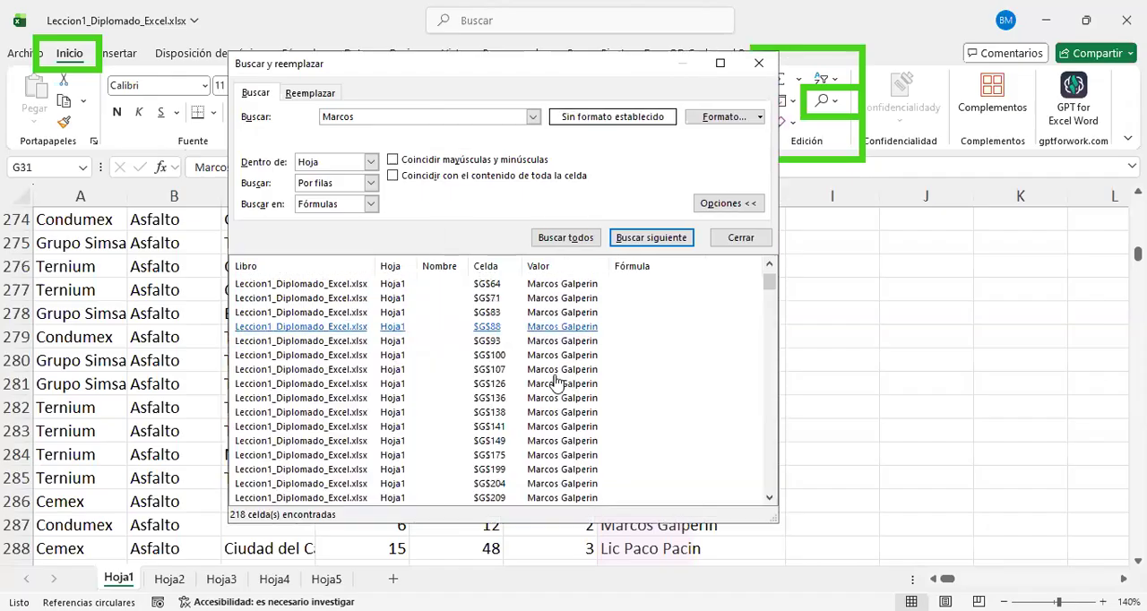
scroll(463, 422, down, 20)
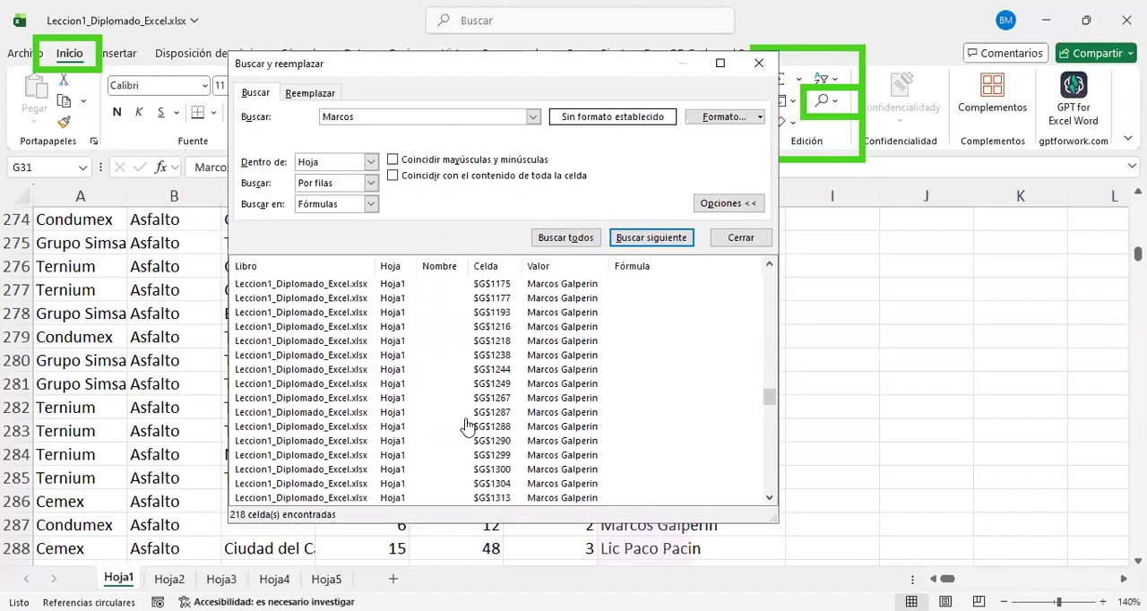
scroll(475, 429, down, 10)
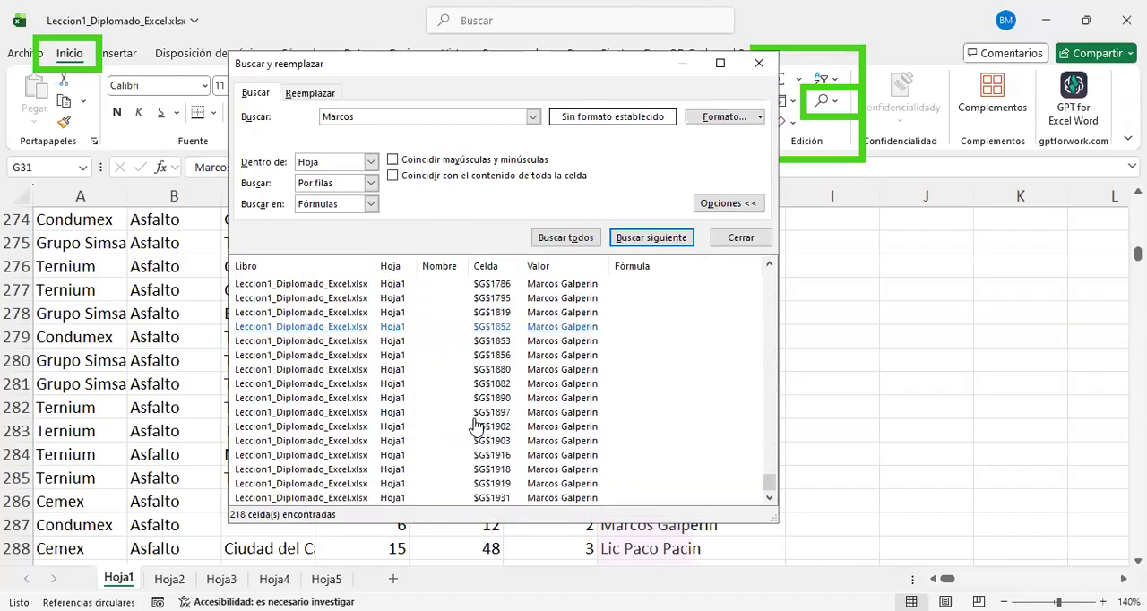
scroll(488, 367, down, 2)
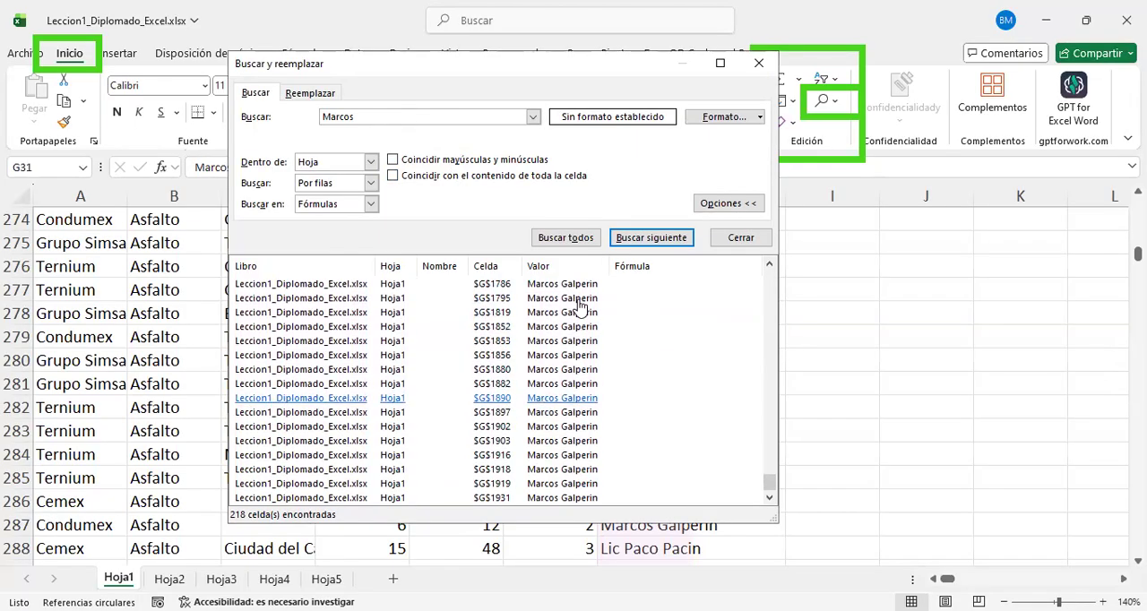
scroll(584, 320, up, 5)
scroll(584, 320, up, 20)
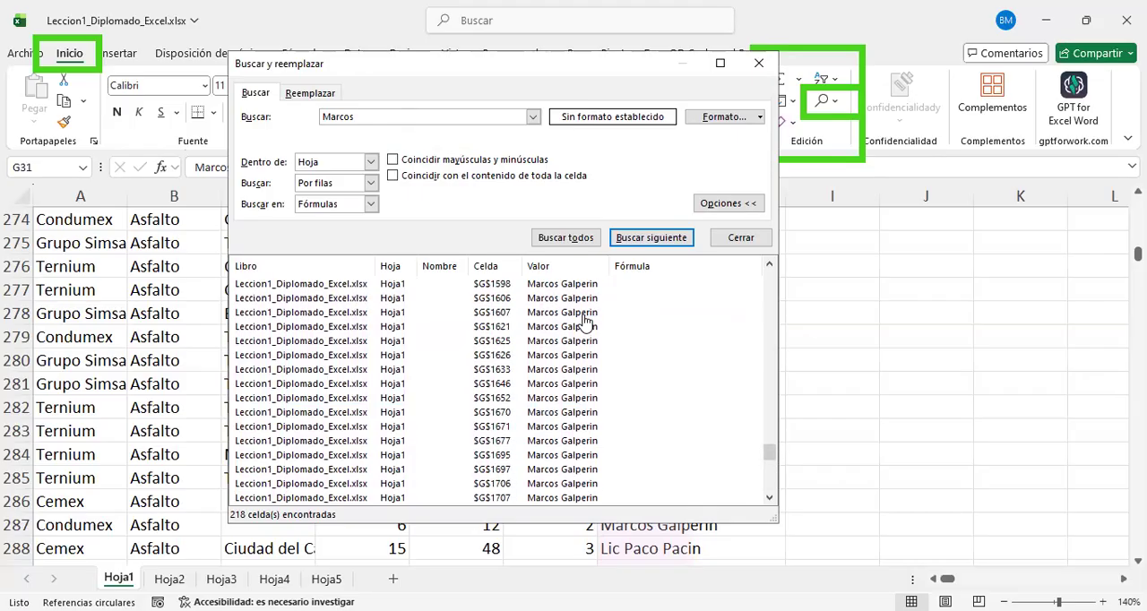
scroll(584, 320, up, 20)
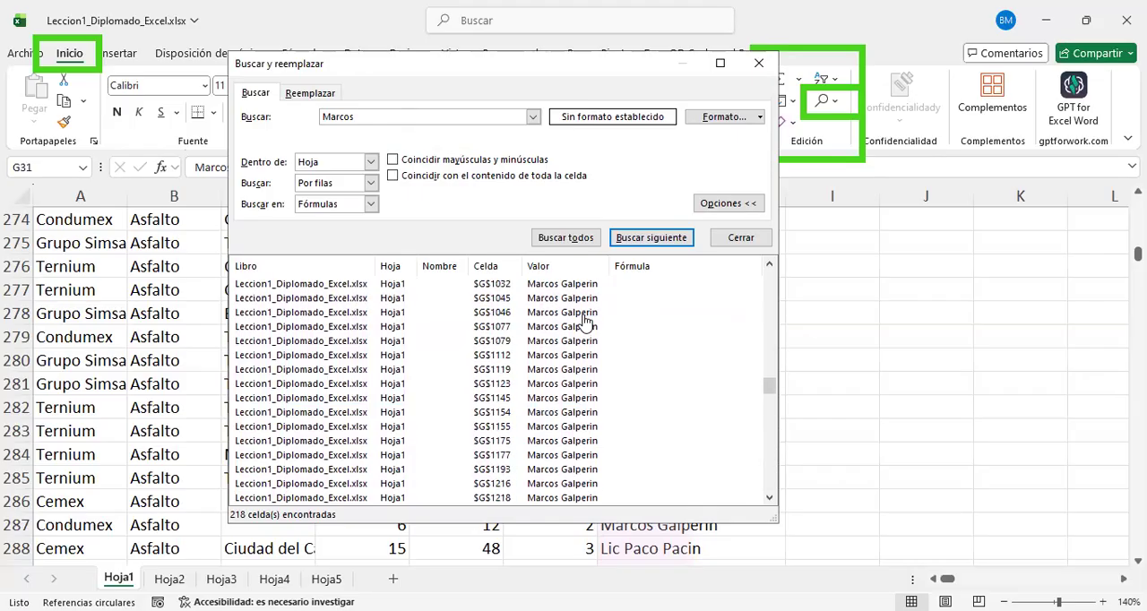
scroll(584, 320, up, 10)
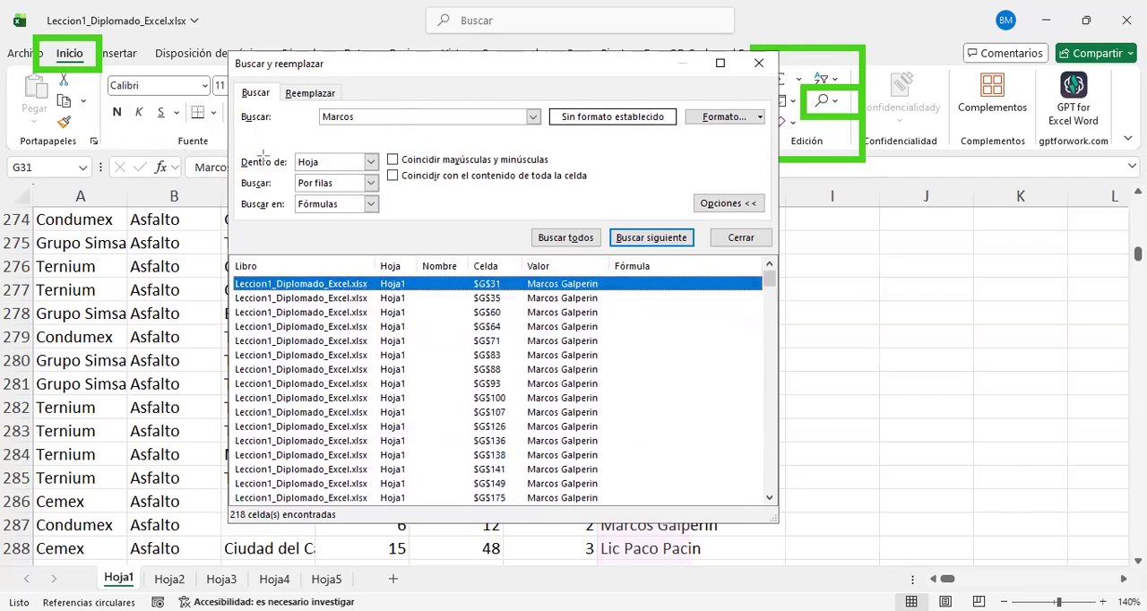
Step: Examine the available choices for the search scope (Dentro de), search direction (Buscar) and search target (Buscar en) without changing them
mouse_move(661, 219)
mouse_down()
mouse_move(322, 126)
mouse_move(228, 136)
mouse_up()
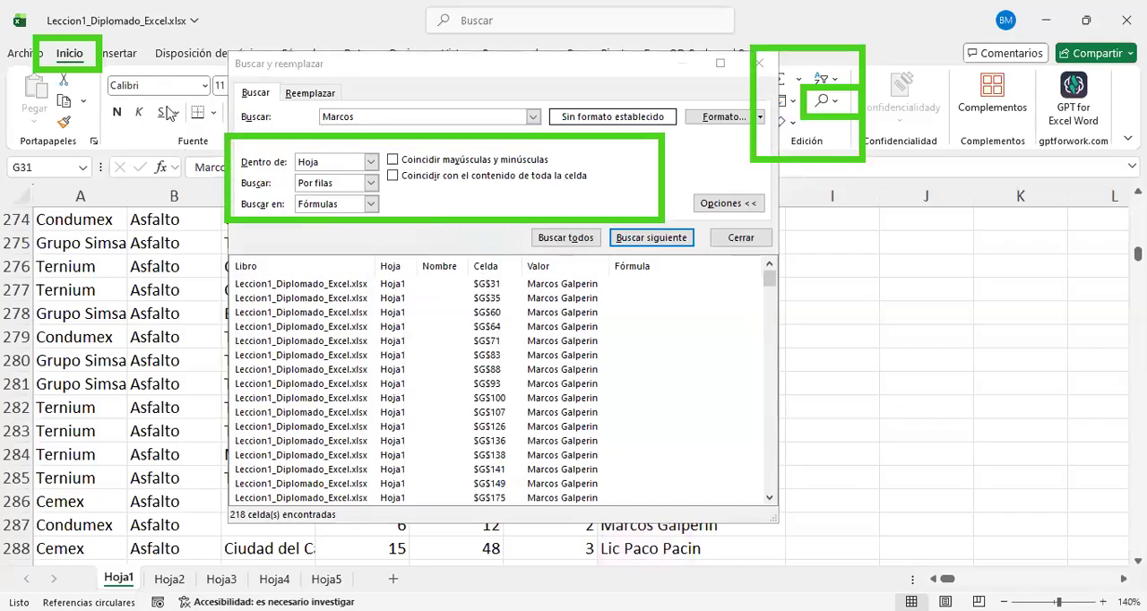
click(370, 161)
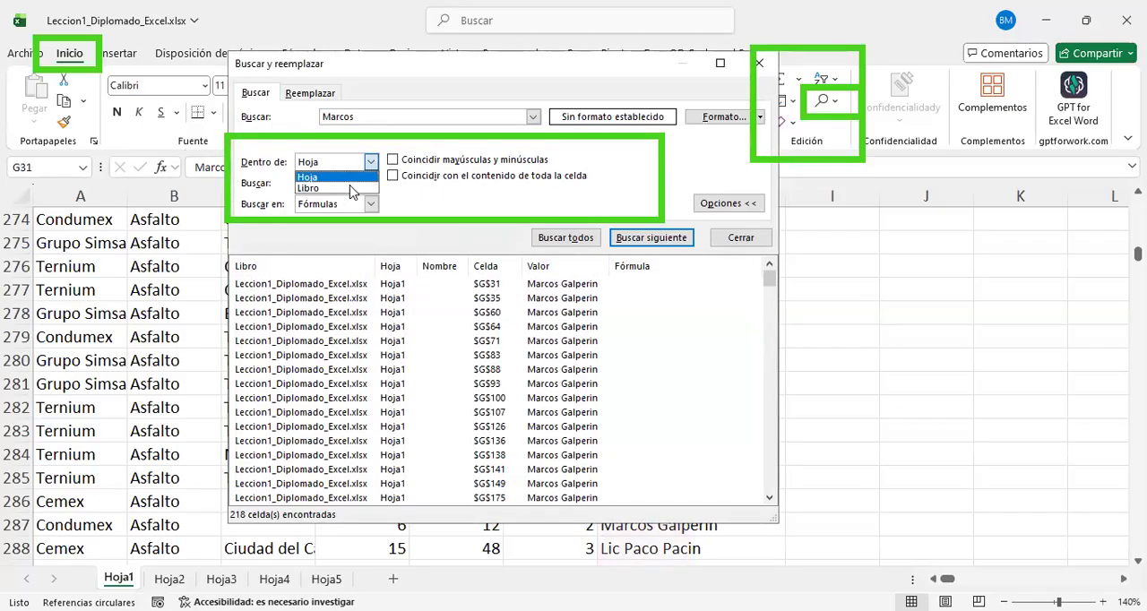
click(378, 185)
click(370, 183)
click(372, 206)
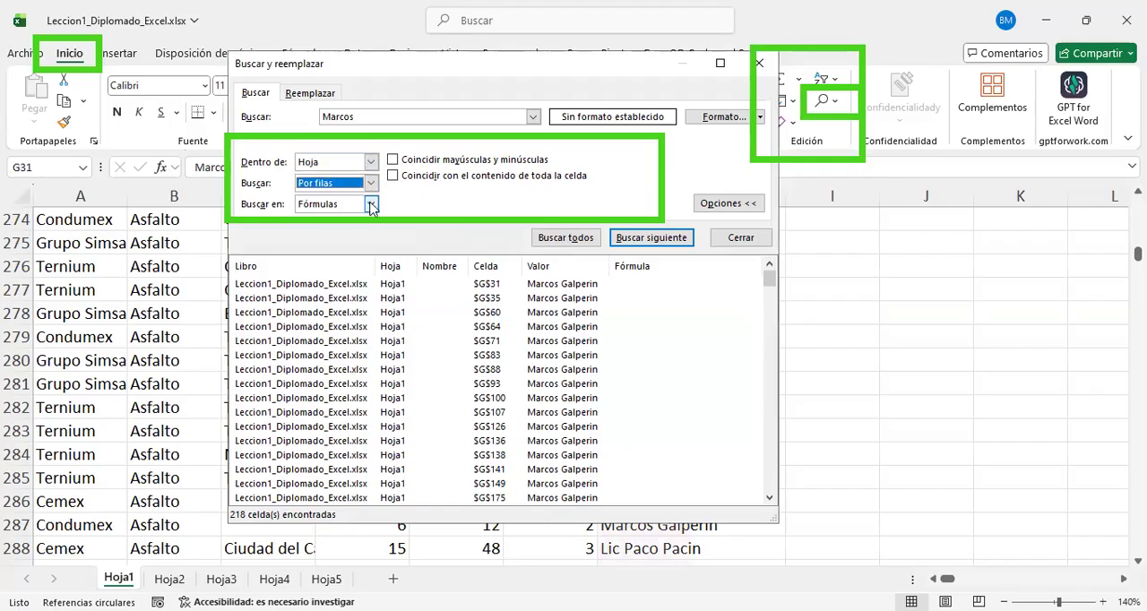
click(372, 206)
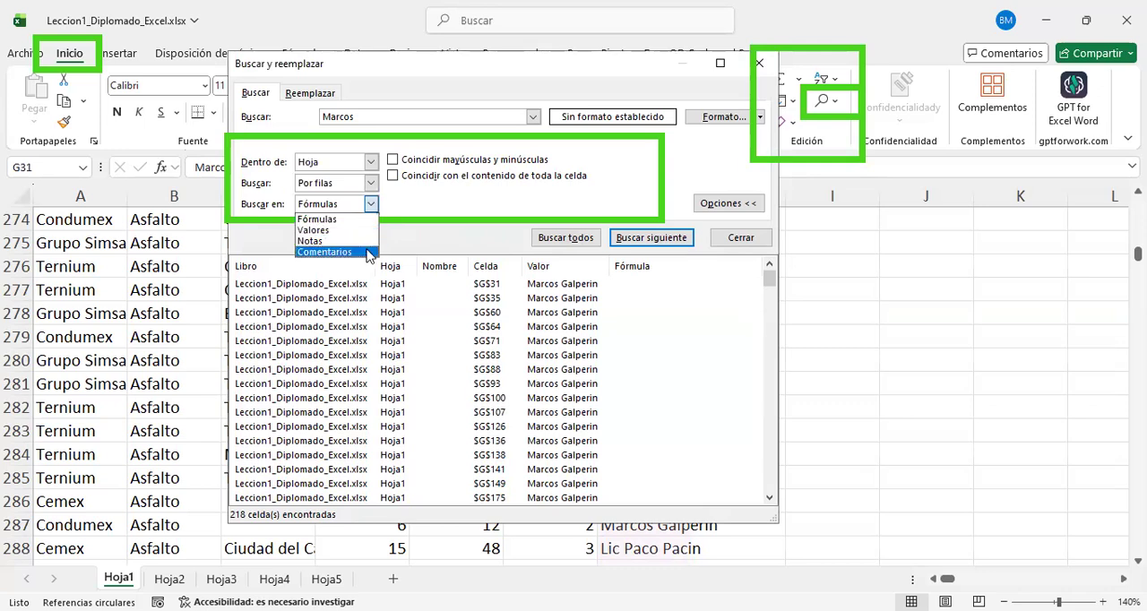
click(397, 162)
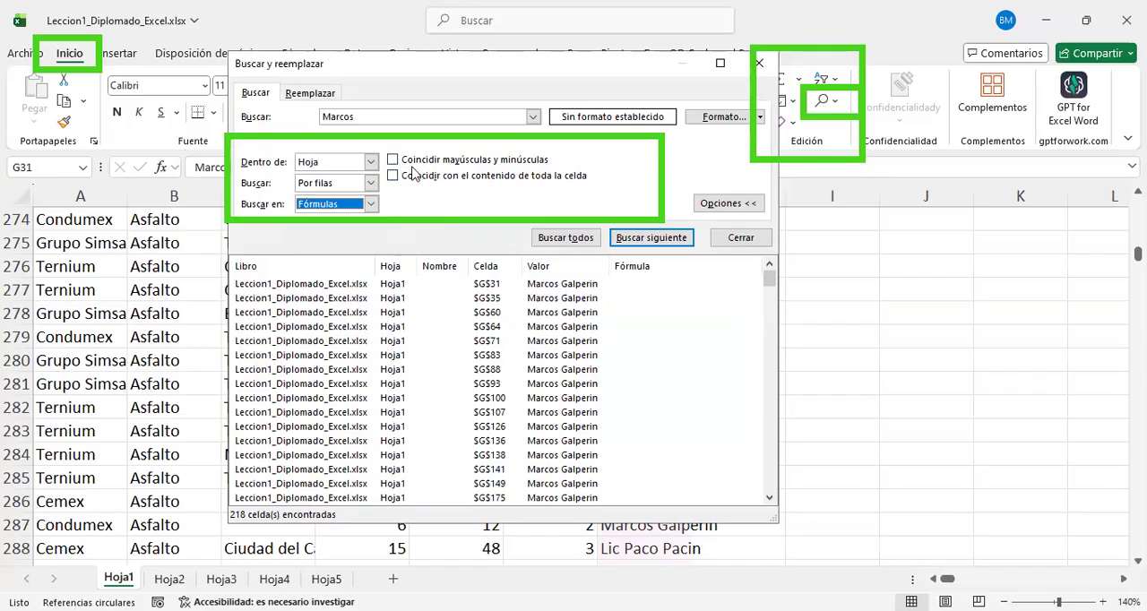
Step: Search for all cells whose entire content matches "Marcos", and turn whole-cell matching back off
click(393, 176)
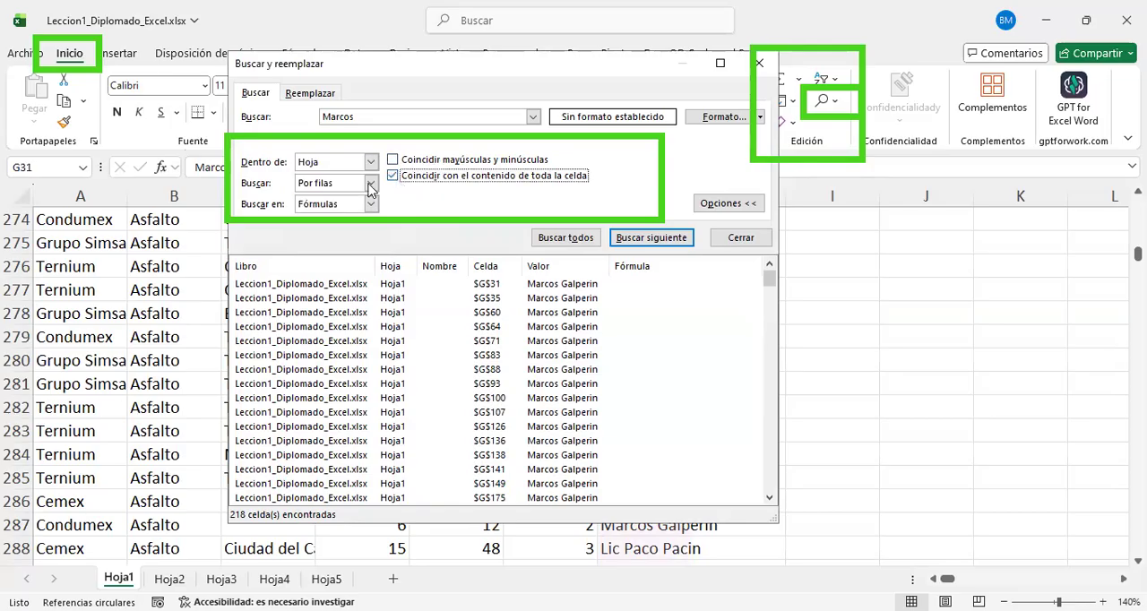
click(586, 242)
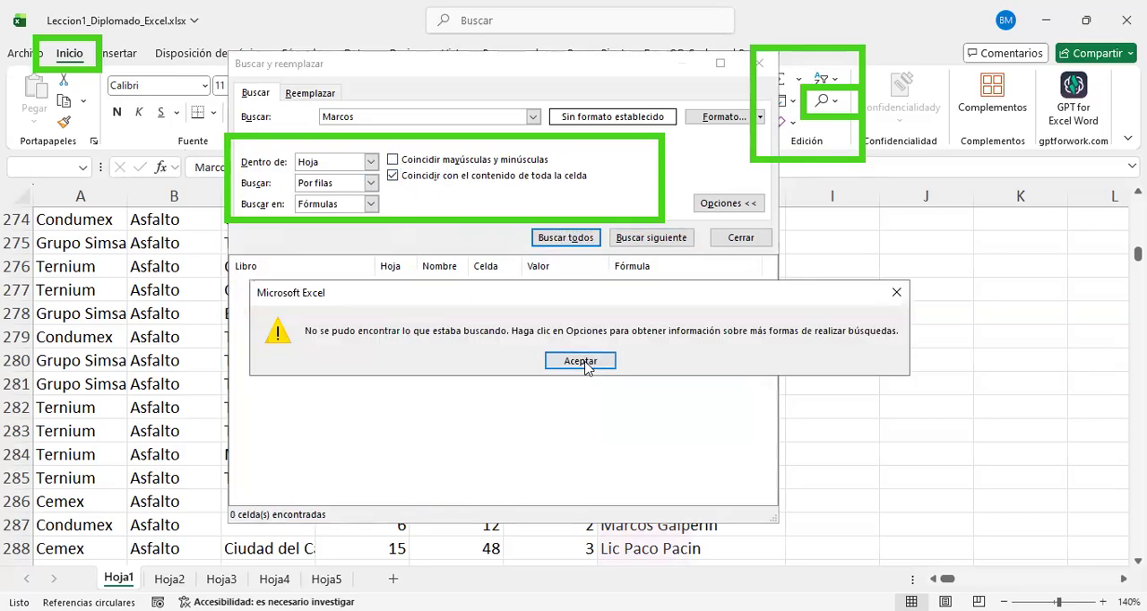
click(581, 361)
click(393, 177)
Step: Shrink the Buscar y reemplazar dialog and go through the "Marcos" matches one at a time down to cell G282
click(664, 237)
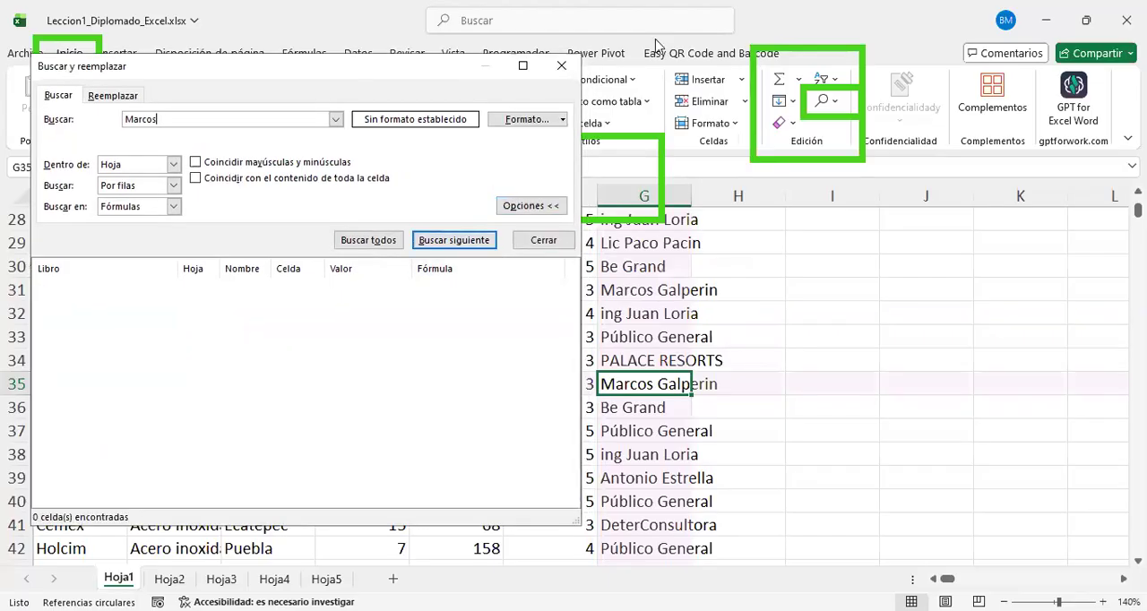
drag(572, 521, 384, 241)
click(380, 244)
click(380, 247)
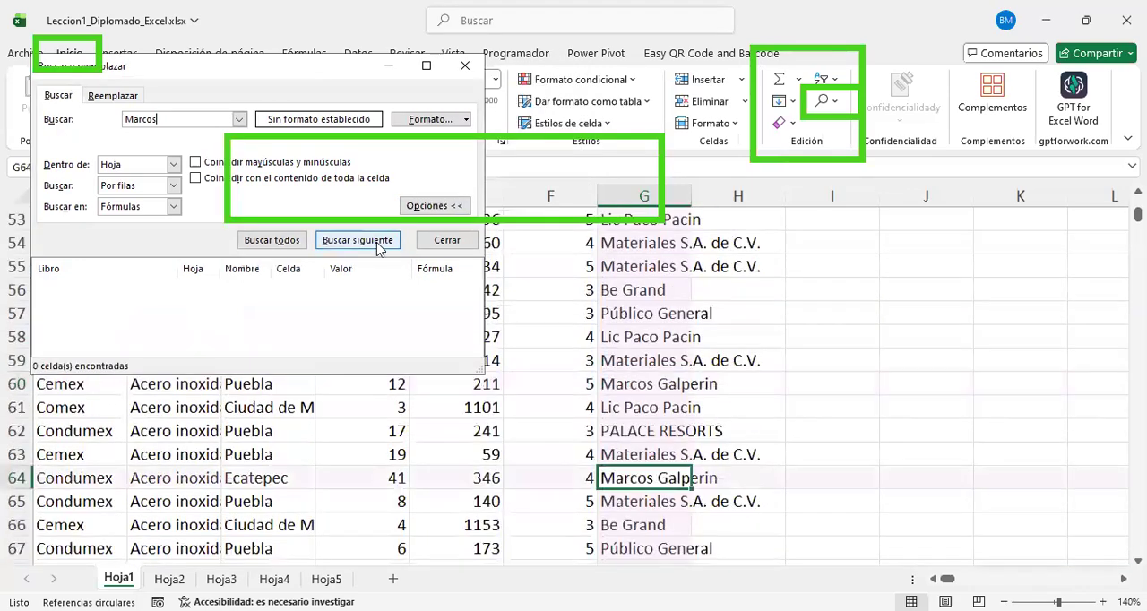
click(377, 246)
click(377, 246)
click(377, 246)
click(377, 246)
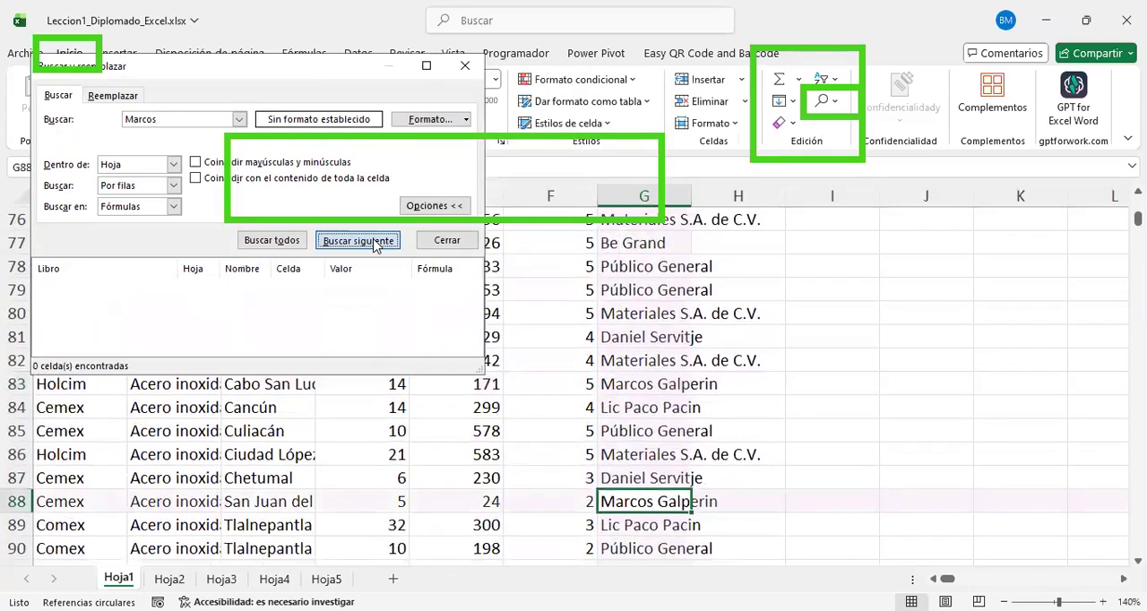
click(376, 246)
click(377, 246)
click(376, 245)
click(376, 246)
click(376, 245)
click(376, 246)
click(376, 245)
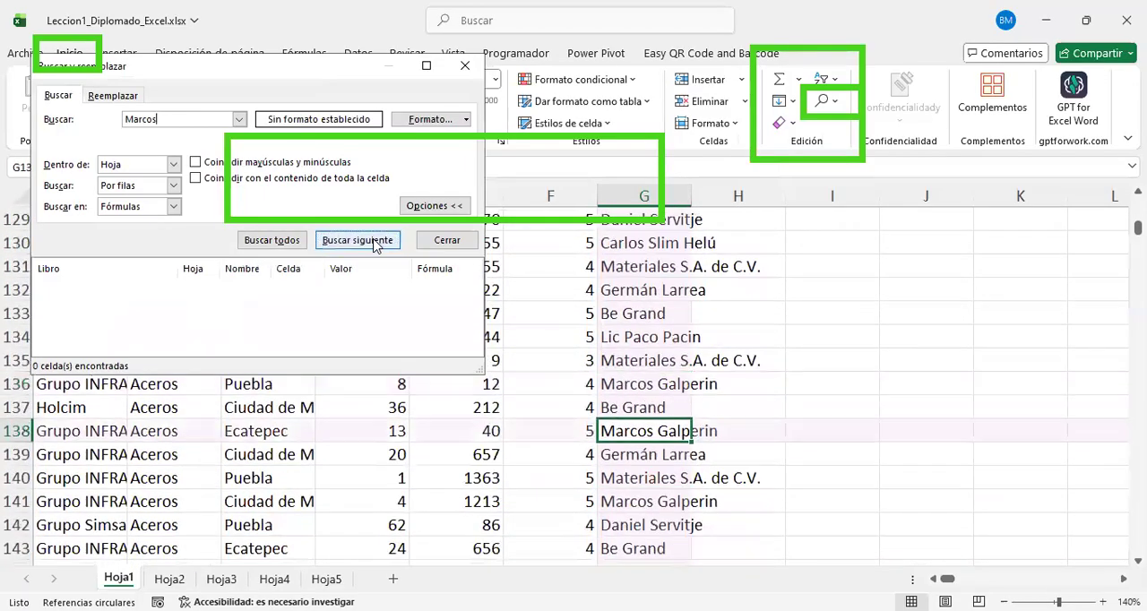
click(377, 246)
click(376, 246)
click(376, 246)
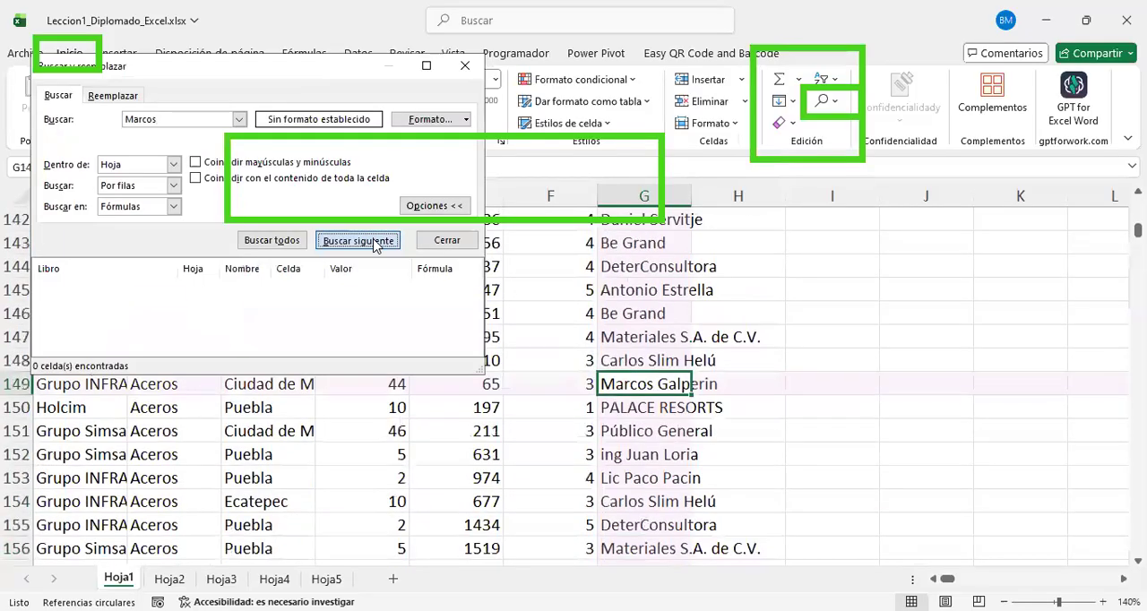
click(377, 245)
click(376, 246)
click(376, 245)
click(376, 246)
click(377, 246)
click(377, 246)
click(377, 245)
click(376, 246)
click(377, 245)
click(377, 246)
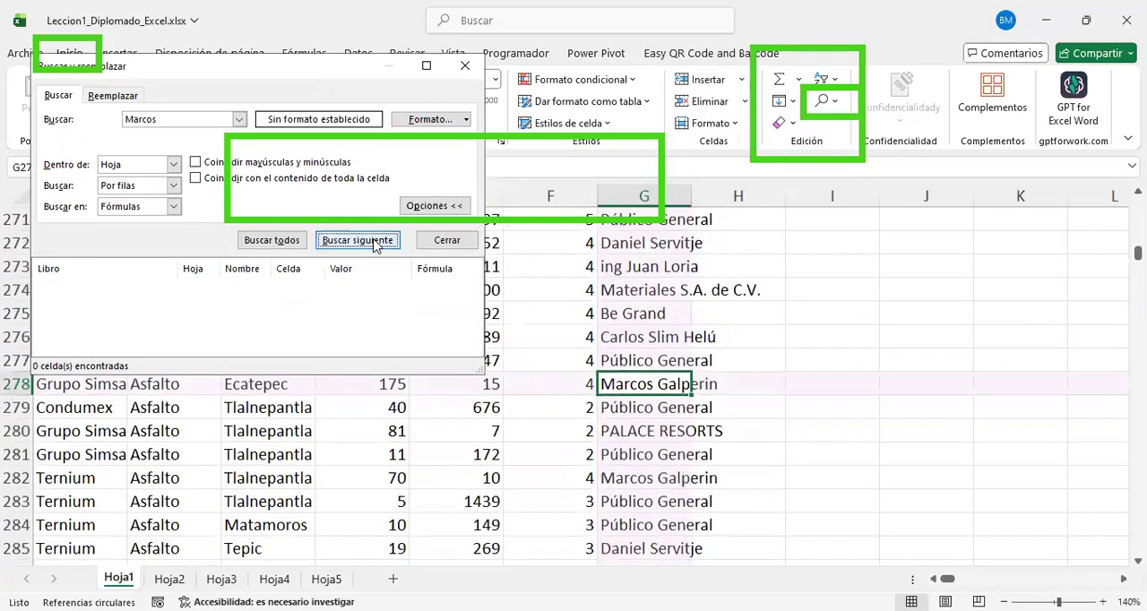
click(375, 244)
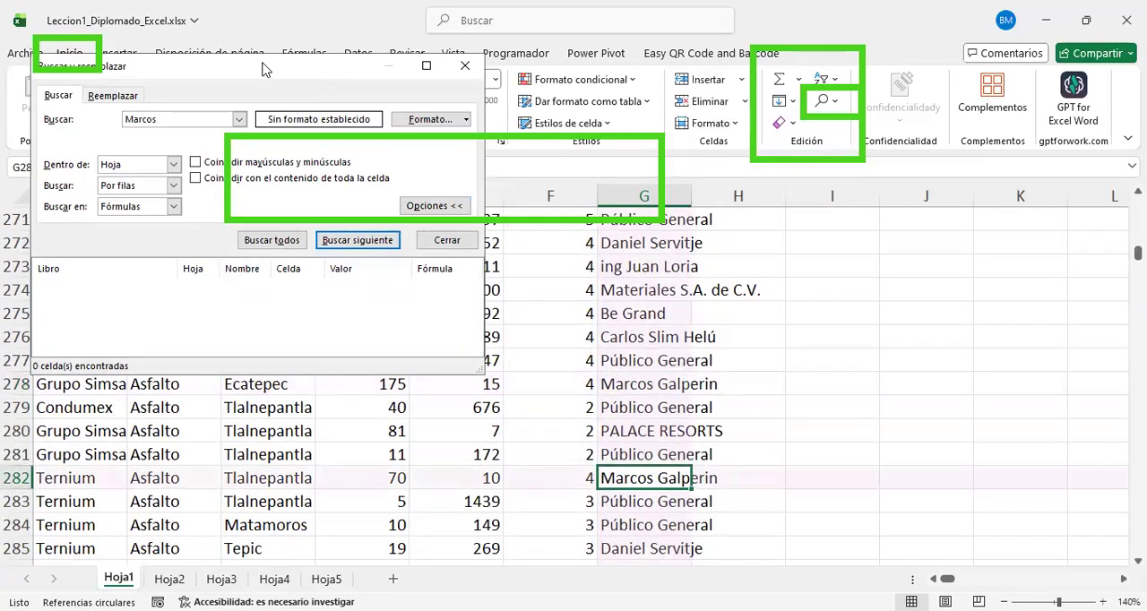
Step: Look at the replace settings for changing "Marcos" to "Público General", and close the dialog without replacing anything
key(ctrl+l)
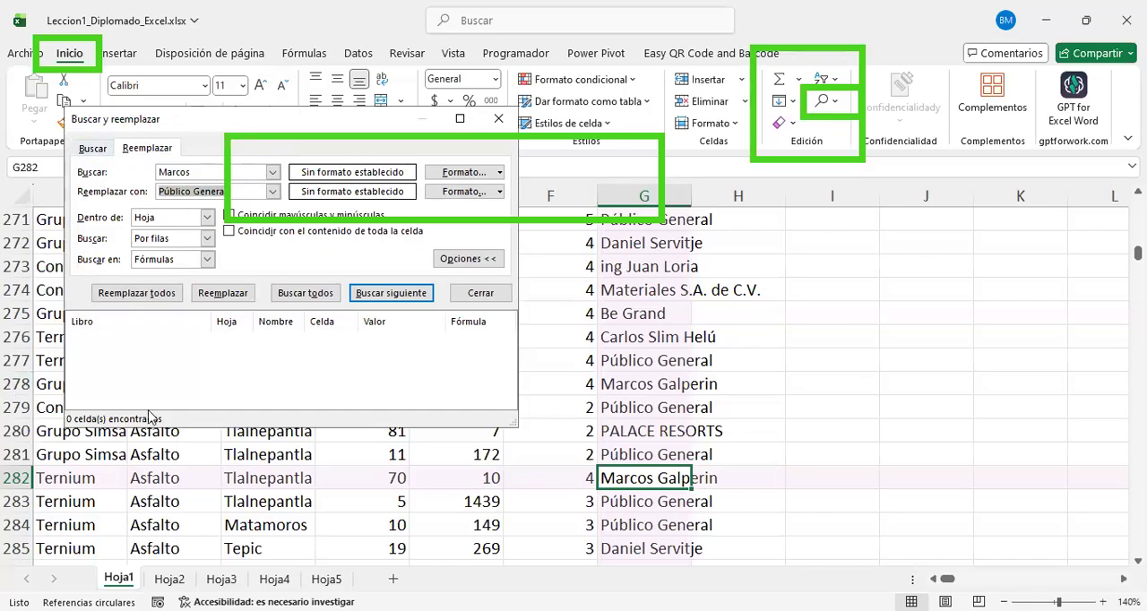
click(216, 179)
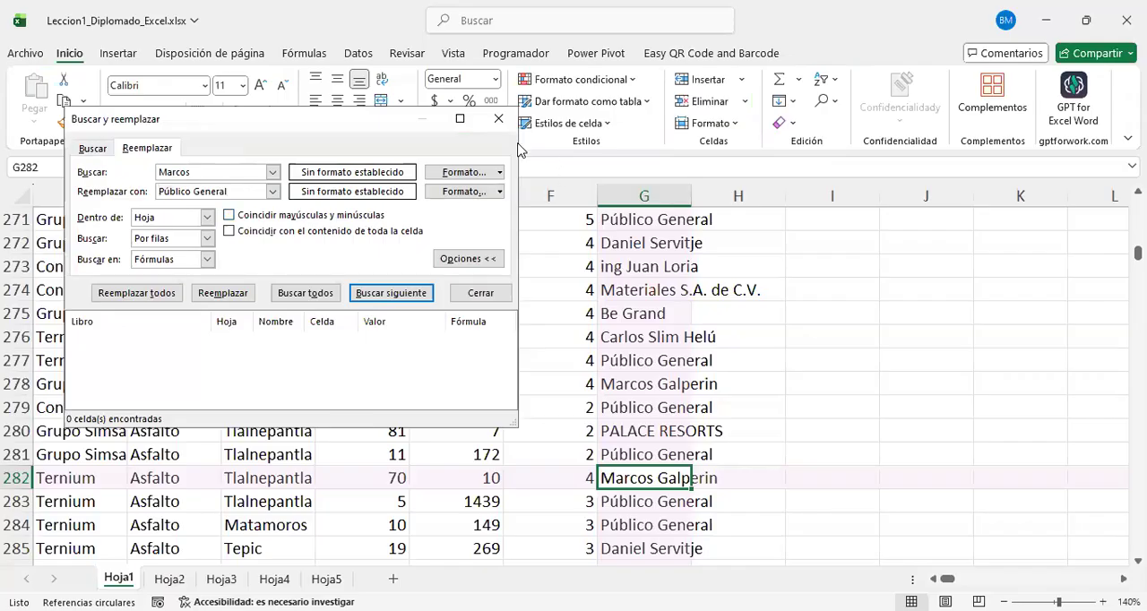
click(498, 122)
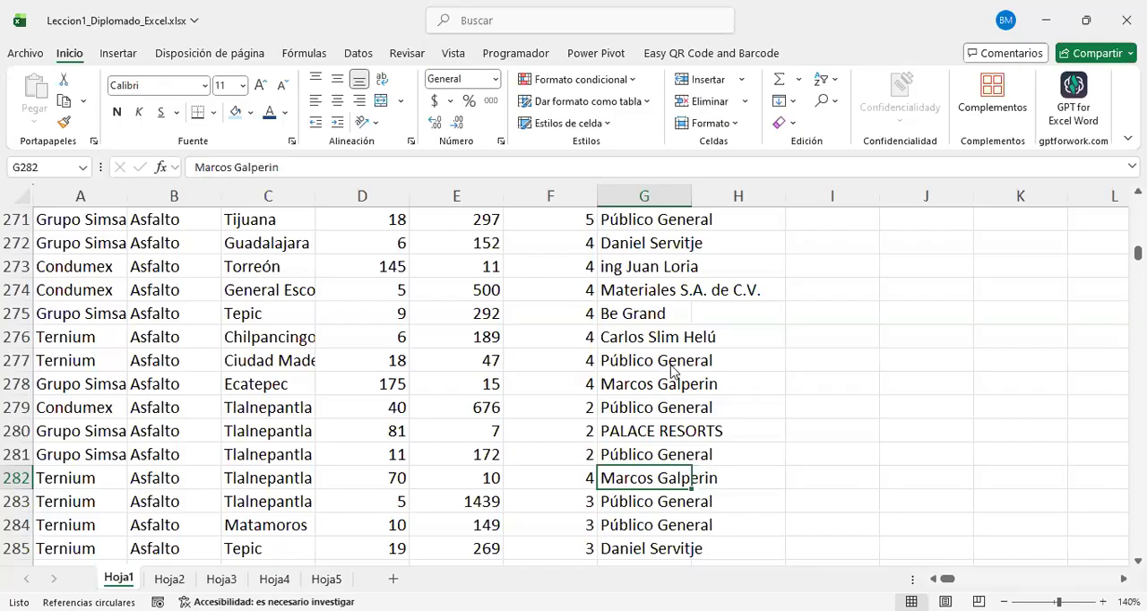
click(671, 365)
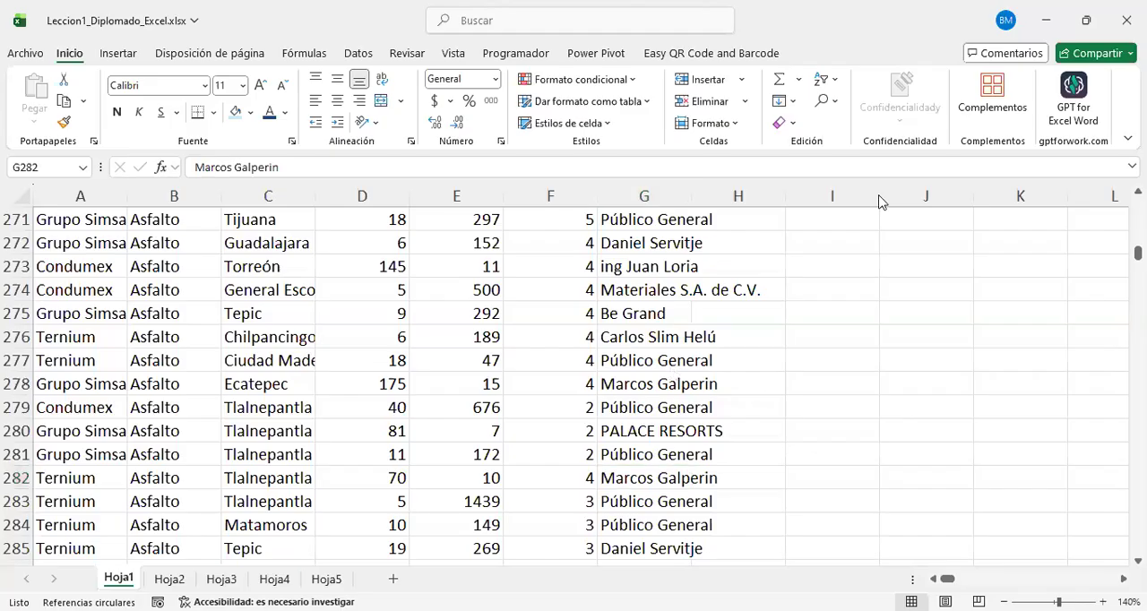